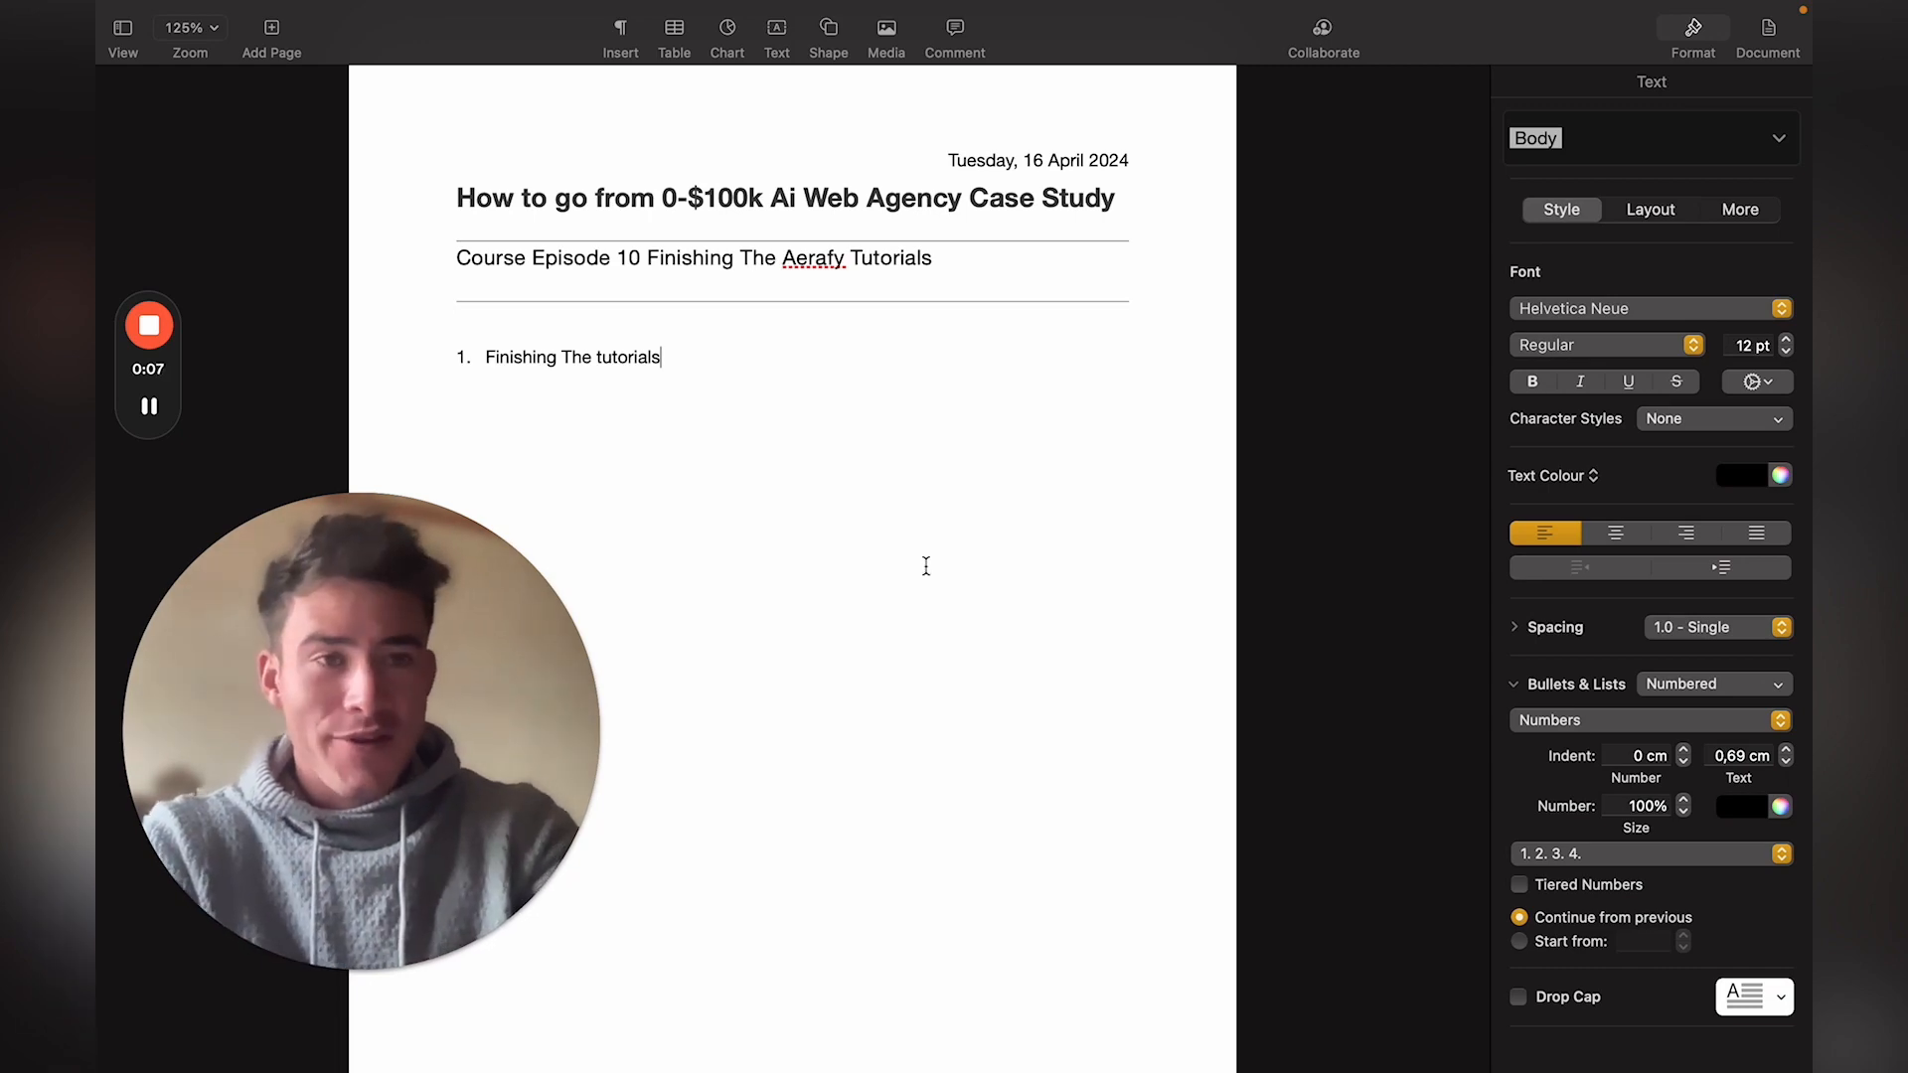
# Step: Switch from the Pages course notes to the Aerafy tutorial in Chrome
pyautogui.hotkey('ctrl', 'Right')
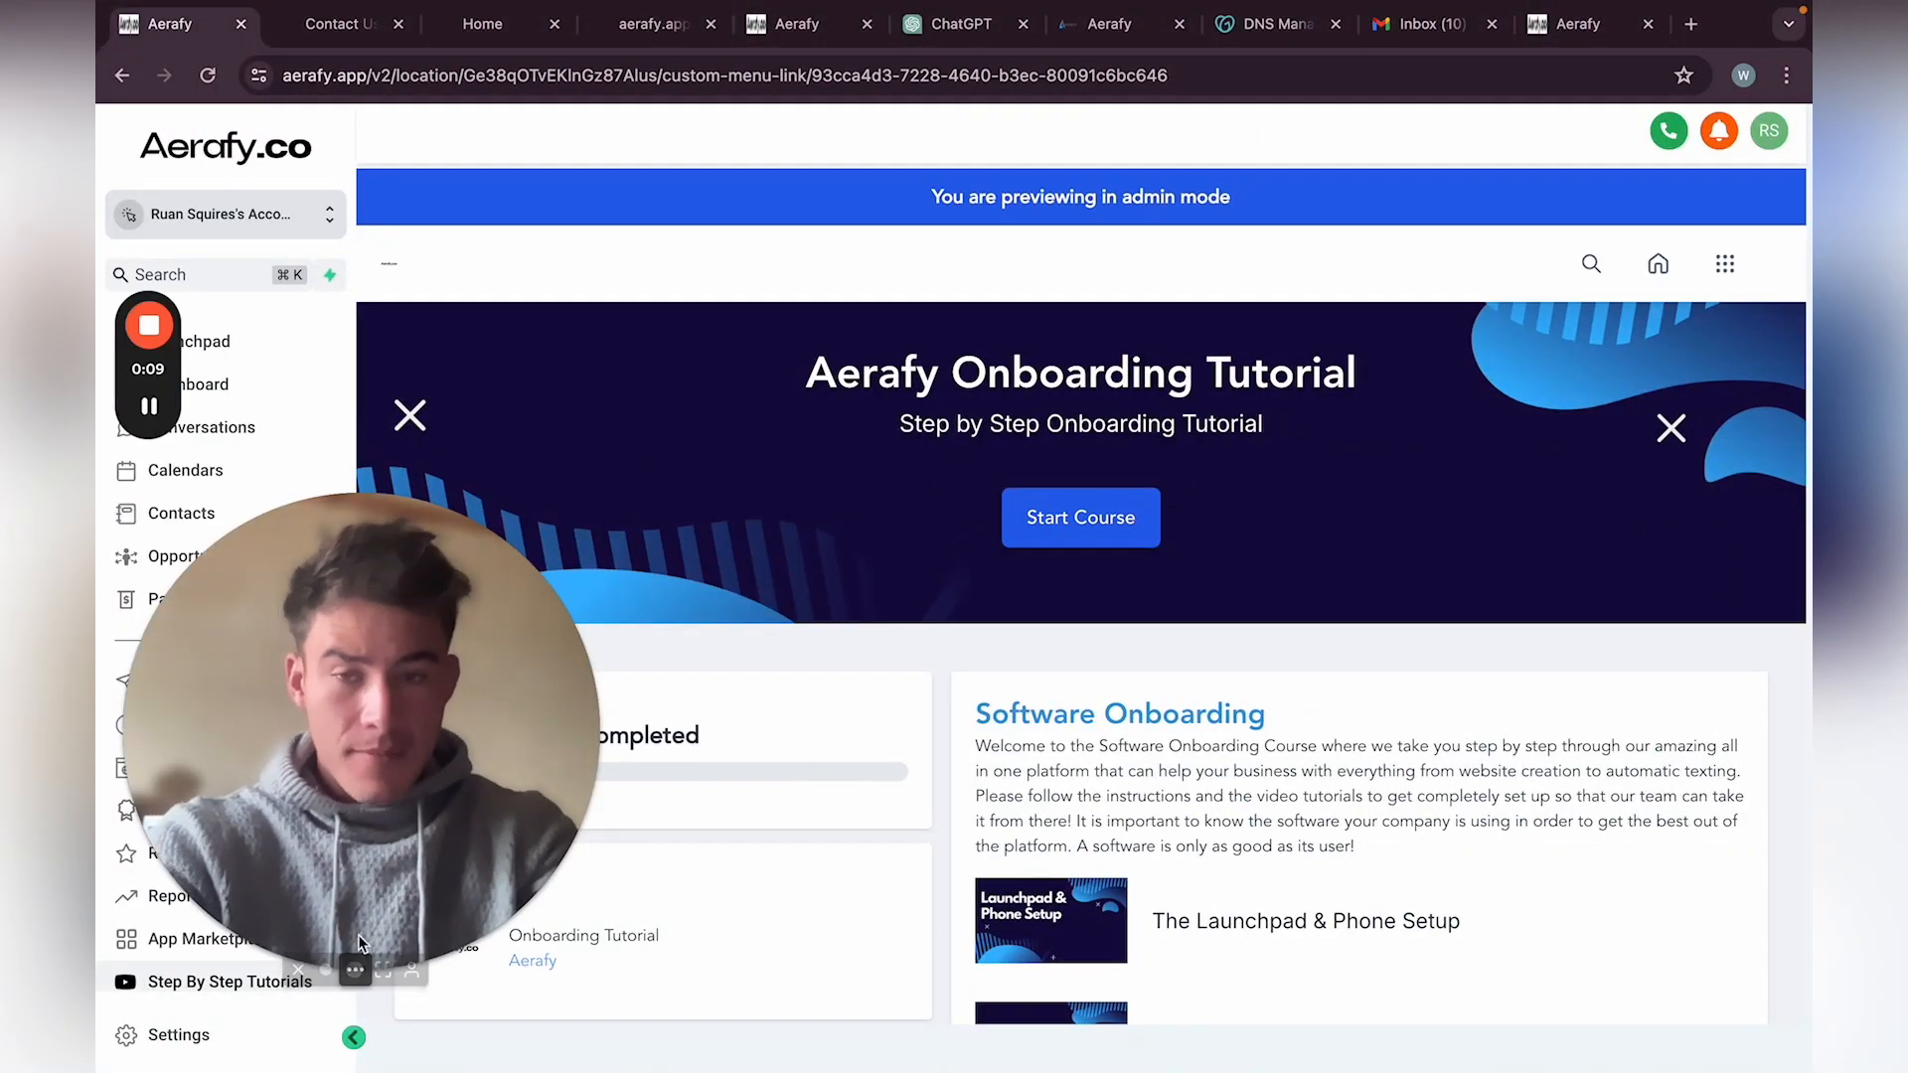
# Step: Scroll the Software Onboarding lesson list and open the Integrations lesson
pyautogui.click(325, 972)
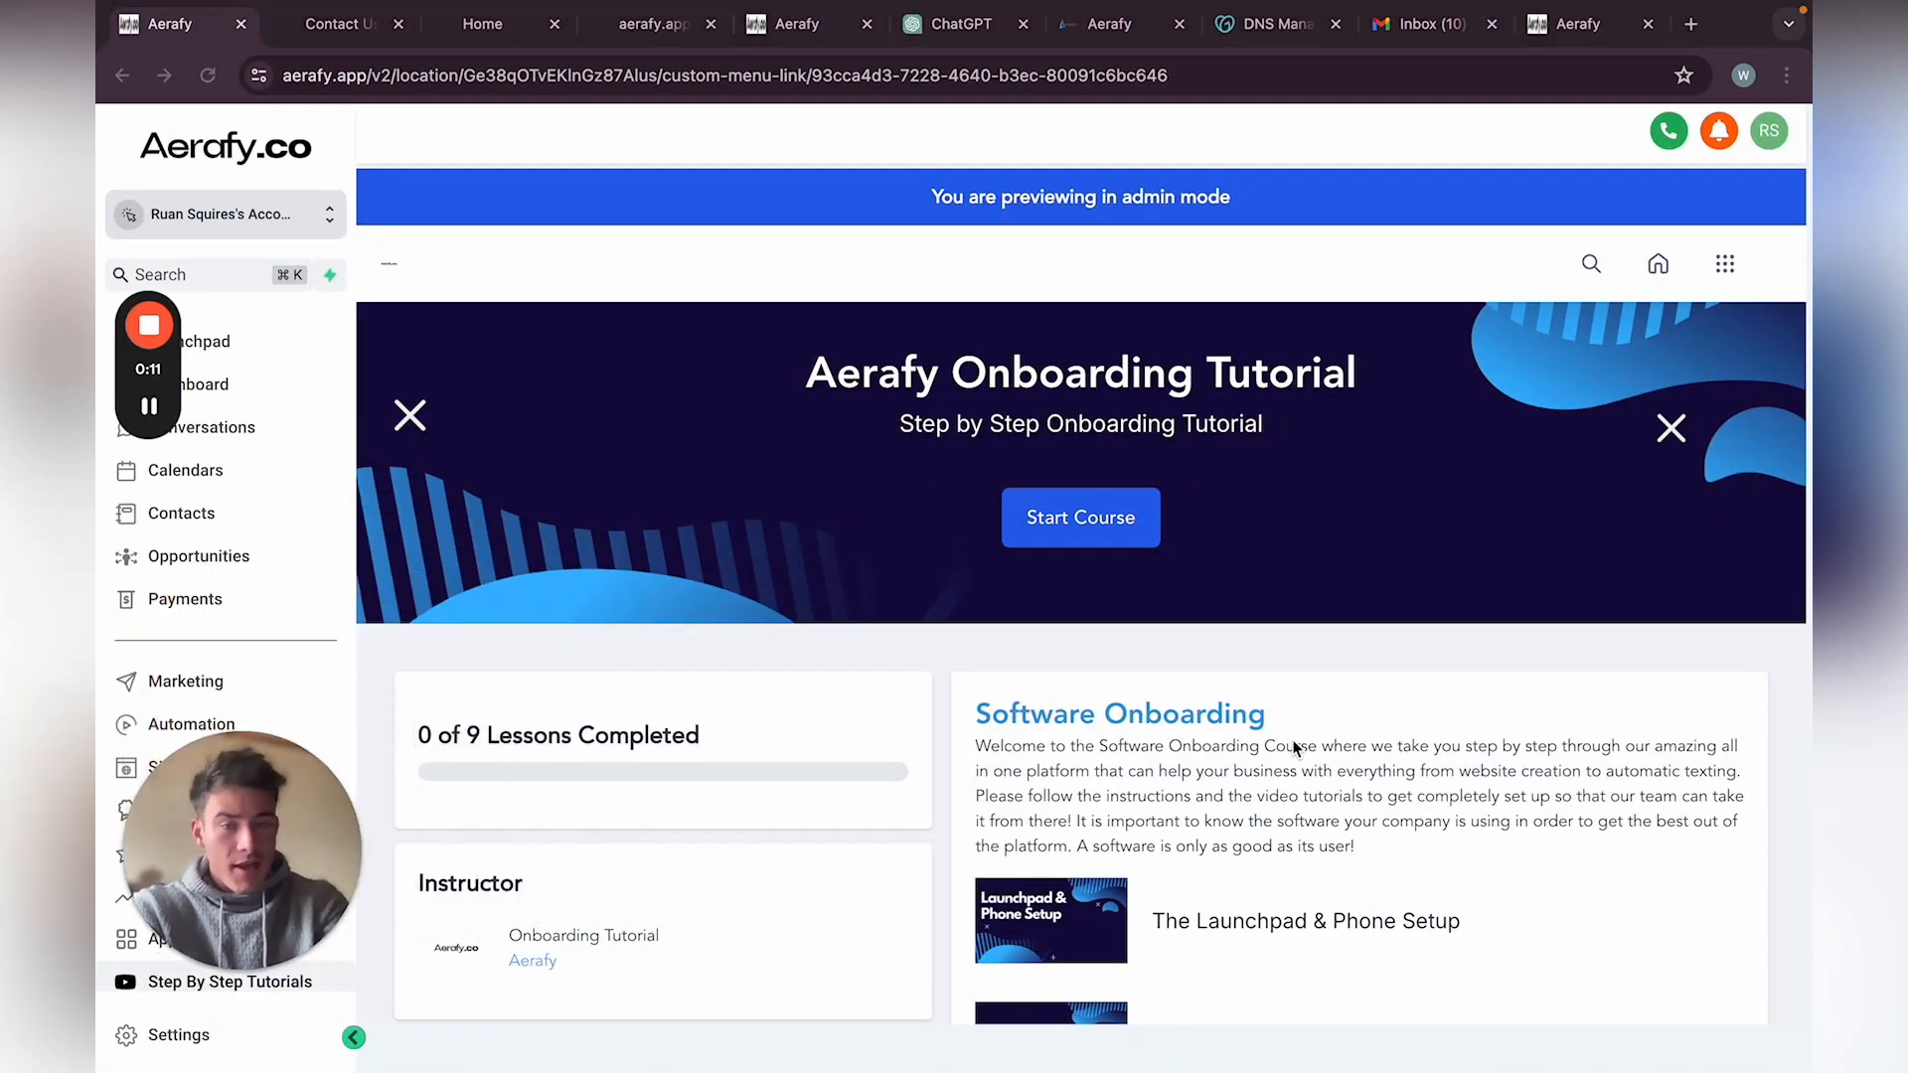
pyautogui.scroll(-3, 1297, 744)
pyautogui.click(1143, 876)
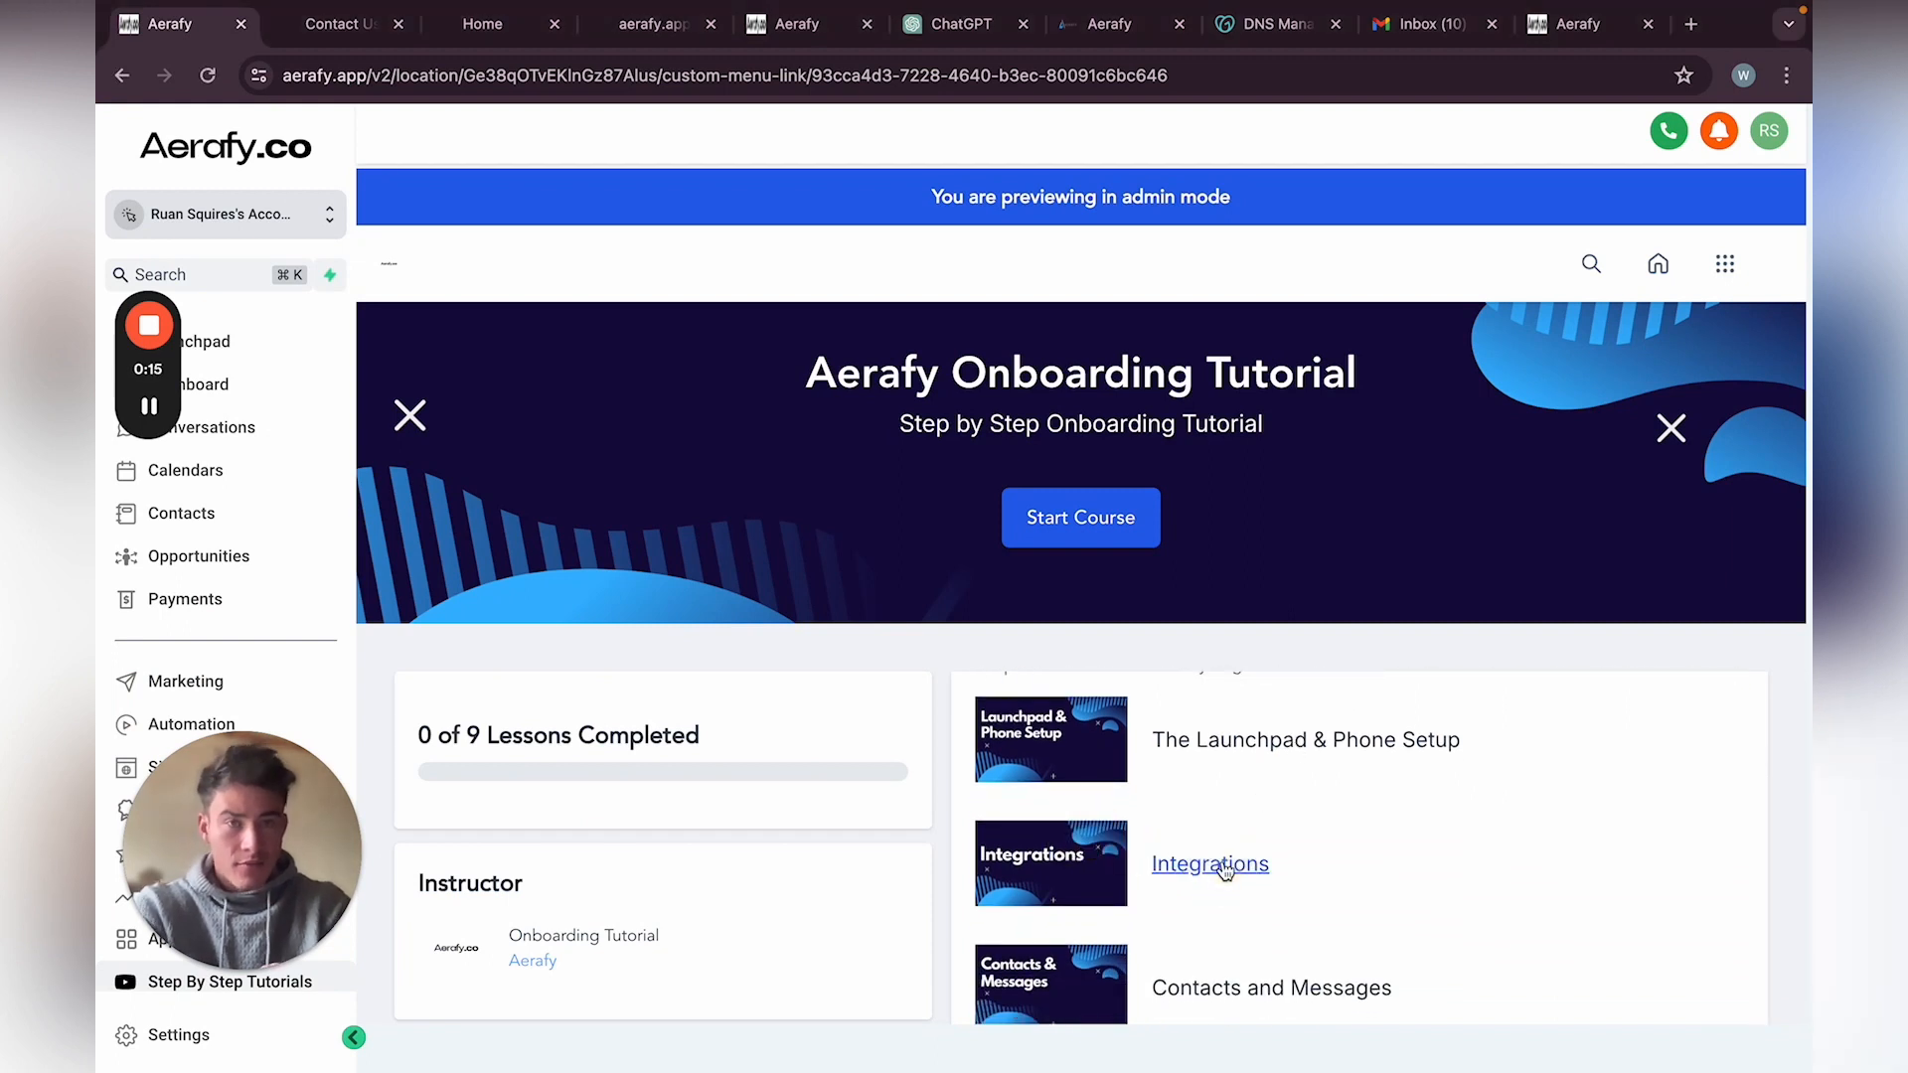
pyautogui.scroll(-5, 1220, 892)
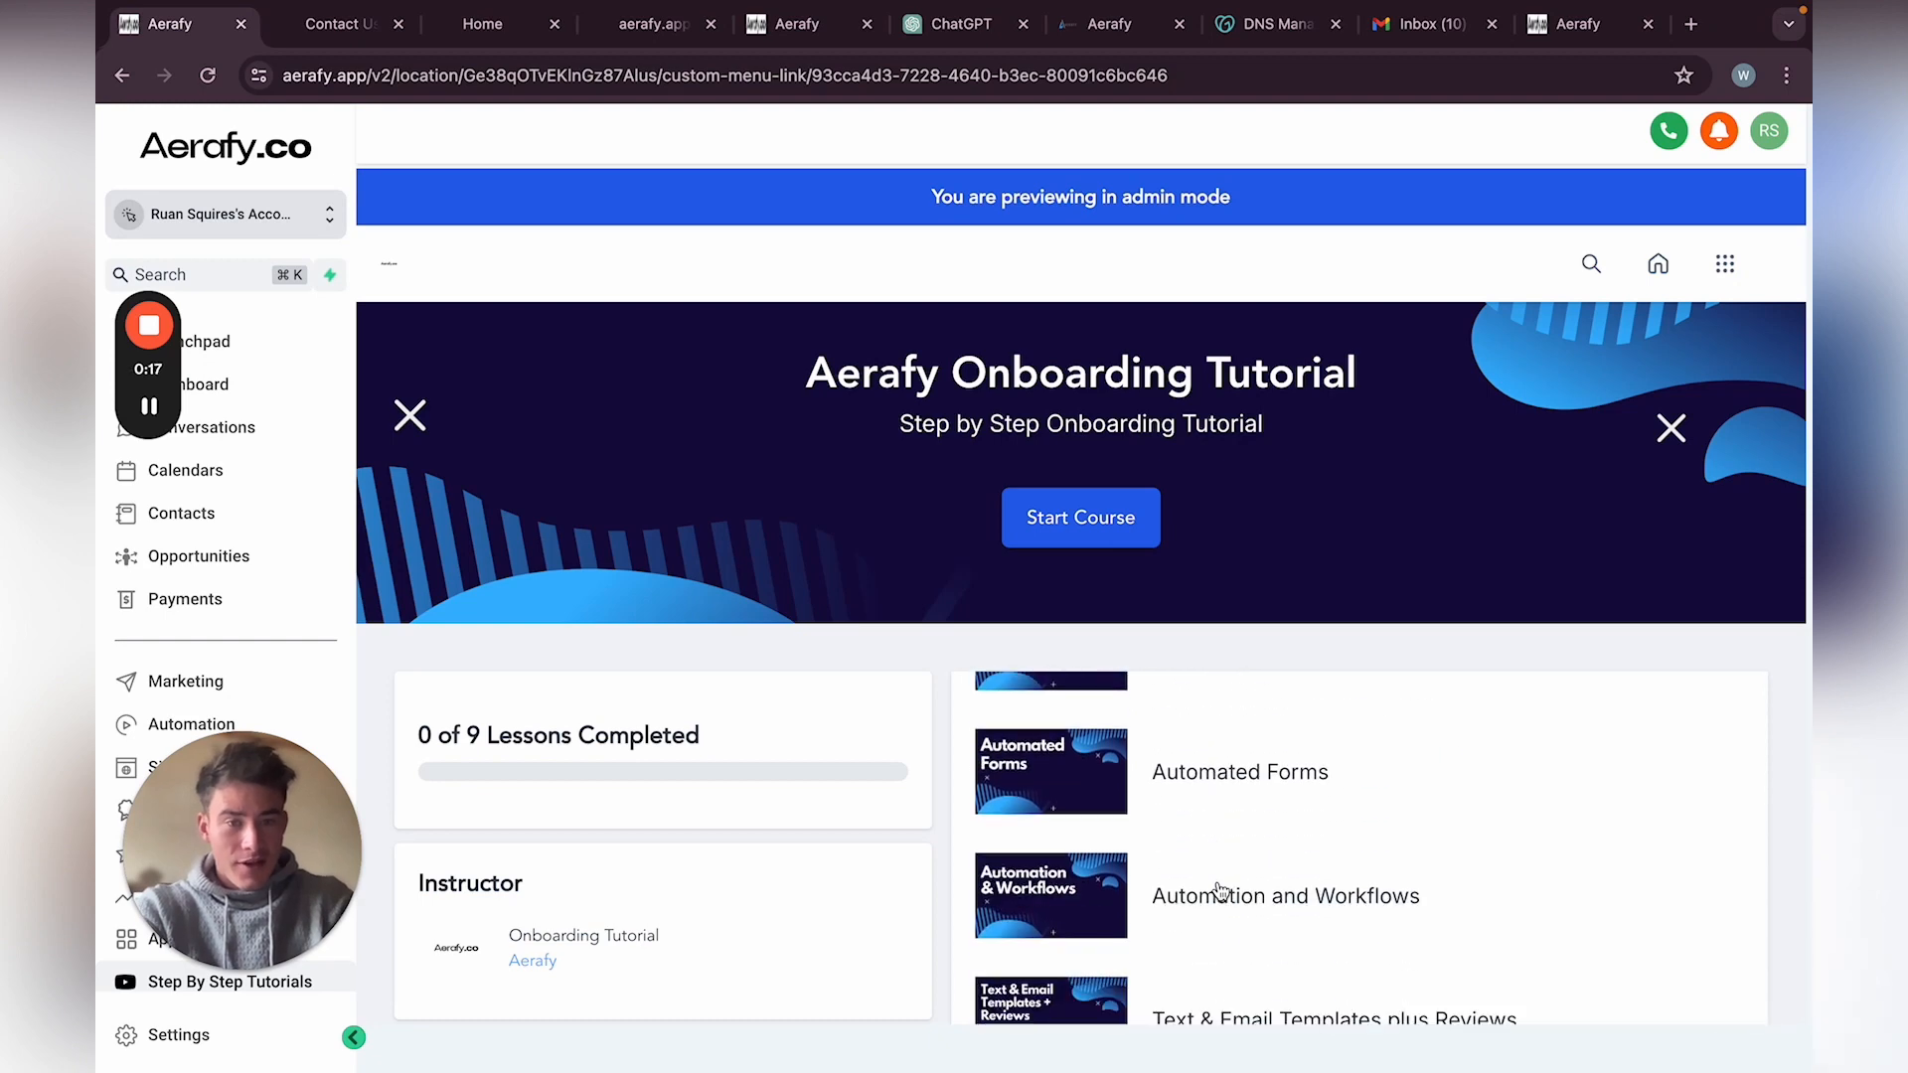
pyautogui.scroll(4, 1214, 885)
pyautogui.scroll(-1, 1232, 815)
pyautogui.click(1198, 758)
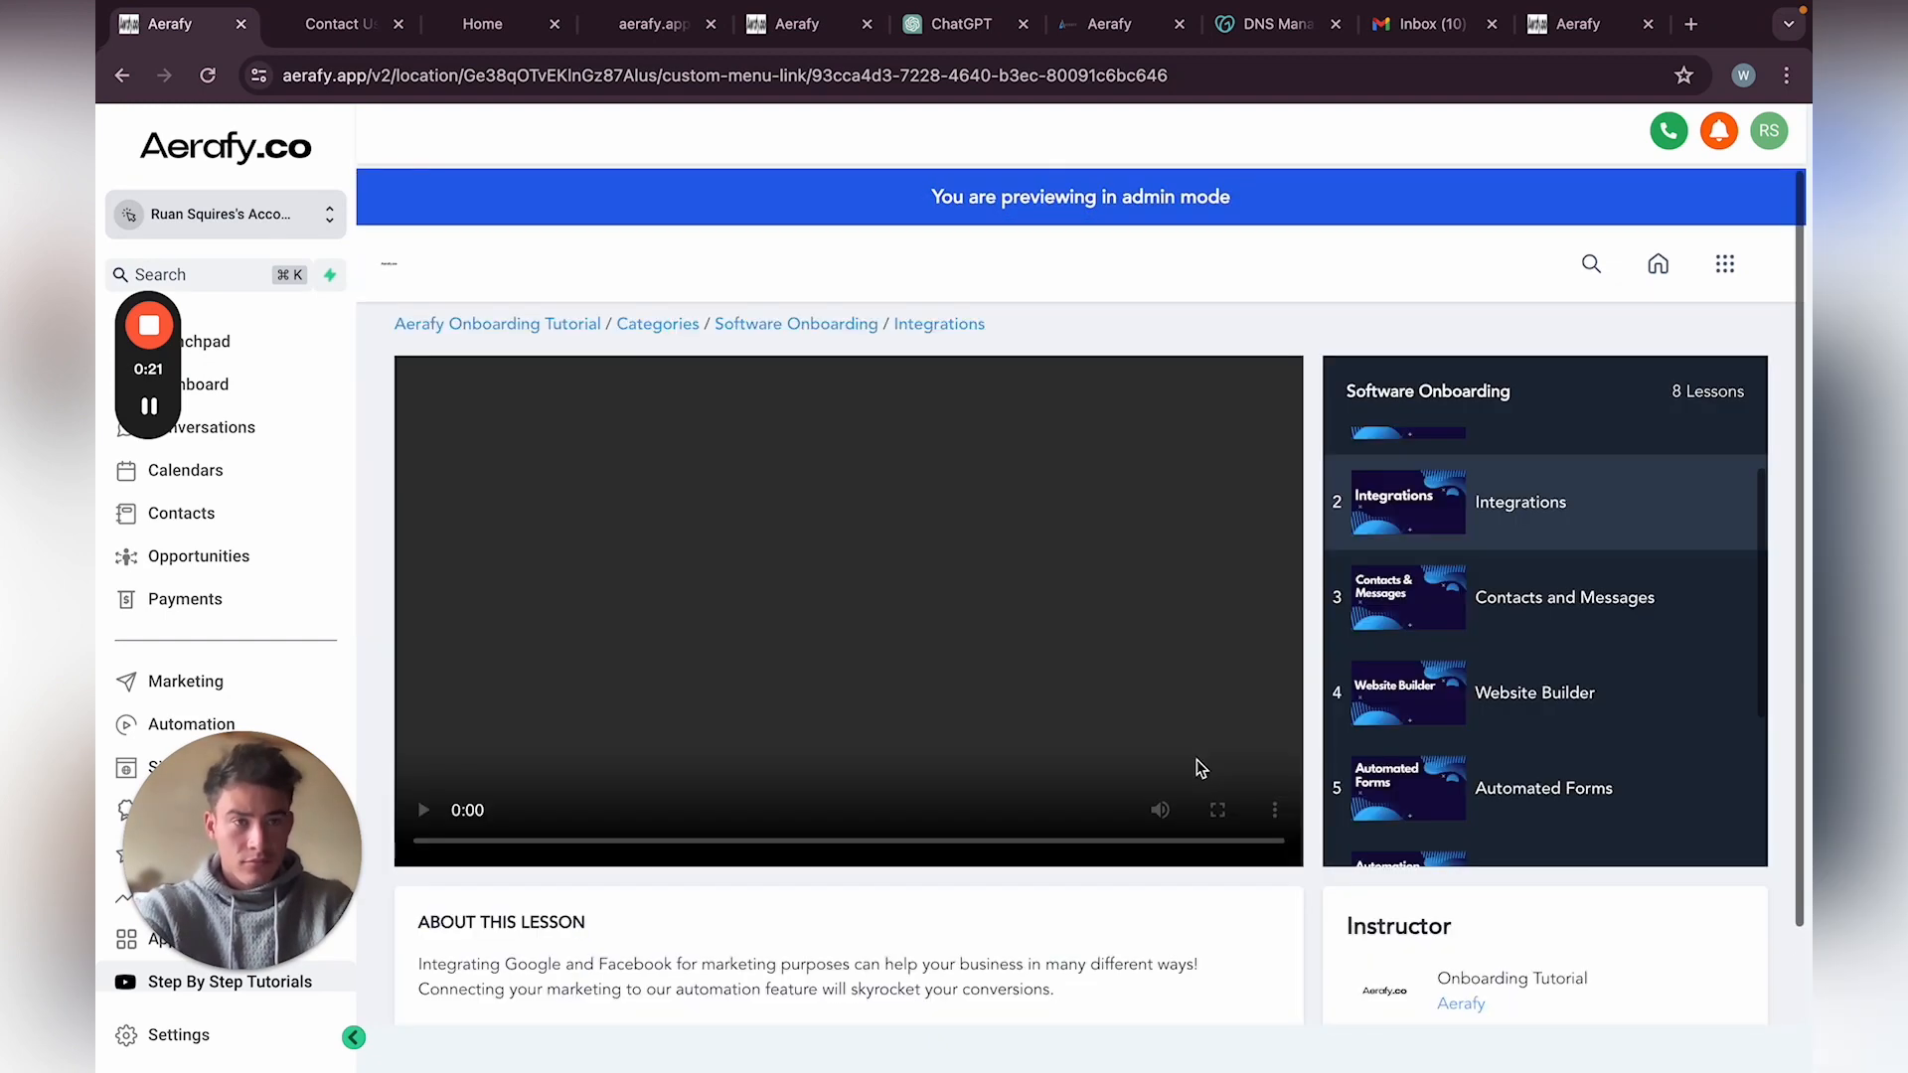
# Step: Start the Integrations lesson video and watch it in full screen
pyautogui.click(423, 839)
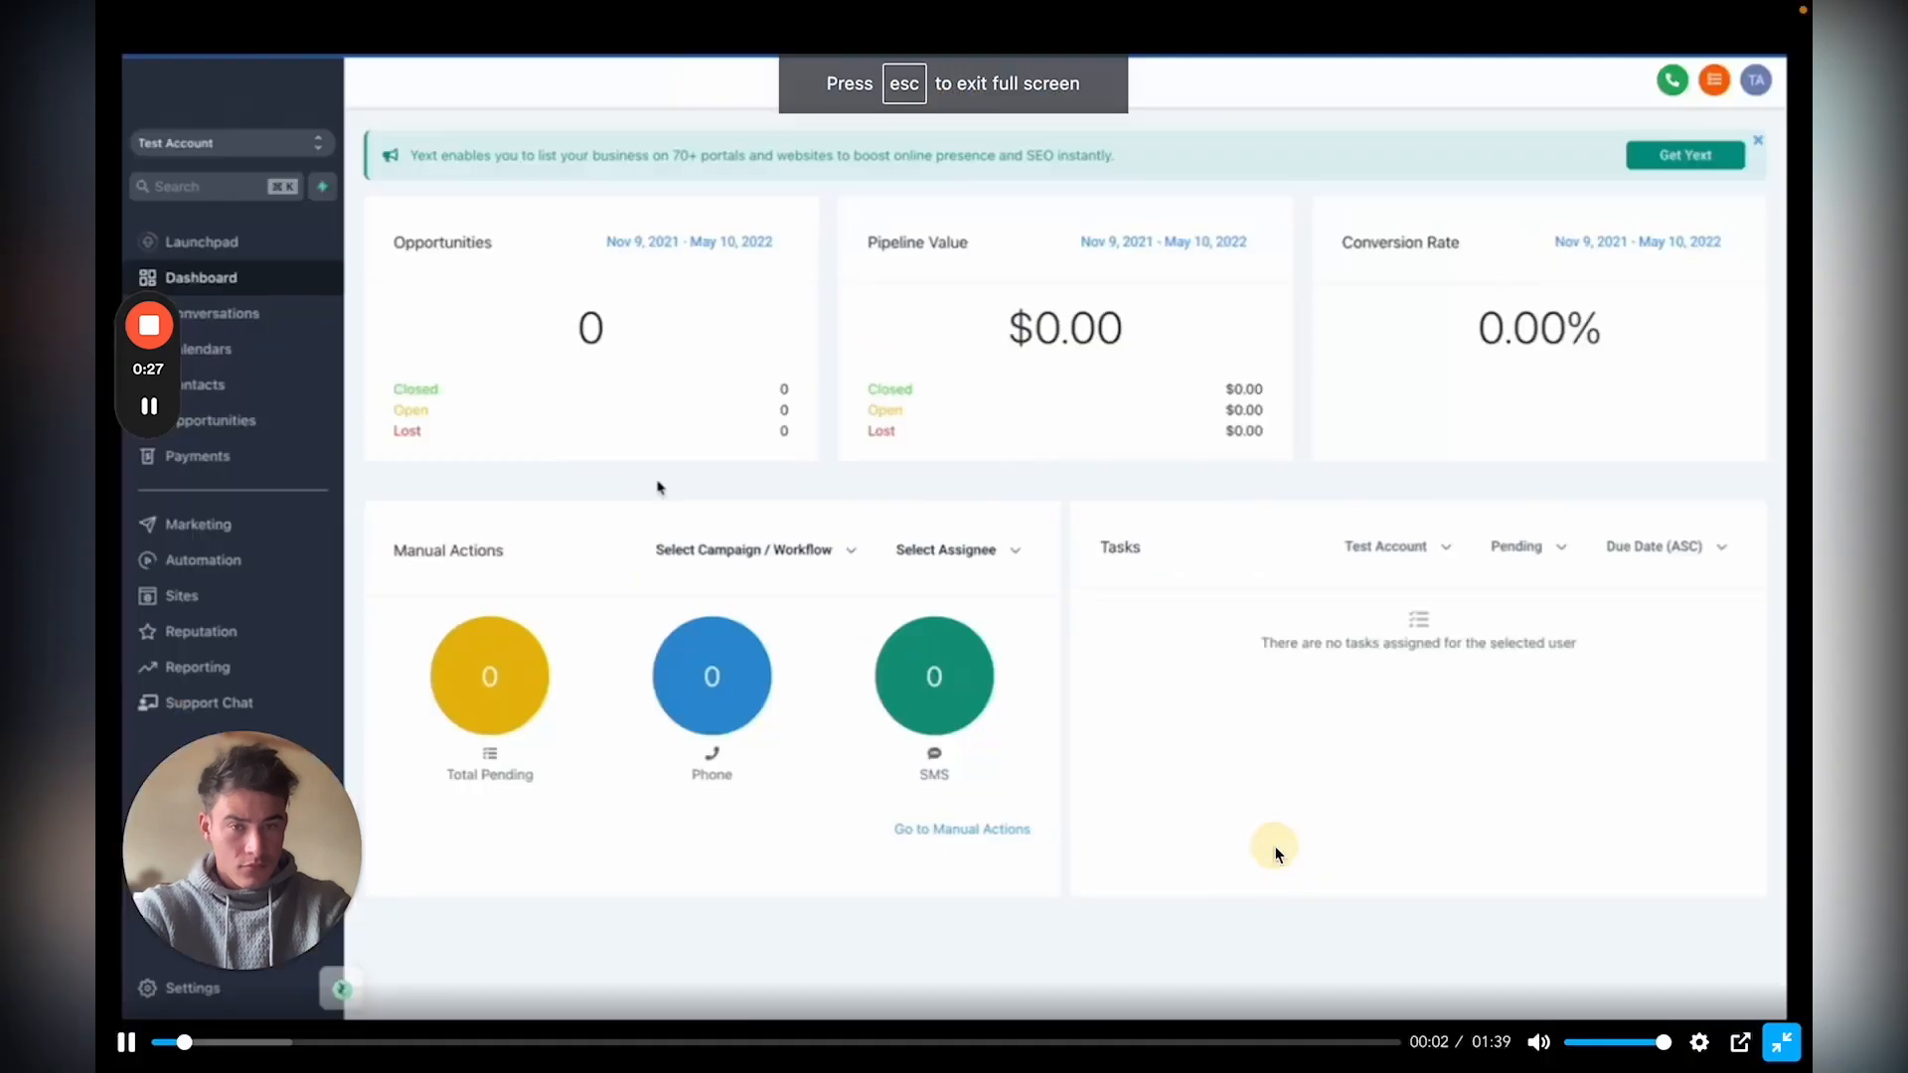
pyautogui.click(1273, 846)
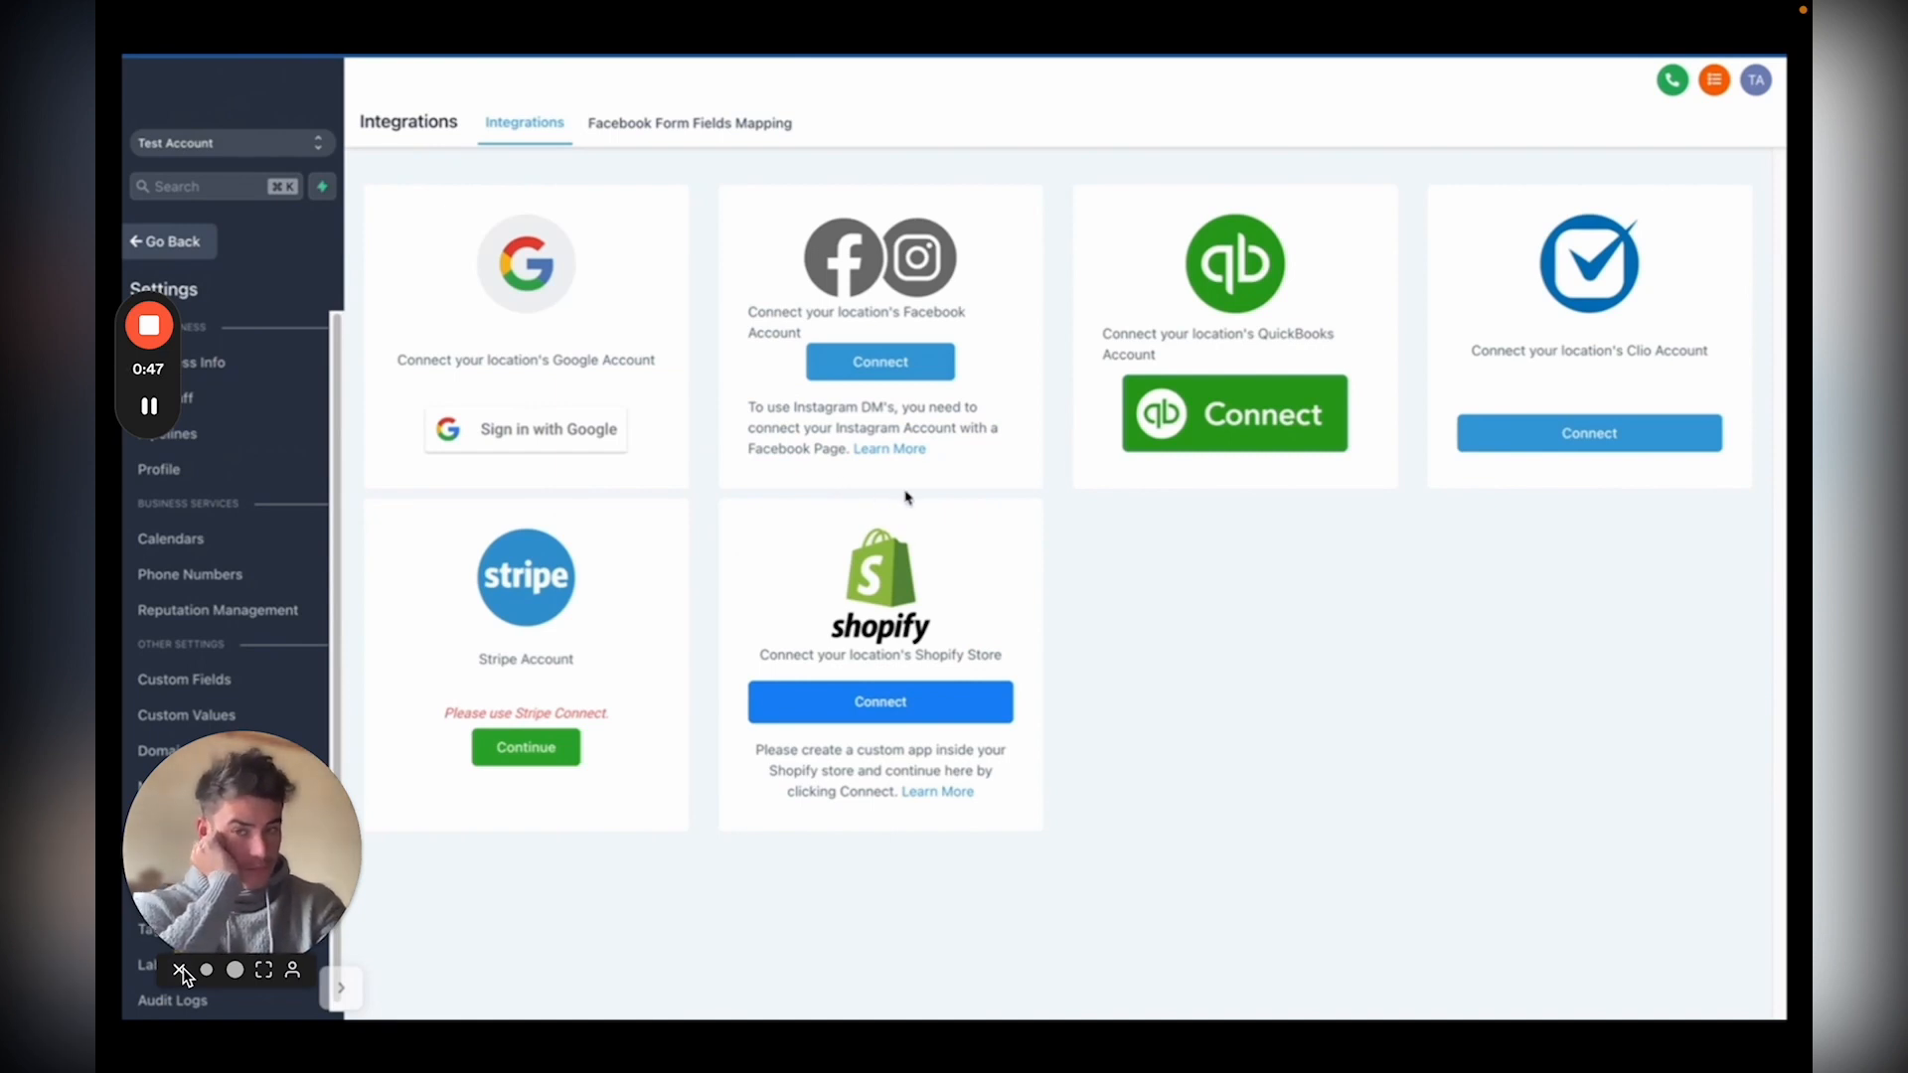
pyautogui.click(180, 970)
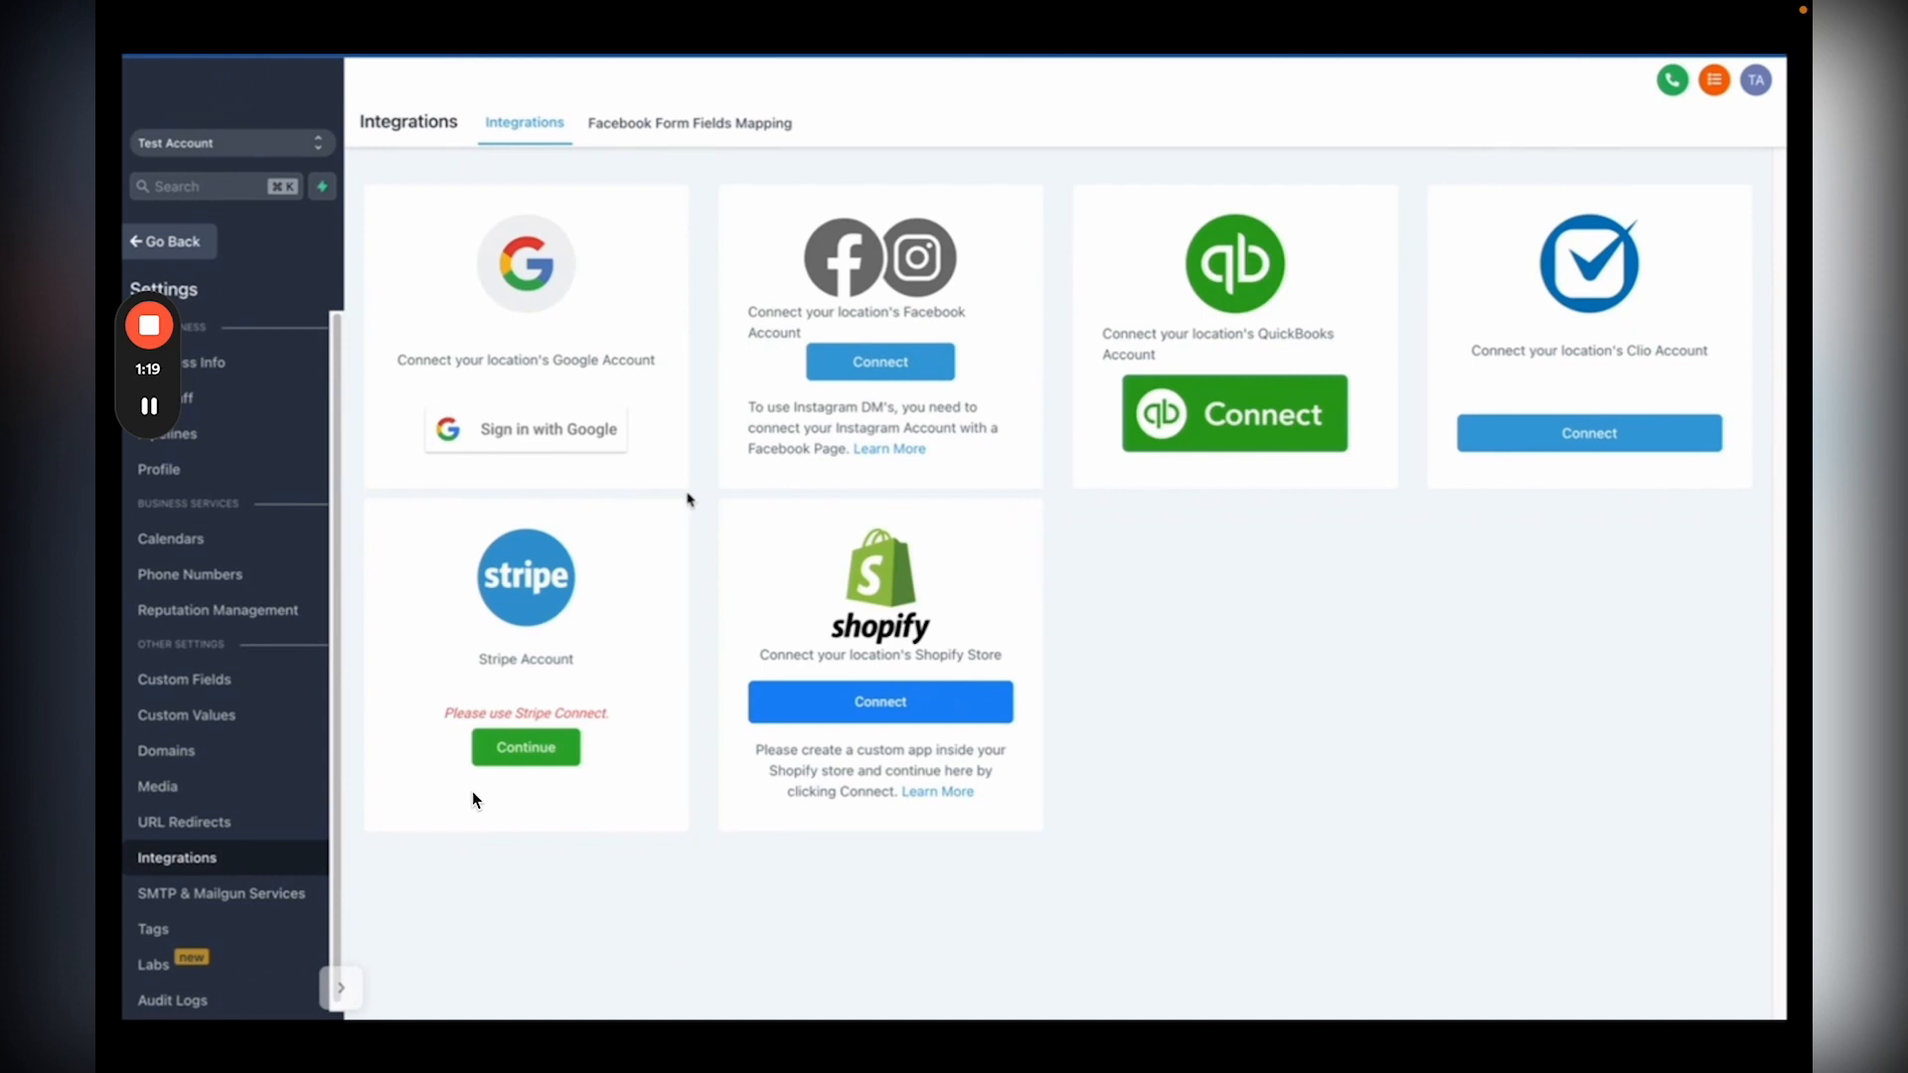
# Step: Let the Integrations video run to its 1:40 end, then exit full screen
pyautogui.click(894, 971)
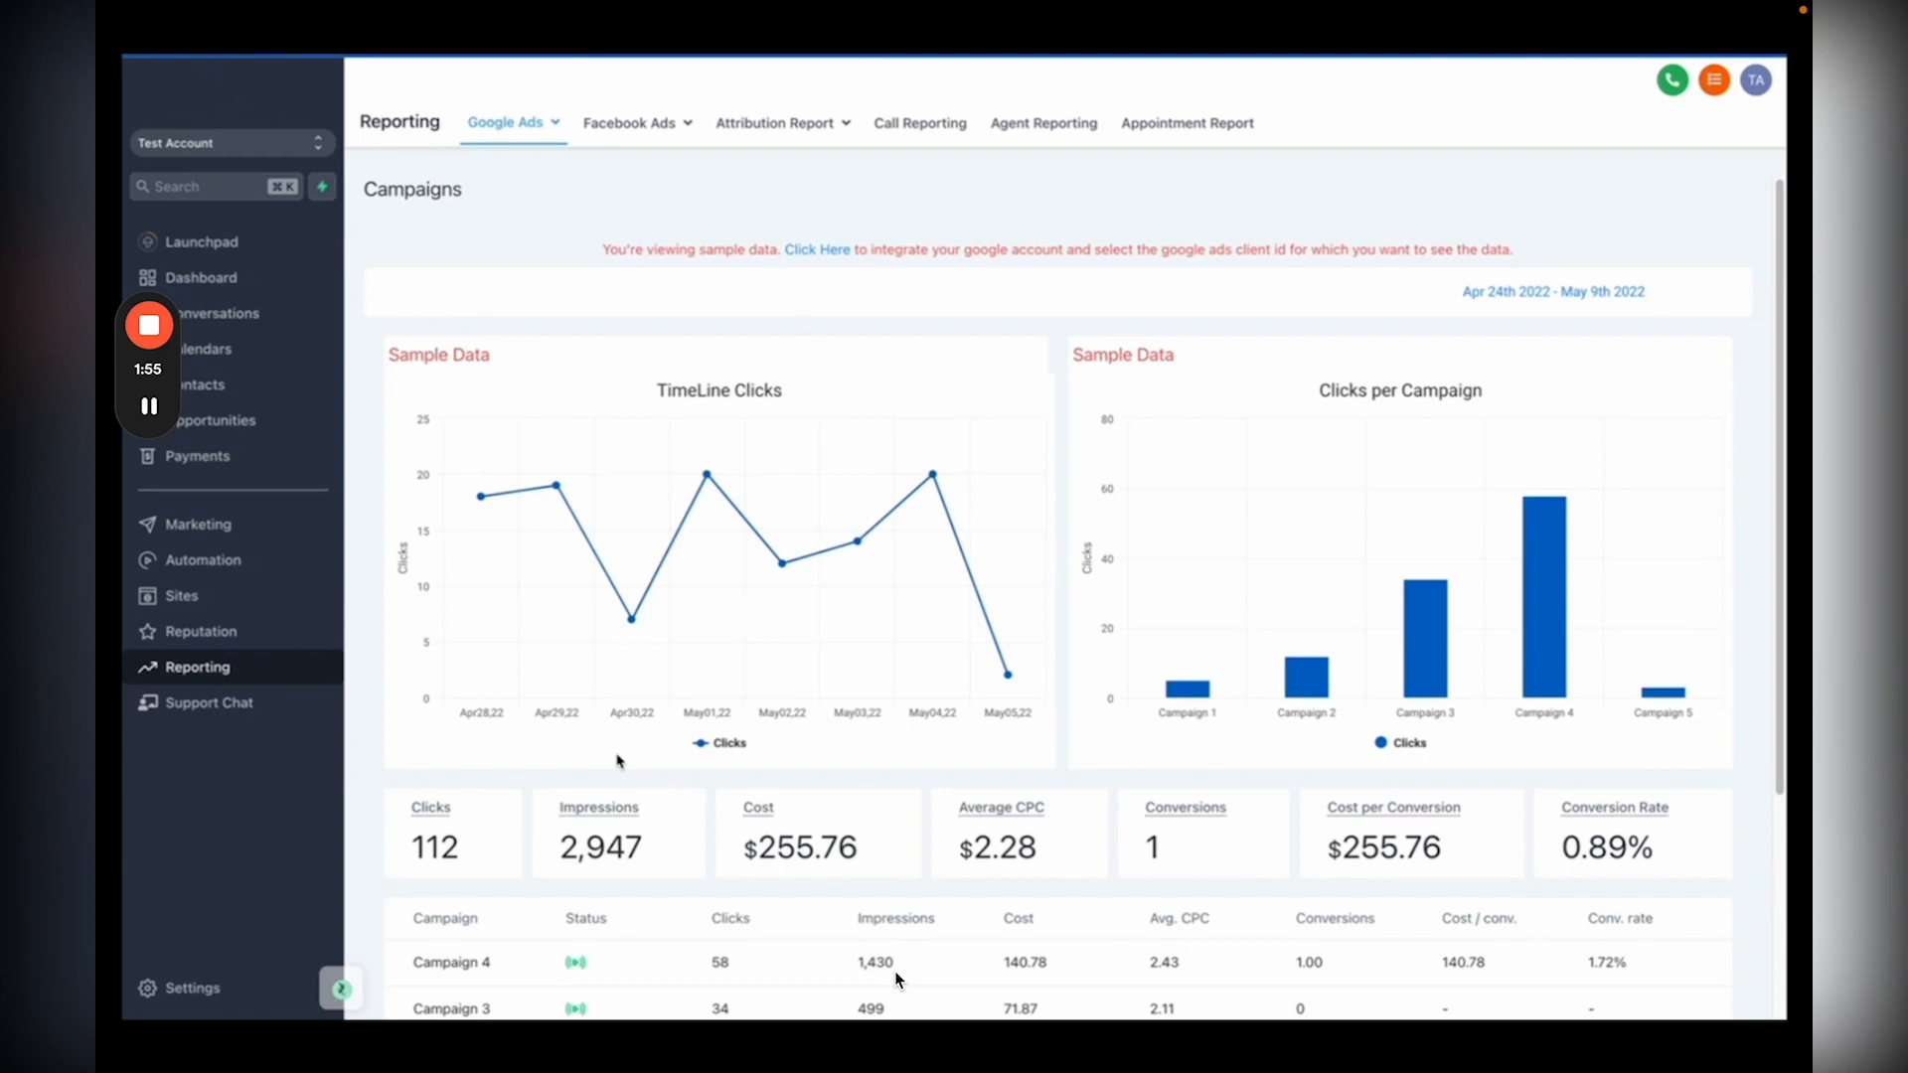
pyautogui.moveTo(1071, 890)
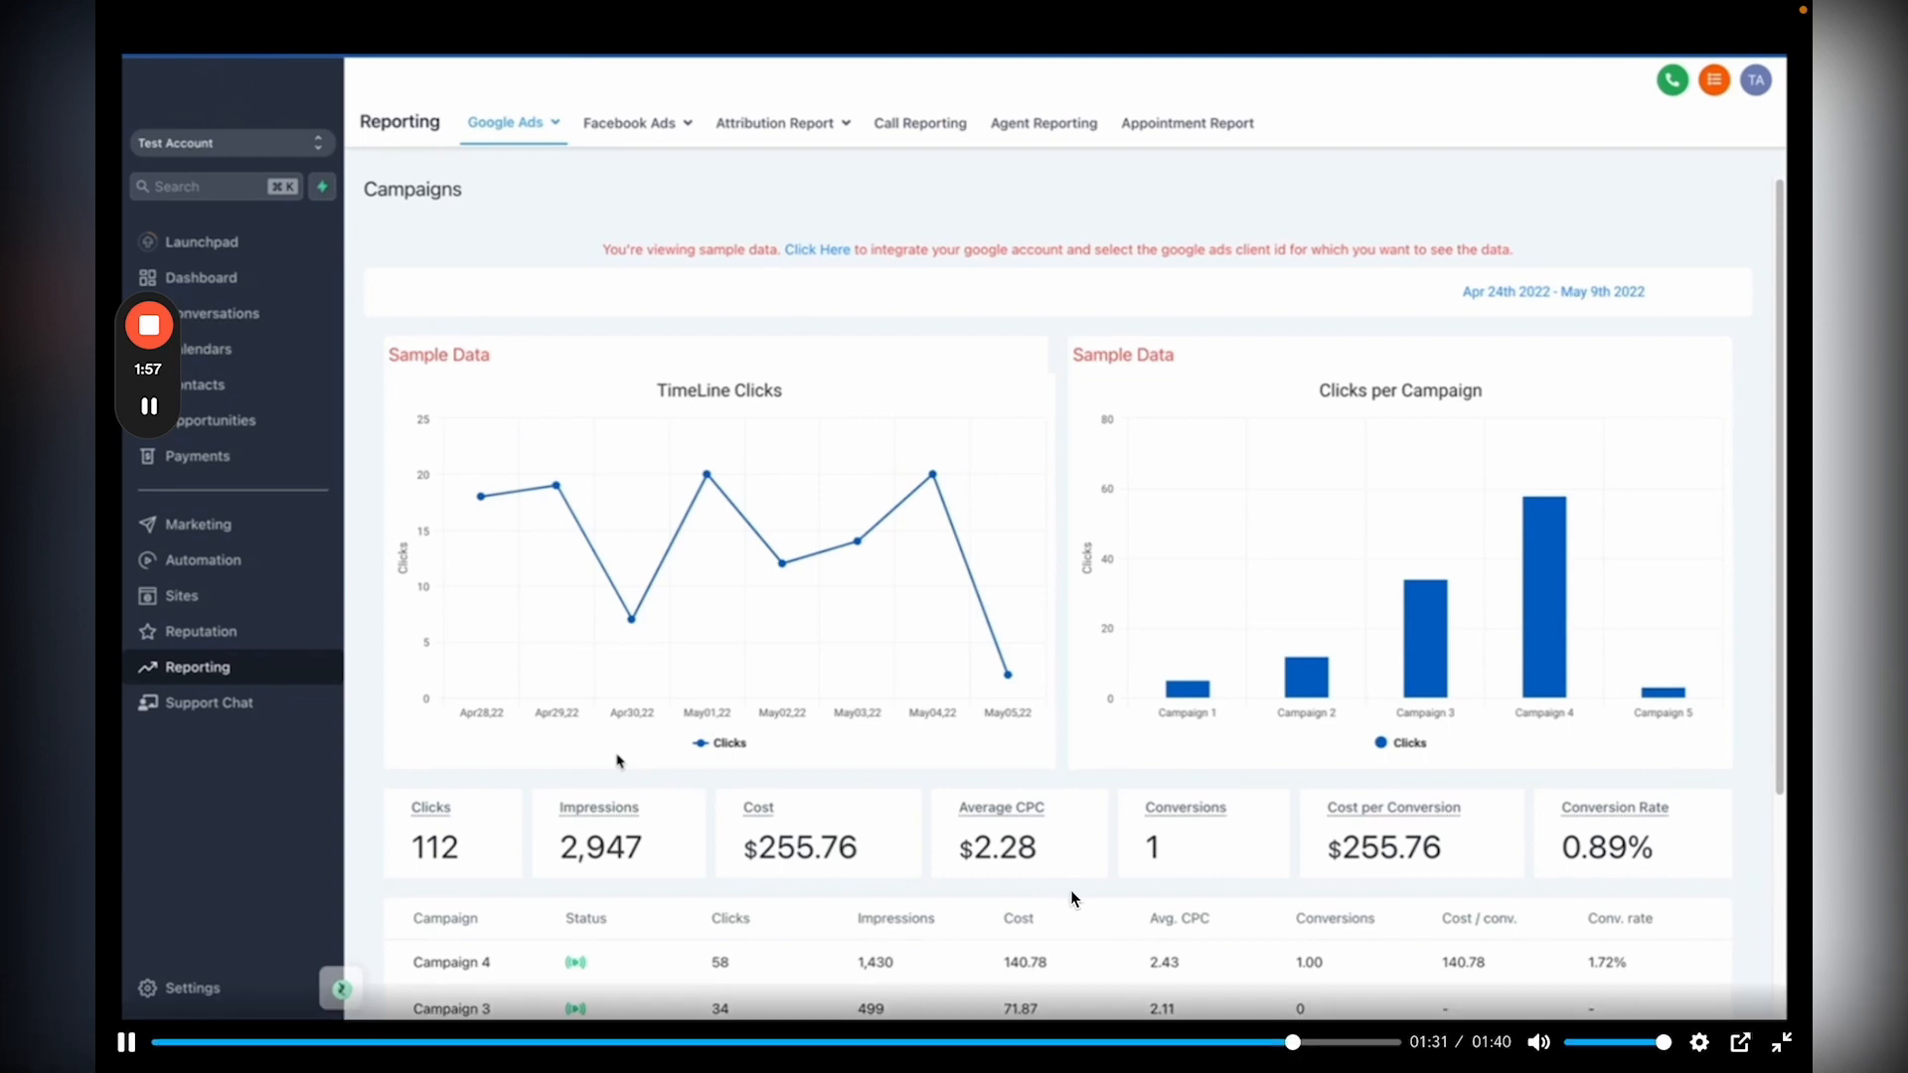
pyautogui.click(1780, 1041)
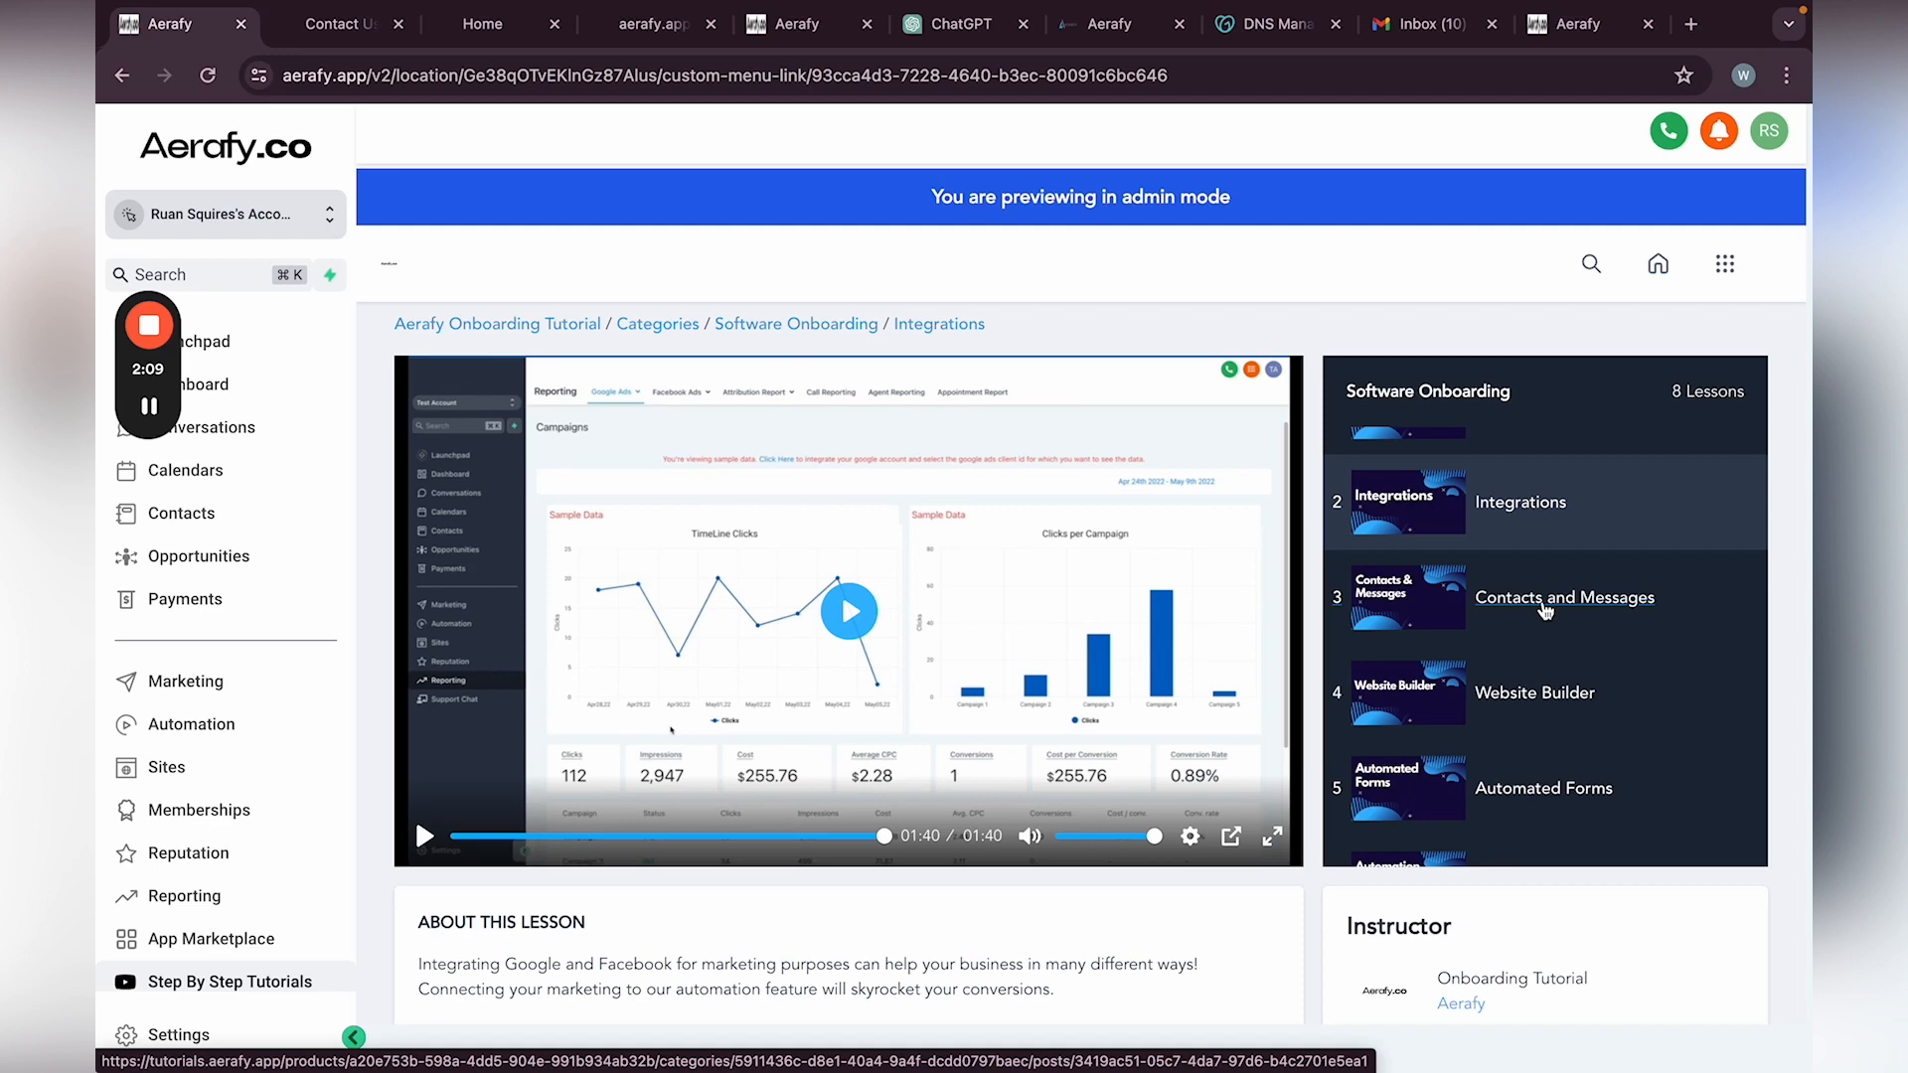
# Step: Open the Contacts and Messages lesson and play its video full screen
pyautogui.click(1545, 600)
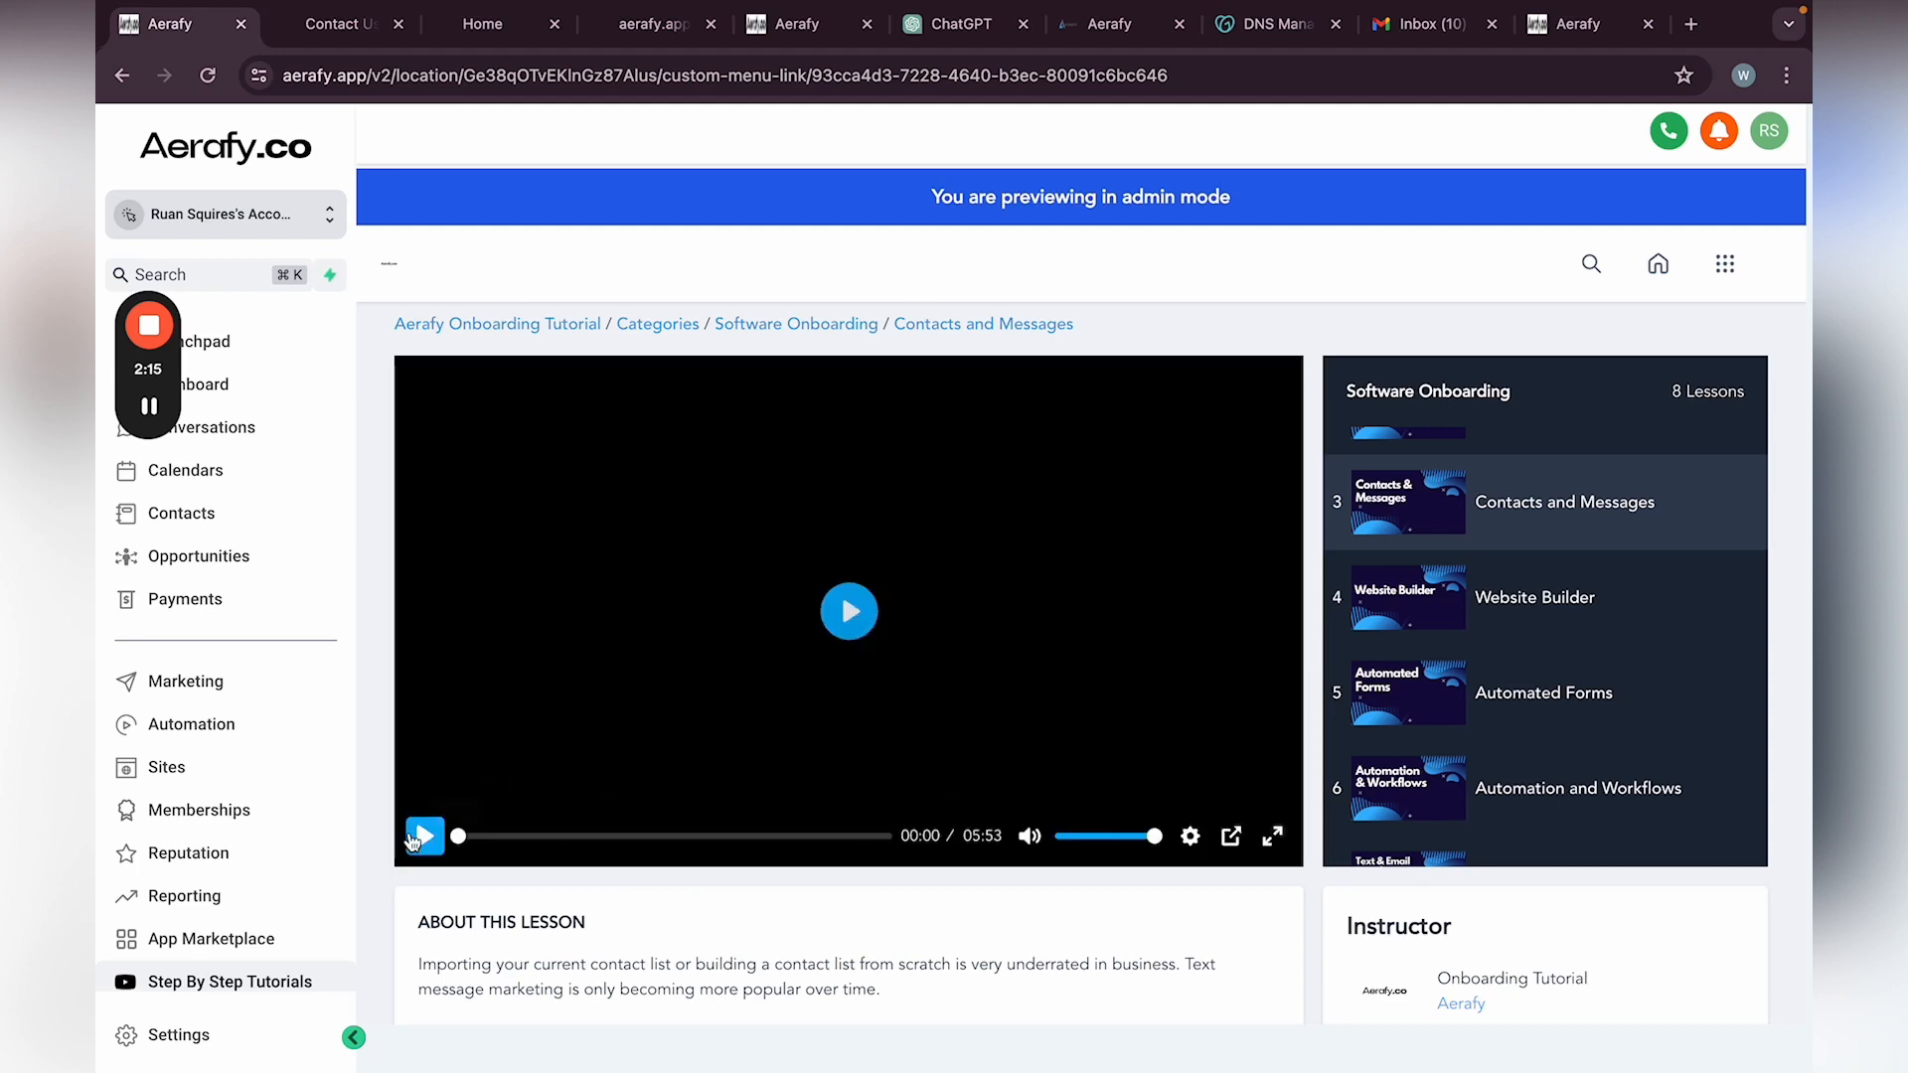
pyautogui.click(425, 836)
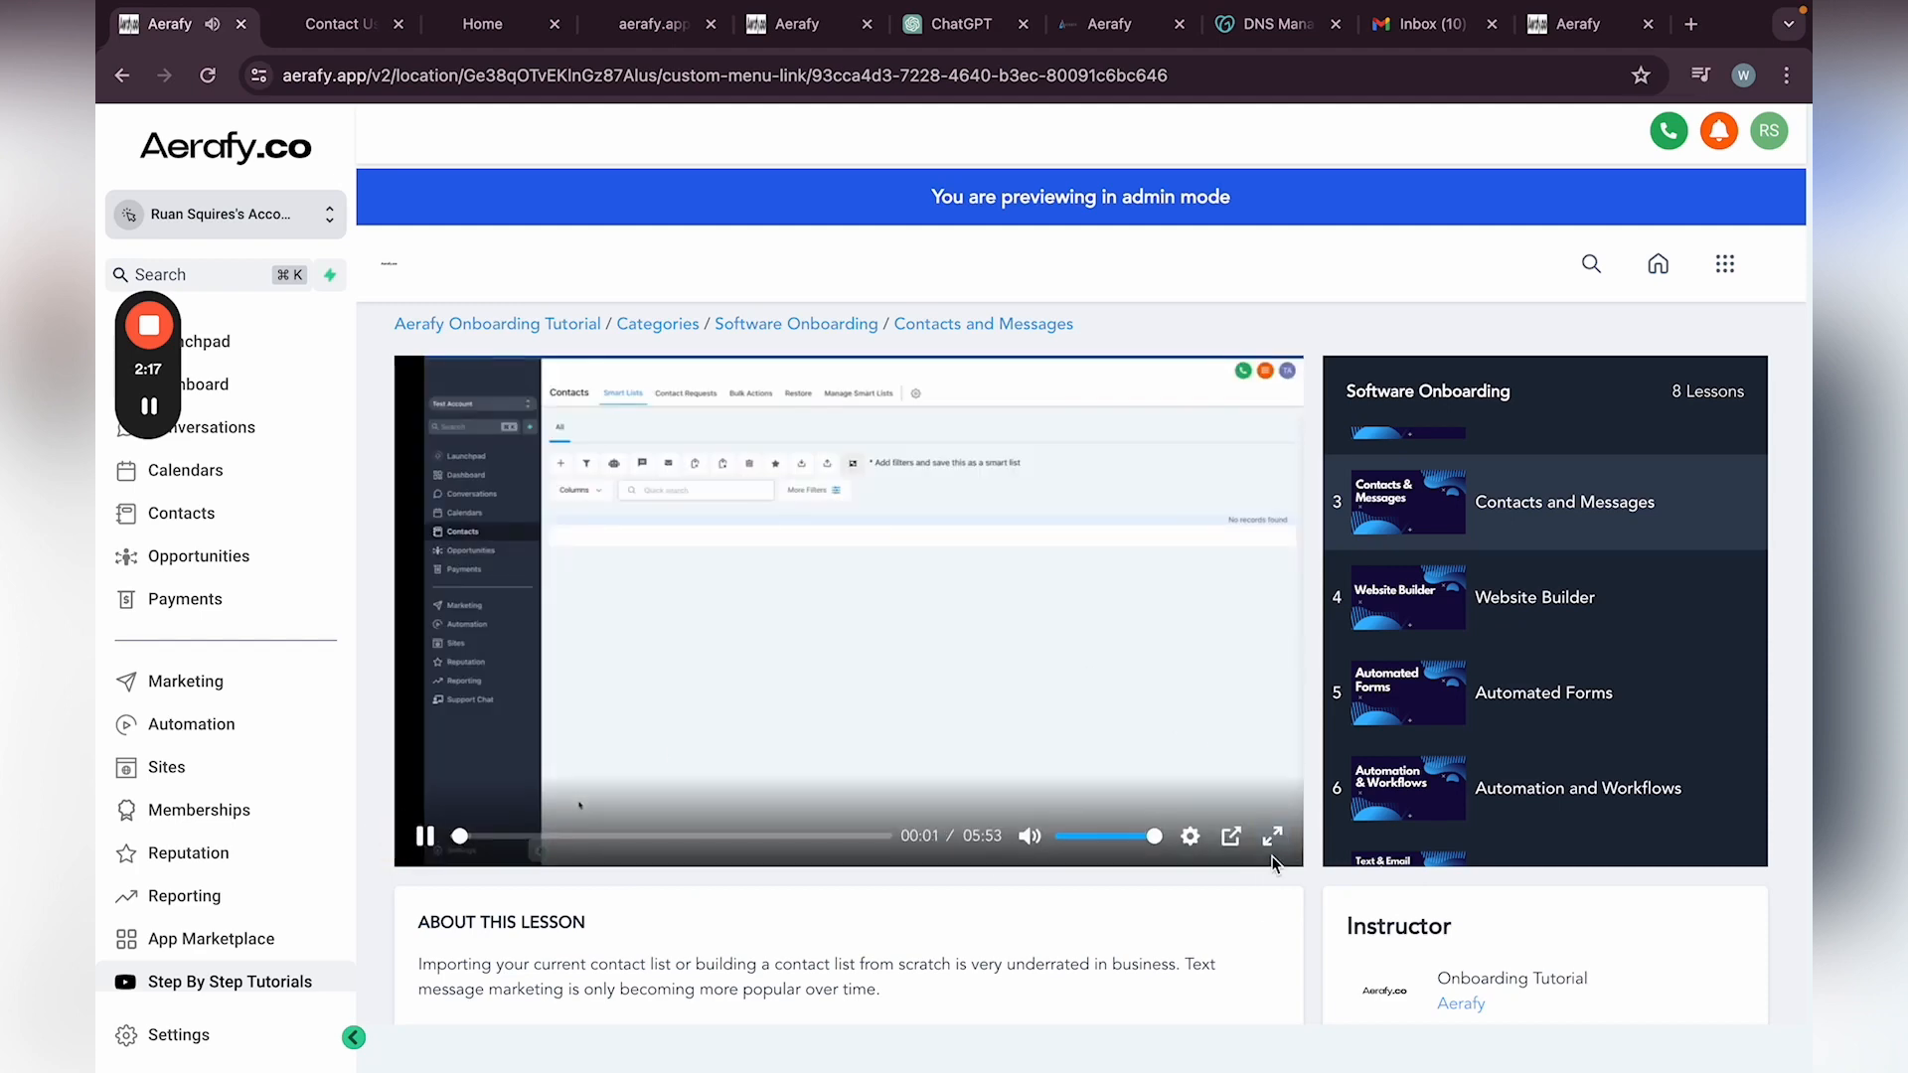
pyautogui.click(1273, 838)
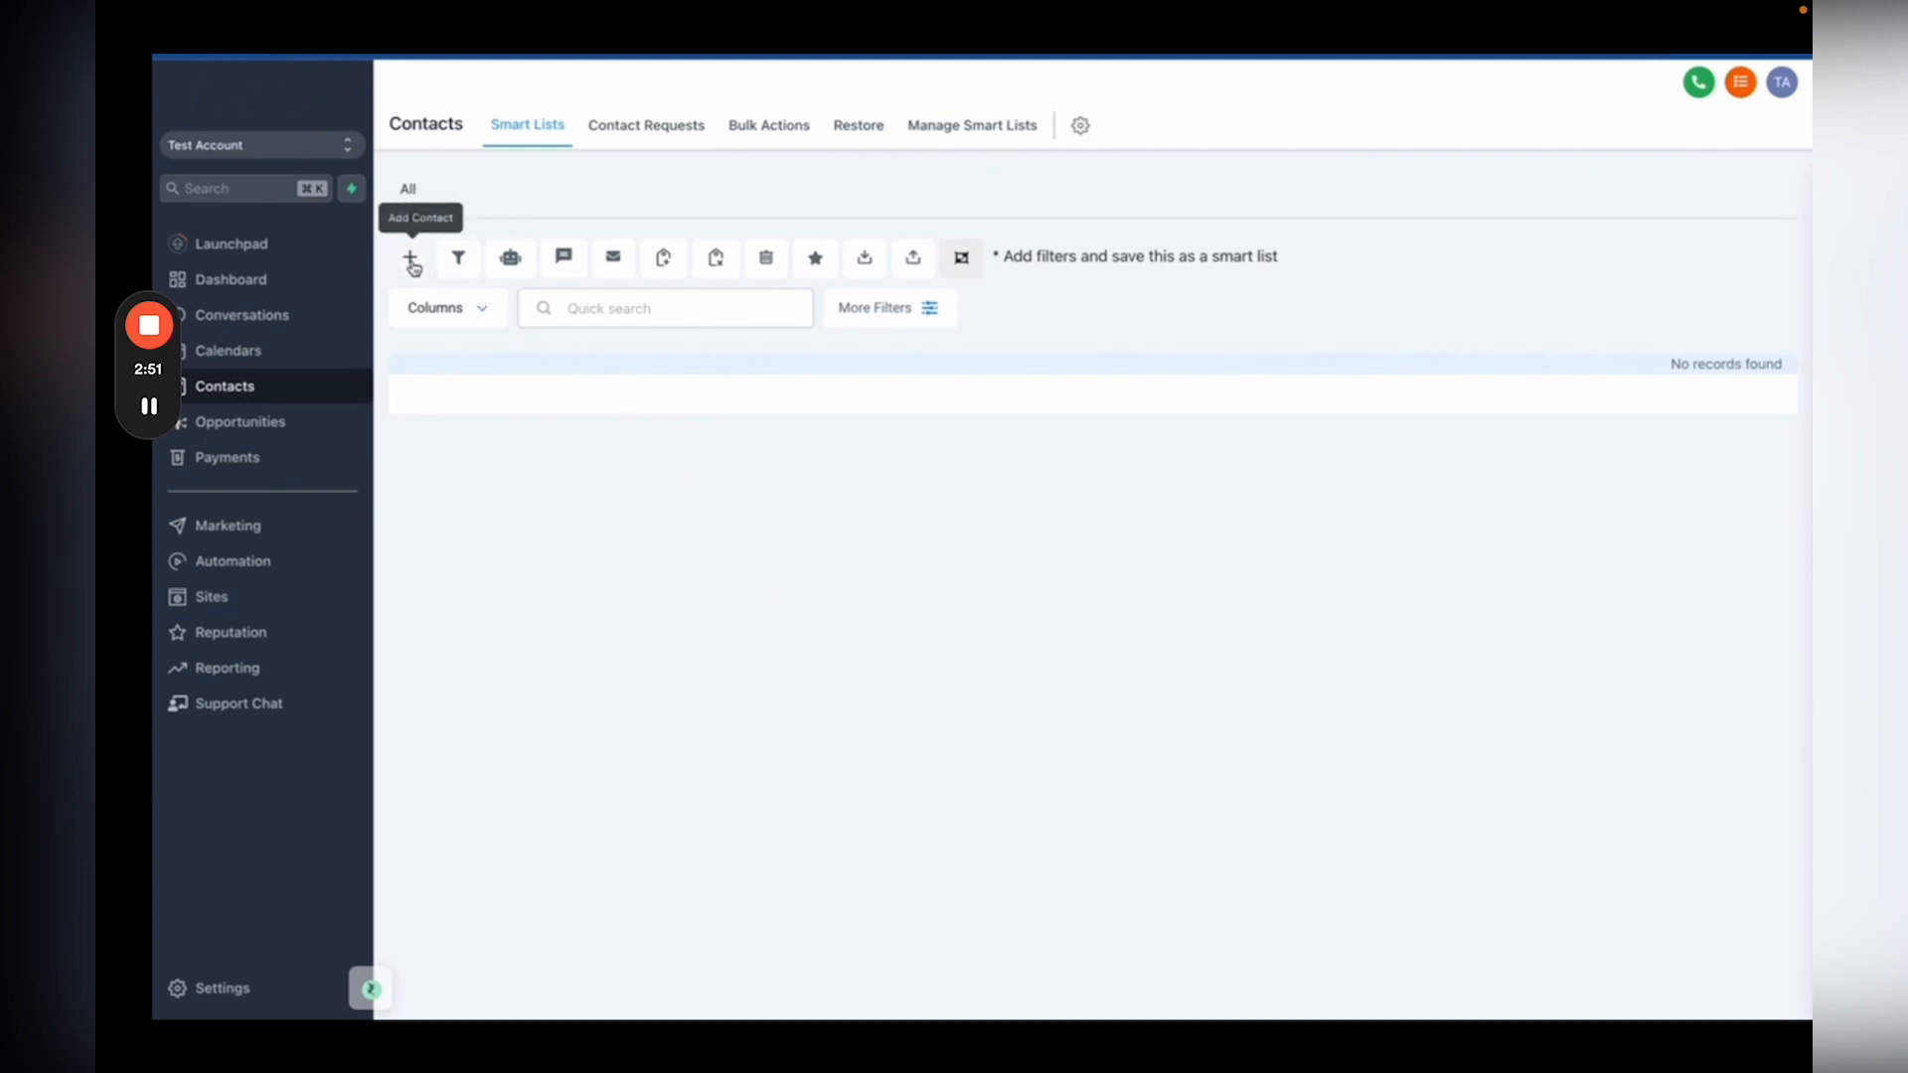
# Step: Start a blank new contact through Quick Actions > Add a Contact
pyautogui.click(410, 260)
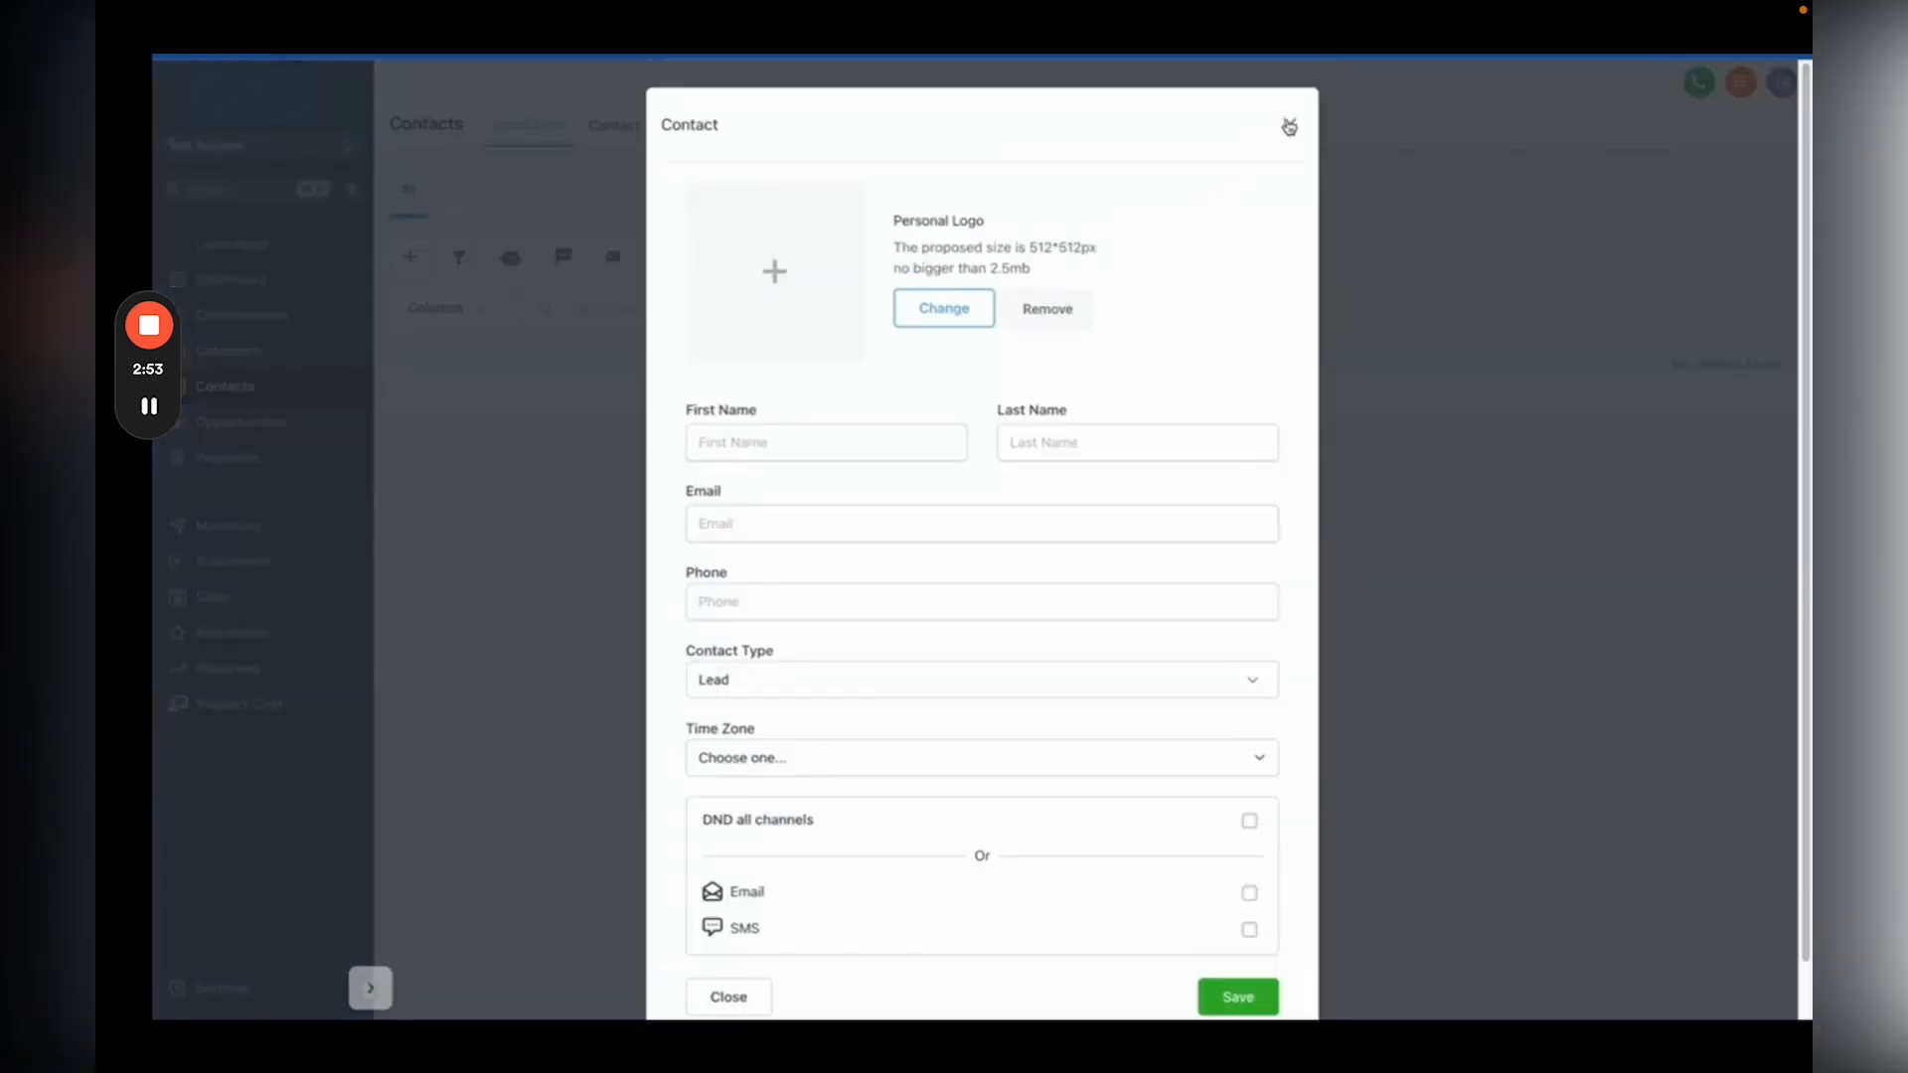
pyautogui.click(1288, 127)
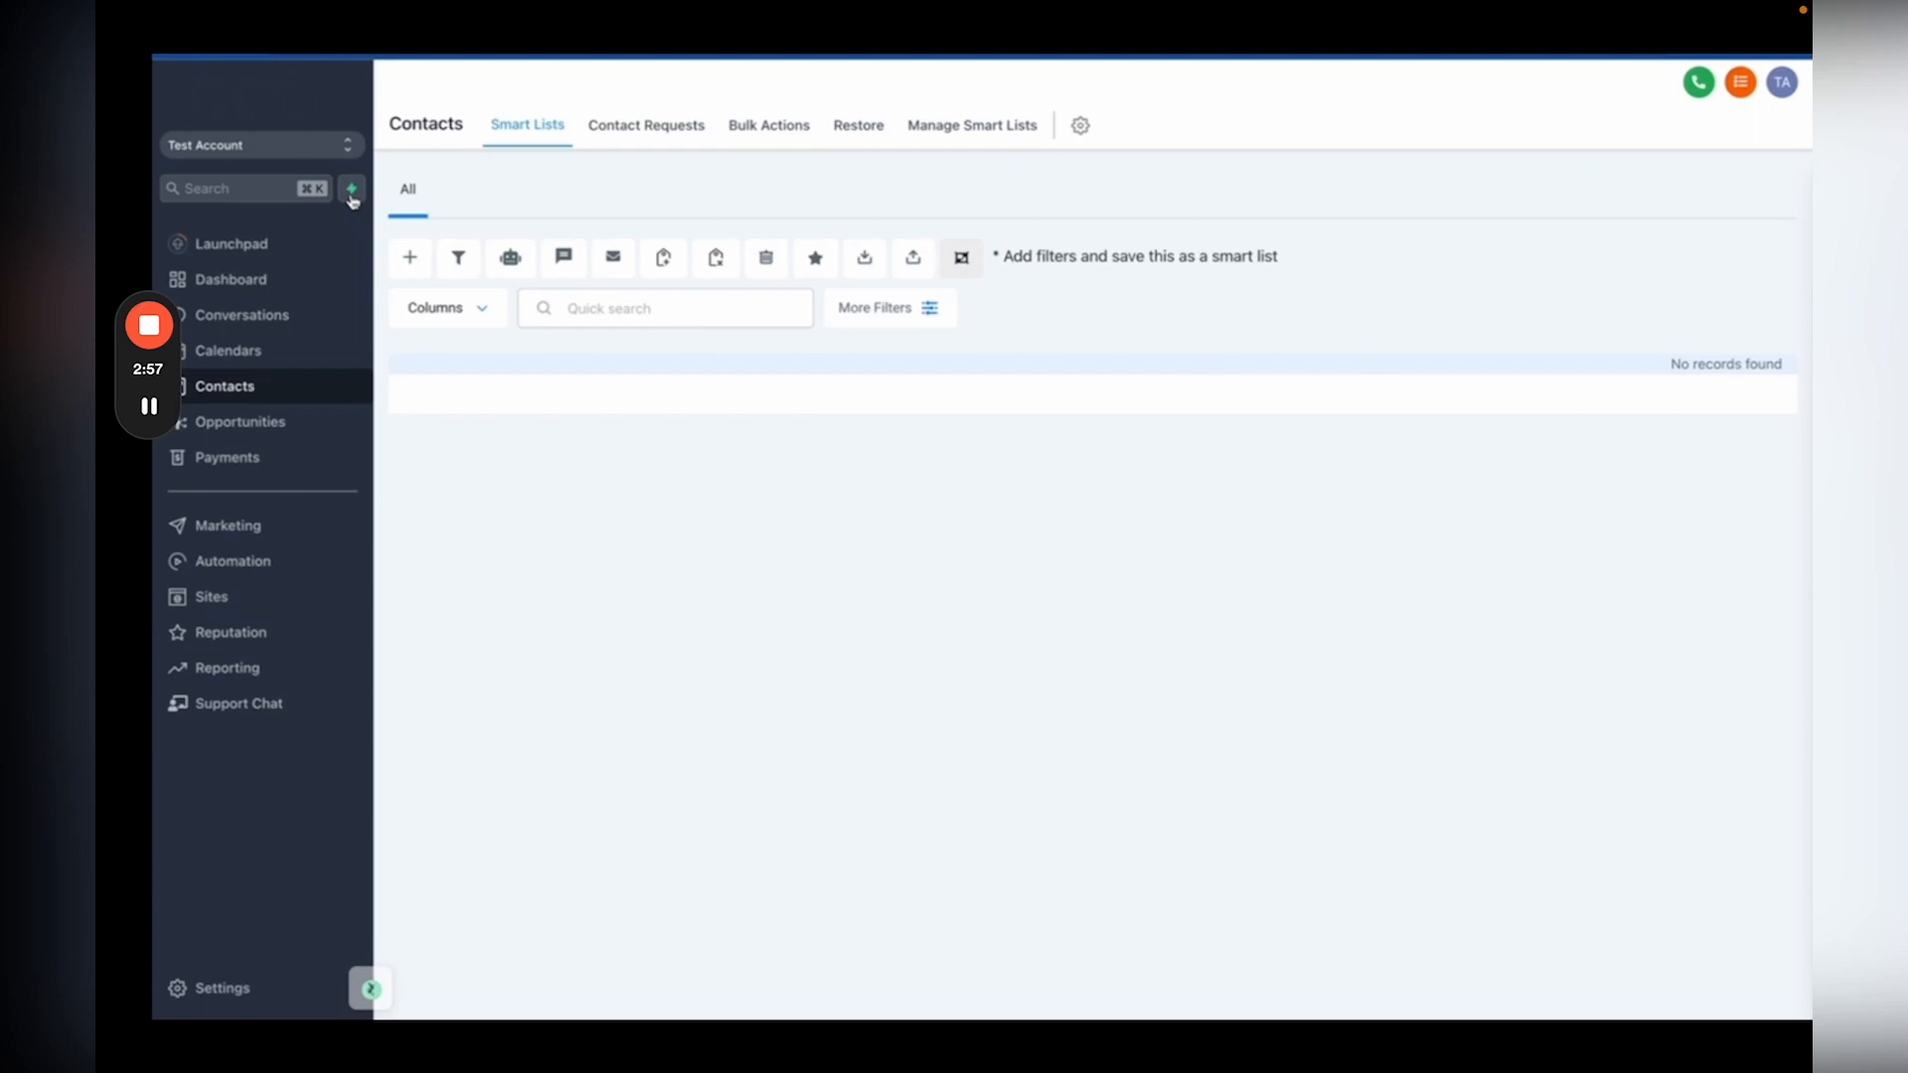
pyautogui.click(352, 194)
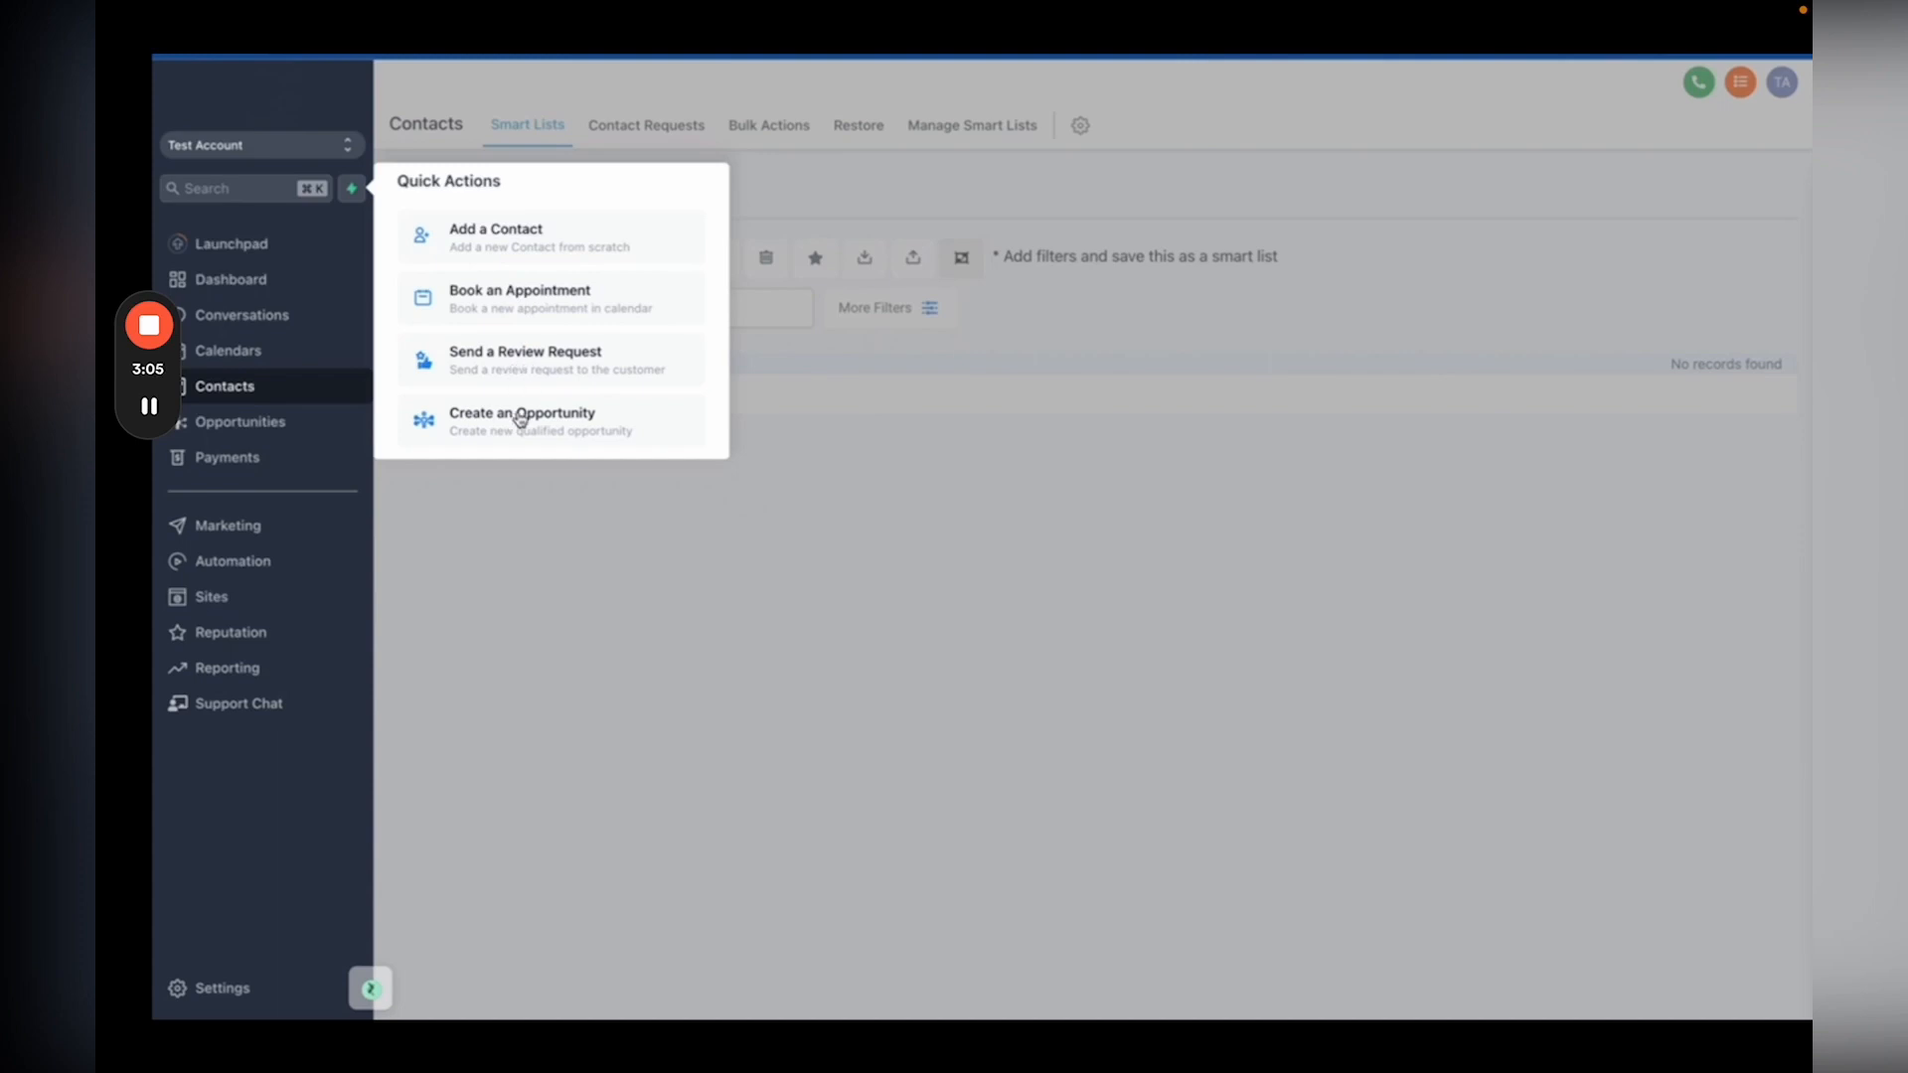
pyautogui.click(533, 236)
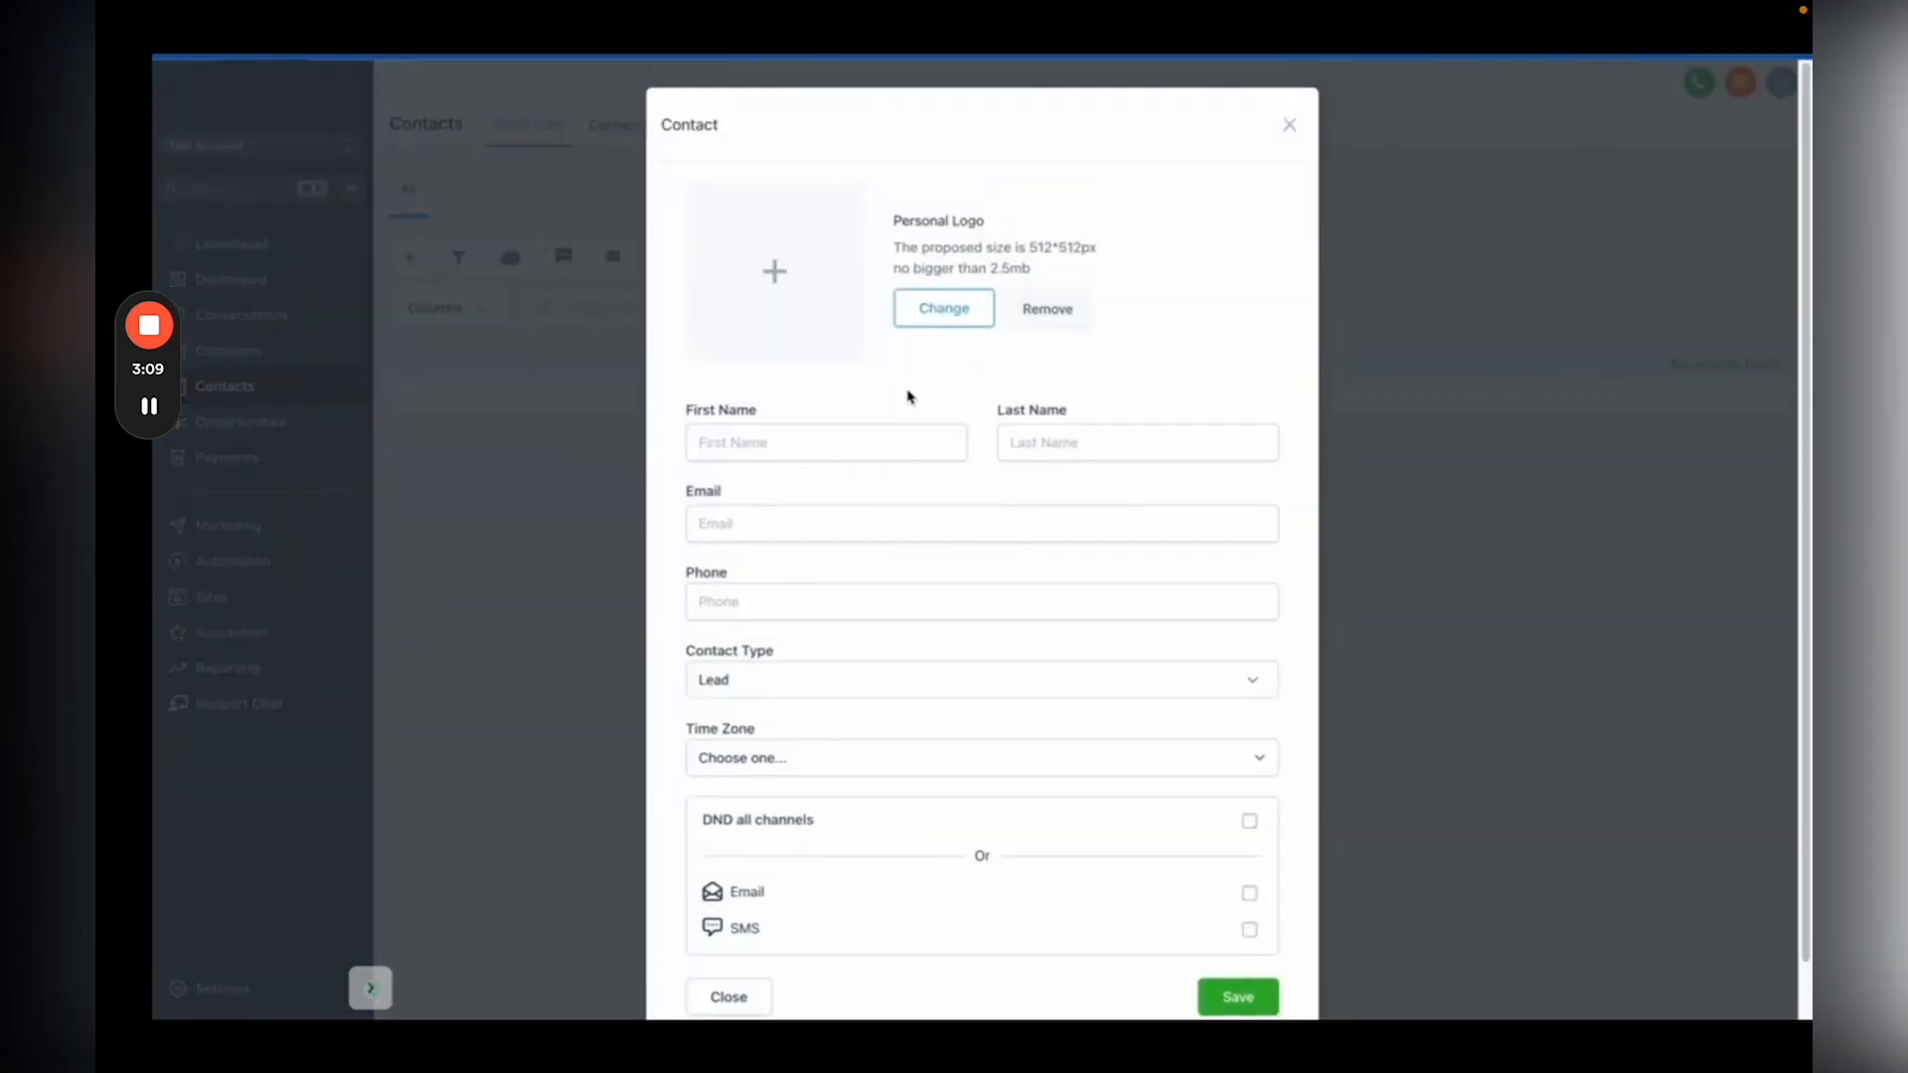
# Step: Enter the contact's first name, e-mail and phone, keeping Contact Type as Lead
pyautogui.click(814, 434)
pyautogui.write('John')
pyautogui.click(797, 517)
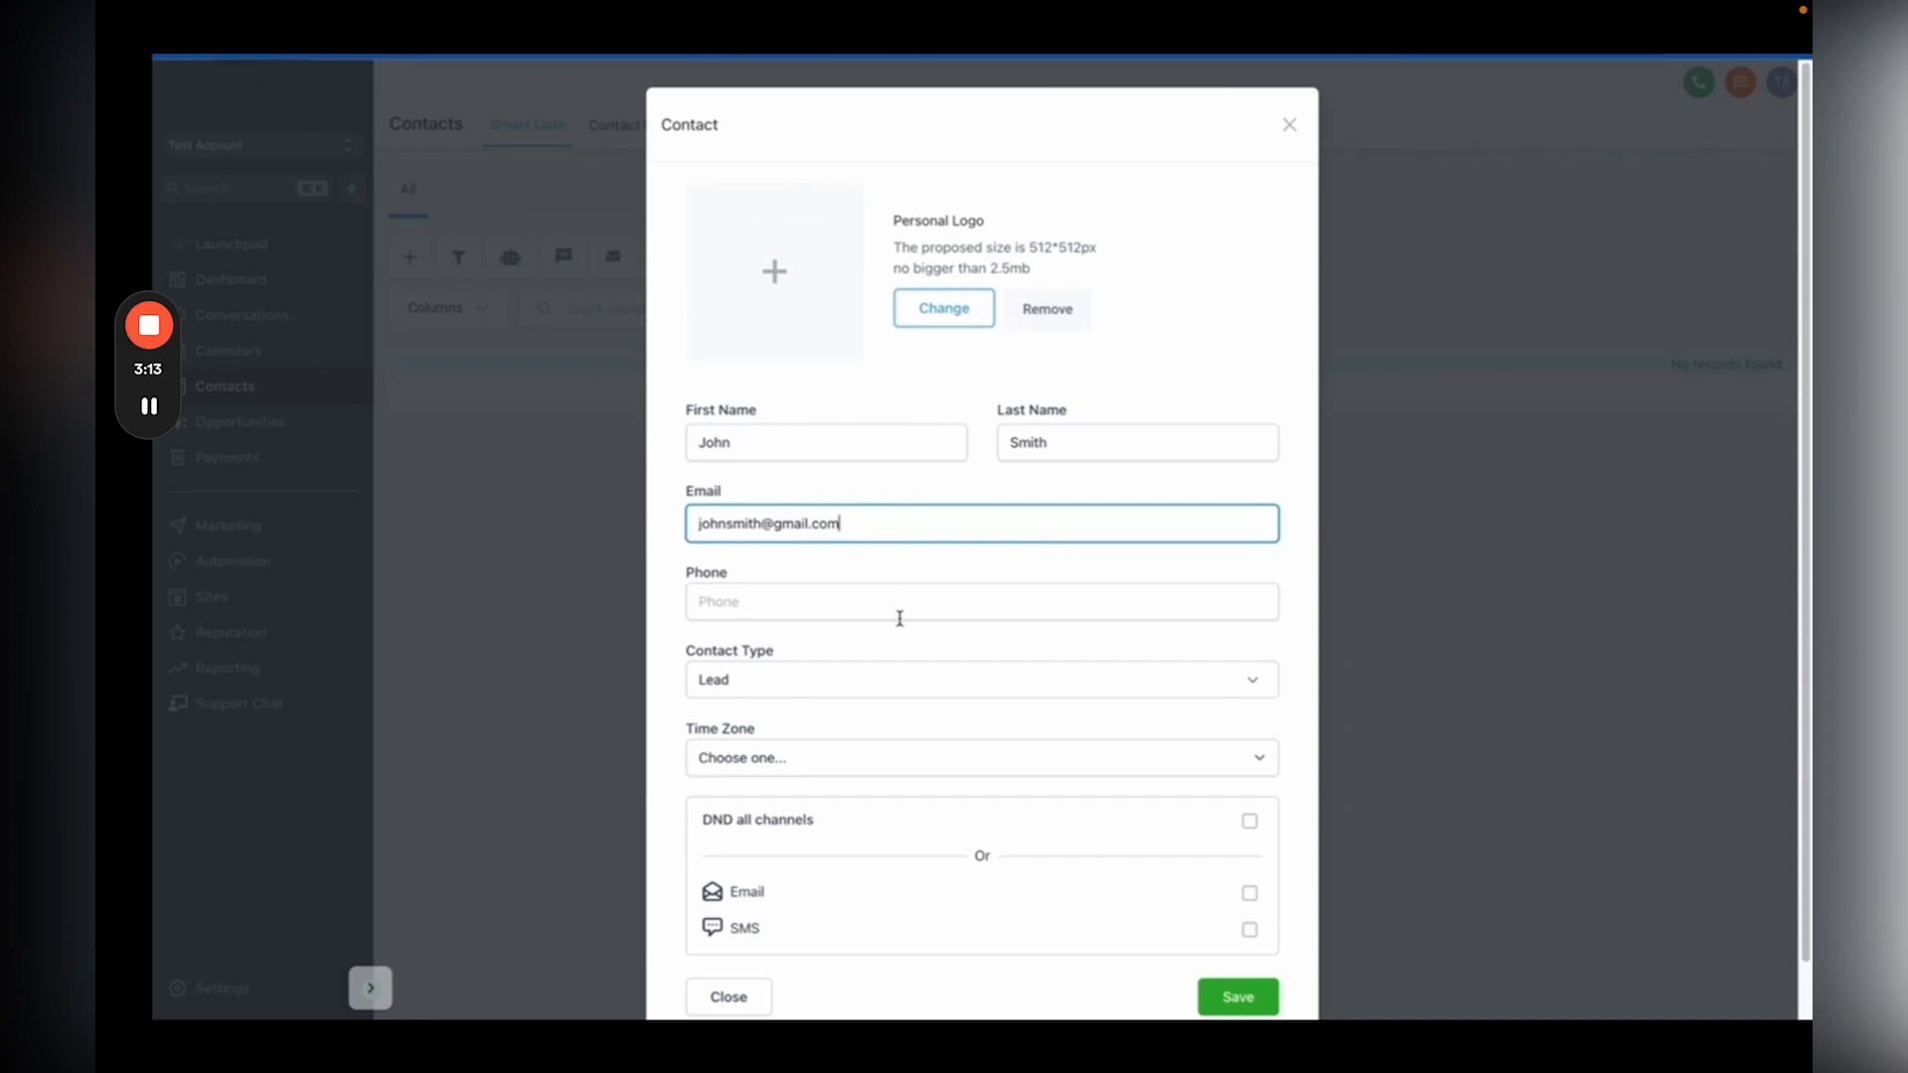
pyautogui.click(873, 601)
pyautogui.scroll(-1, 874, 601)
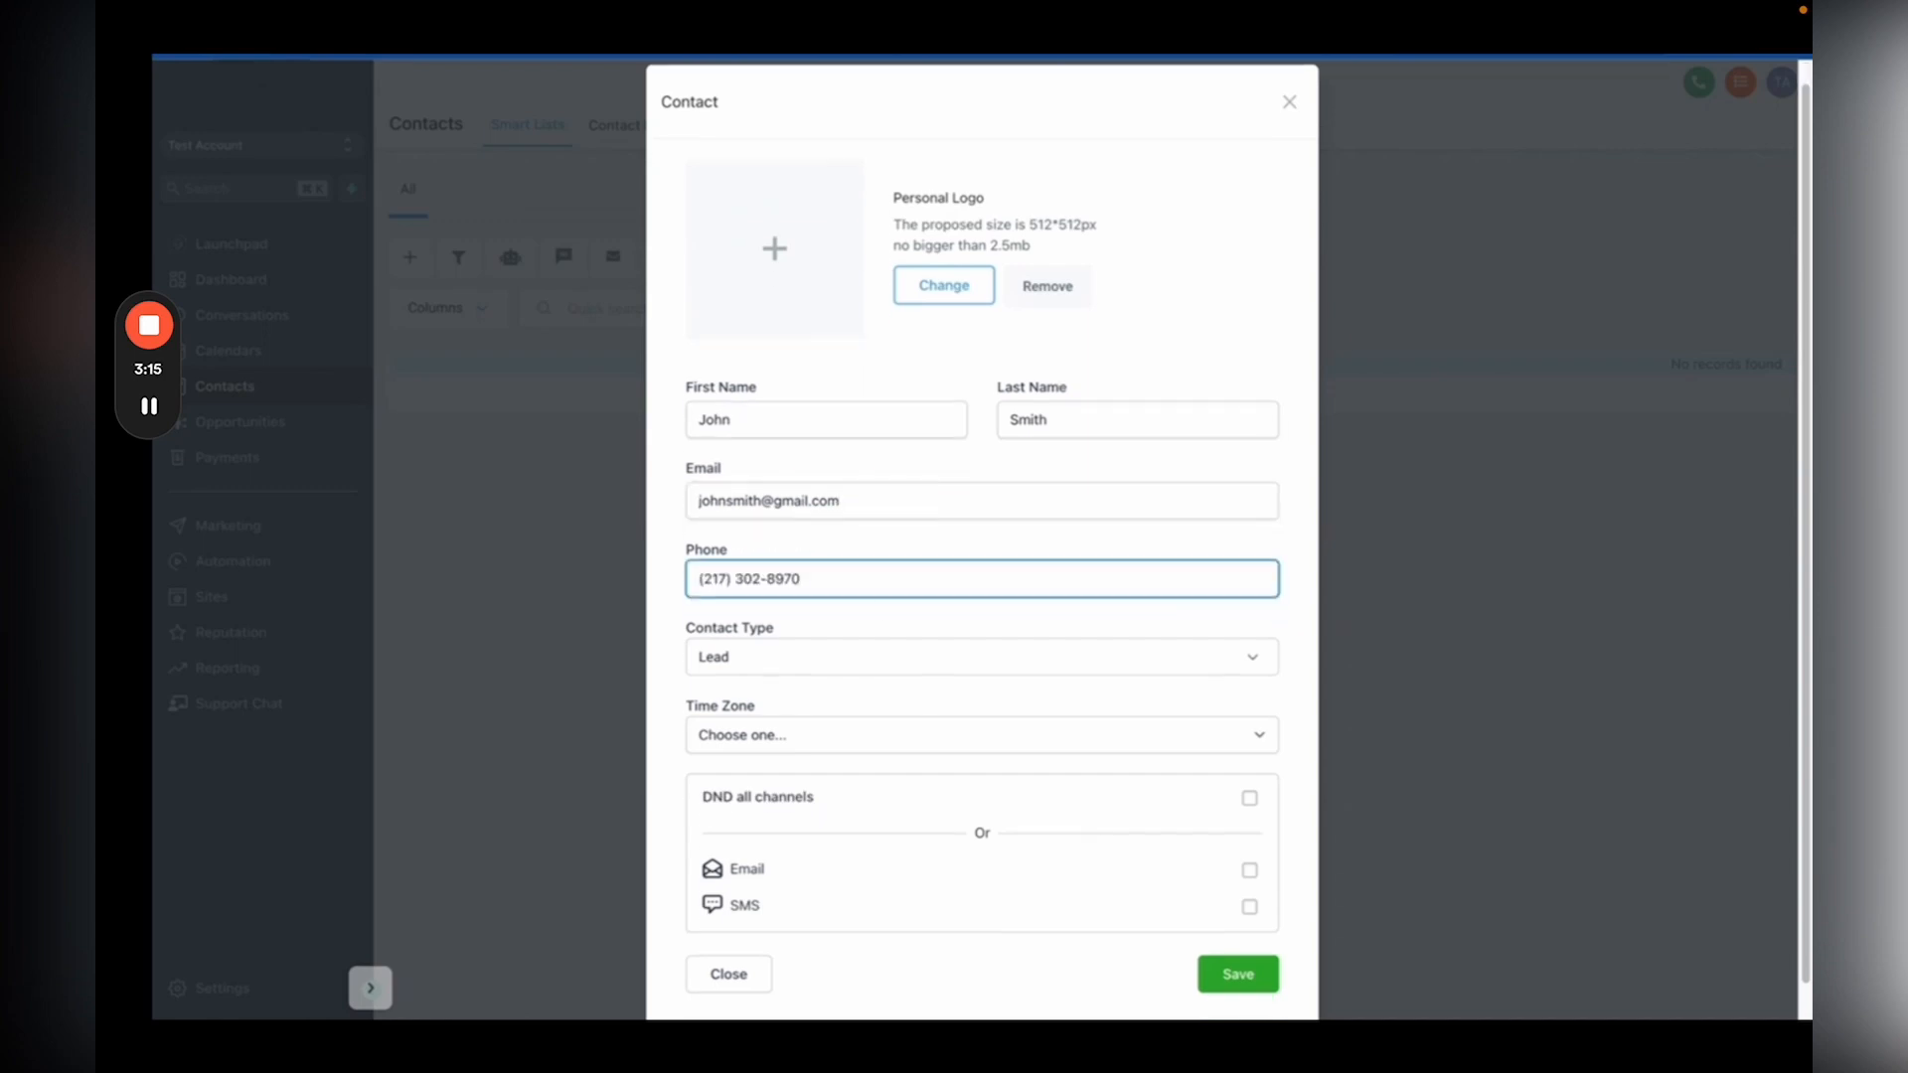
pyautogui.click(785, 656)
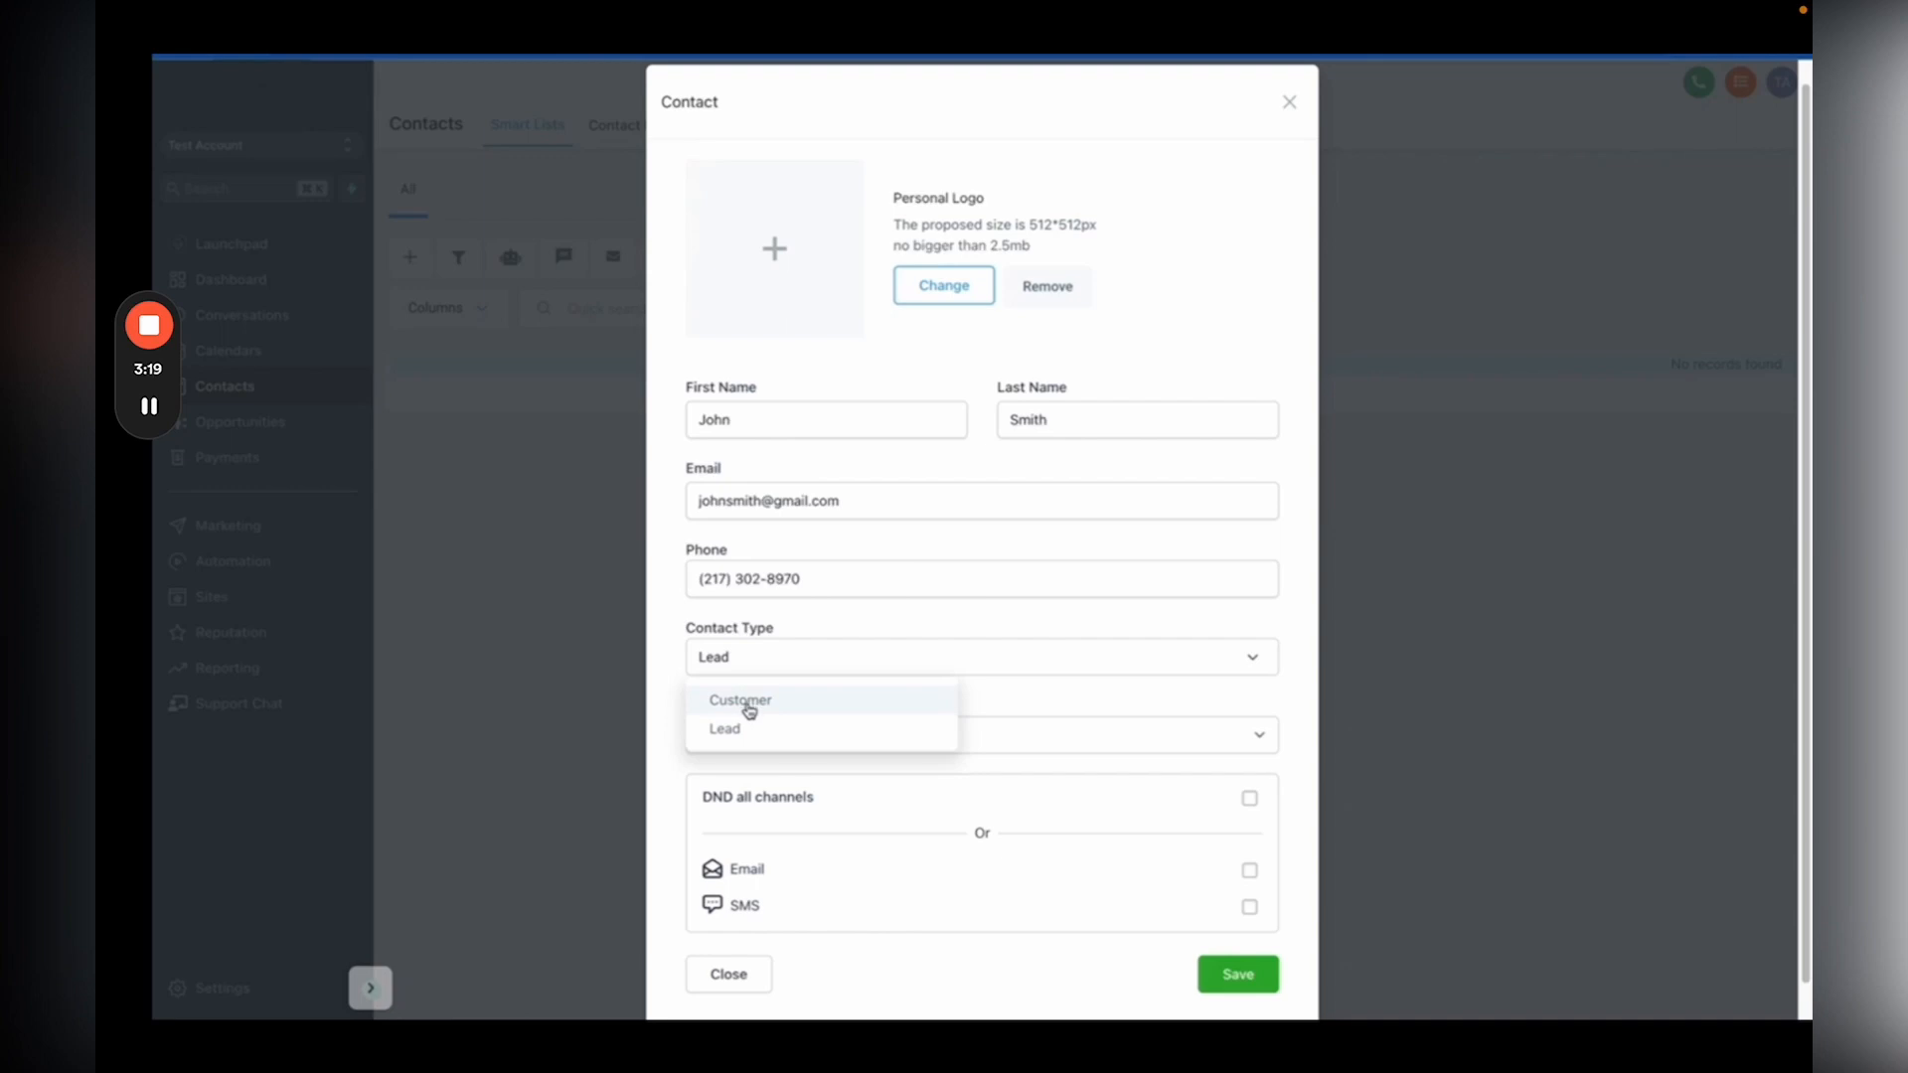
pyautogui.scroll(-1, 795, 638)
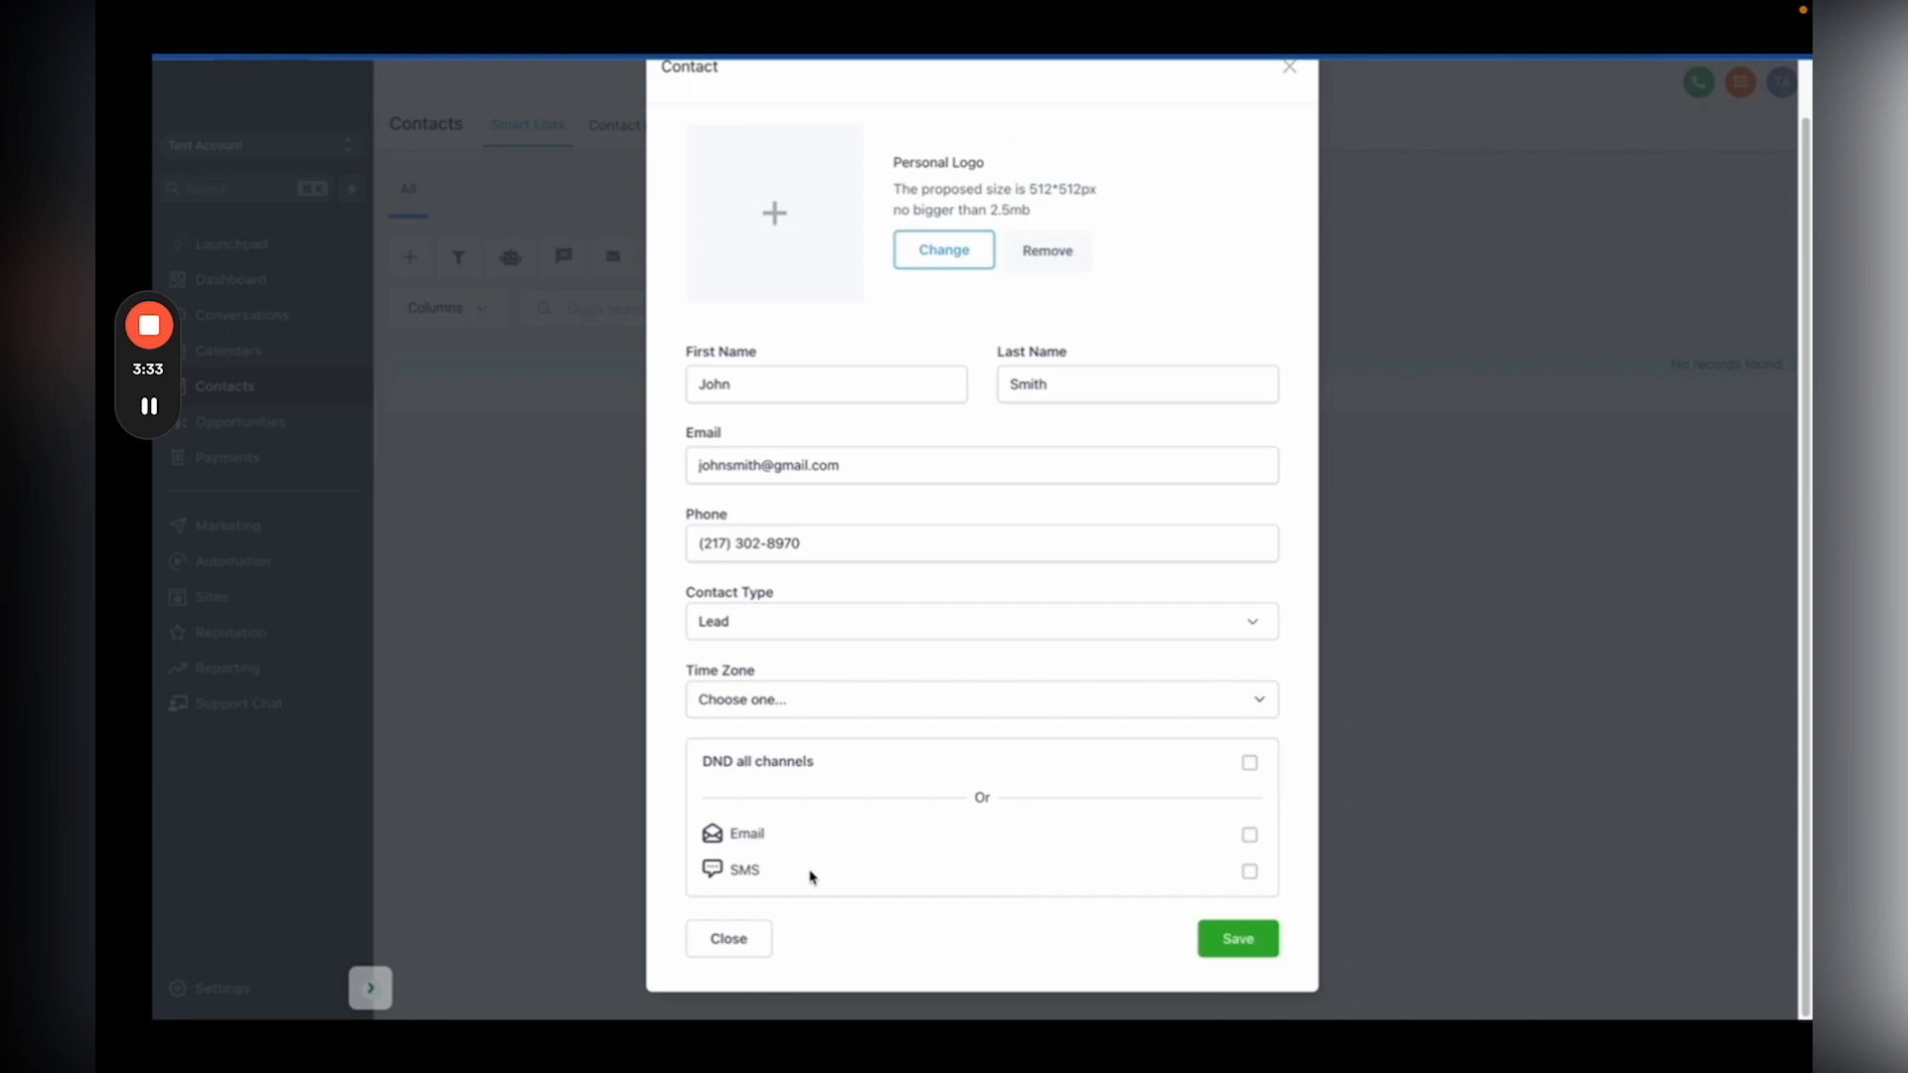
# Step: Save the contact so it becomes the single record in the All list
pyautogui.click(1232, 938)
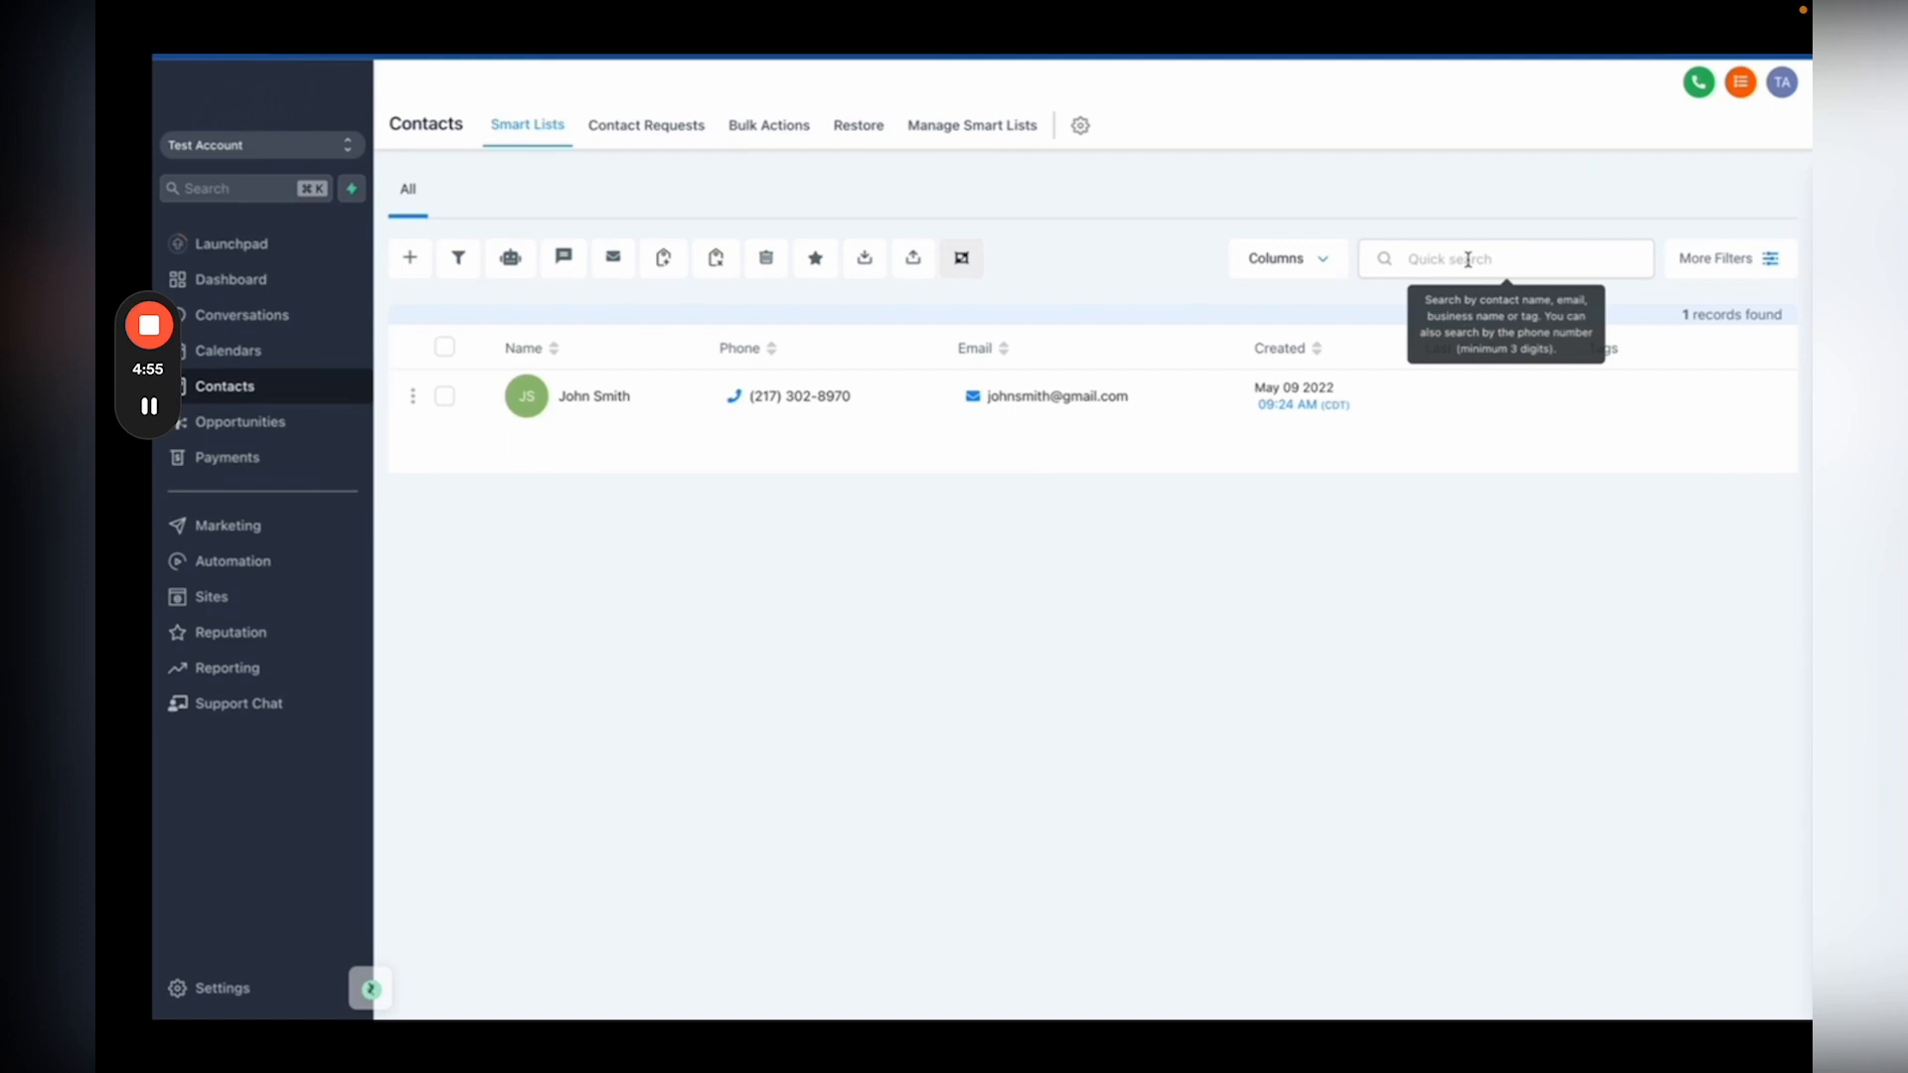
pyautogui.click(1771, 260)
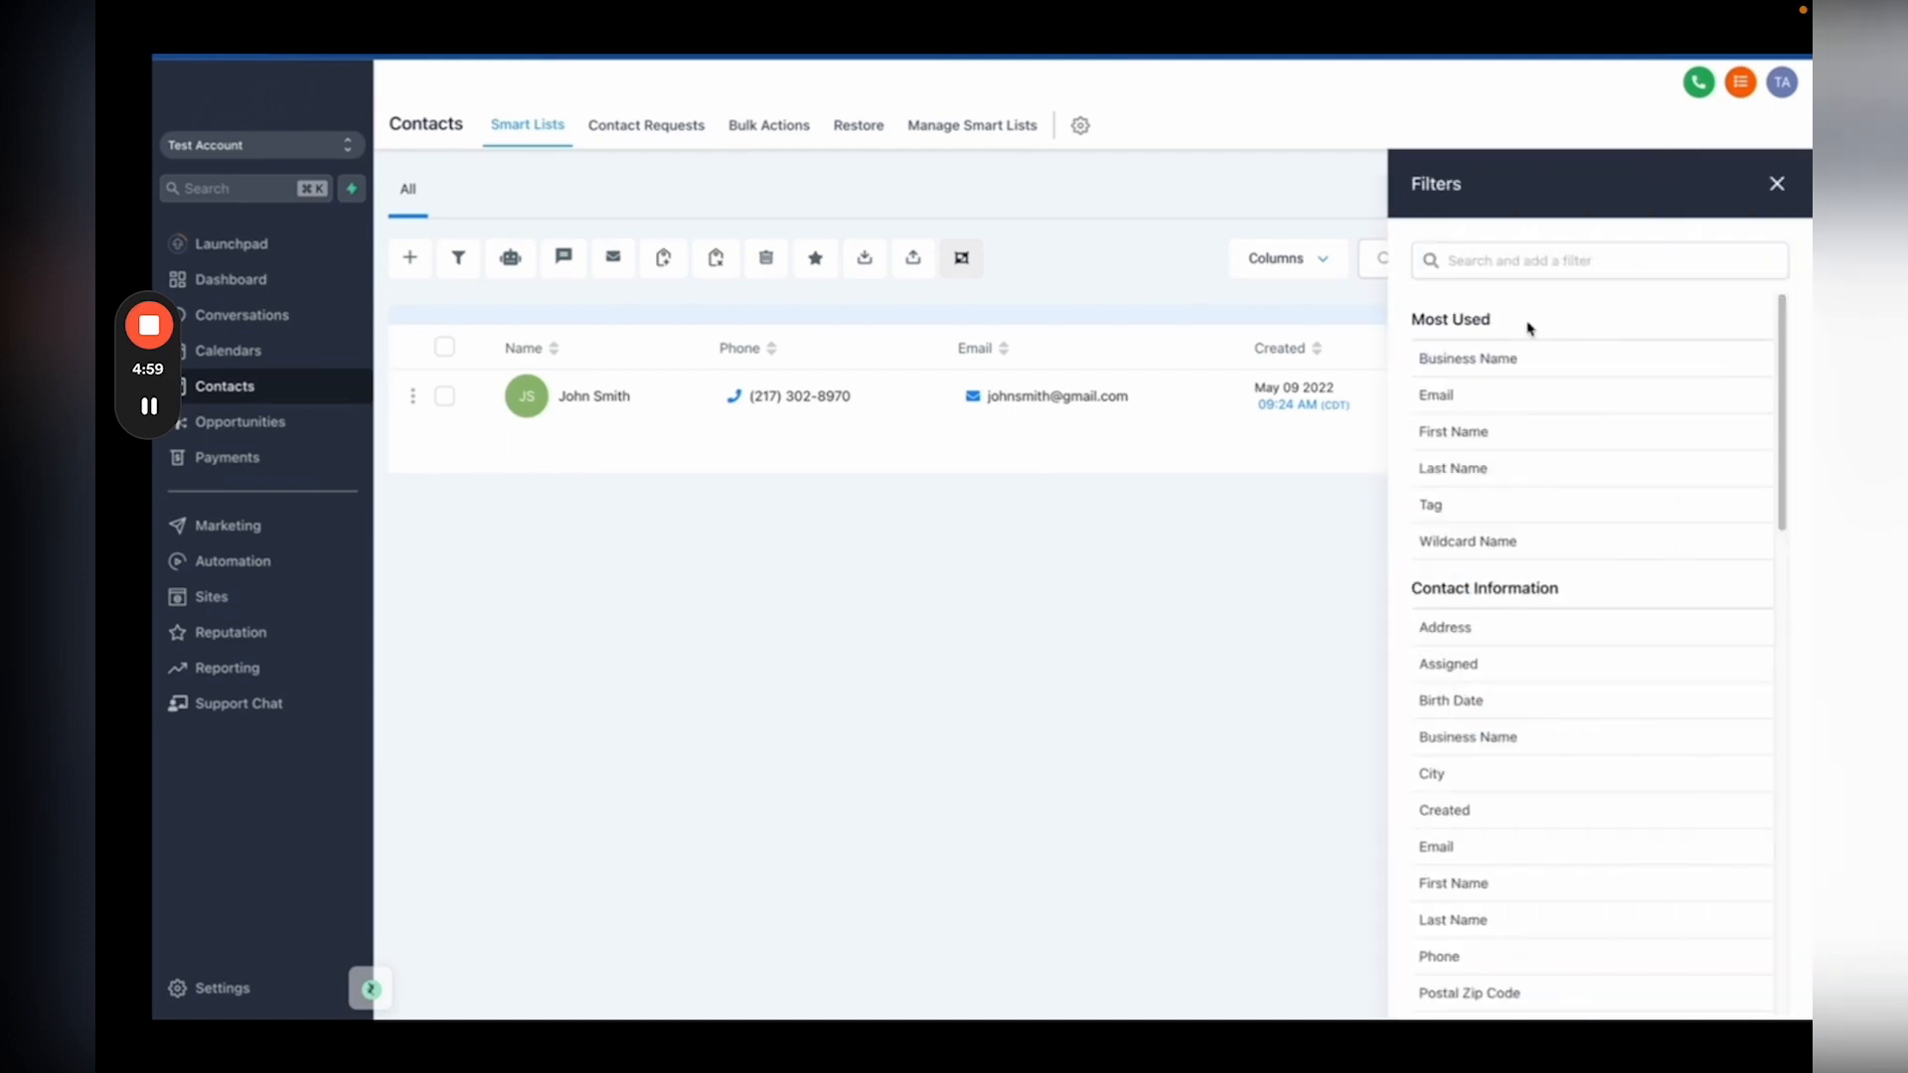
pyautogui.scroll(-3, 1531, 427)
pyautogui.scroll(-10, 1530, 427)
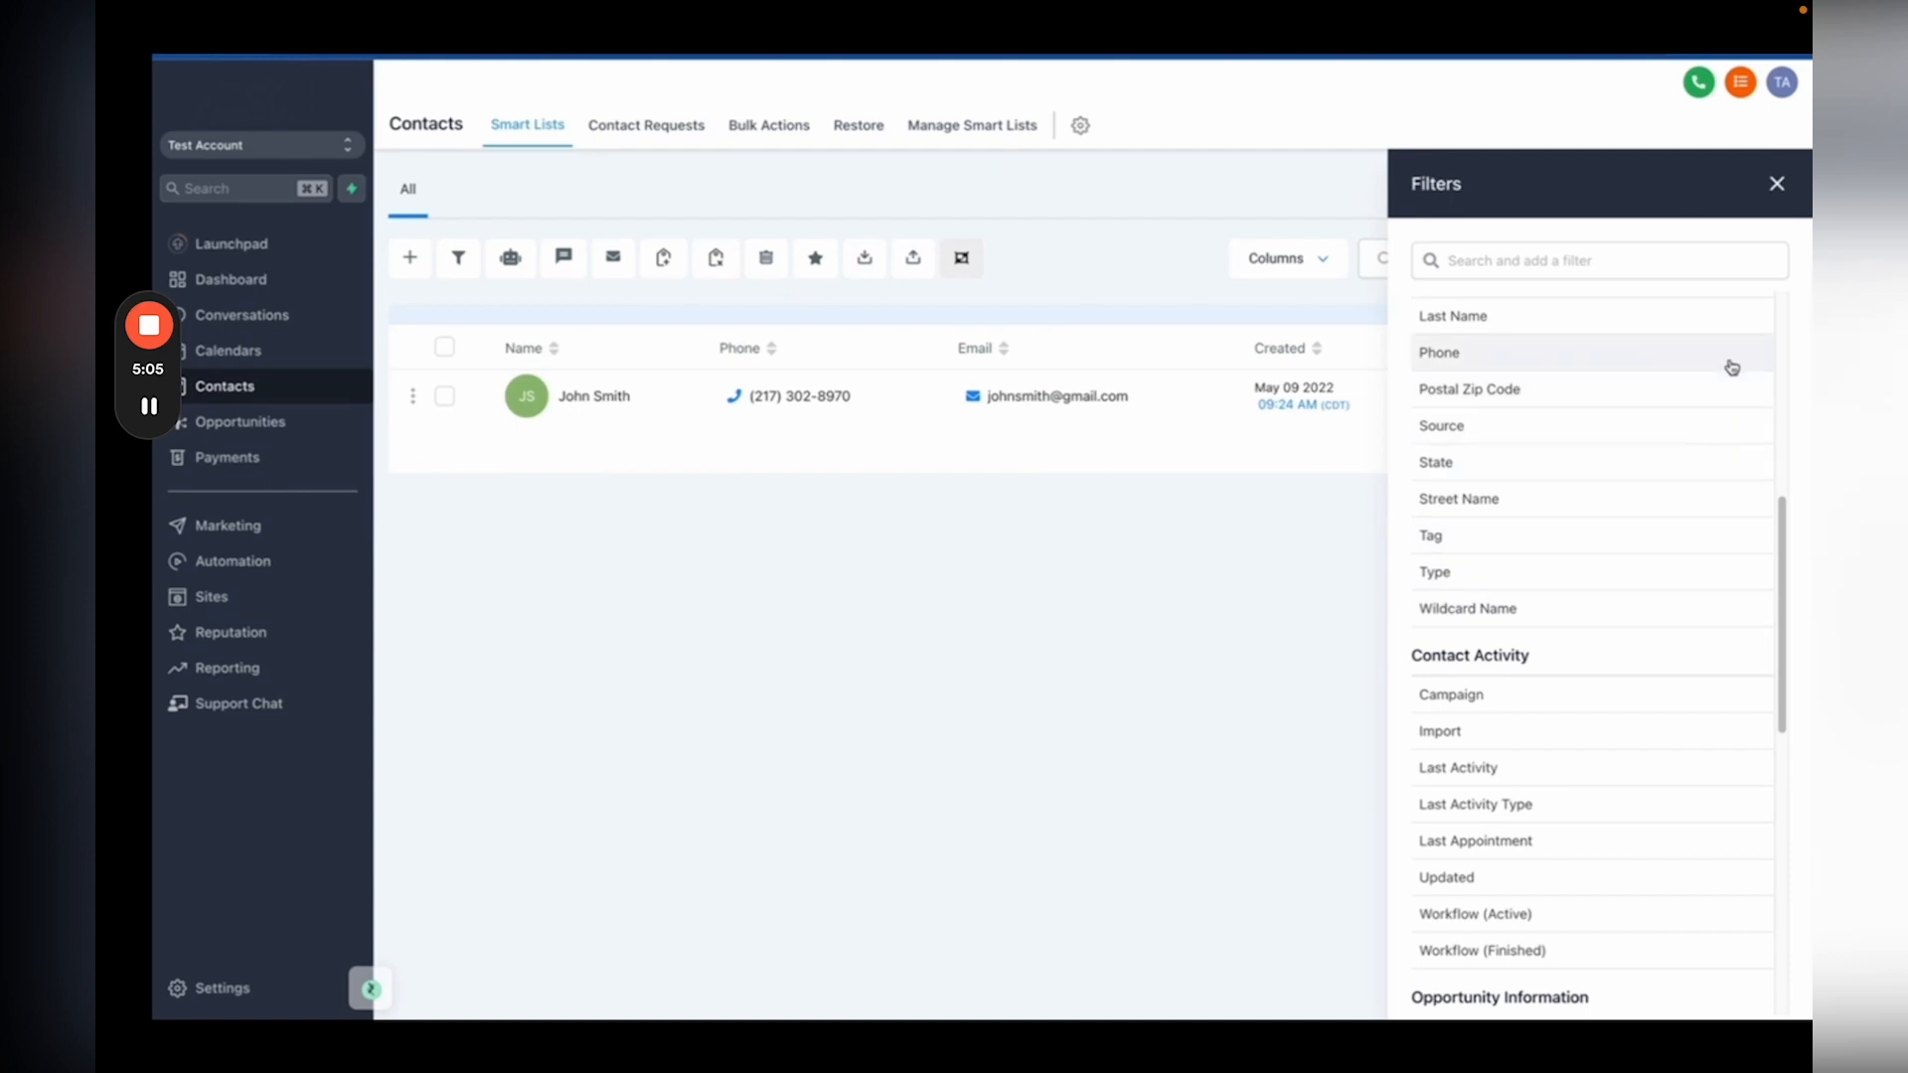
pyautogui.click(1776, 184)
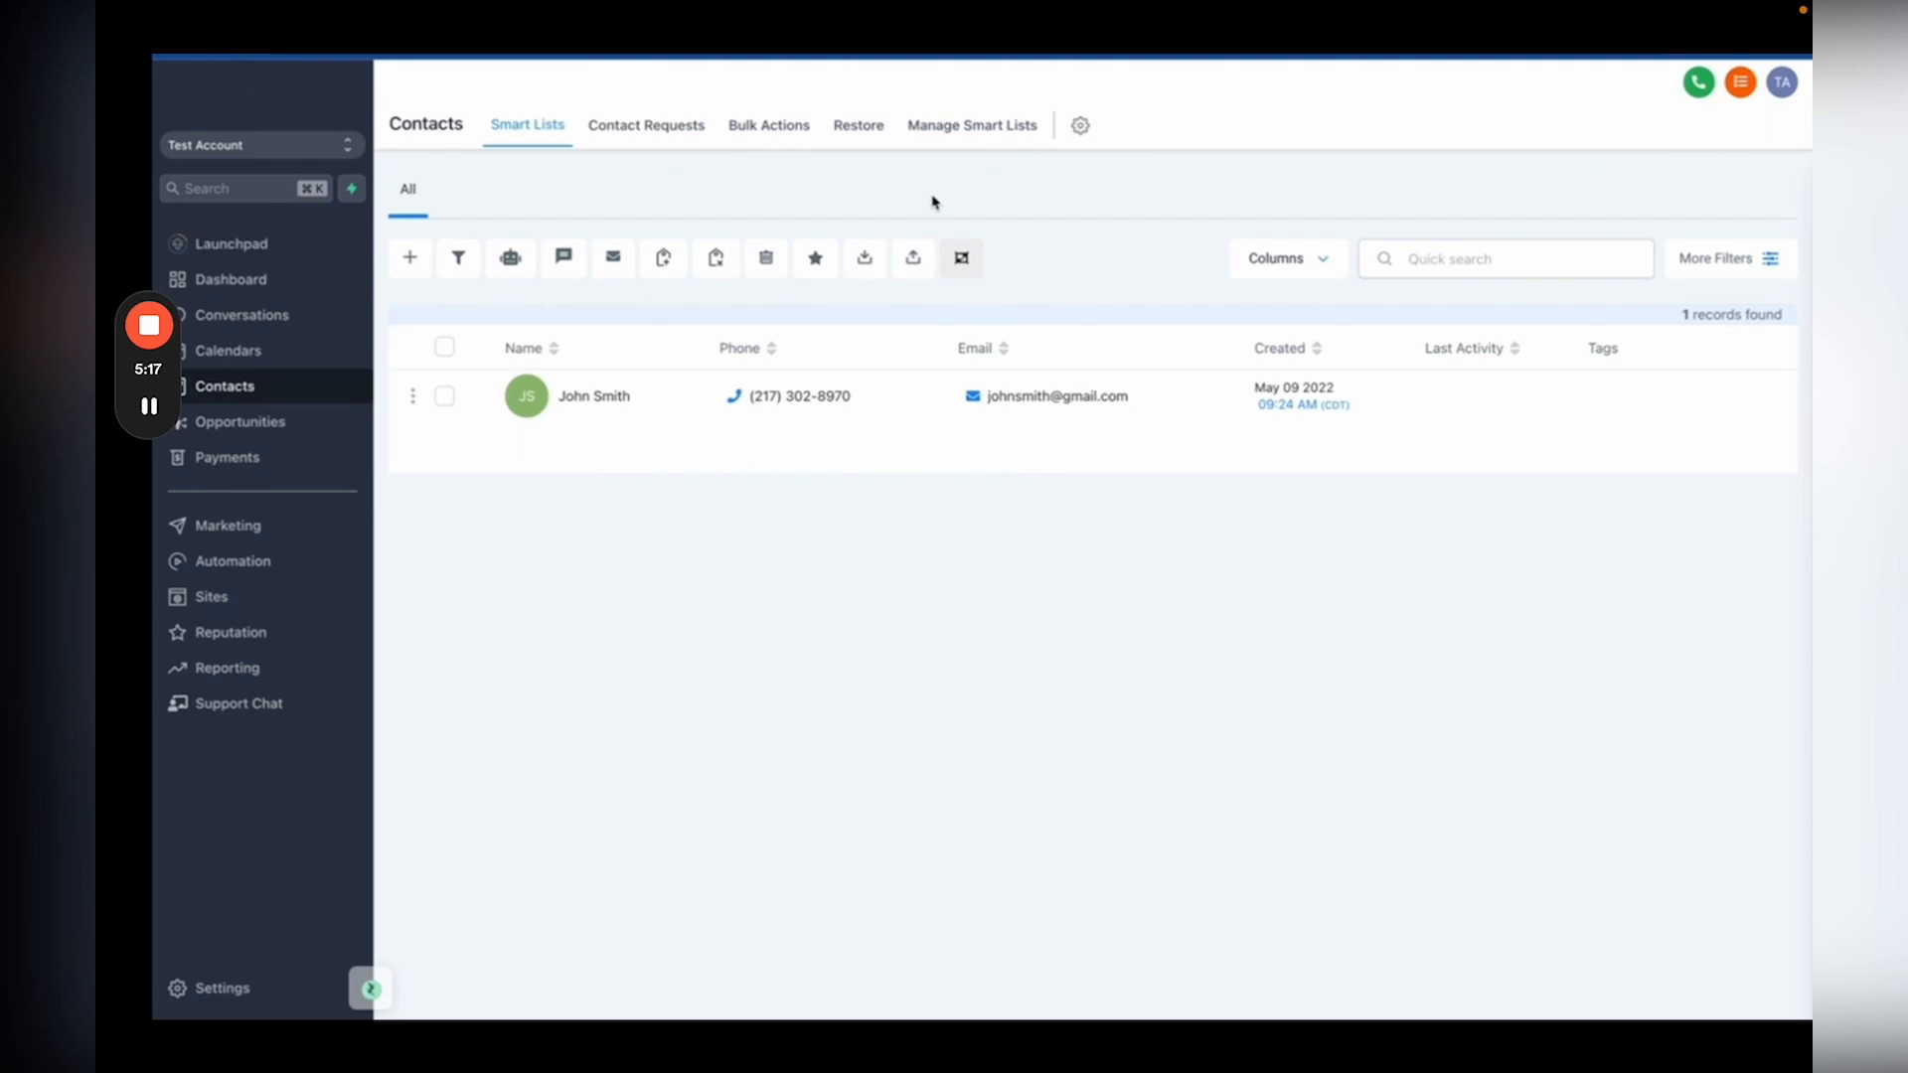
# Step: Go to the empty Conversations inbox and glance at its chat filter options
pyautogui.click(245, 315)
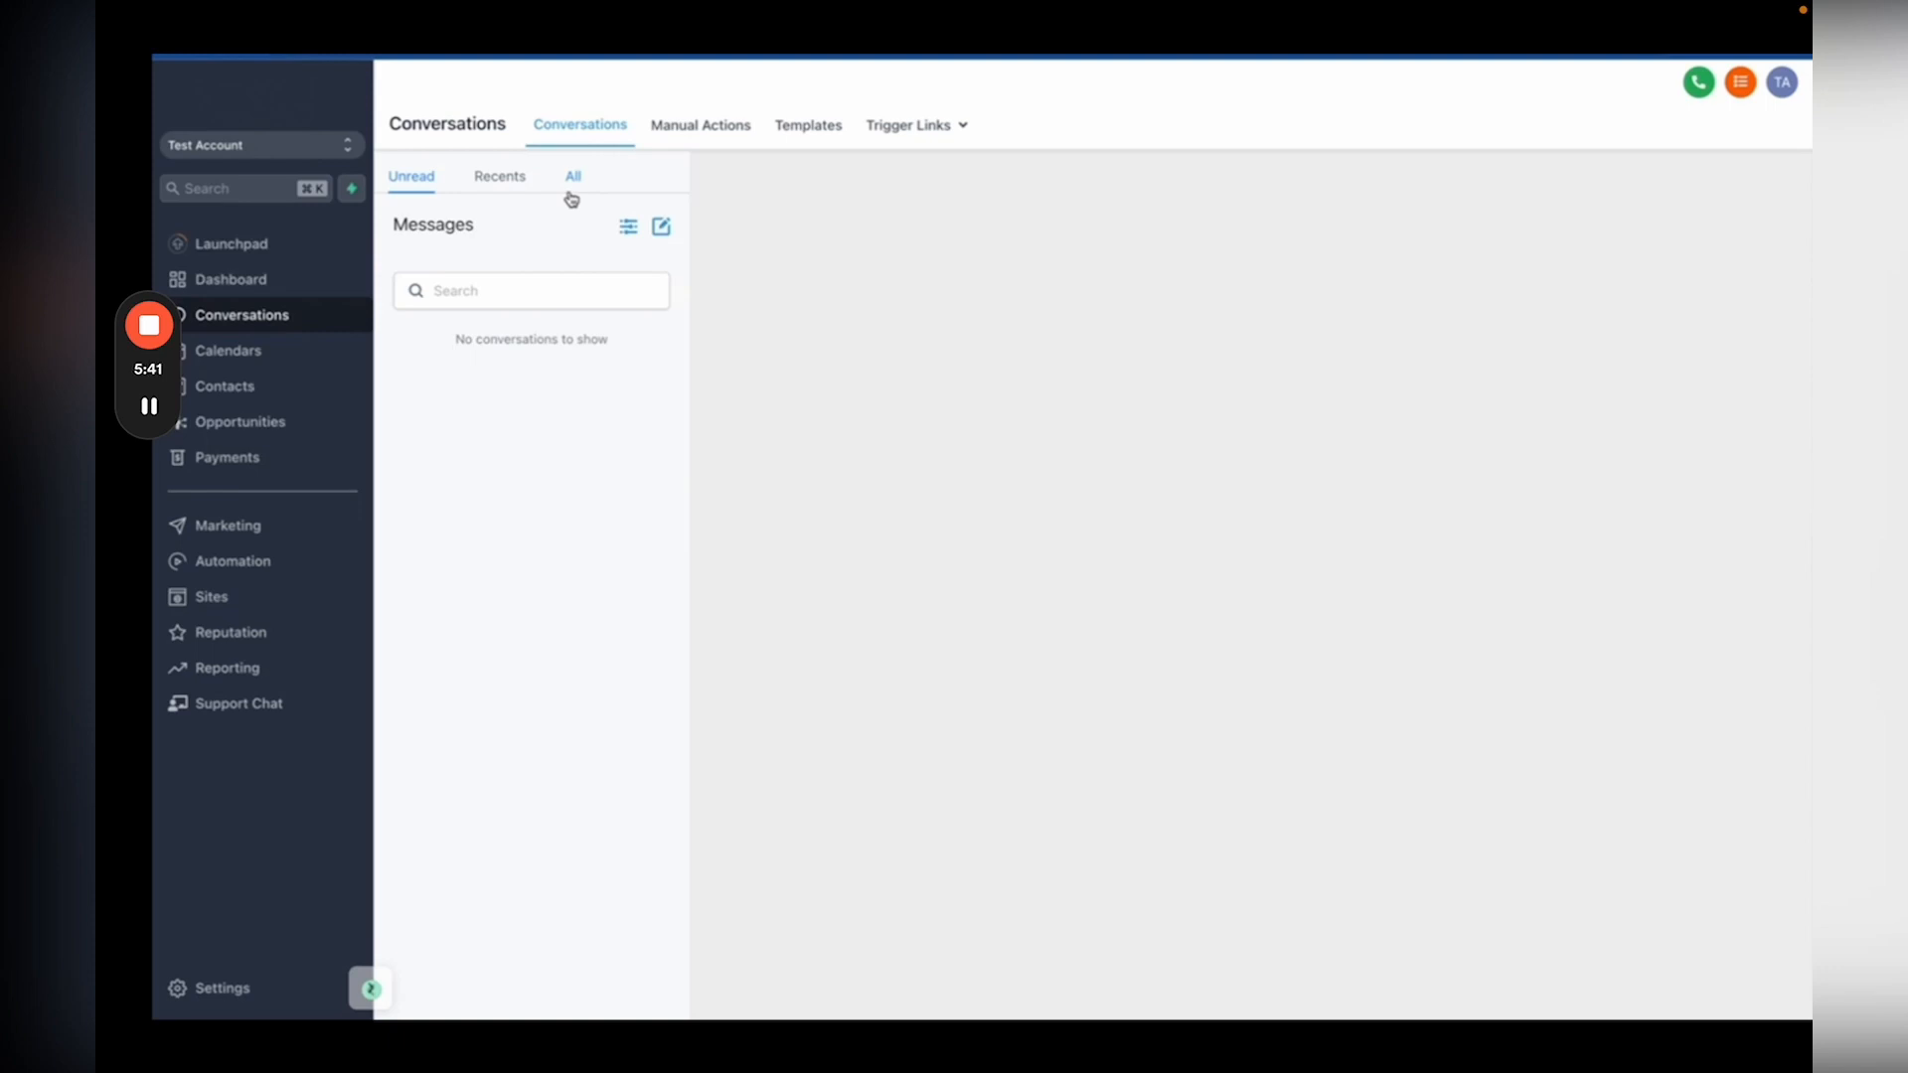
pyautogui.click(628, 227)
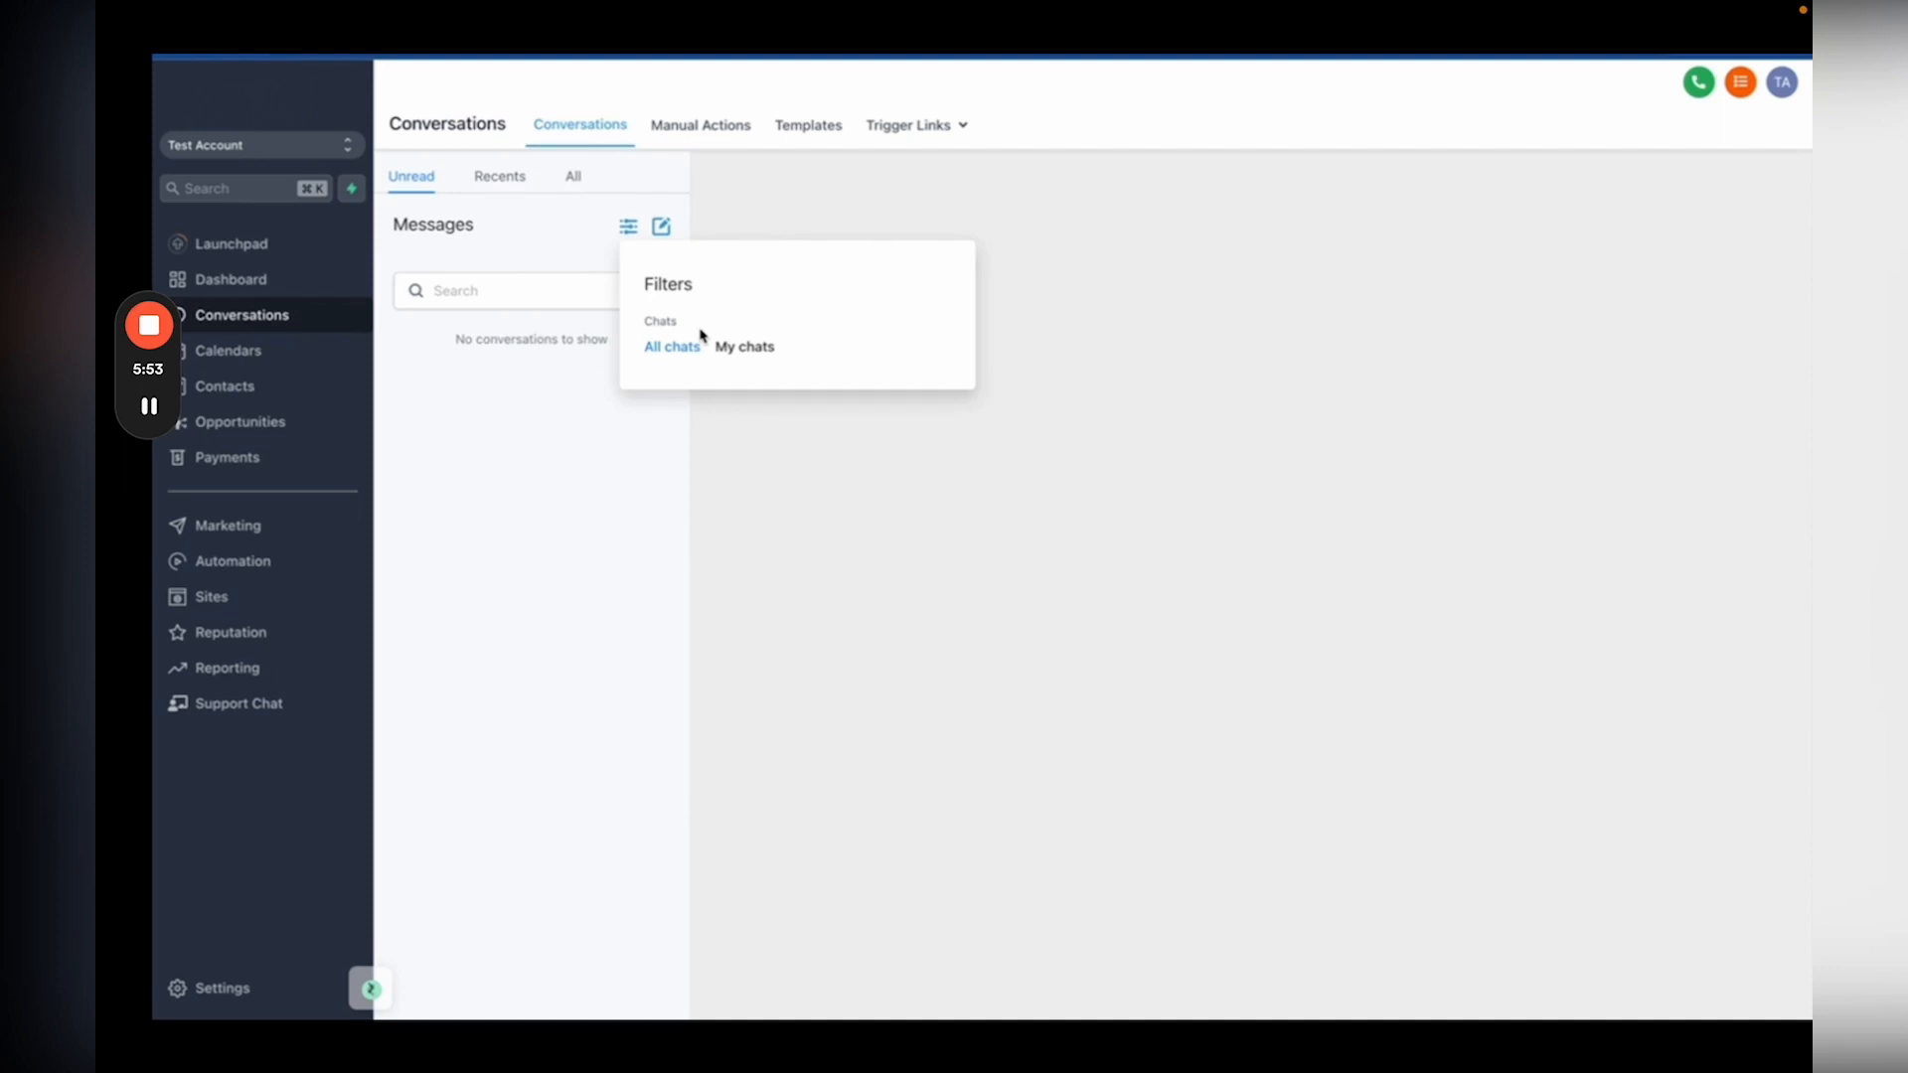
pyautogui.click(517, 228)
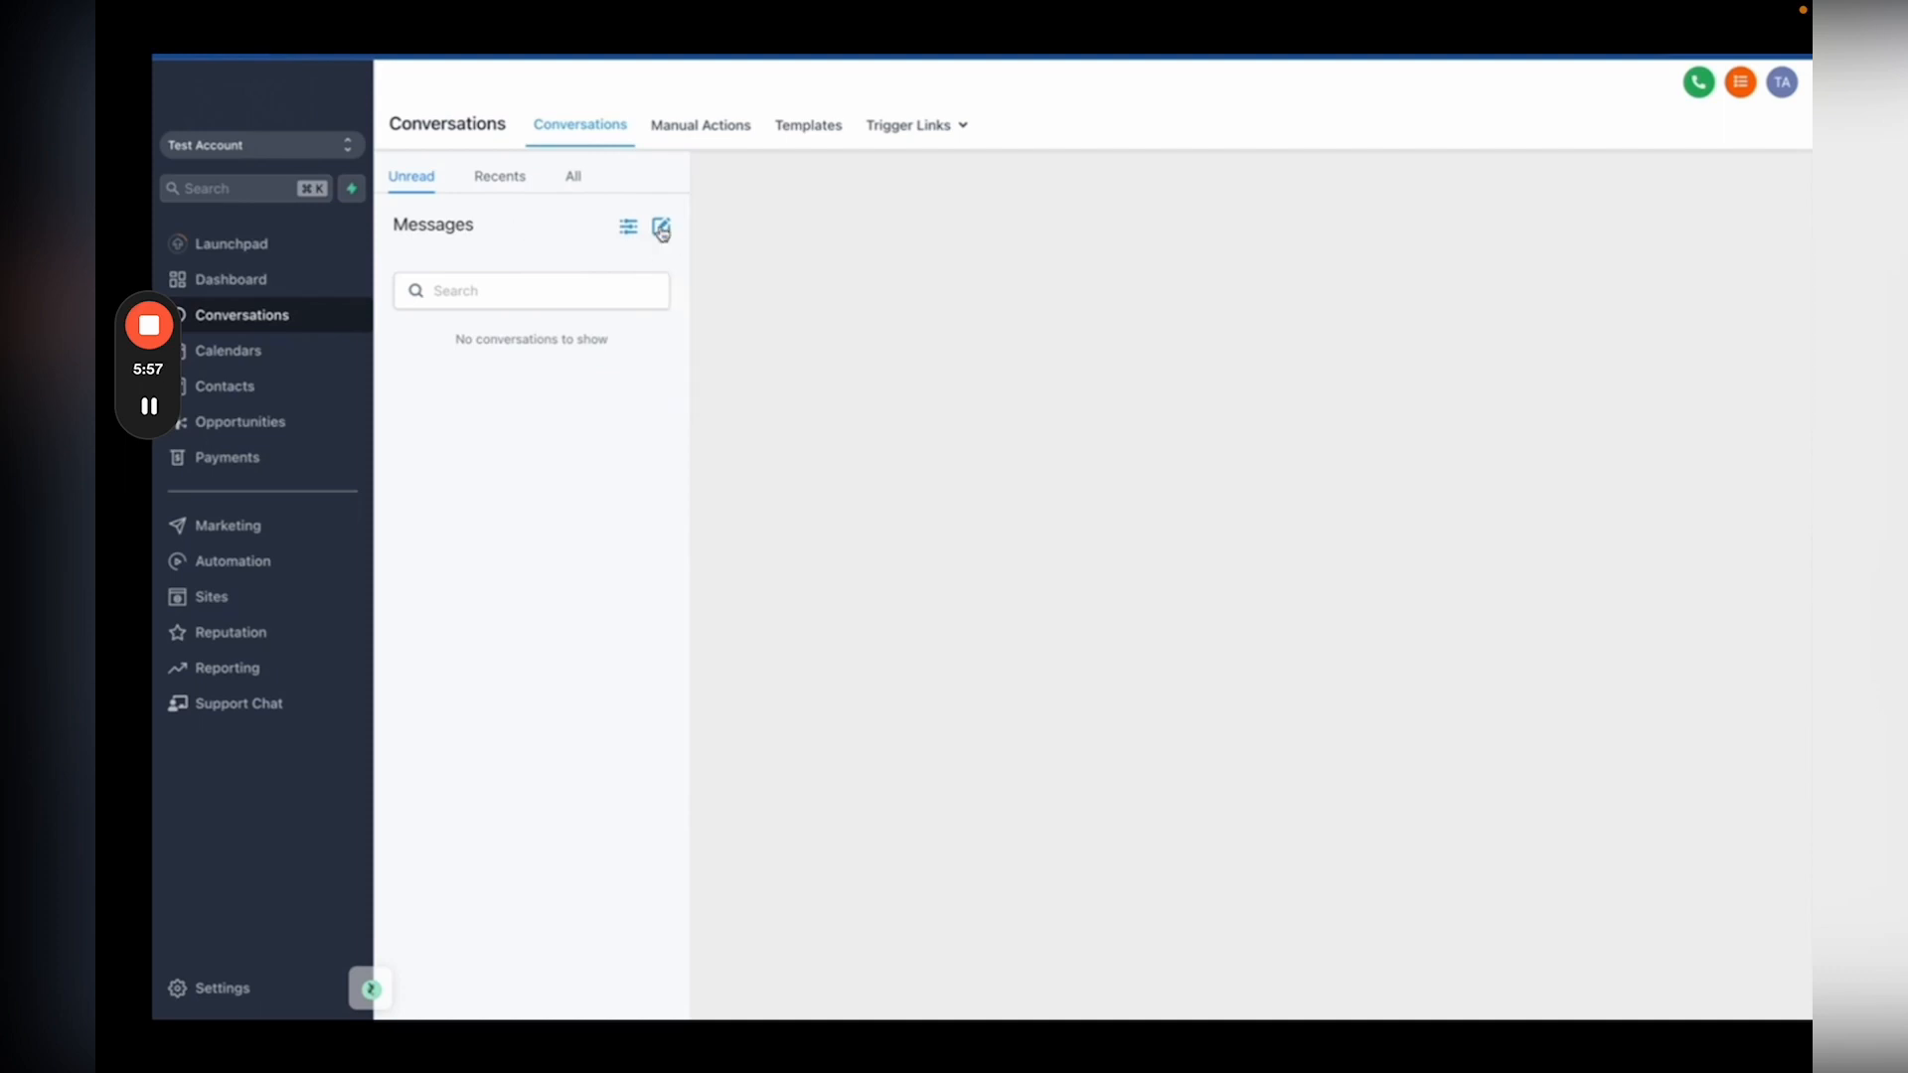
# Step: Text the saved customer a greeting asking how they are doing
pyautogui.click(662, 232)
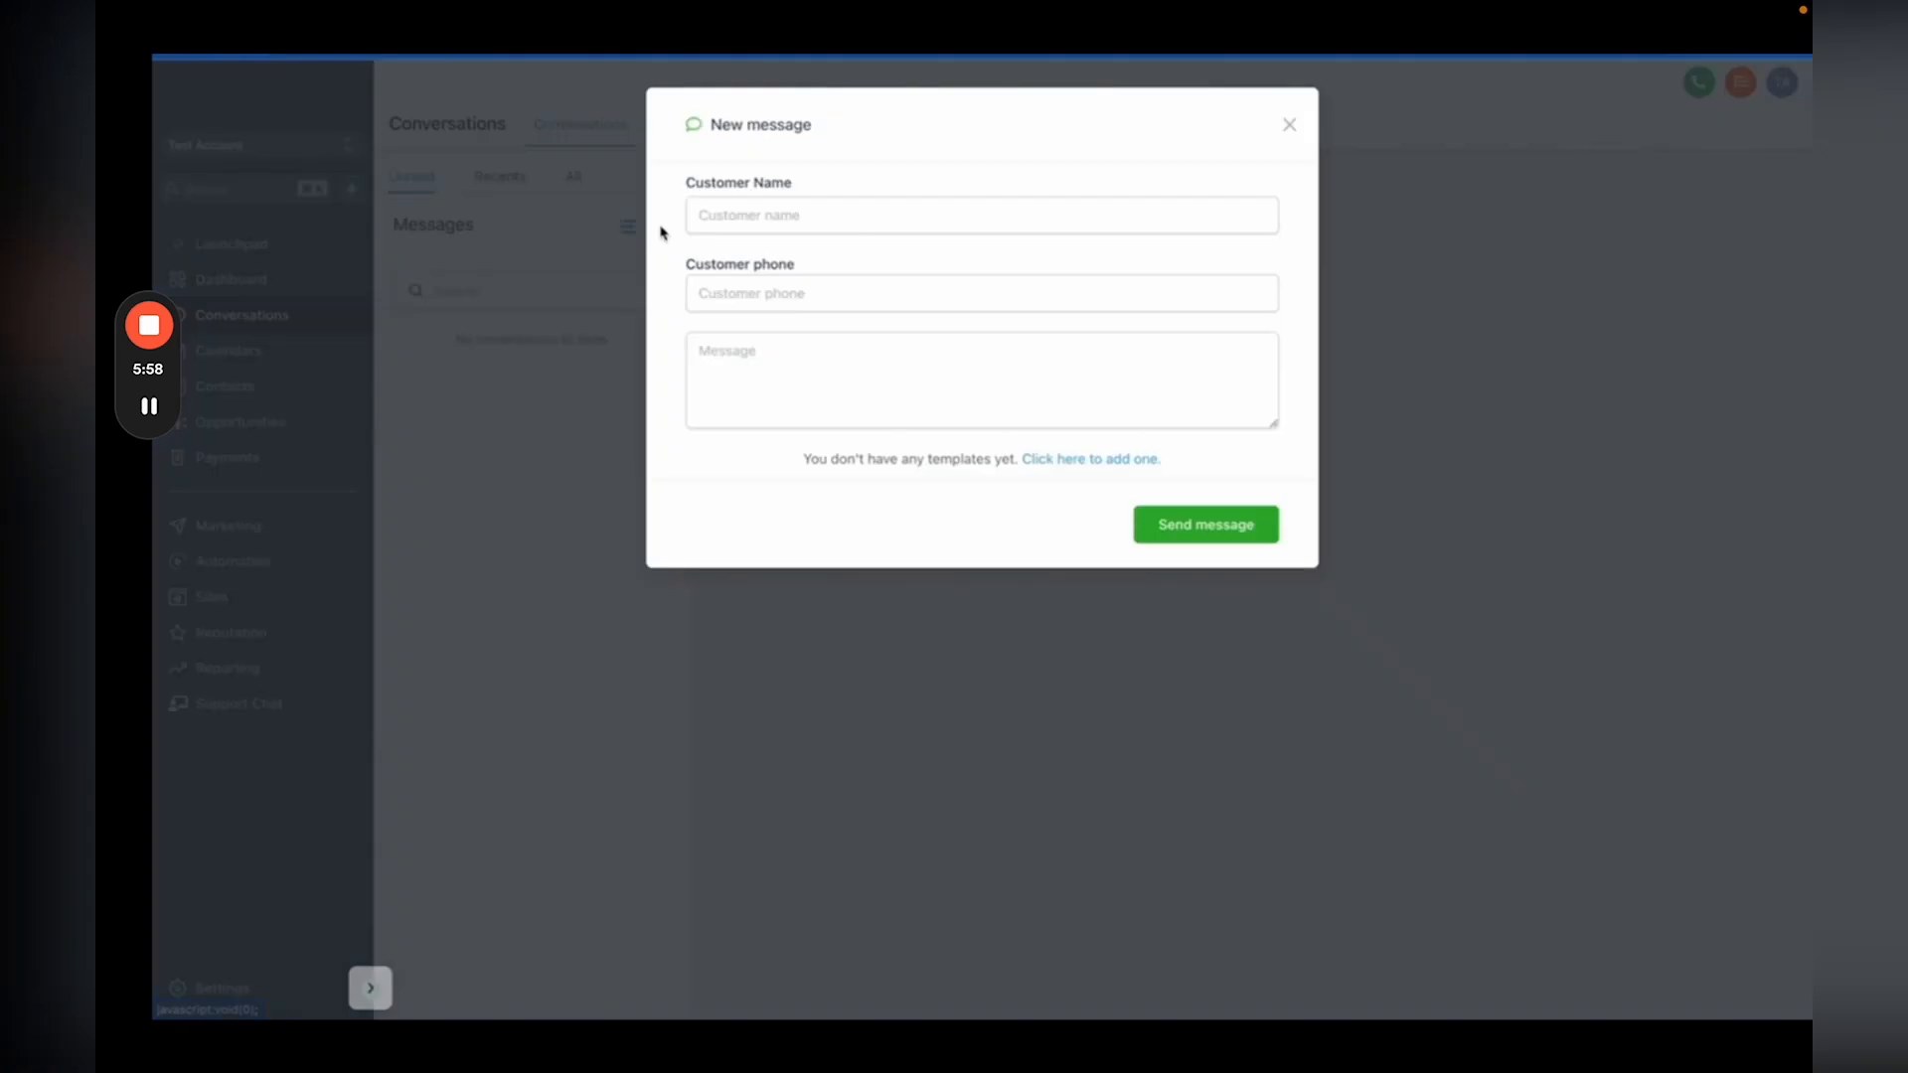
pyautogui.click(729, 215)
pyautogui.write('John Smith')
pyautogui.click(766, 264)
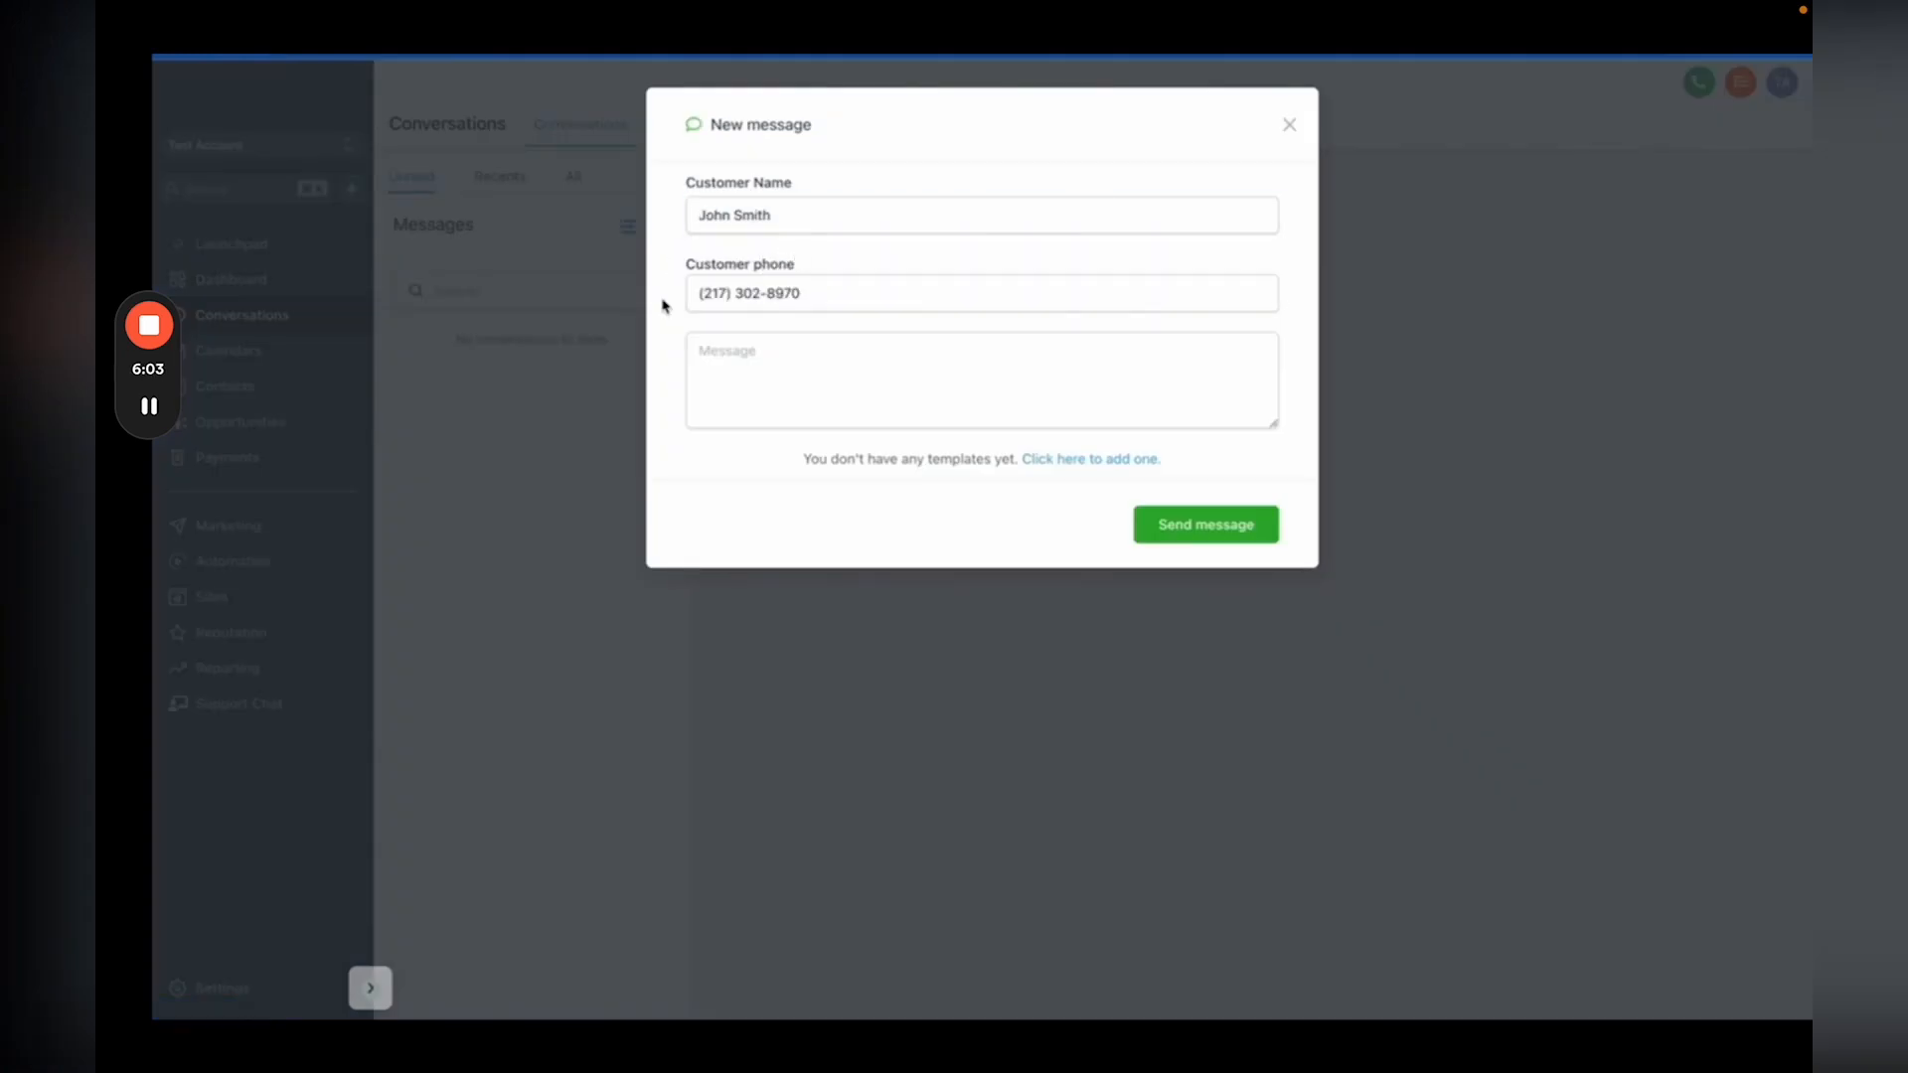
pyautogui.click(719, 349)
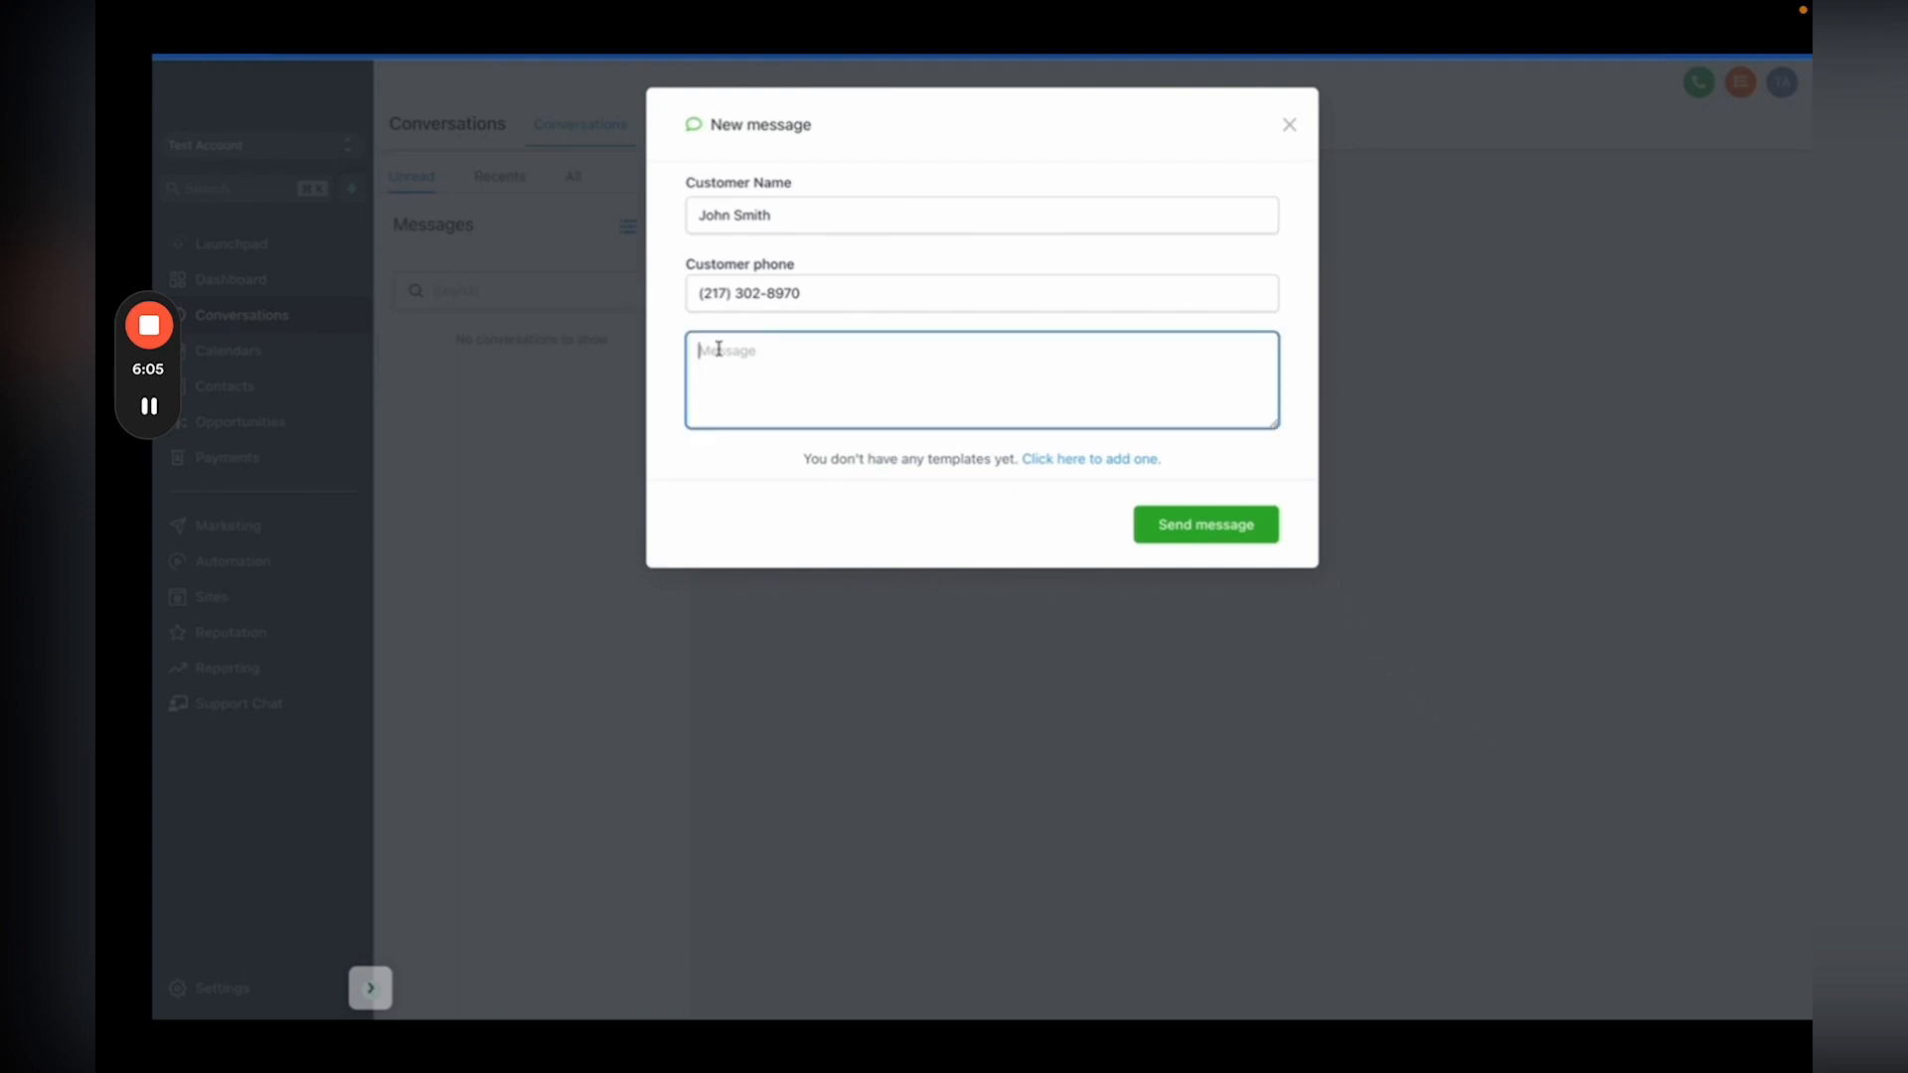
pyautogui.write('Hello John! How are you doing?')
pyautogui.click(1172, 529)
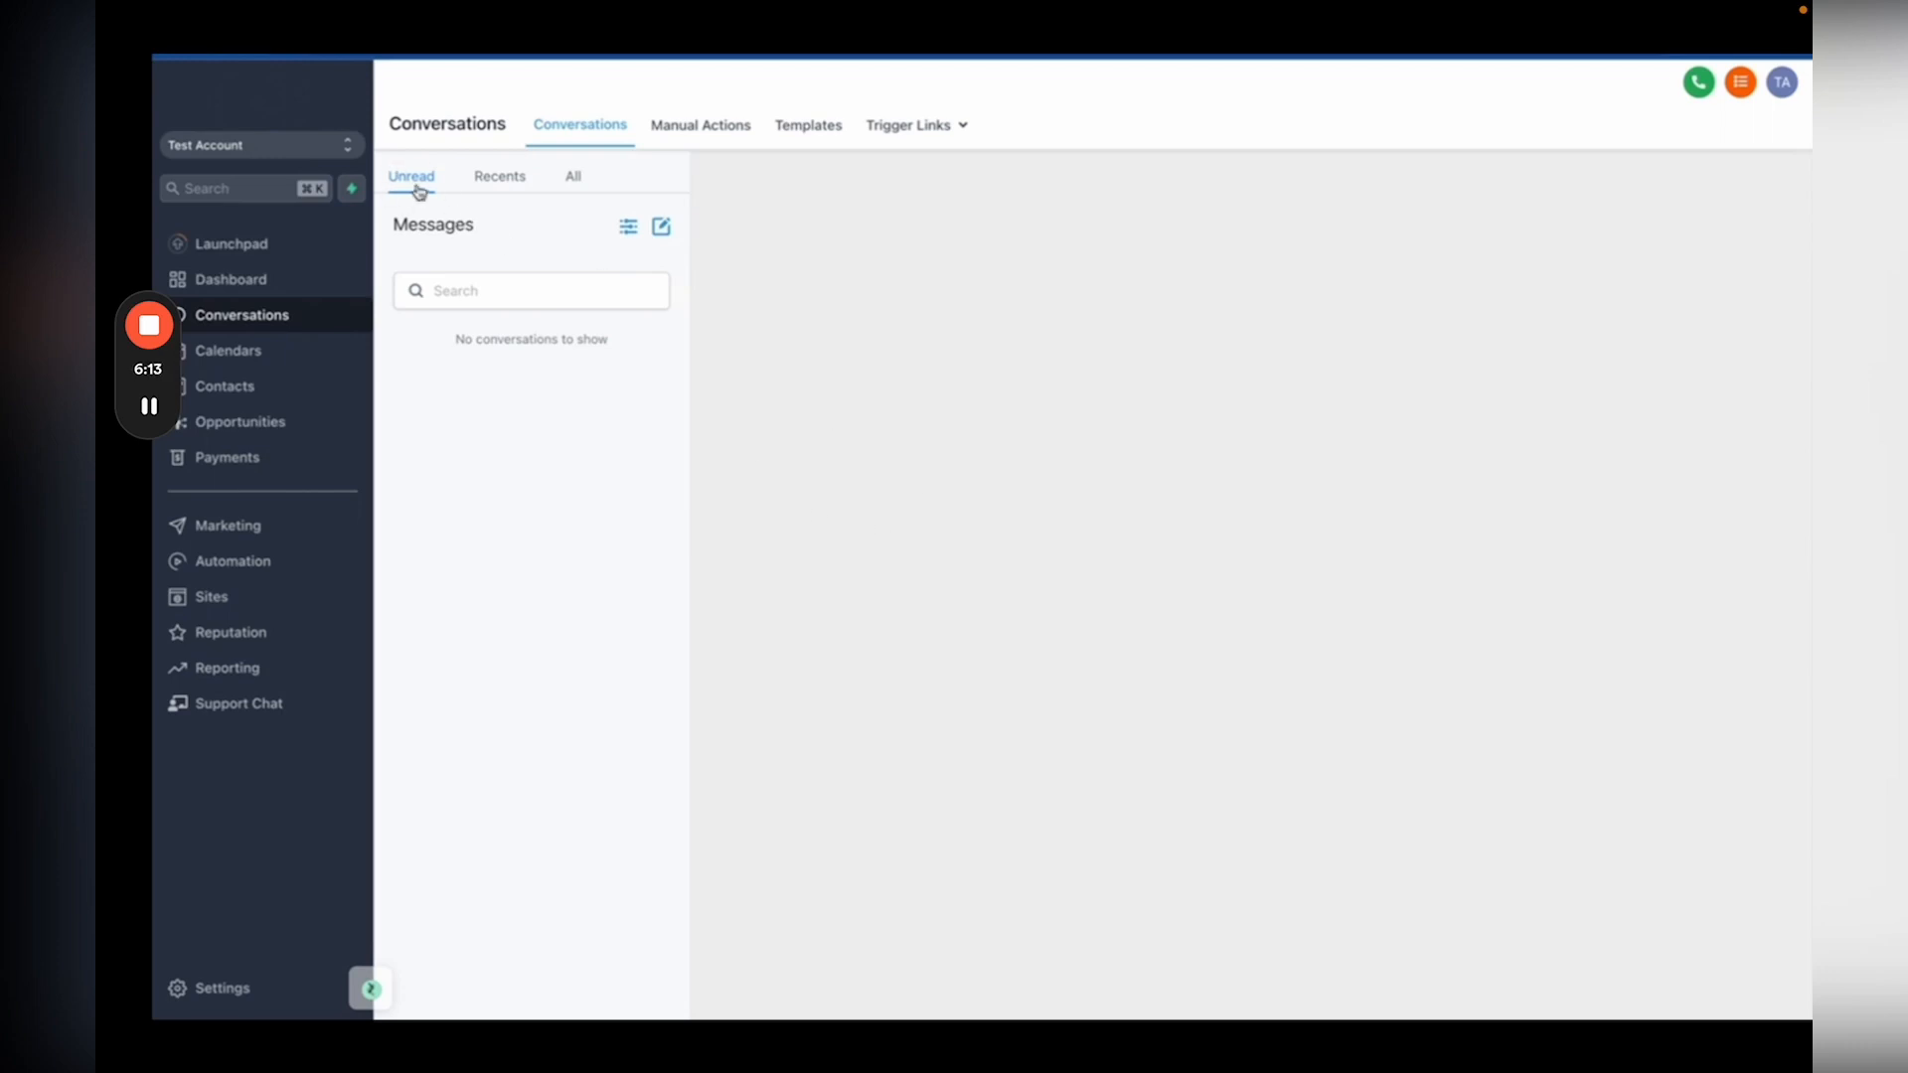
# Step: Open the customer's thread showing the greeting and their unread reply
pyautogui.click(576, 182)
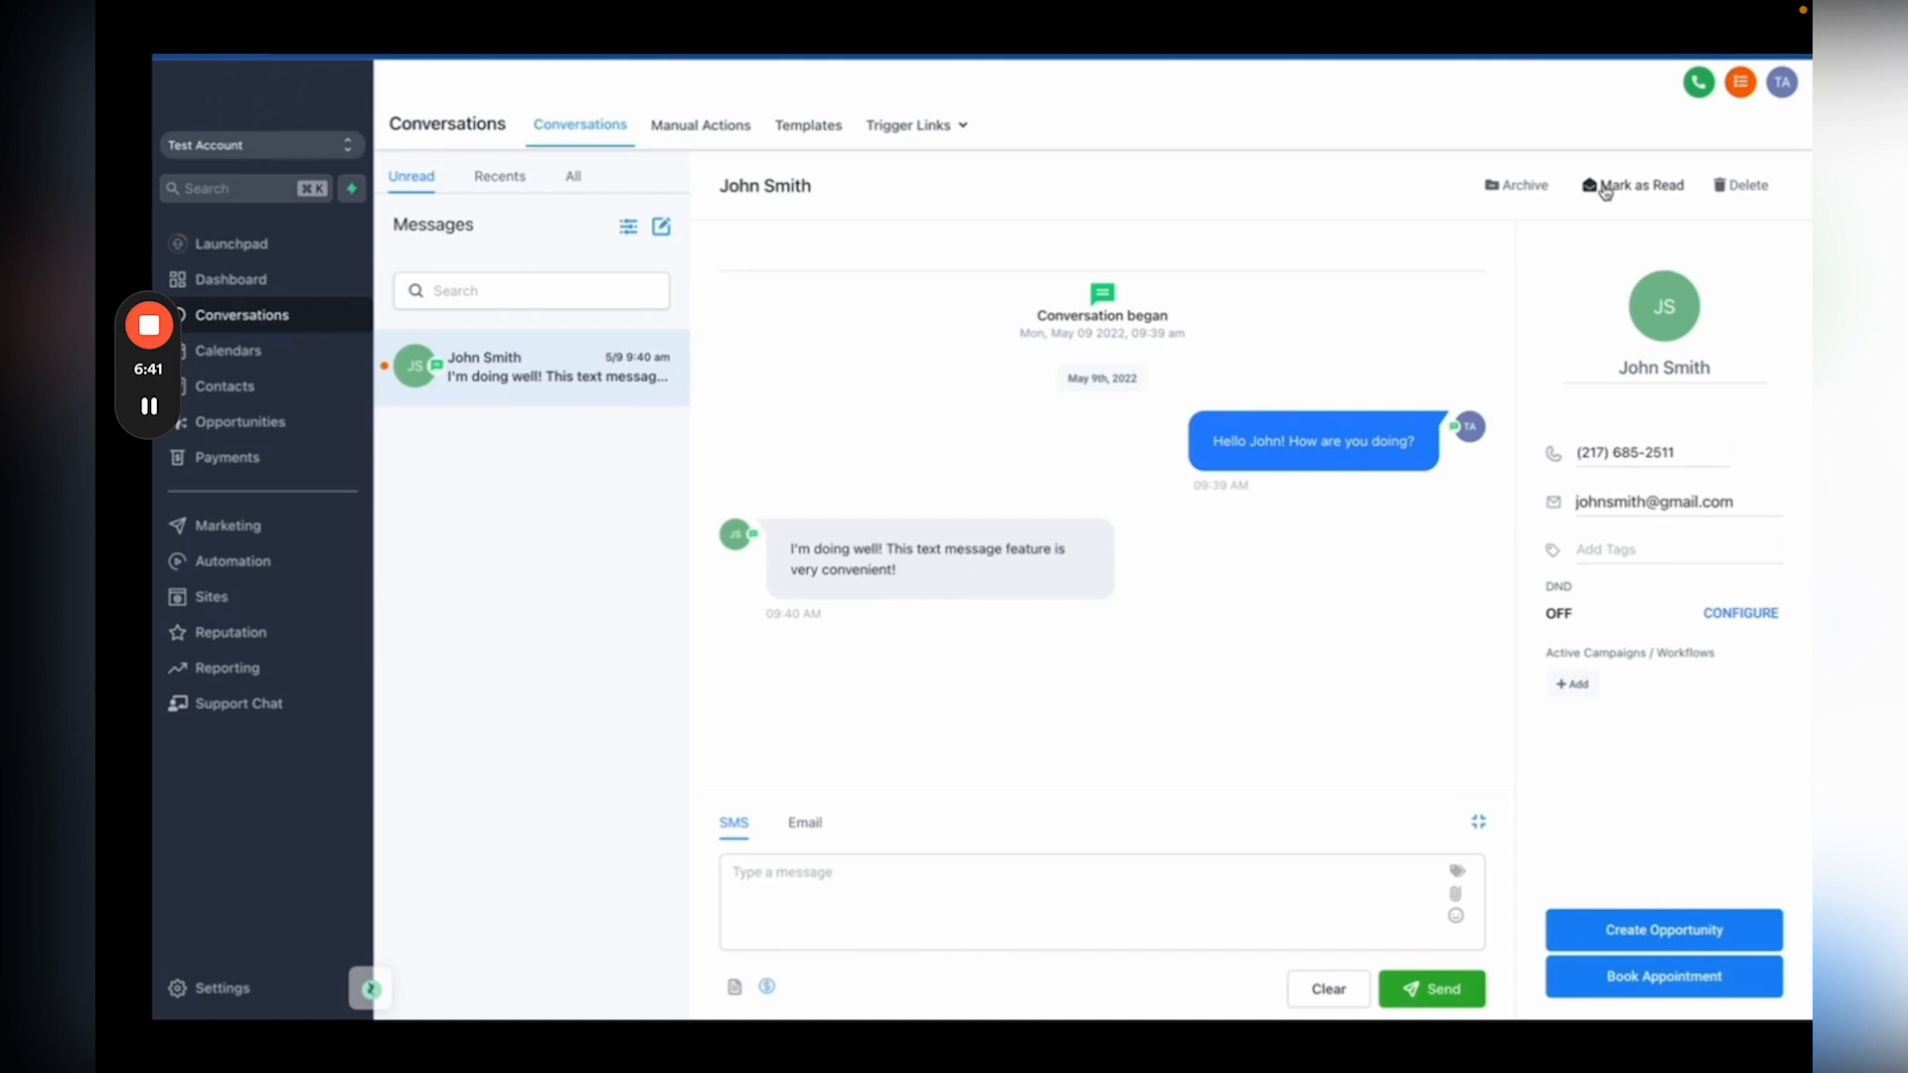
# Step: Reply to the customer by SMS with 'Thank you!', then check the All and Unread conversation lists
pyautogui.click(829, 873)
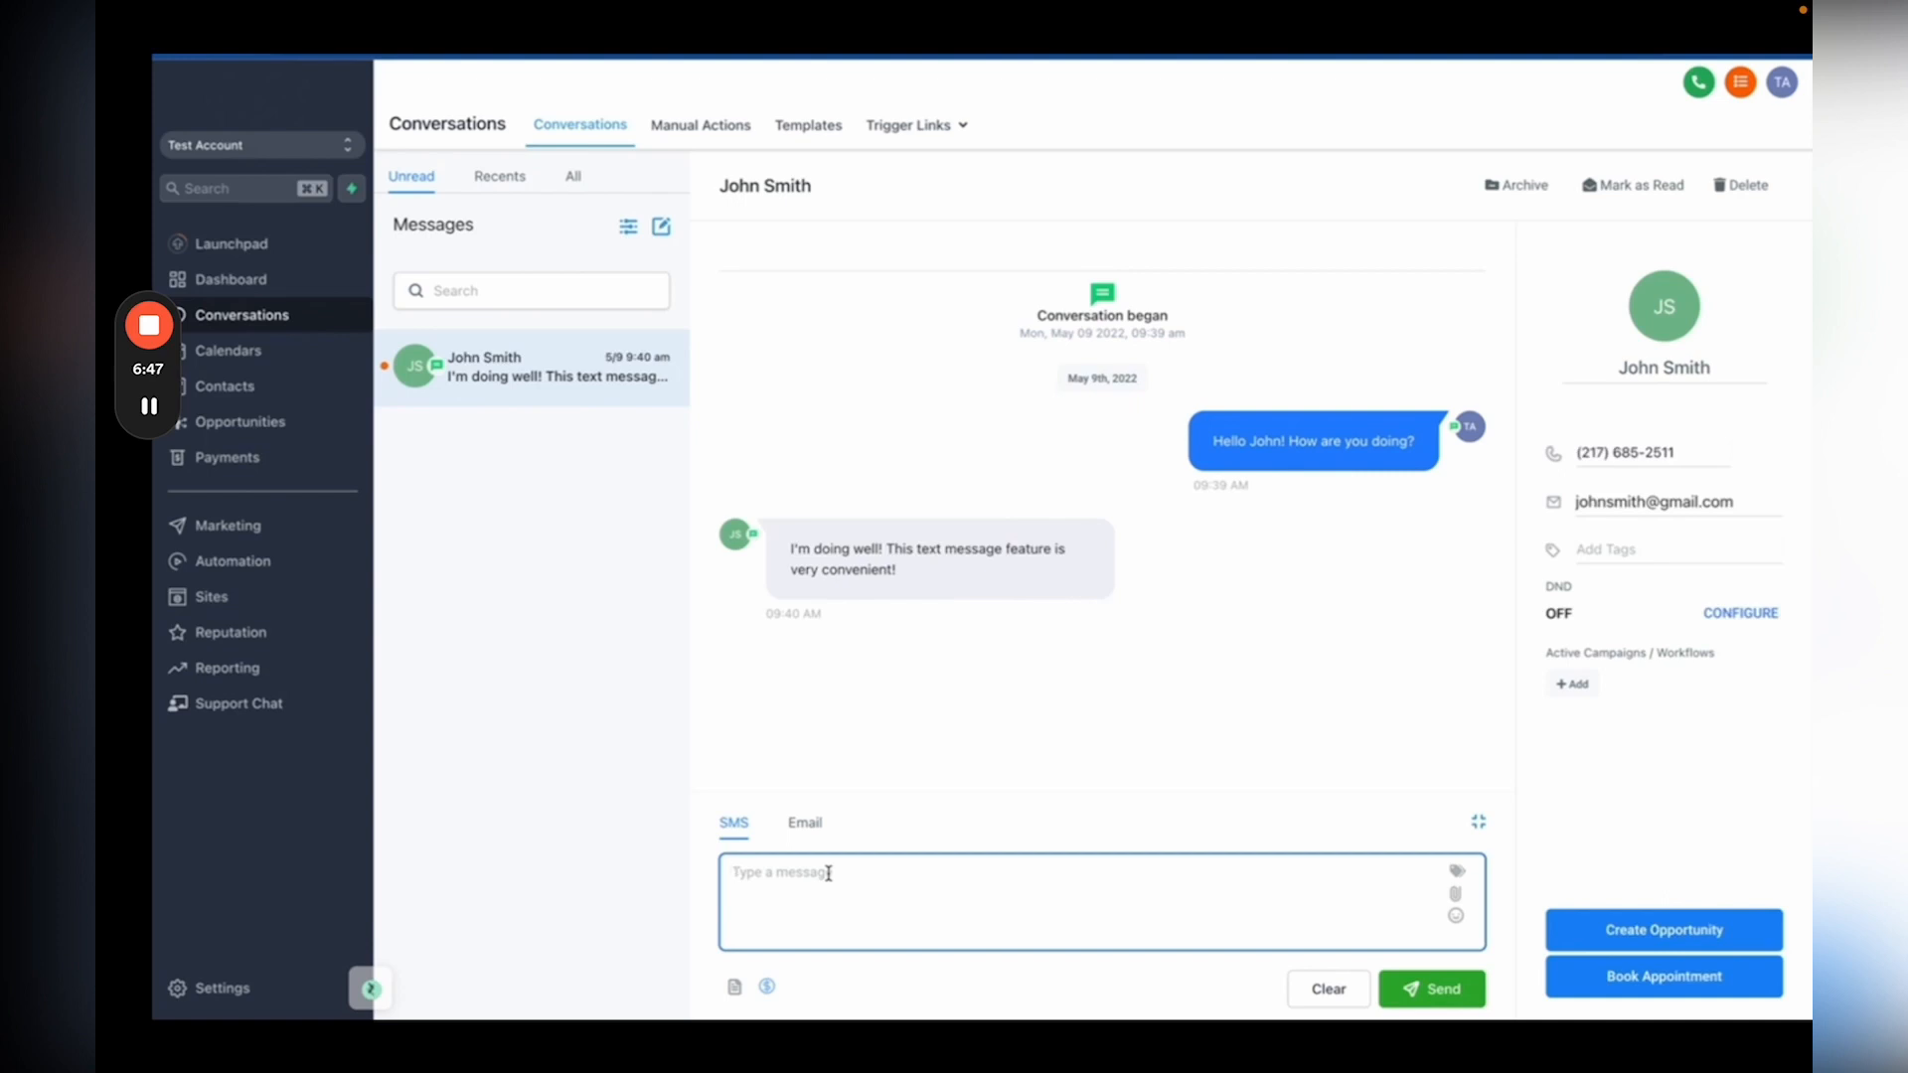
pyautogui.write('Thank you!')
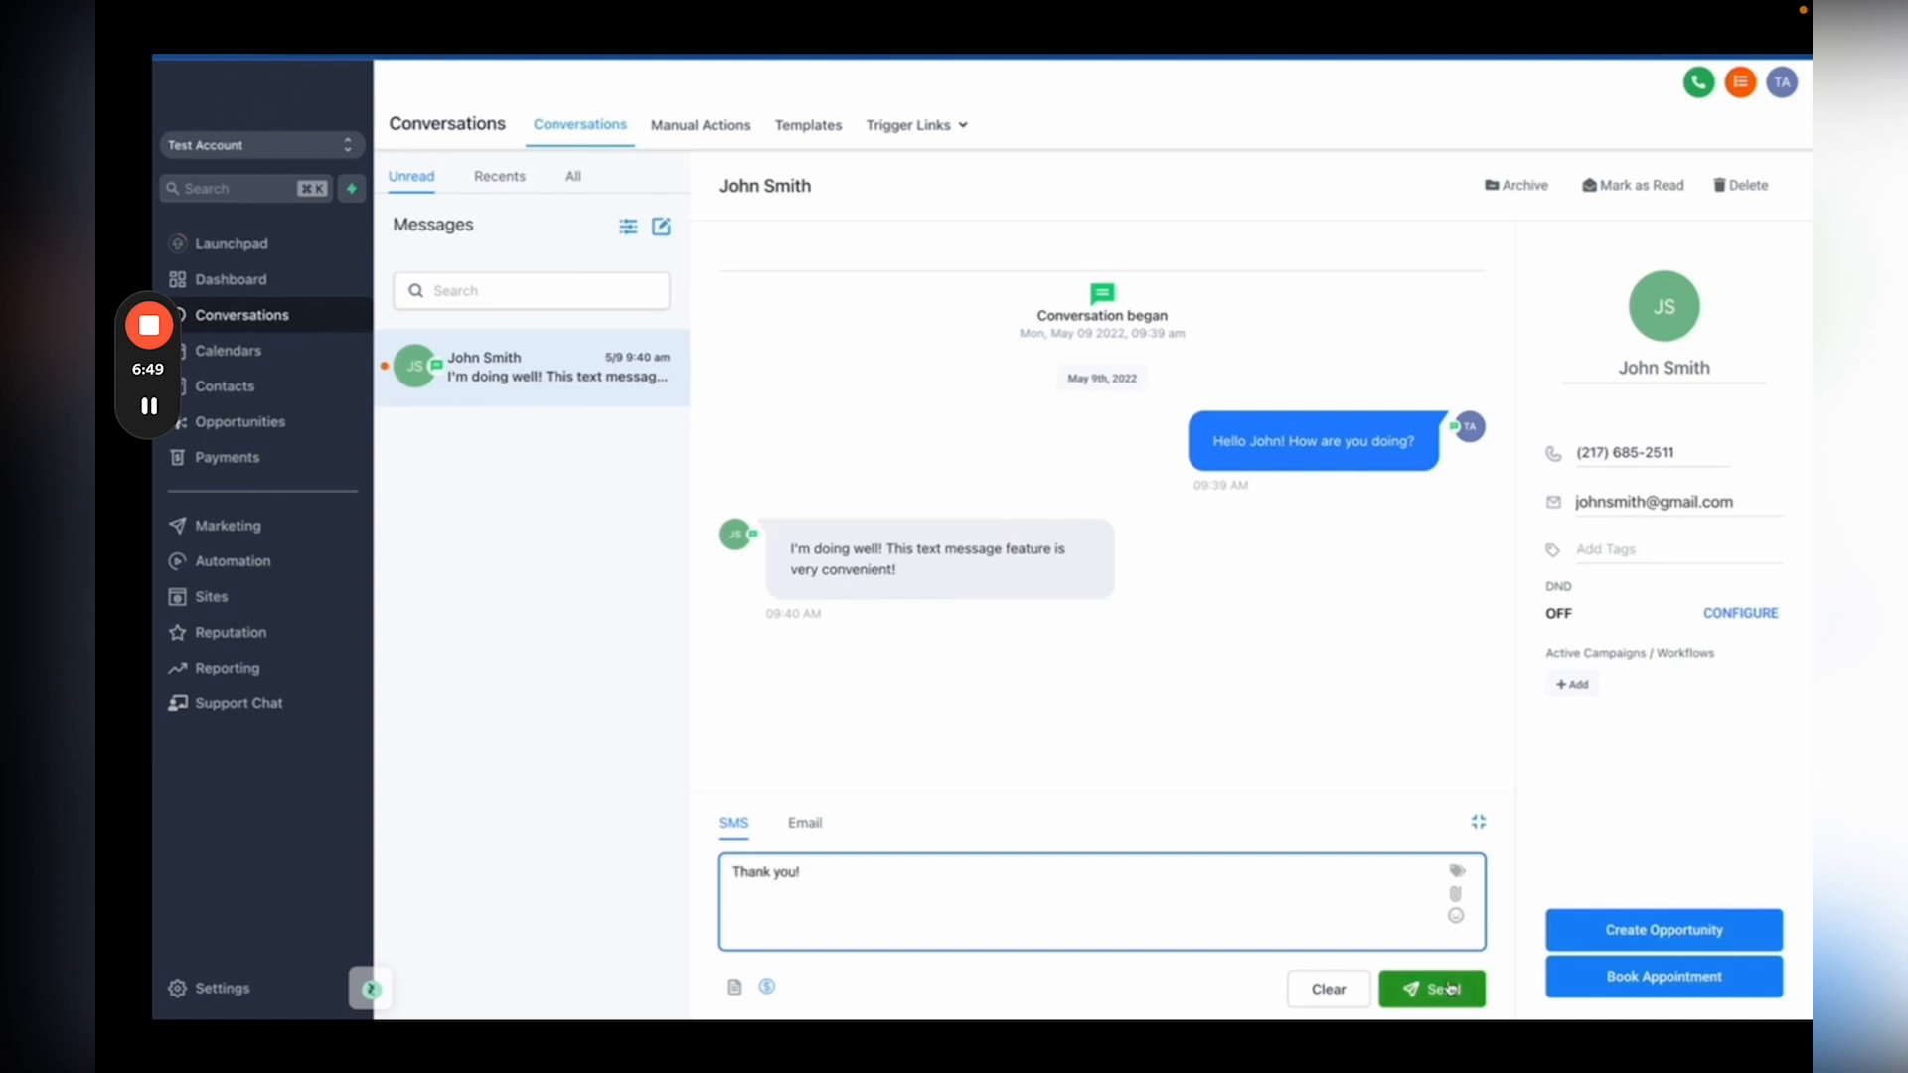
pyautogui.click(1448, 987)
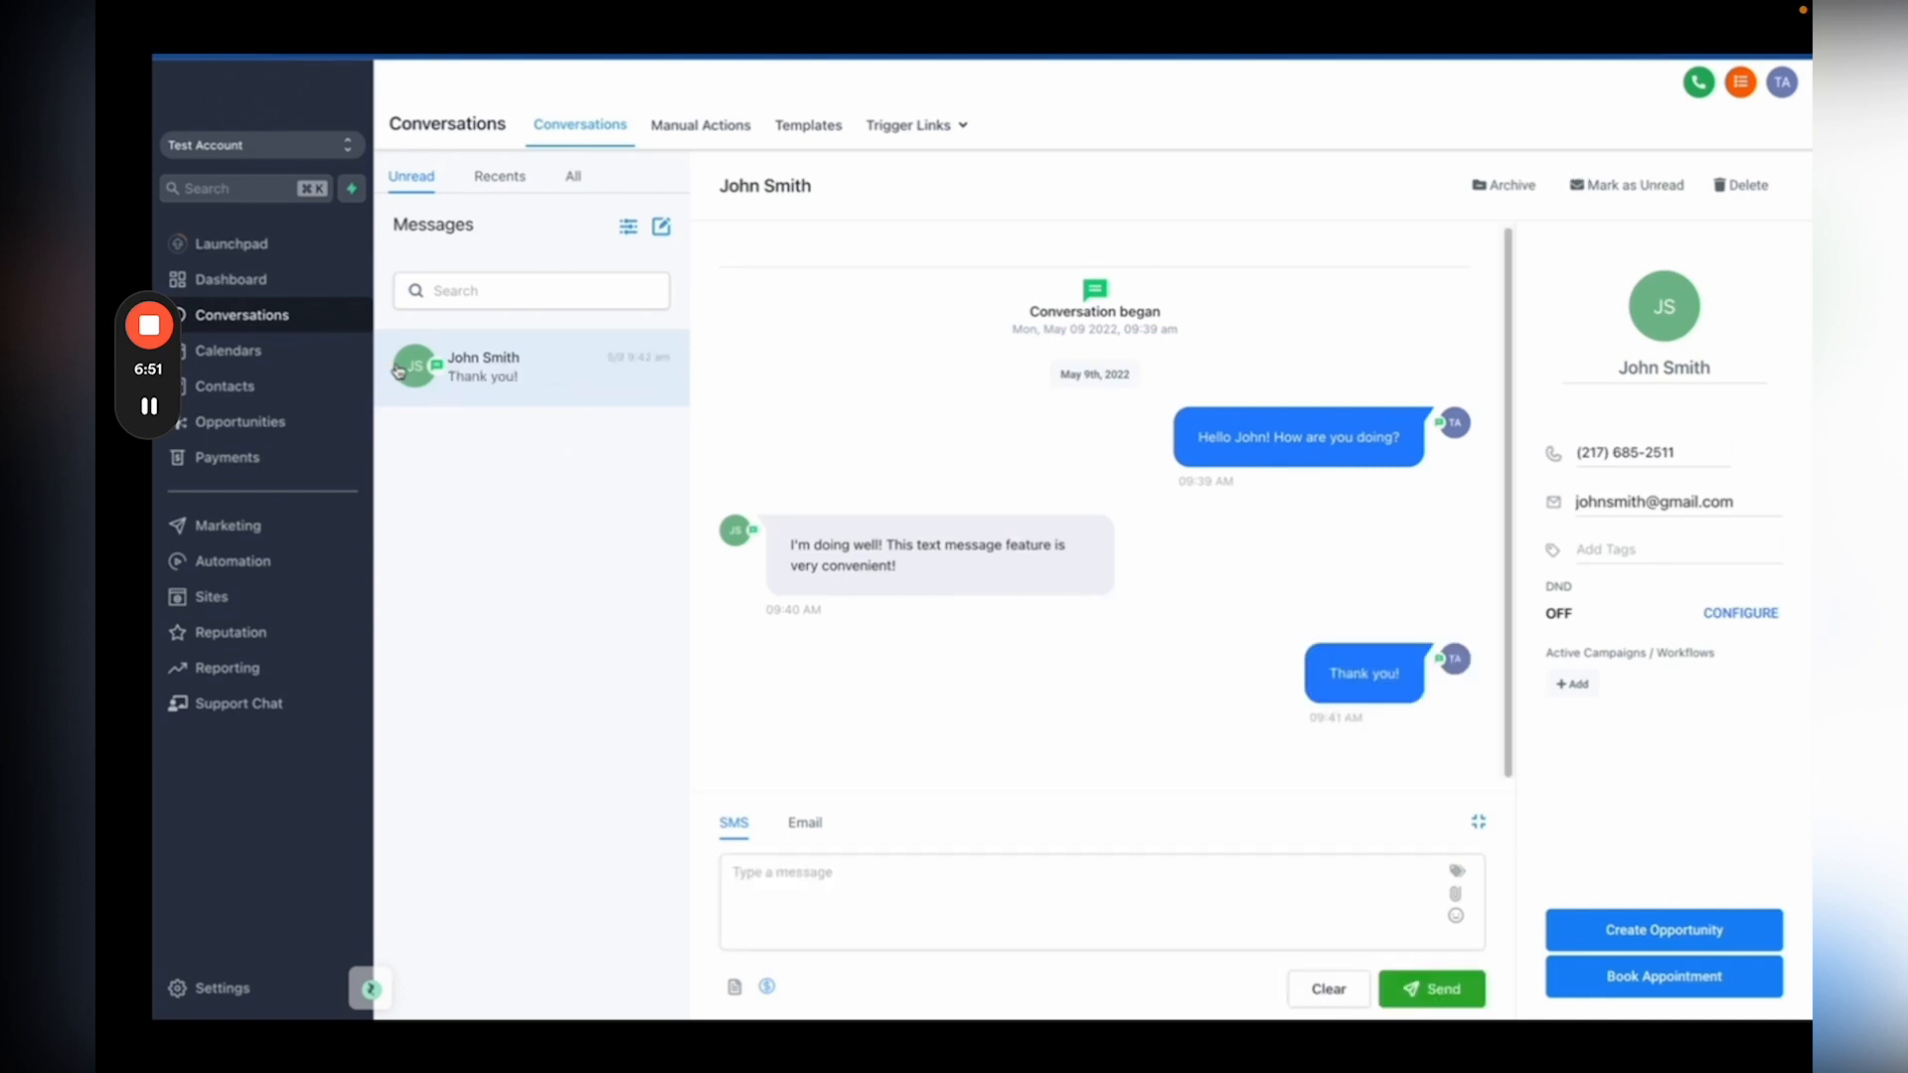
pyautogui.click(574, 179)
pyautogui.click(405, 182)
# Step: Email the customer a short greeting asking how they are doing
pyautogui.click(809, 824)
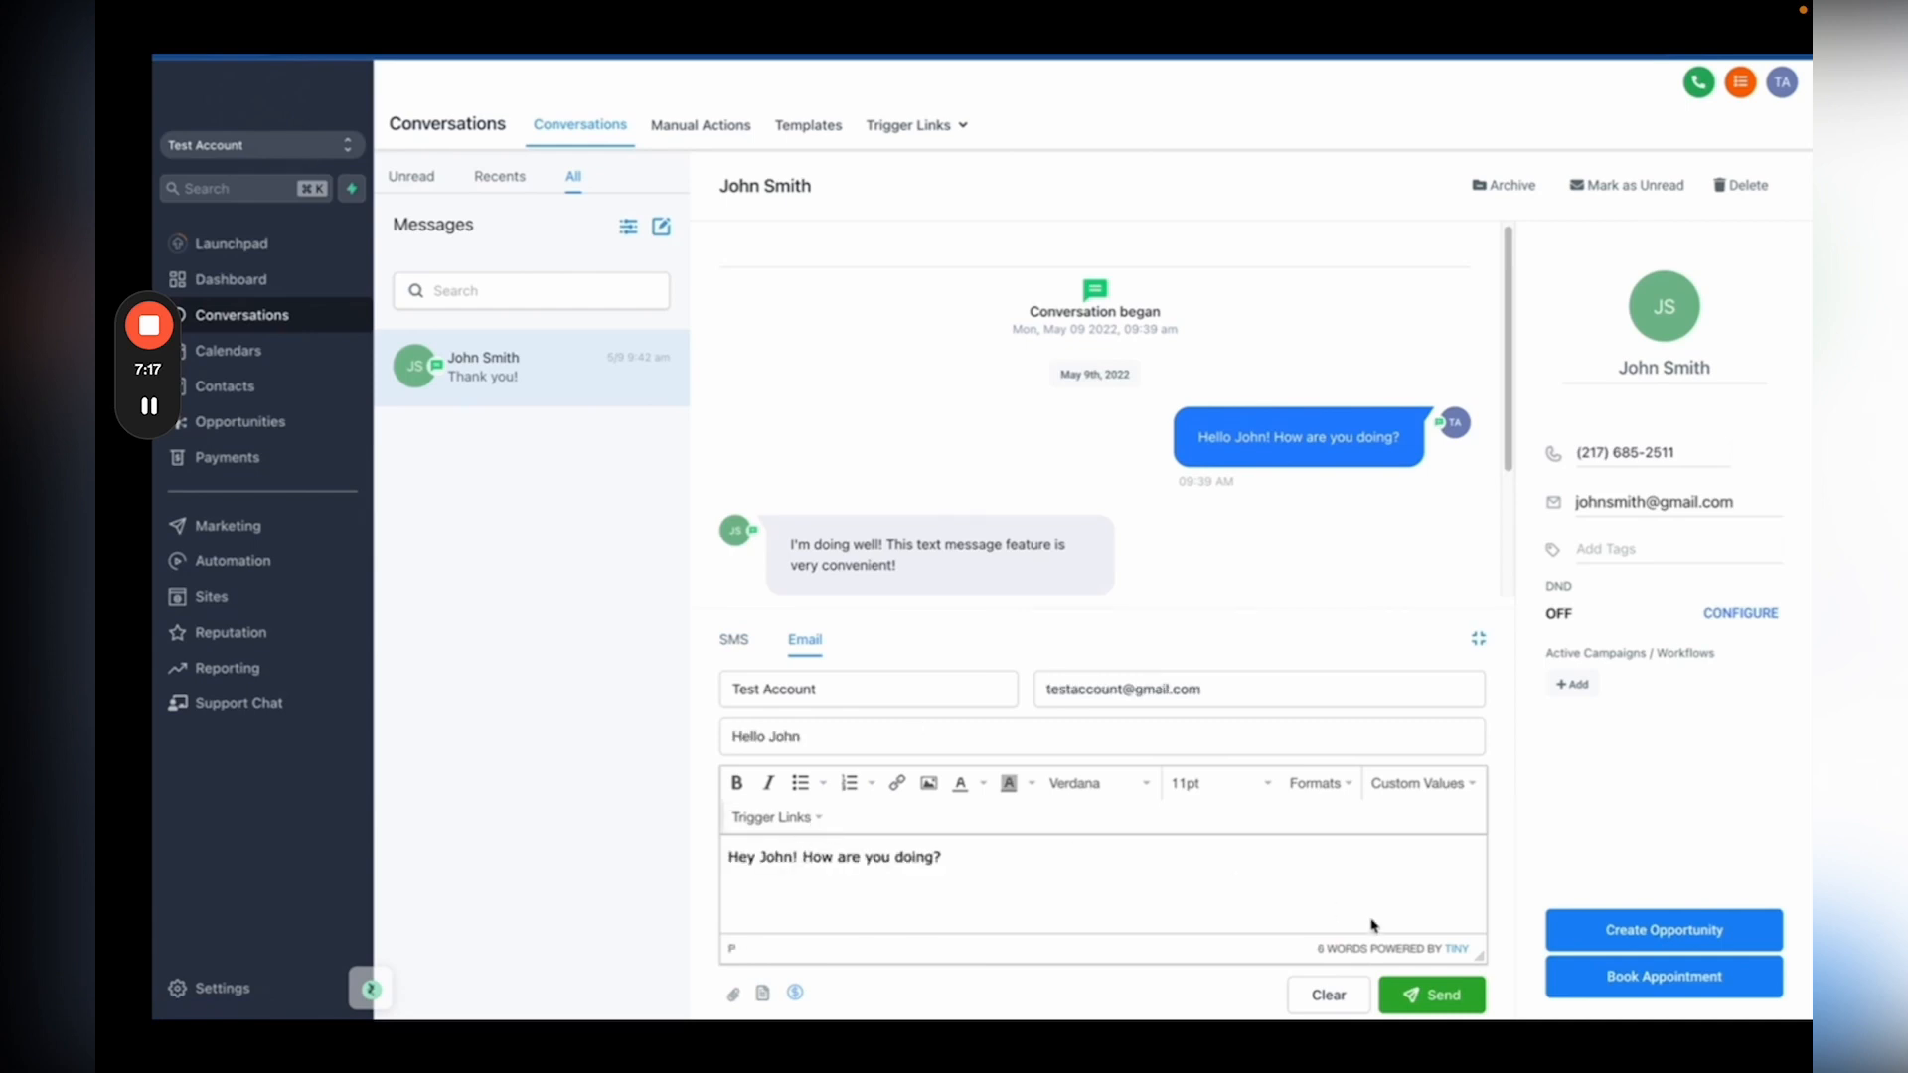
pyautogui.click(1446, 996)
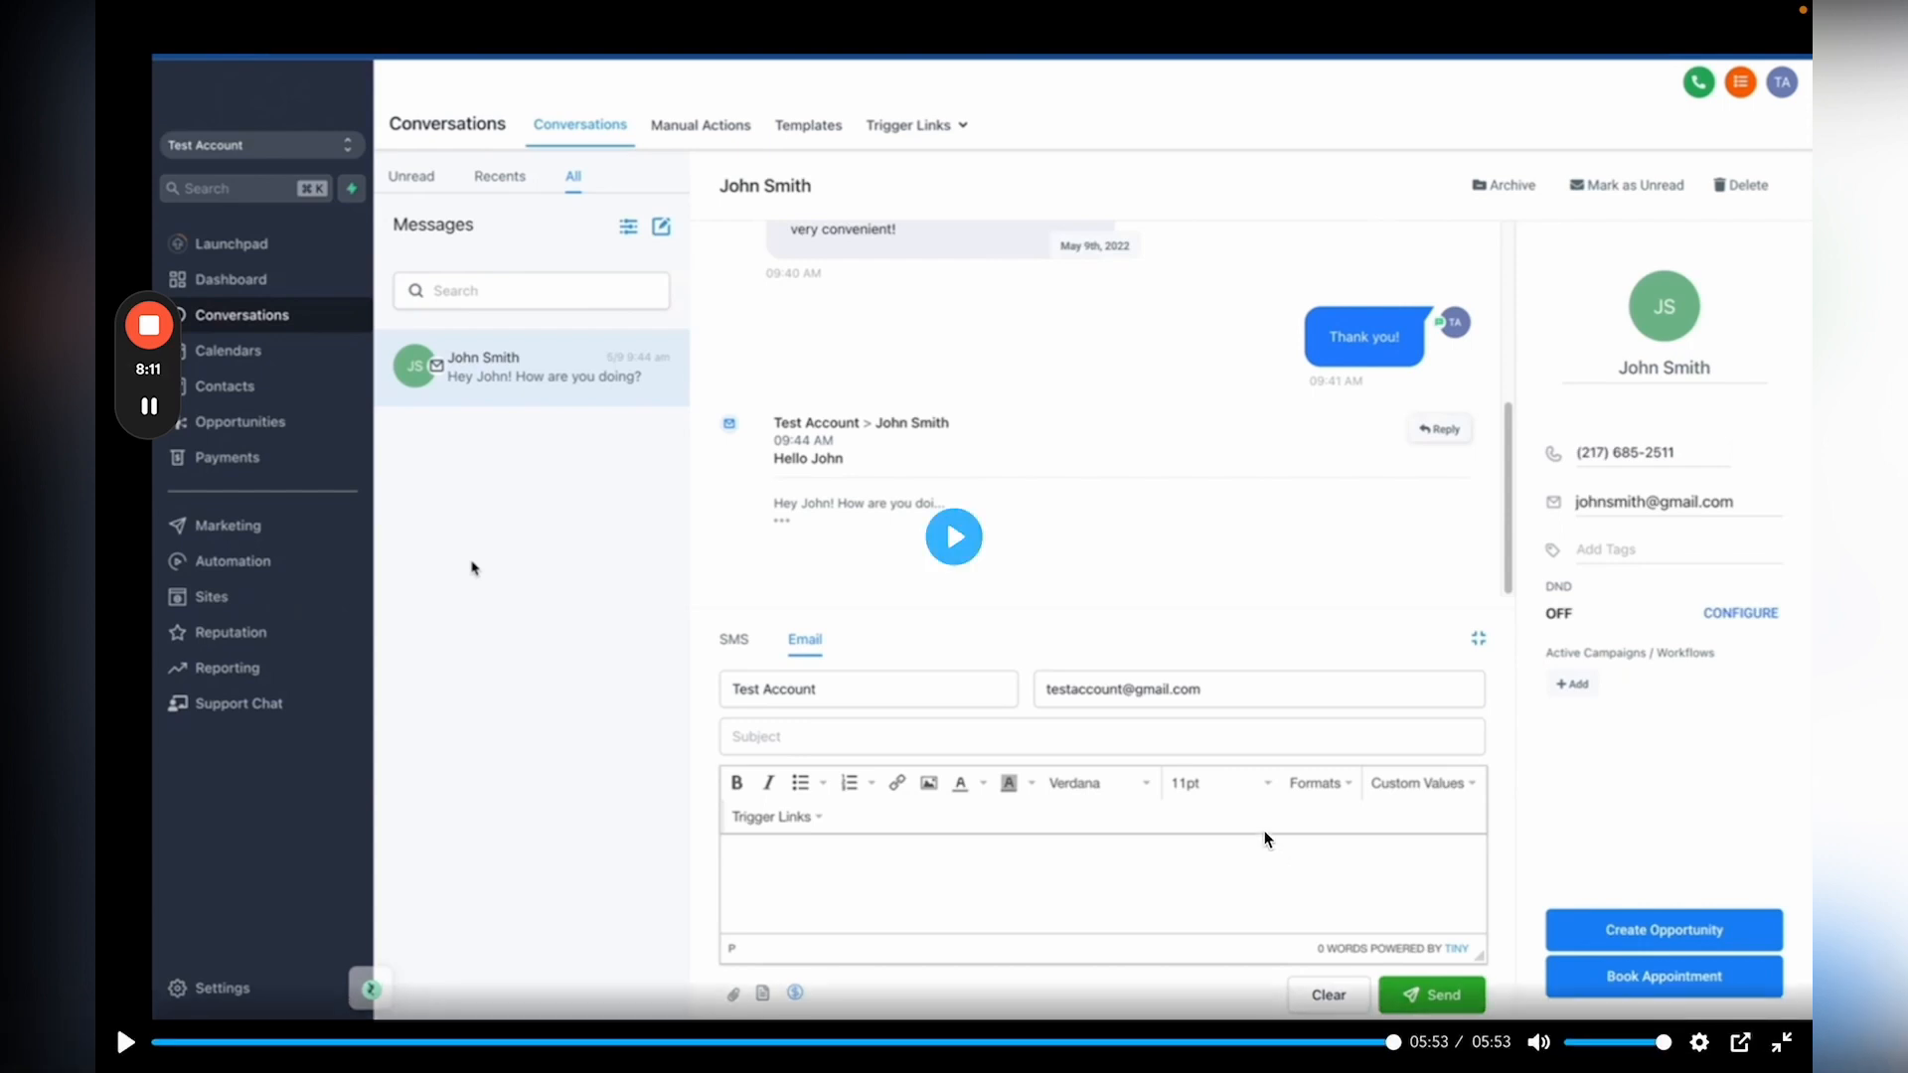
# Step: Leave the current full-screen video and play the Website Builder lesson video full screen
pyautogui.click(1780, 1042)
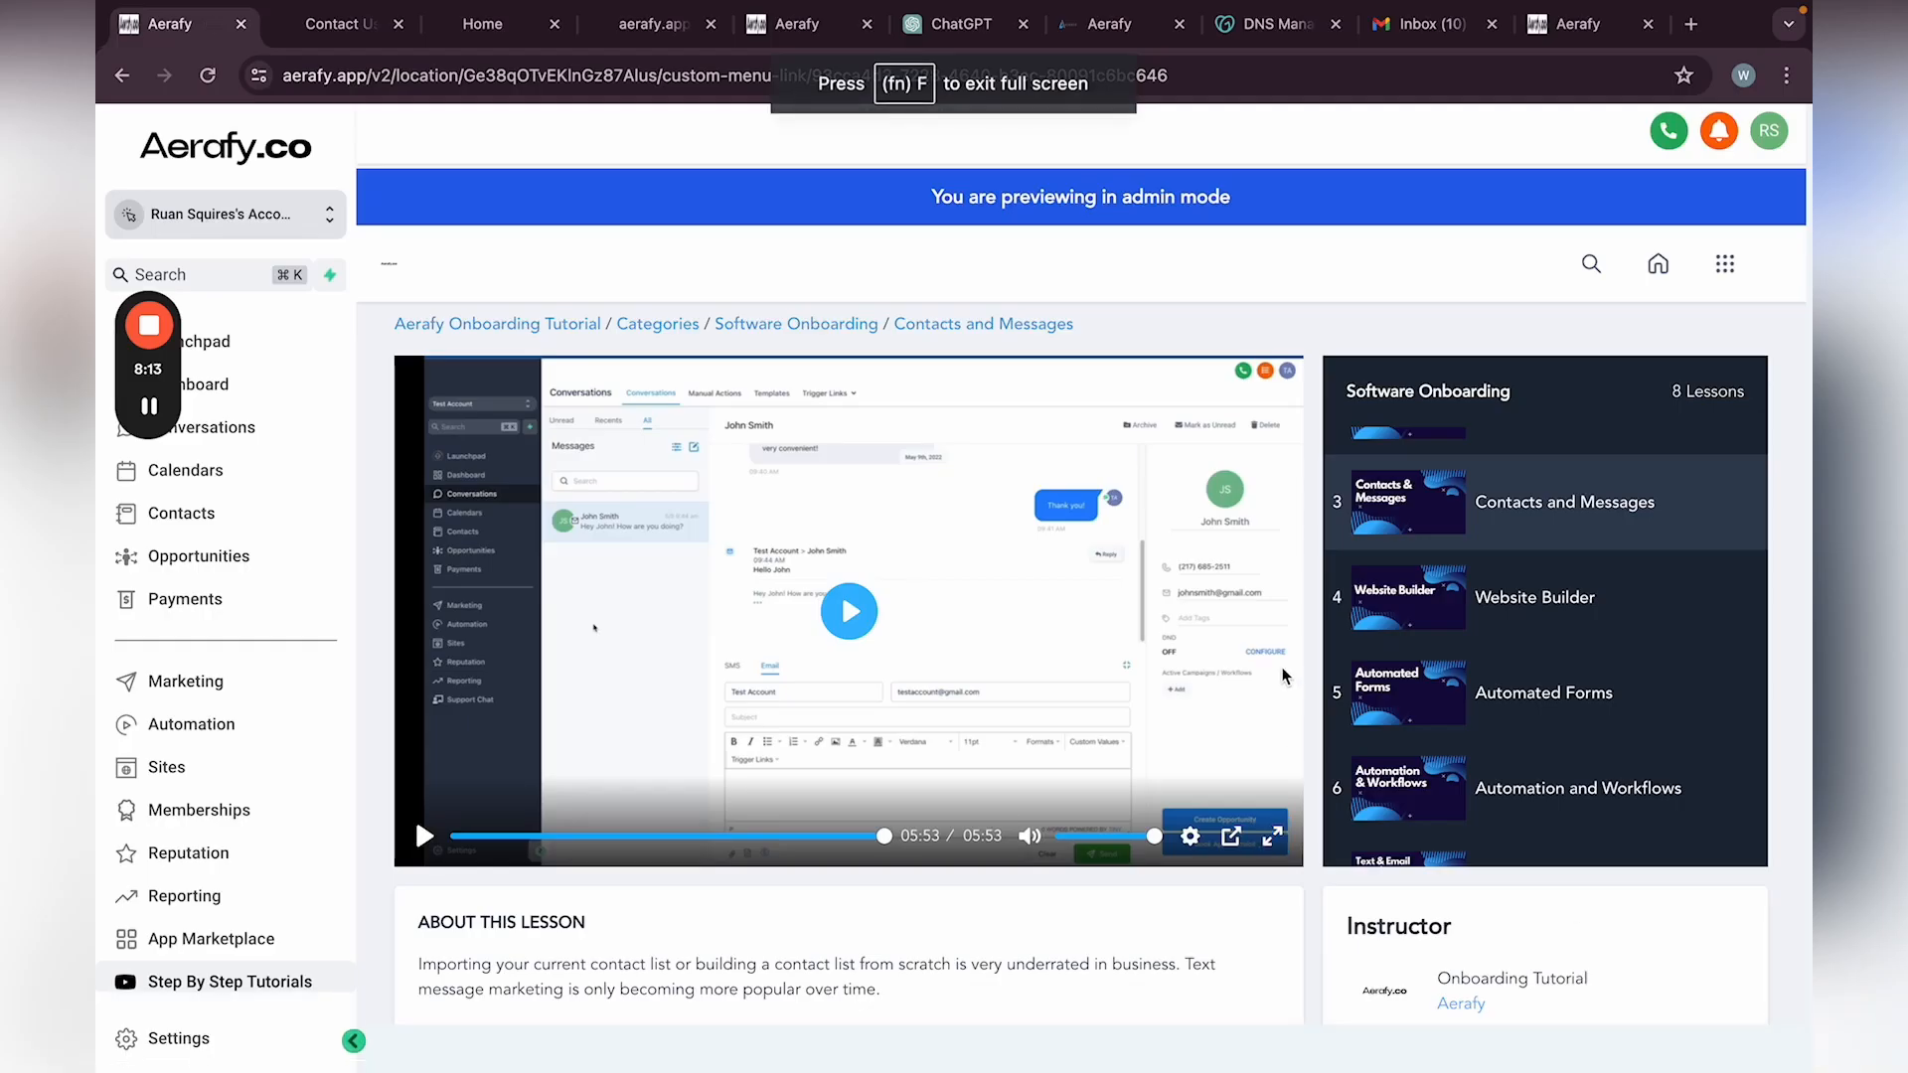
pyautogui.click(1578, 610)
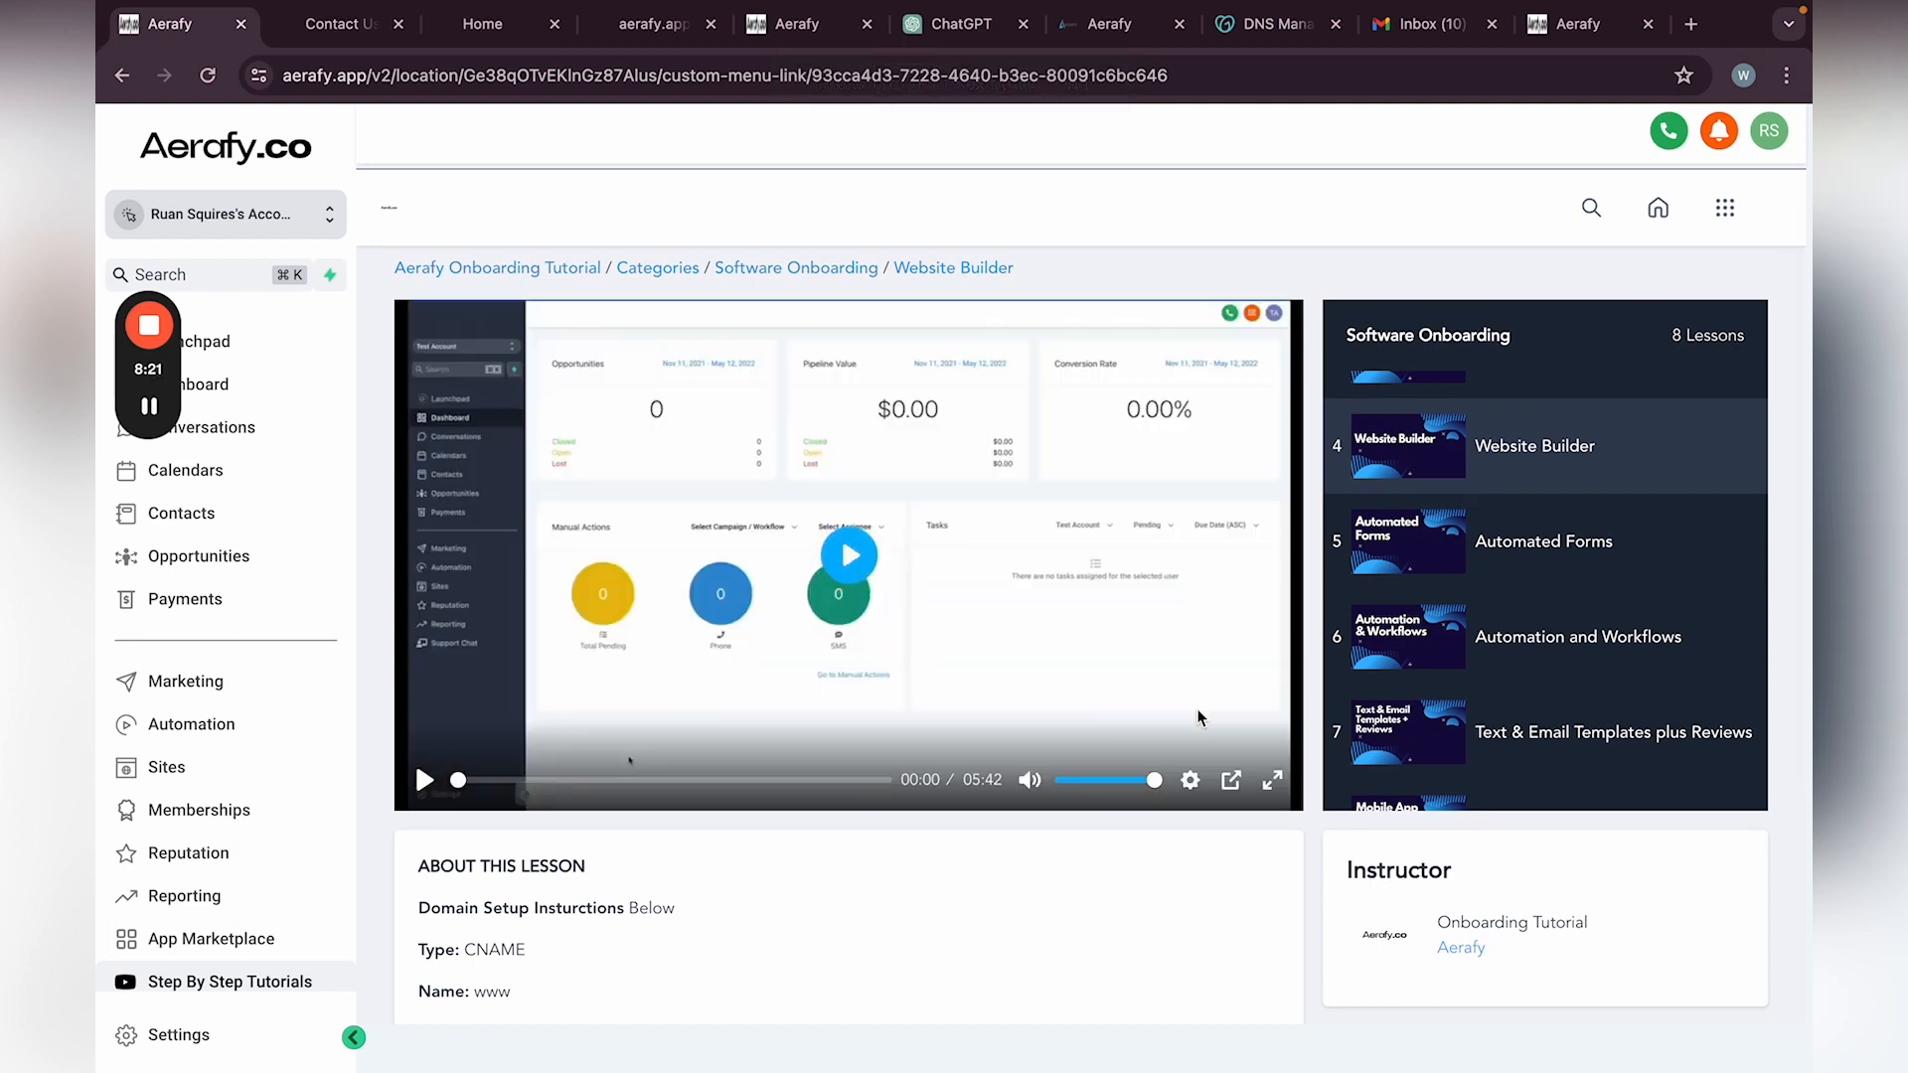
pyautogui.click(849, 558)
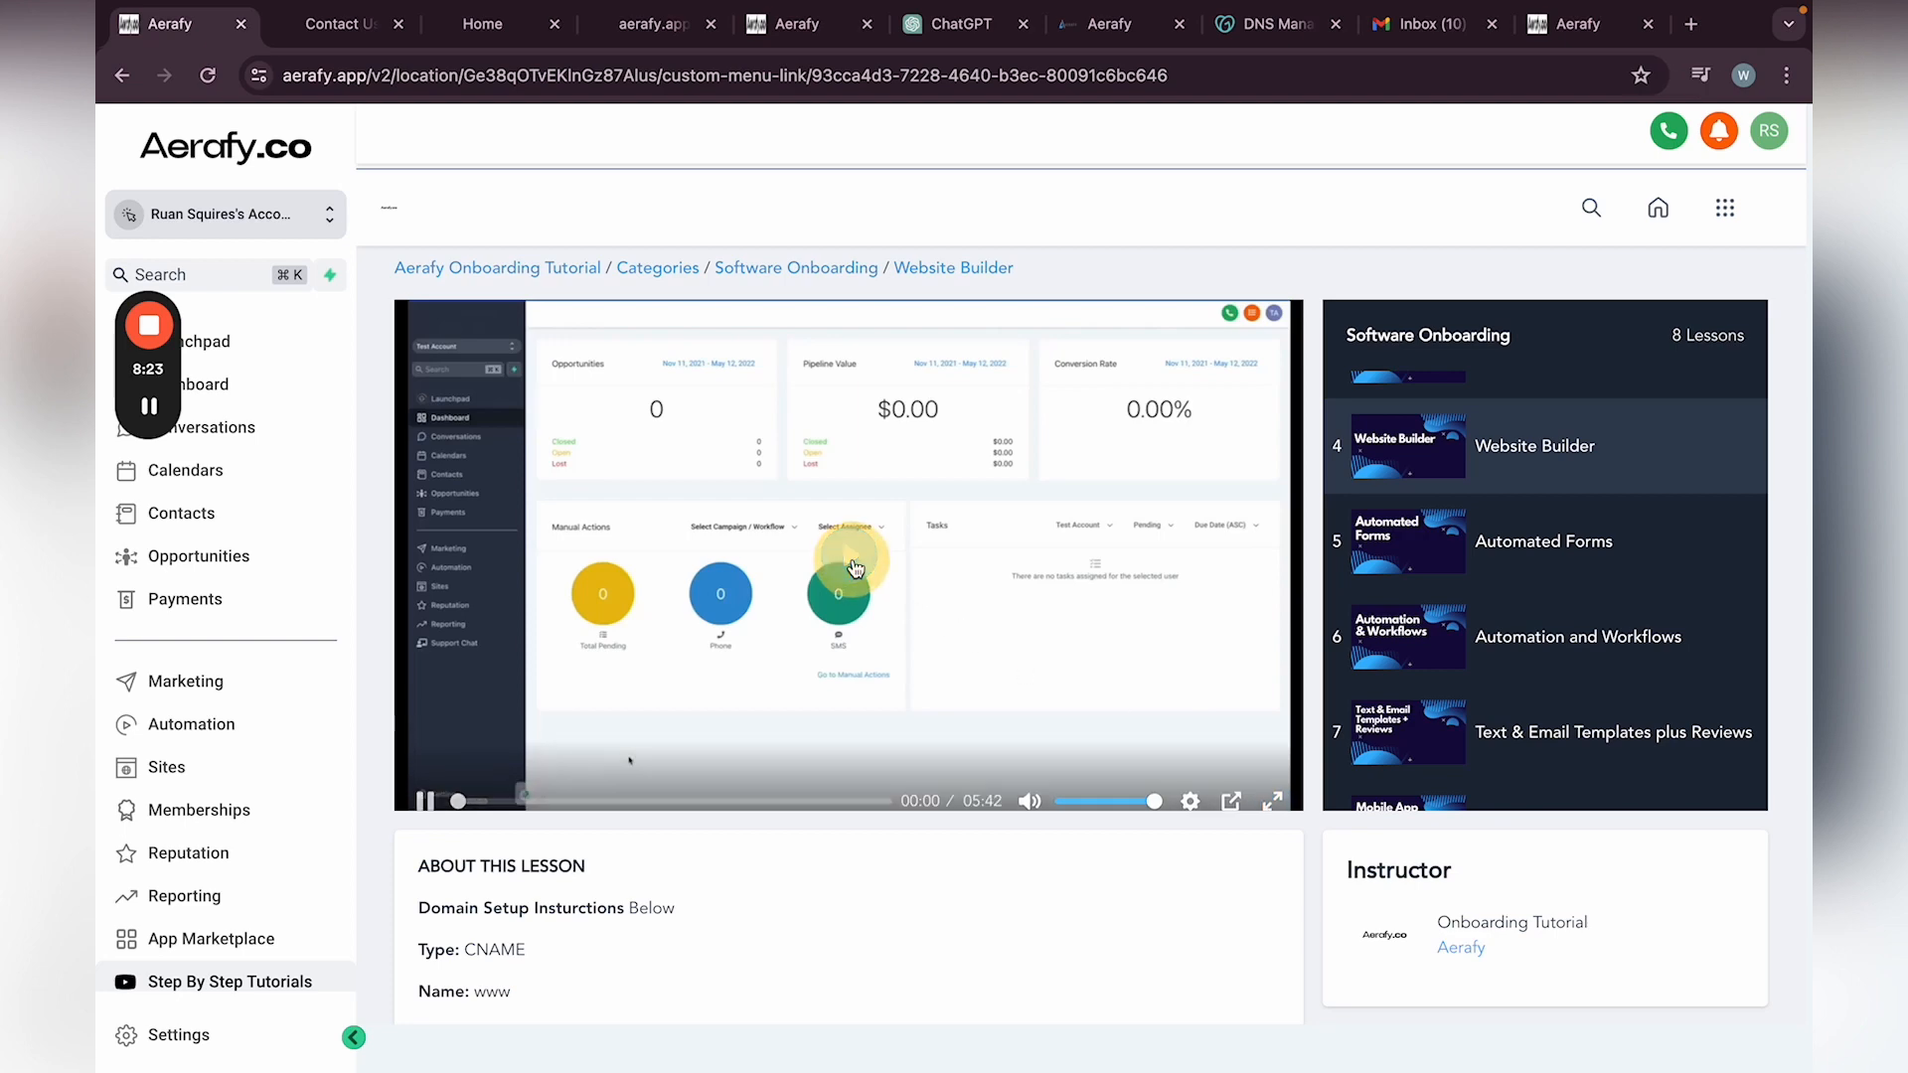
pyautogui.click(1271, 780)
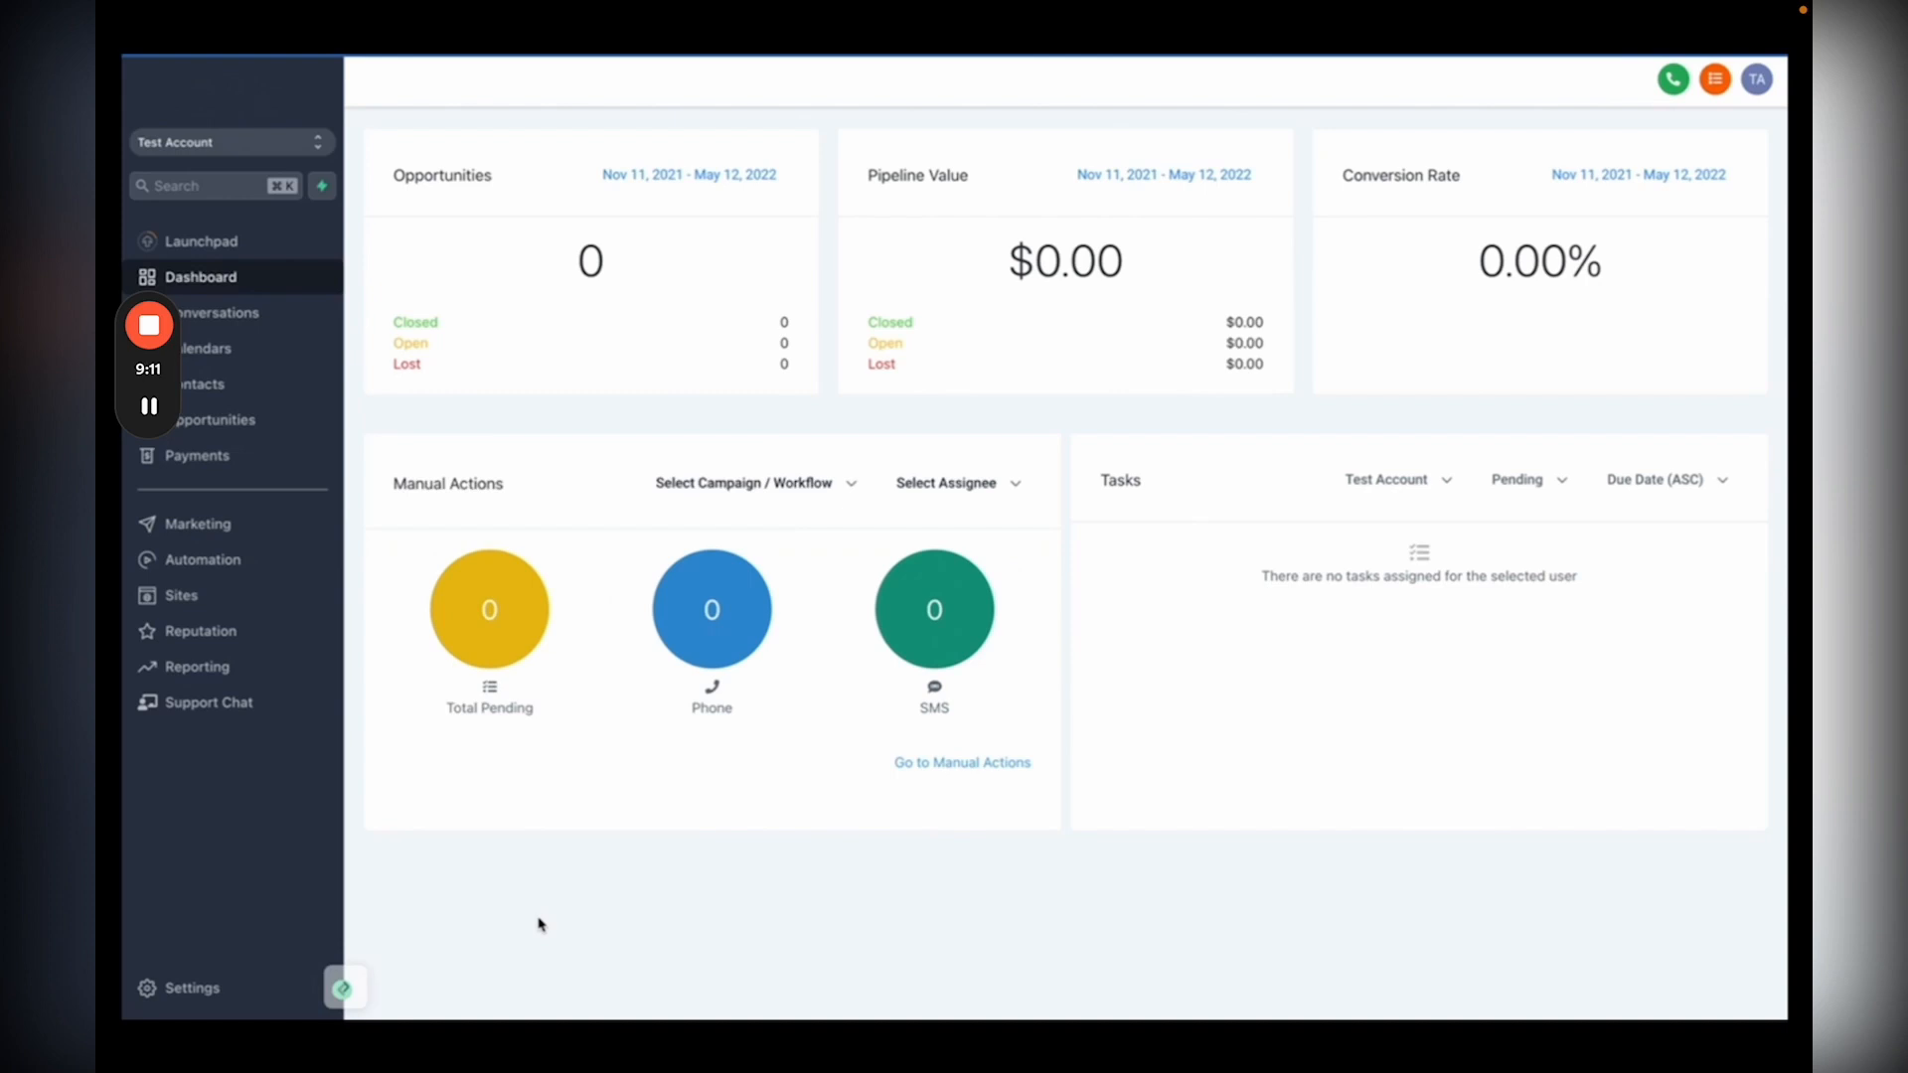
# Step: Go to the Sites section to view its empty Funnels page
pyautogui.moveTo(1305, 889)
pyautogui.click(269, 602)
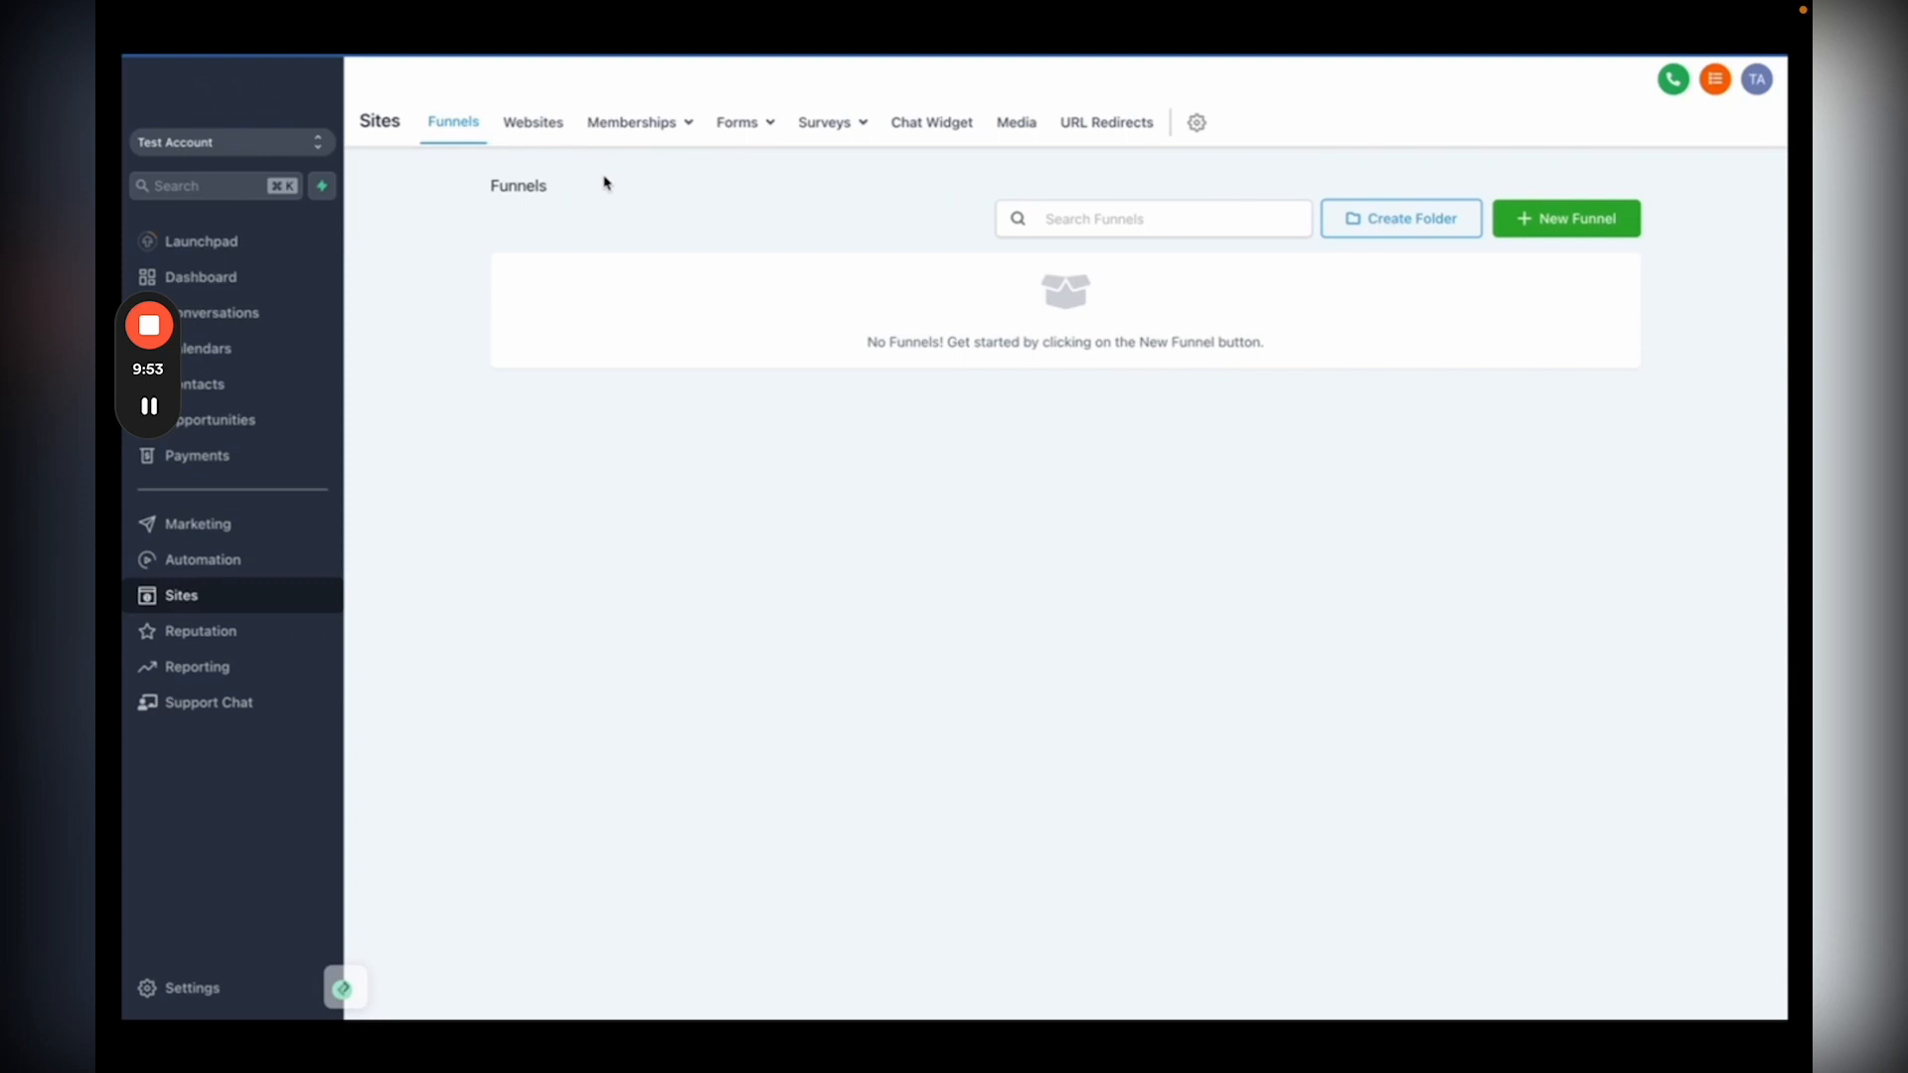
# Step: Start a new website from the Websites tab and choose Go to Template Library
pyautogui.click(517, 123)
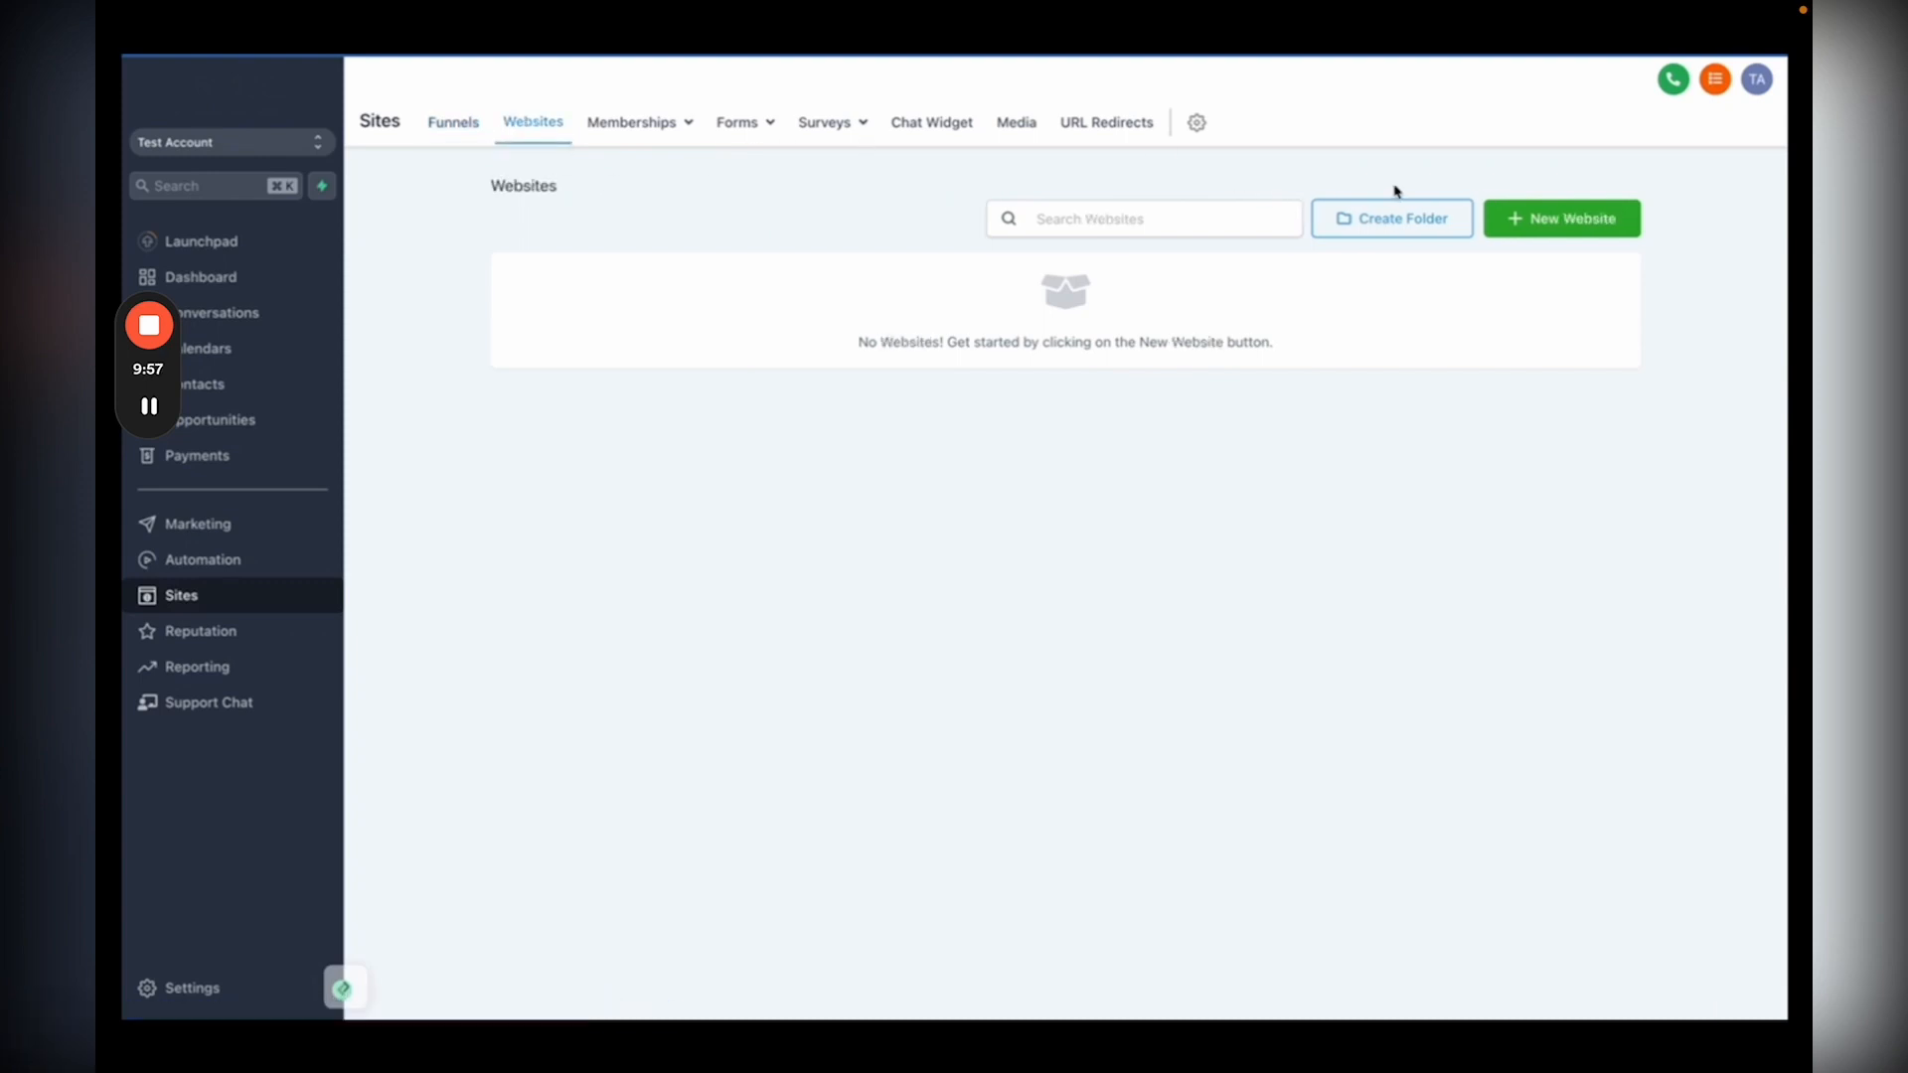
pyautogui.click(1571, 217)
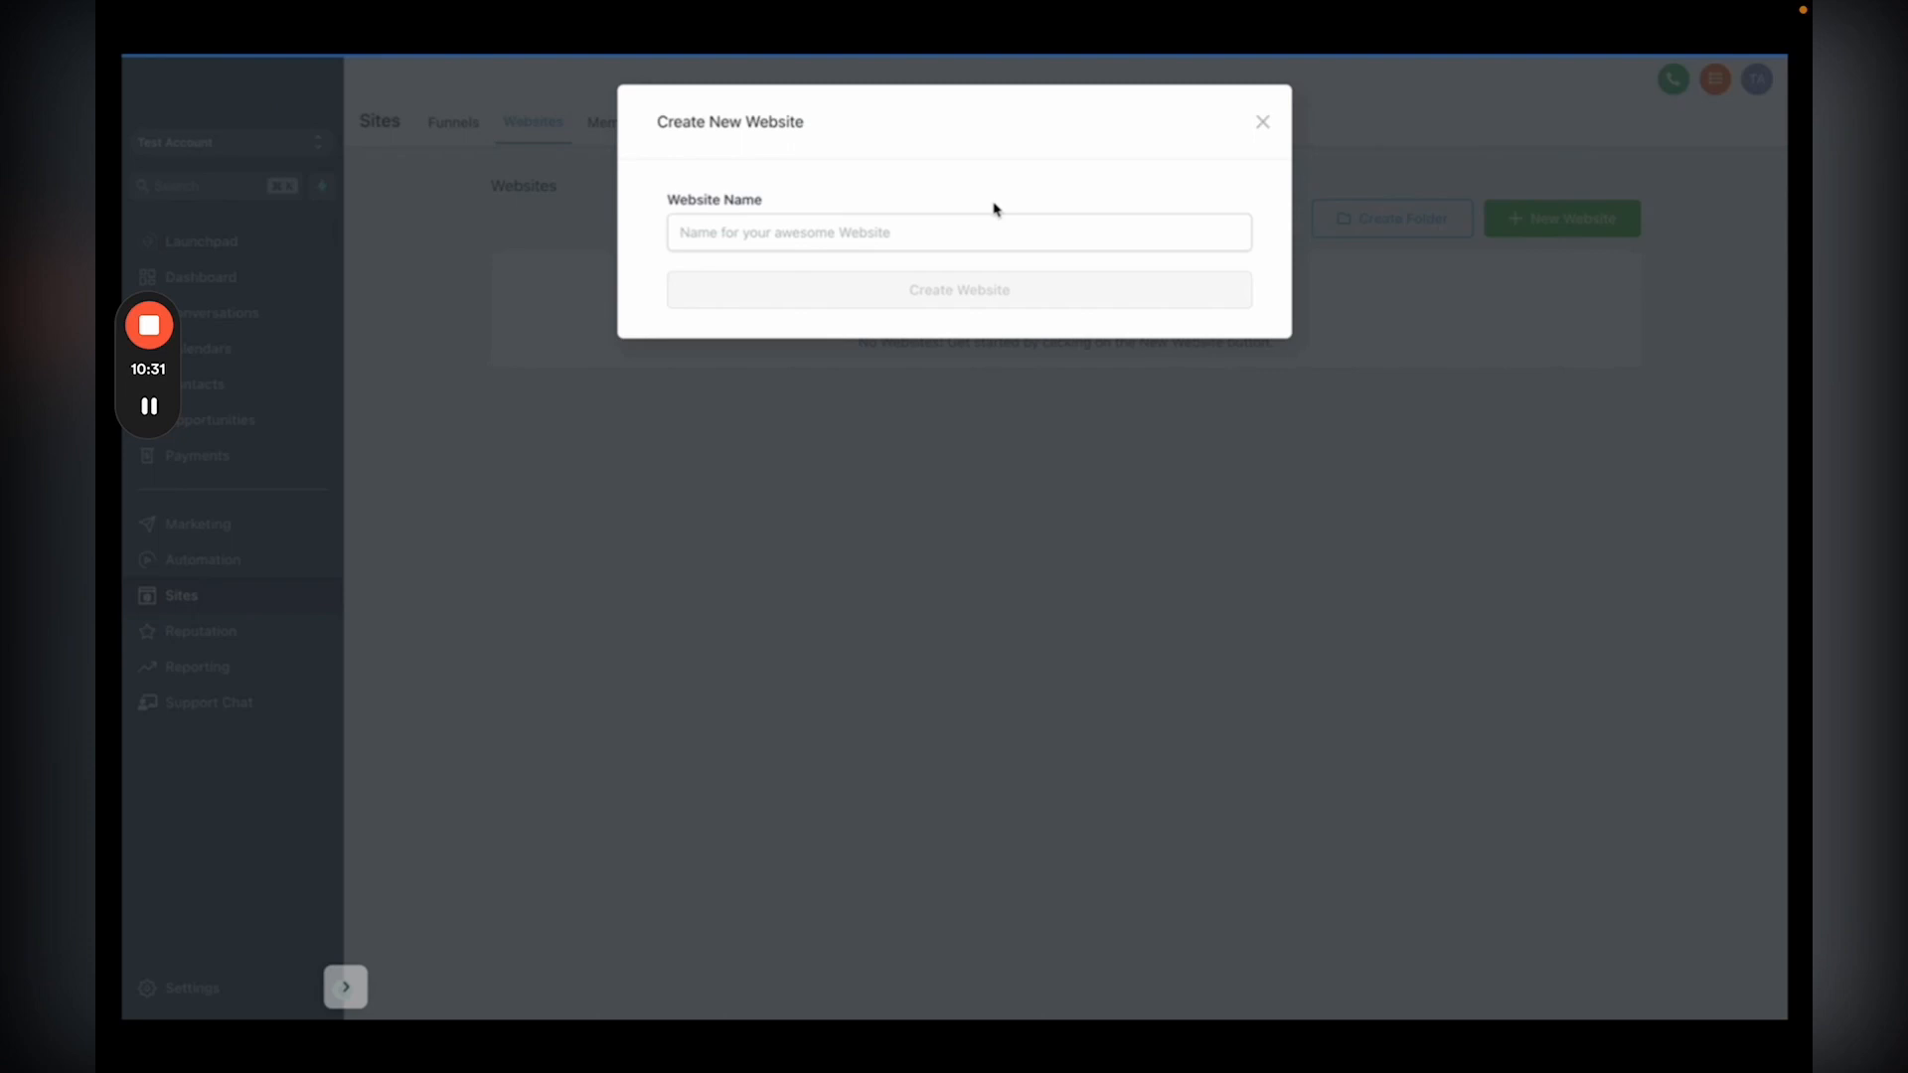
pyautogui.click(1179, 666)
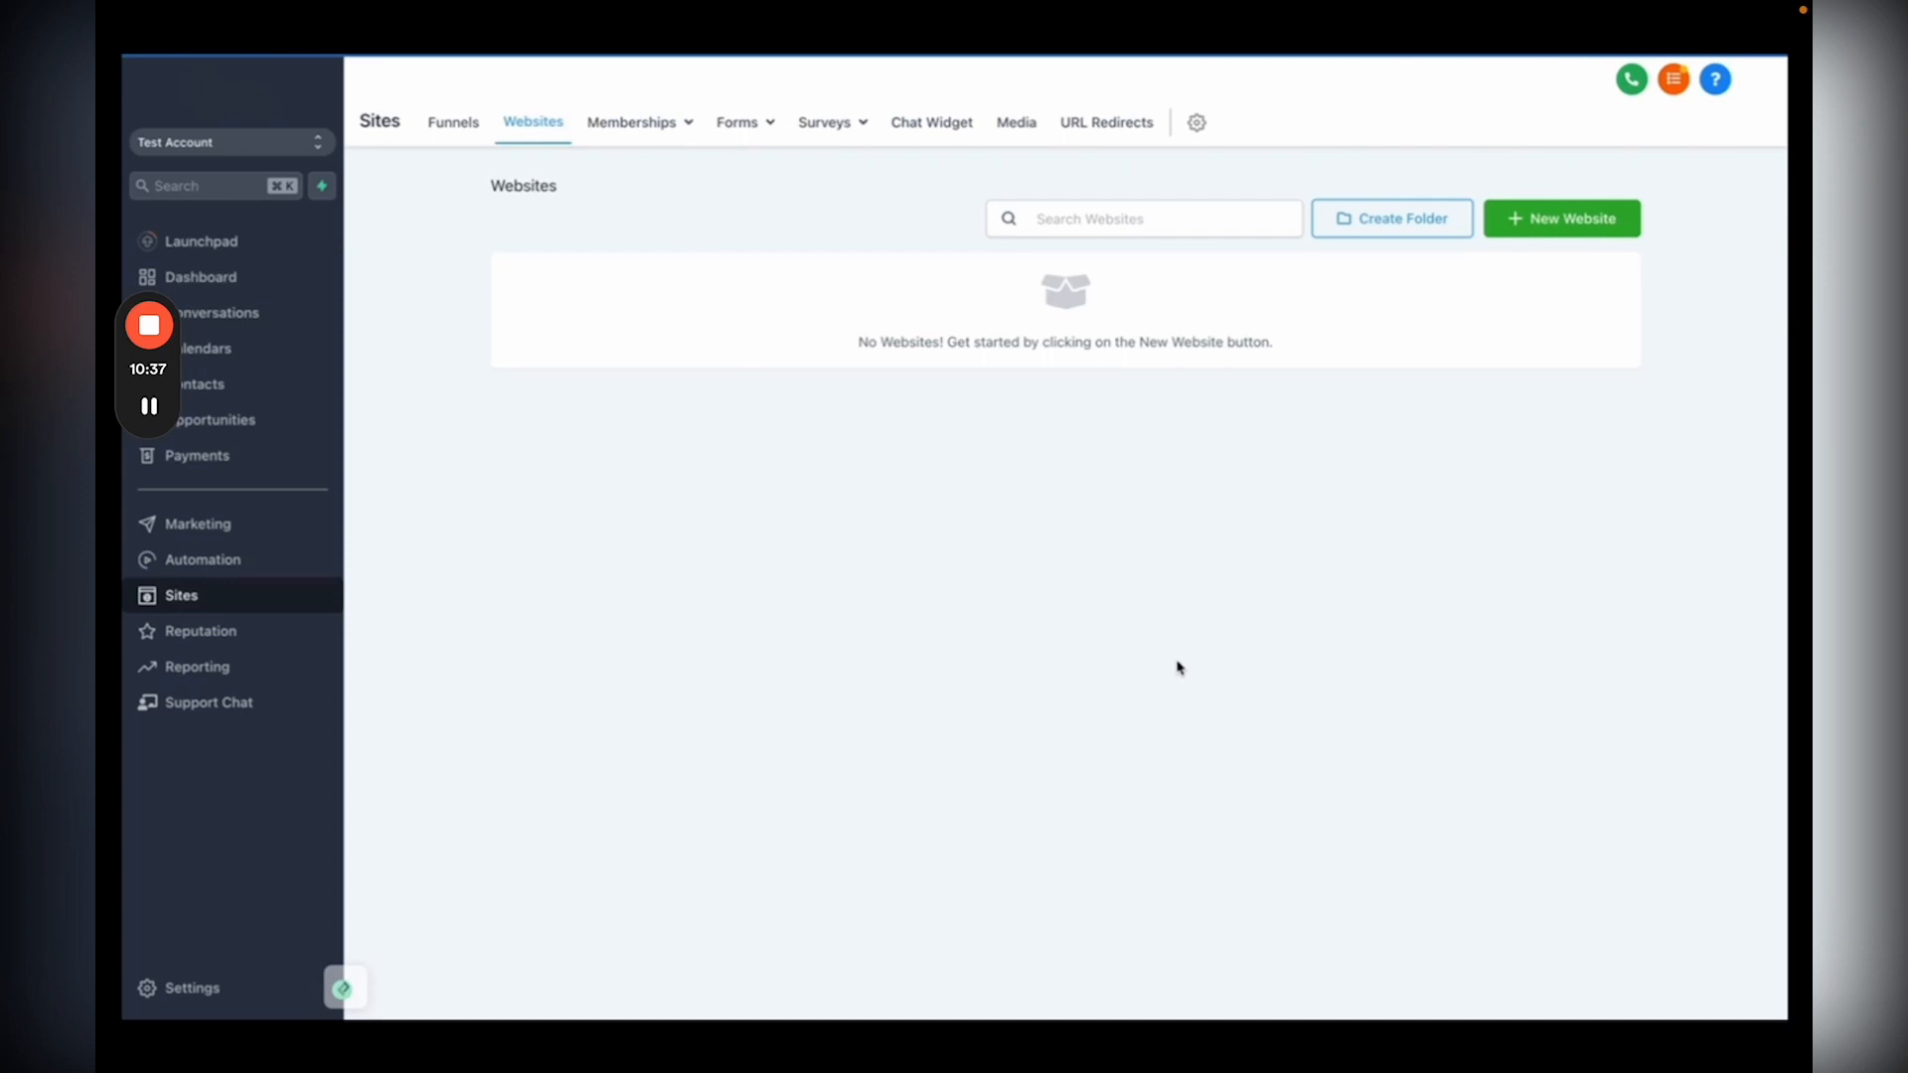
pyautogui.click(1563, 223)
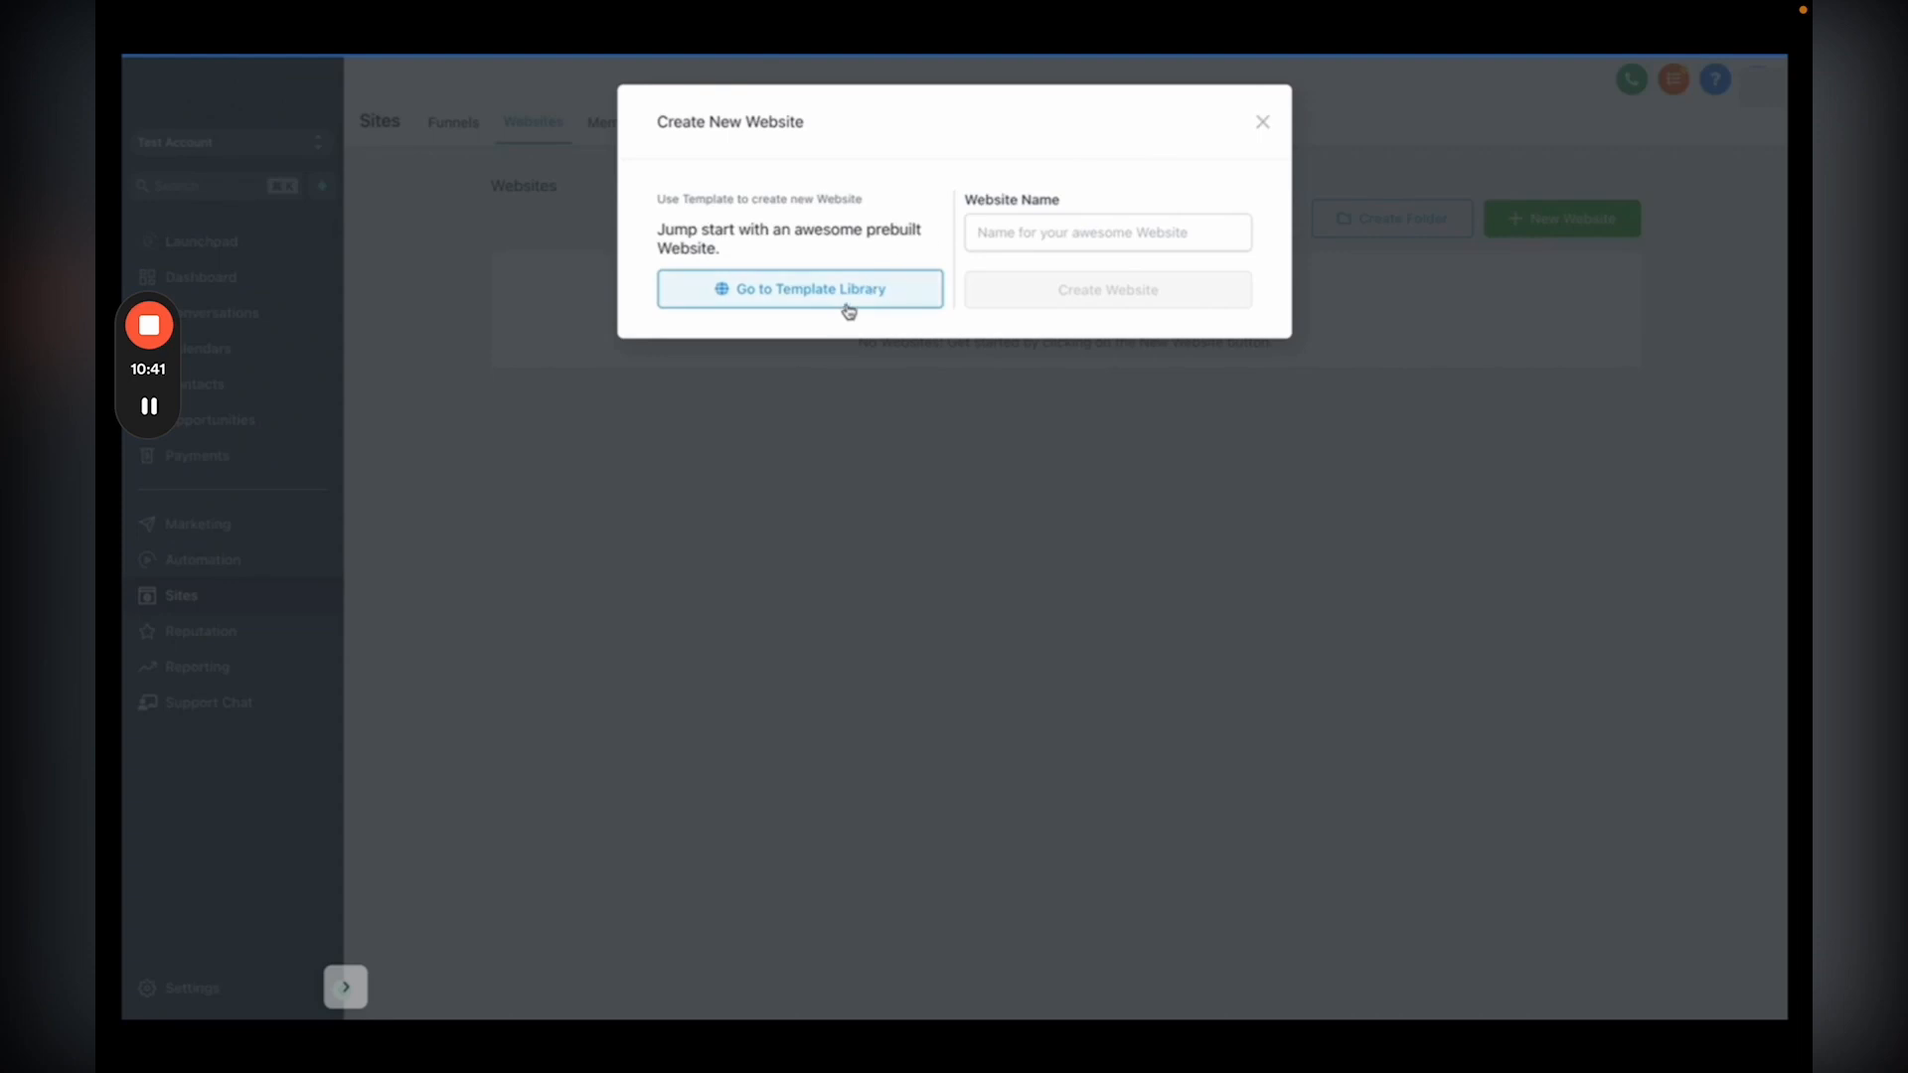
pyautogui.click(852, 305)
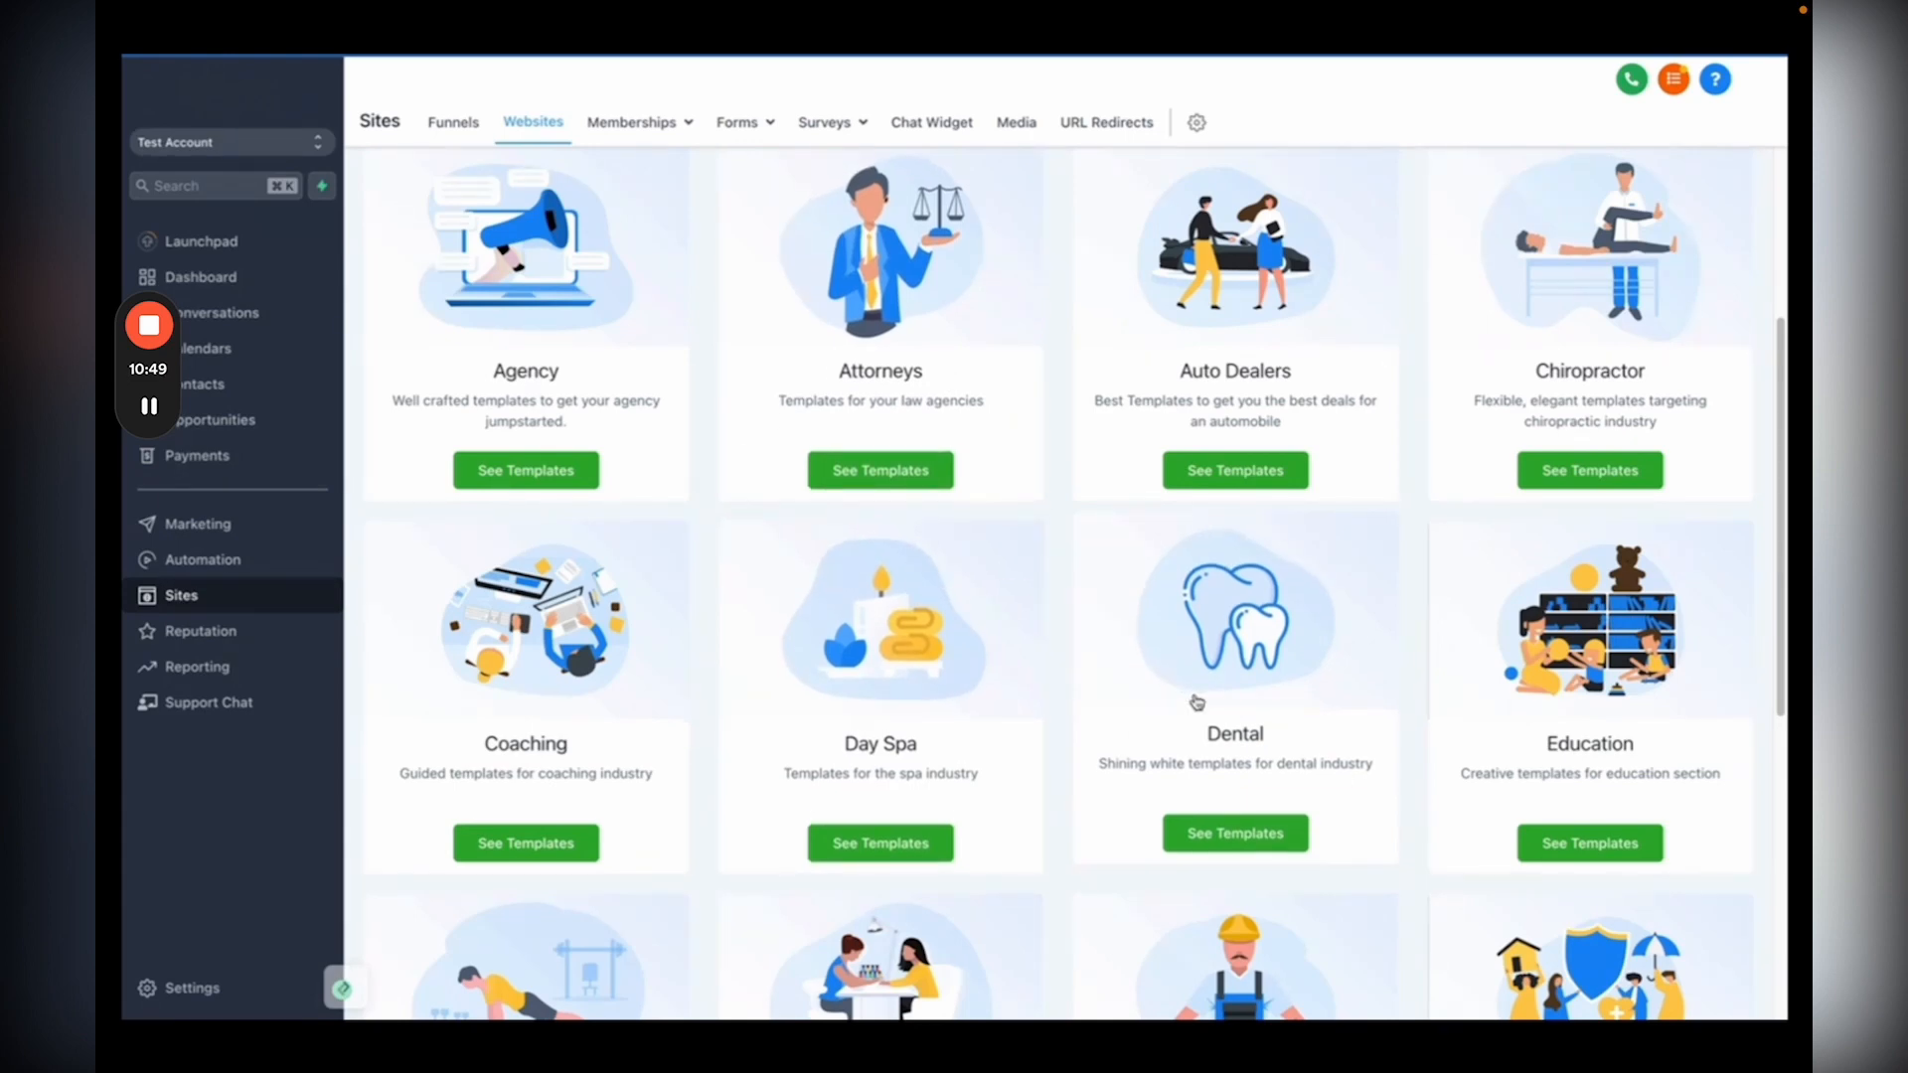
# Step: Preview the Coolio - HVAC template under Home Services, scrolling through it at full width
pyautogui.scroll(-4, 1196, 703)
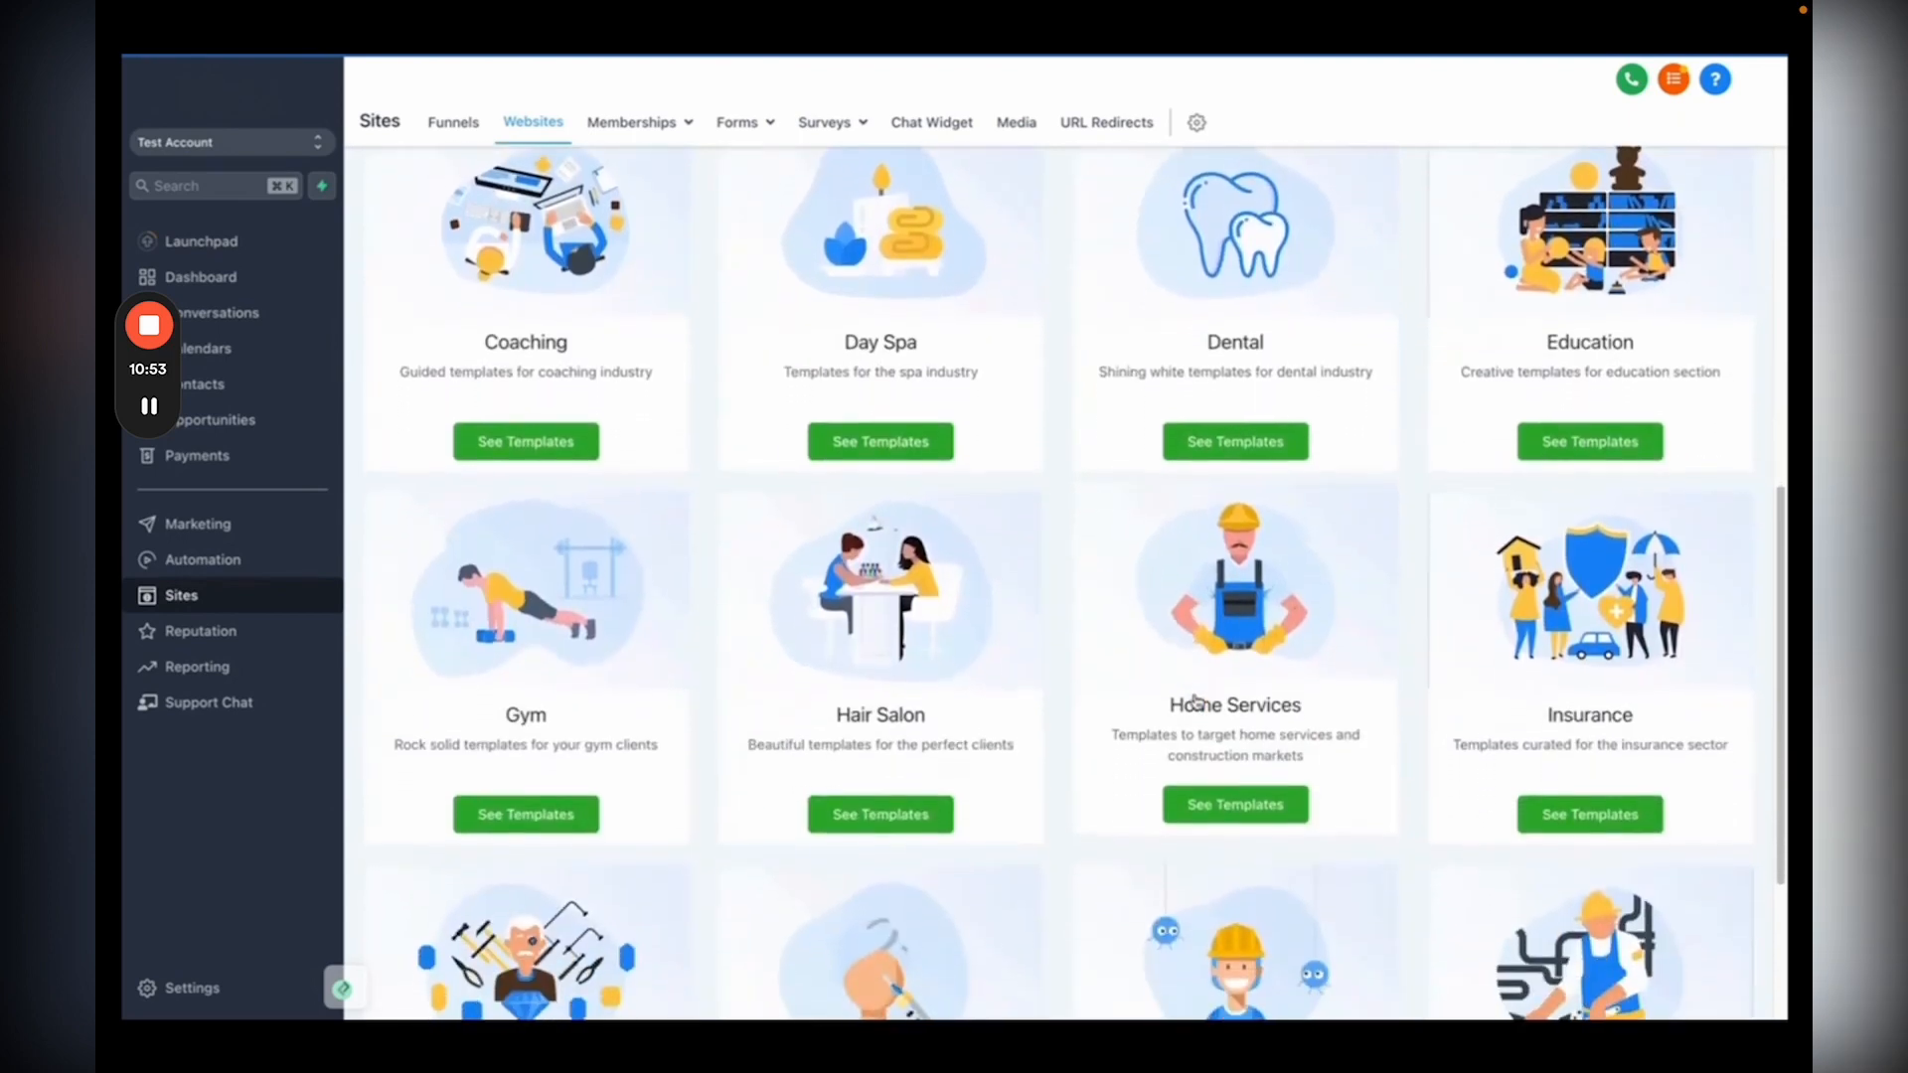
pyautogui.scroll(-2, 1197, 702)
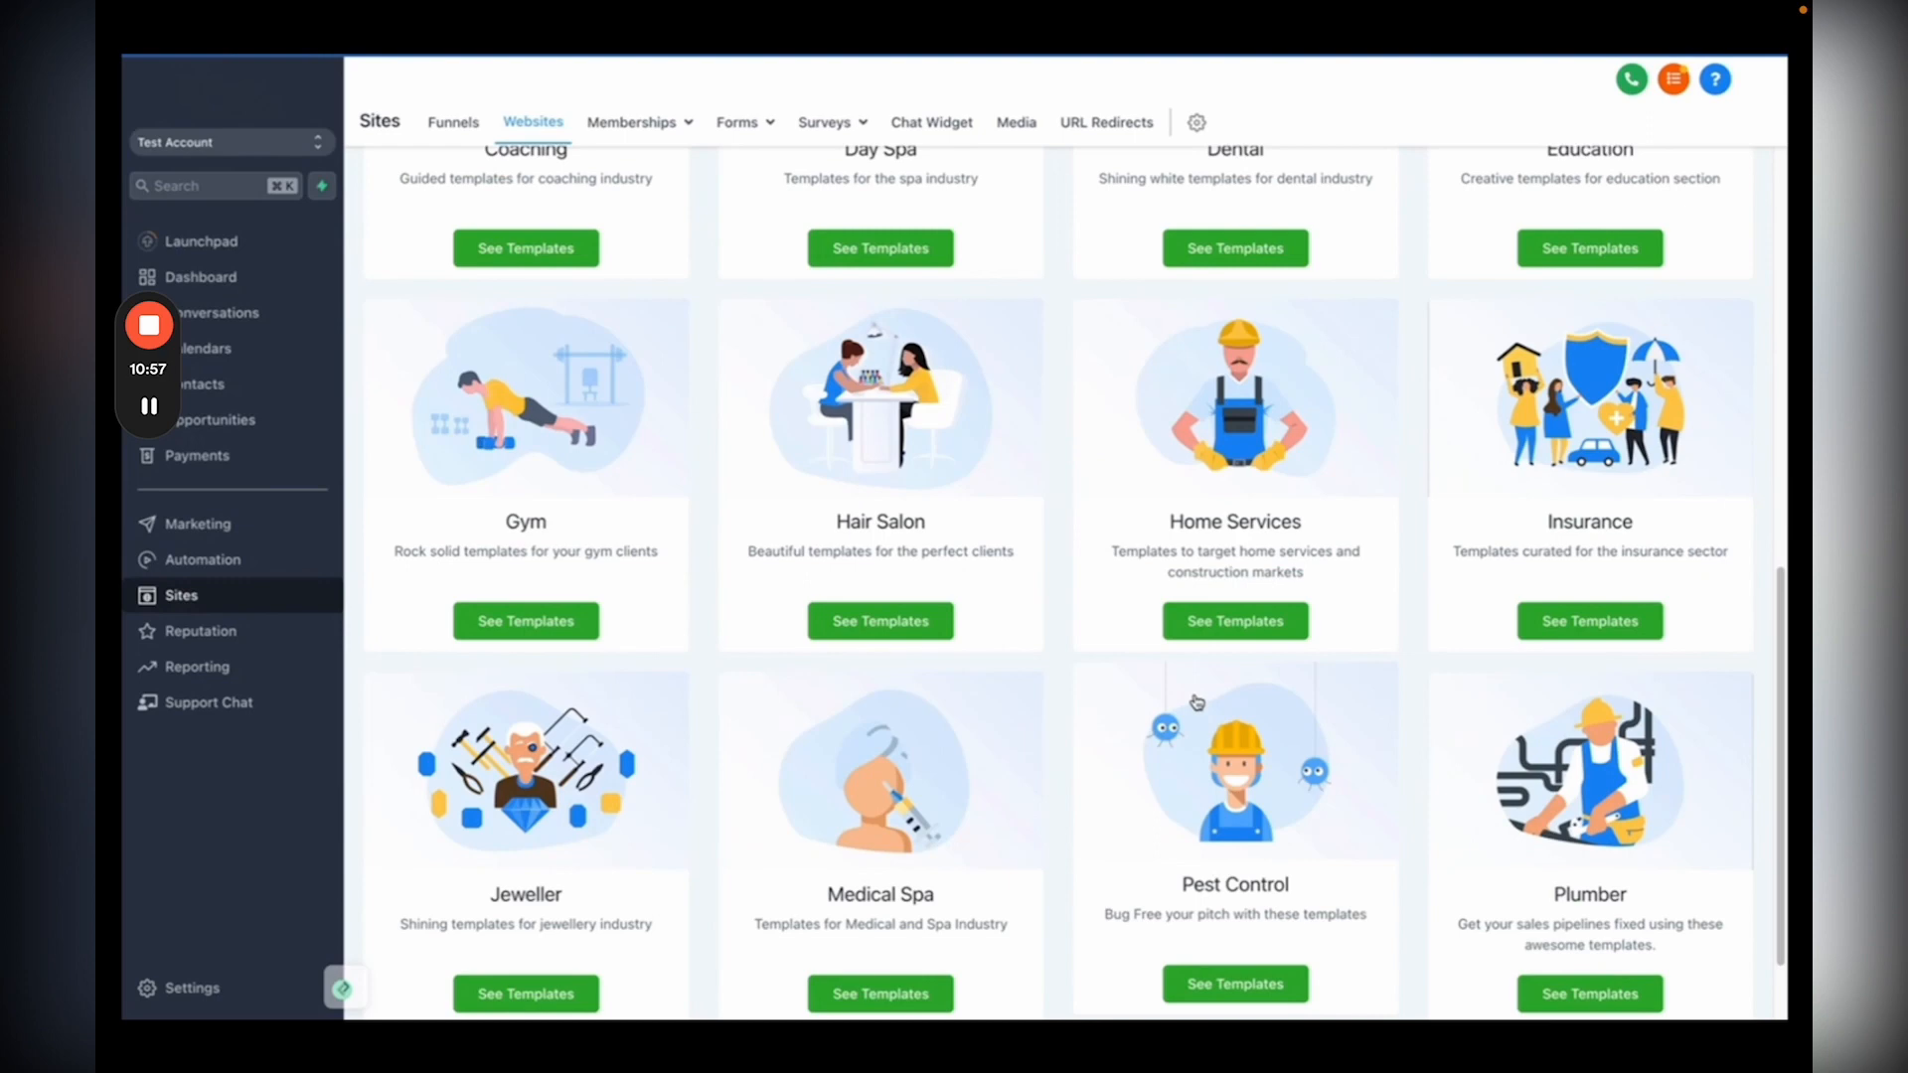
pyautogui.click(1177, 545)
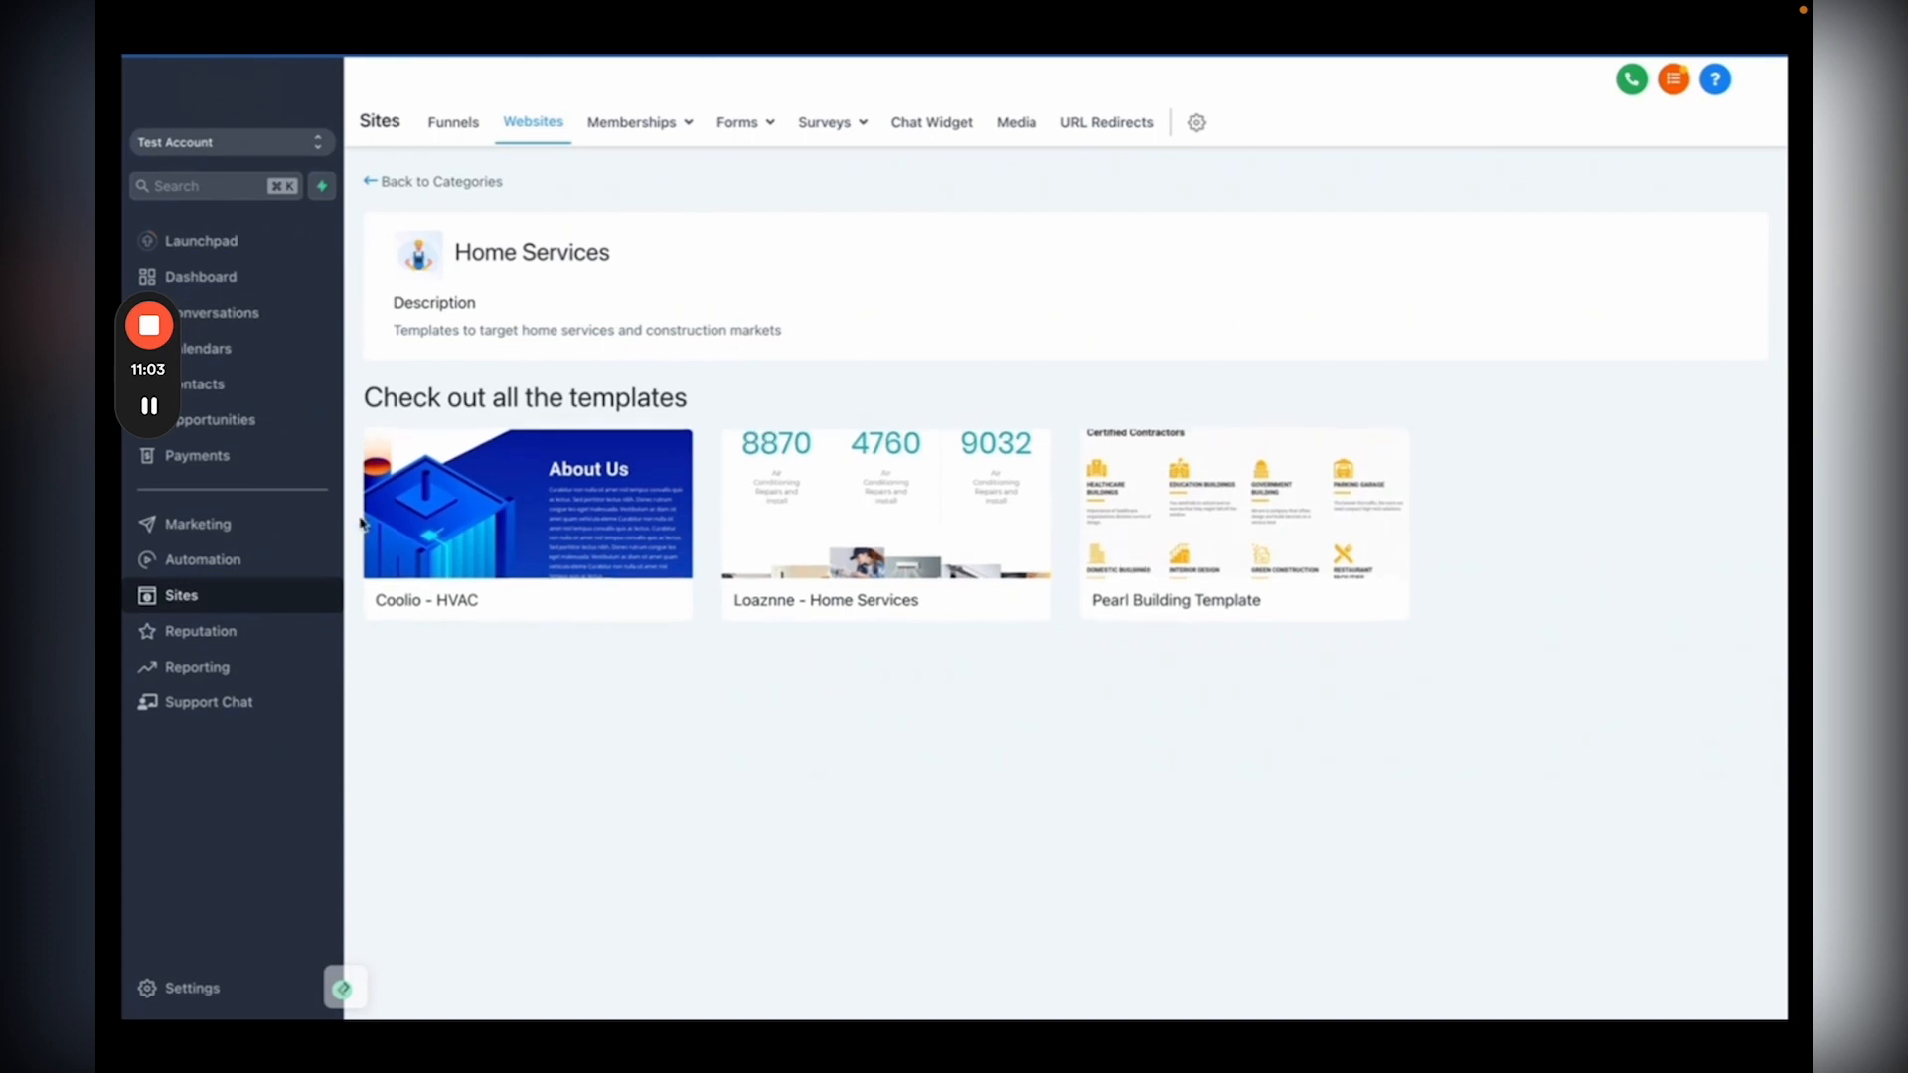
pyautogui.click(429, 518)
pyautogui.scroll(-2, 864, 655)
pyautogui.scroll(-5, 863, 656)
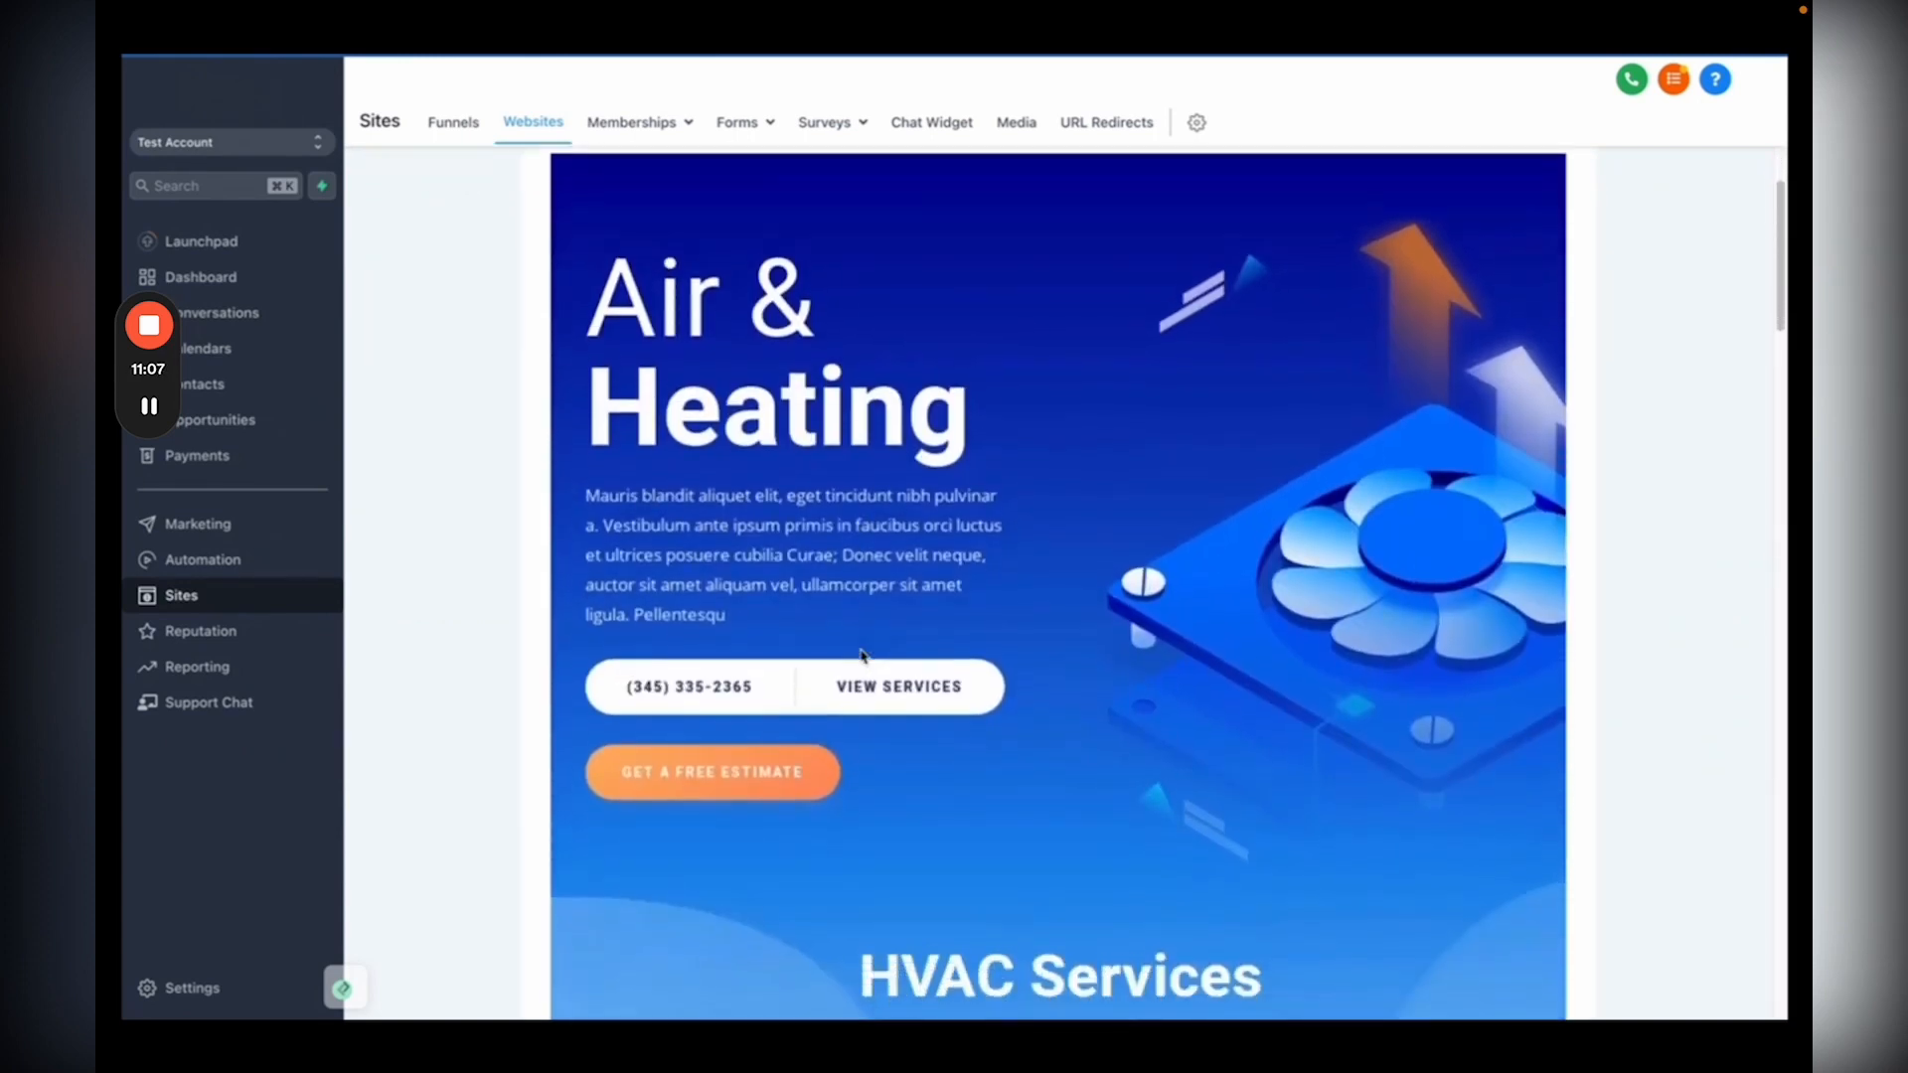
pyautogui.scroll(-3, 864, 656)
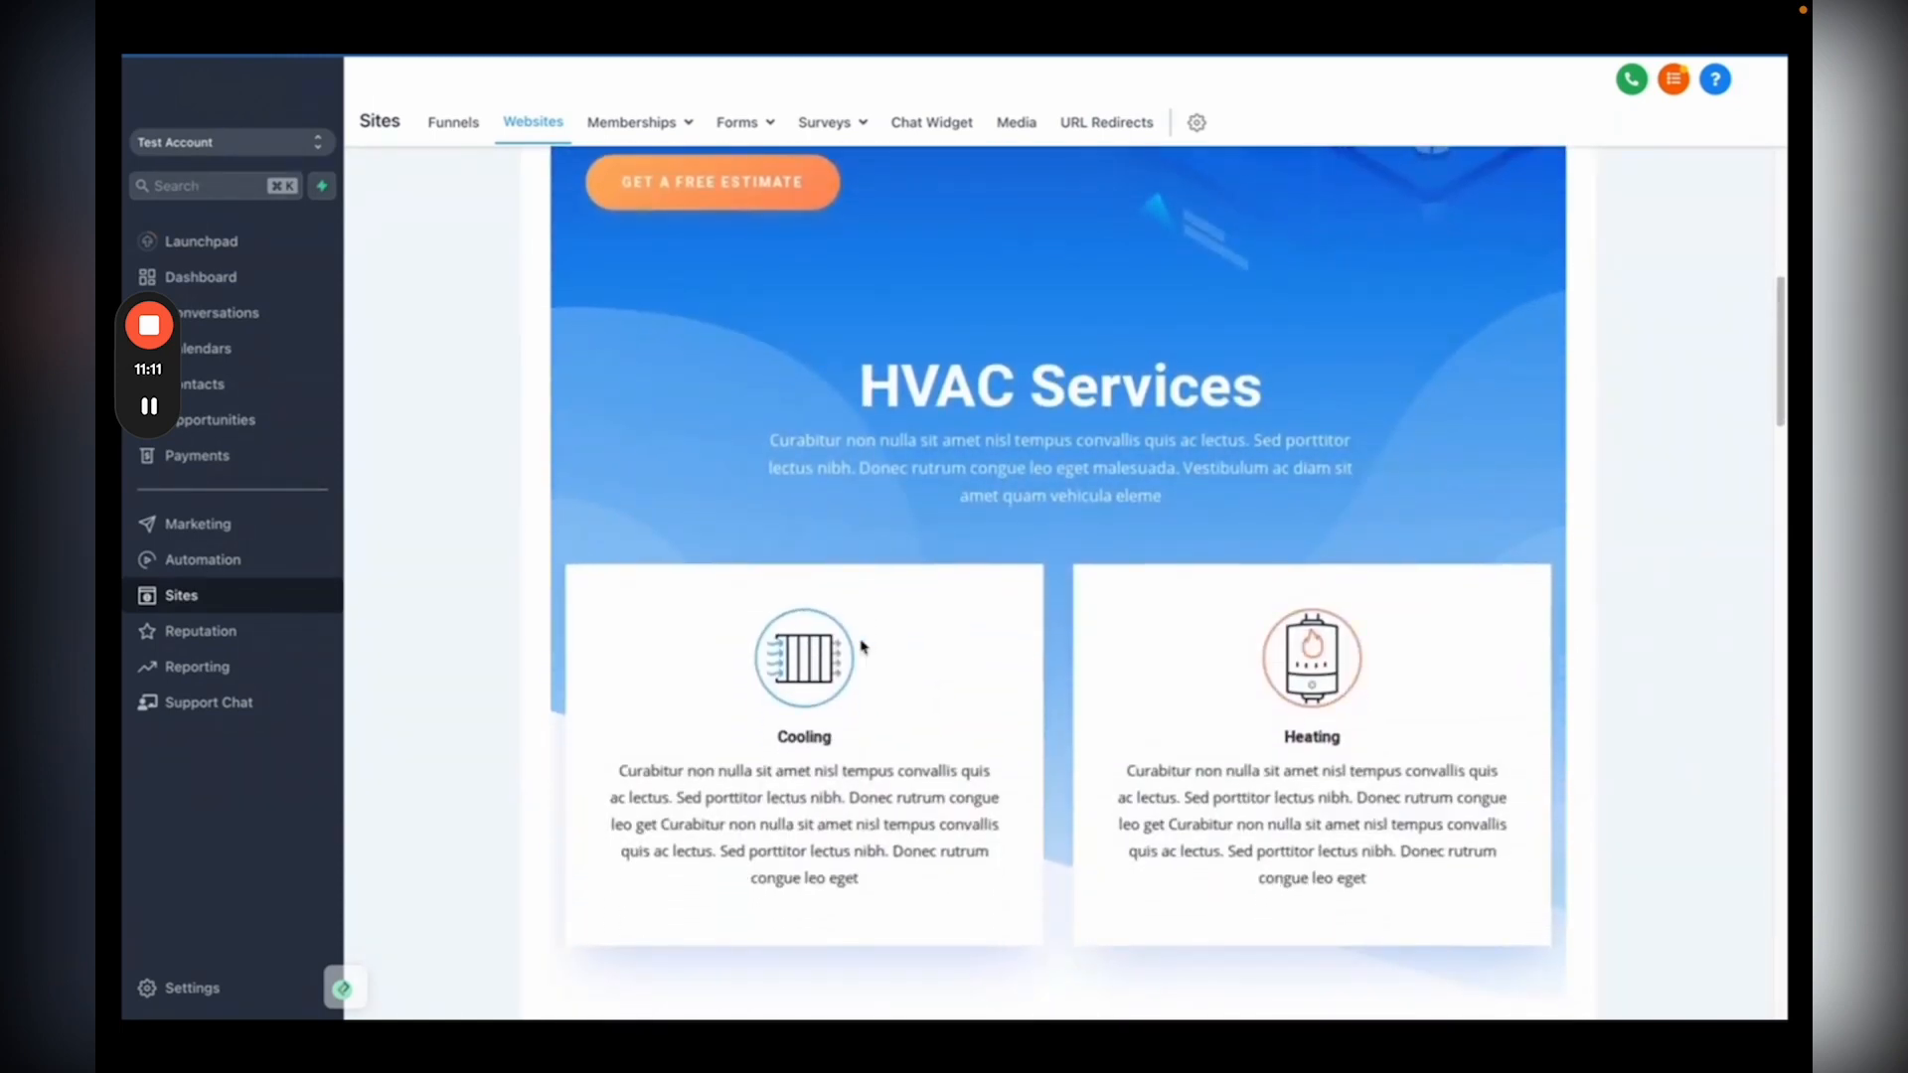
pyautogui.scroll(-3, 864, 647)
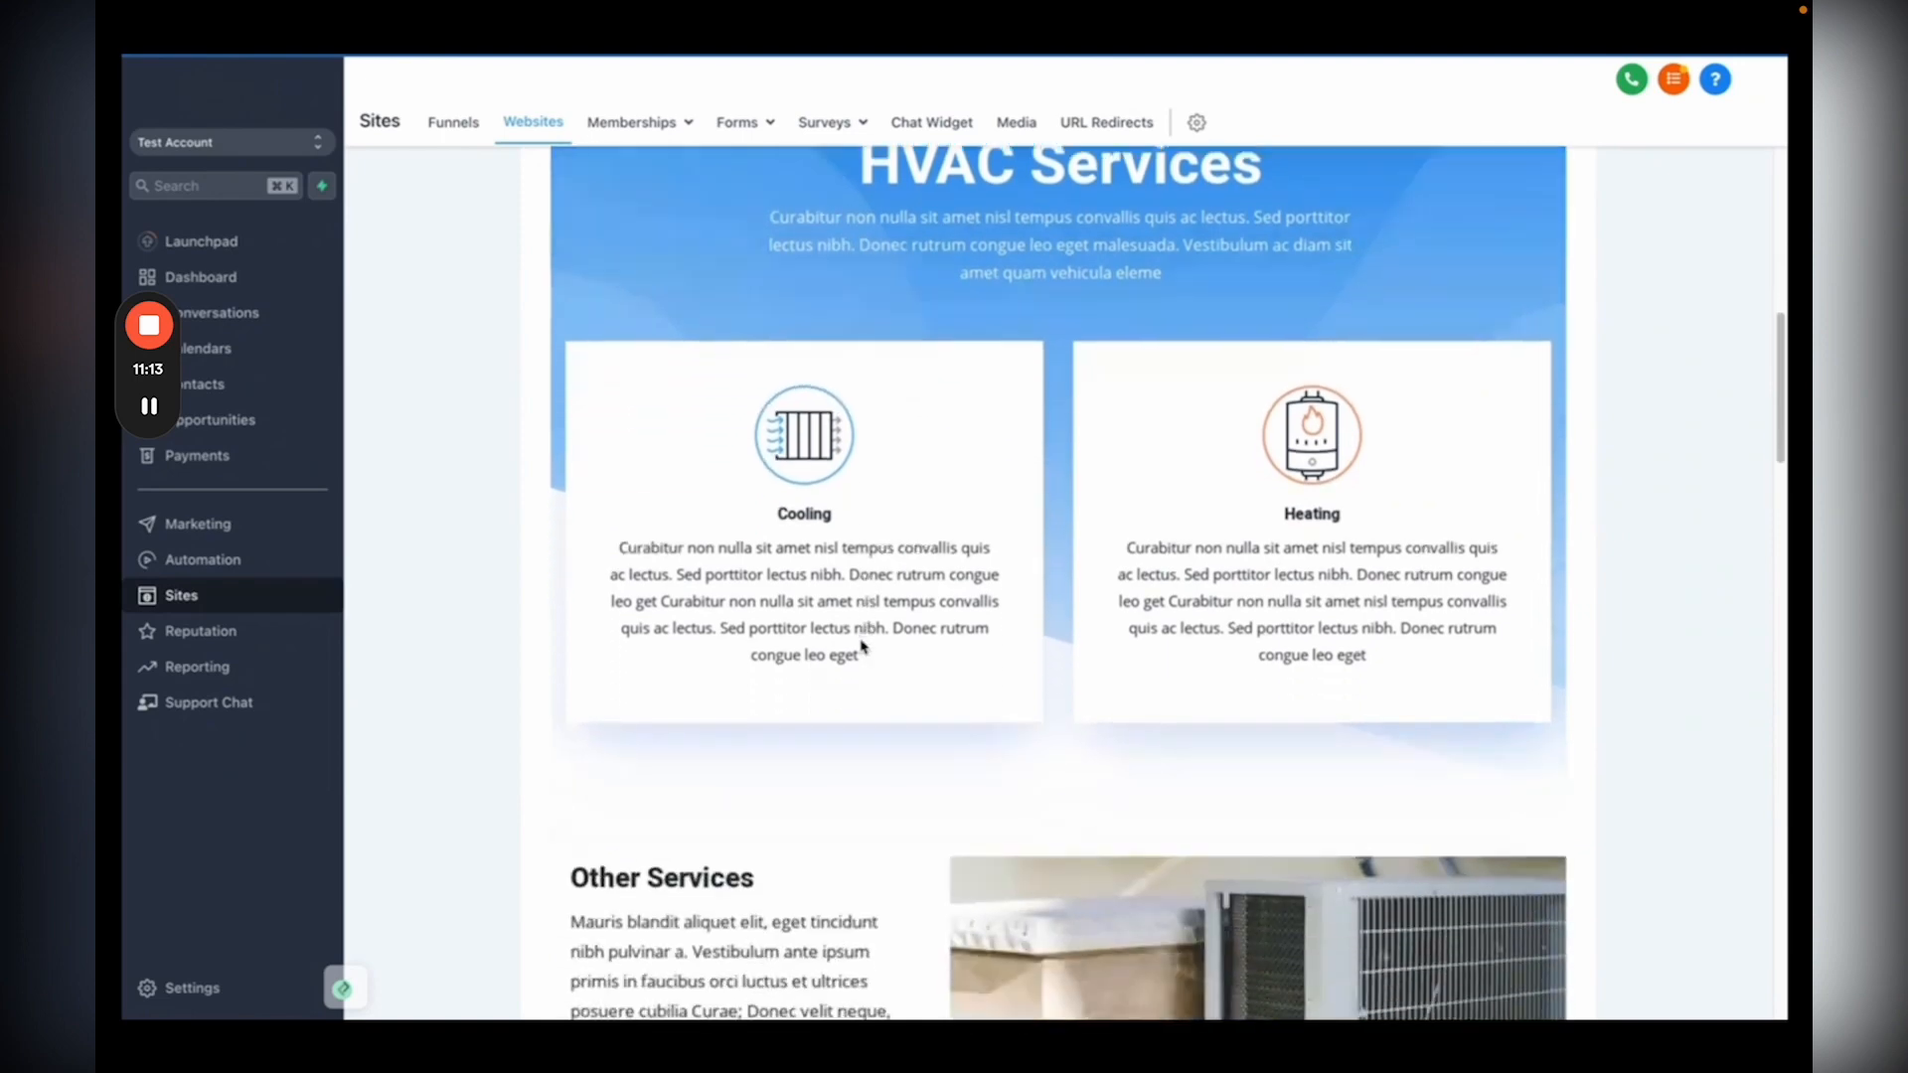
pyautogui.scroll(-3, 863, 647)
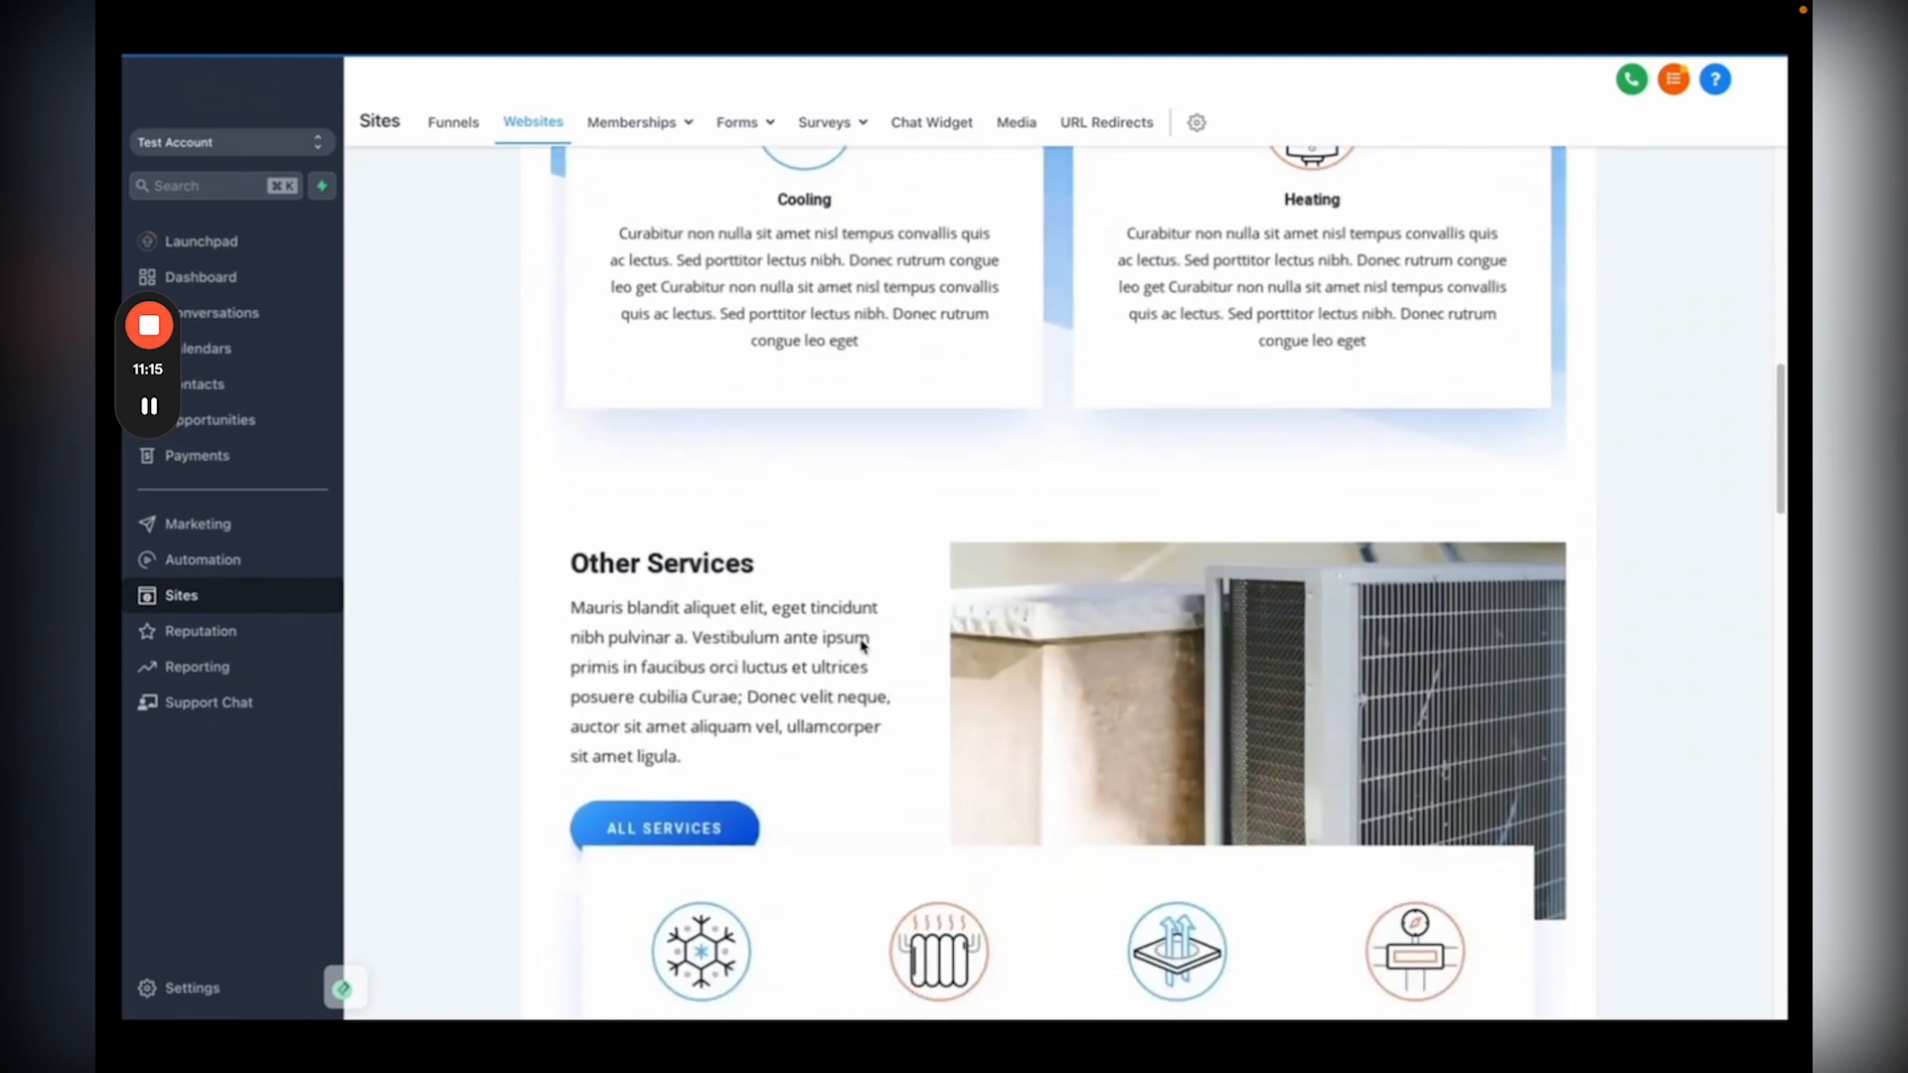
pyautogui.scroll(-3, 864, 647)
pyautogui.hotkey('ctrl', 'Tab')
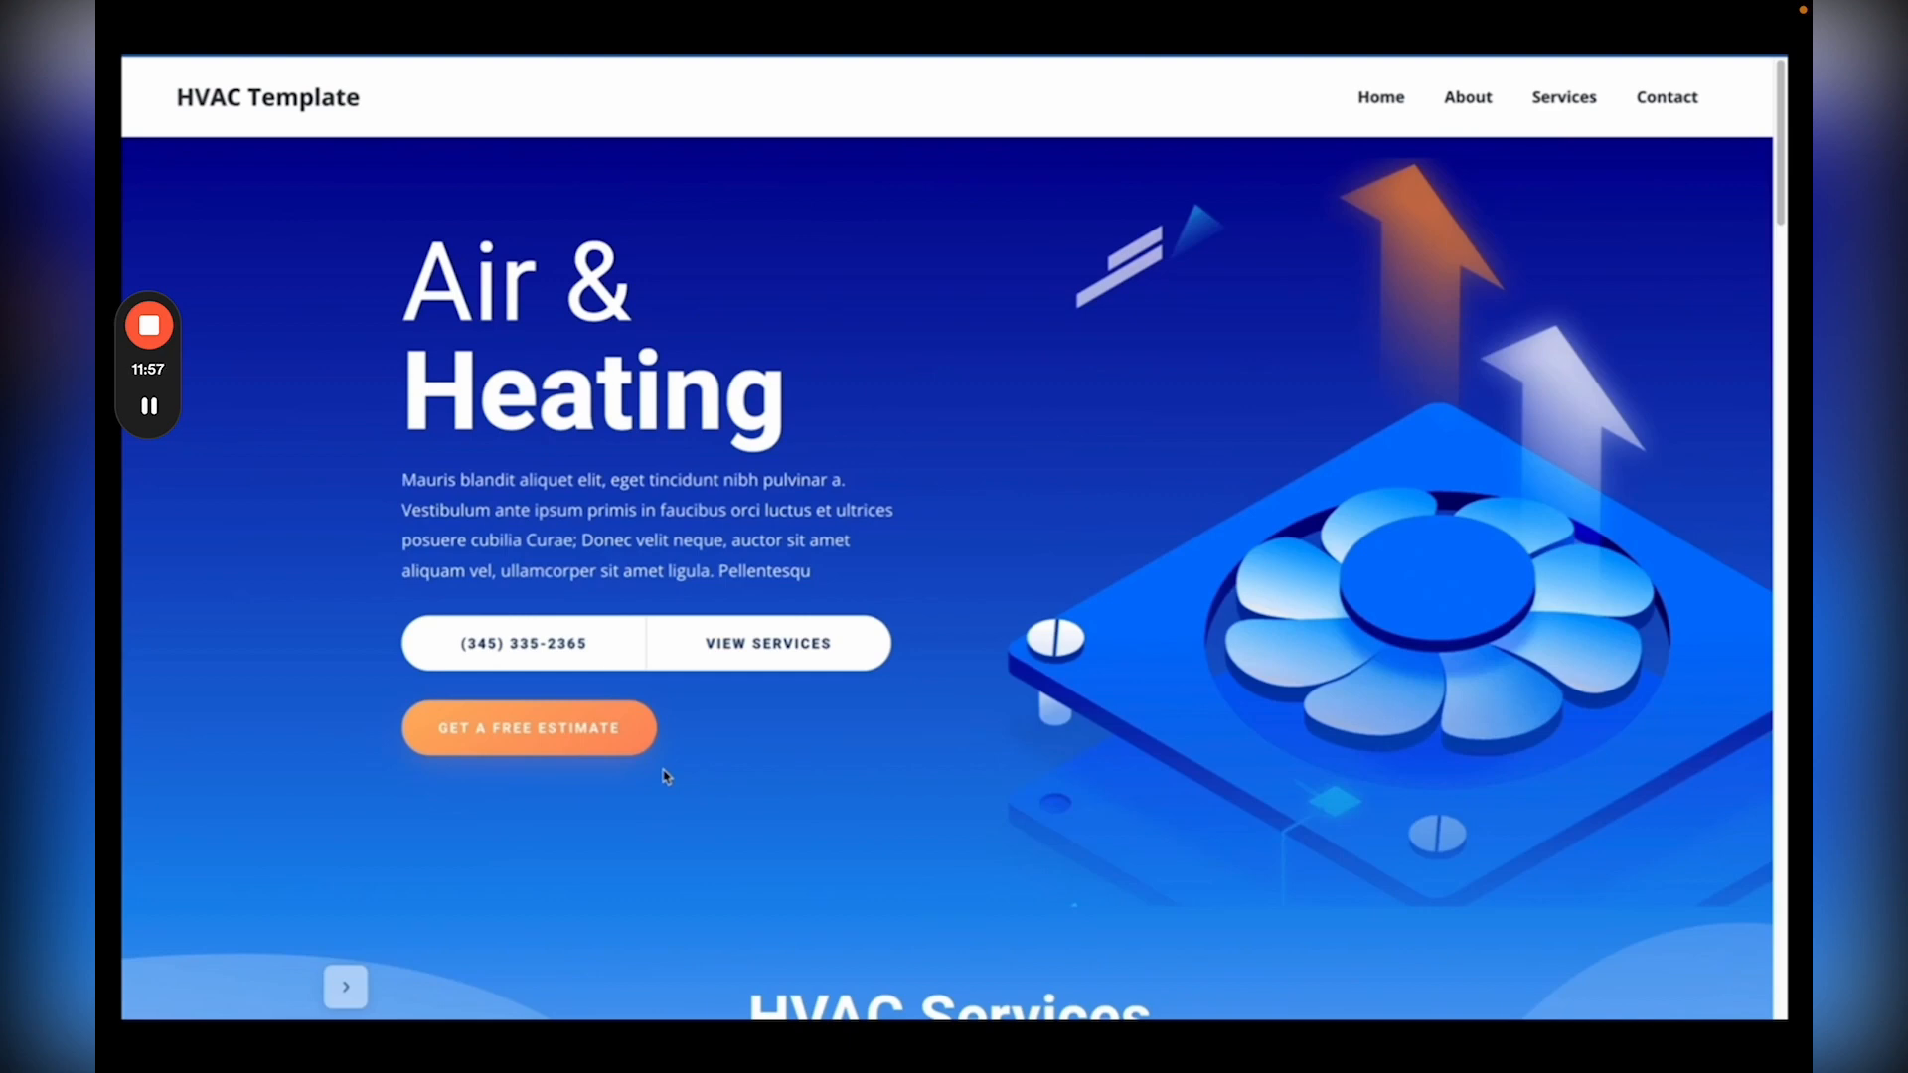
# Step: Close the HVAC template preview to get back to the template categories grid
pyautogui.press('super+w')
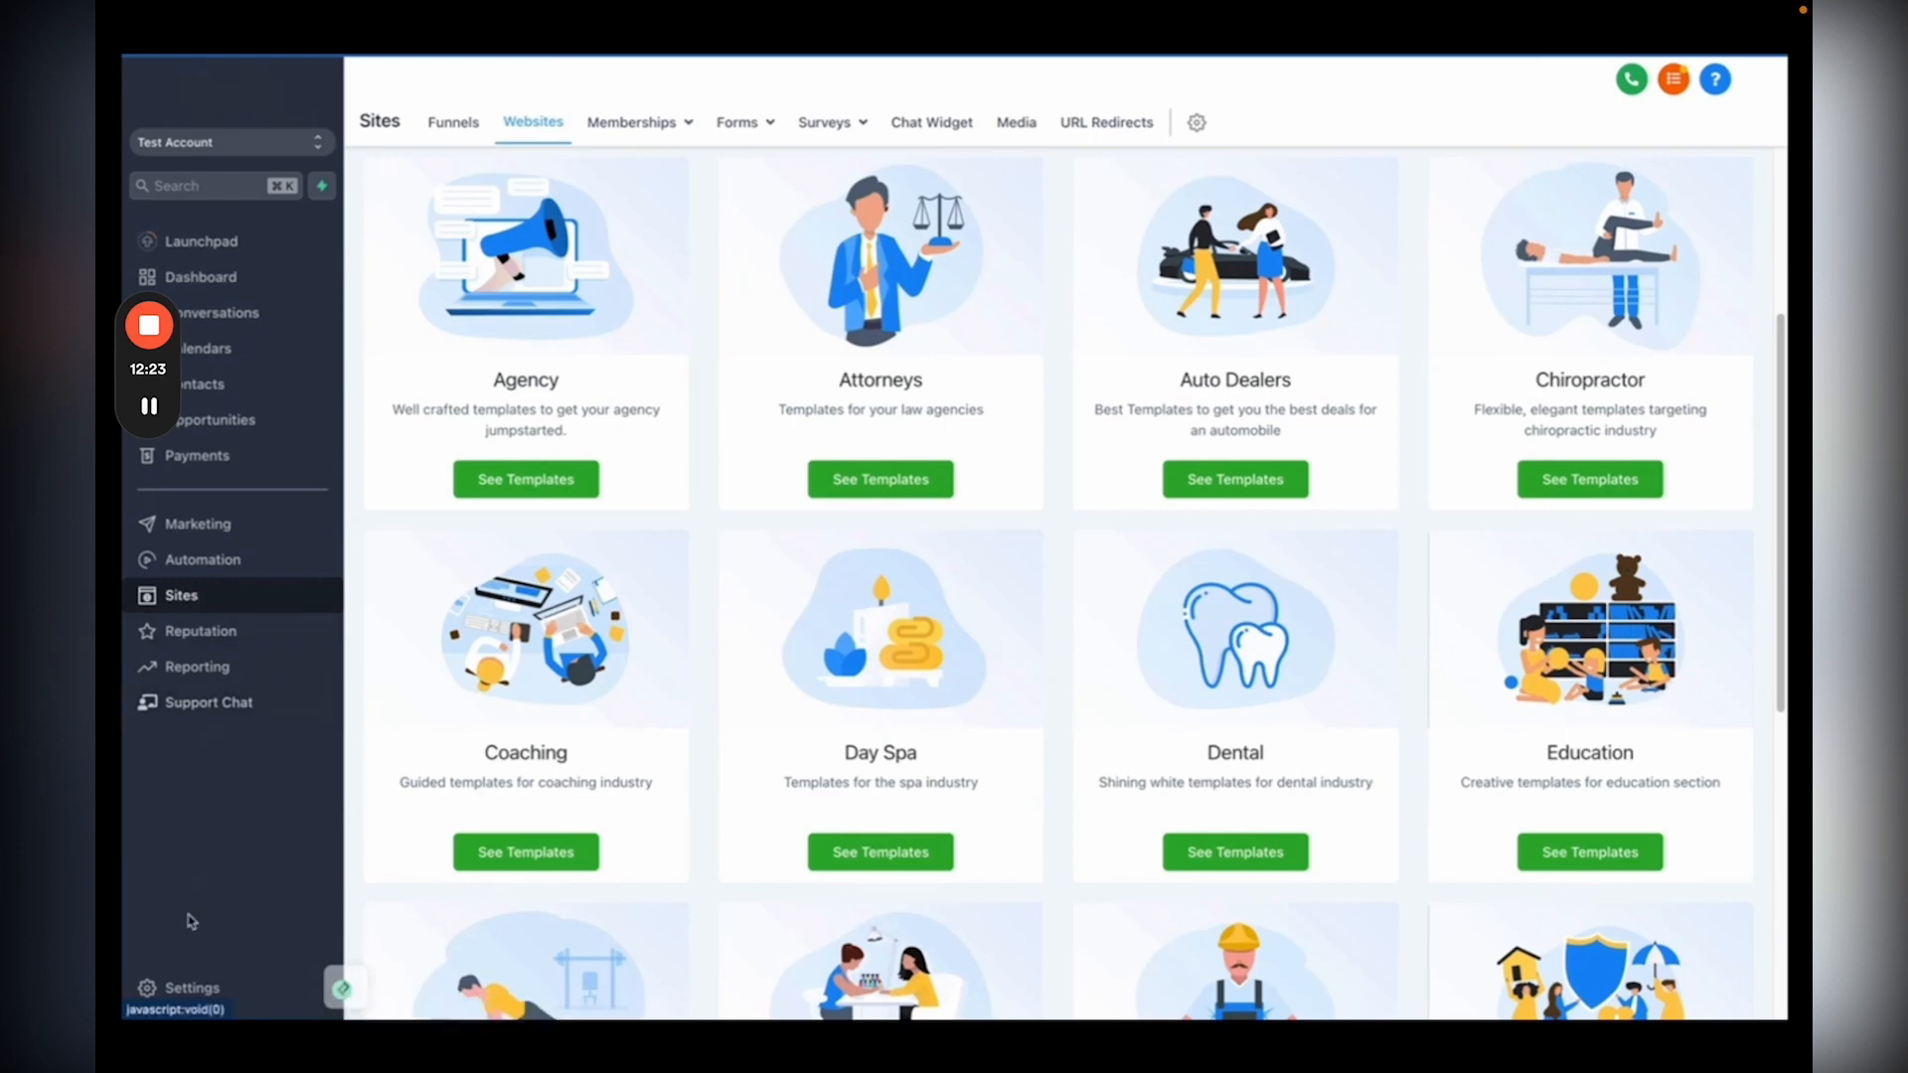
# Step: Go to Settings and view the empty Domains page
pyautogui.click(192, 986)
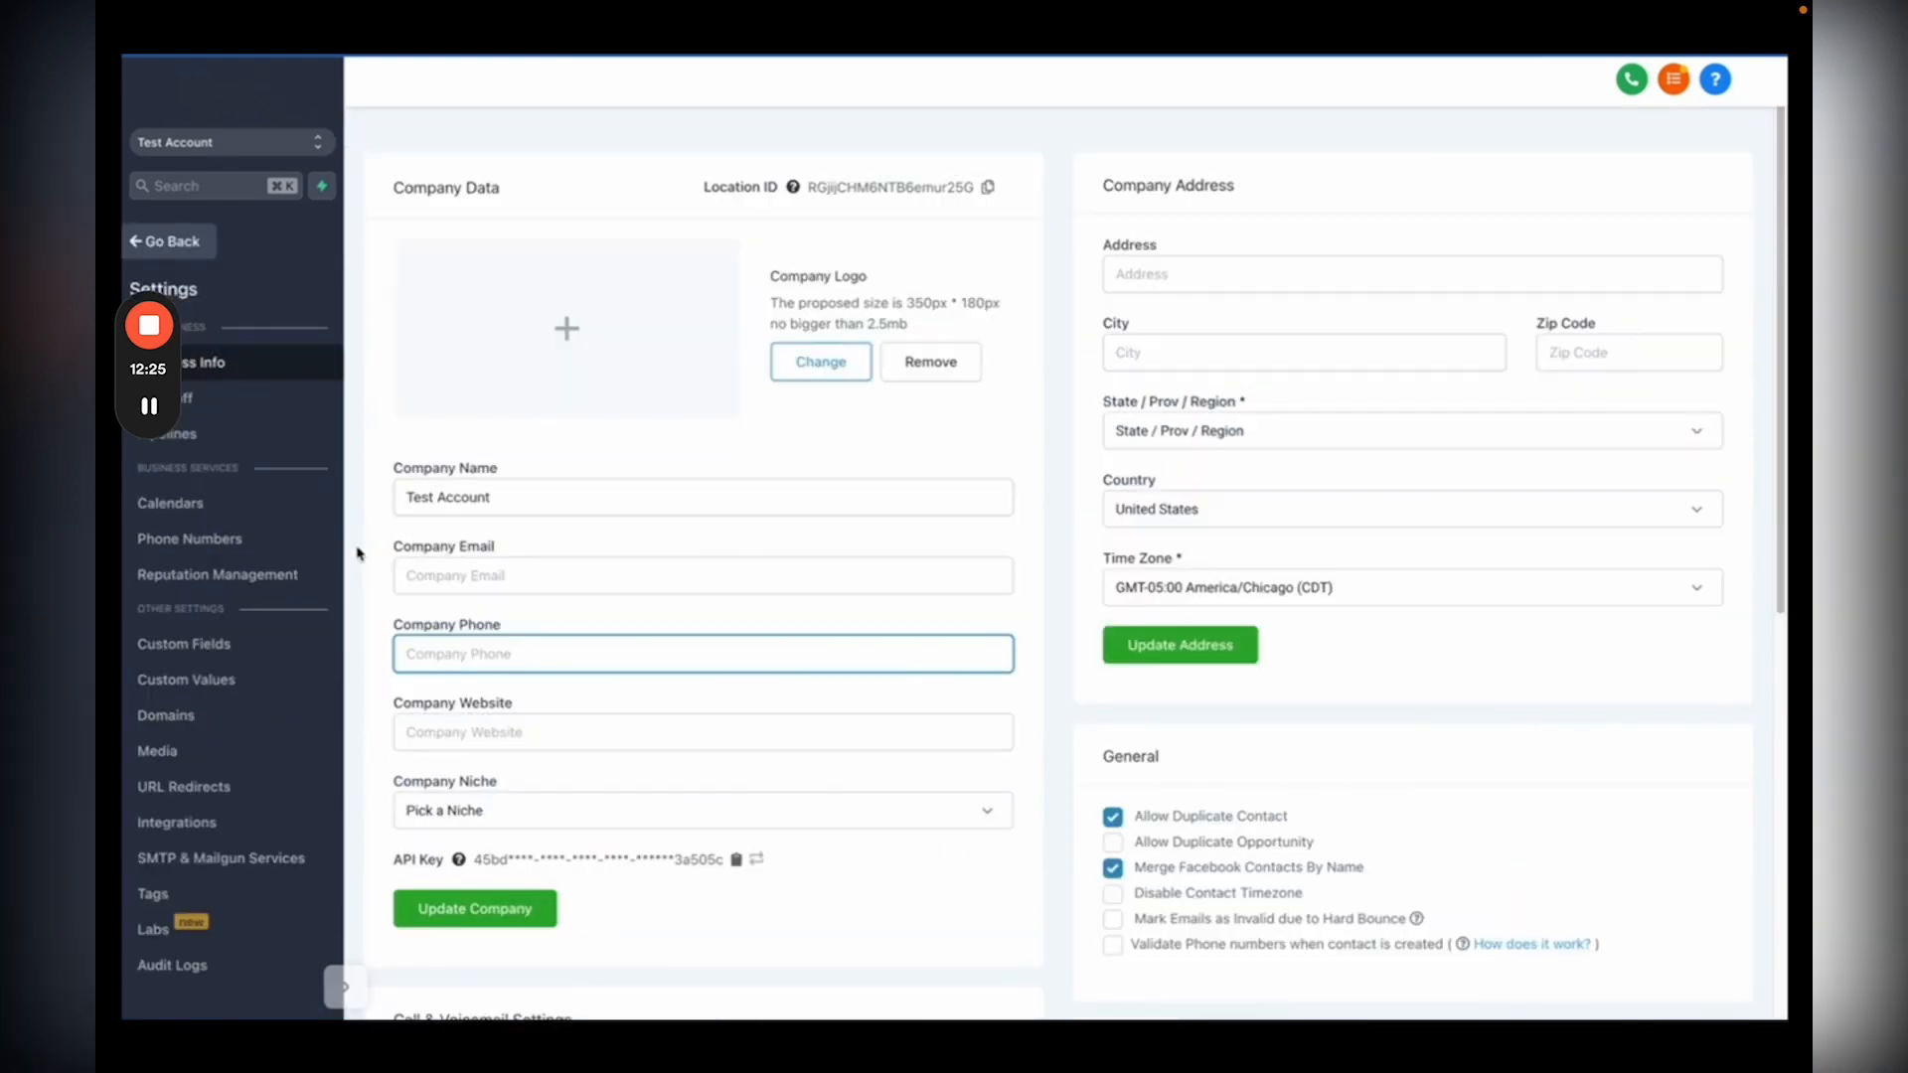
pyautogui.click(228, 718)
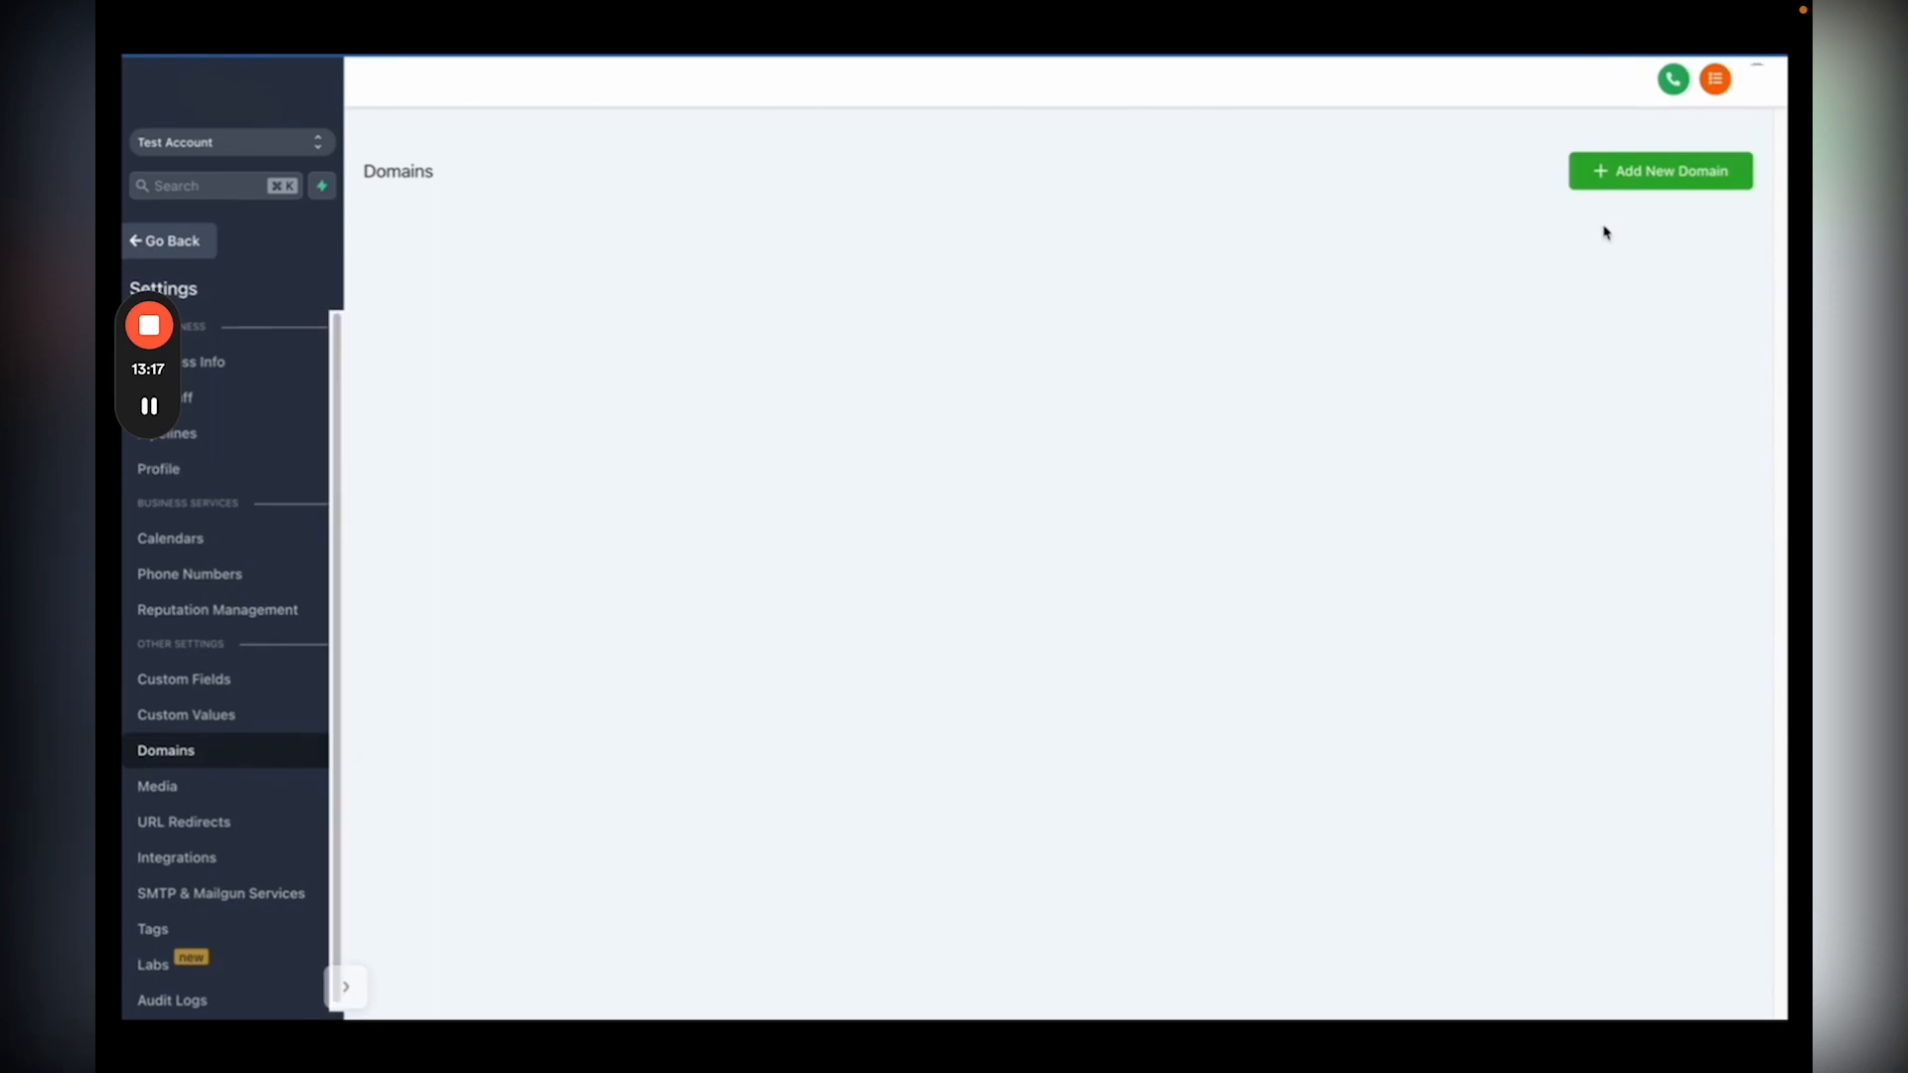
pyautogui.click(1646, 171)
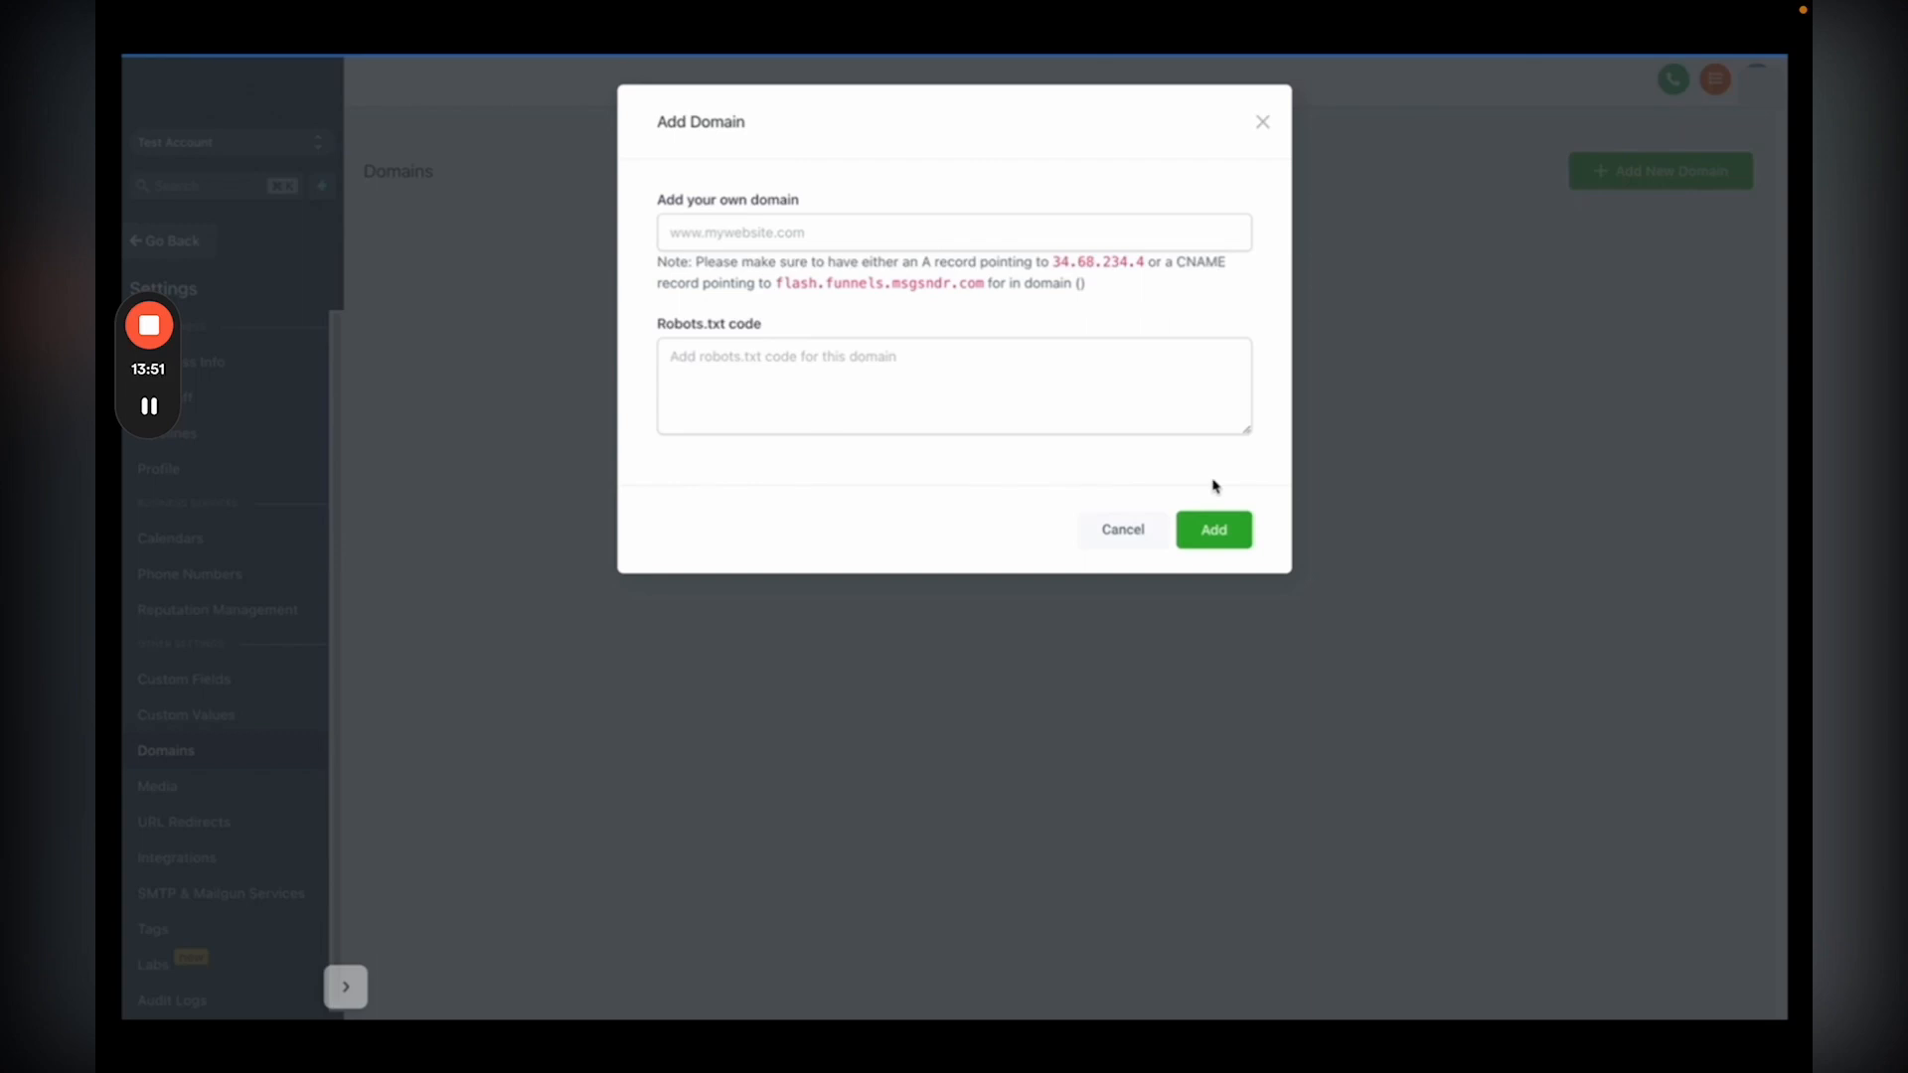
pyautogui.press('Escape')
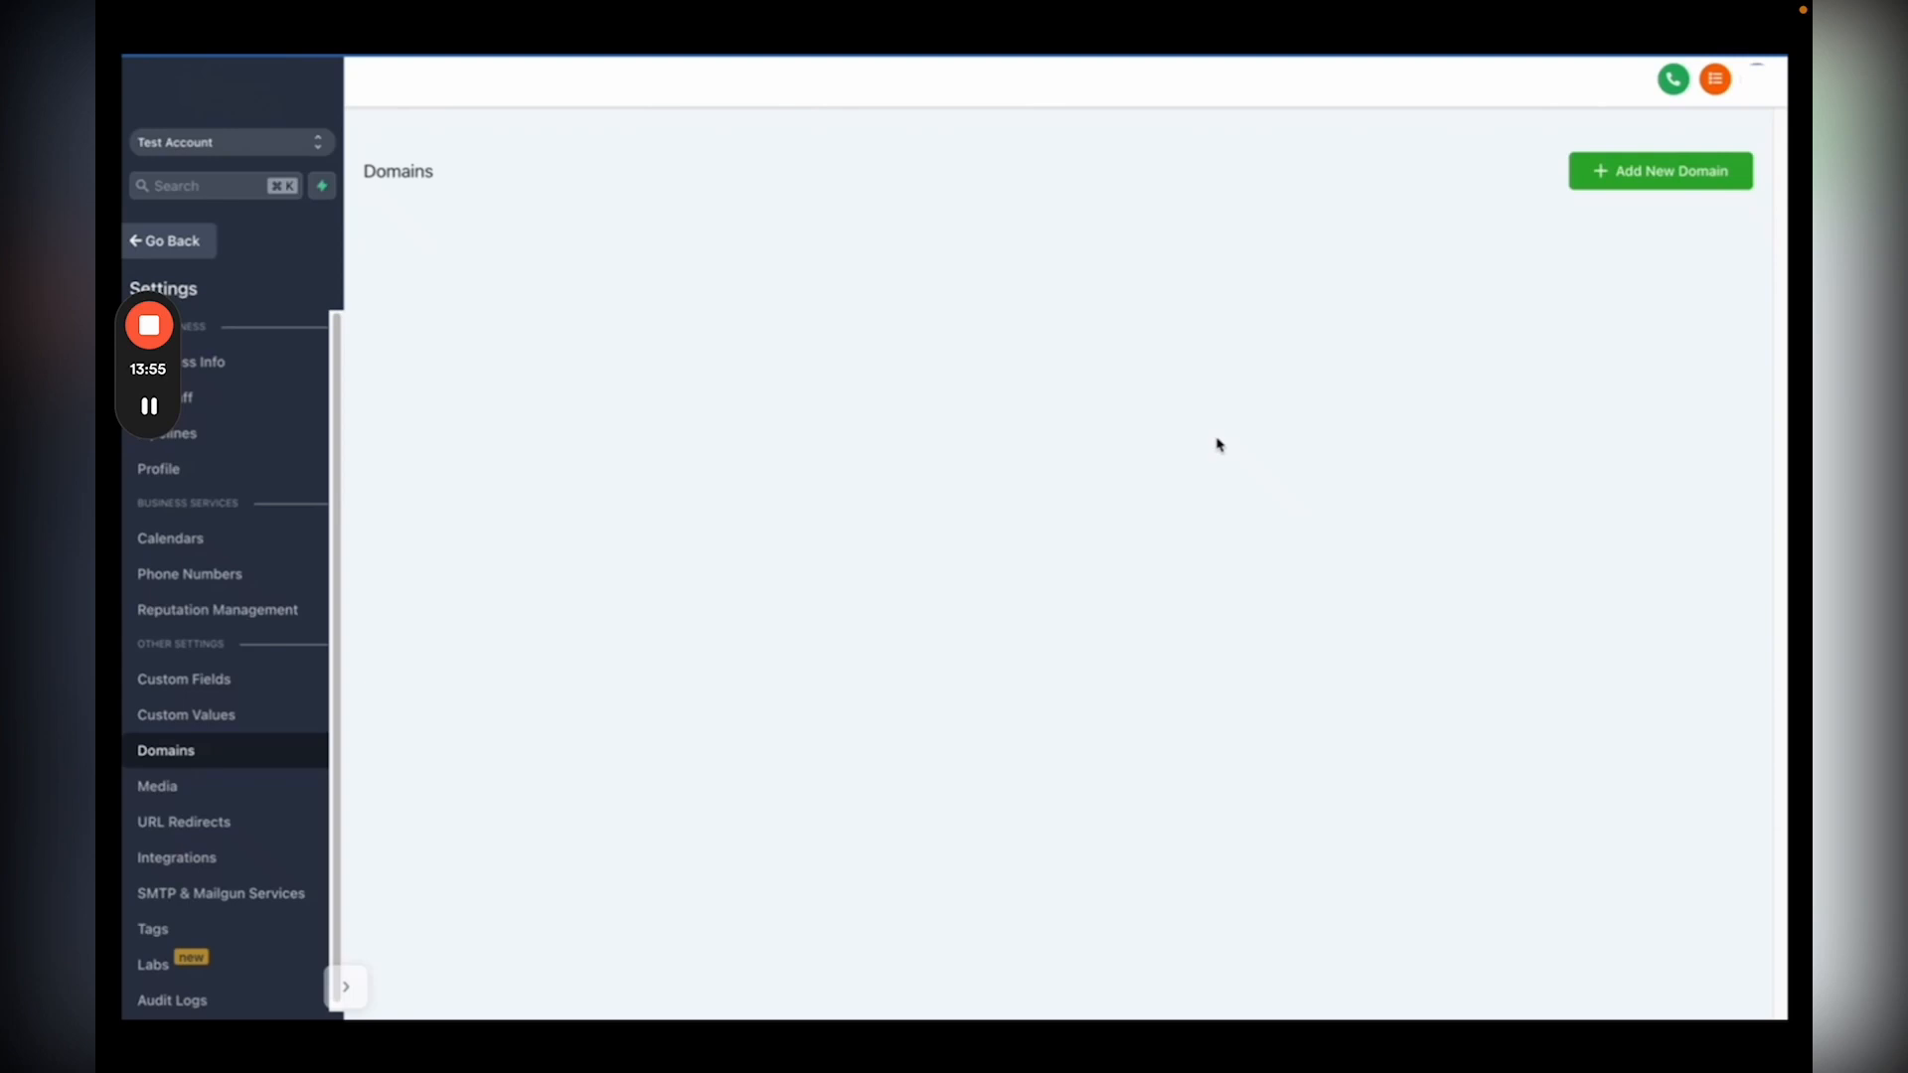
pyautogui.click(1154, 796)
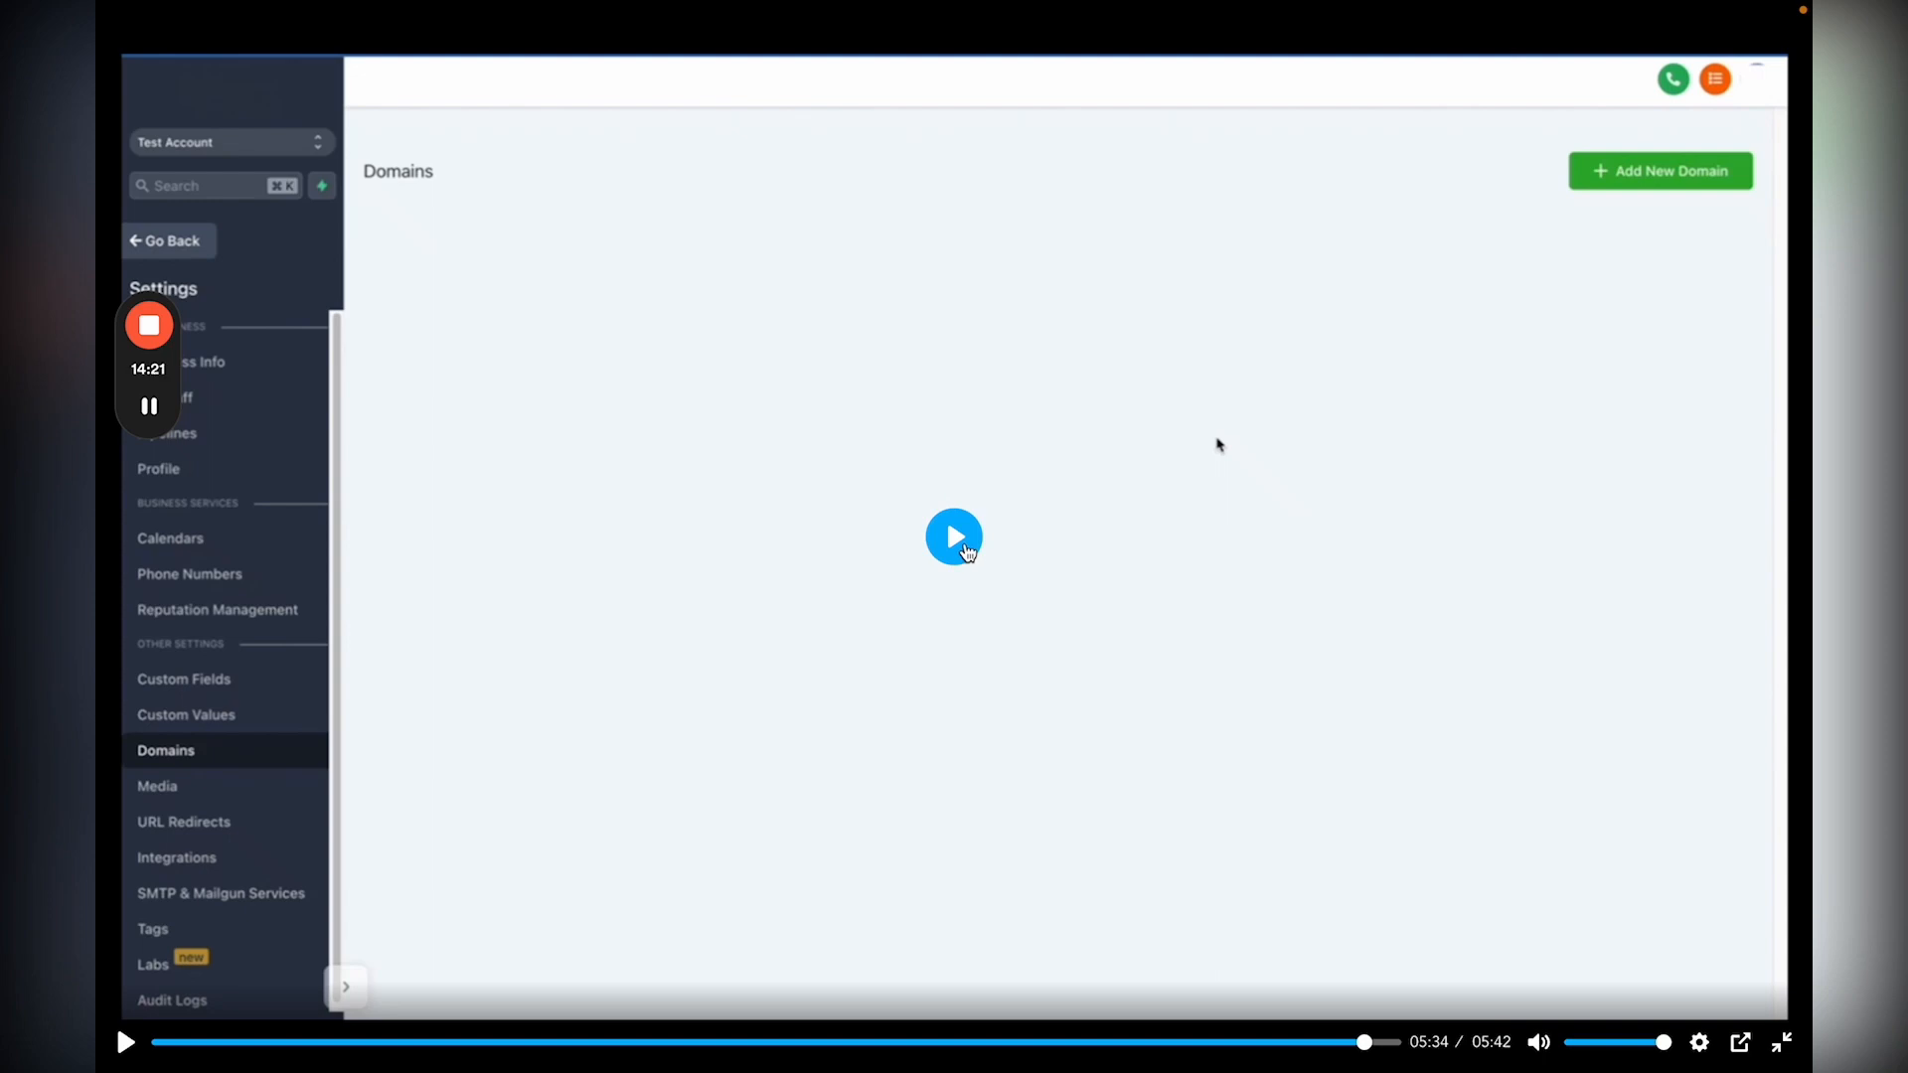
pyautogui.click(966, 553)
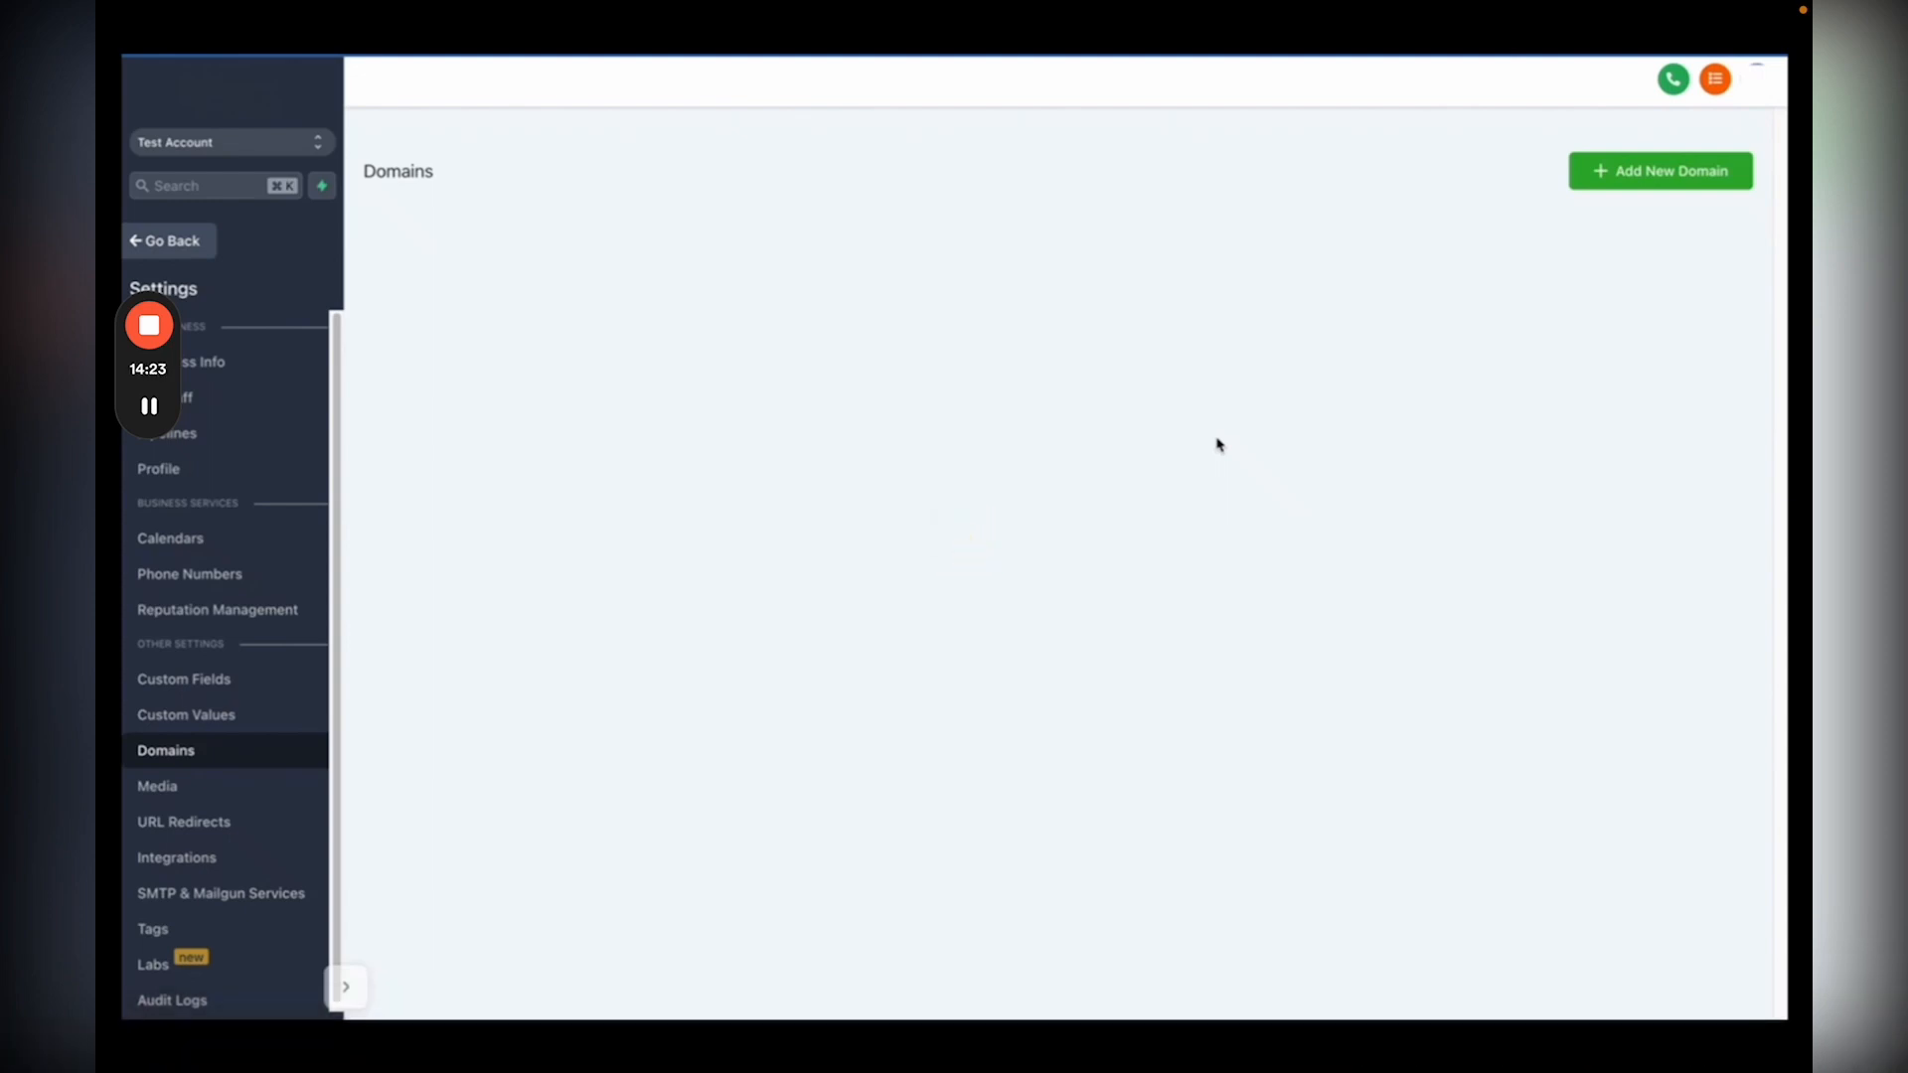
pyautogui.moveTo(1309, 850)
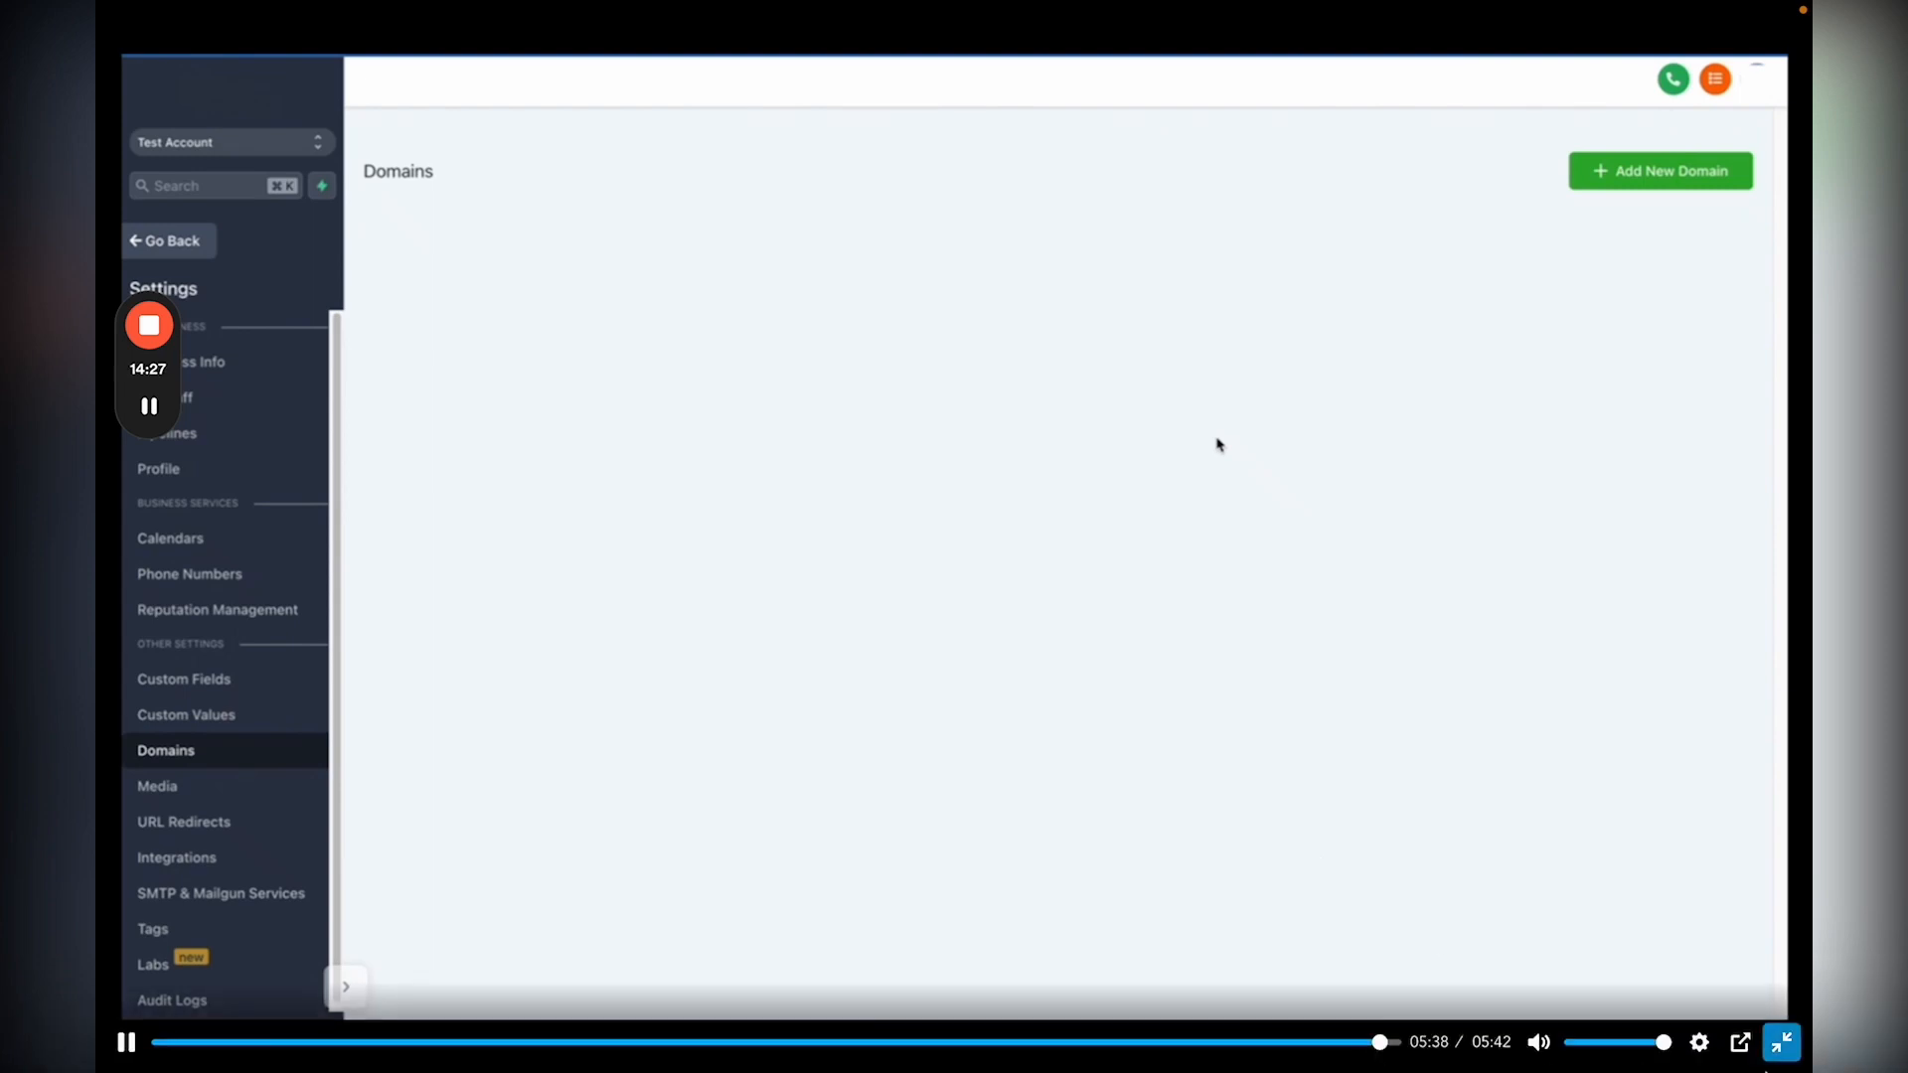
# Step: Leave the current full-screen video and play the 7:15 Automated Forms lesson video full screen
pyautogui.click(1779, 1044)
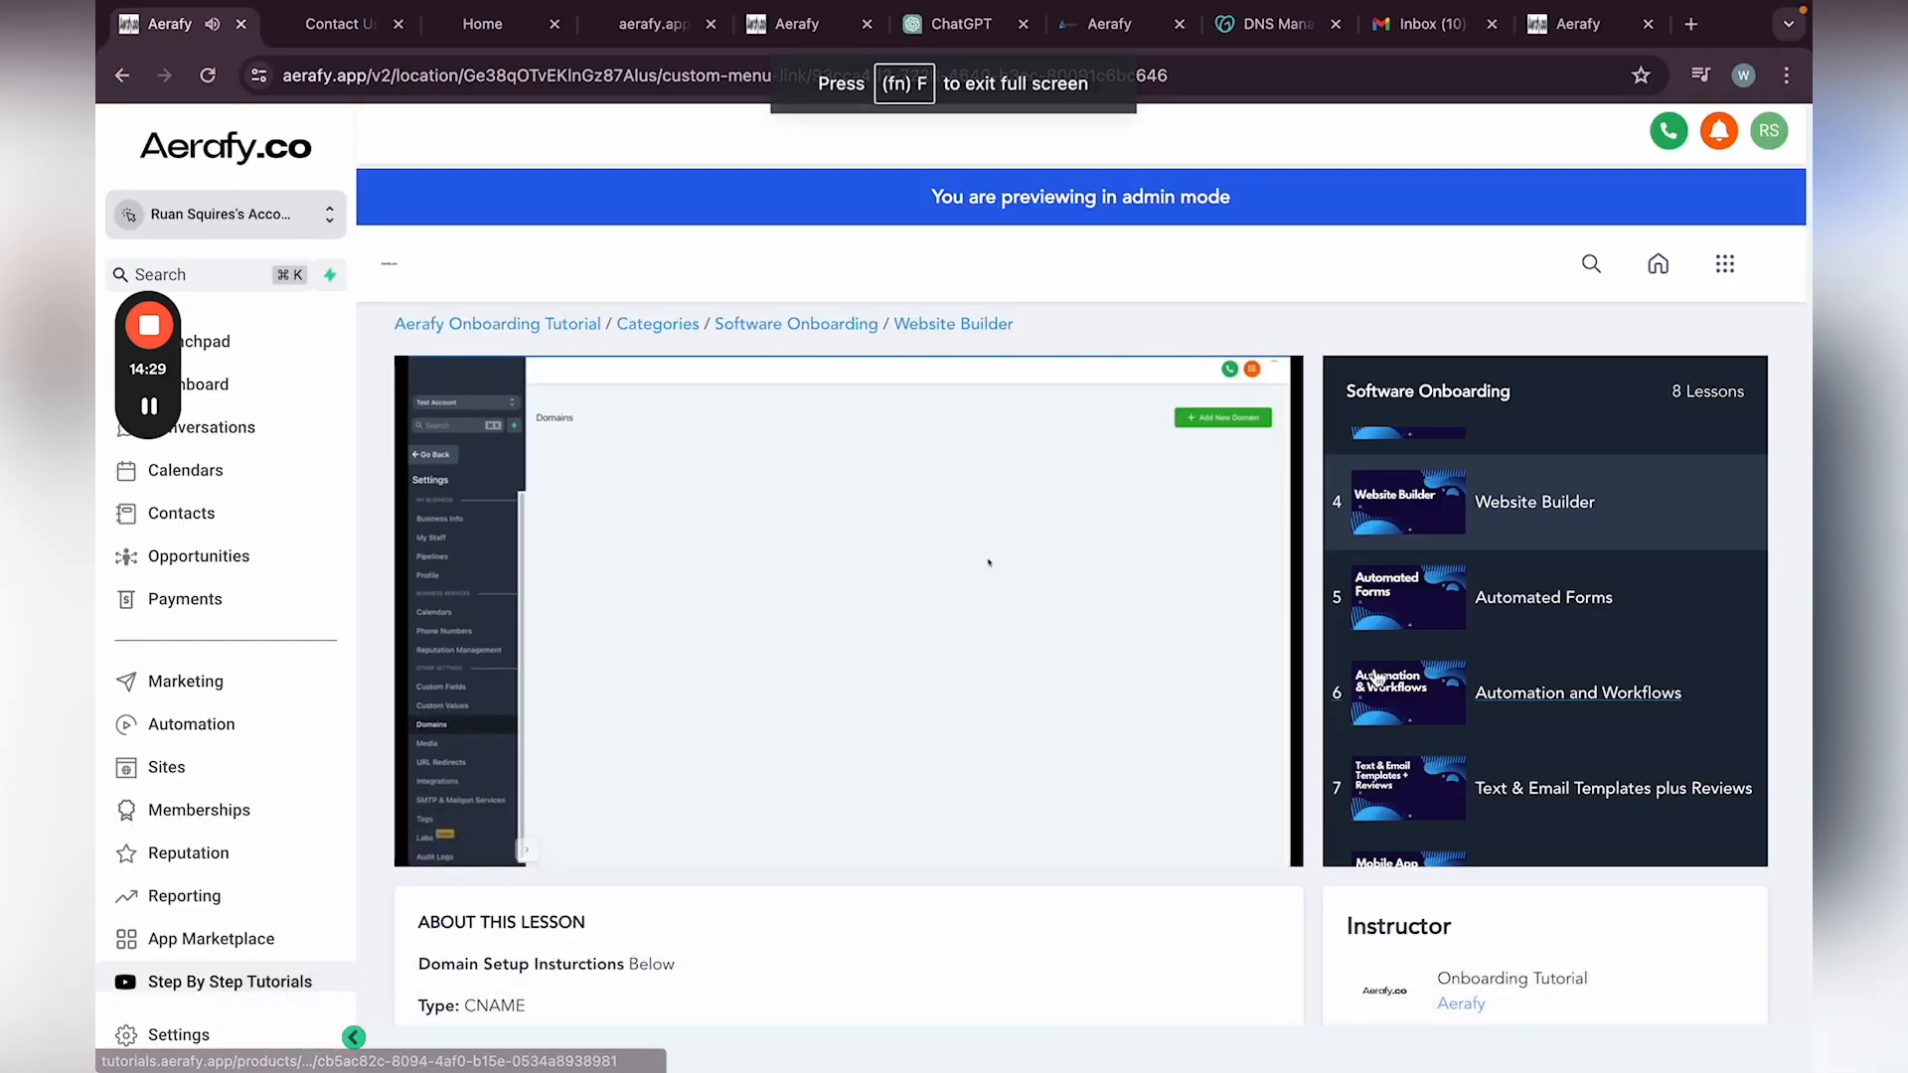
pyautogui.click(1506, 598)
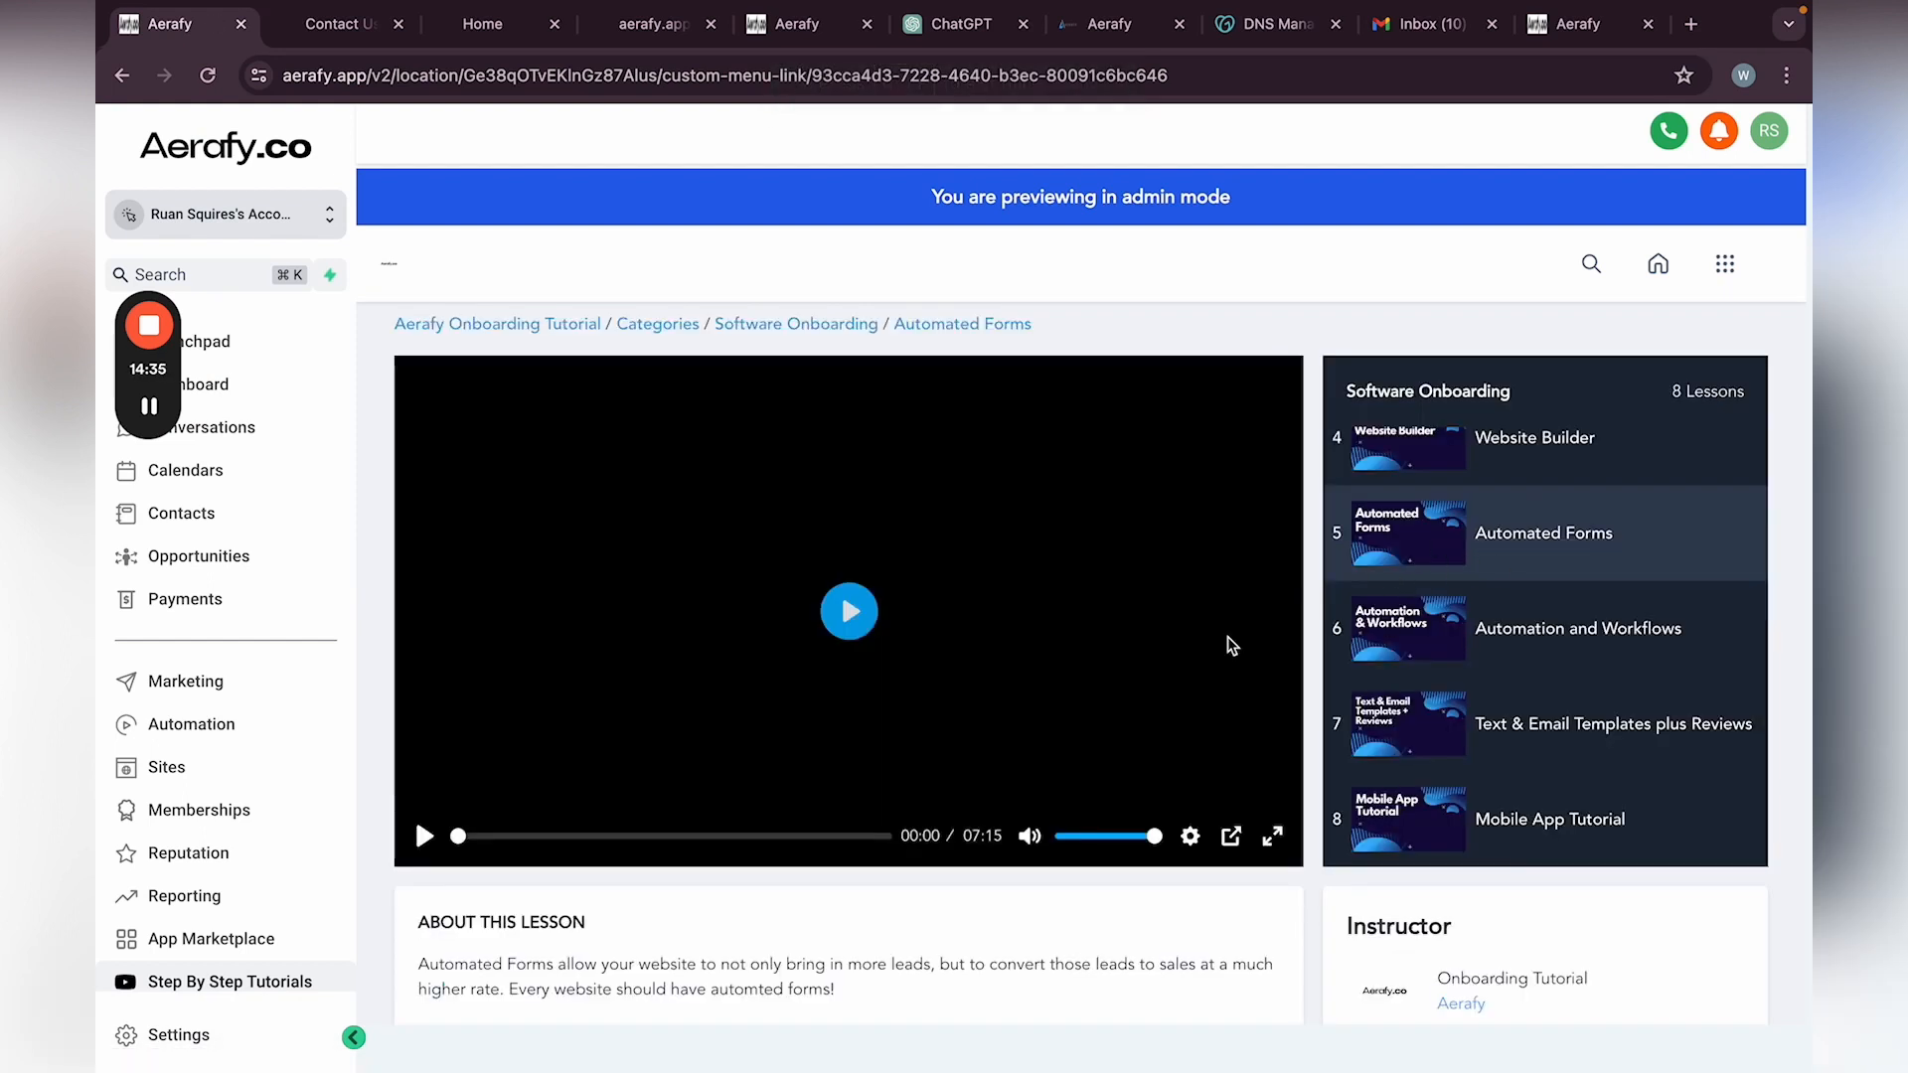
pyautogui.click(849, 611)
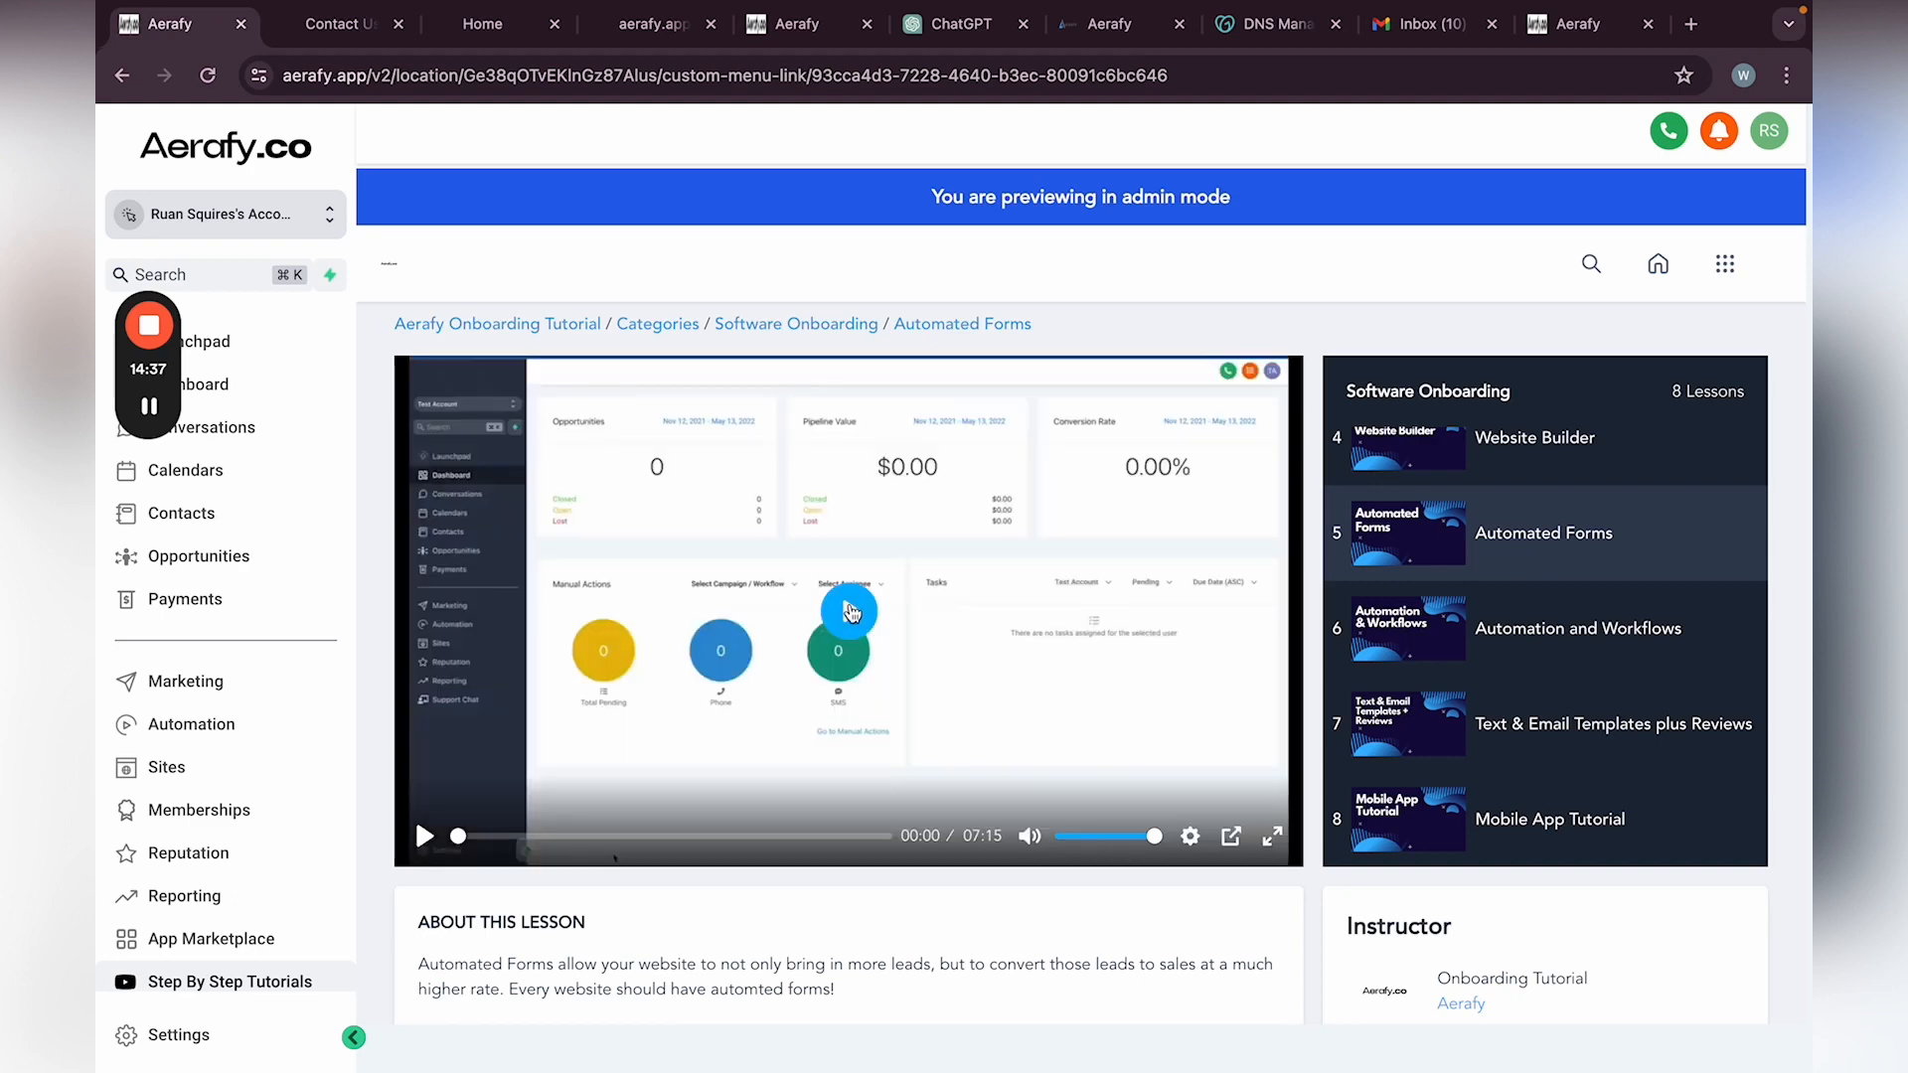
pyautogui.click(1272, 838)
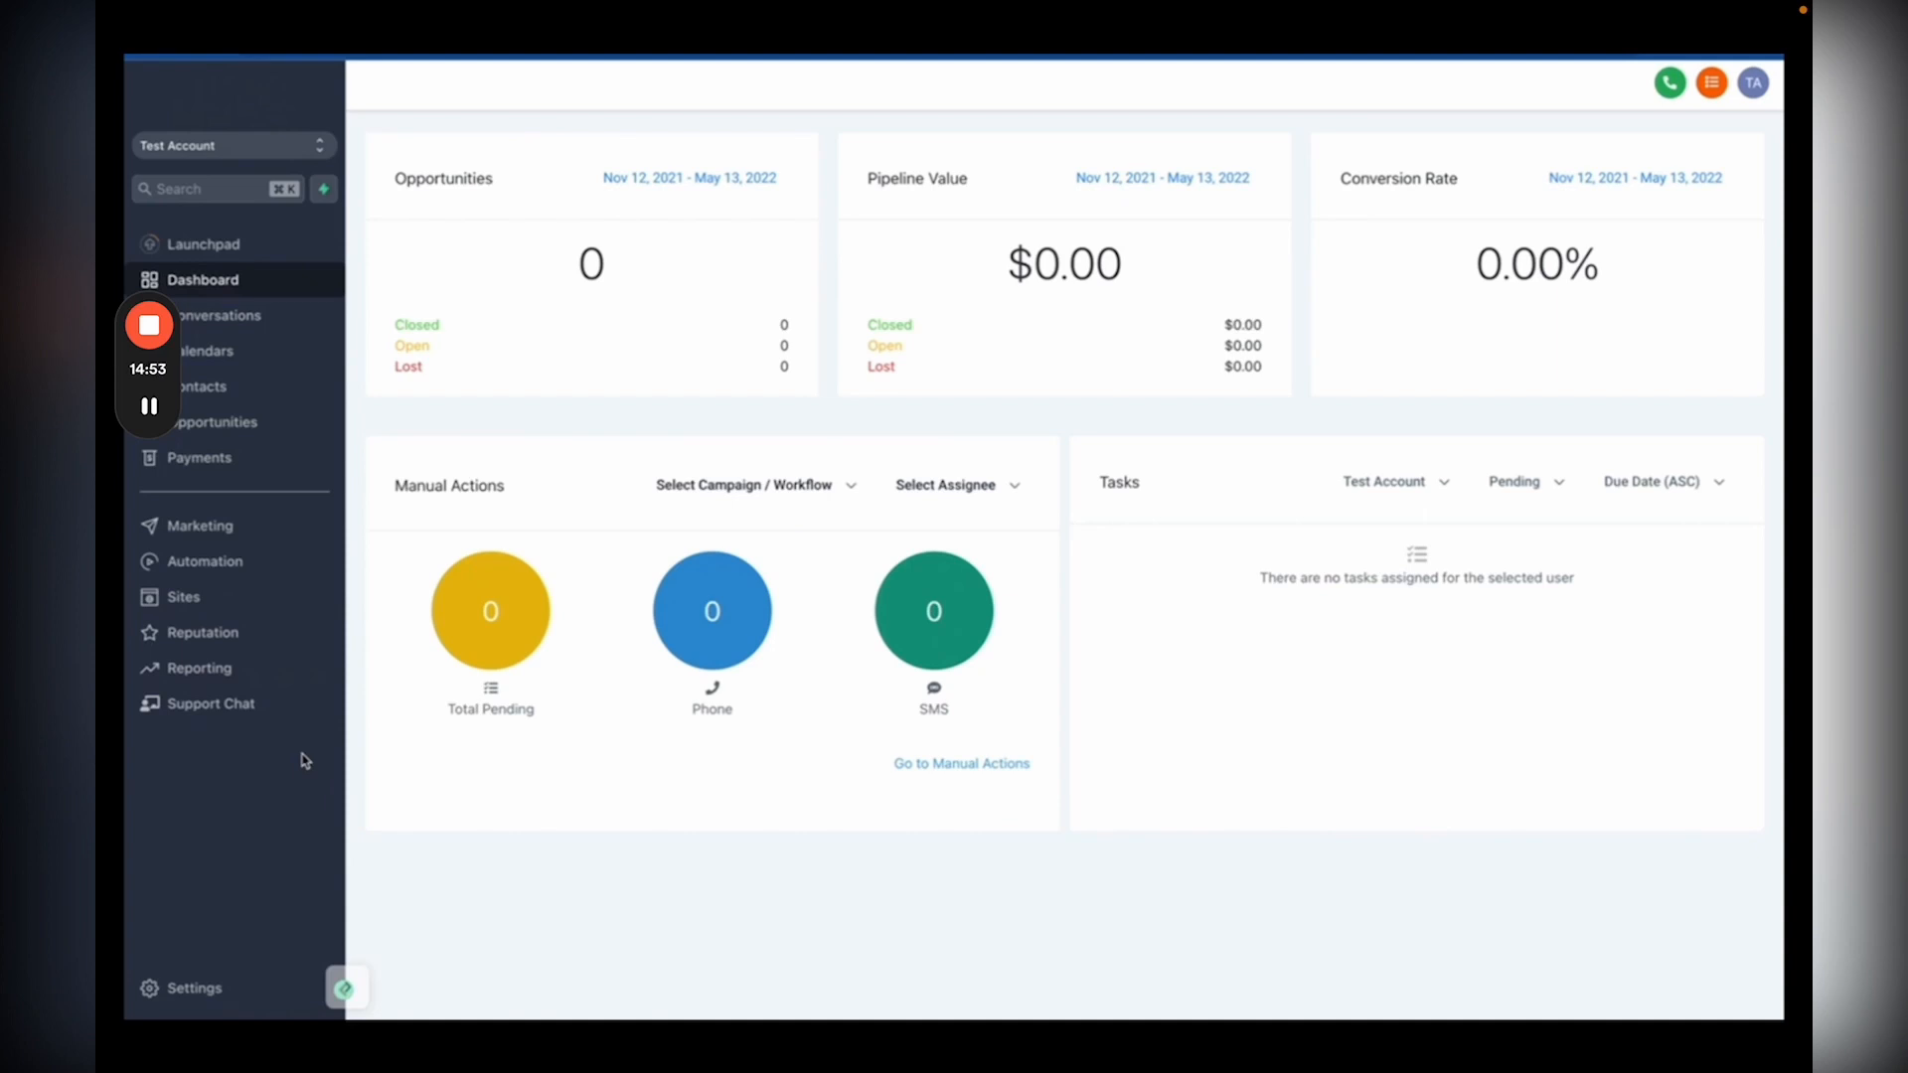
# Step: Go to Sites > Forms > Builder and create a new blank form
pyautogui.click(249, 597)
pyautogui.moveTo(740, 129)
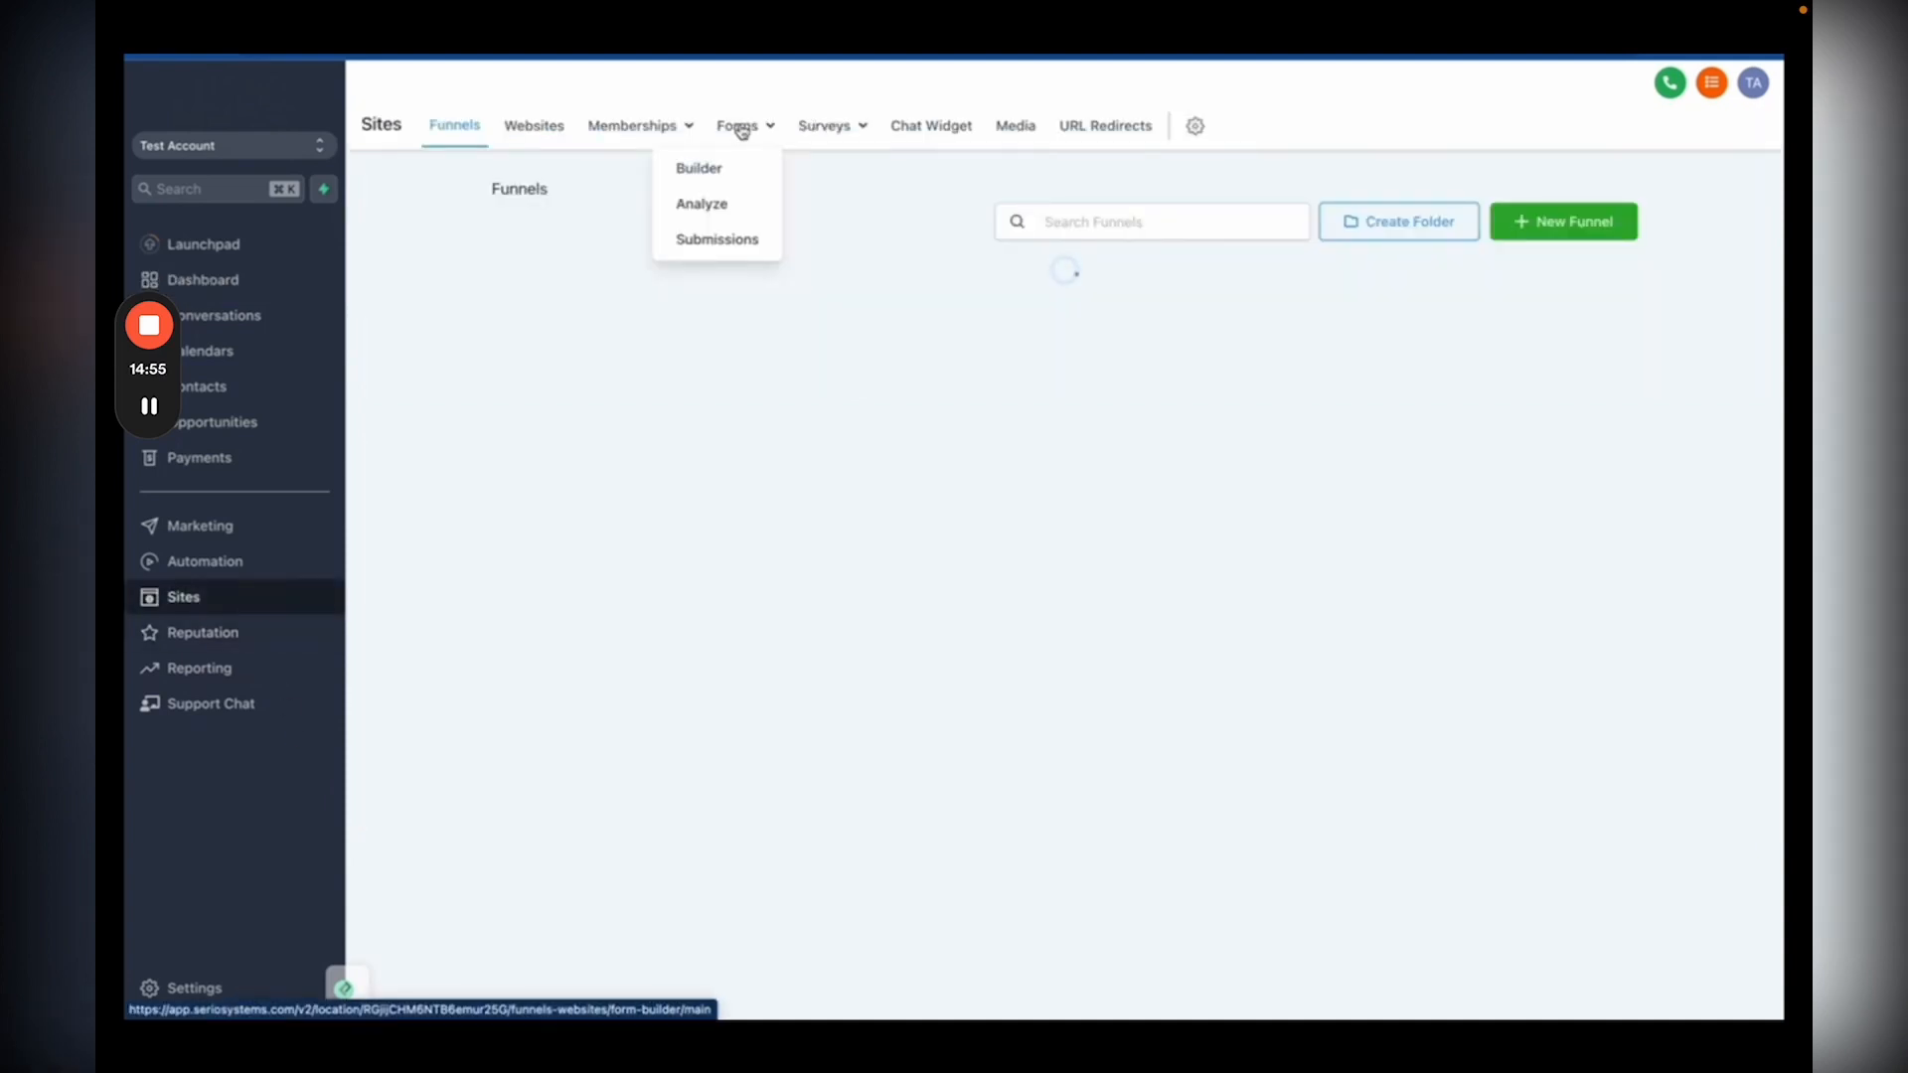
pyautogui.click(698, 168)
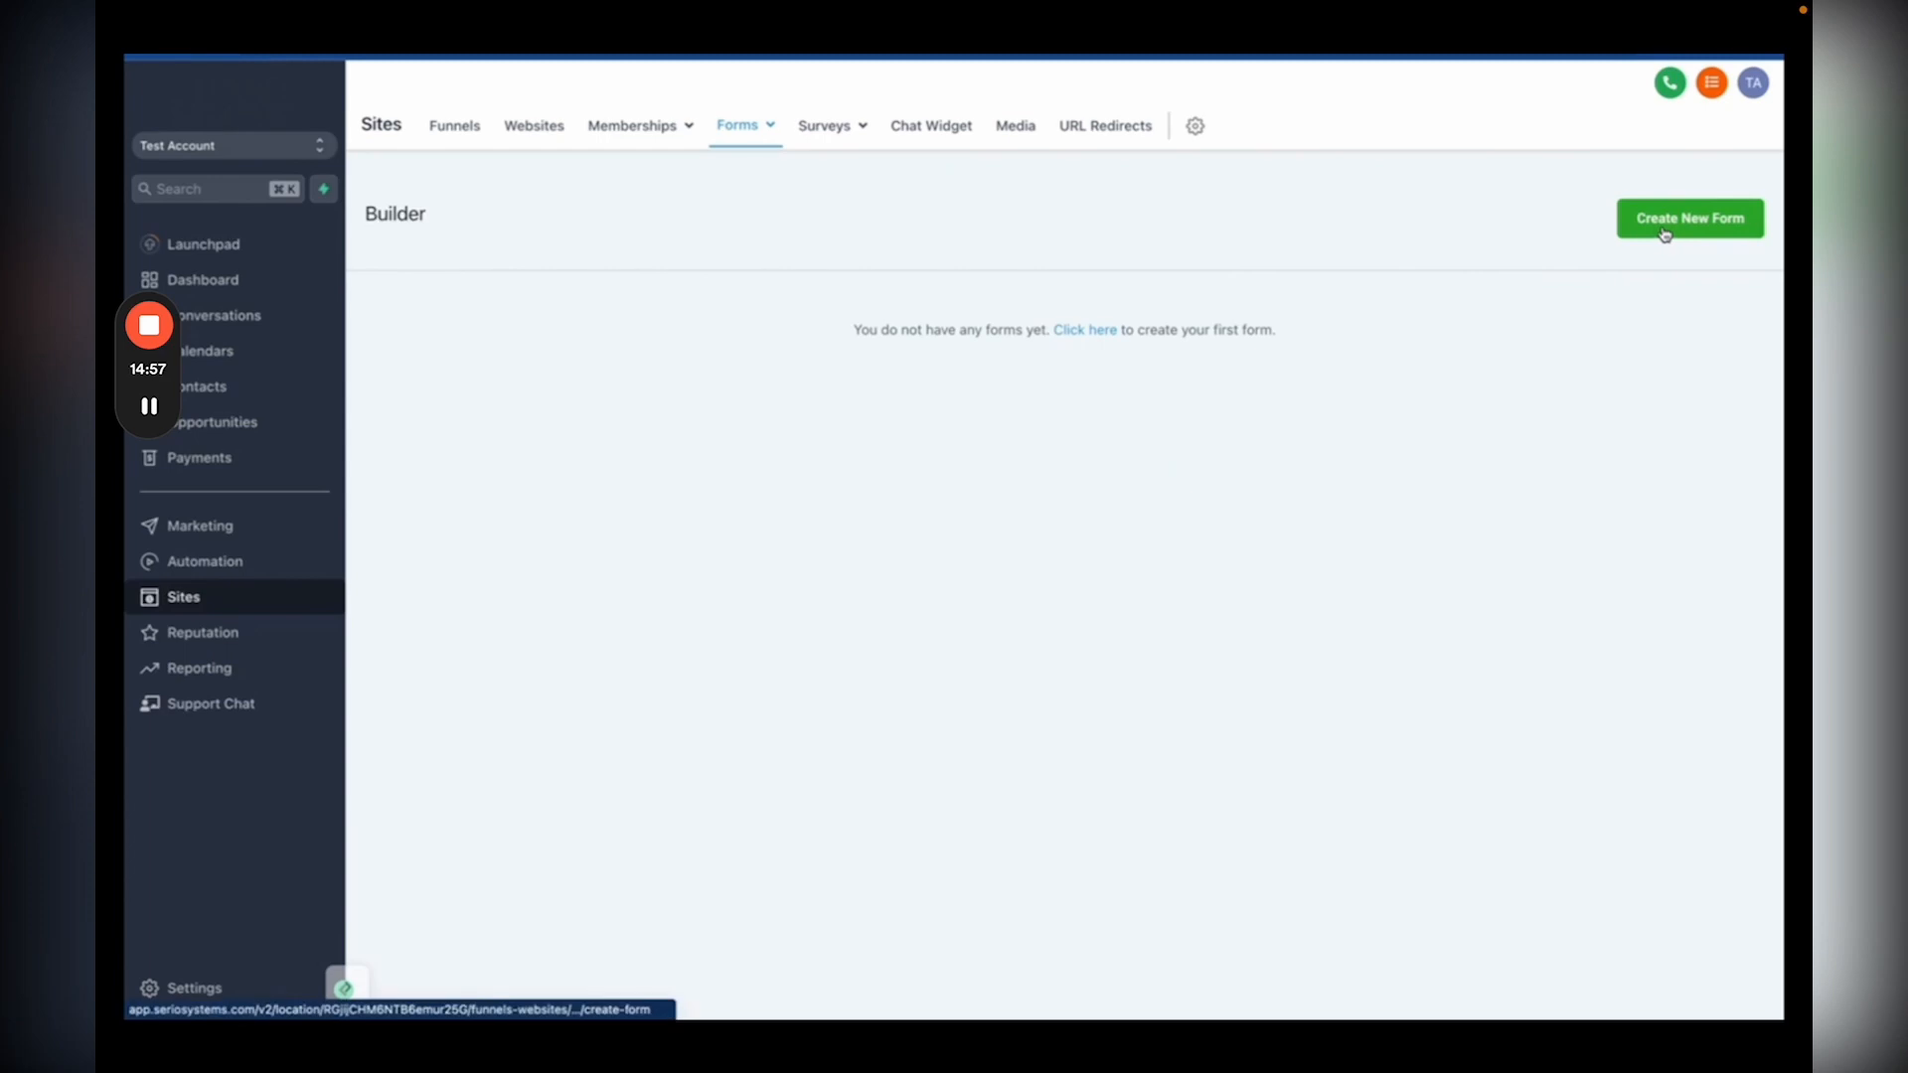
pyautogui.click(1665, 231)
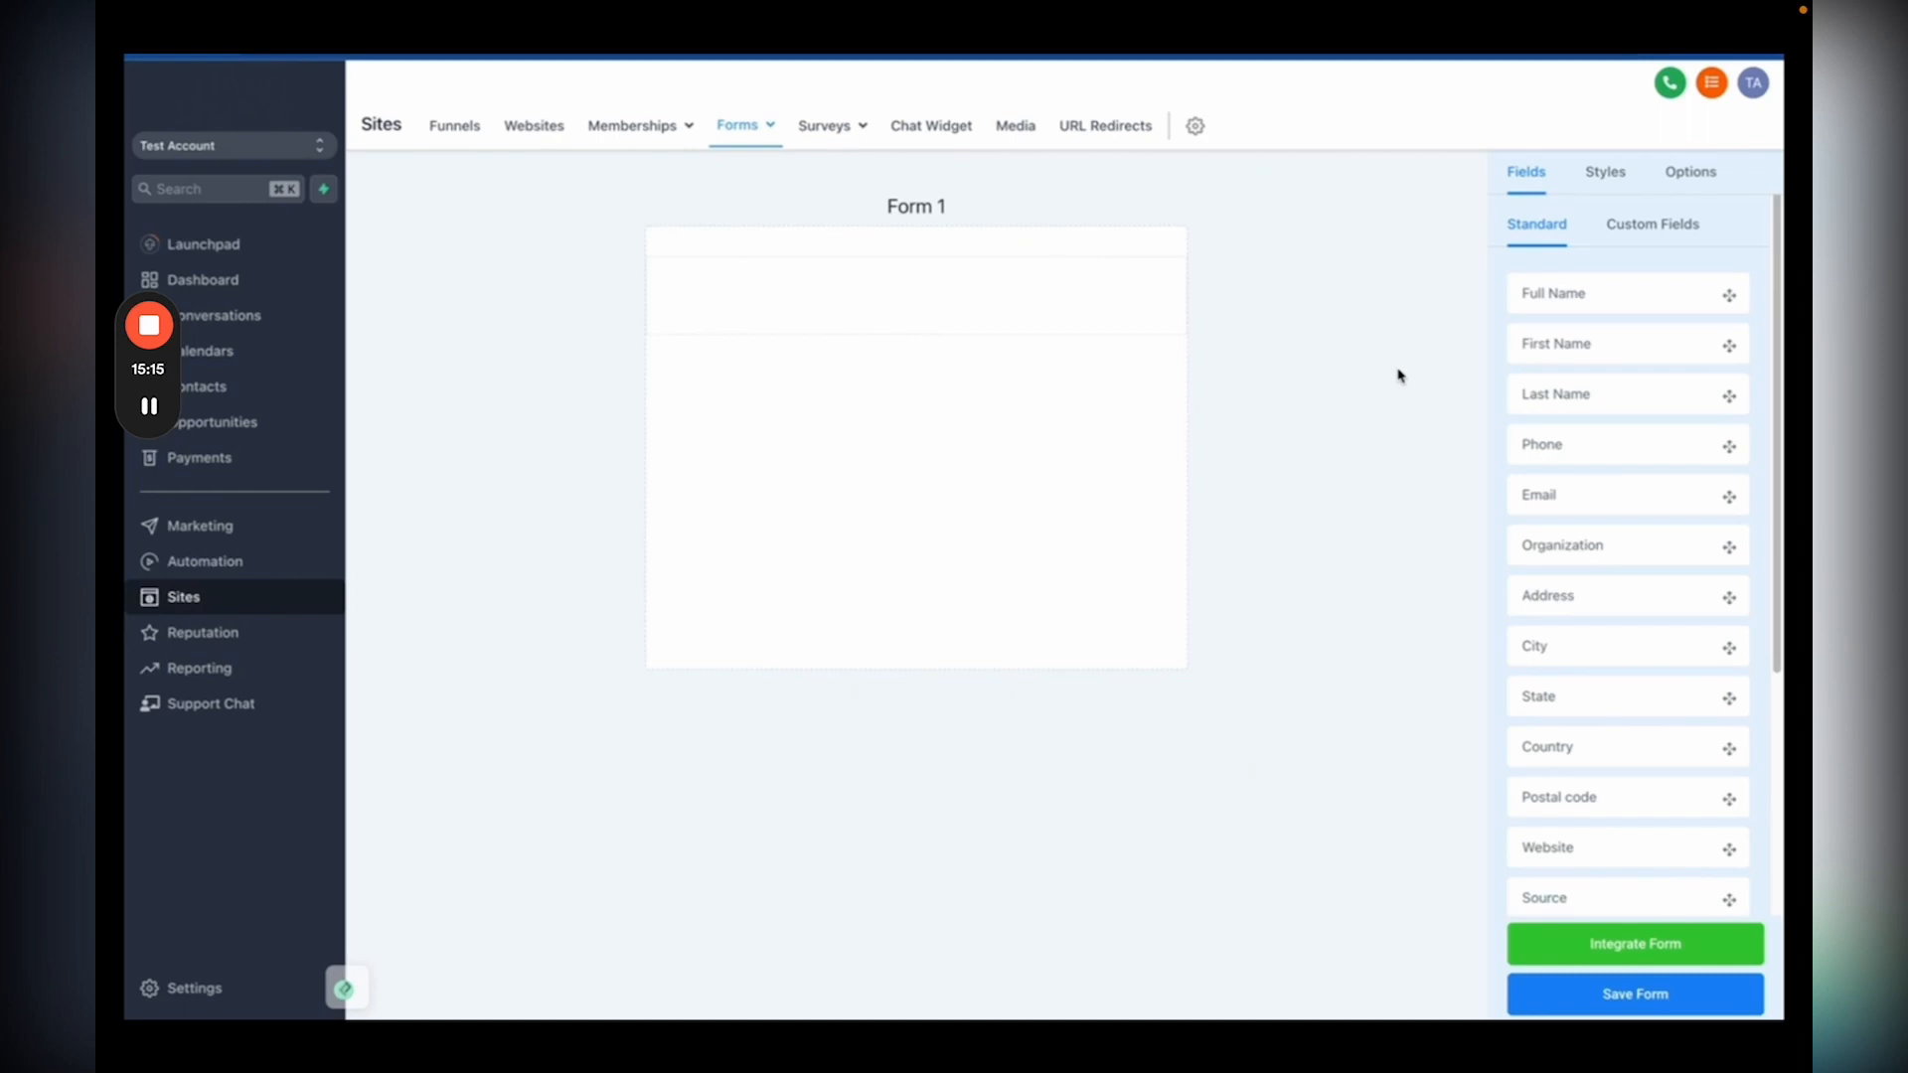
# Step: Drag Full Name, Phone and Email fields onto Form 1, with a Button below Email
pyautogui.moveTo(1543, 295); pyautogui.dragTo(850, 298)
pyautogui.moveTo(1541, 444); pyautogui.dragTo(894, 387)
pyautogui.moveTo(1538, 495); pyautogui.dragTo(841, 510)
pyautogui.scroll(-3, 1546, 699)
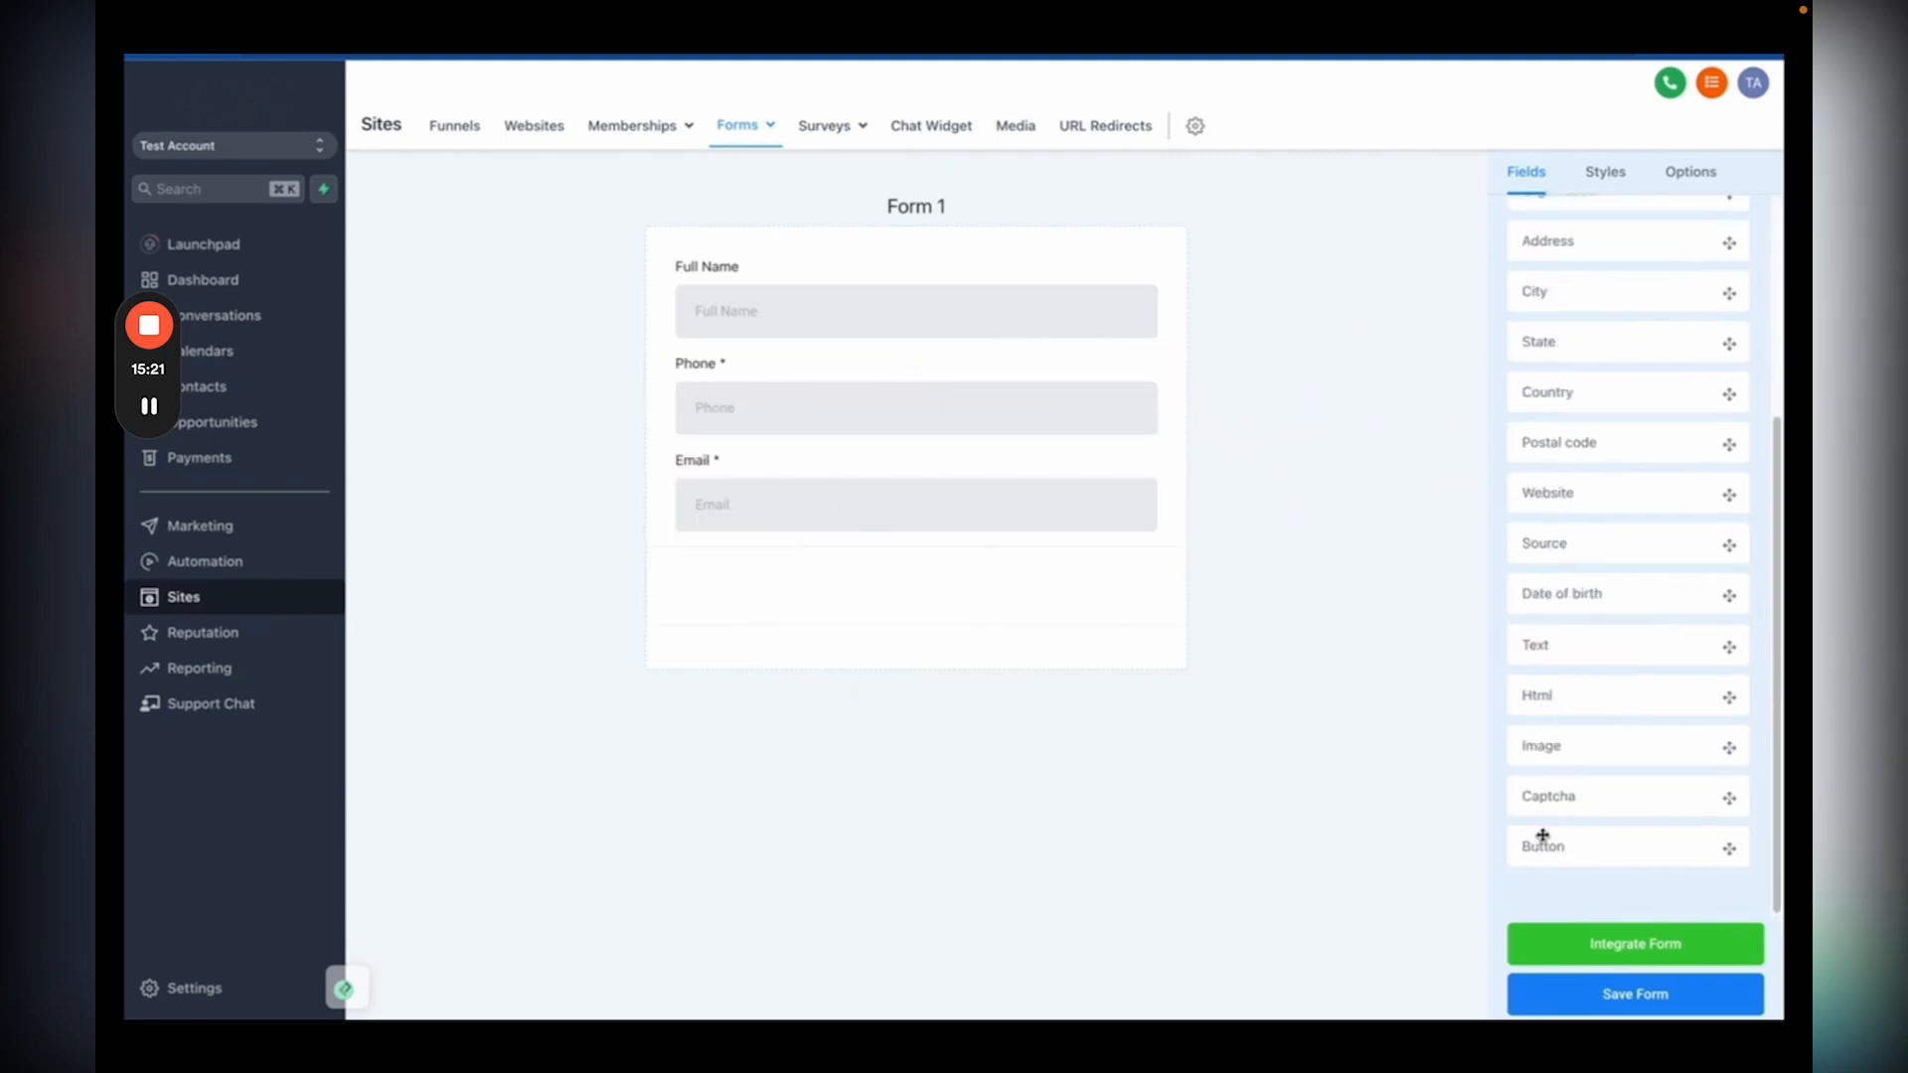
pyautogui.moveTo(1542, 842); pyautogui.dragTo(1048, 593)
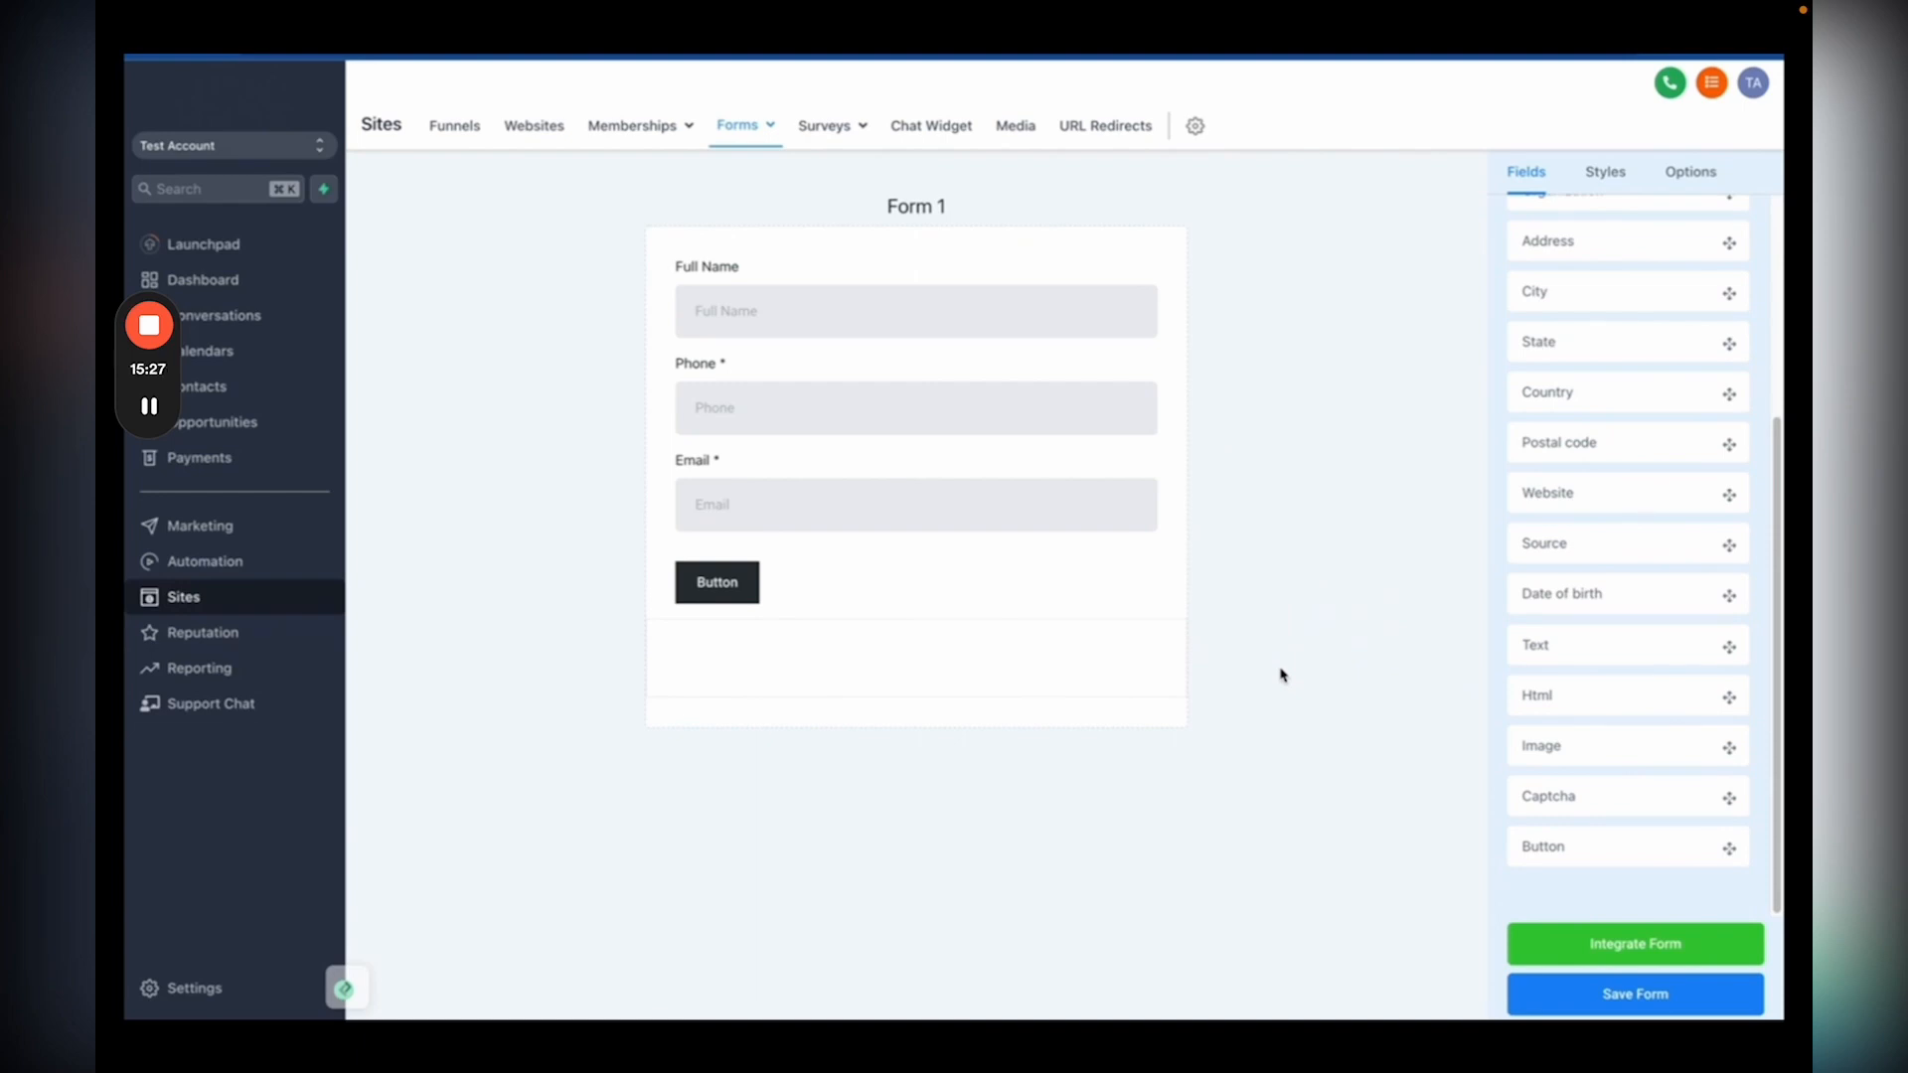
pyautogui.scroll(3, 1641, 586)
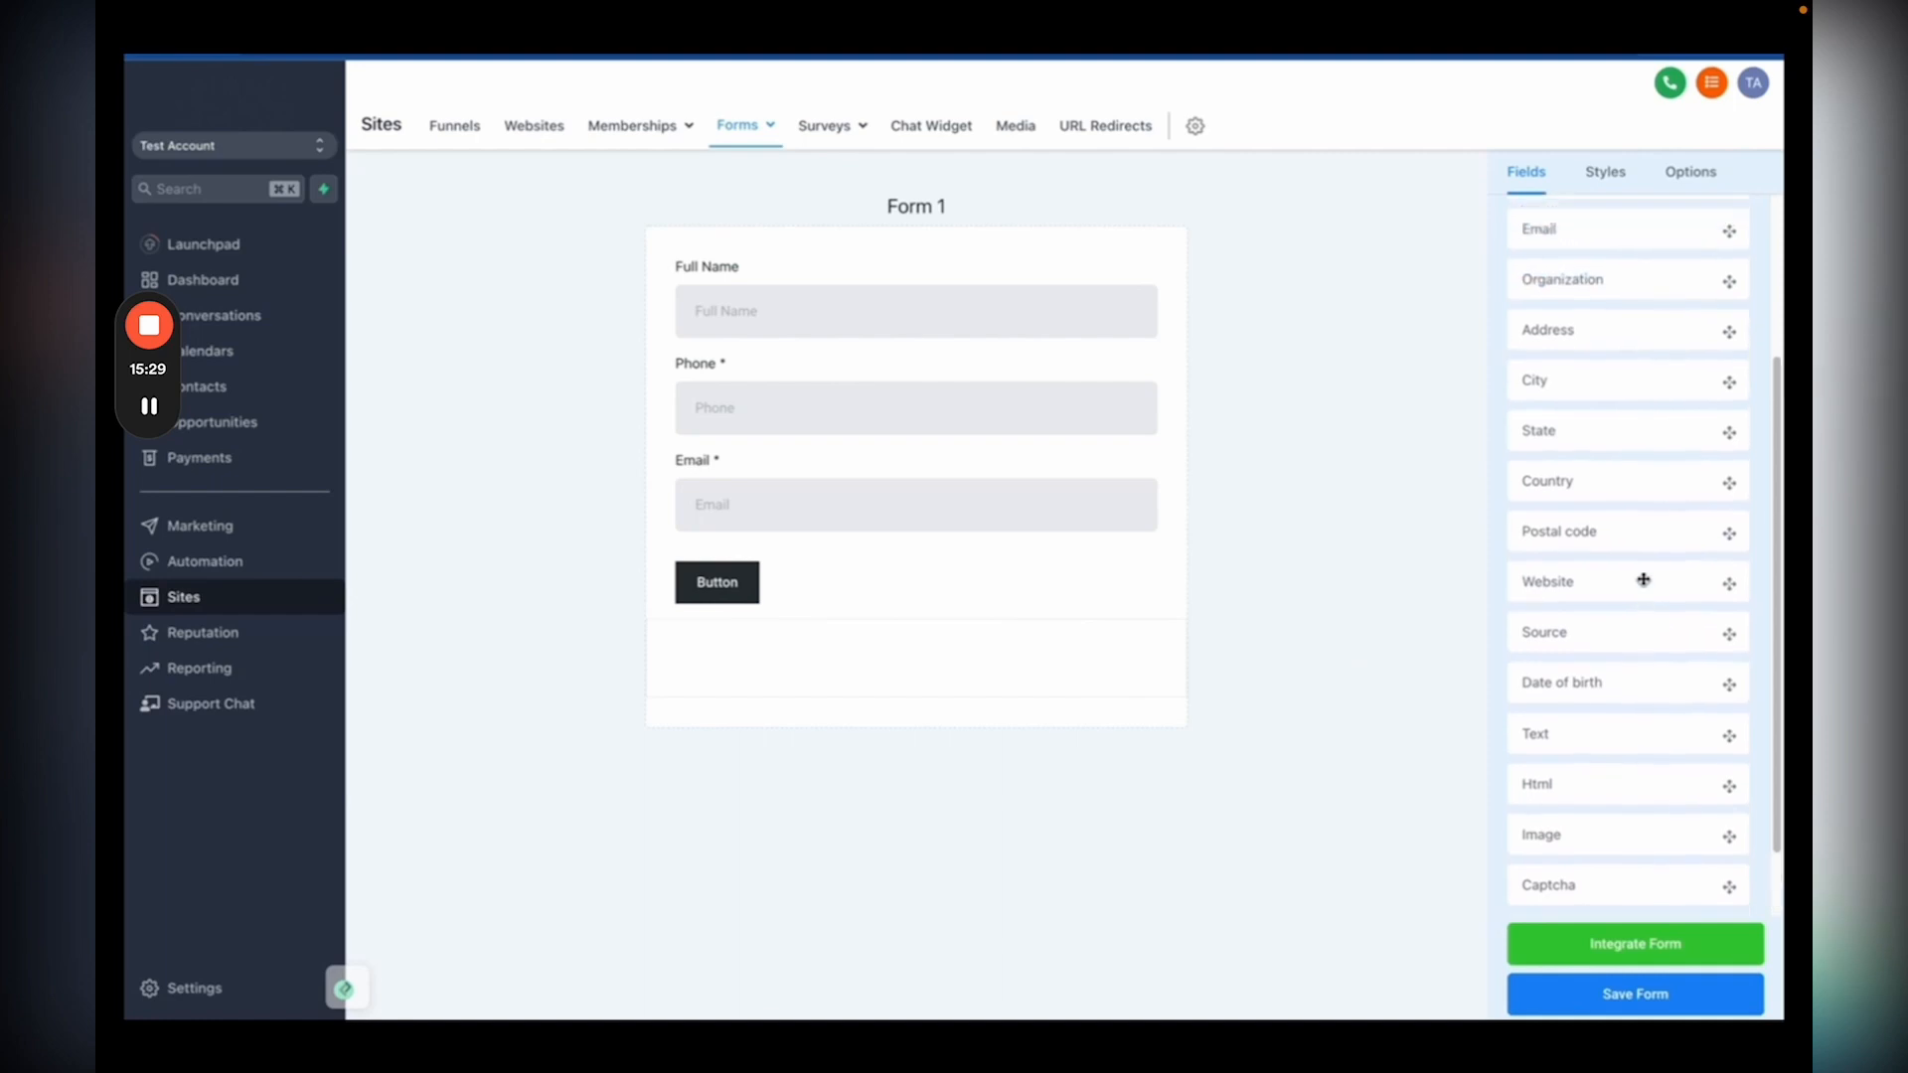
pyautogui.scroll(2, 1643, 579)
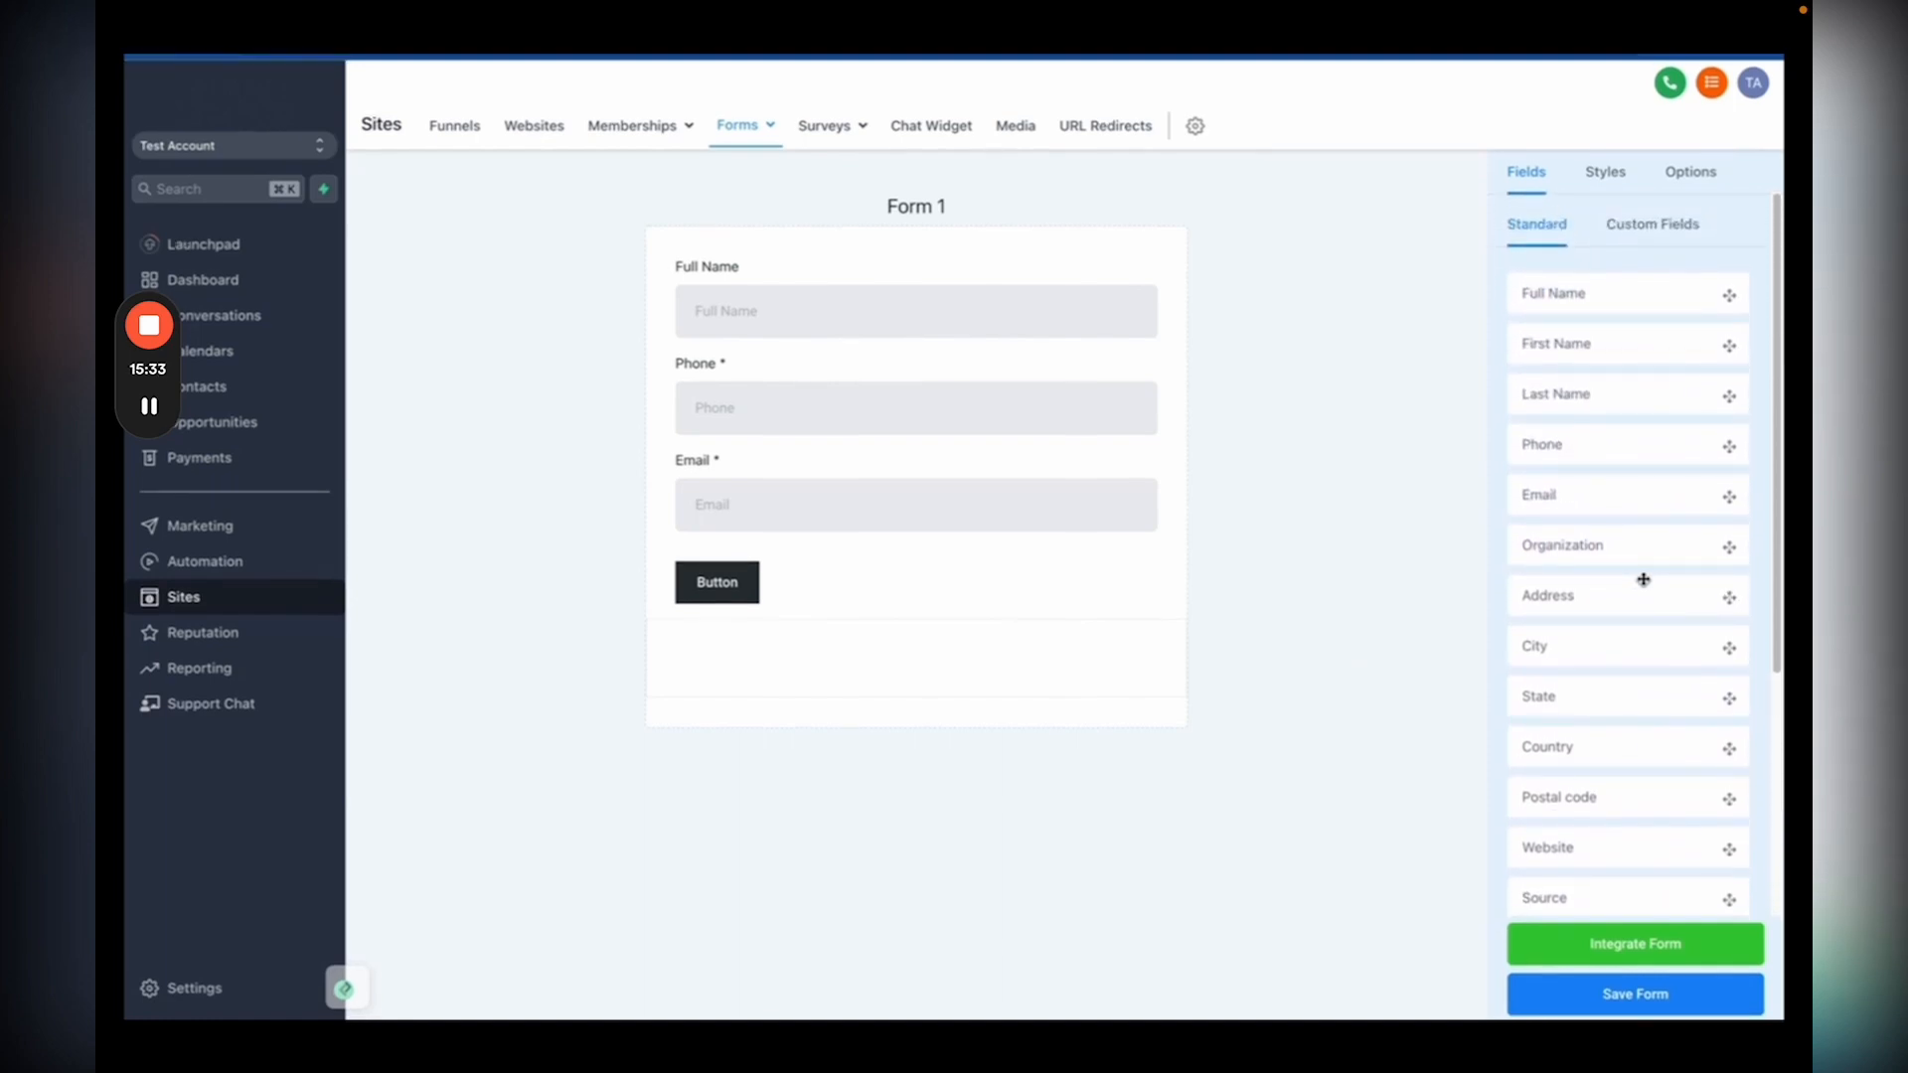
# Step: Create a 'Service Needed' checkbox custom field with four salon service options and place it above the button
pyautogui.click(1652, 228)
pyautogui.click(1586, 378)
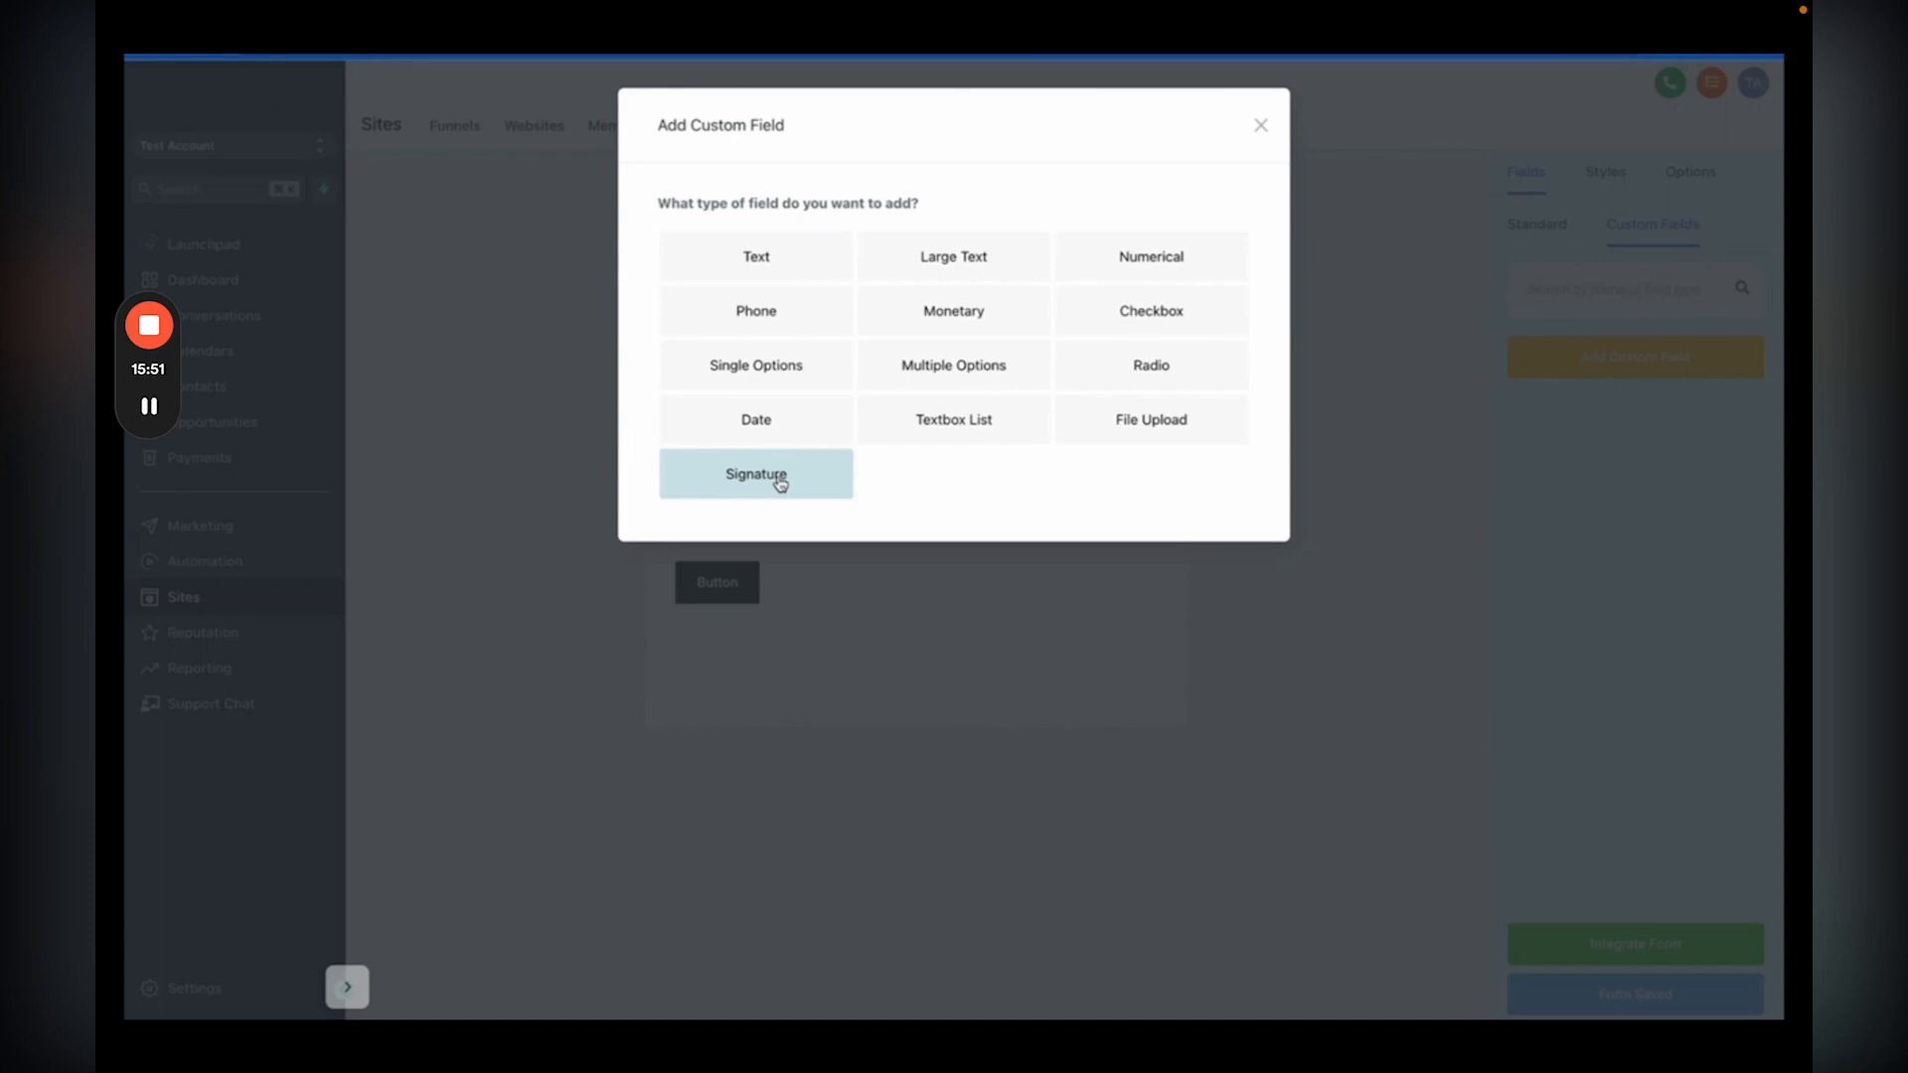
pyautogui.click(1120, 326)
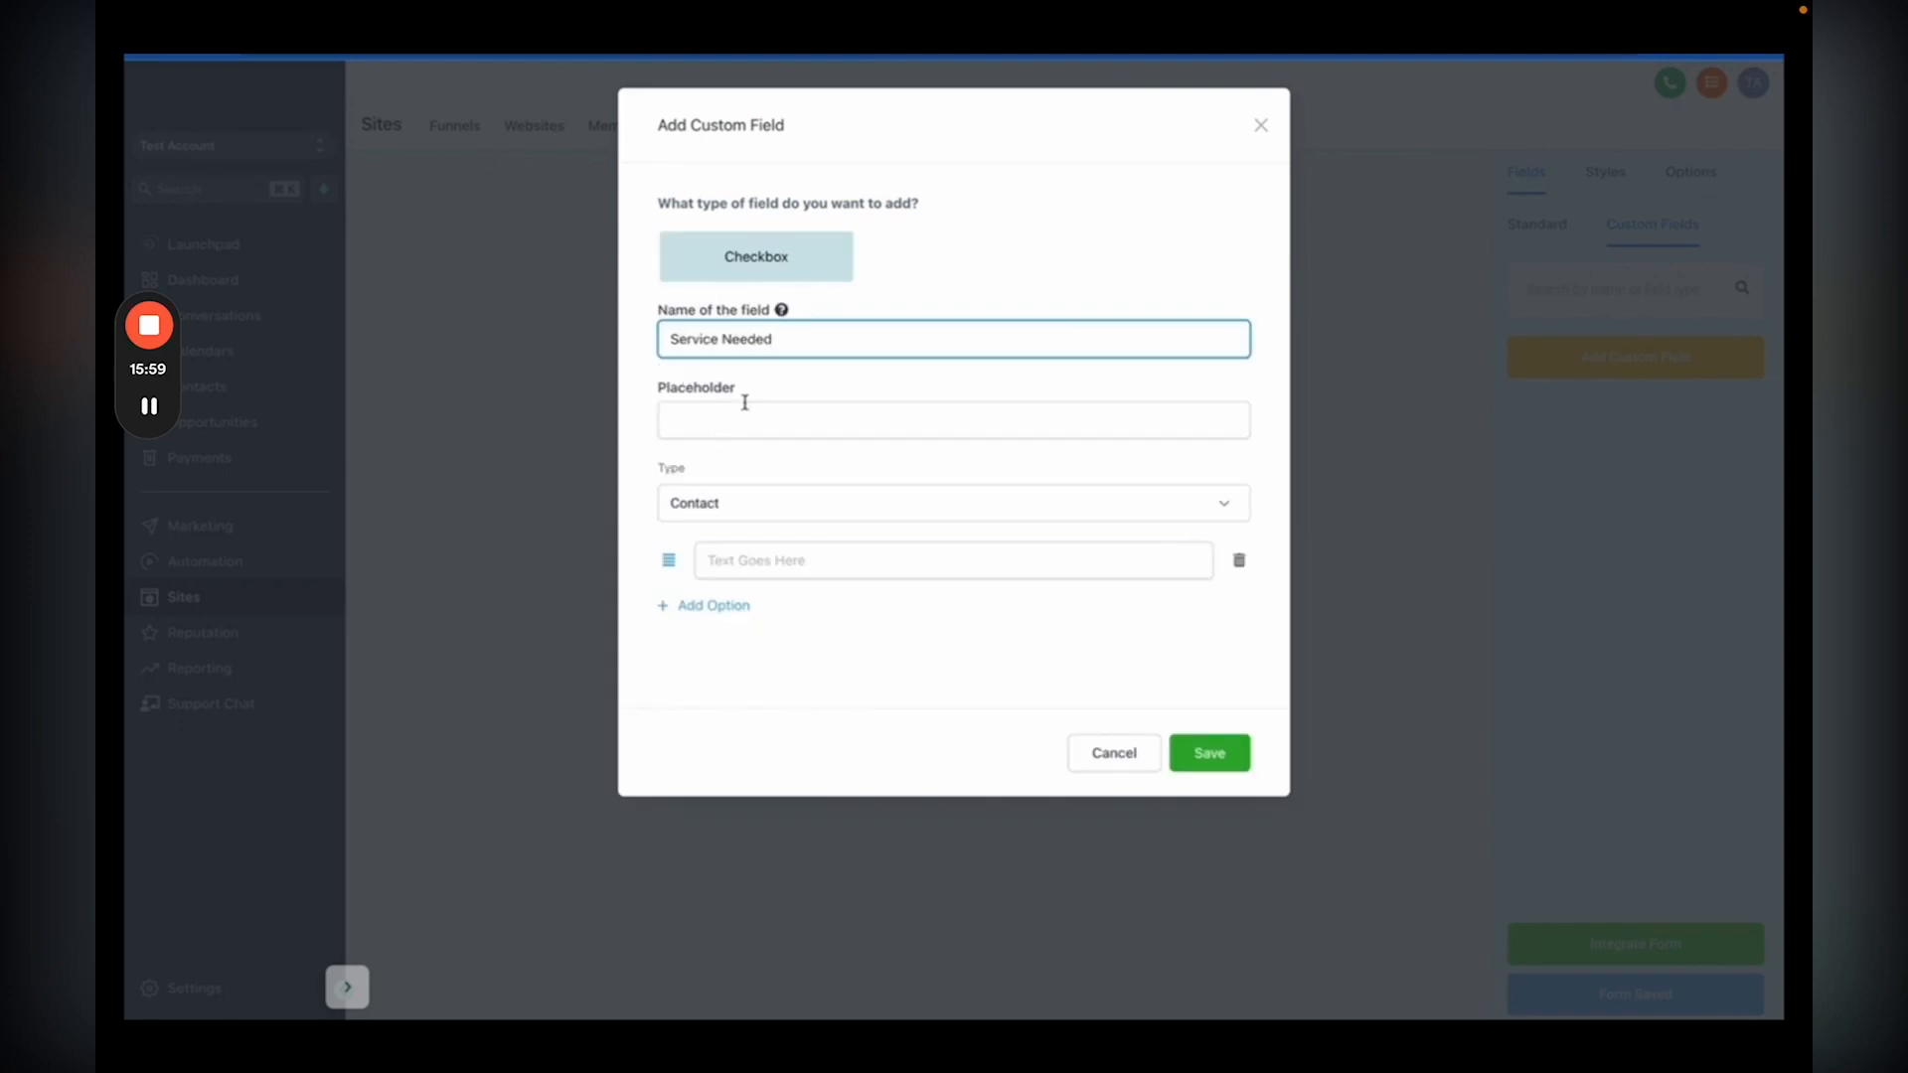
pyautogui.click(744, 402)
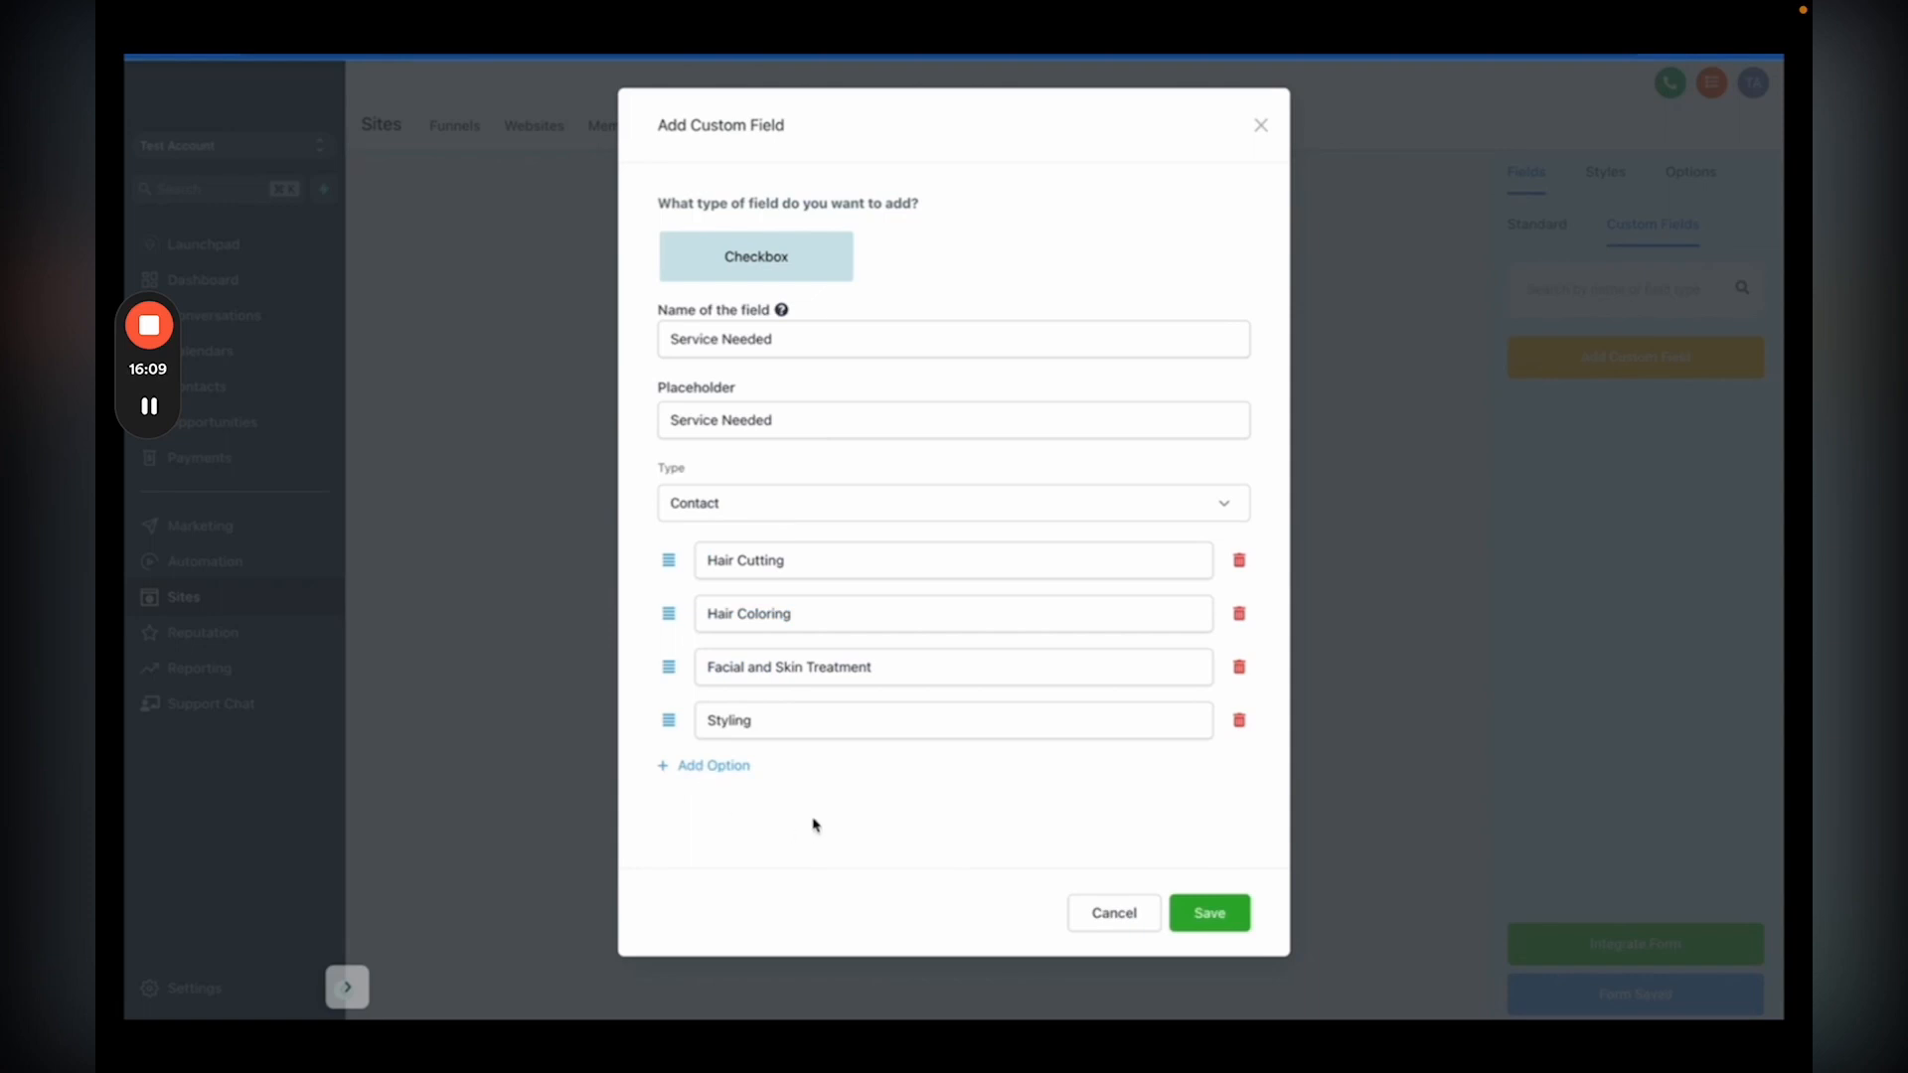
pyautogui.click(1224, 914)
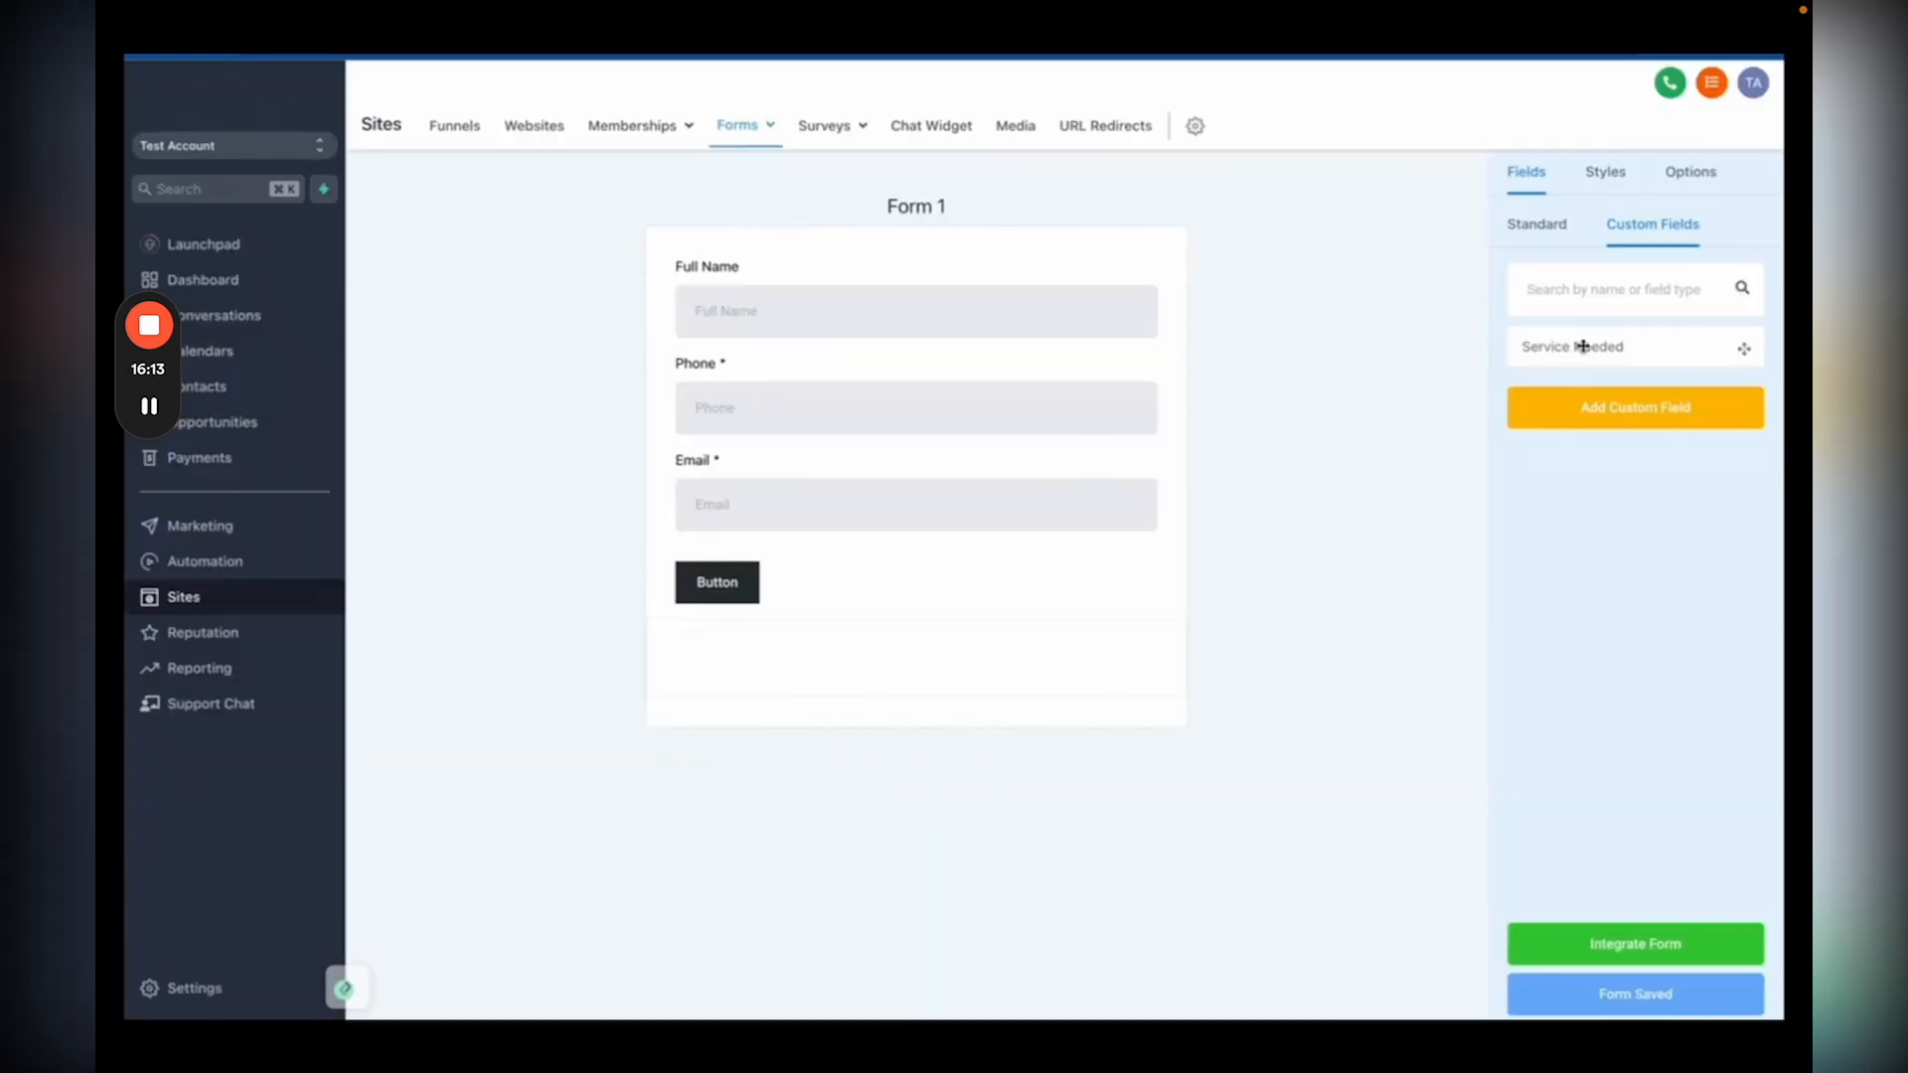
pyautogui.moveTo(1588, 345); pyautogui.dragTo(885, 550)
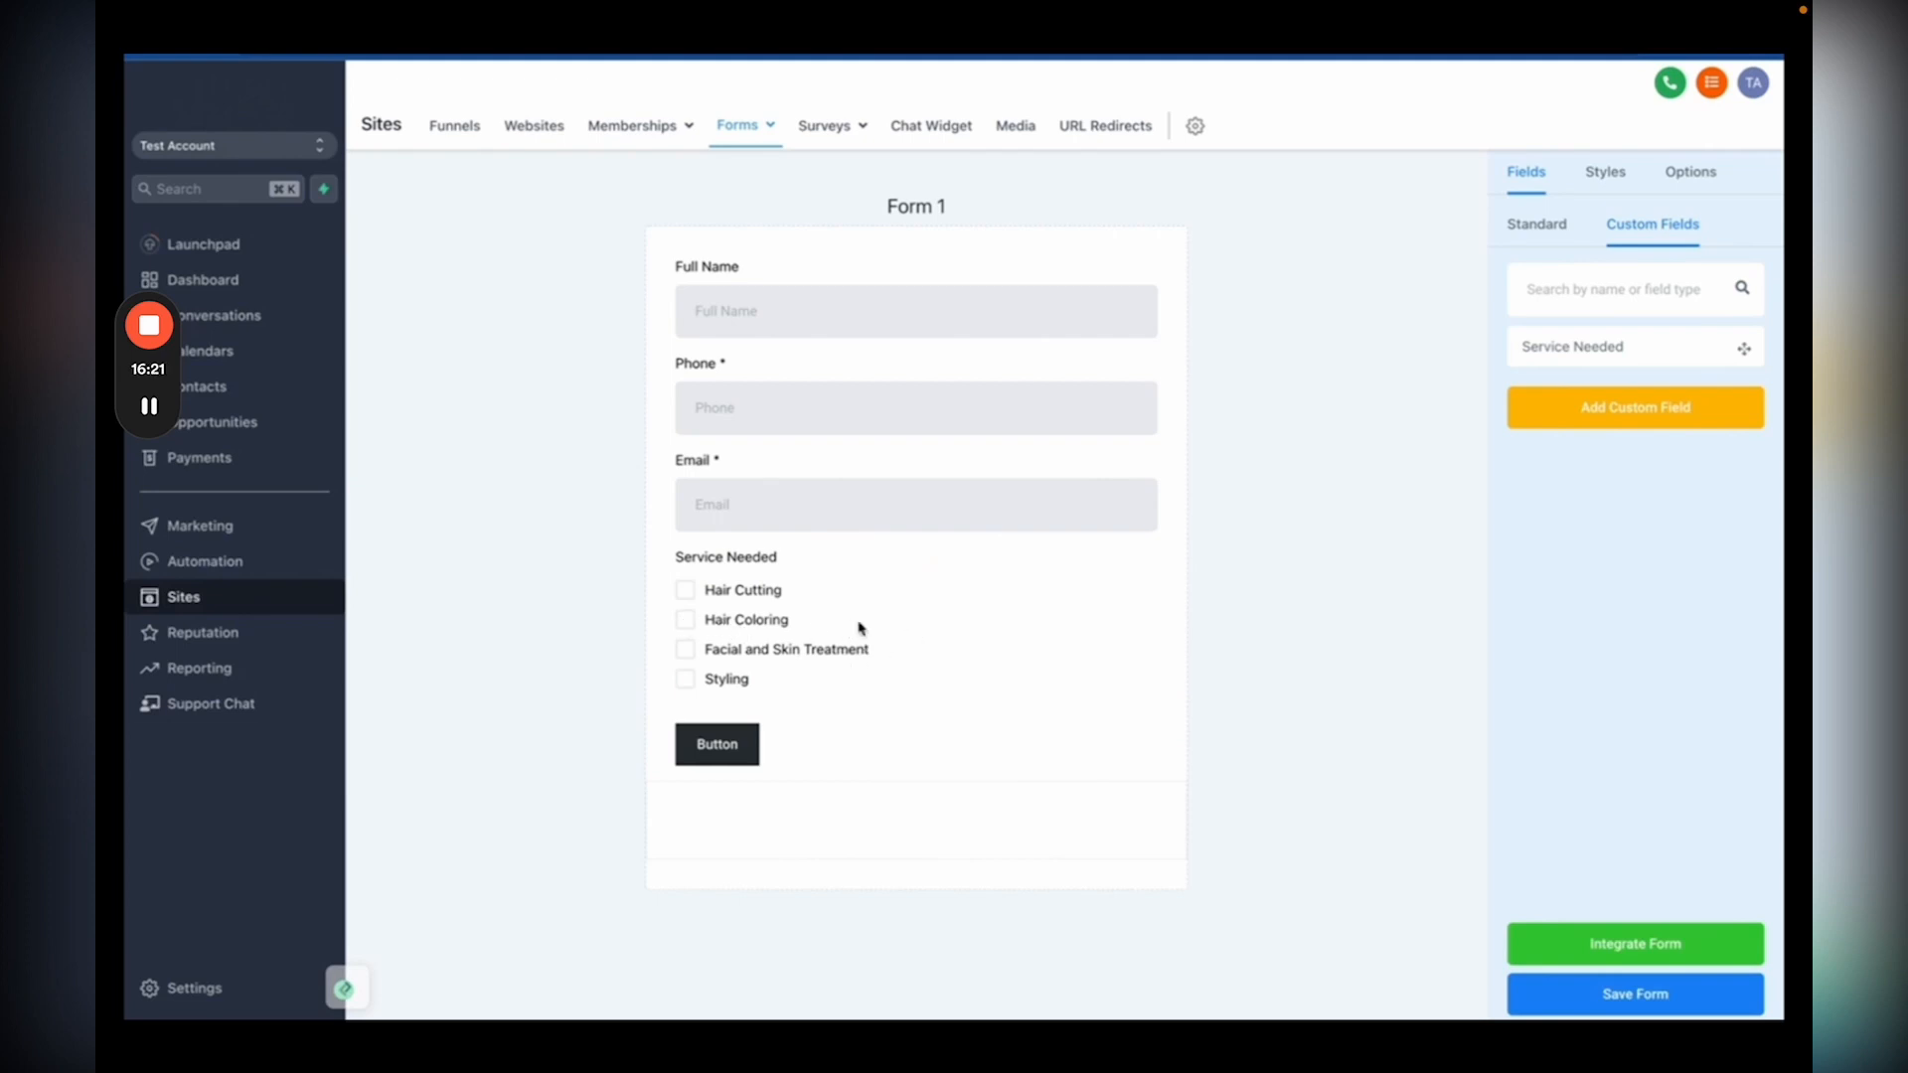
# Step: Relabel the form's button 'Submit' and make it span full width
pyautogui.click(719, 747)
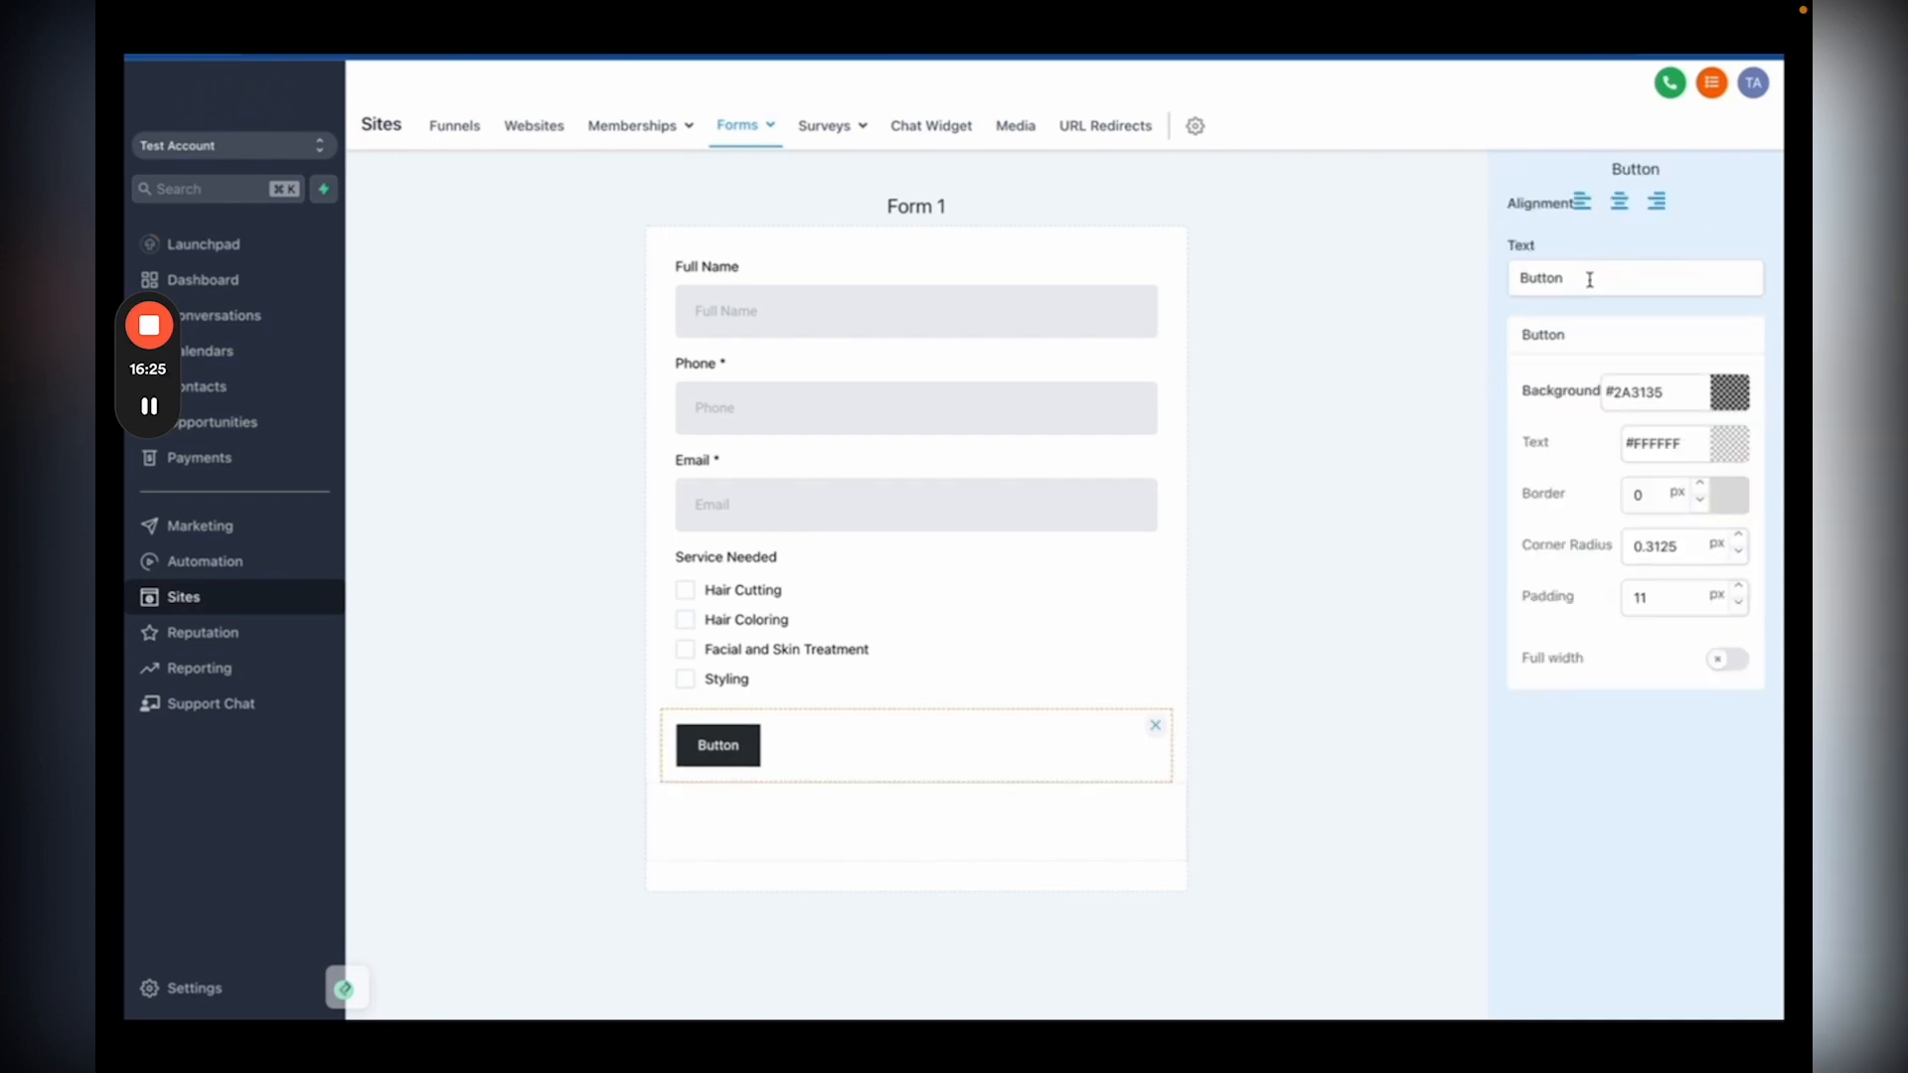
pyautogui.doubleClick(1552, 281)
pyautogui.write('Submit')
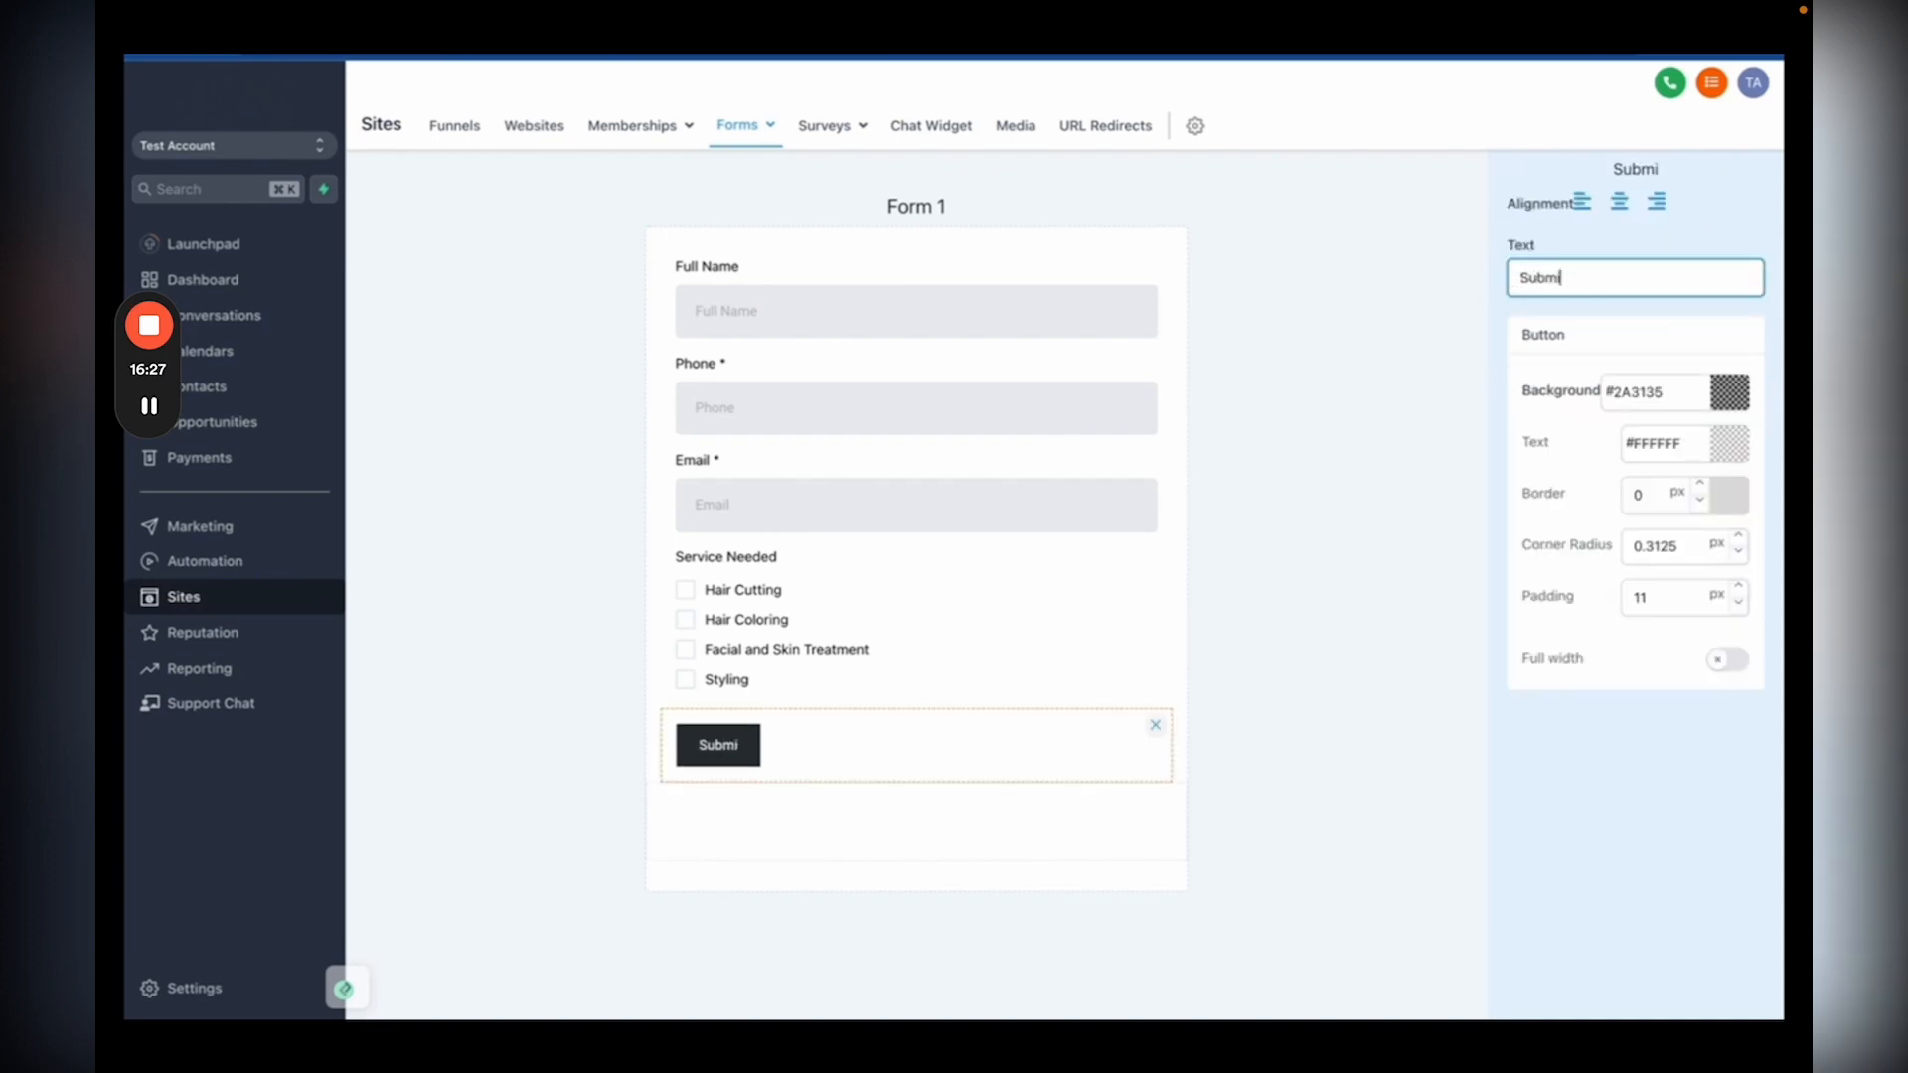
pyautogui.click(1730, 664)
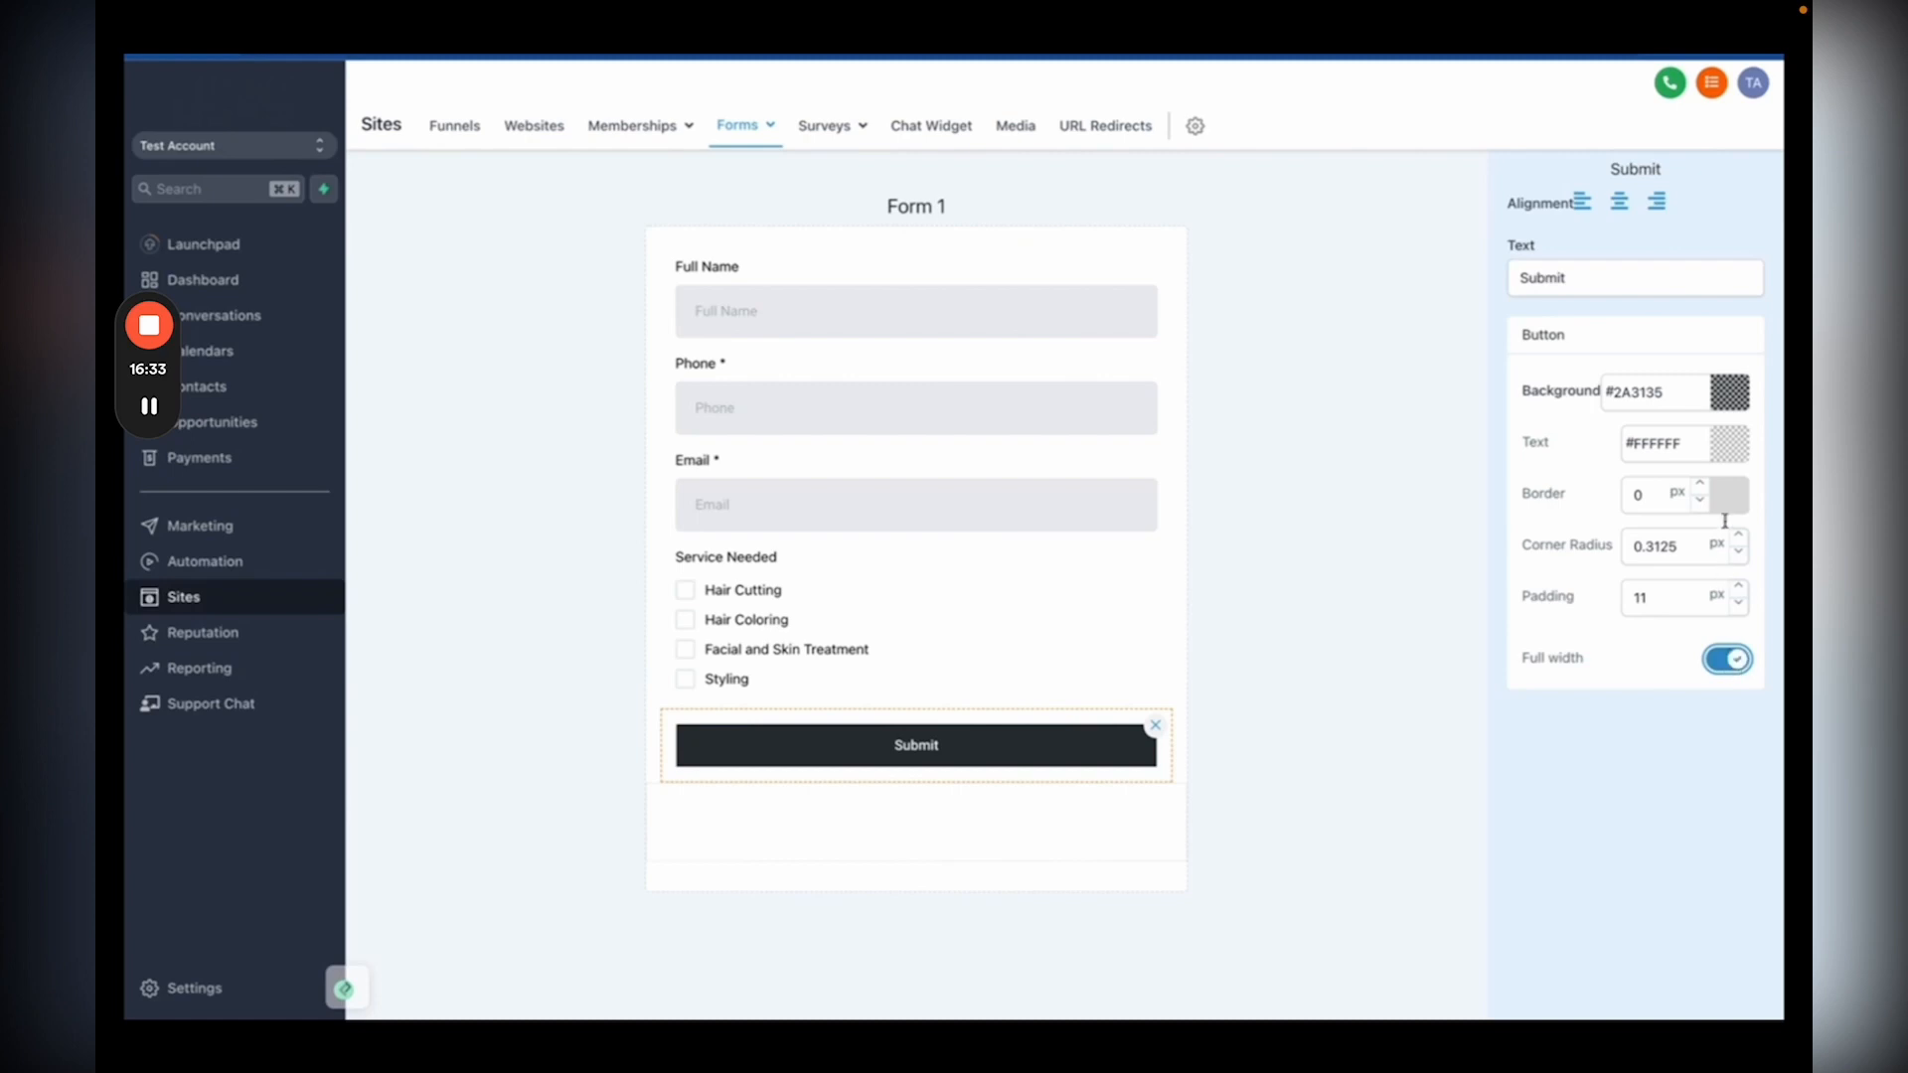
# Step: Give the Submit button a purple #A479FF background and save the form
pyautogui.click(1731, 395)
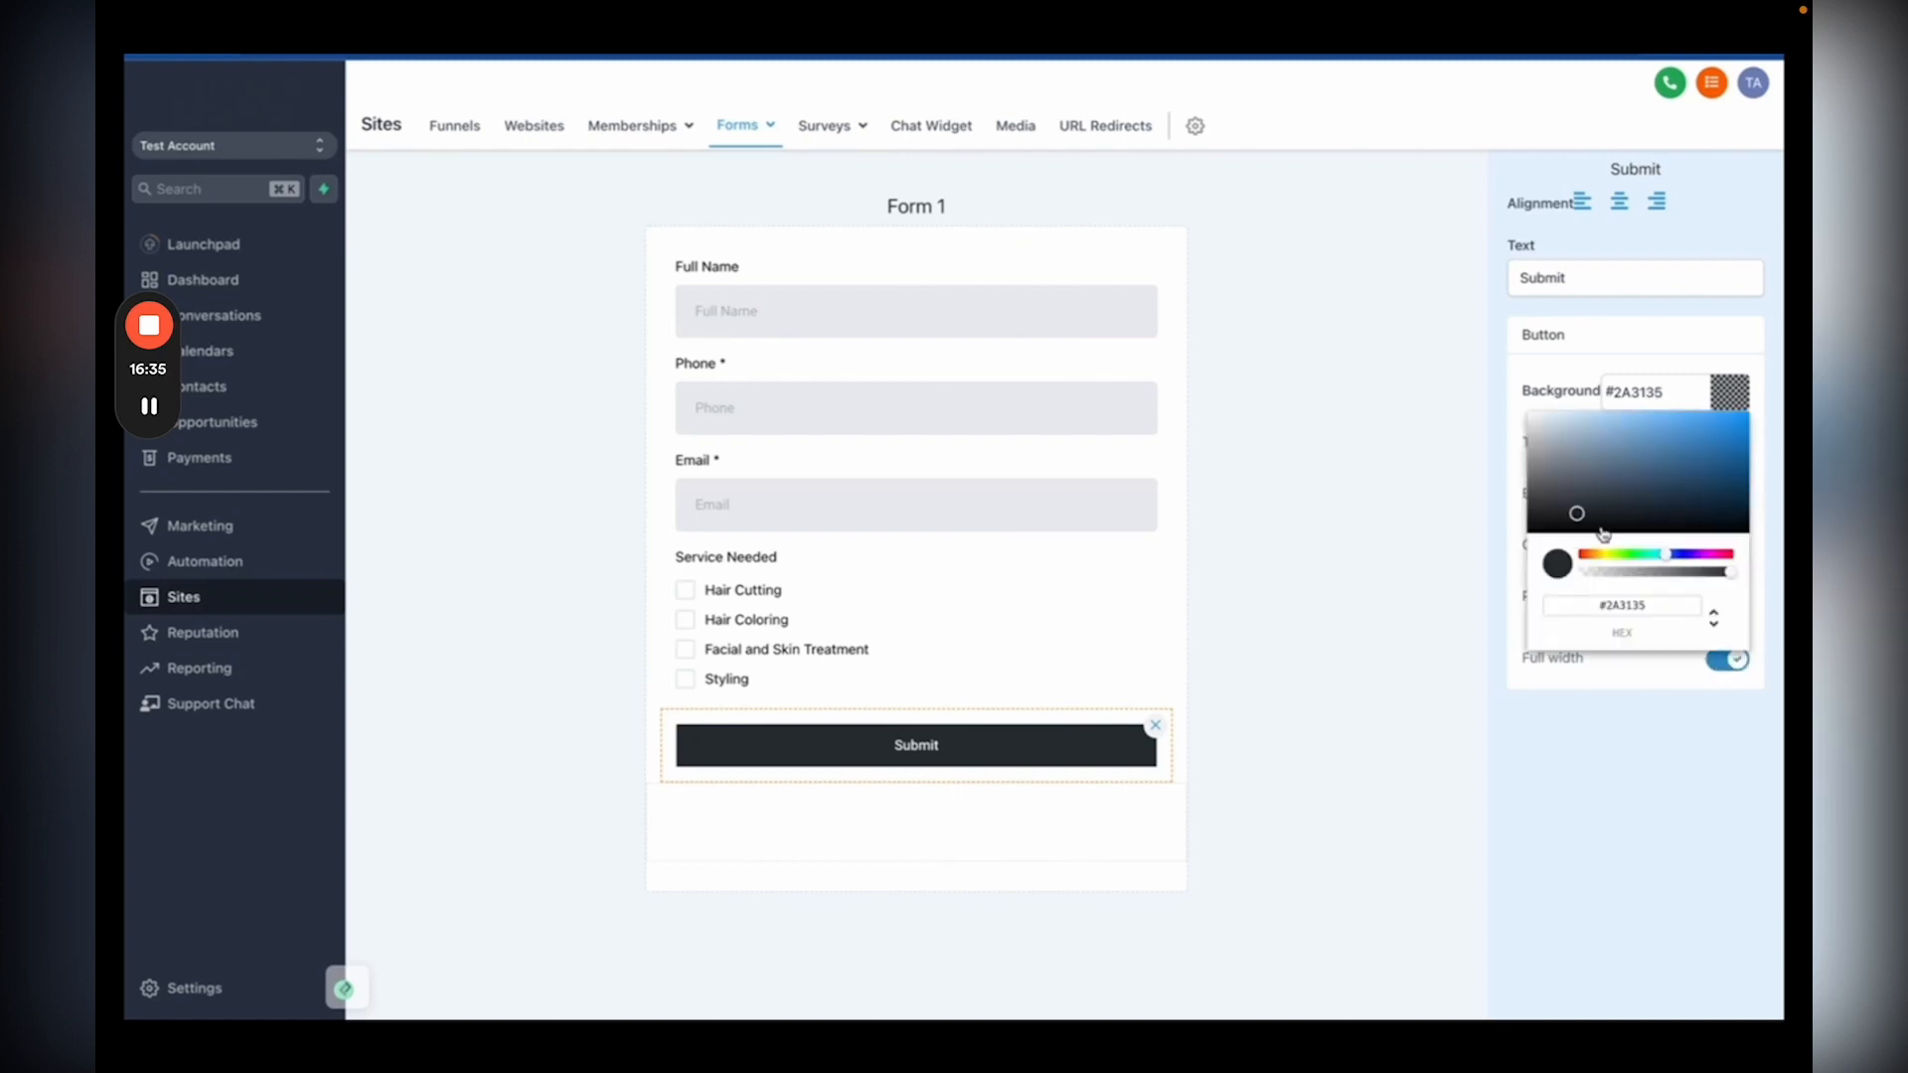
pyautogui.click(1688, 556)
pyautogui.click(1645, 415)
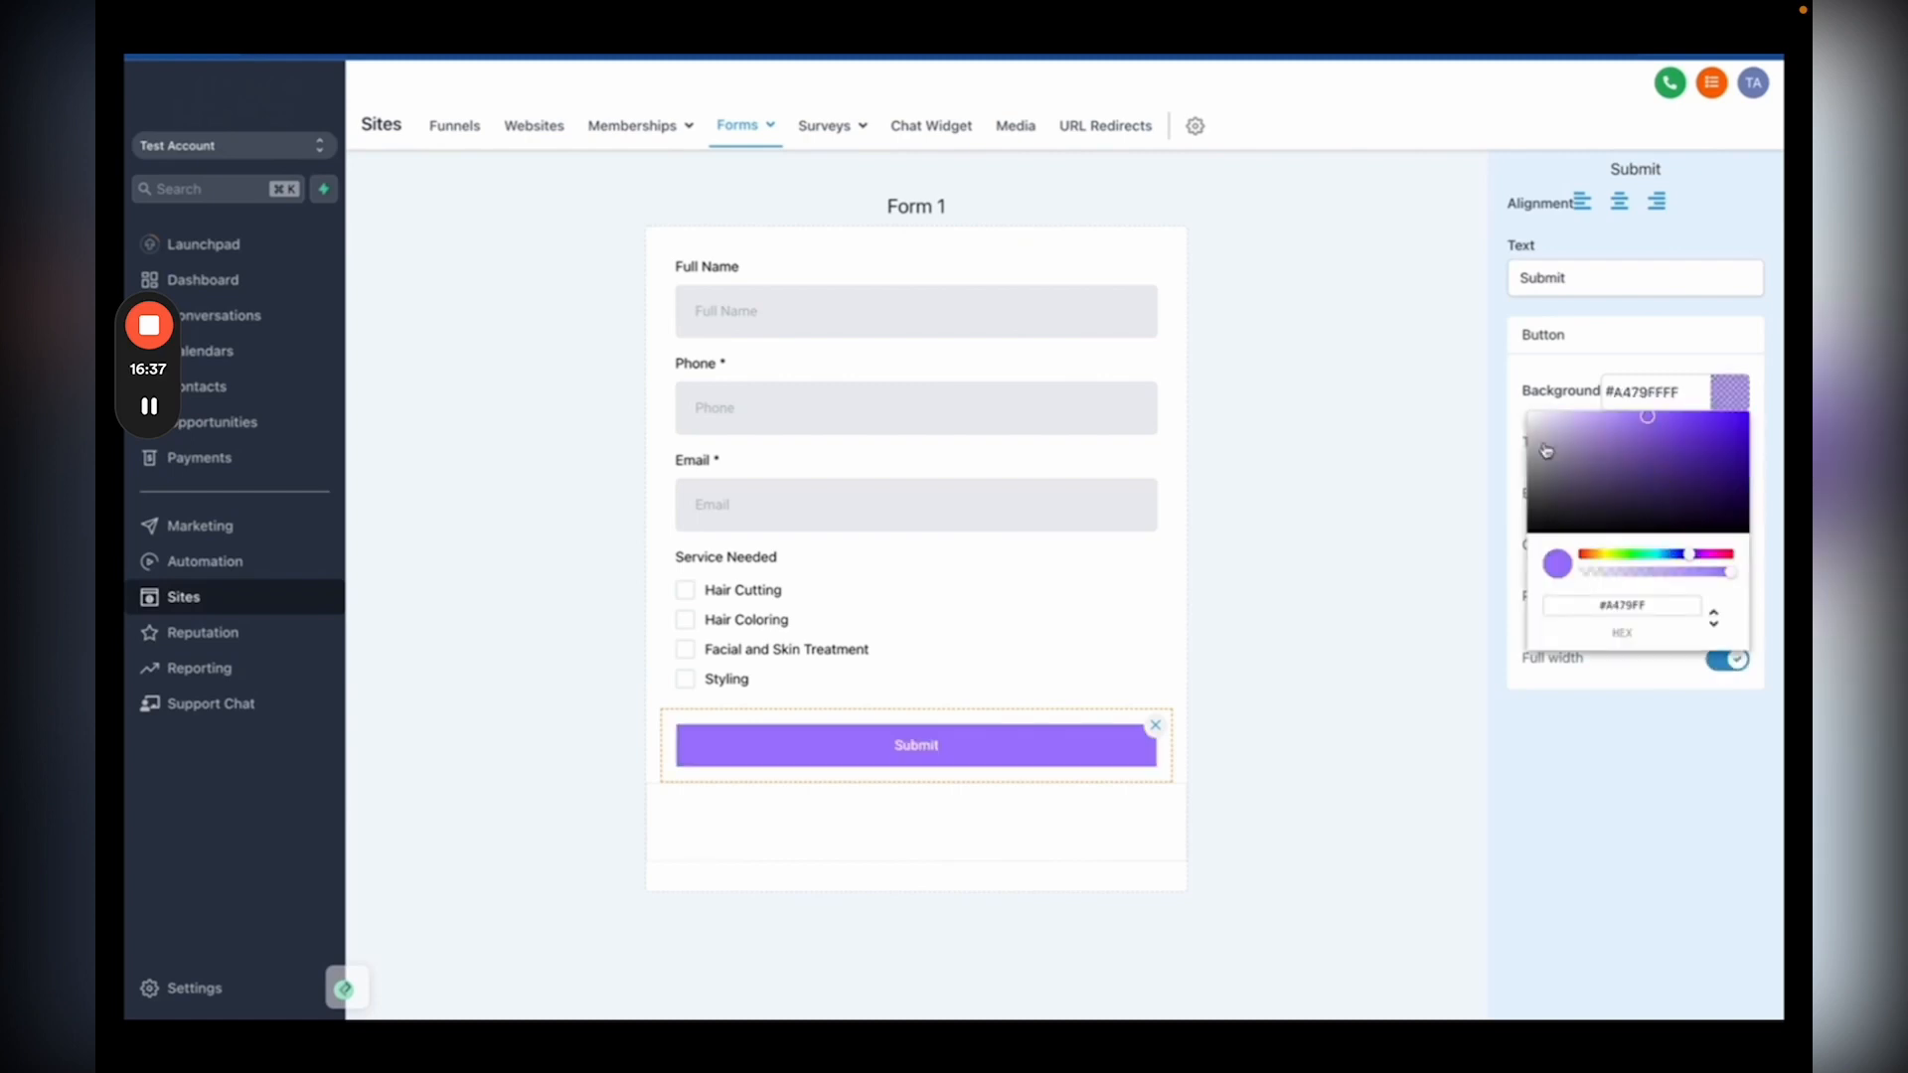
pyautogui.click(1488, 488)
pyautogui.click(1586, 1012)
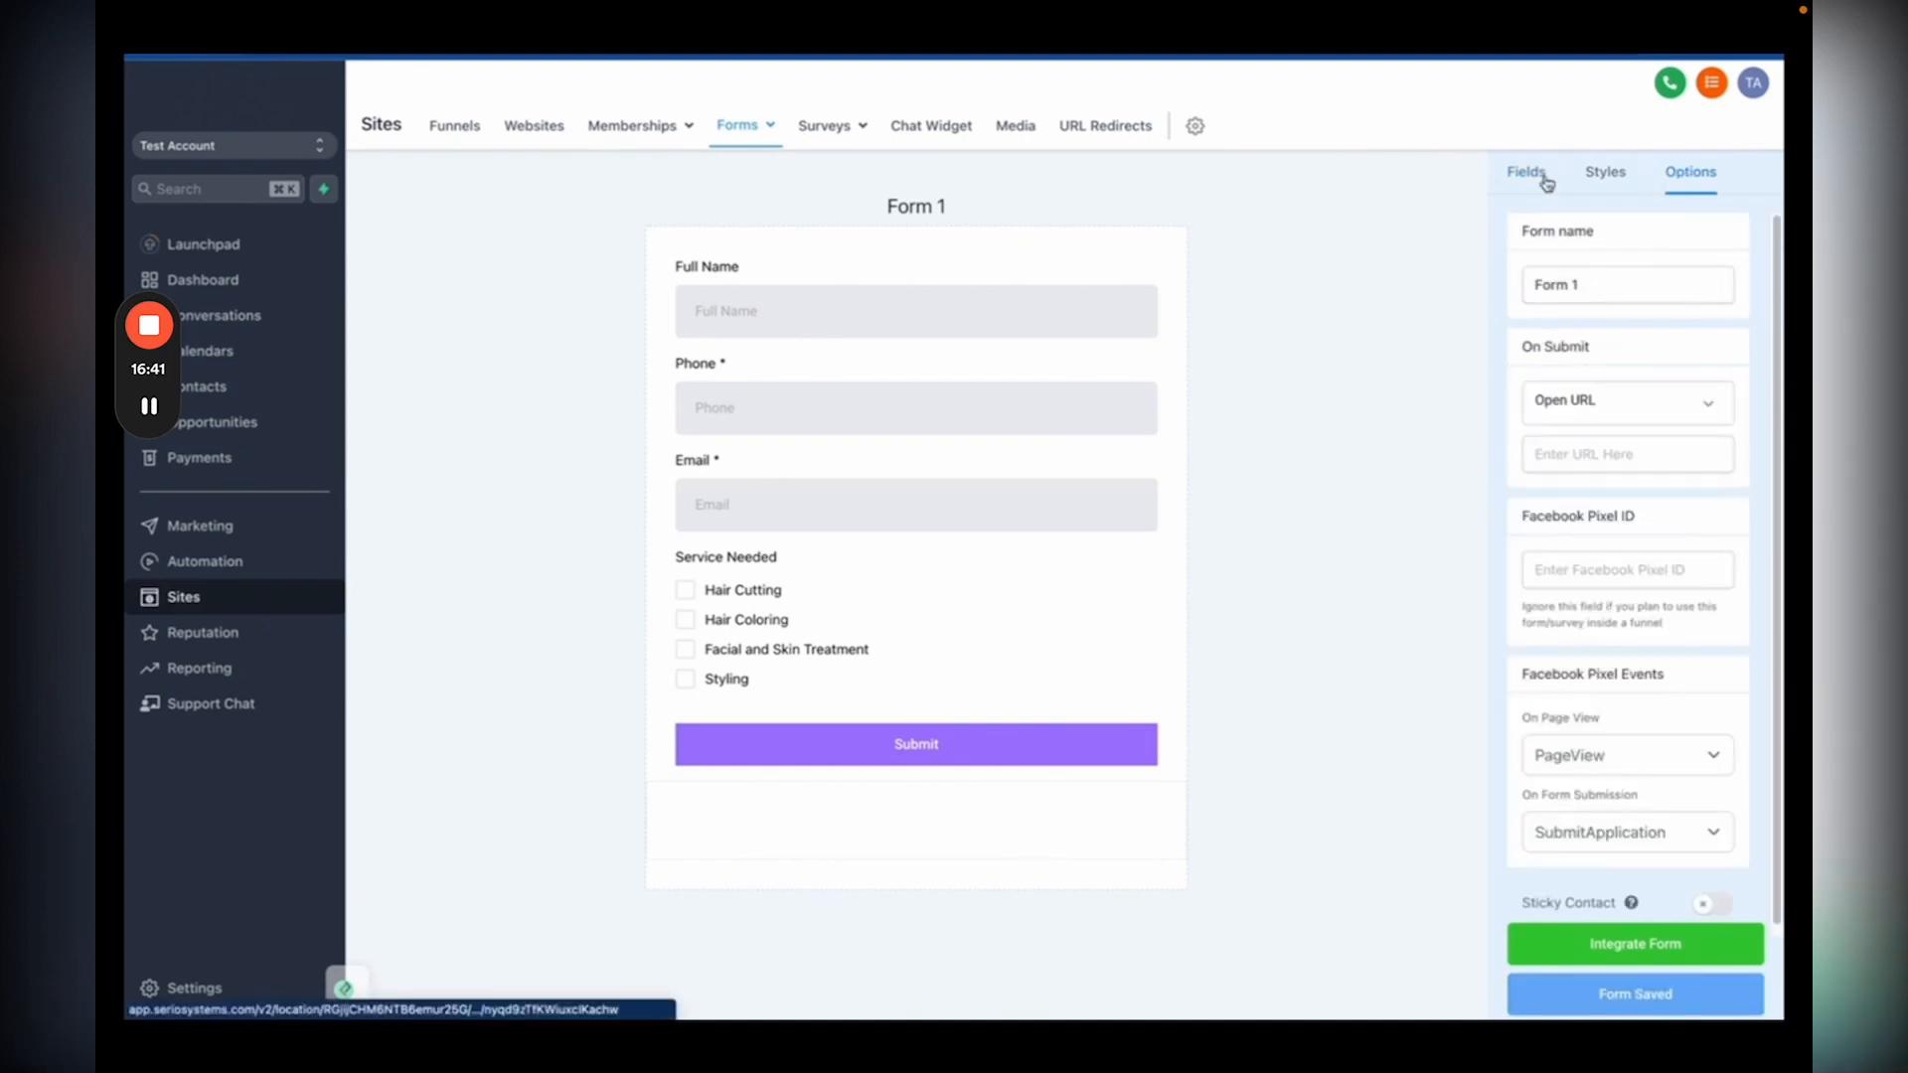
# Step: Rename the form 'Beauty Salon Form', show 'Thank You! We will be in touch soon!' on submit, enable Sticky Contact
pyautogui.tripleClick(1532, 283)
pyautogui.write('Beauty Salon Form')
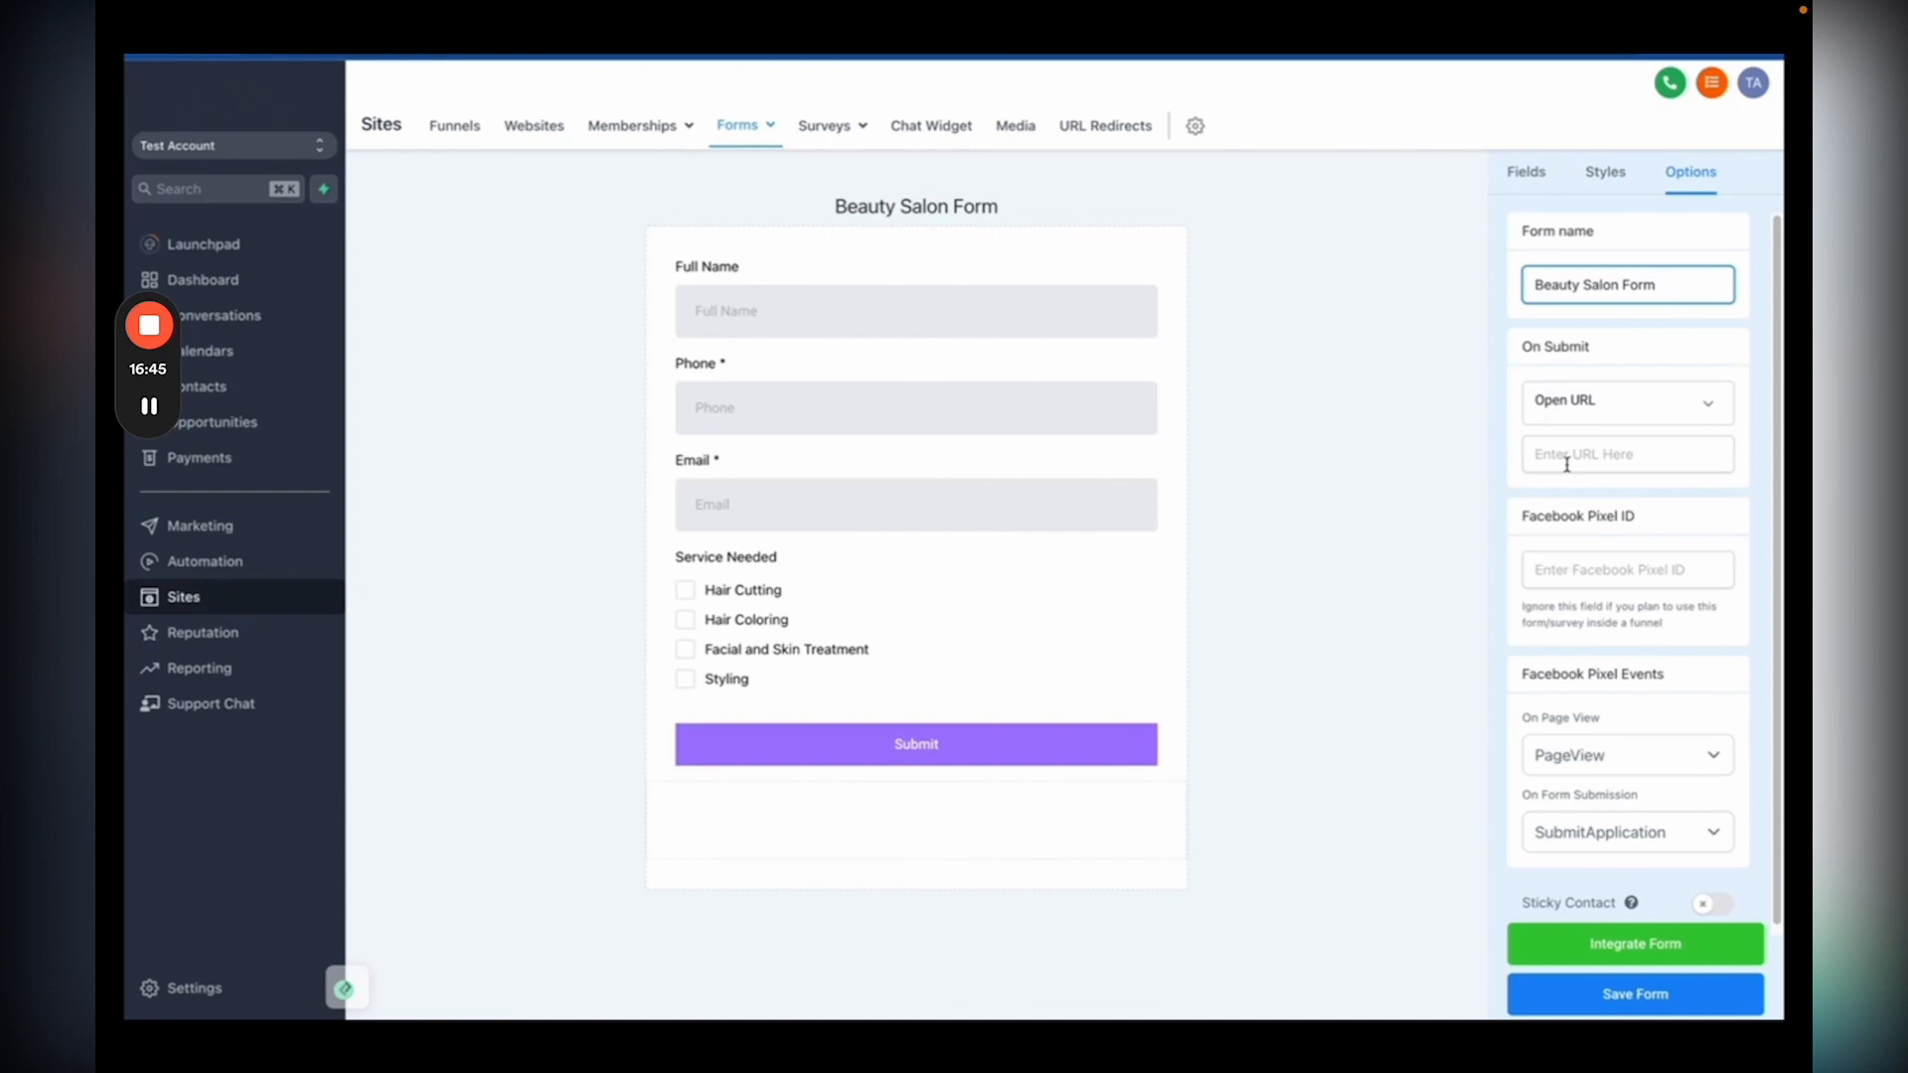
pyautogui.click(1597, 407)
pyautogui.click(1560, 481)
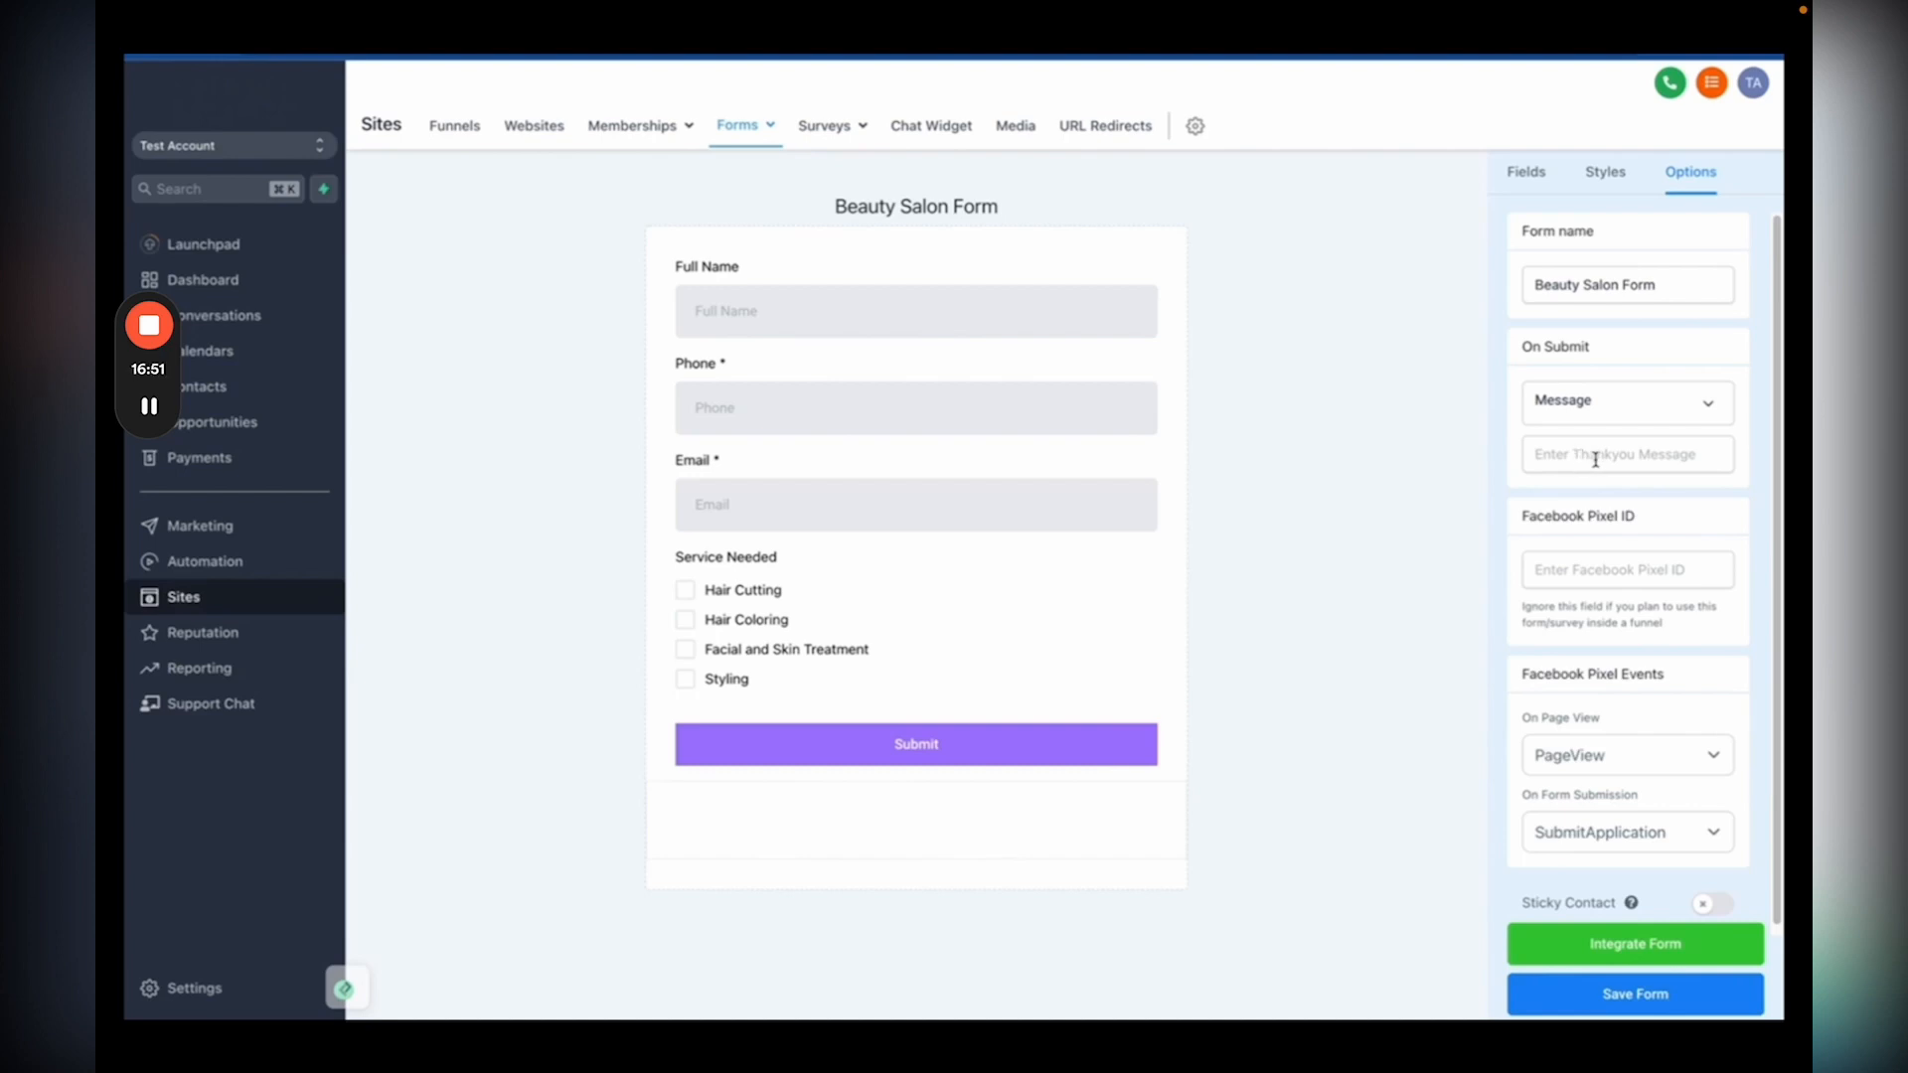
pyautogui.click(1593, 453)
pyautogui.write('Thank You! We will be in touch soon!')
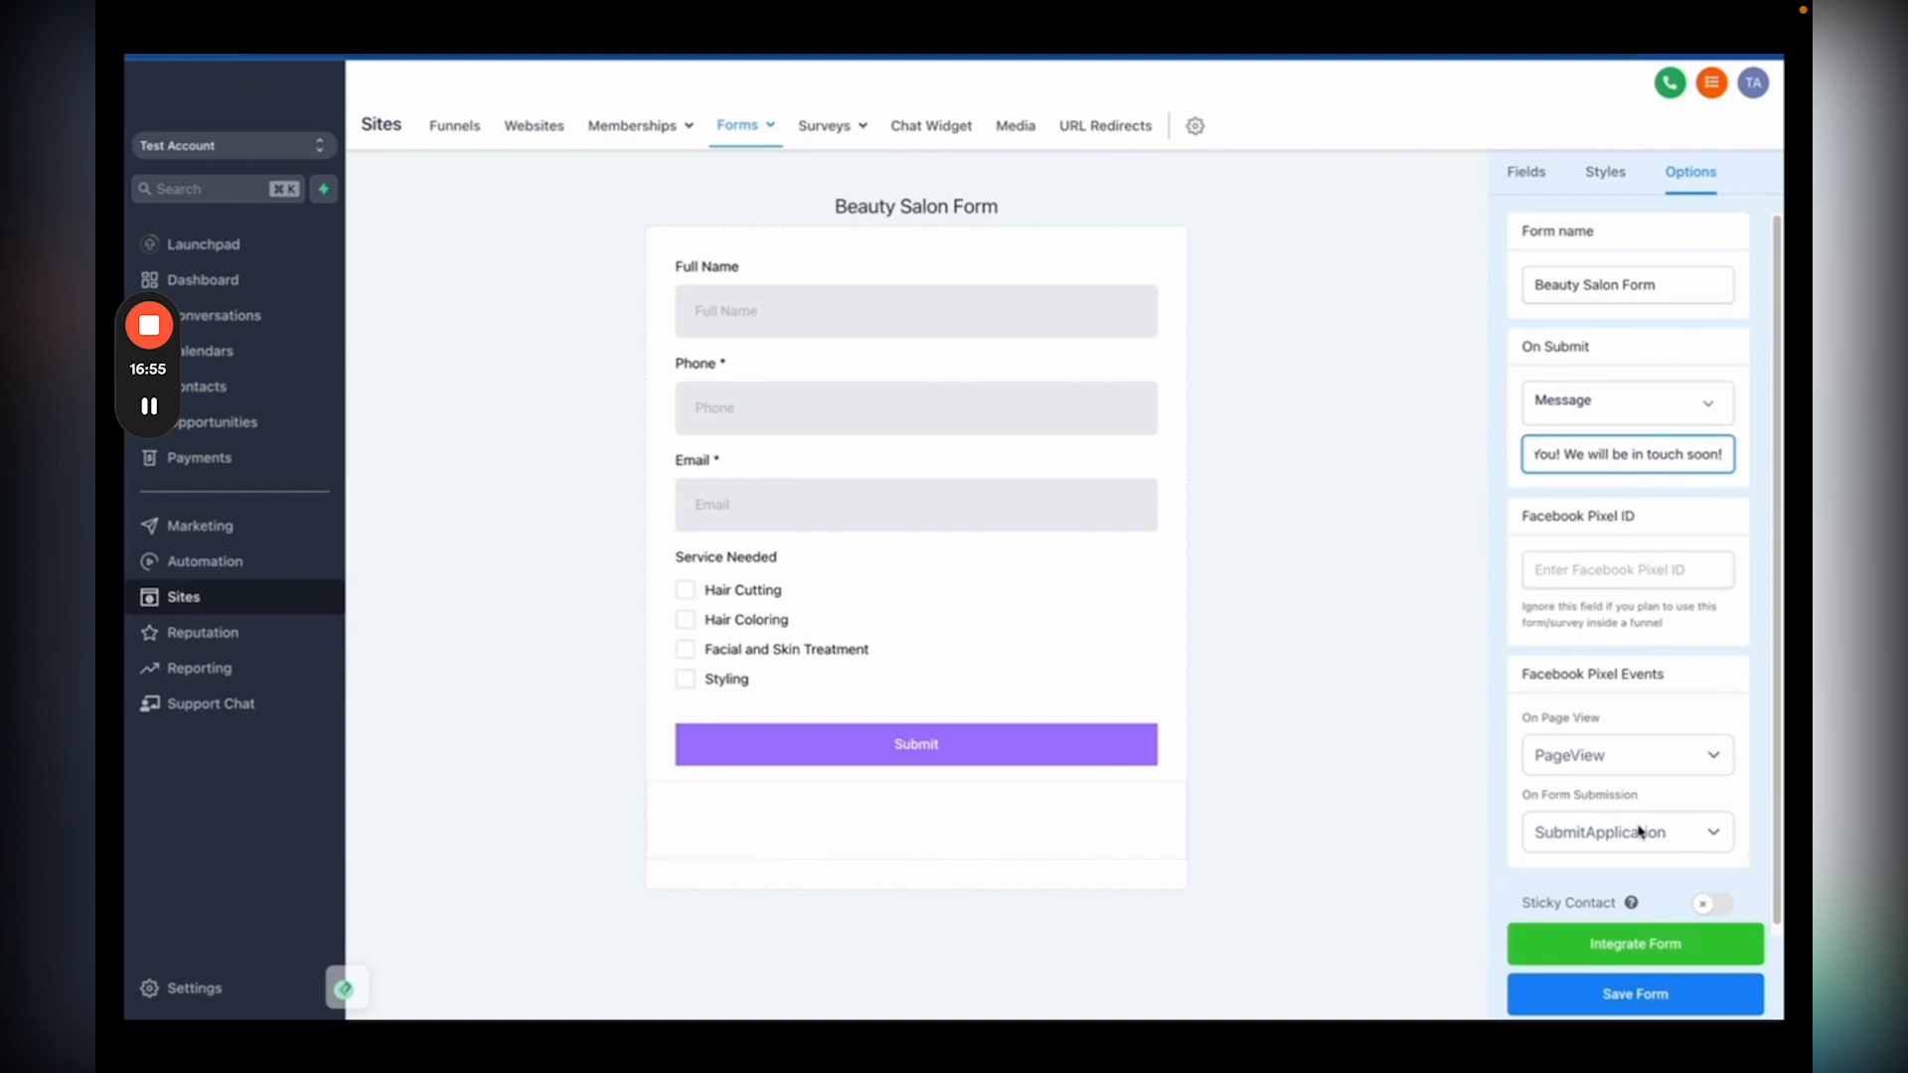
pyautogui.click(1699, 905)
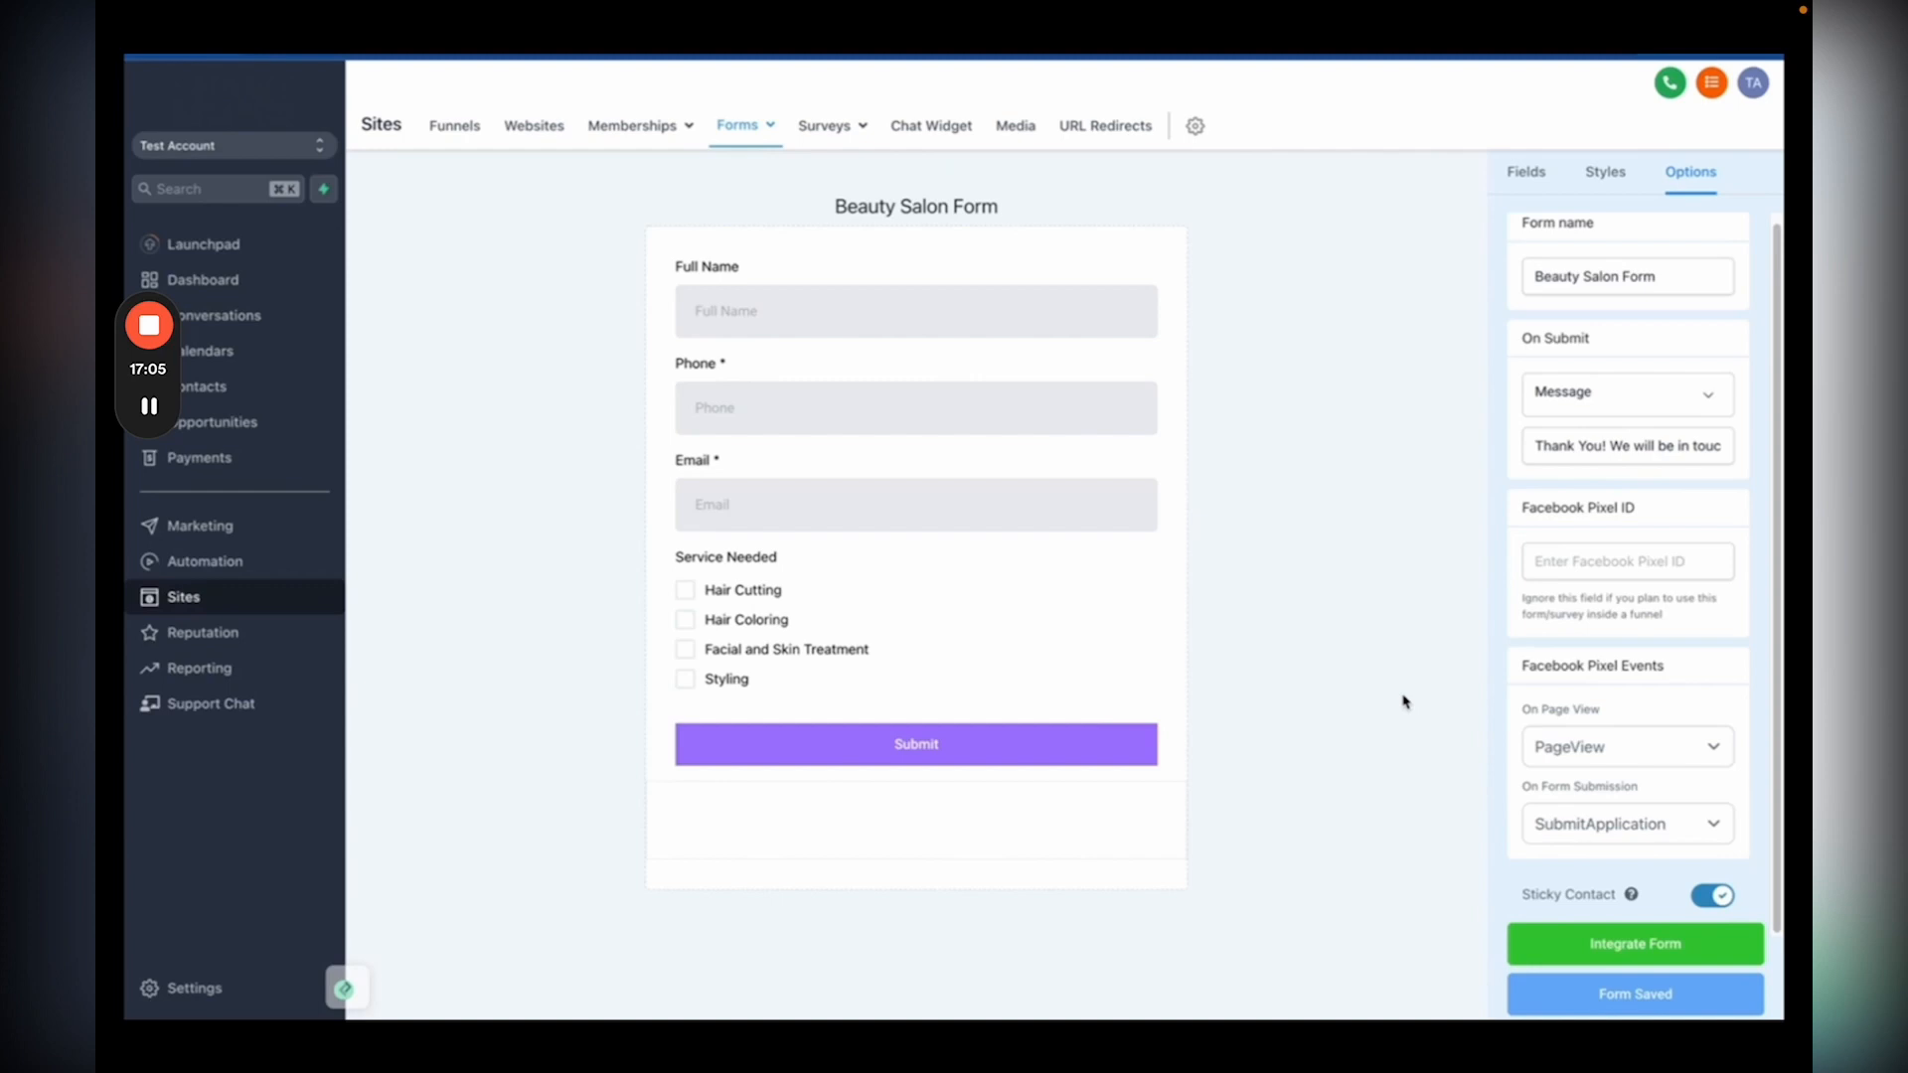
pyautogui.click(1553, 939)
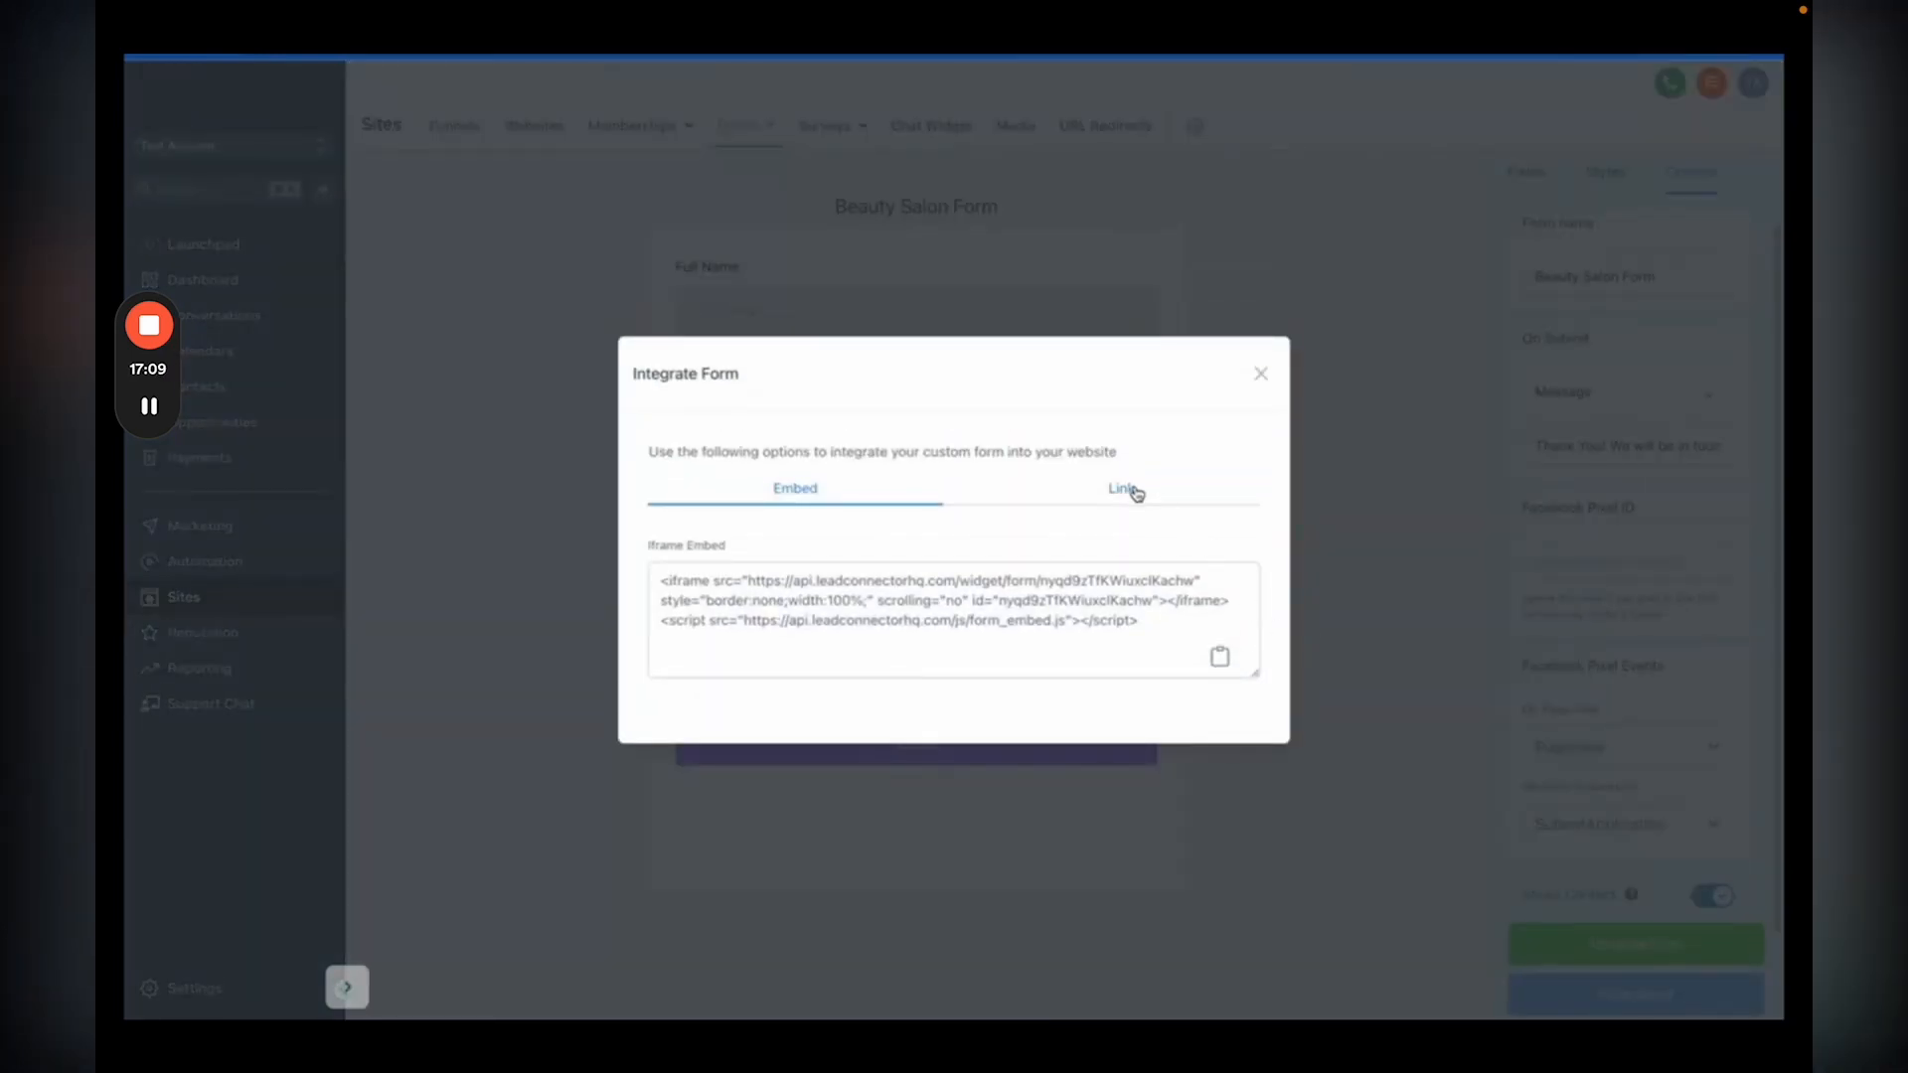
pyautogui.click(1133, 491)
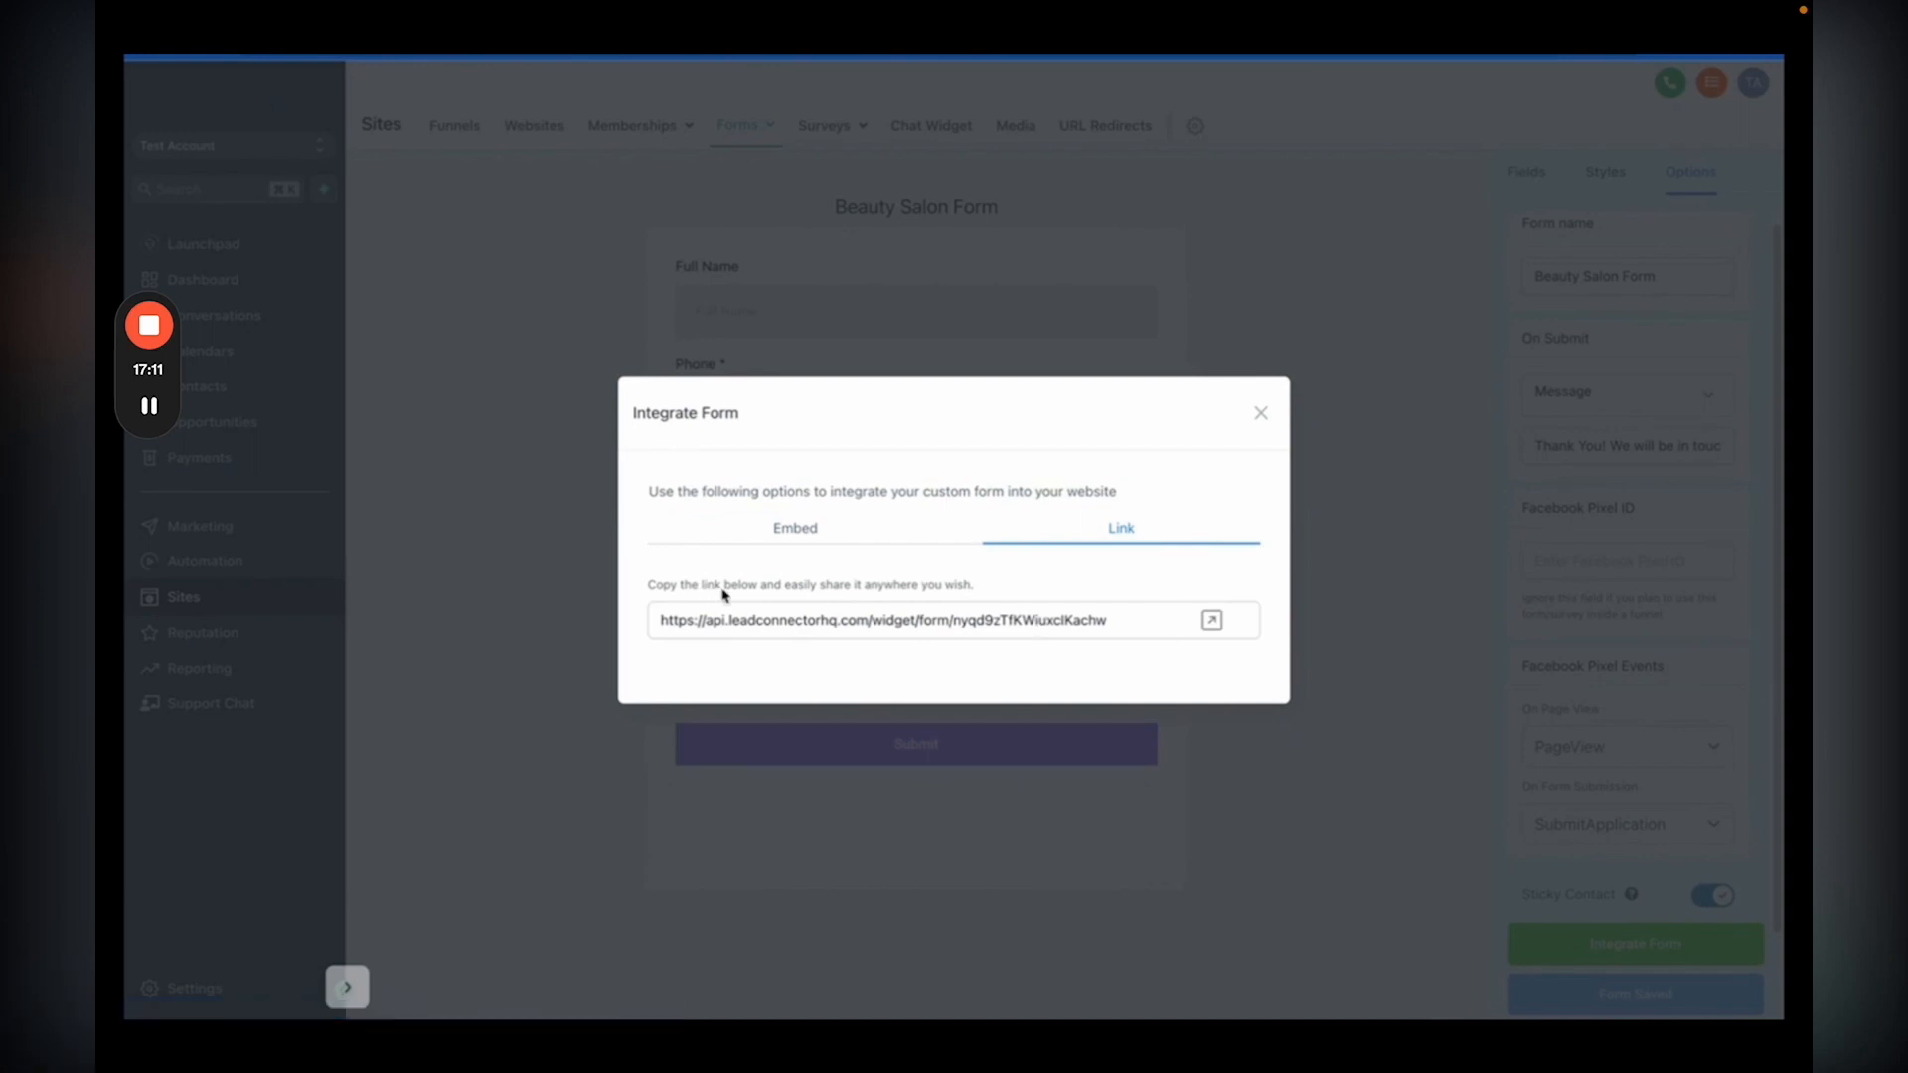
pyautogui.click(774, 531)
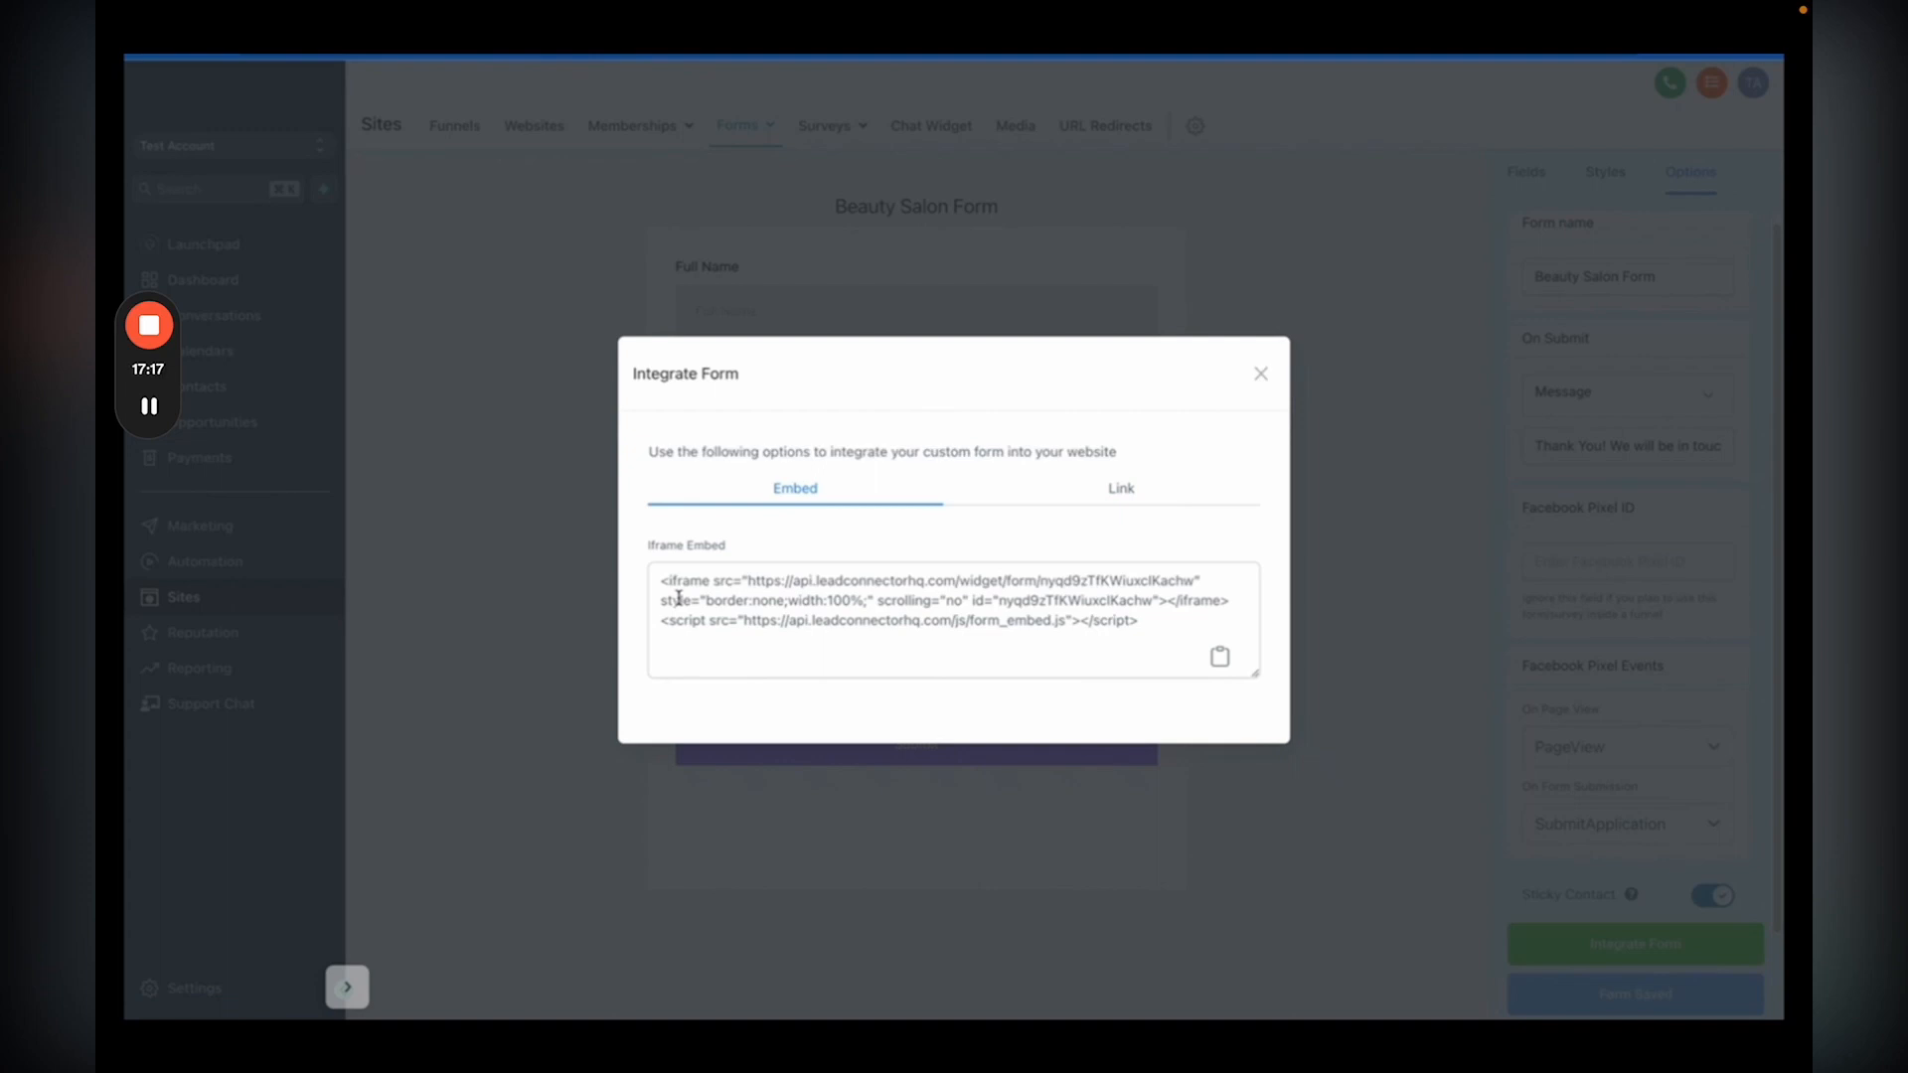
pyautogui.click(1199, 777)
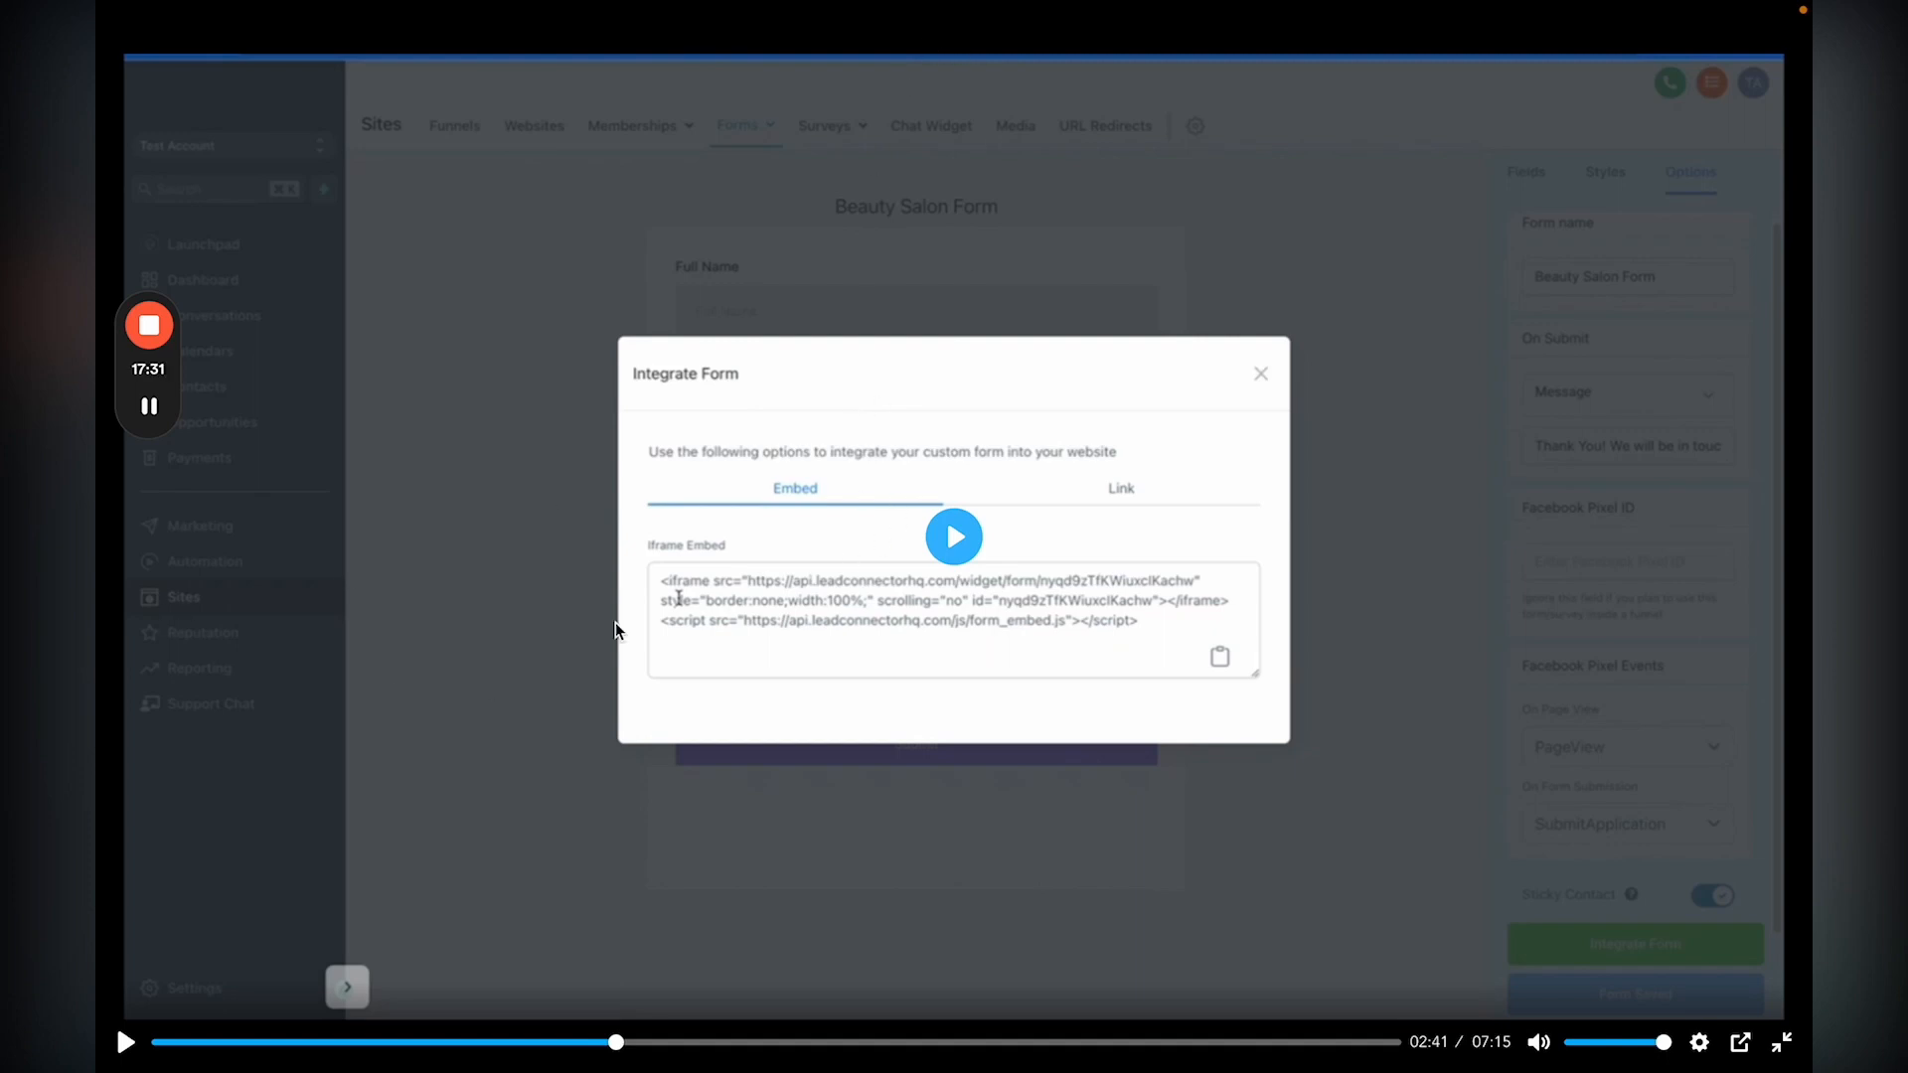
pyautogui.click(949, 538)
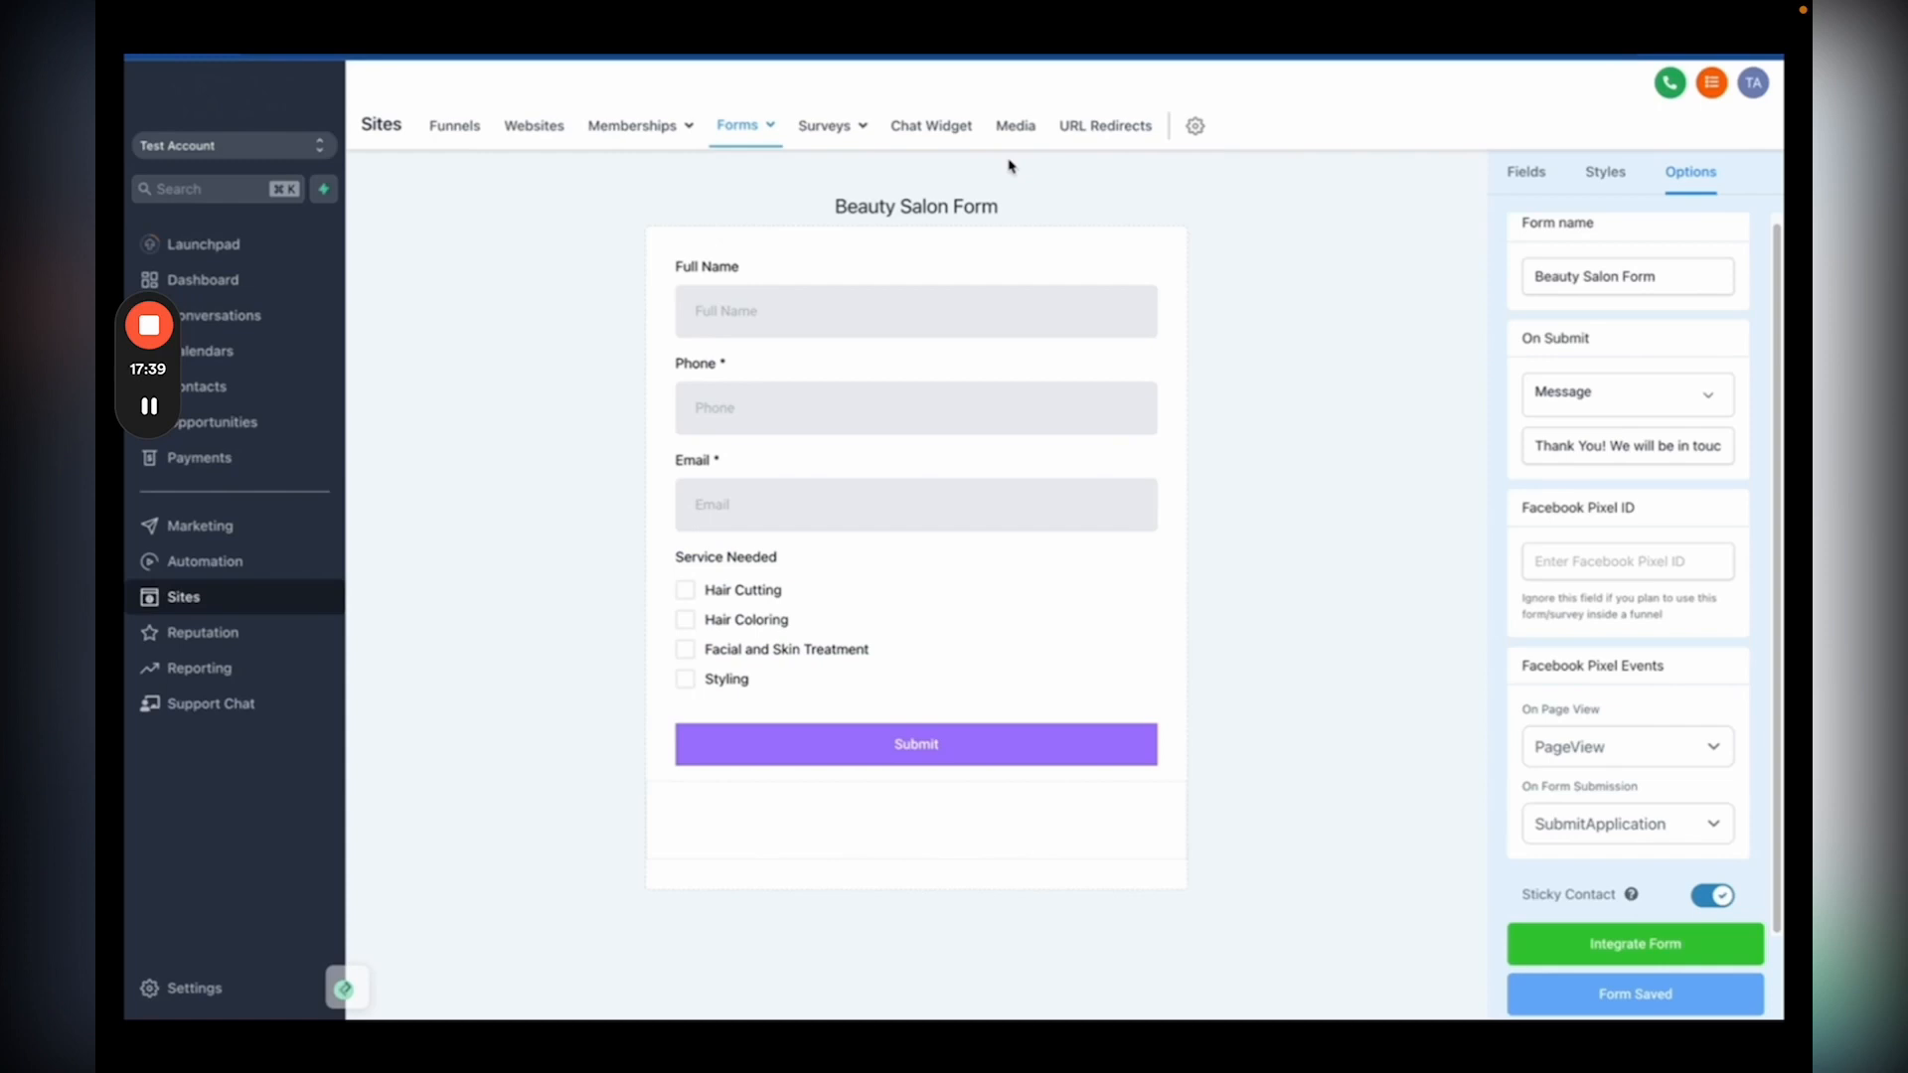
# Step: Open the Beauty Studio website for editing and create a popup with a single-column row
pyautogui.click(528, 130)
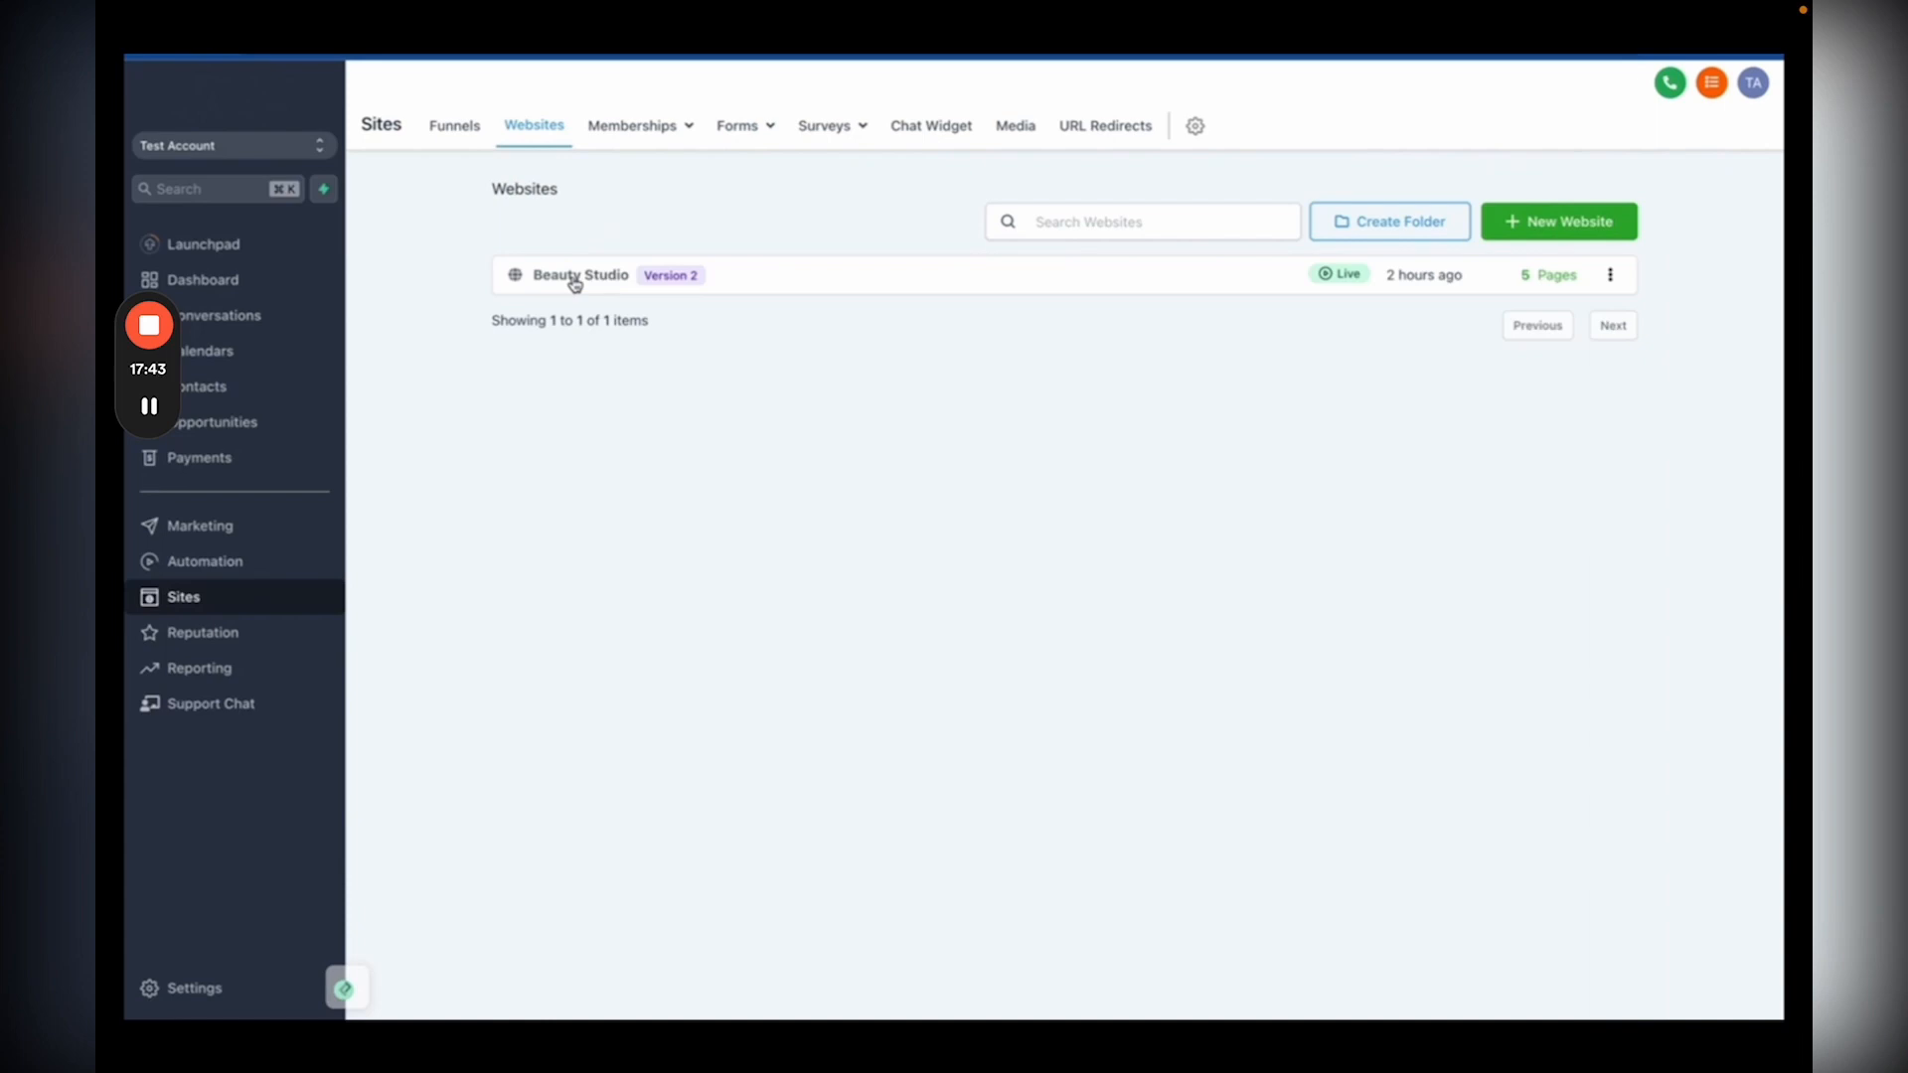
pyautogui.click(574, 285)
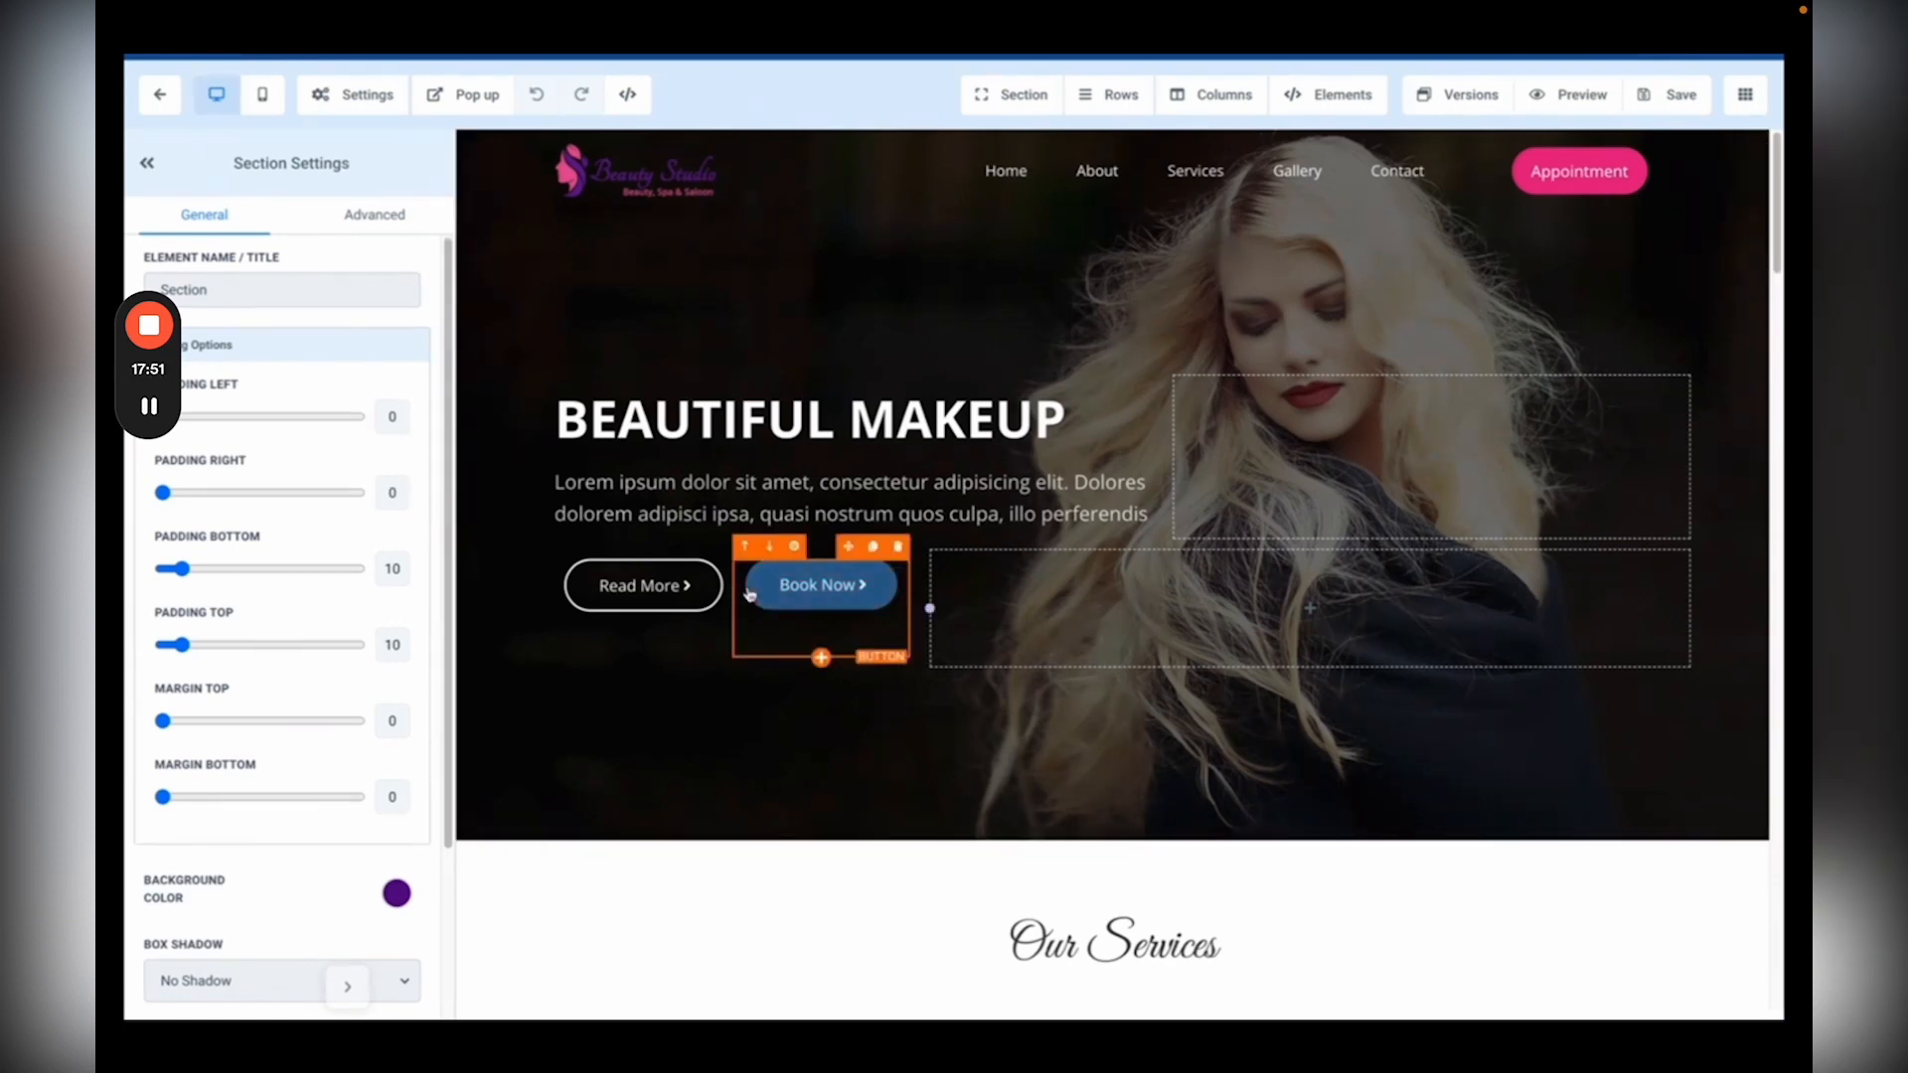
pyautogui.click(469, 100)
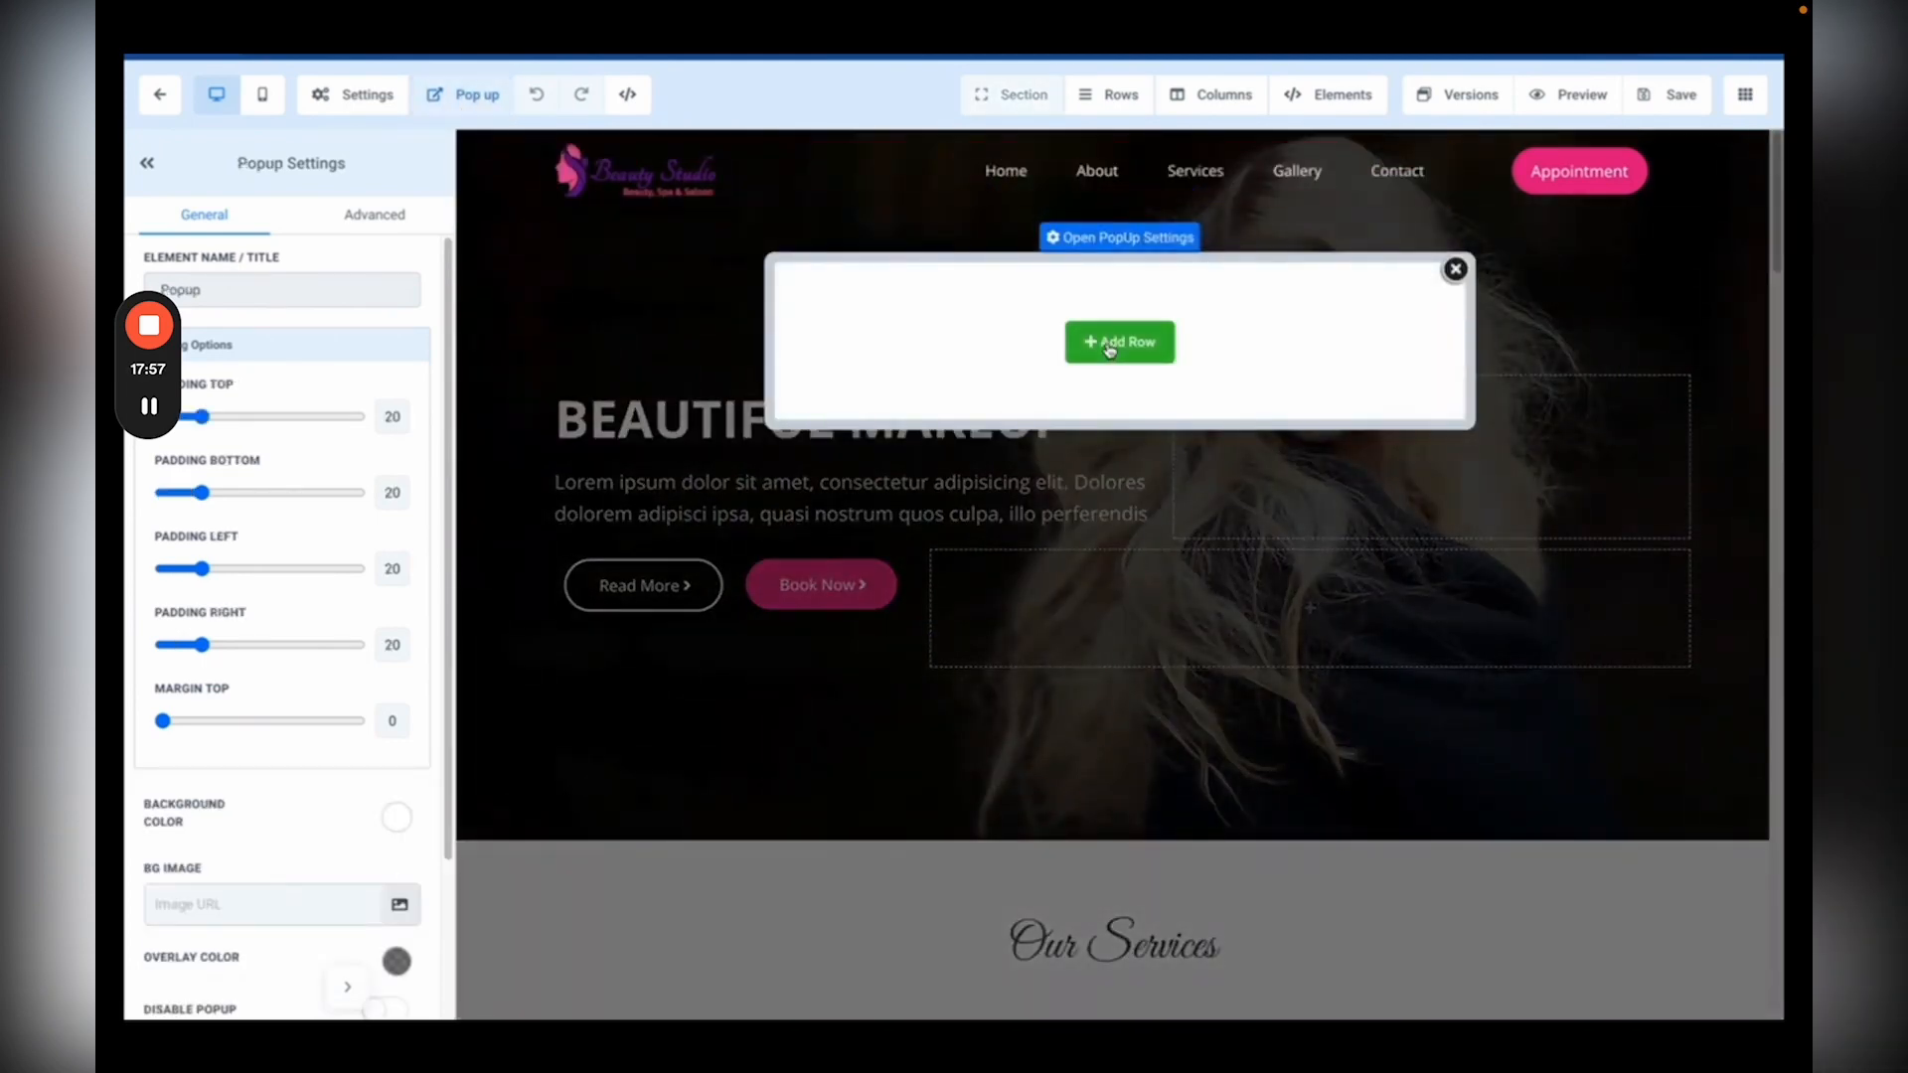
pyautogui.click(1120, 343)
pyautogui.click(1515, 260)
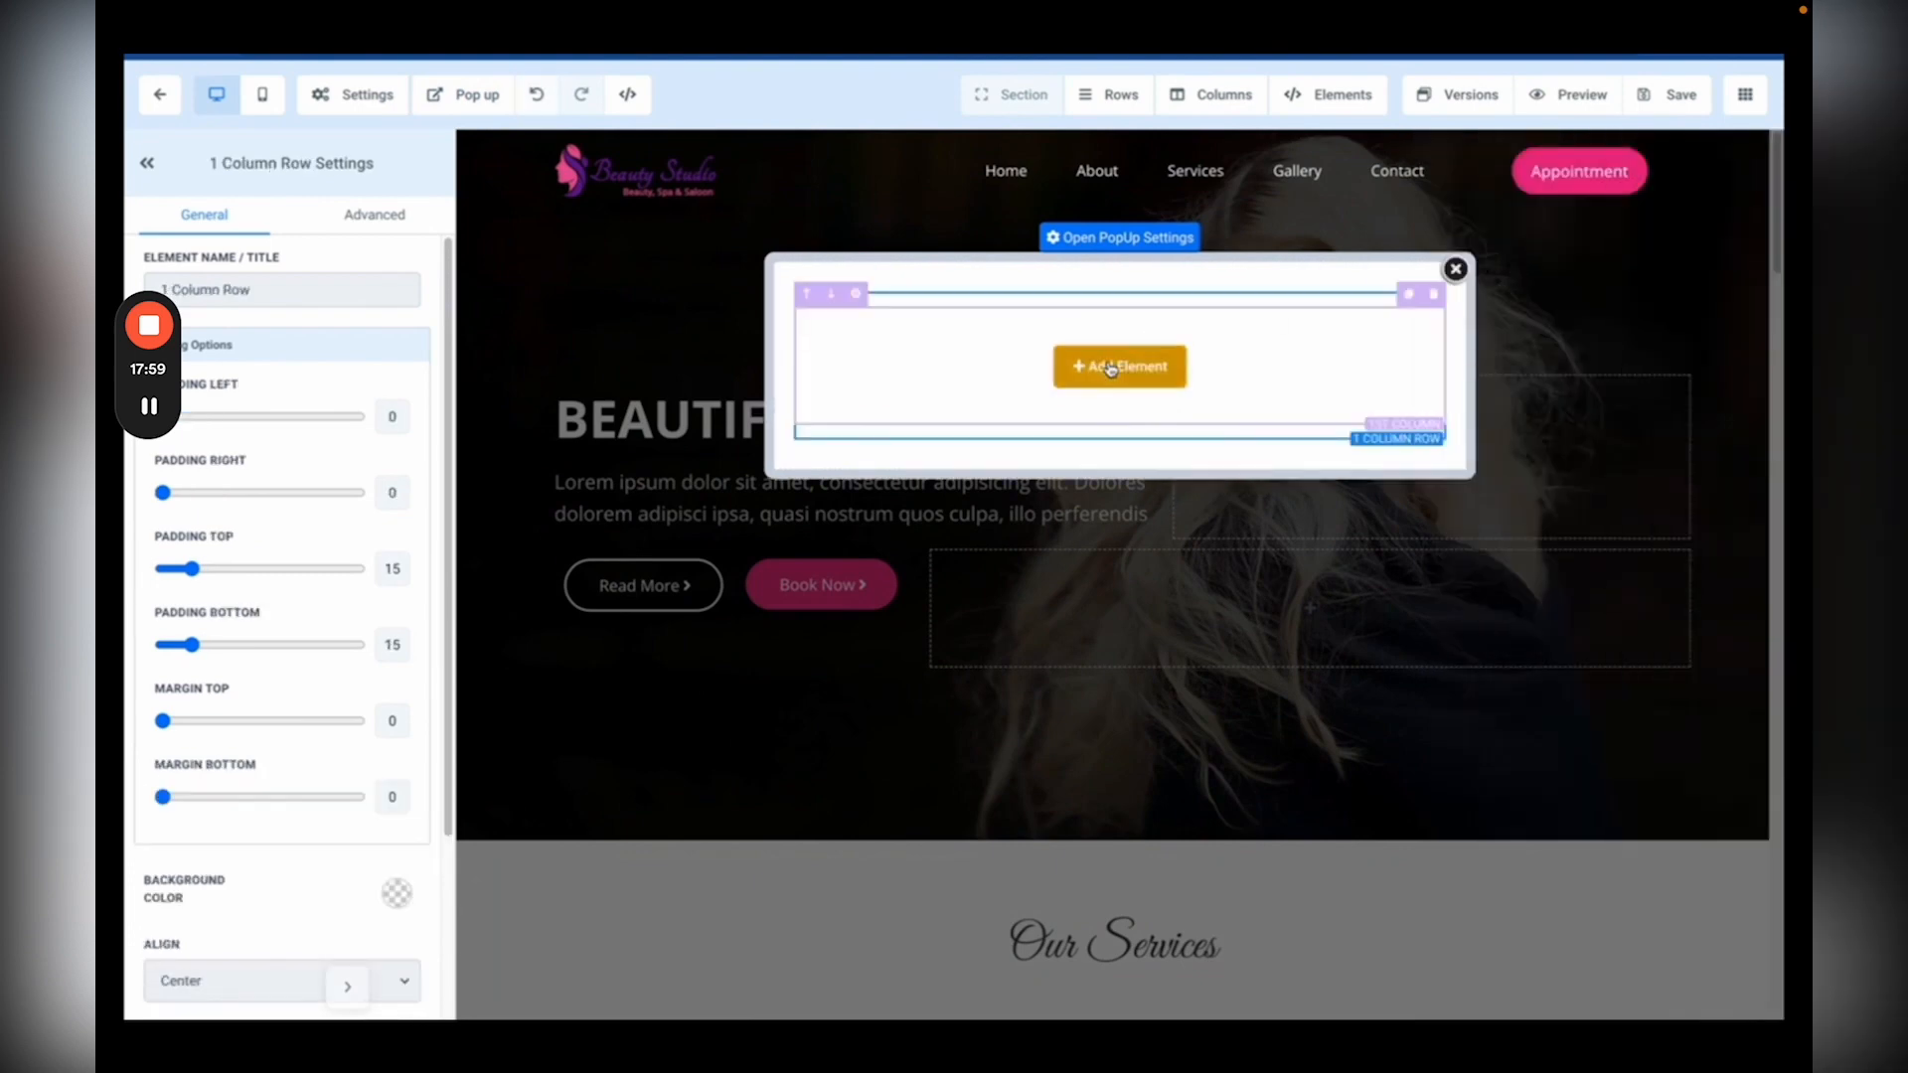
# Step: Insert a form element in the popup showing the Beauty Salon Form
pyautogui.click(1118, 365)
pyautogui.click(1562, 509)
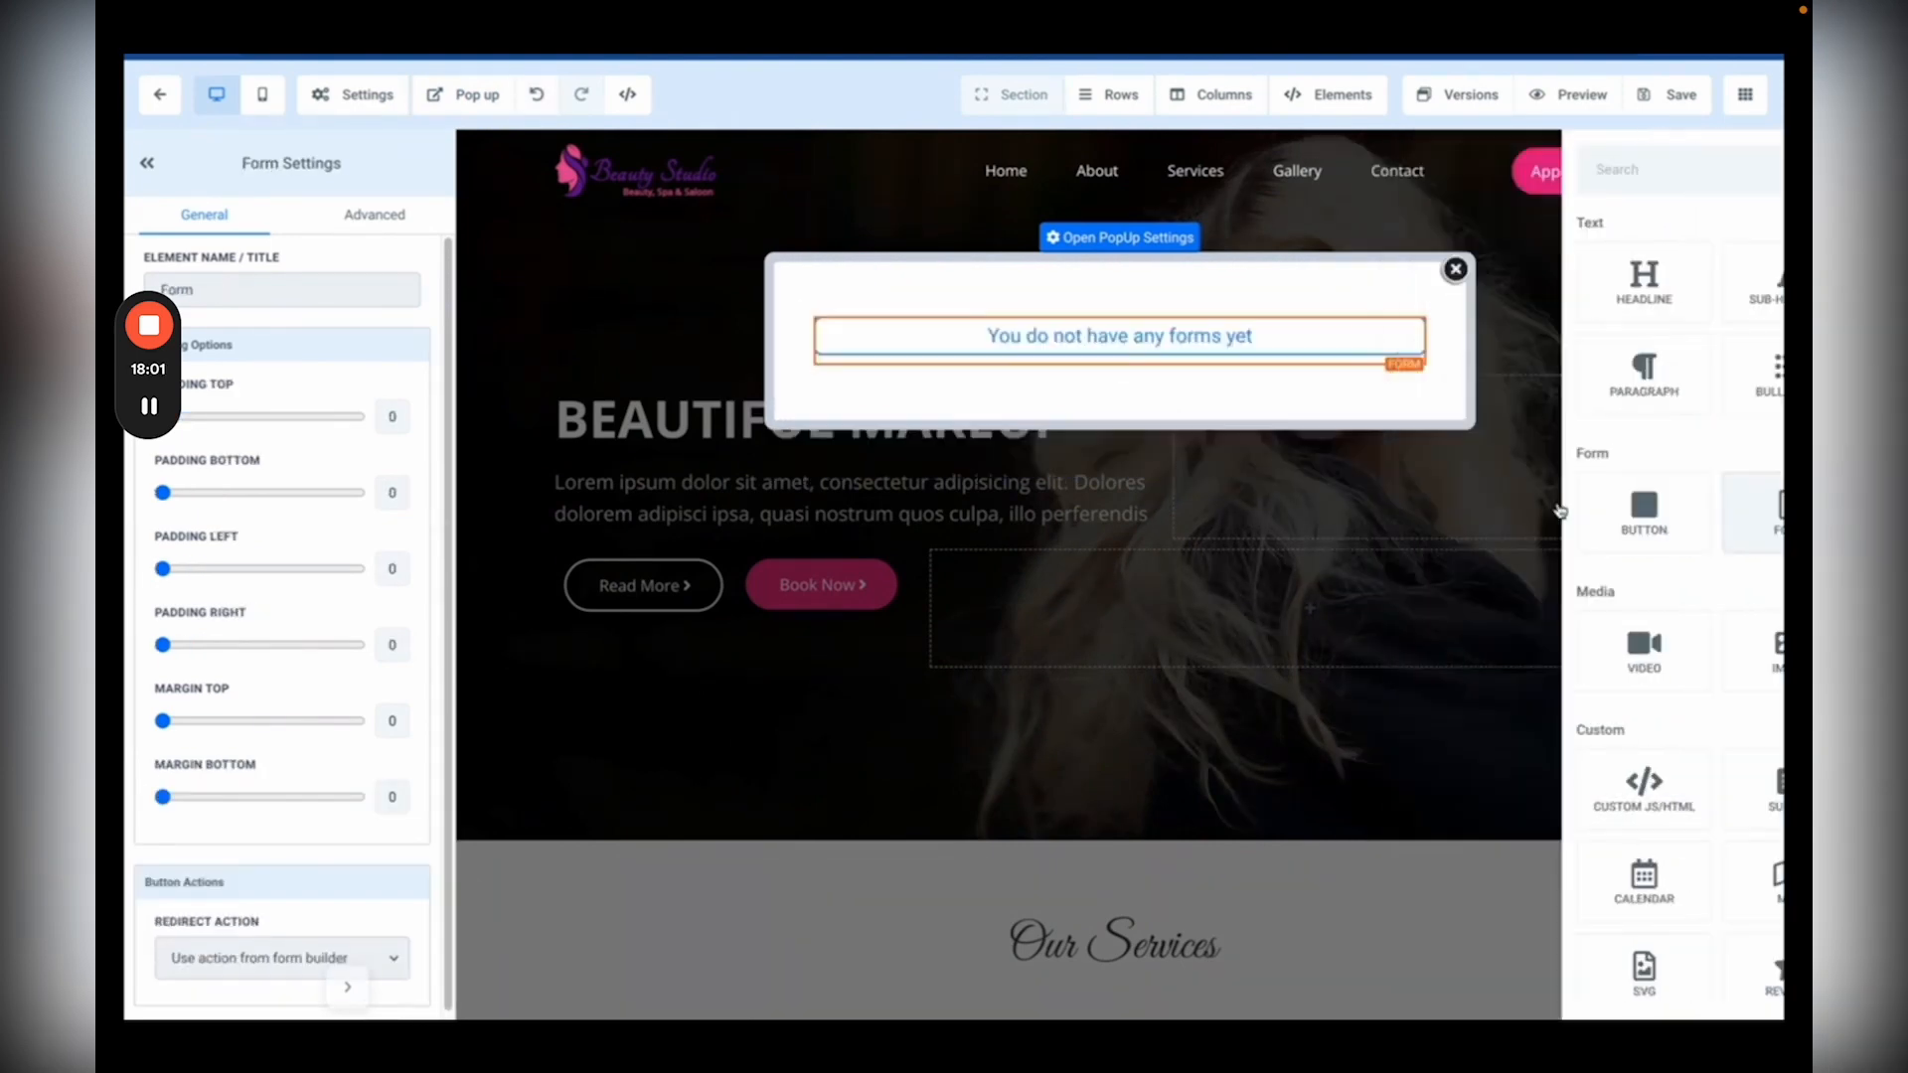
pyautogui.click(771, 468)
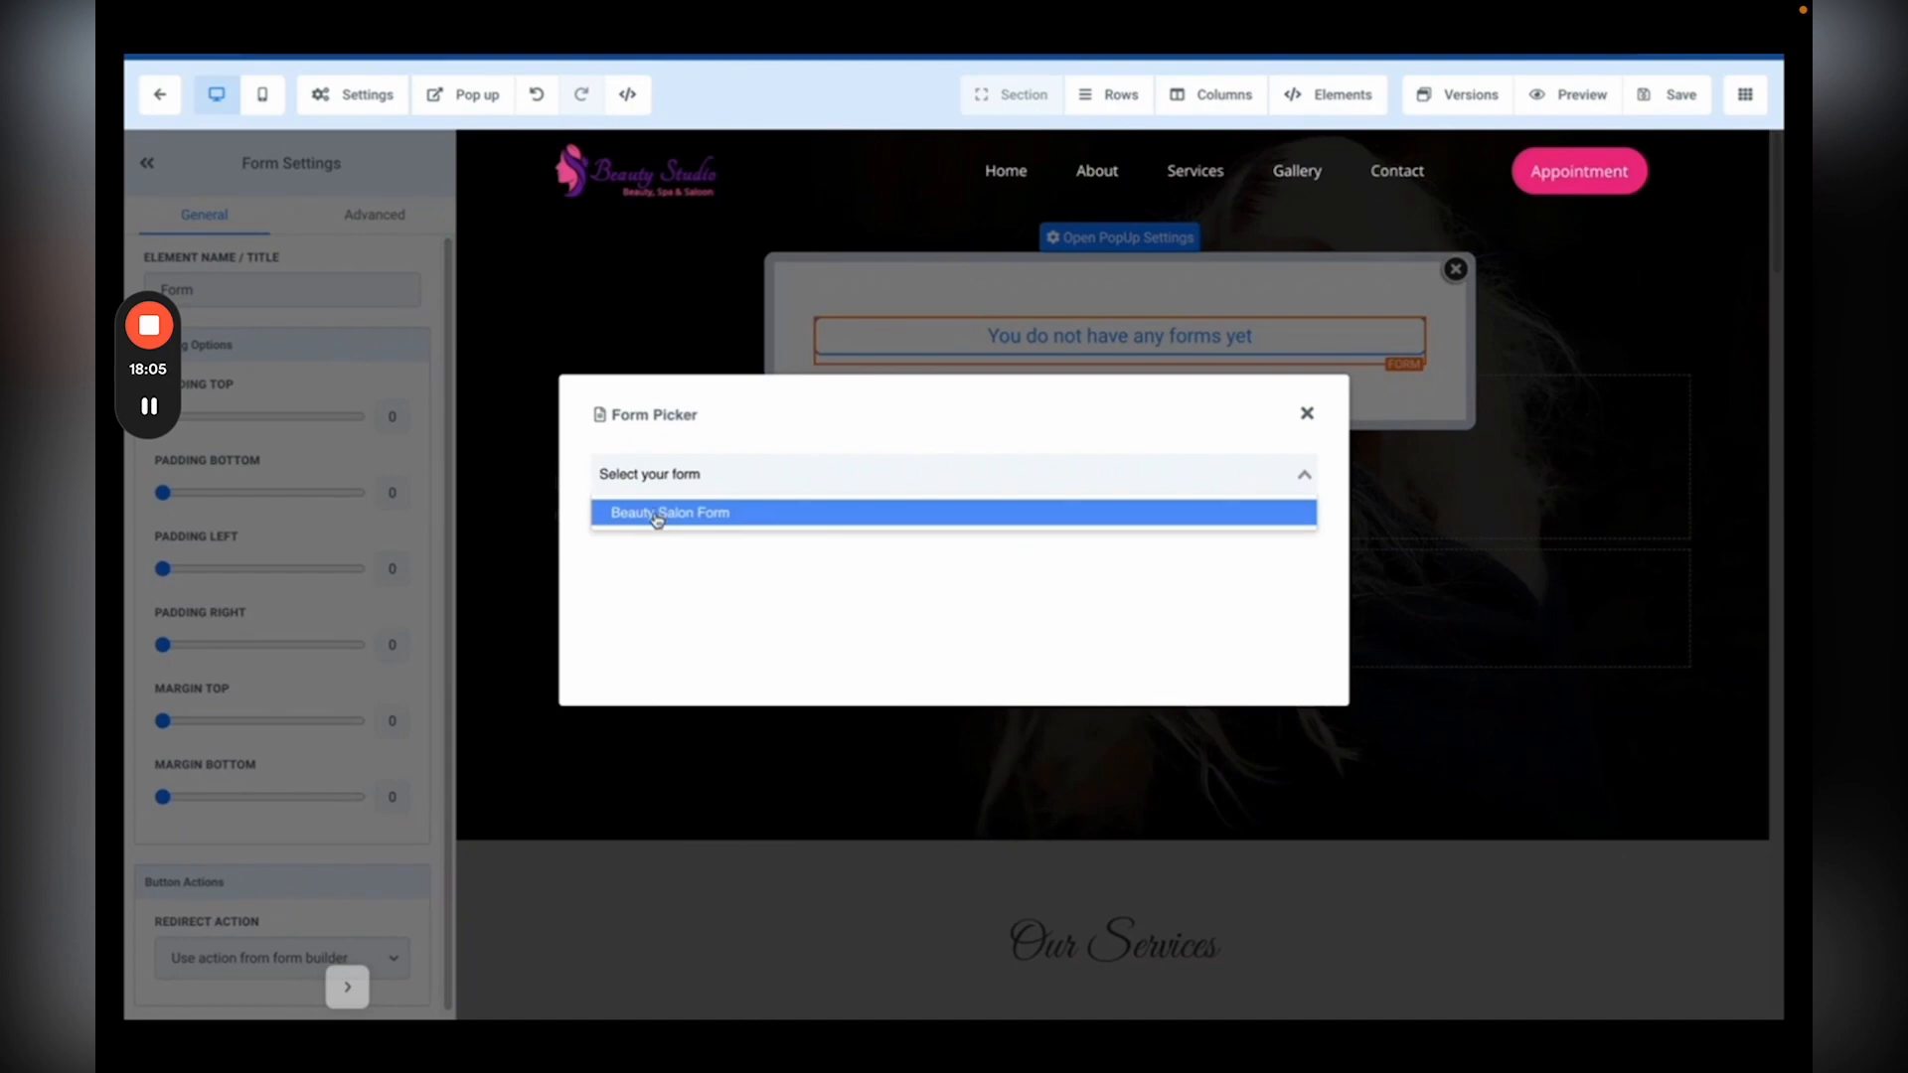
pyautogui.click(657, 513)
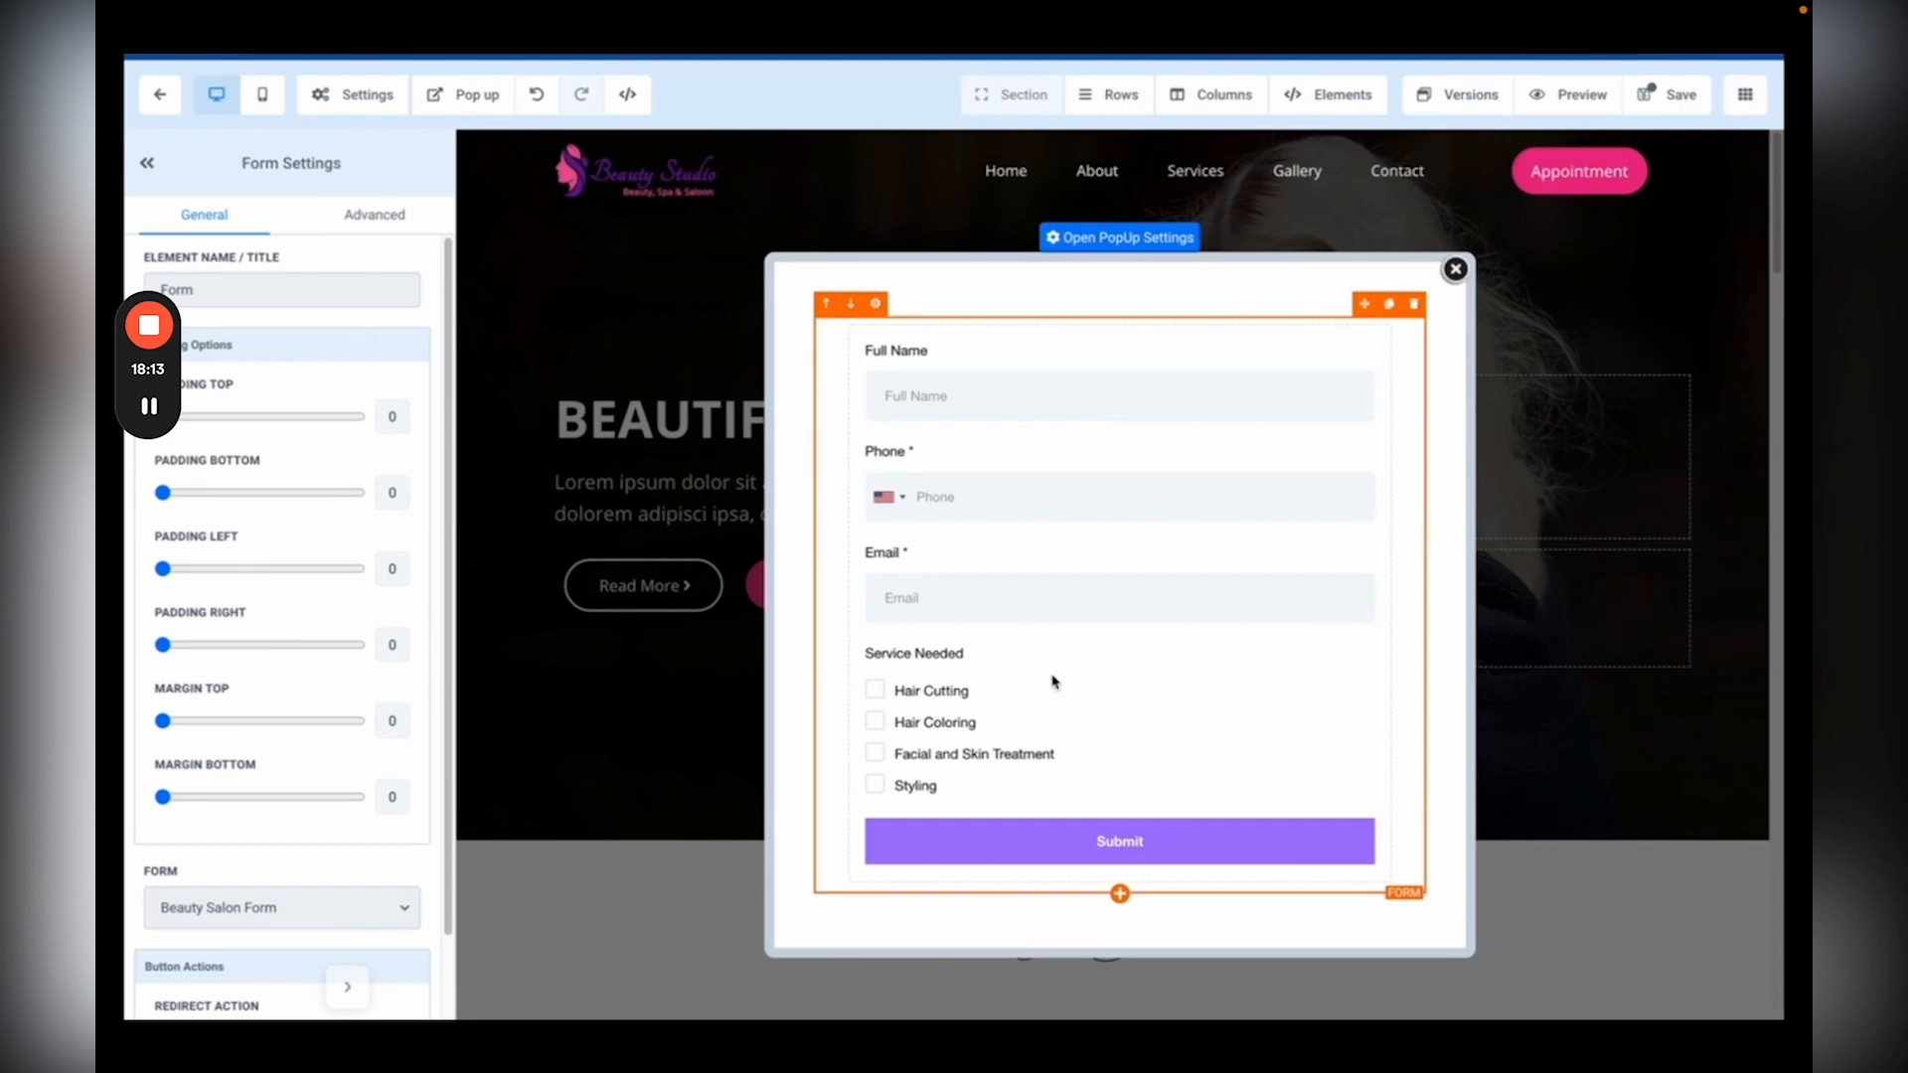
# Step: Add a headline element to the popup and move it above the form
pyautogui.click(1121, 897)
pyautogui.click(1421, 281)
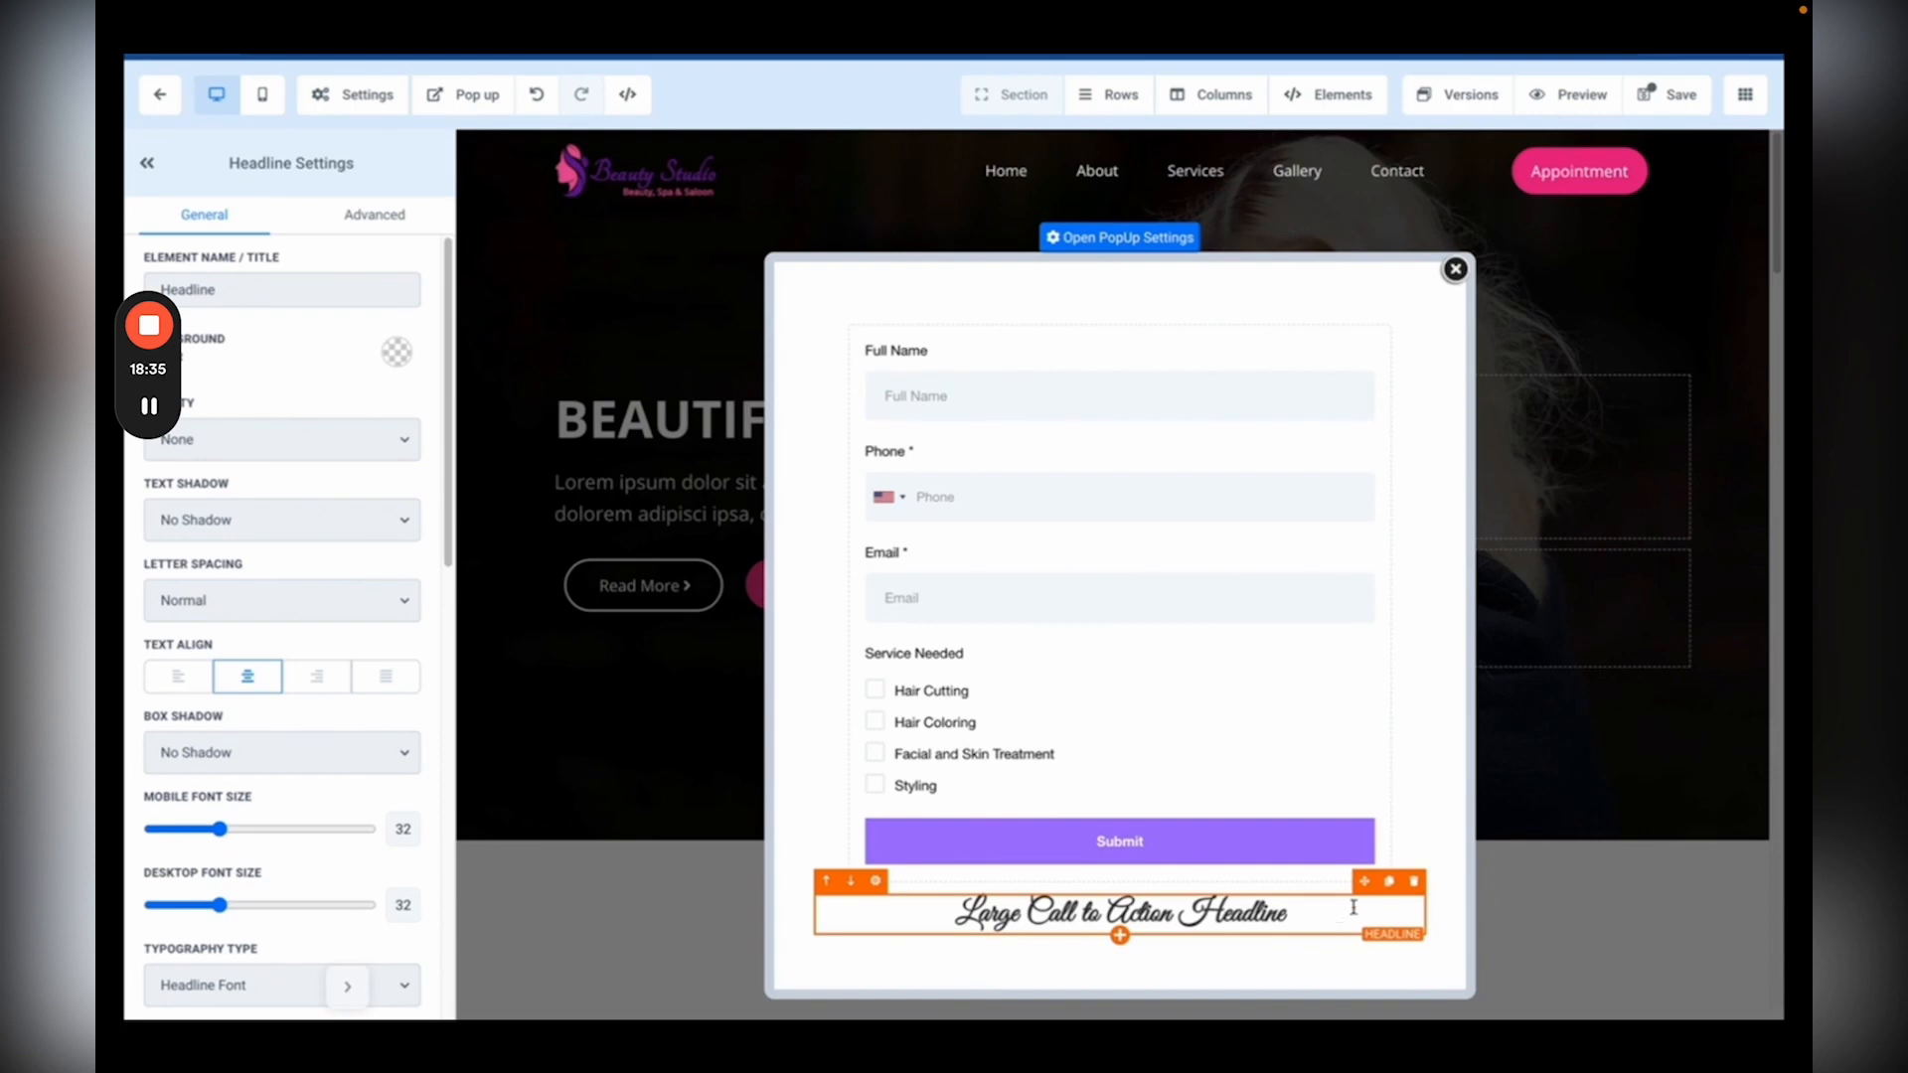
pyautogui.moveTo(1365, 882); pyautogui.dragTo(1322, 457)
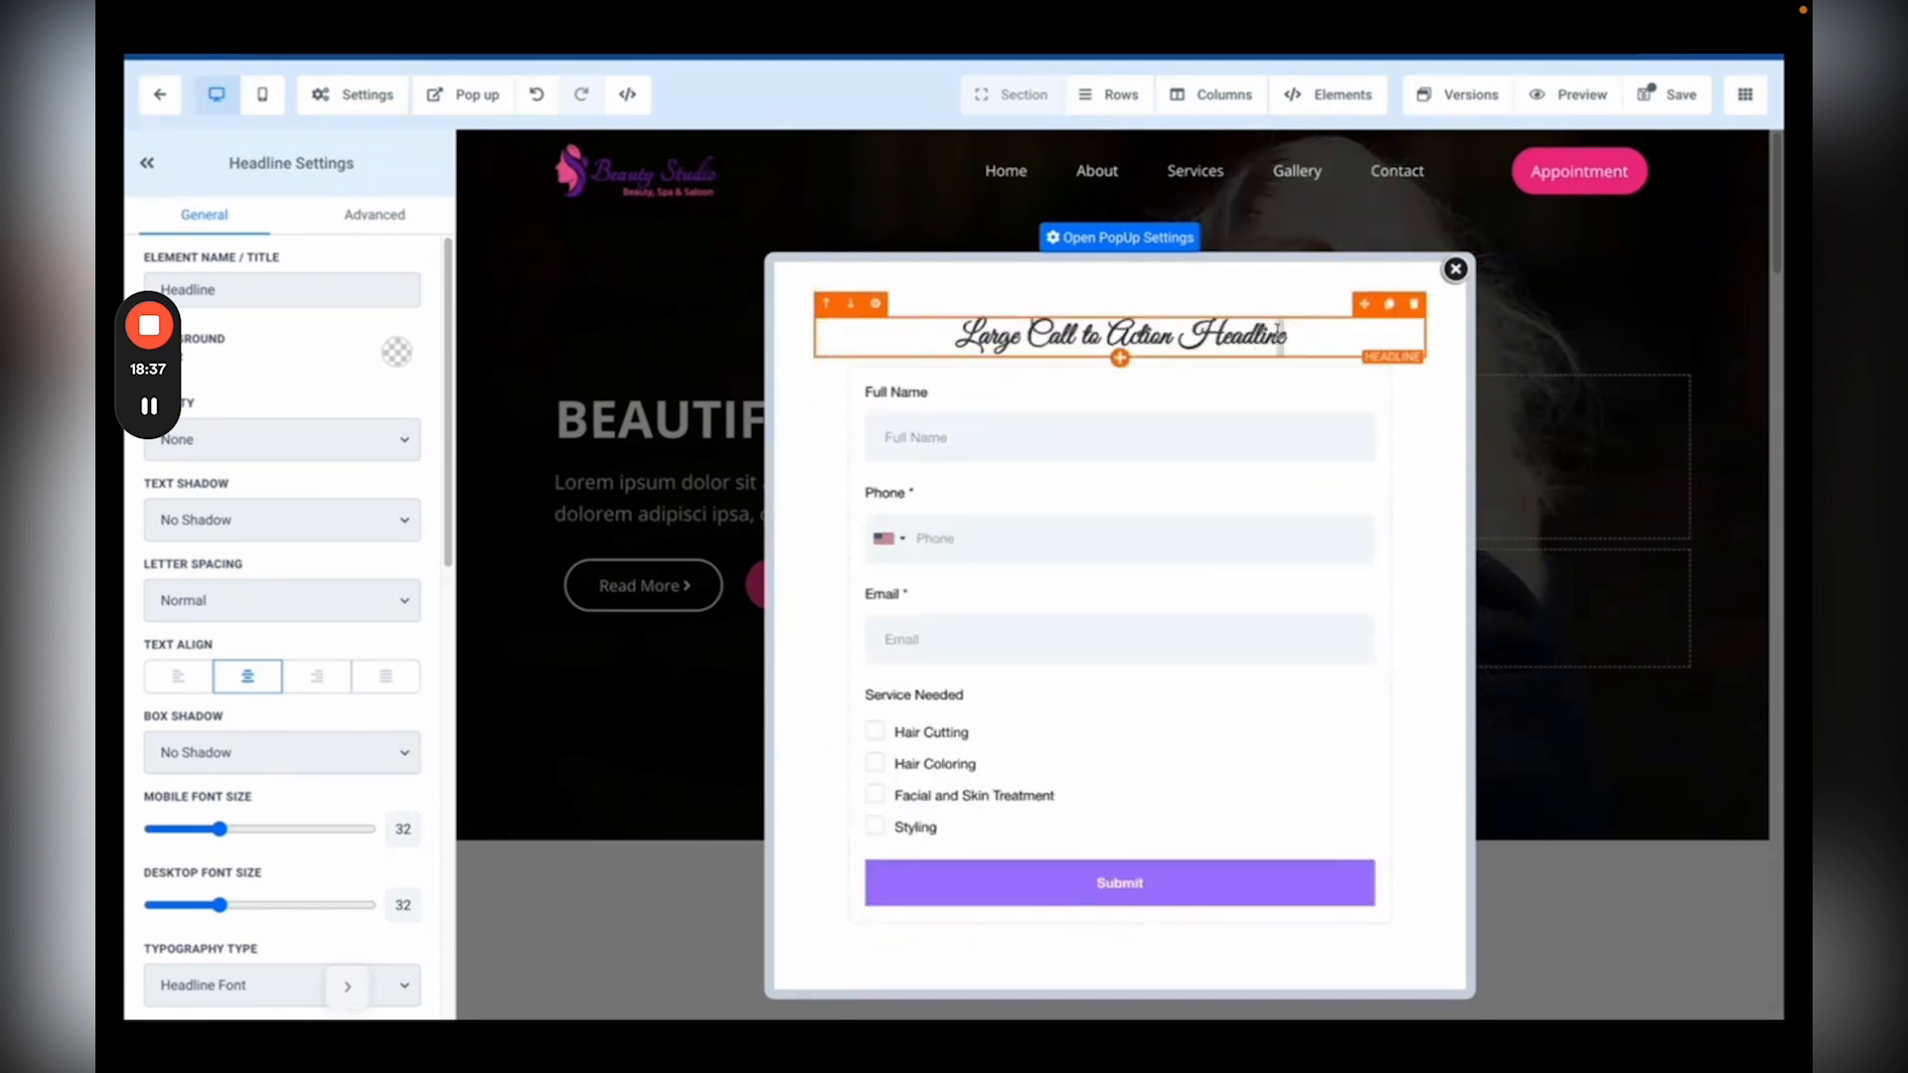
# Step: Make the headline read 'Let's Get in Touch' without script styling and save the page
pyautogui.moveTo(1288, 335); pyautogui.dragTo(904, 328)
pyautogui.write("Let's Get in Touch")
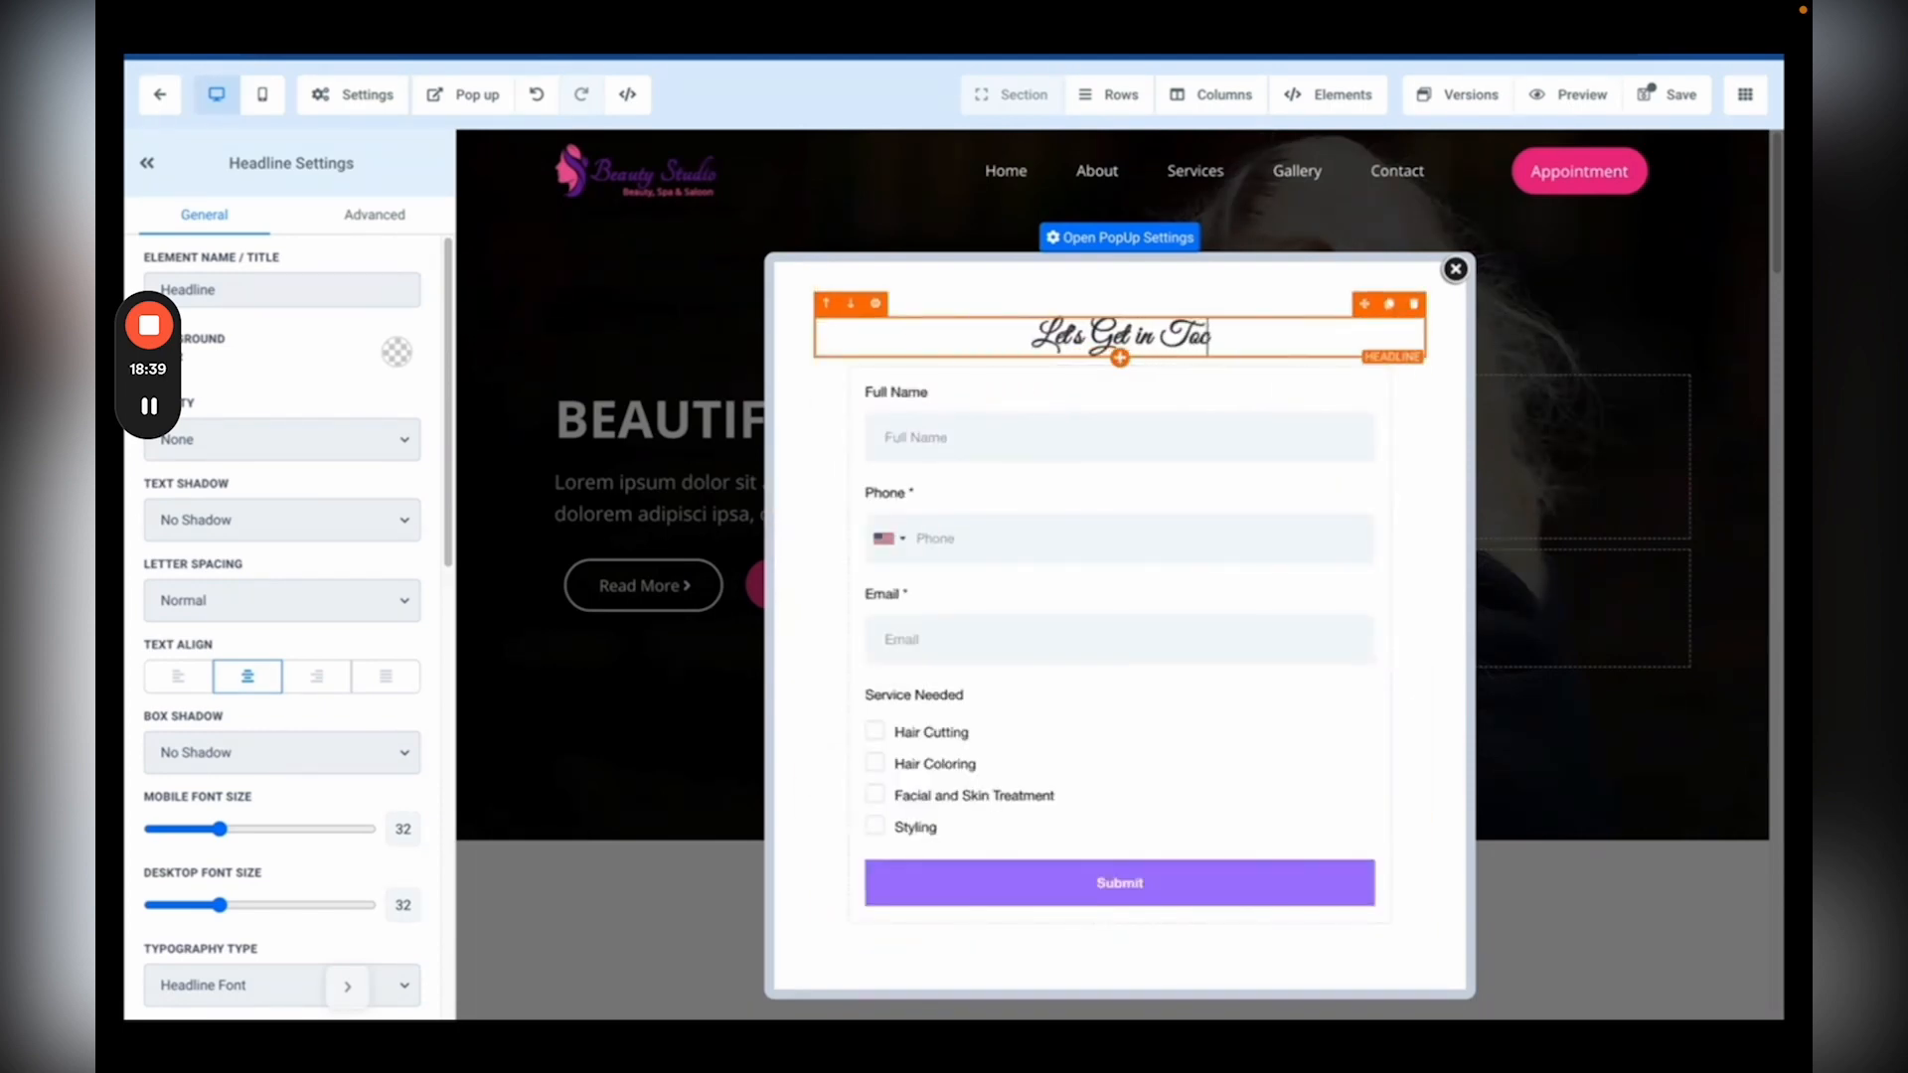
pyautogui.moveTo(1230, 340); pyautogui.dragTo(957, 317)
pyautogui.click(1235, 311)
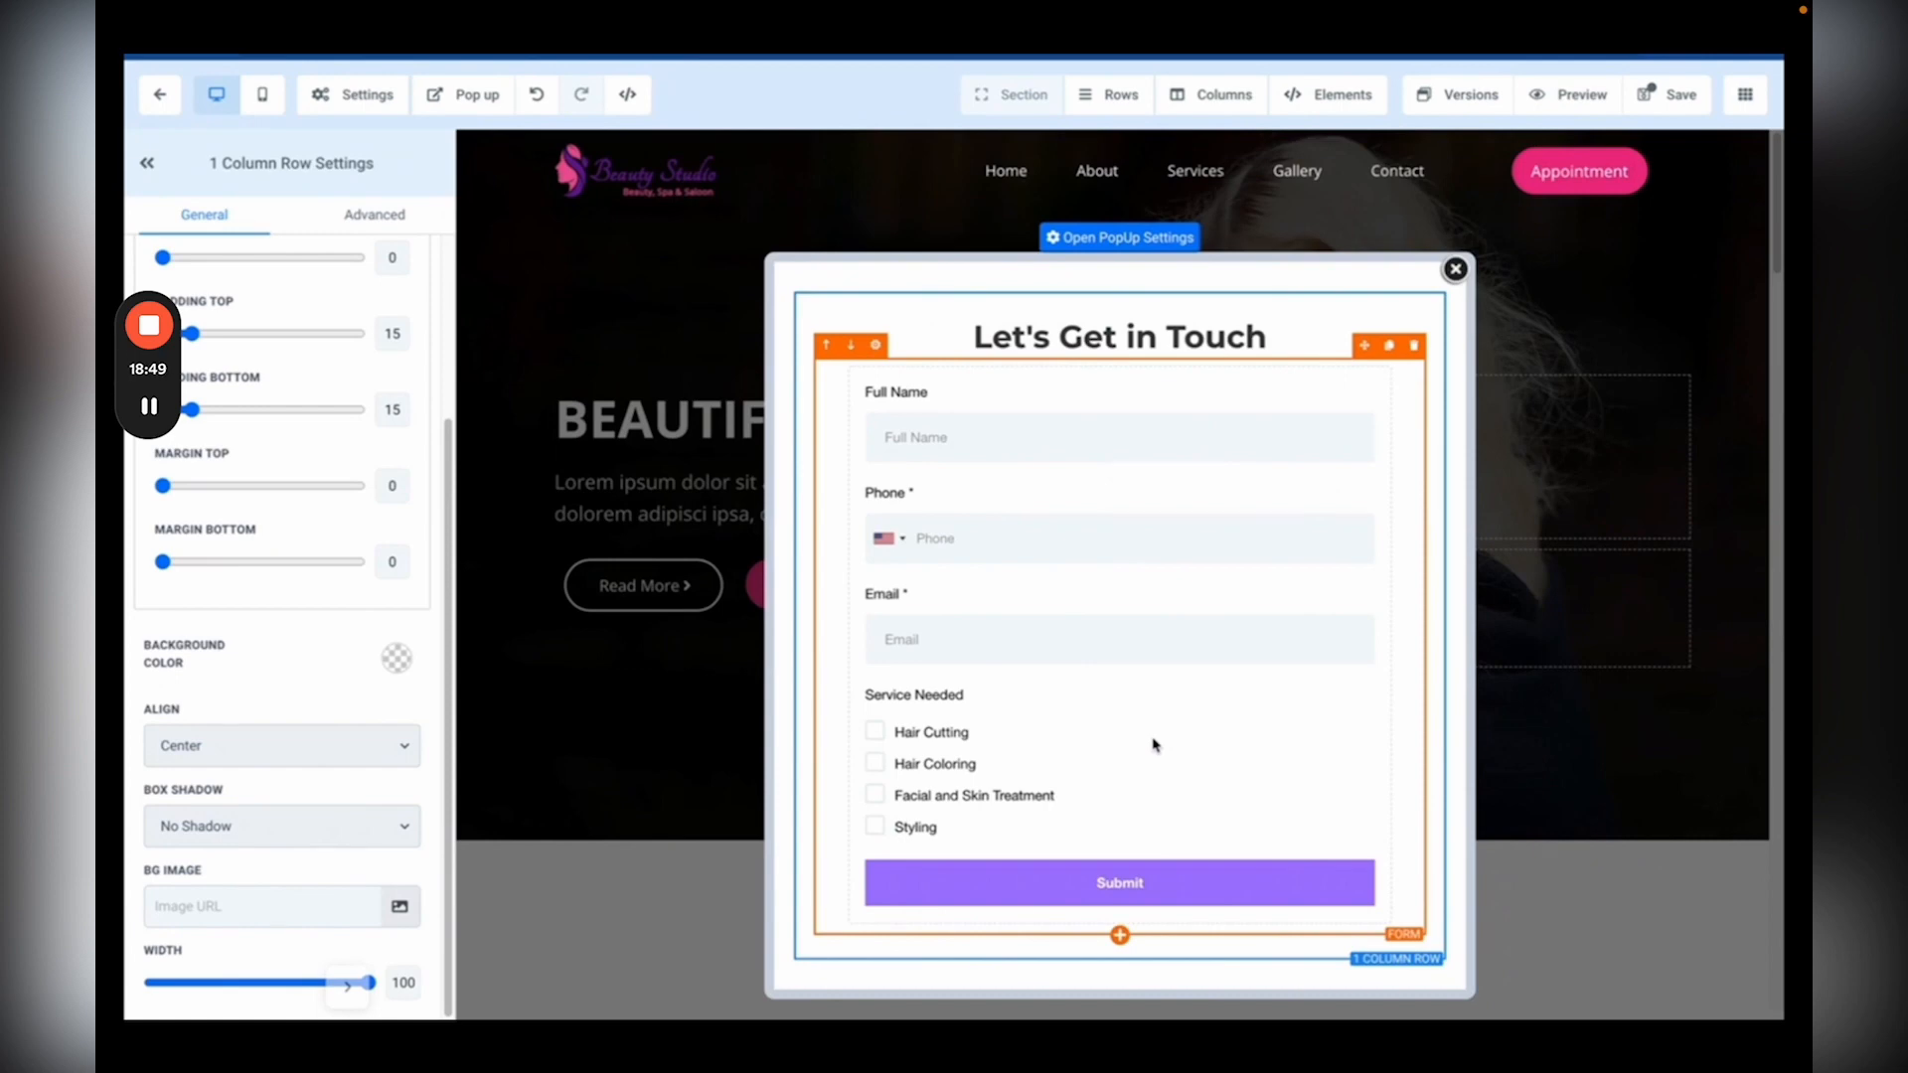
pyautogui.click(1677, 95)
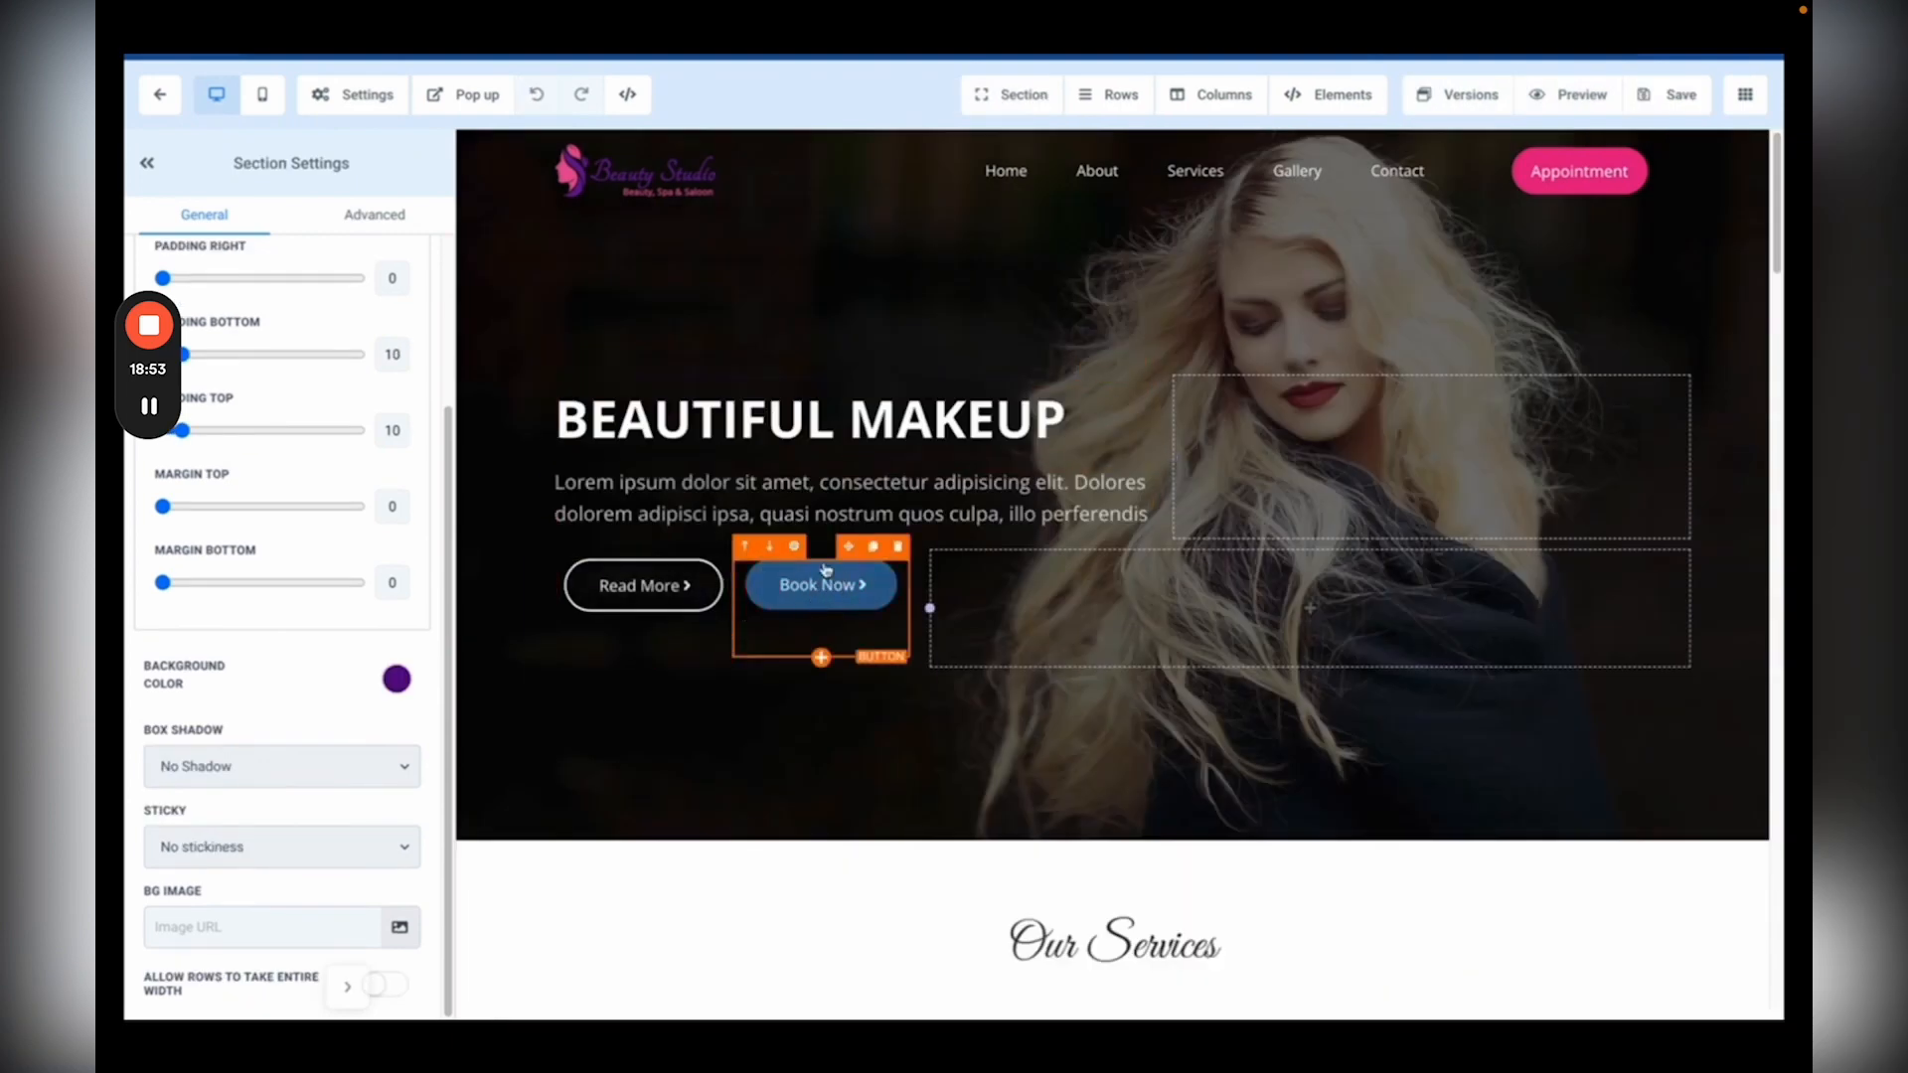
# Step: Link the Book Now button to open the popup, save the page, and return to the Pages list
pyautogui.click(844, 594)
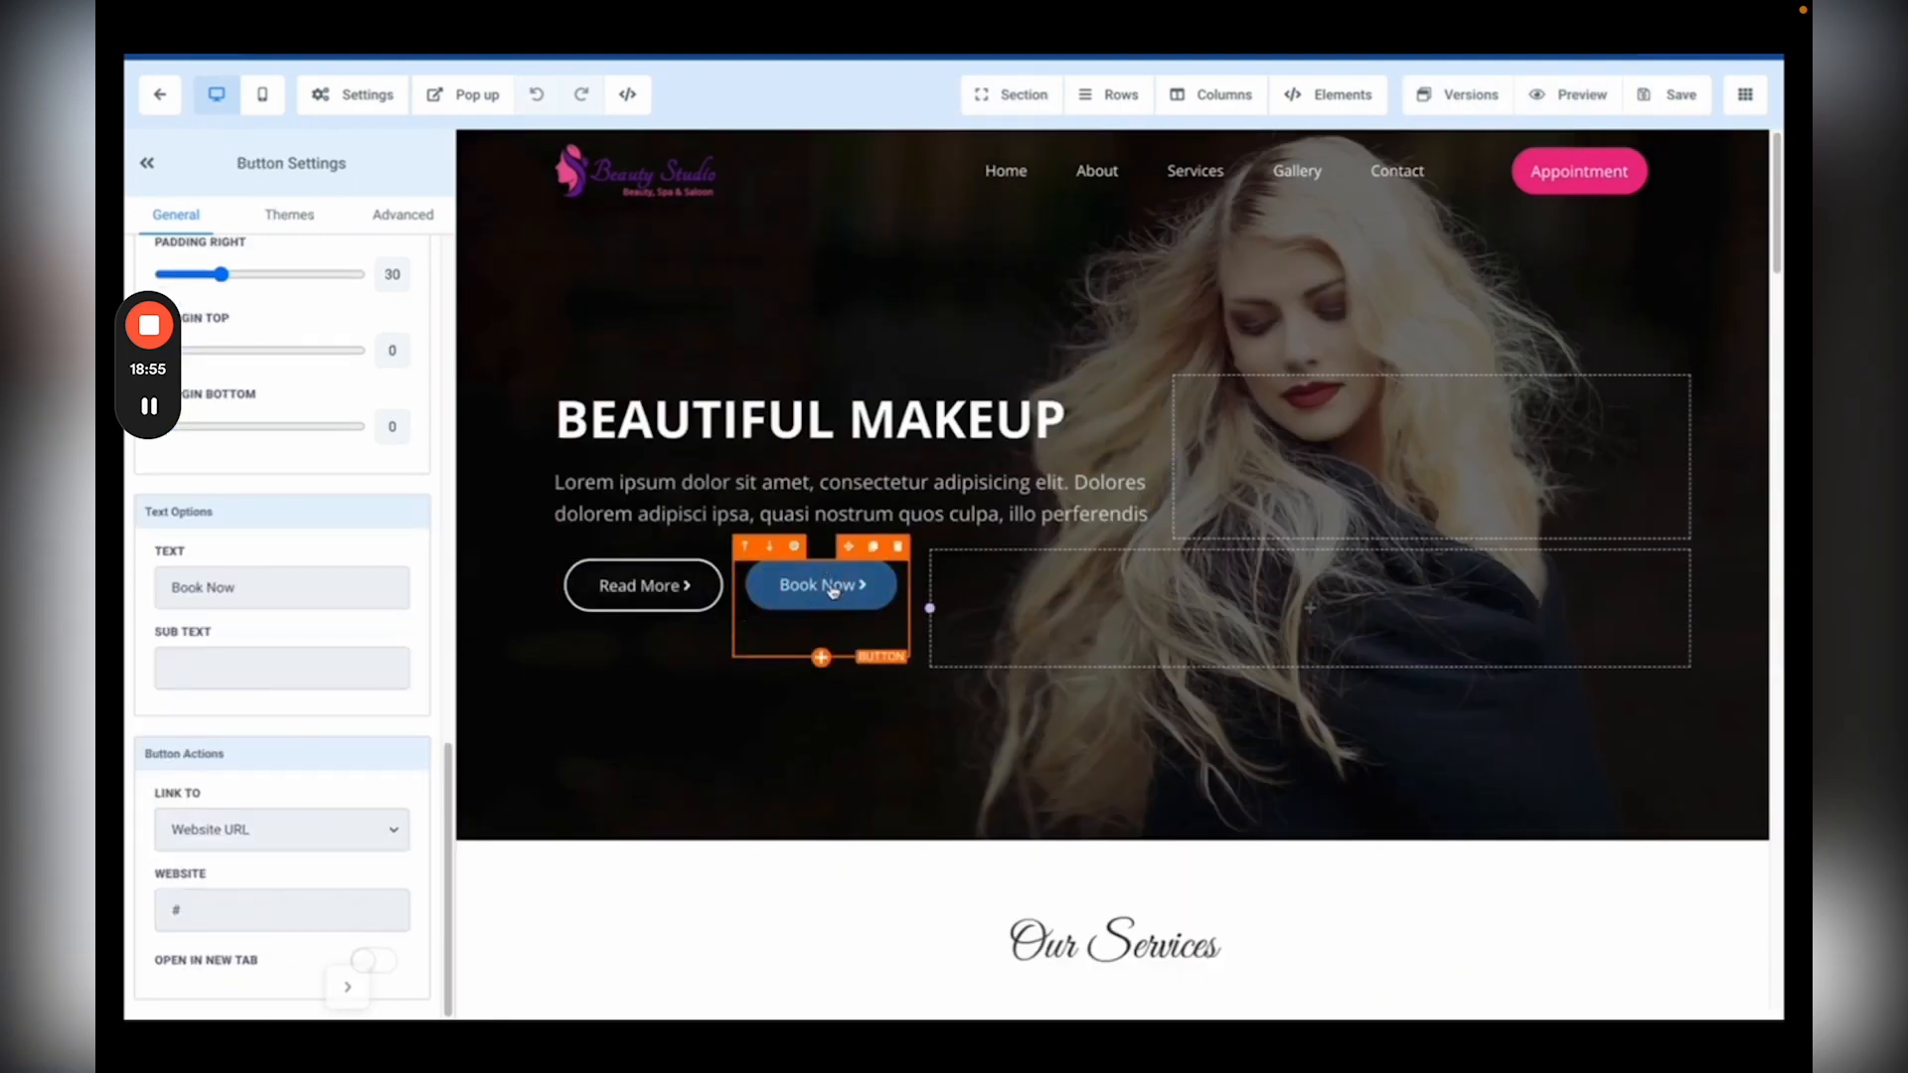
pyautogui.click(209, 830)
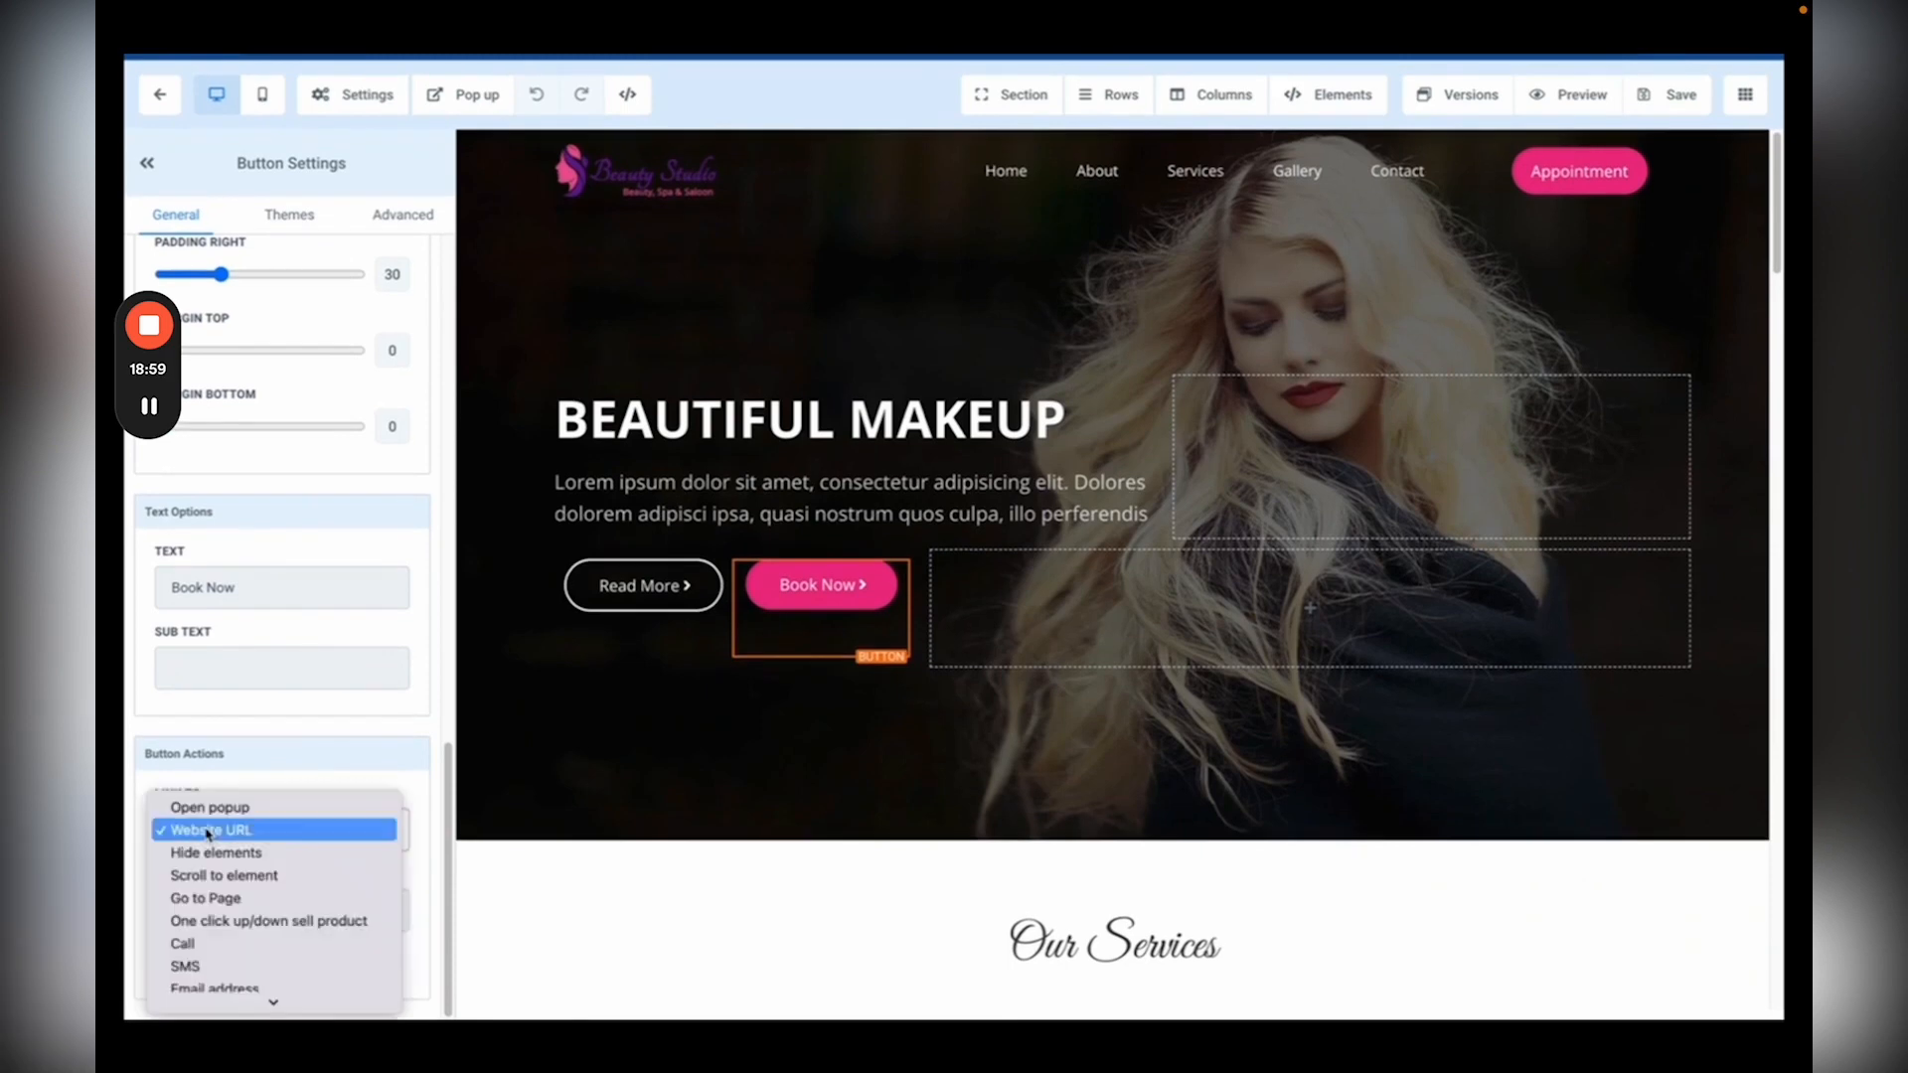
pyautogui.click(210, 807)
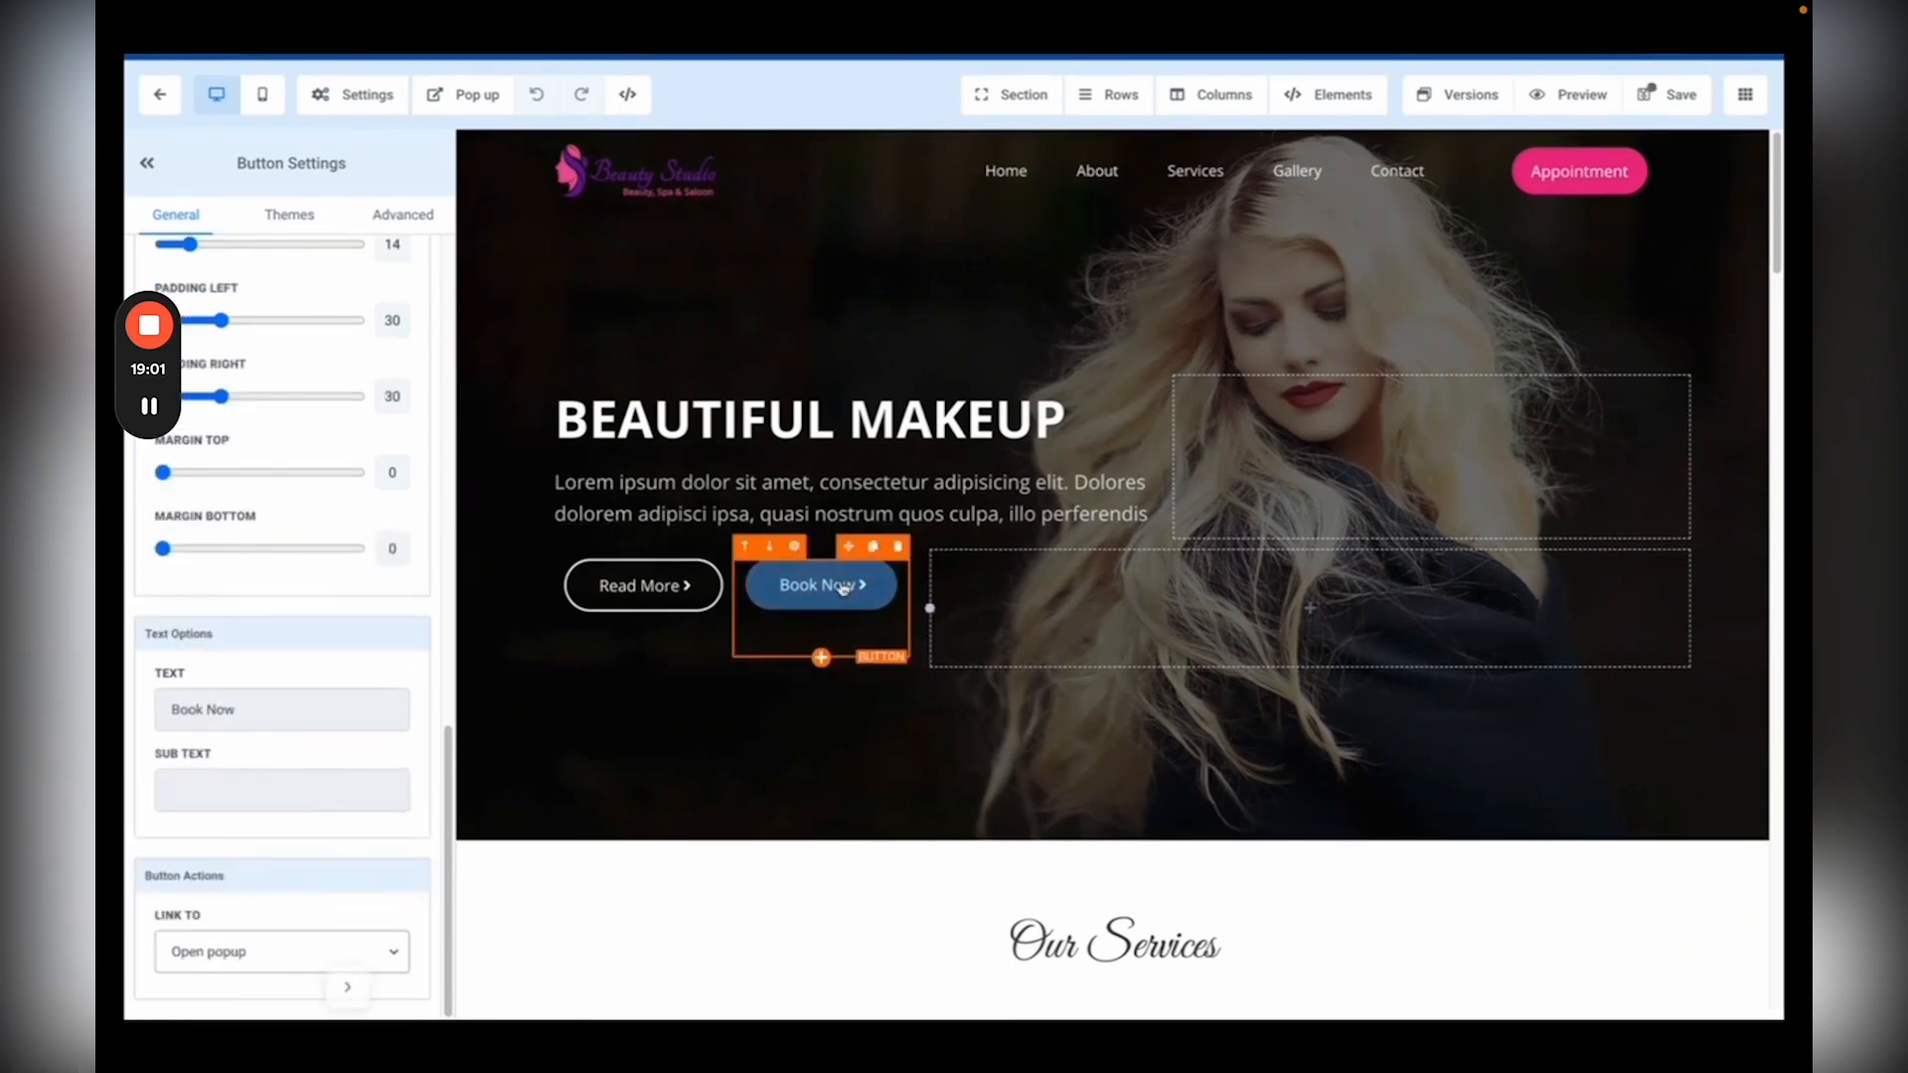
pyautogui.click(463, 94)
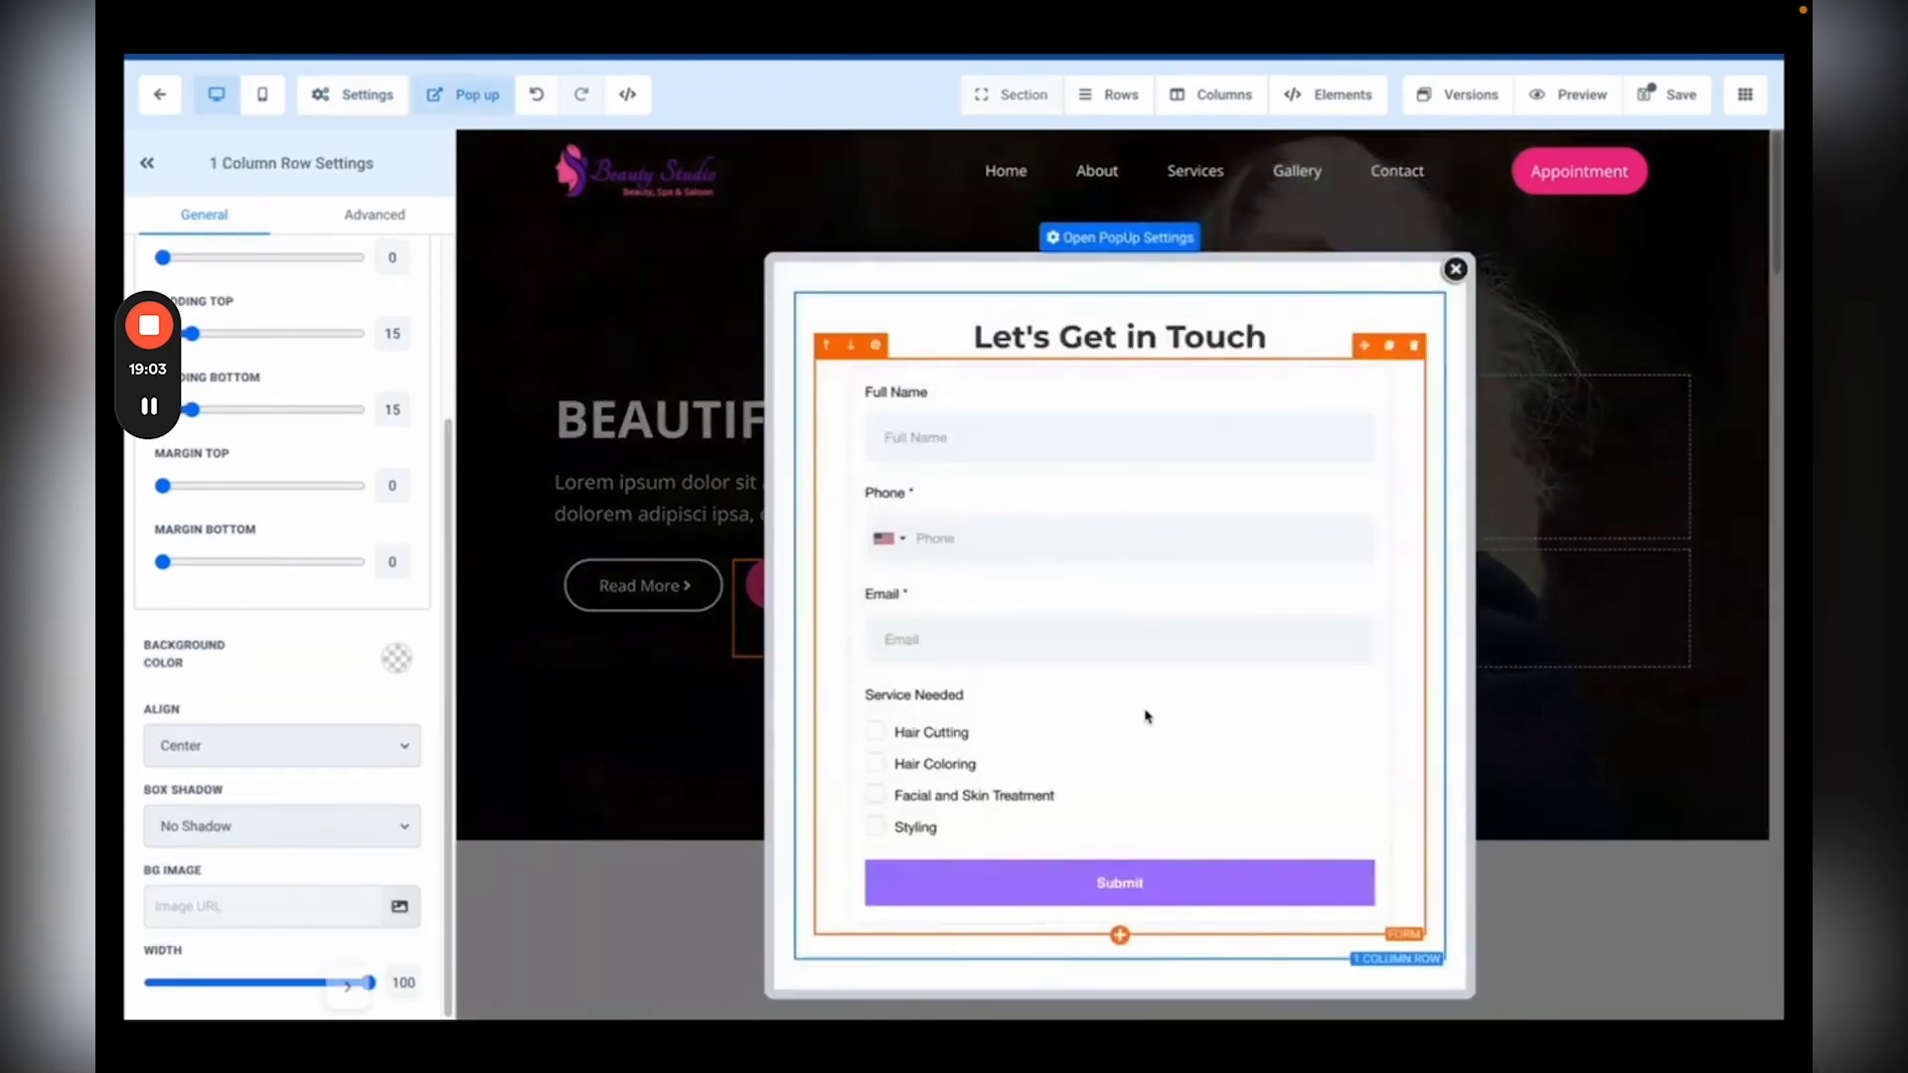
pyautogui.click(1455, 270)
pyautogui.click(1678, 99)
pyautogui.click(158, 98)
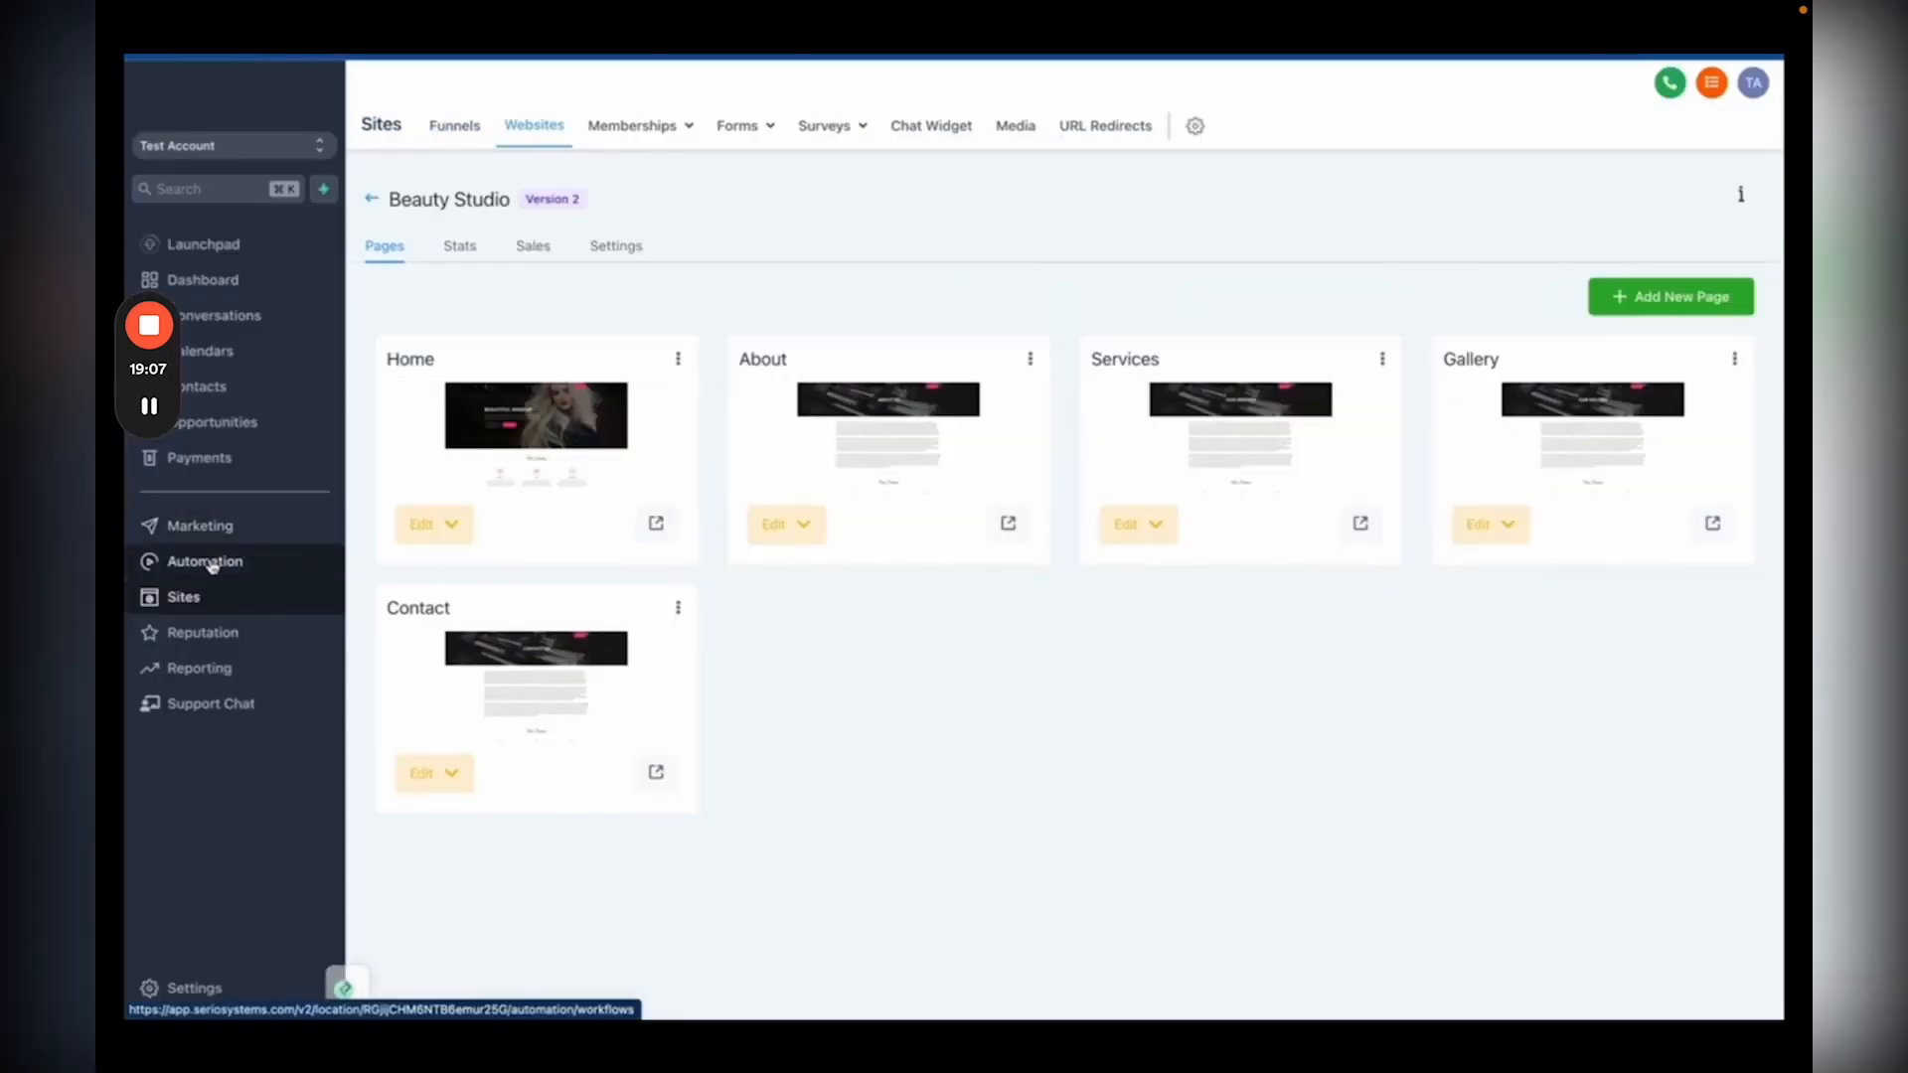
# Step: Create a blank workflow from scratch in Automation and begin adding its trigger
pyautogui.click(207, 562)
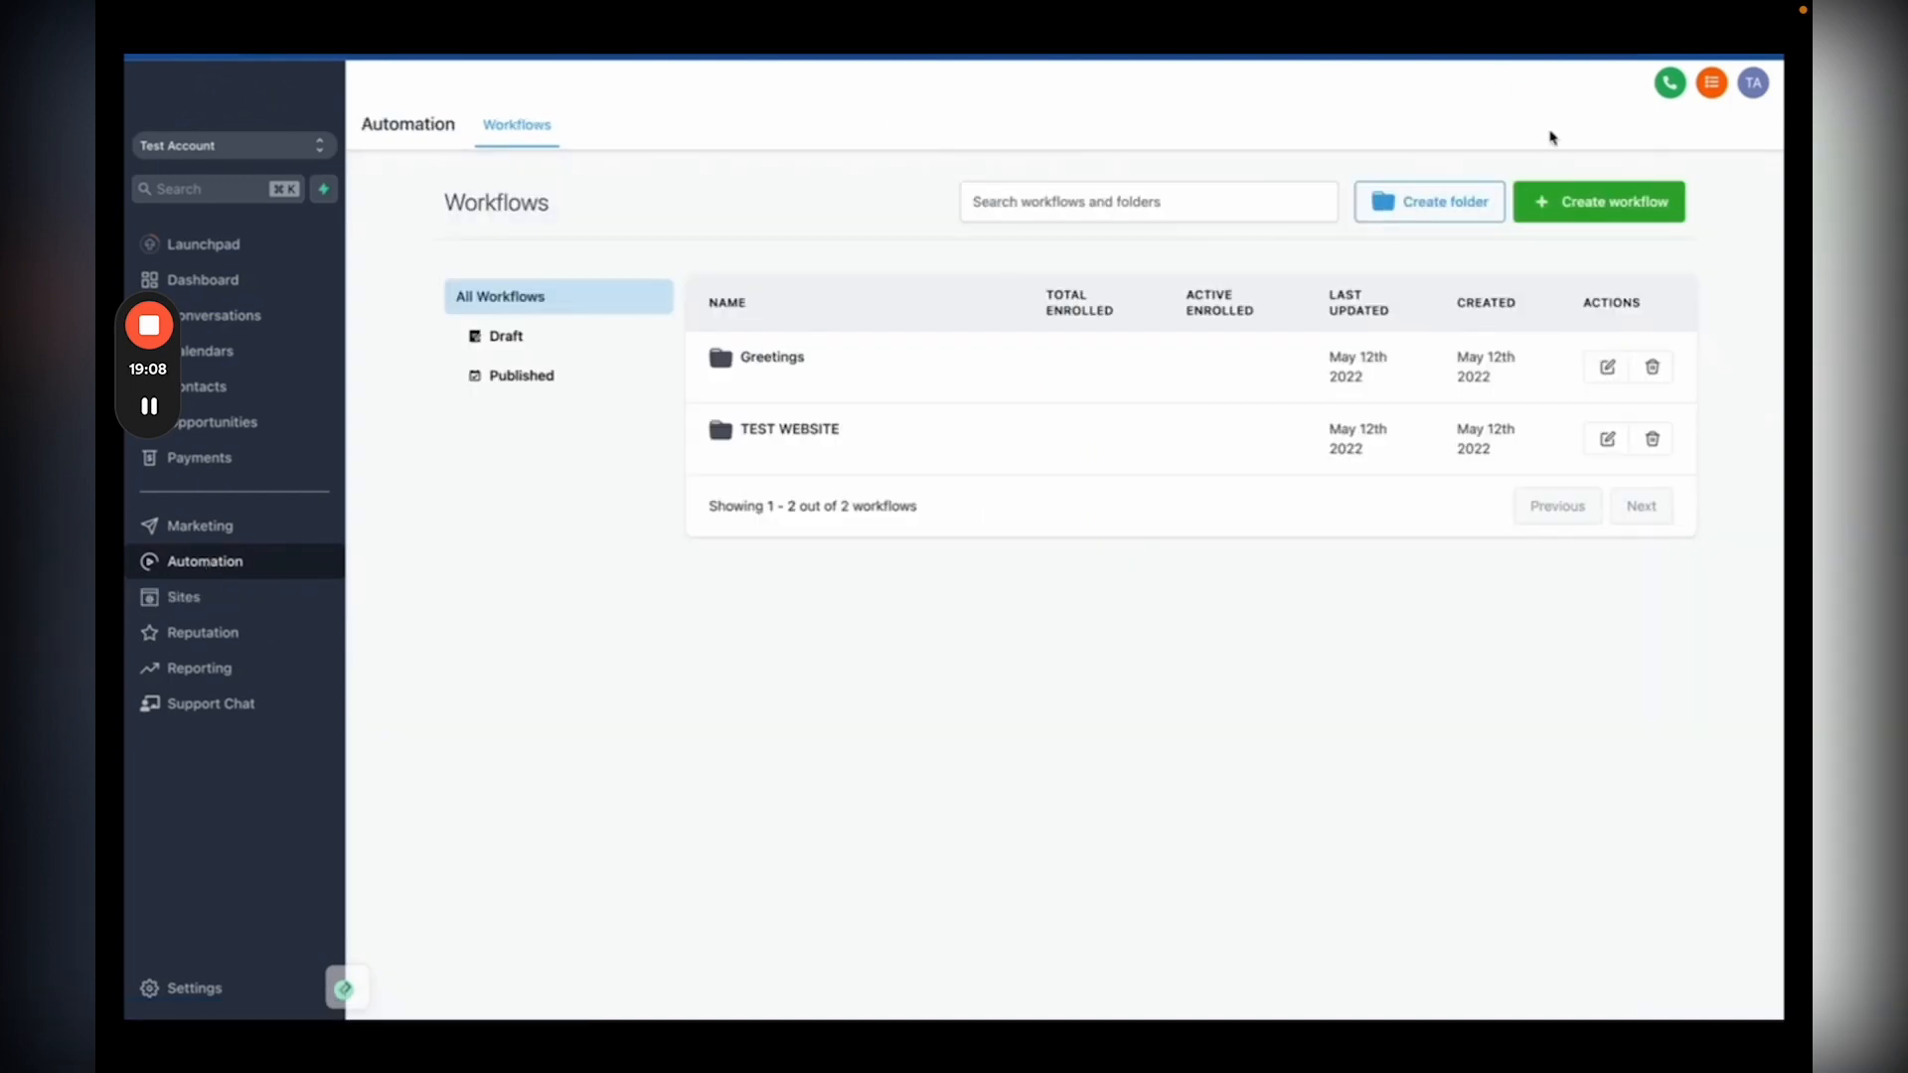
pyautogui.click(1563, 208)
pyautogui.scroll(-5, 1004, 608)
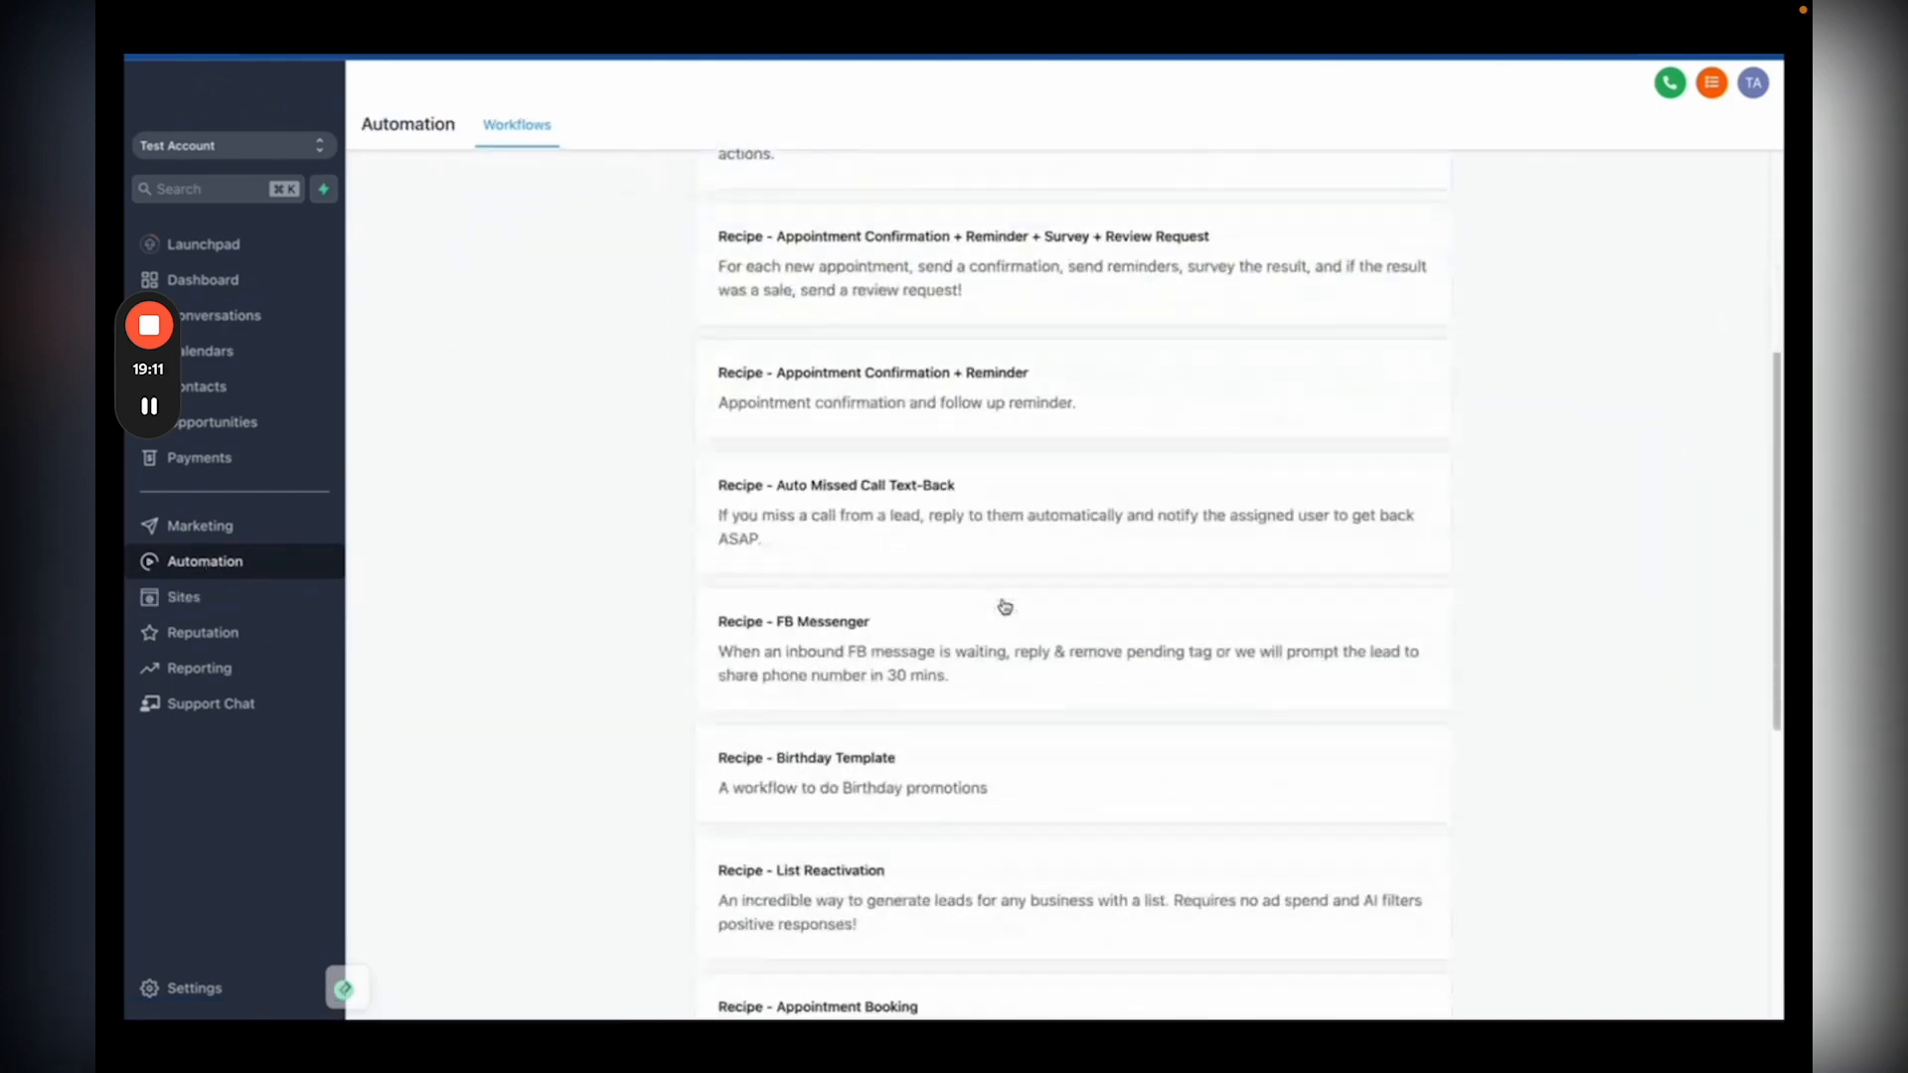
pyautogui.scroll(-3, 1005, 608)
pyautogui.scroll(6, 1005, 608)
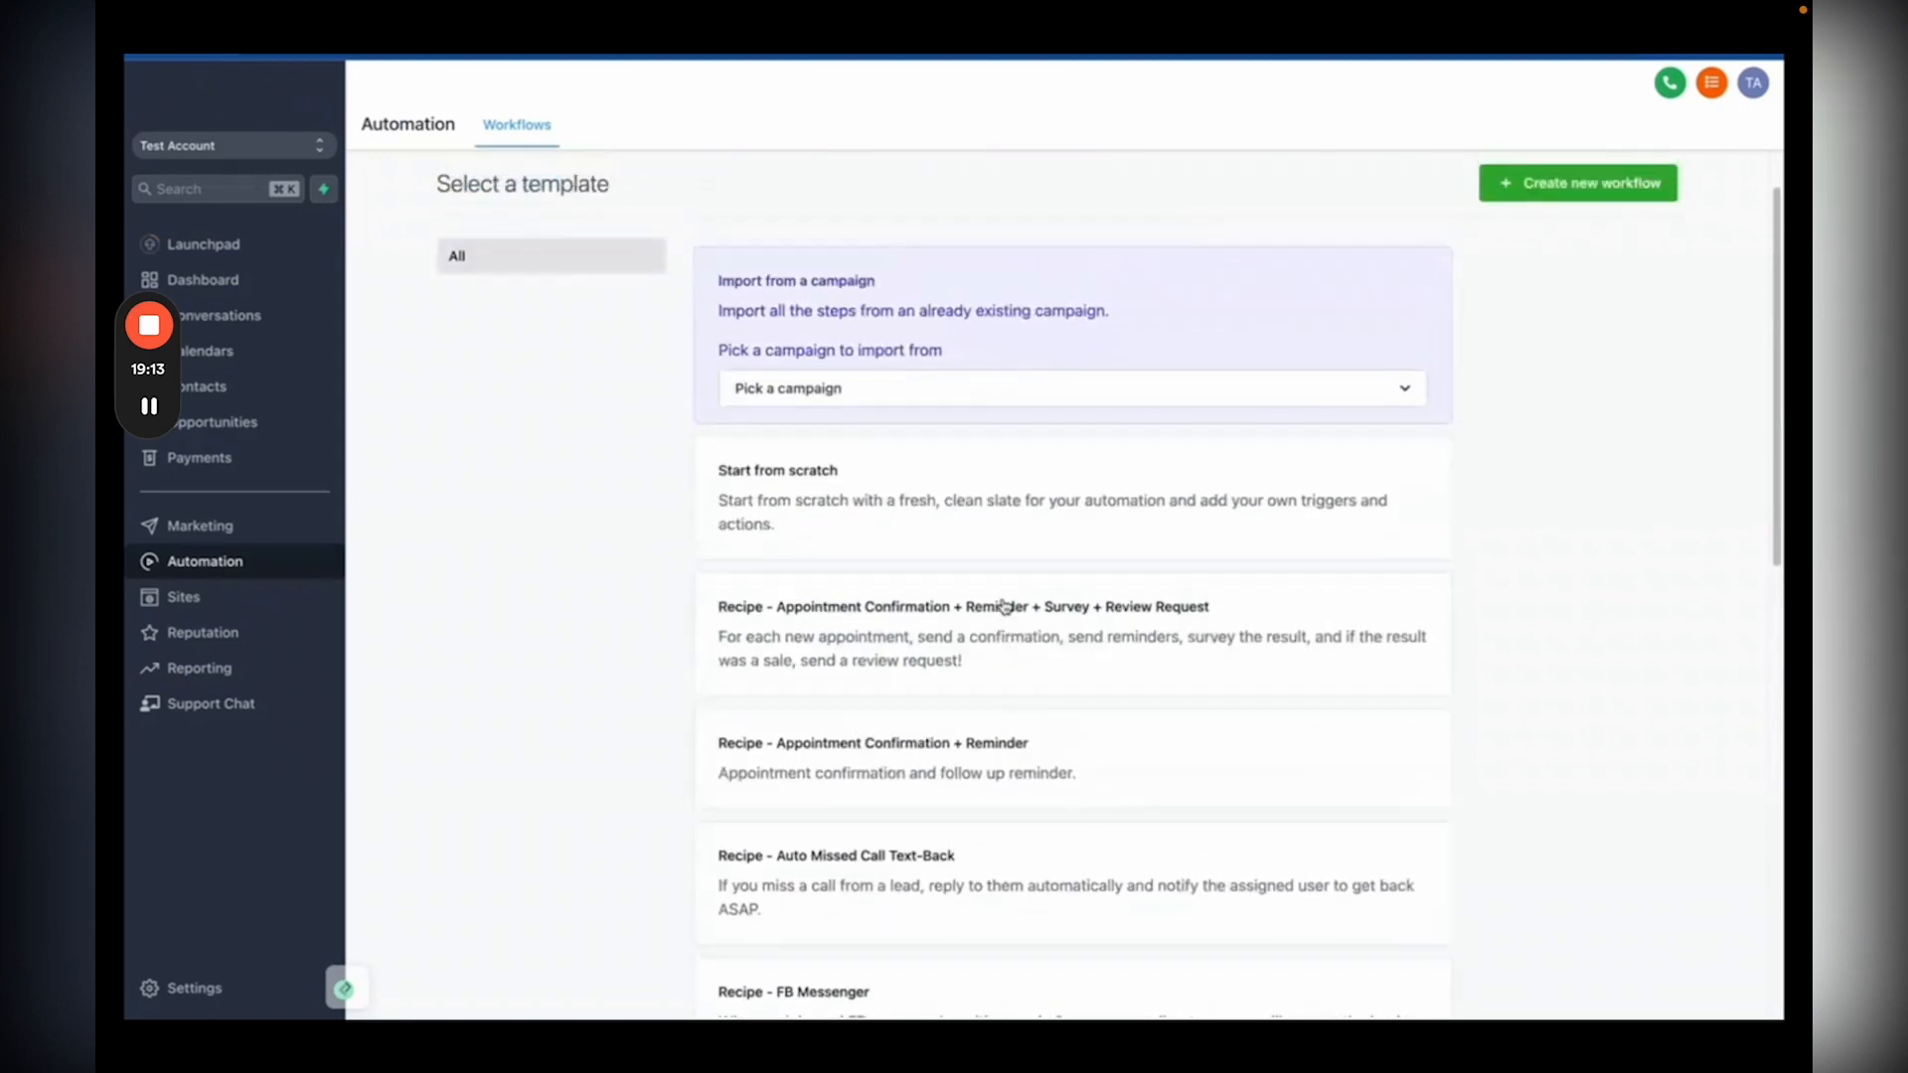
pyautogui.scroll(1, 1005, 608)
pyautogui.click(846, 518)
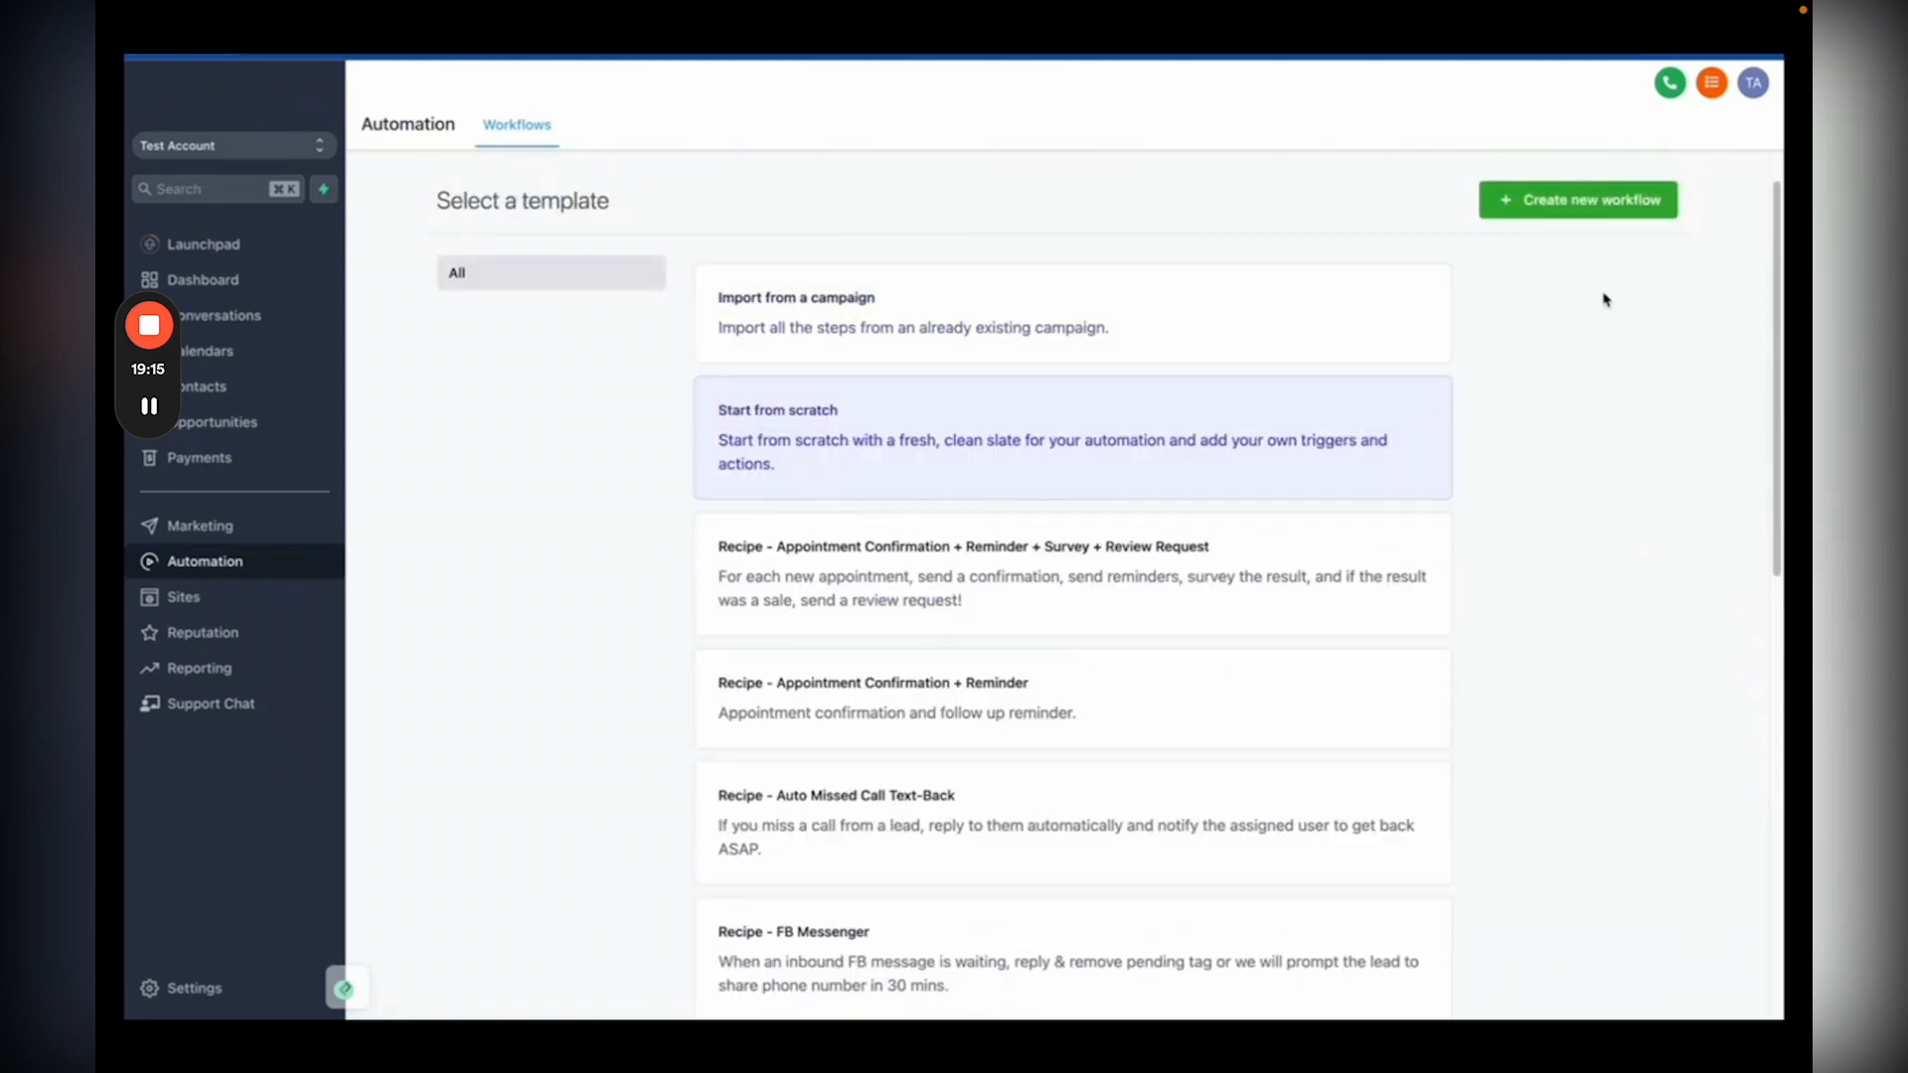
pyautogui.click(1609, 204)
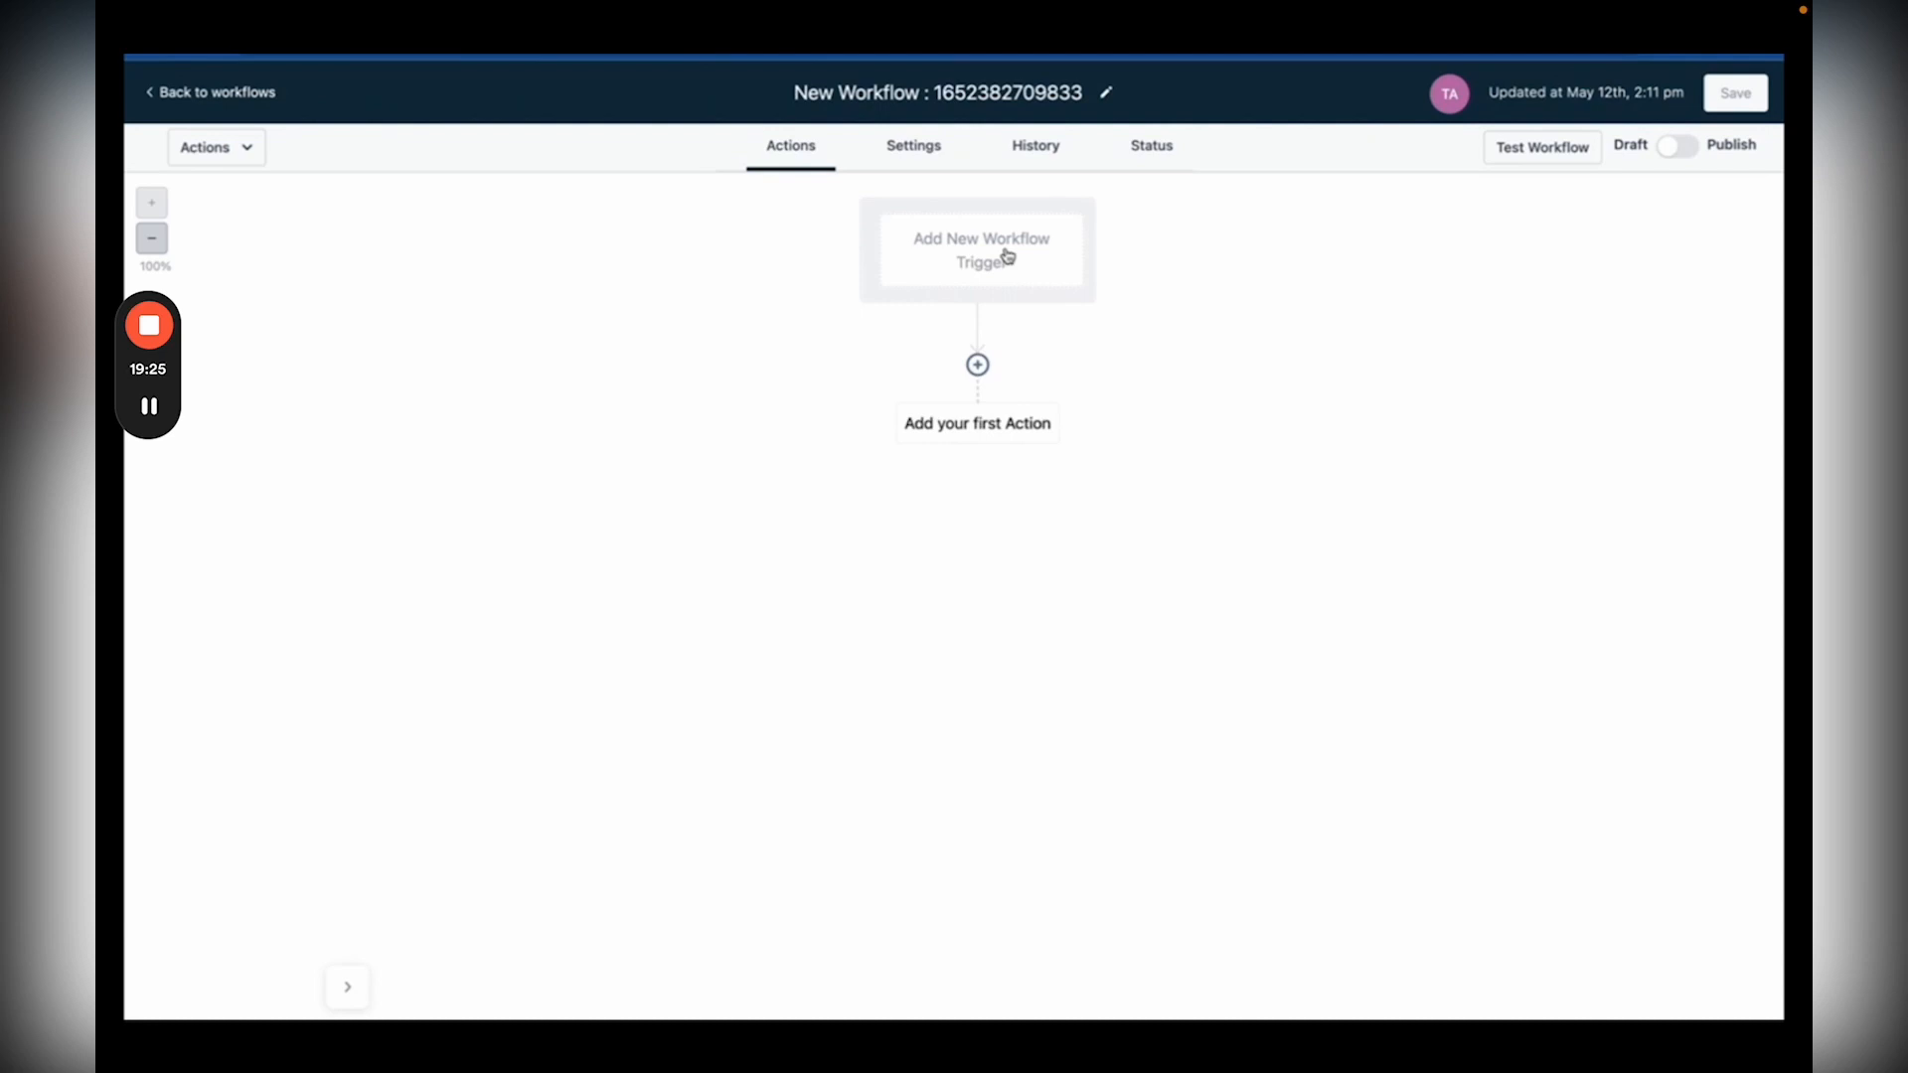
pyautogui.click(1007, 257)
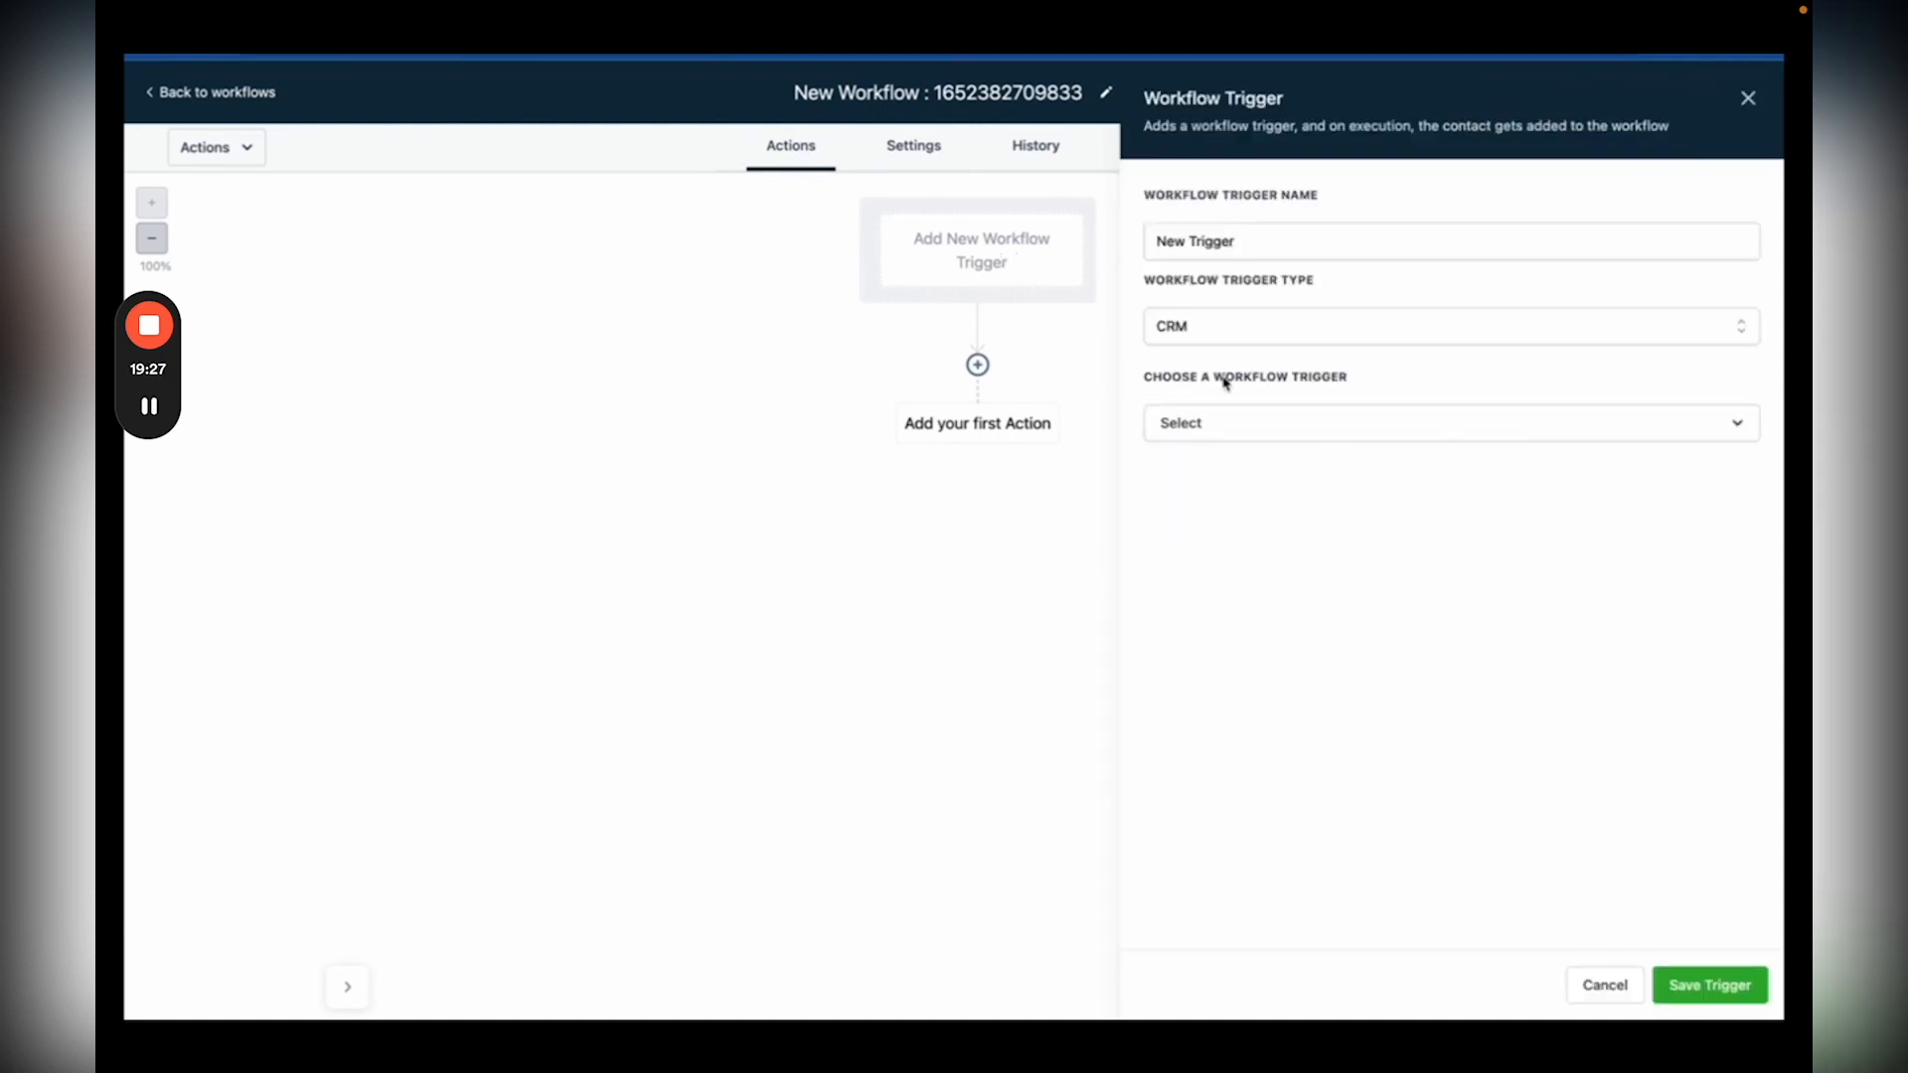
# Step: Set the workflow trigger to Form submitted, filtered to Form is Beauty Salon Form, and save it
pyautogui.click(1246, 426)
pyautogui.scroll(-2, 1230, 647)
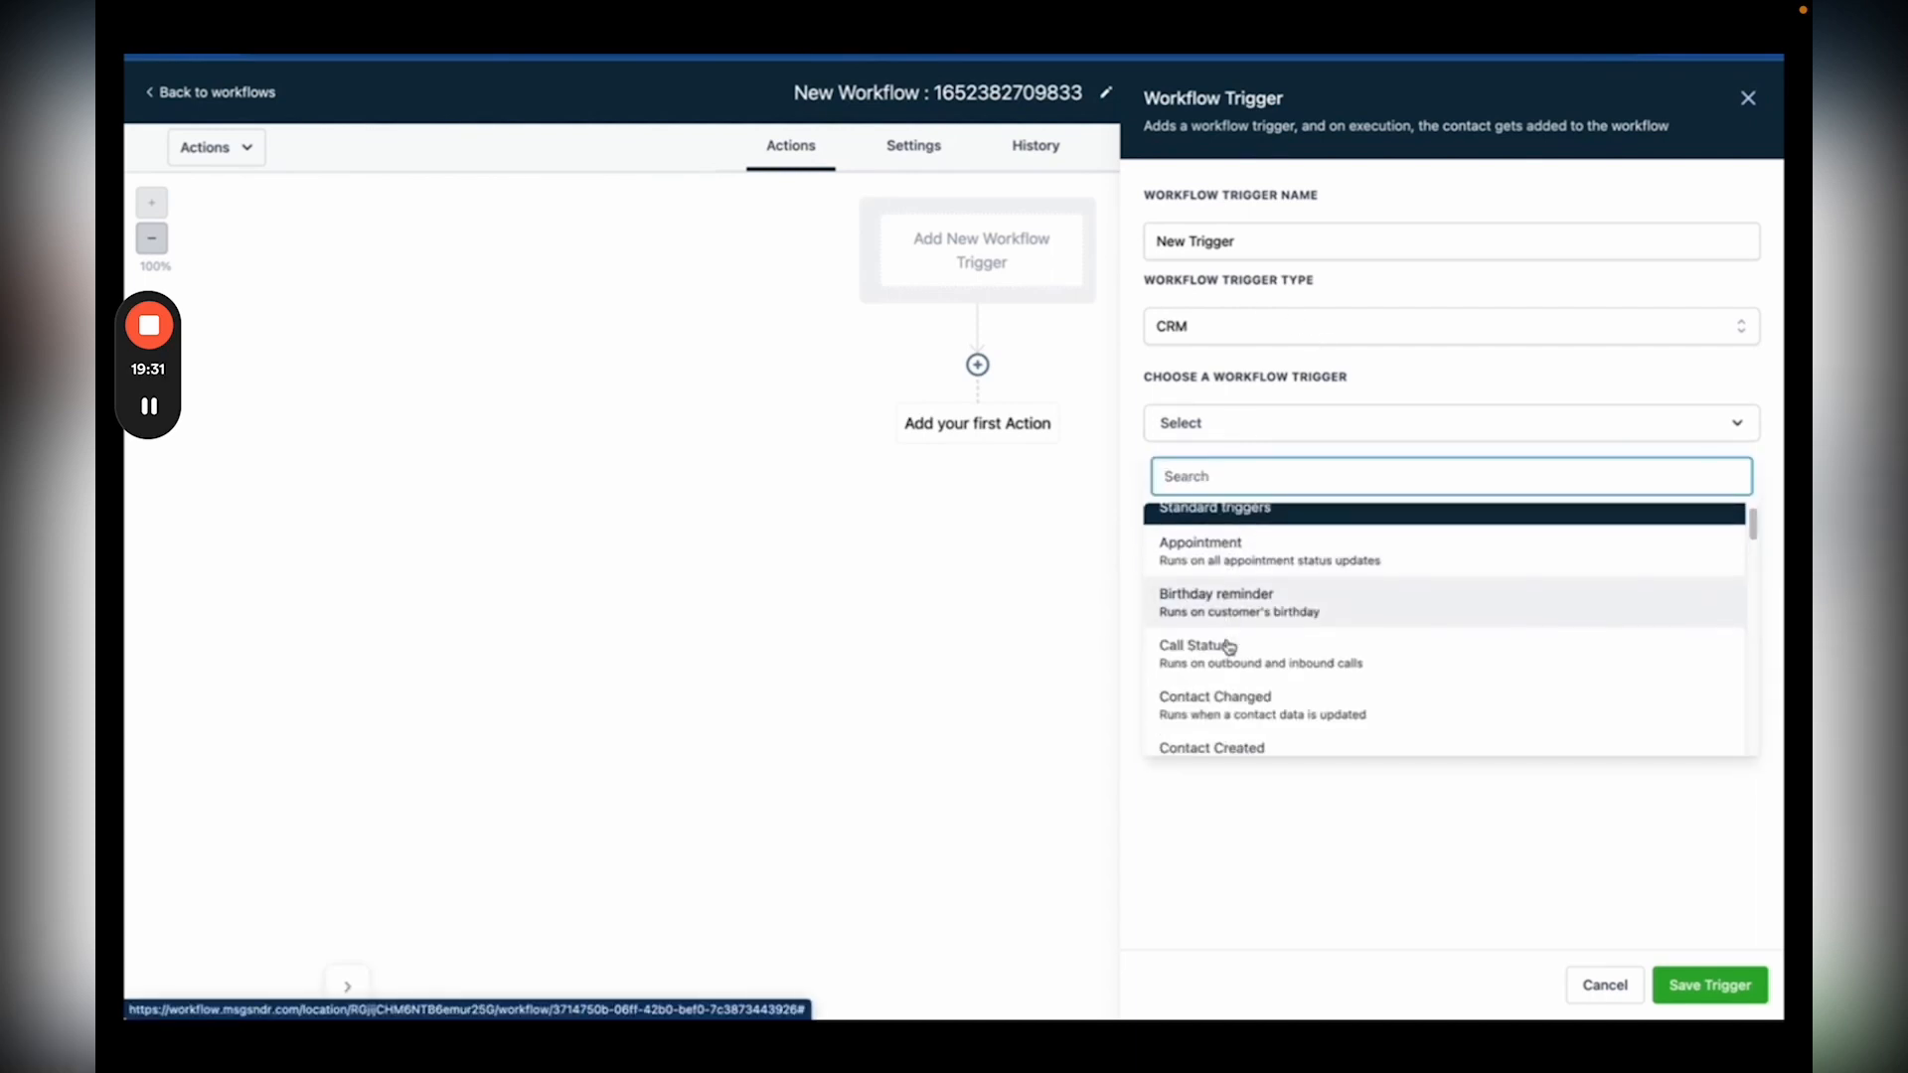
pyautogui.scroll(-2, 1230, 647)
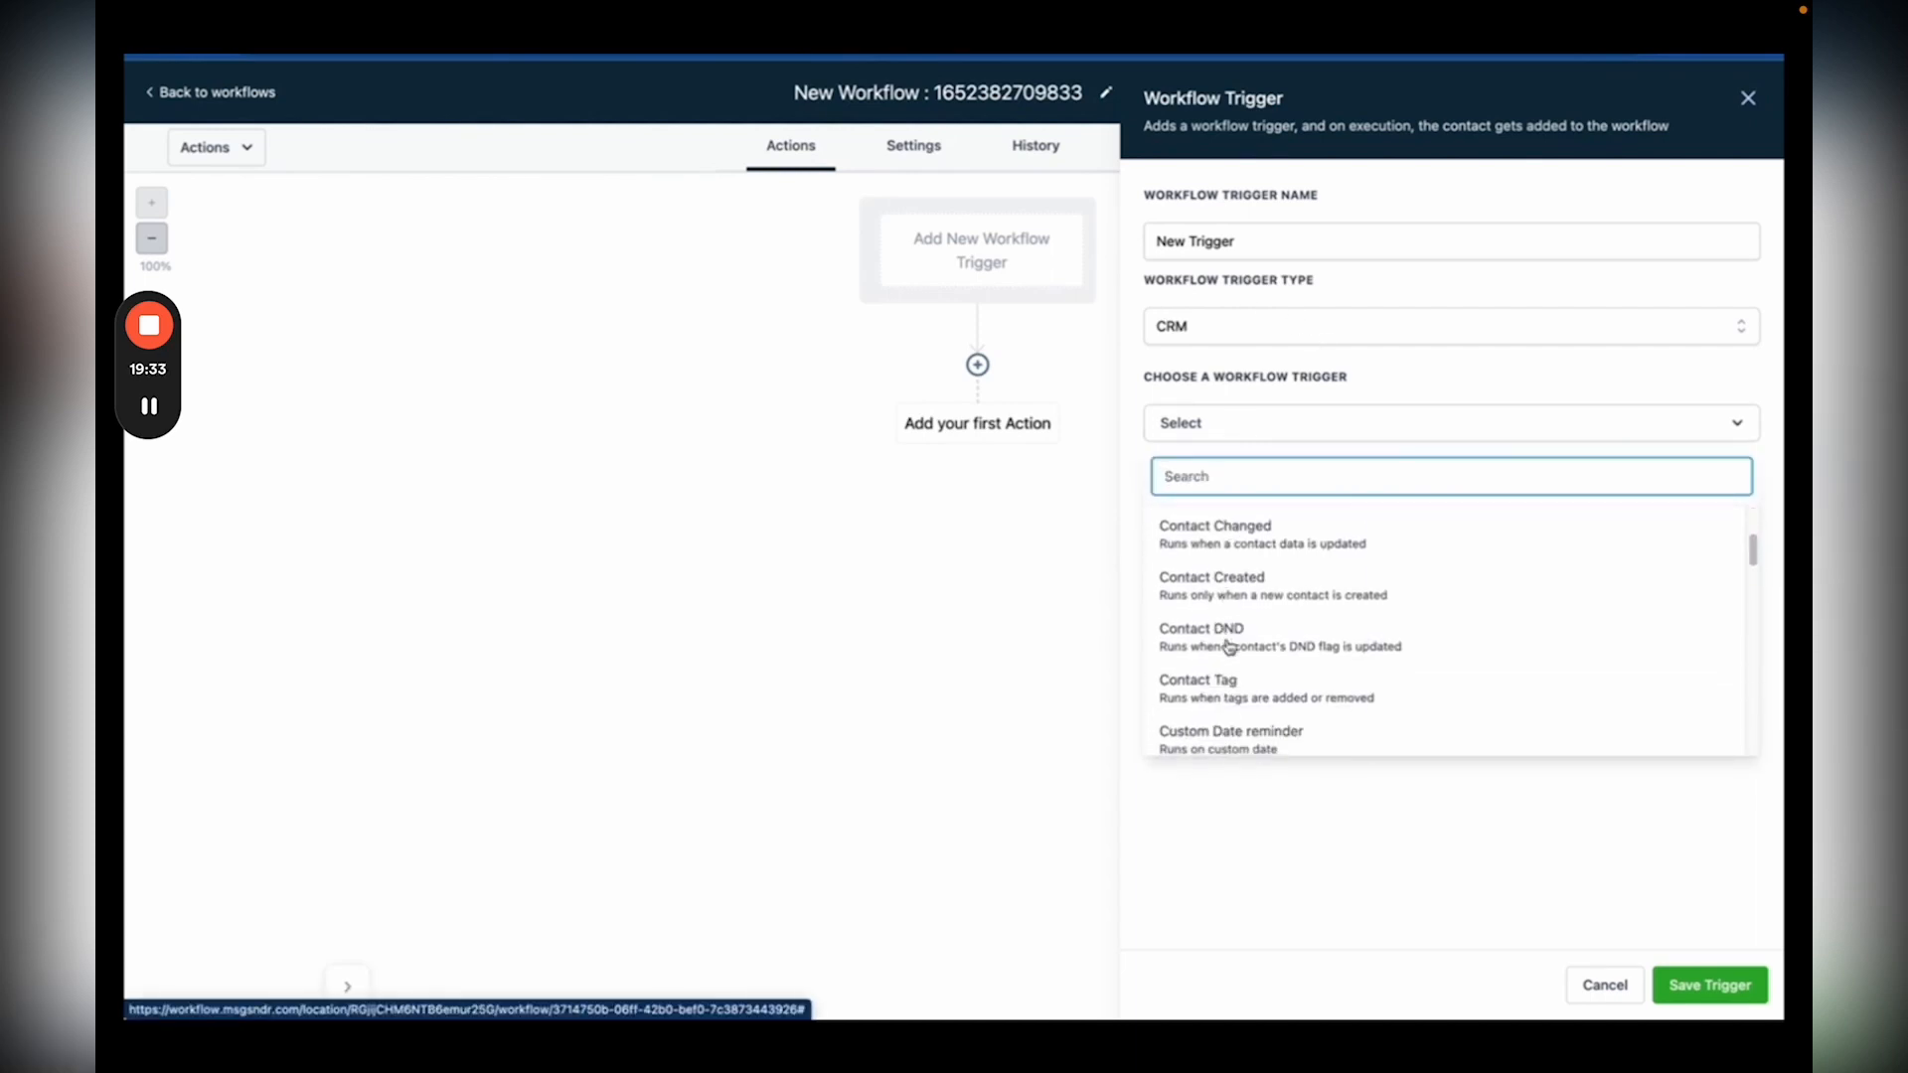
pyautogui.scroll(-5, 1230, 647)
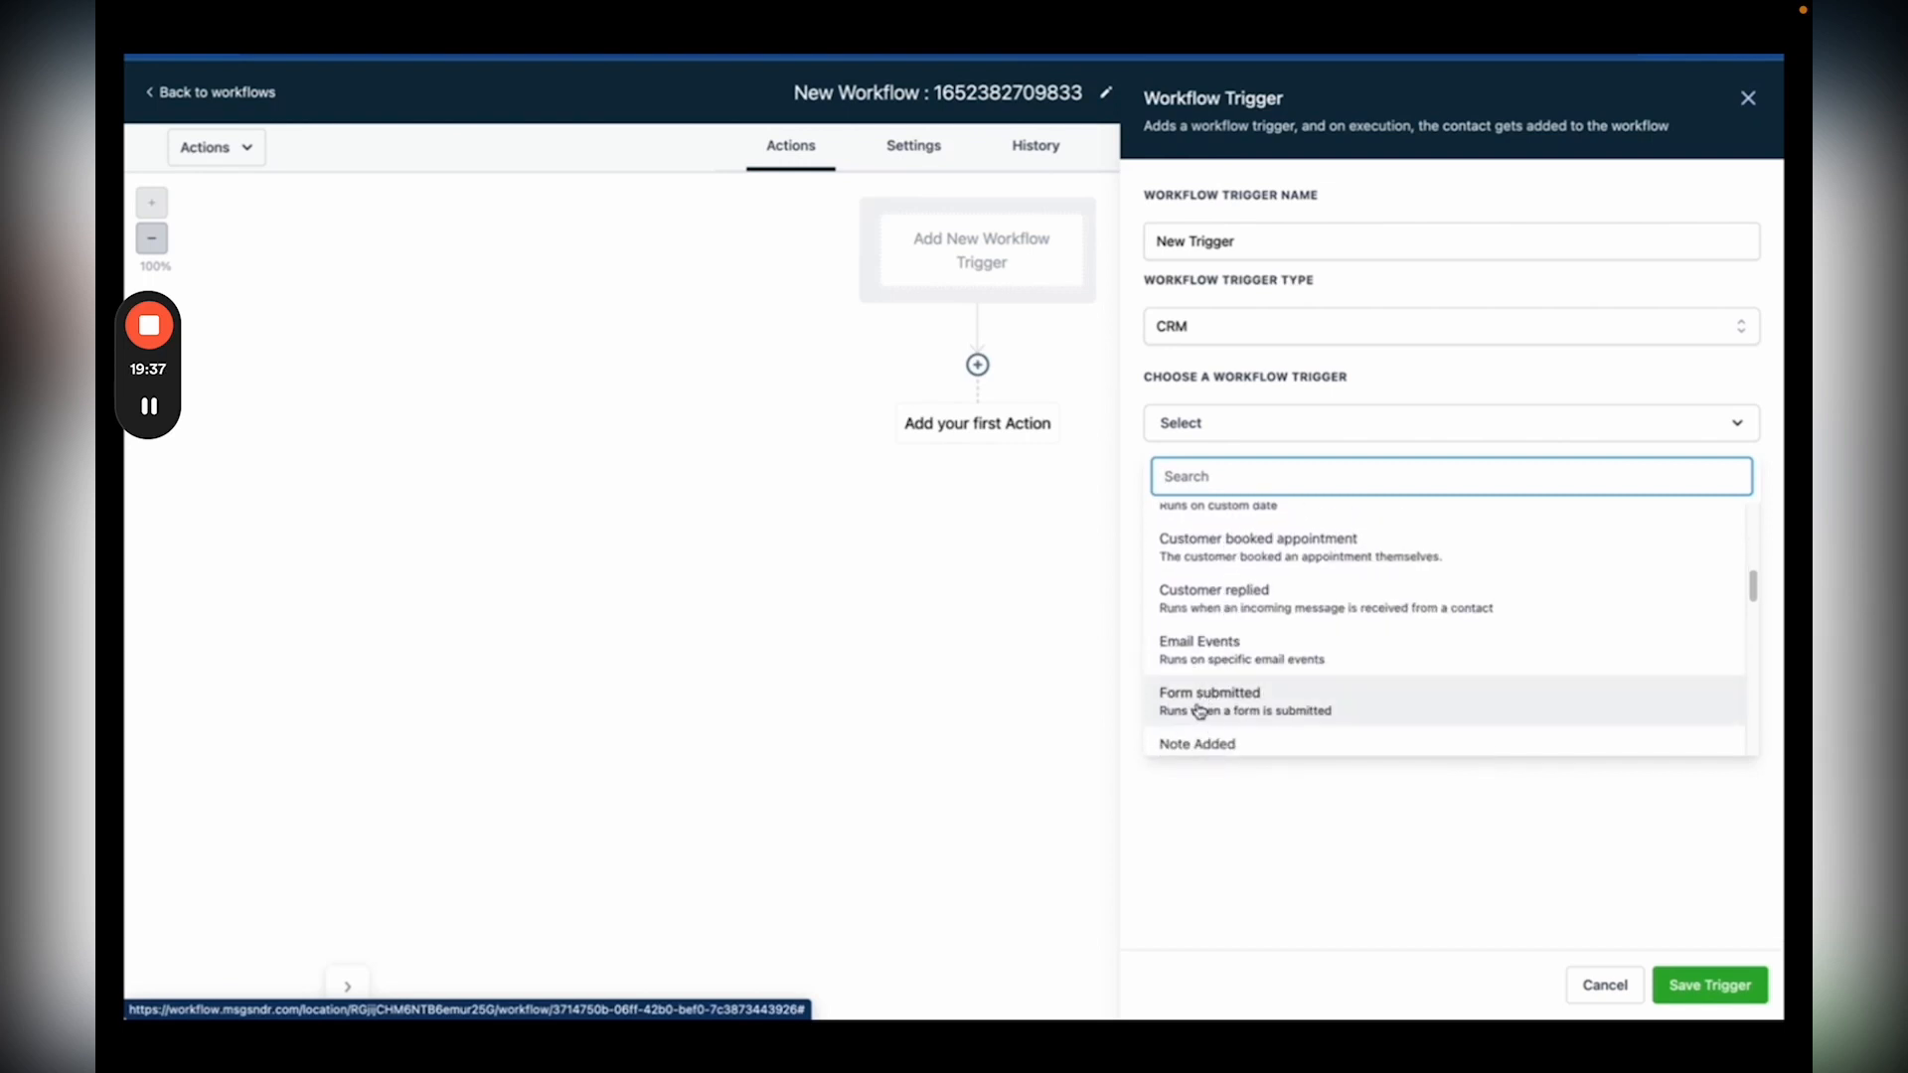
pyautogui.click(1201, 704)
pyautogui.click(1196, 512)
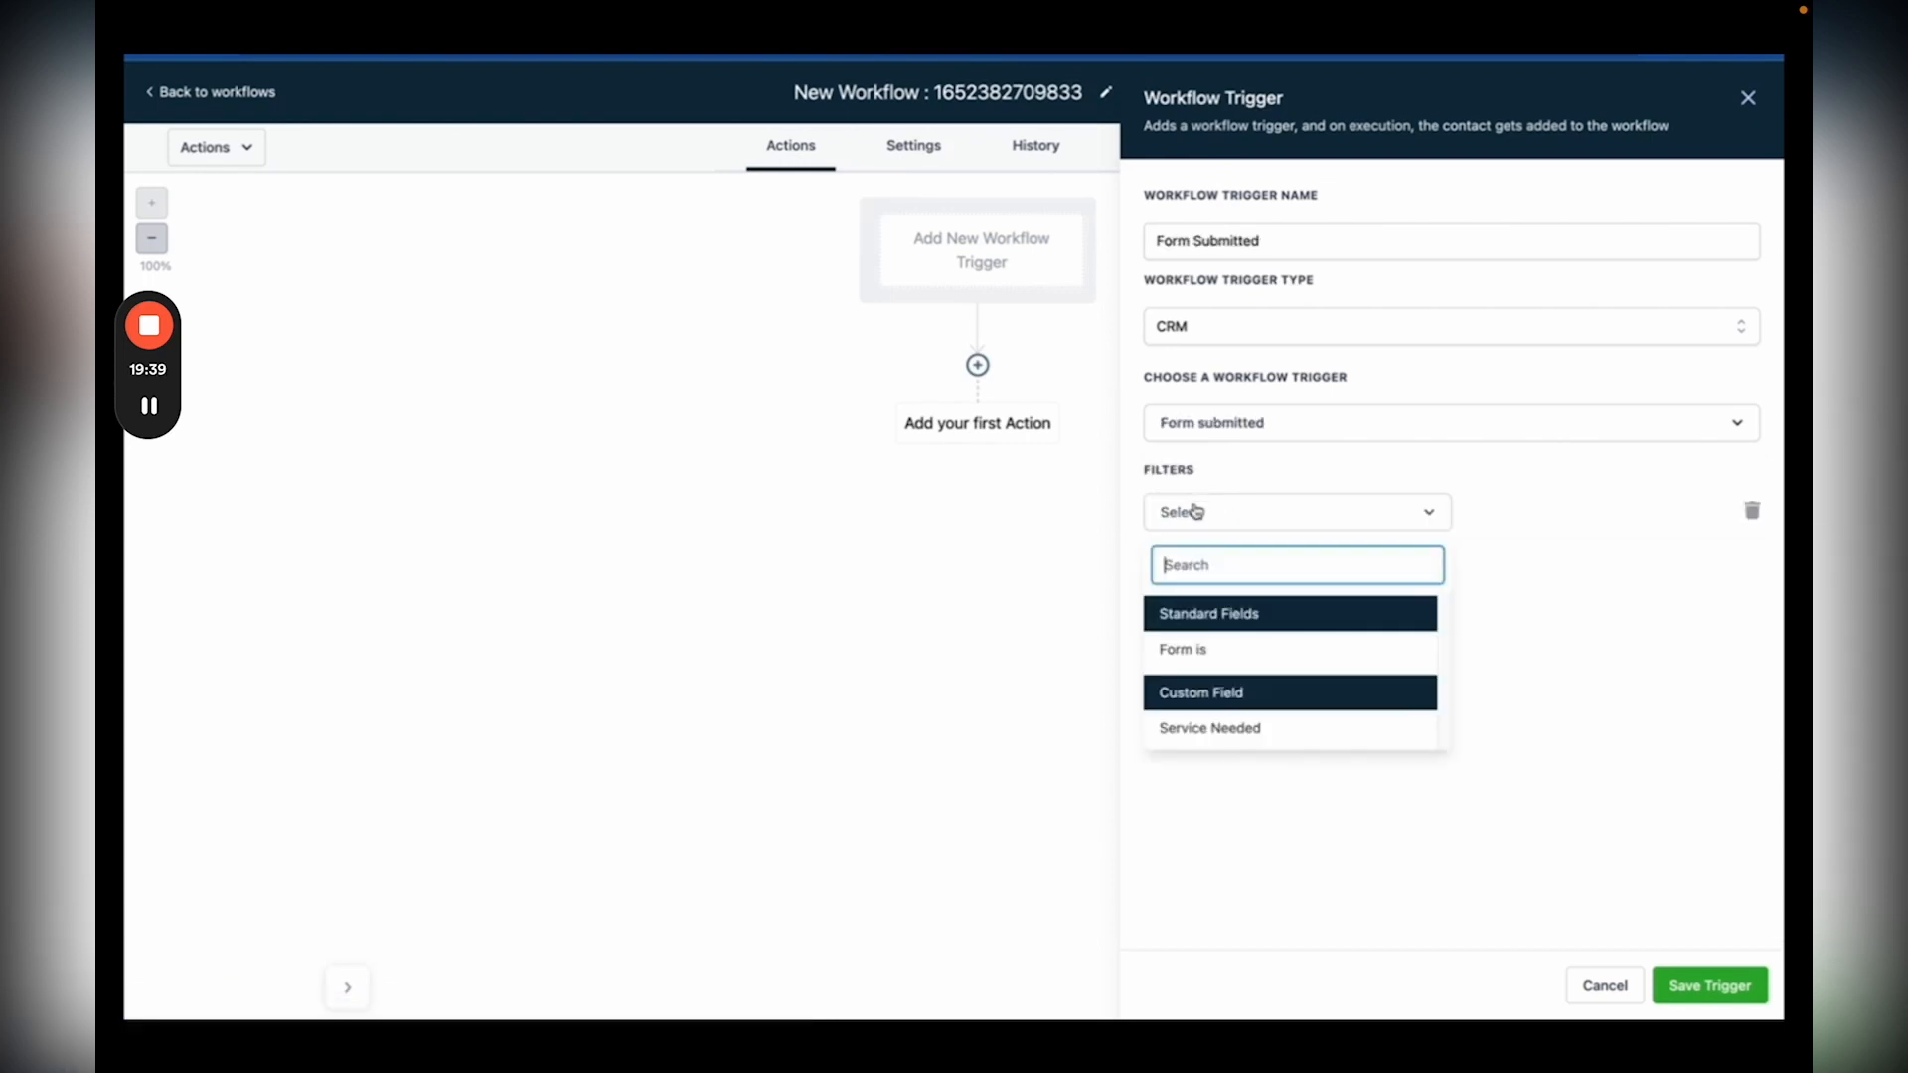
pyautogui.click(1195, 646)
pyautogui.click(1530, 509)
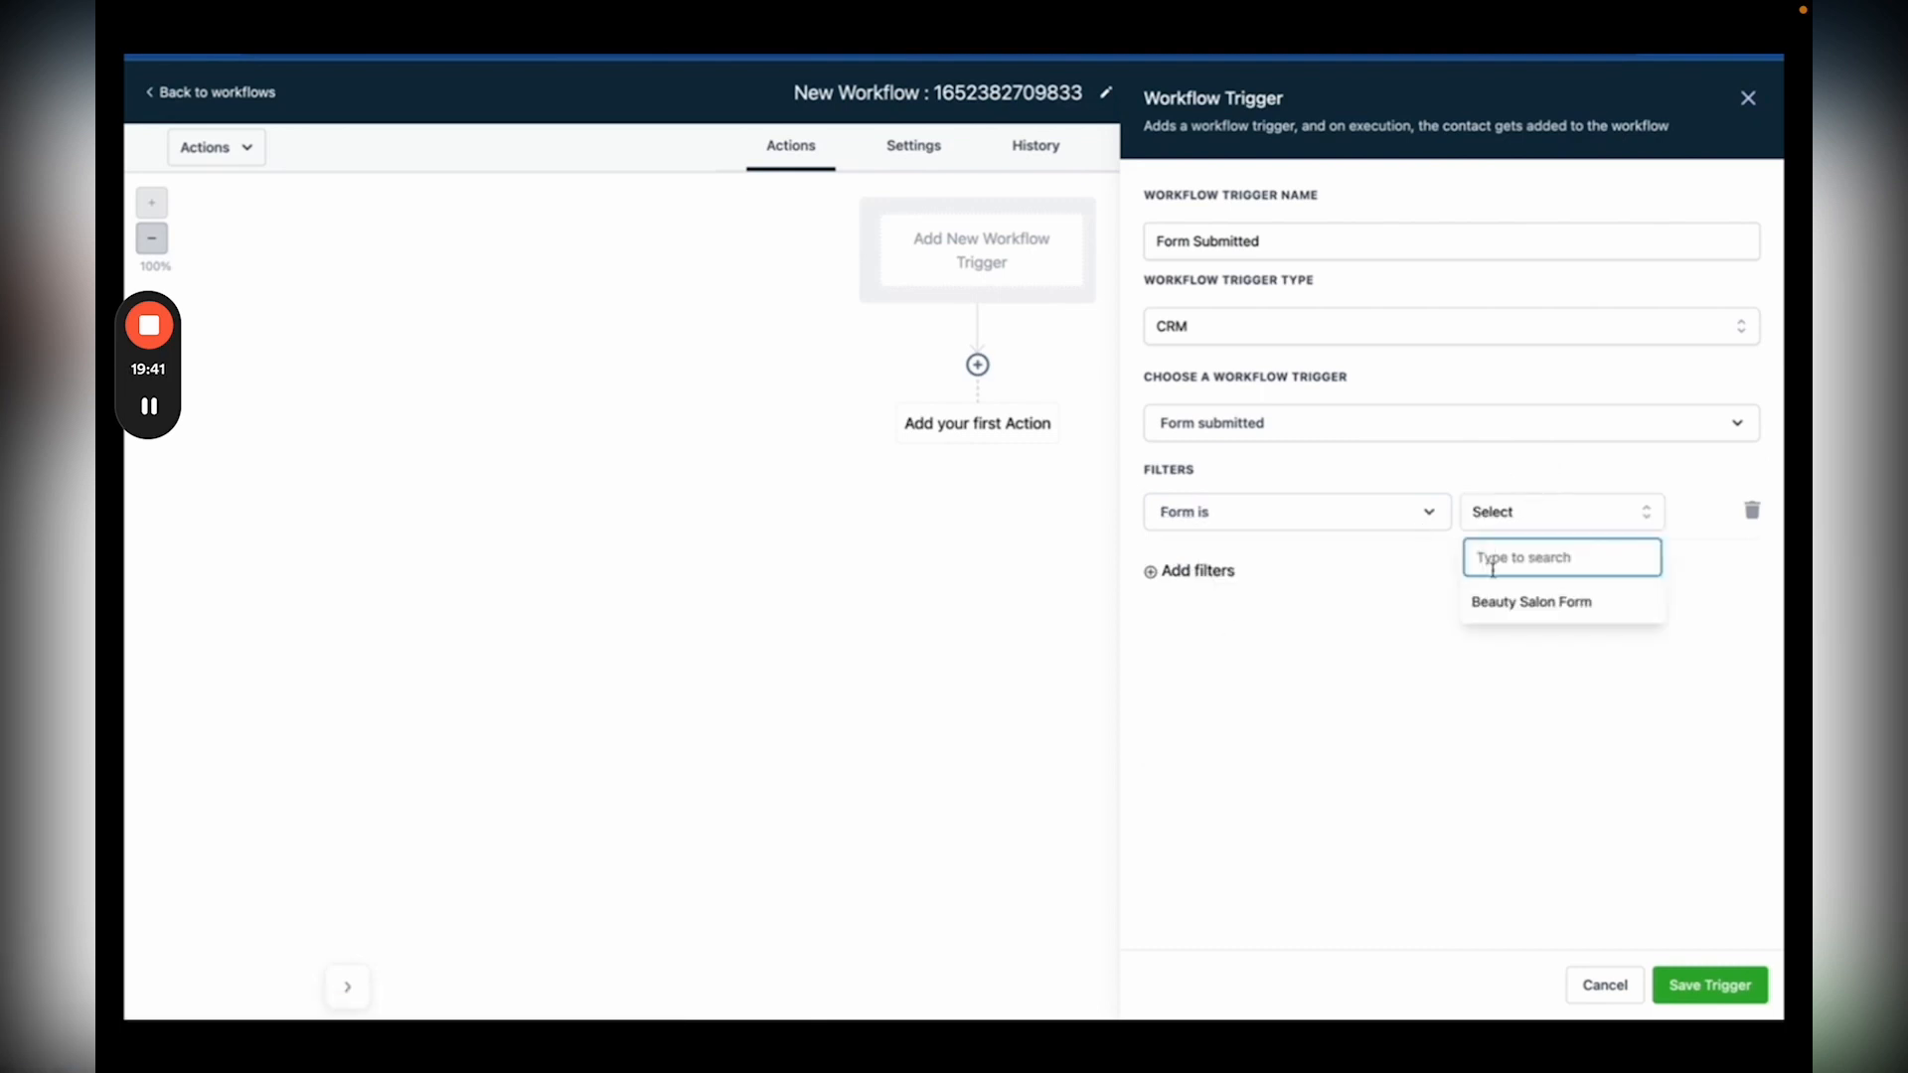
pyautogui.click(1495, 602)
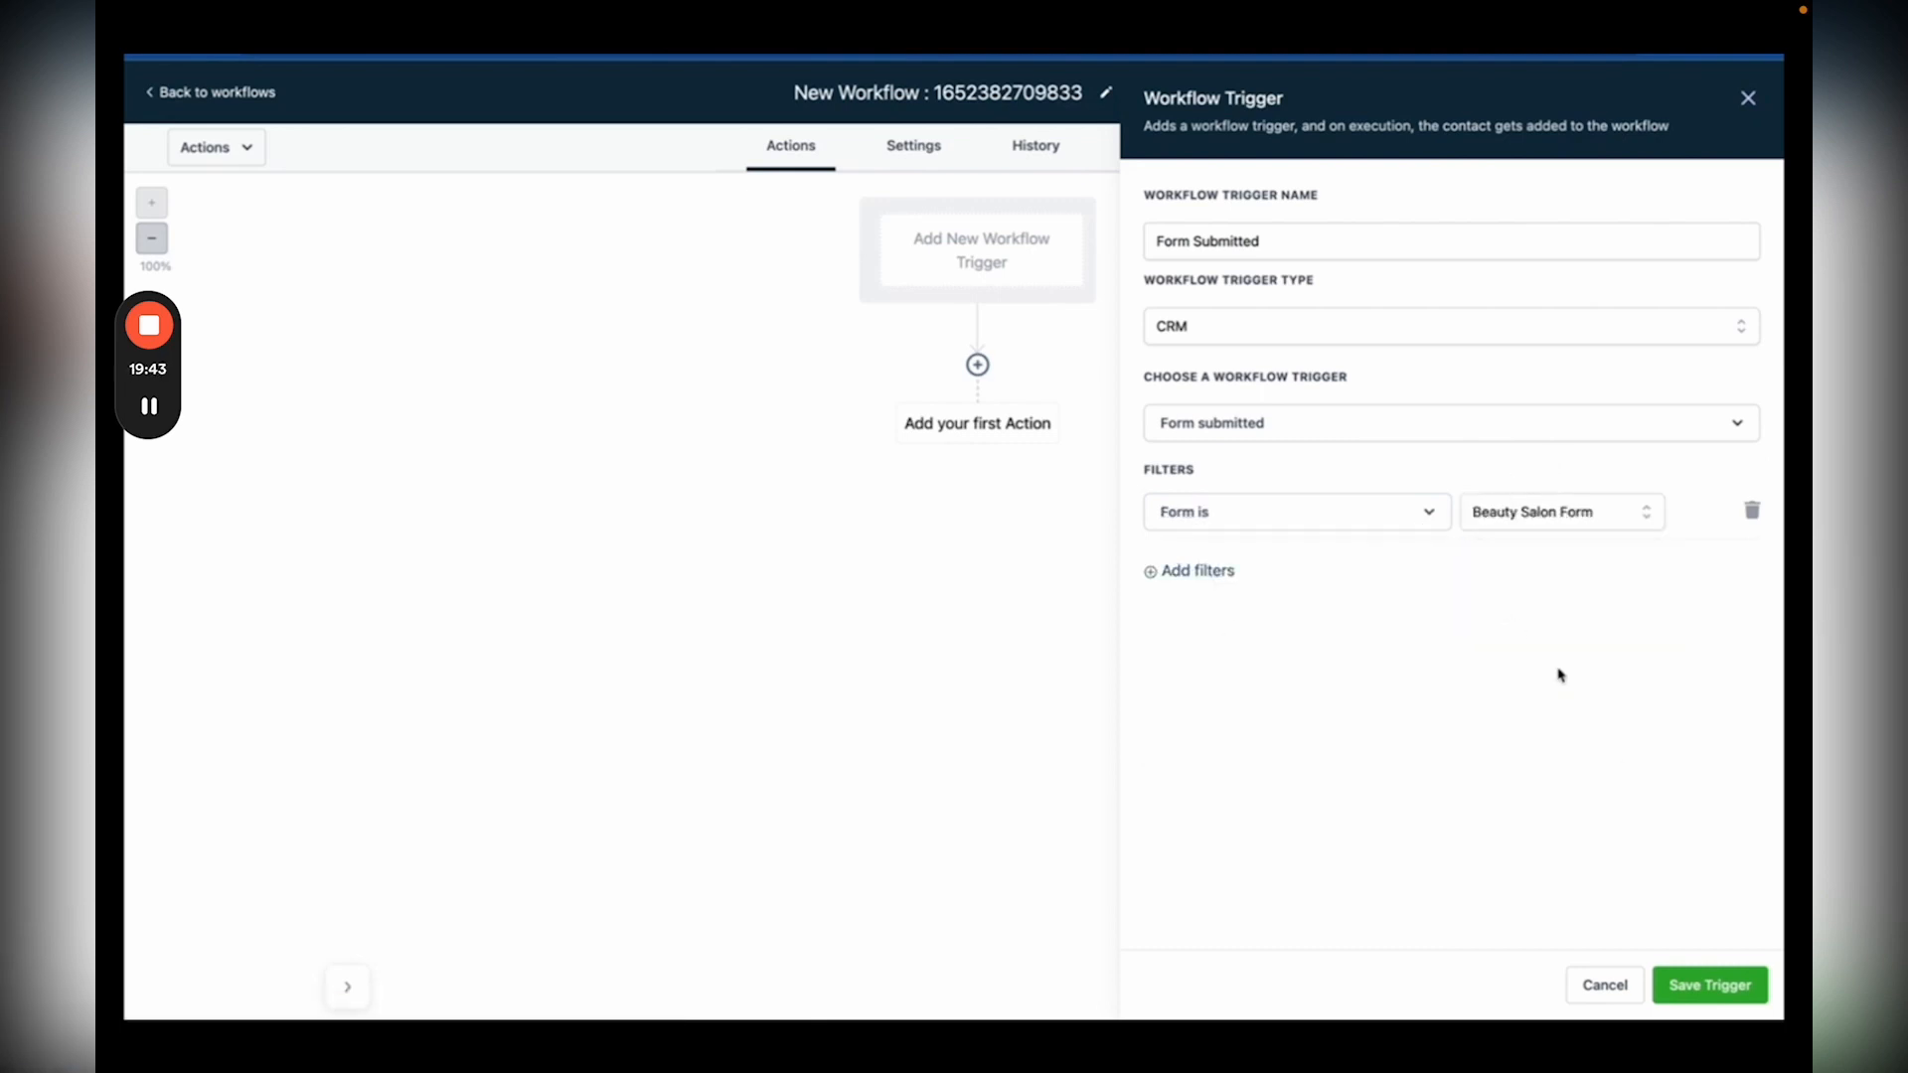
pyautogui.click(1709, 986)
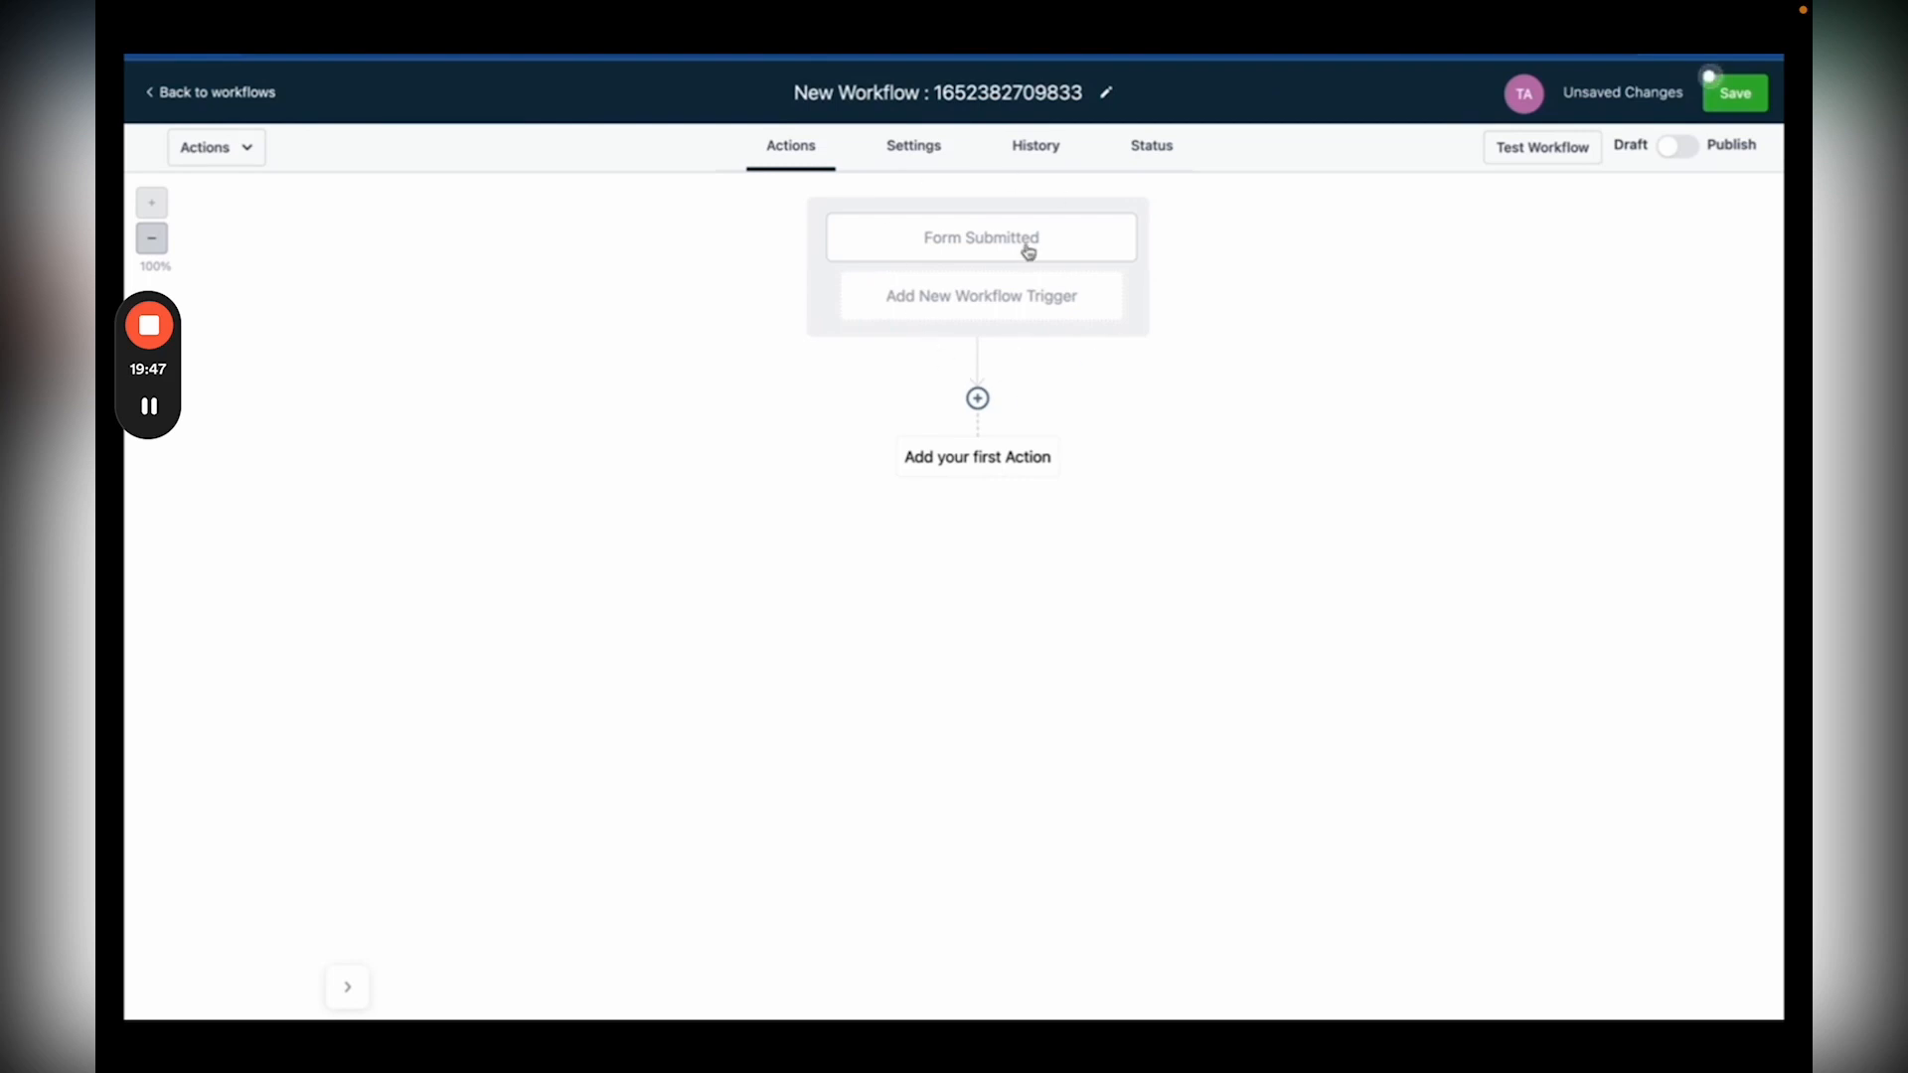
# Step: Add an Assign To User action after the trigger that assigns contacts to Test Account
pyautogui.click(978, 398)
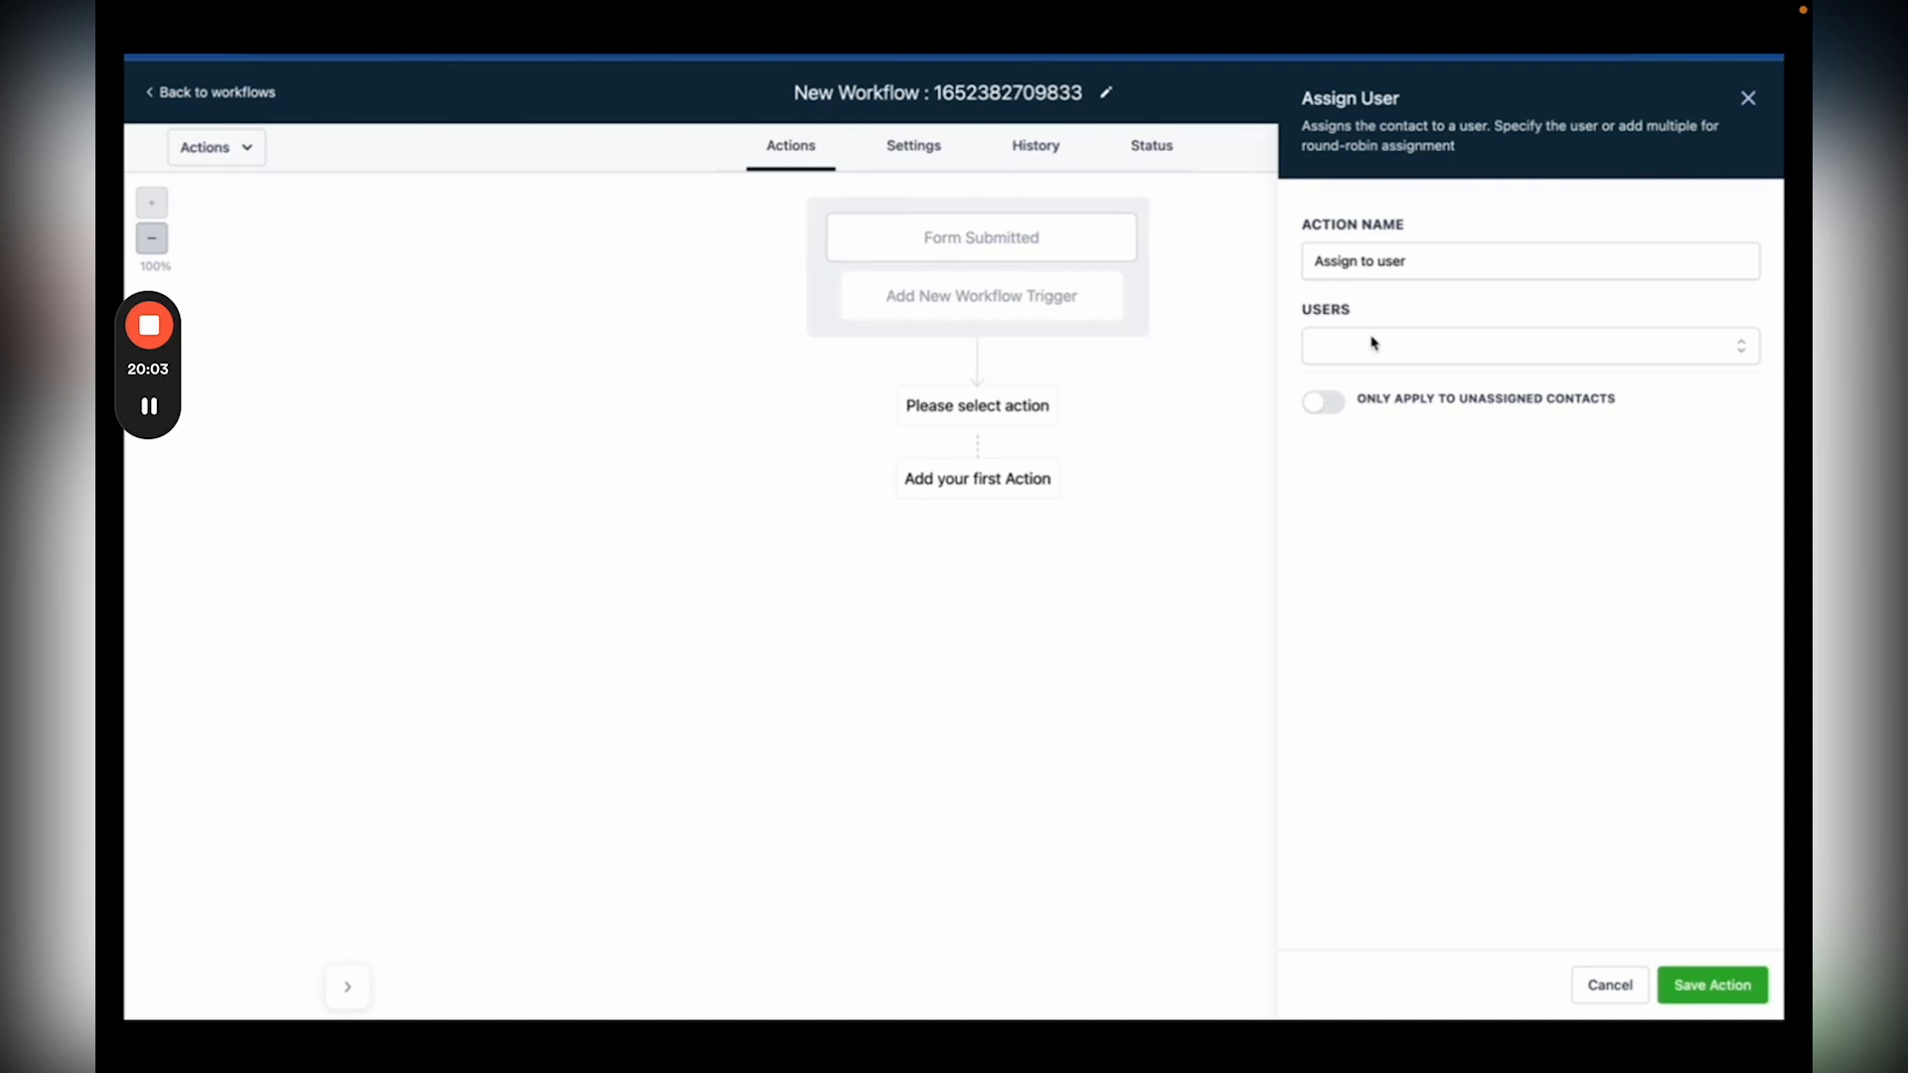
pyautogui.click(1372, 344)
pyautogui.click(1322, 391)
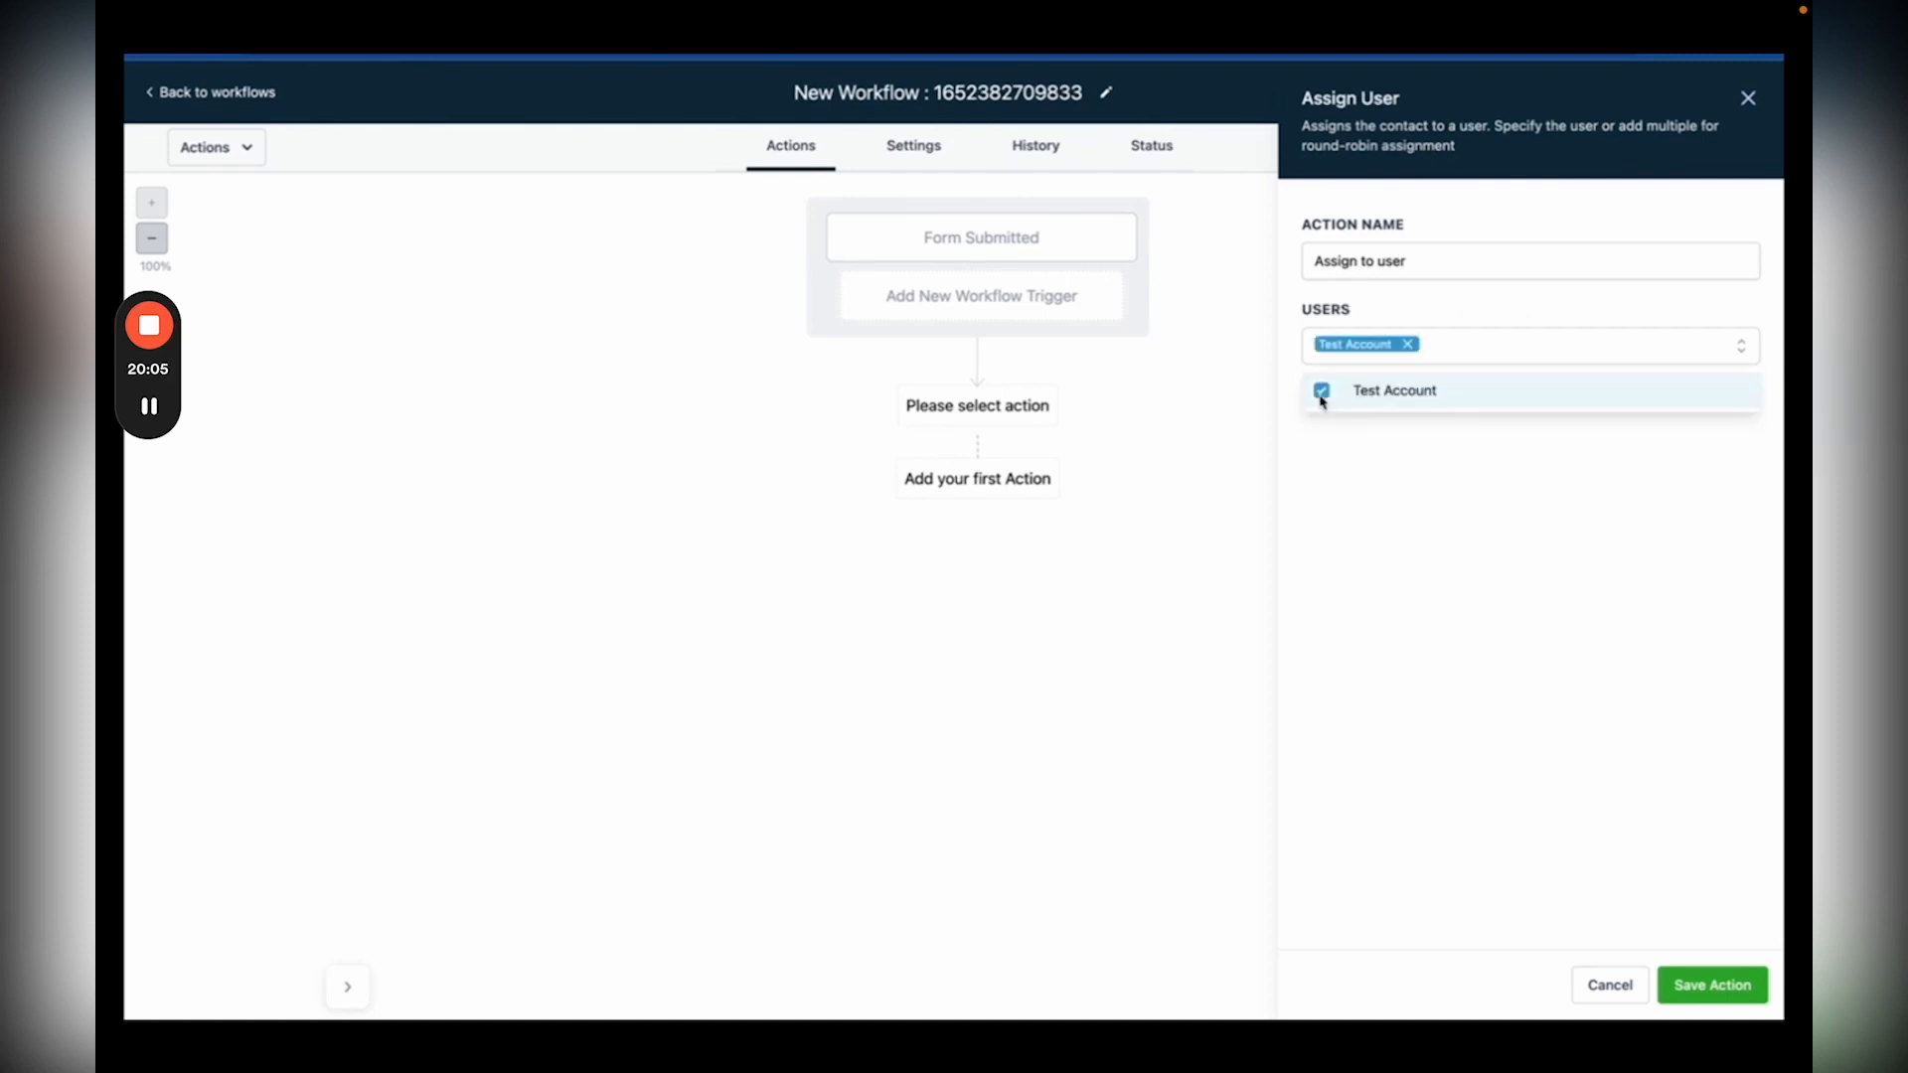
pyautogui.click(1689, 984)
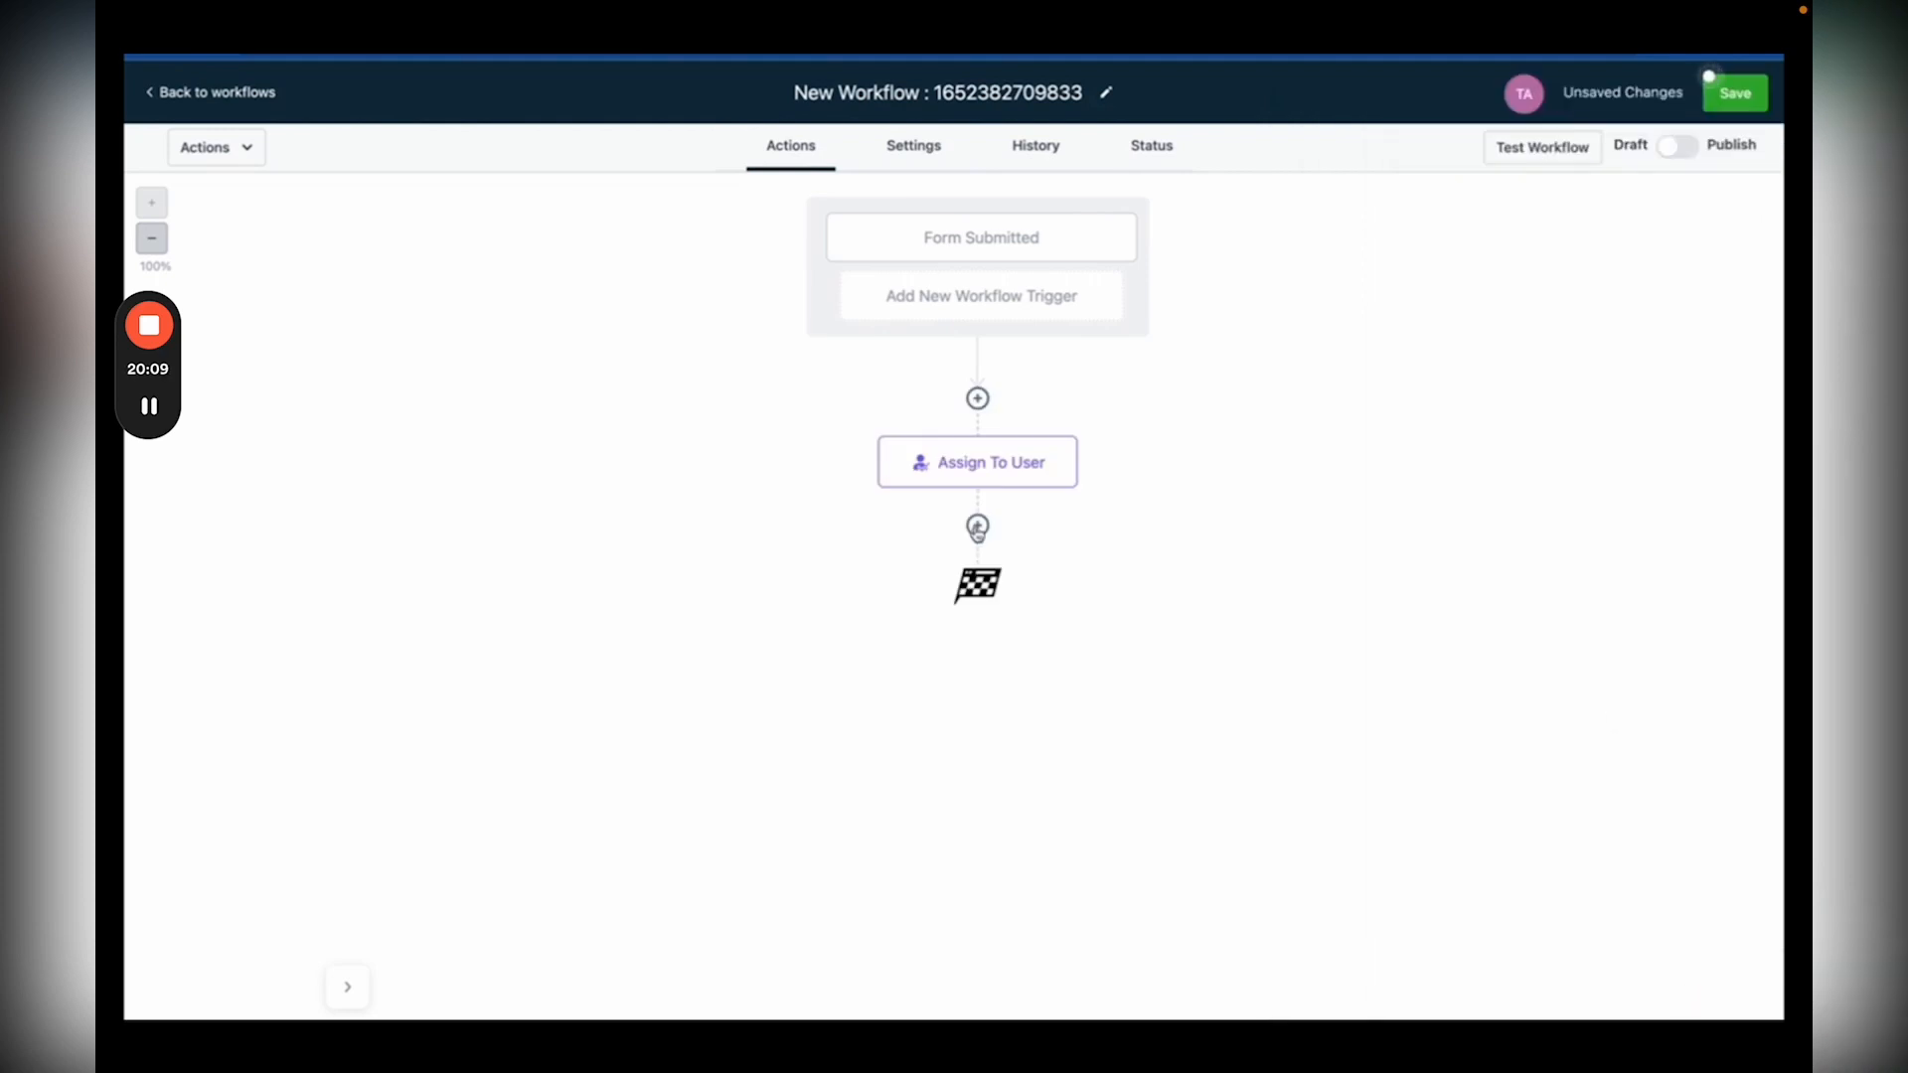
# Step: Add an Internal Notification action after Assign To User and set its type to Notification
pyautogui.click(977, 528)
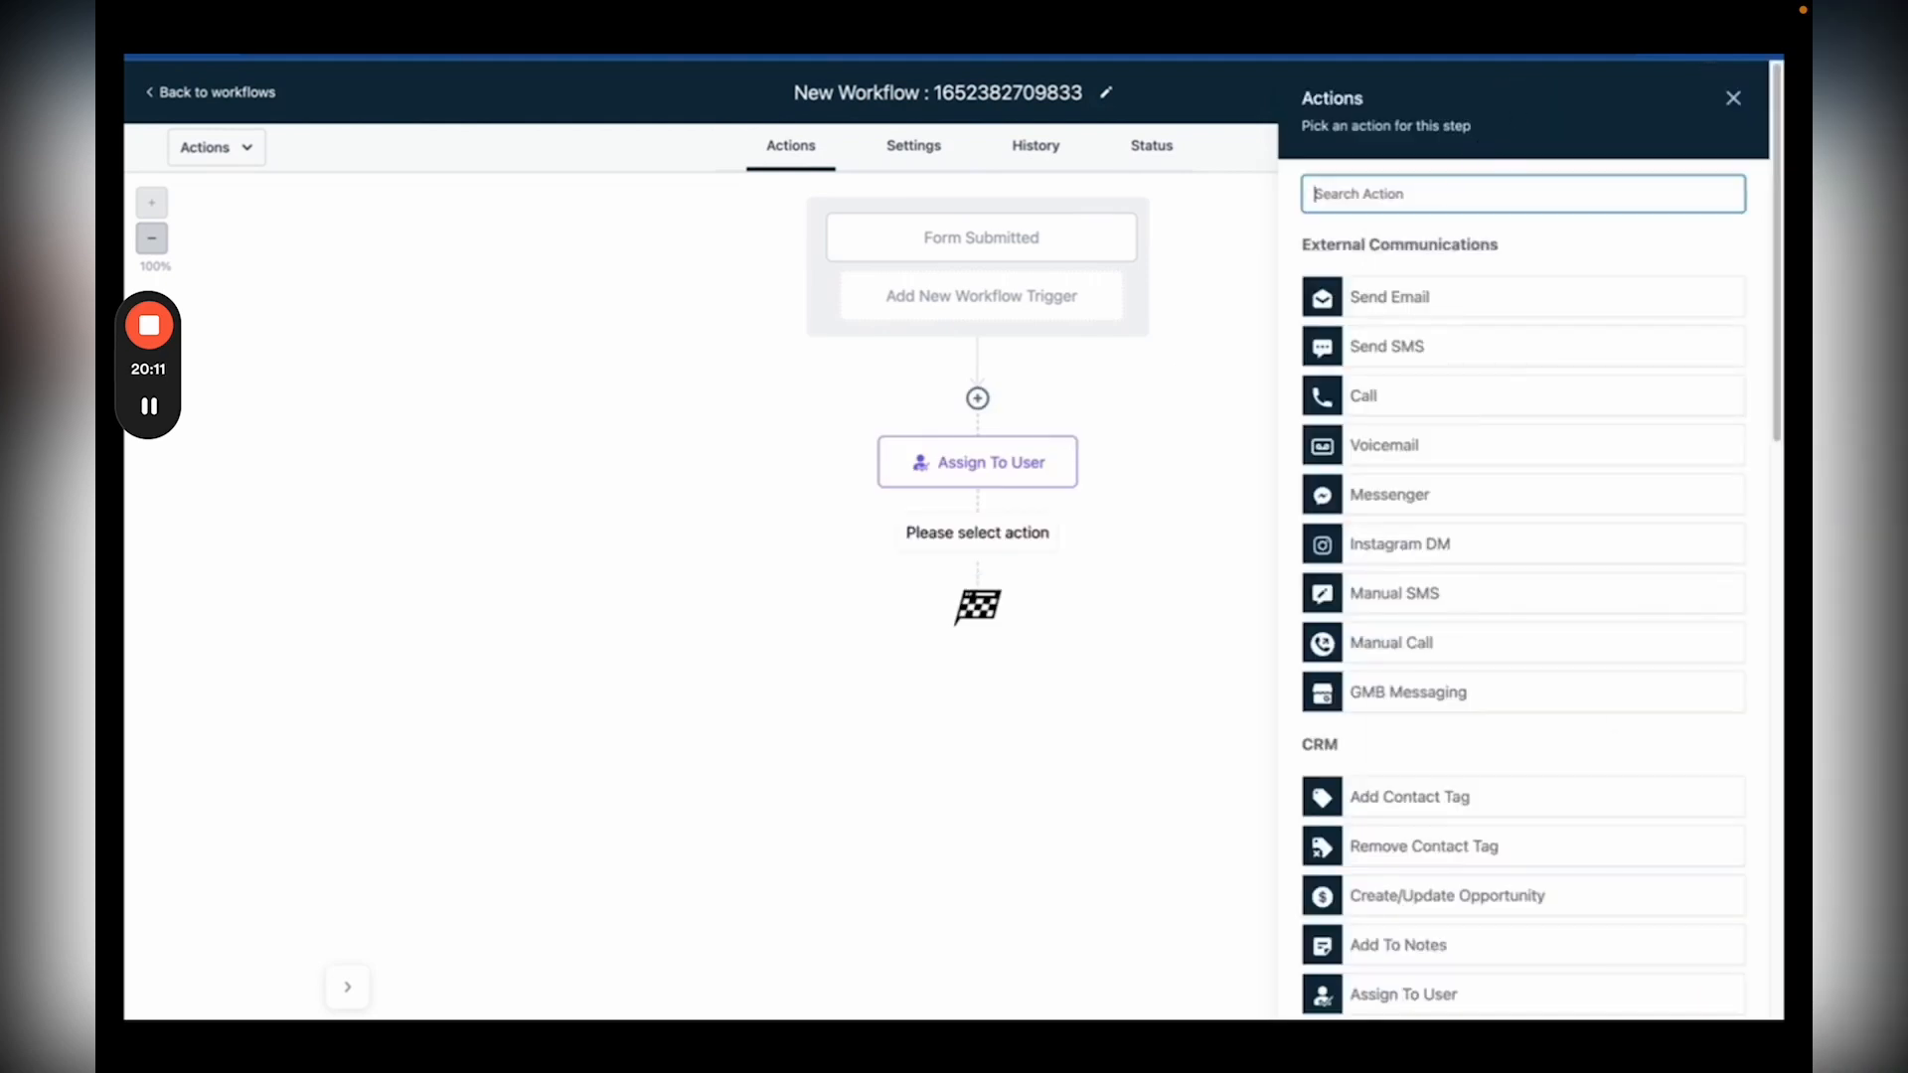
pyautogui.write('int')
pyautogui.click(1396, 282)
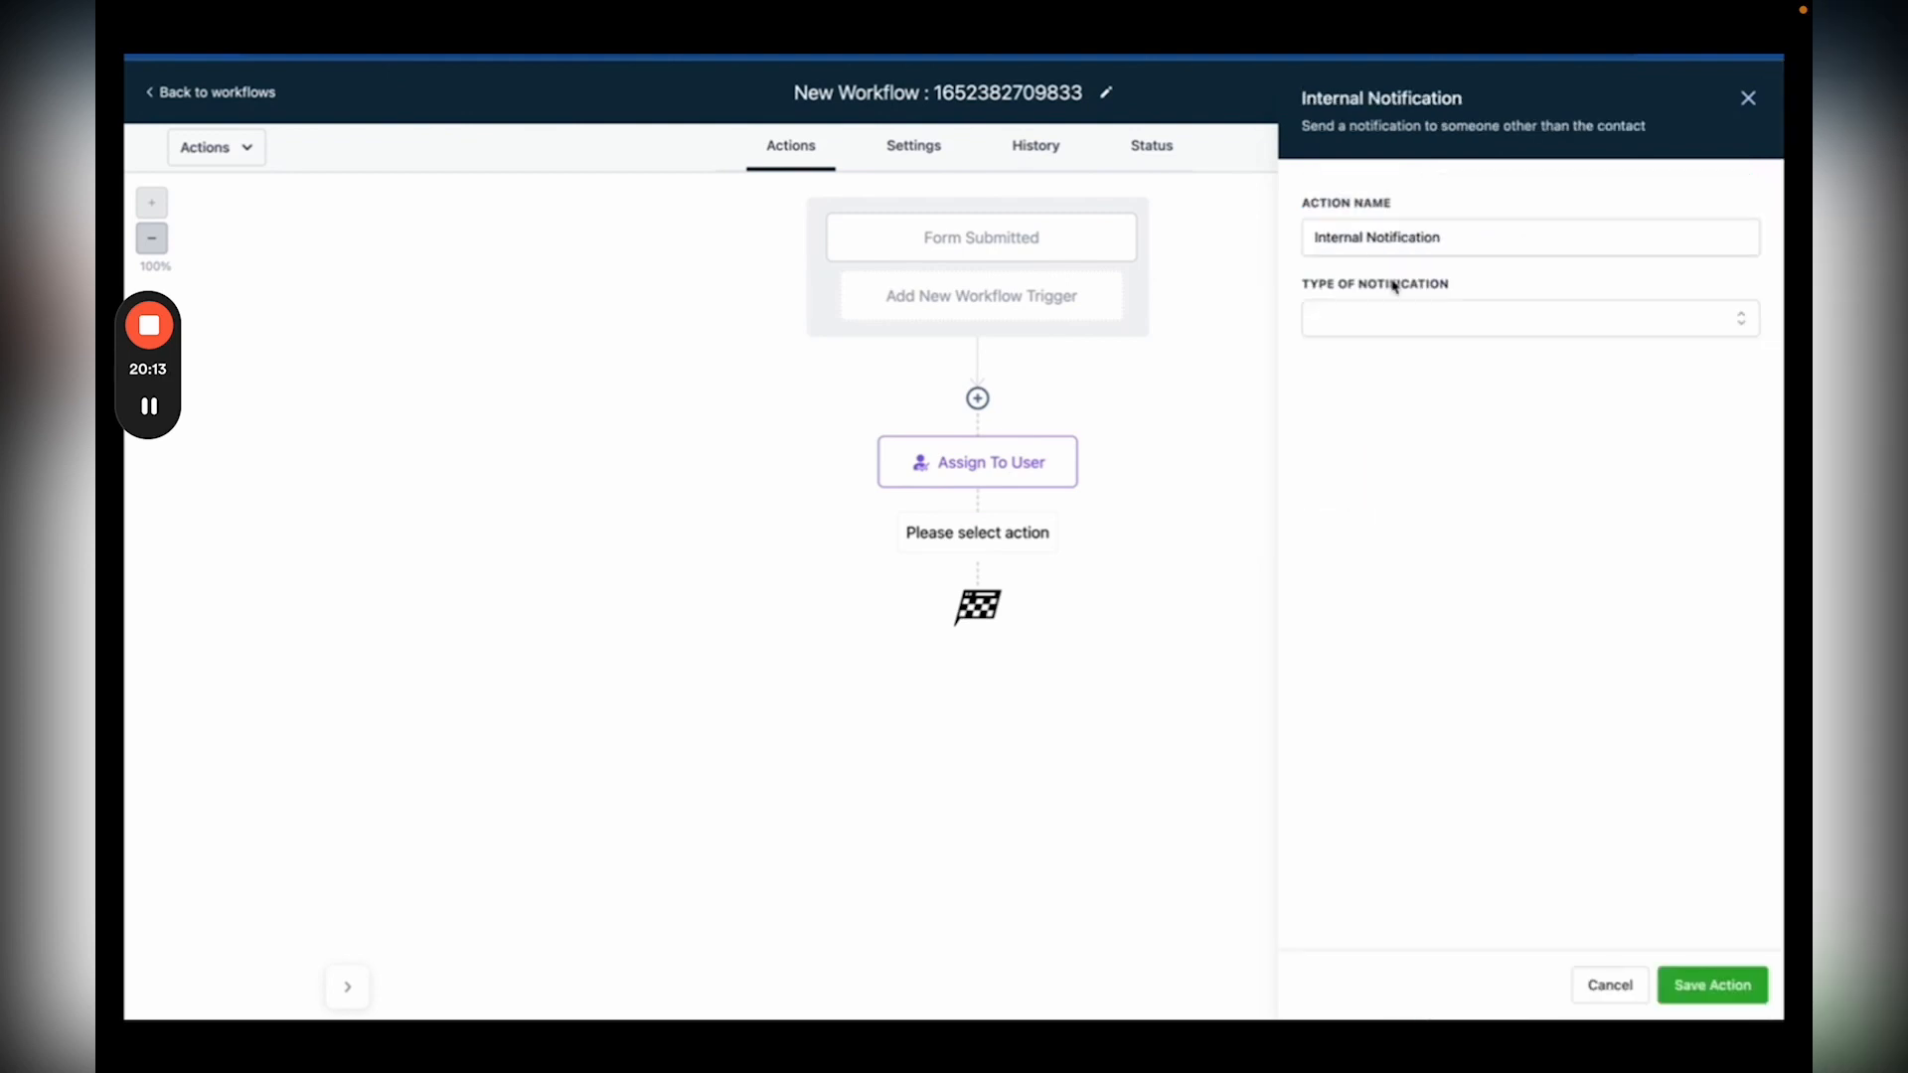
pyautogui.click(1379, 320)
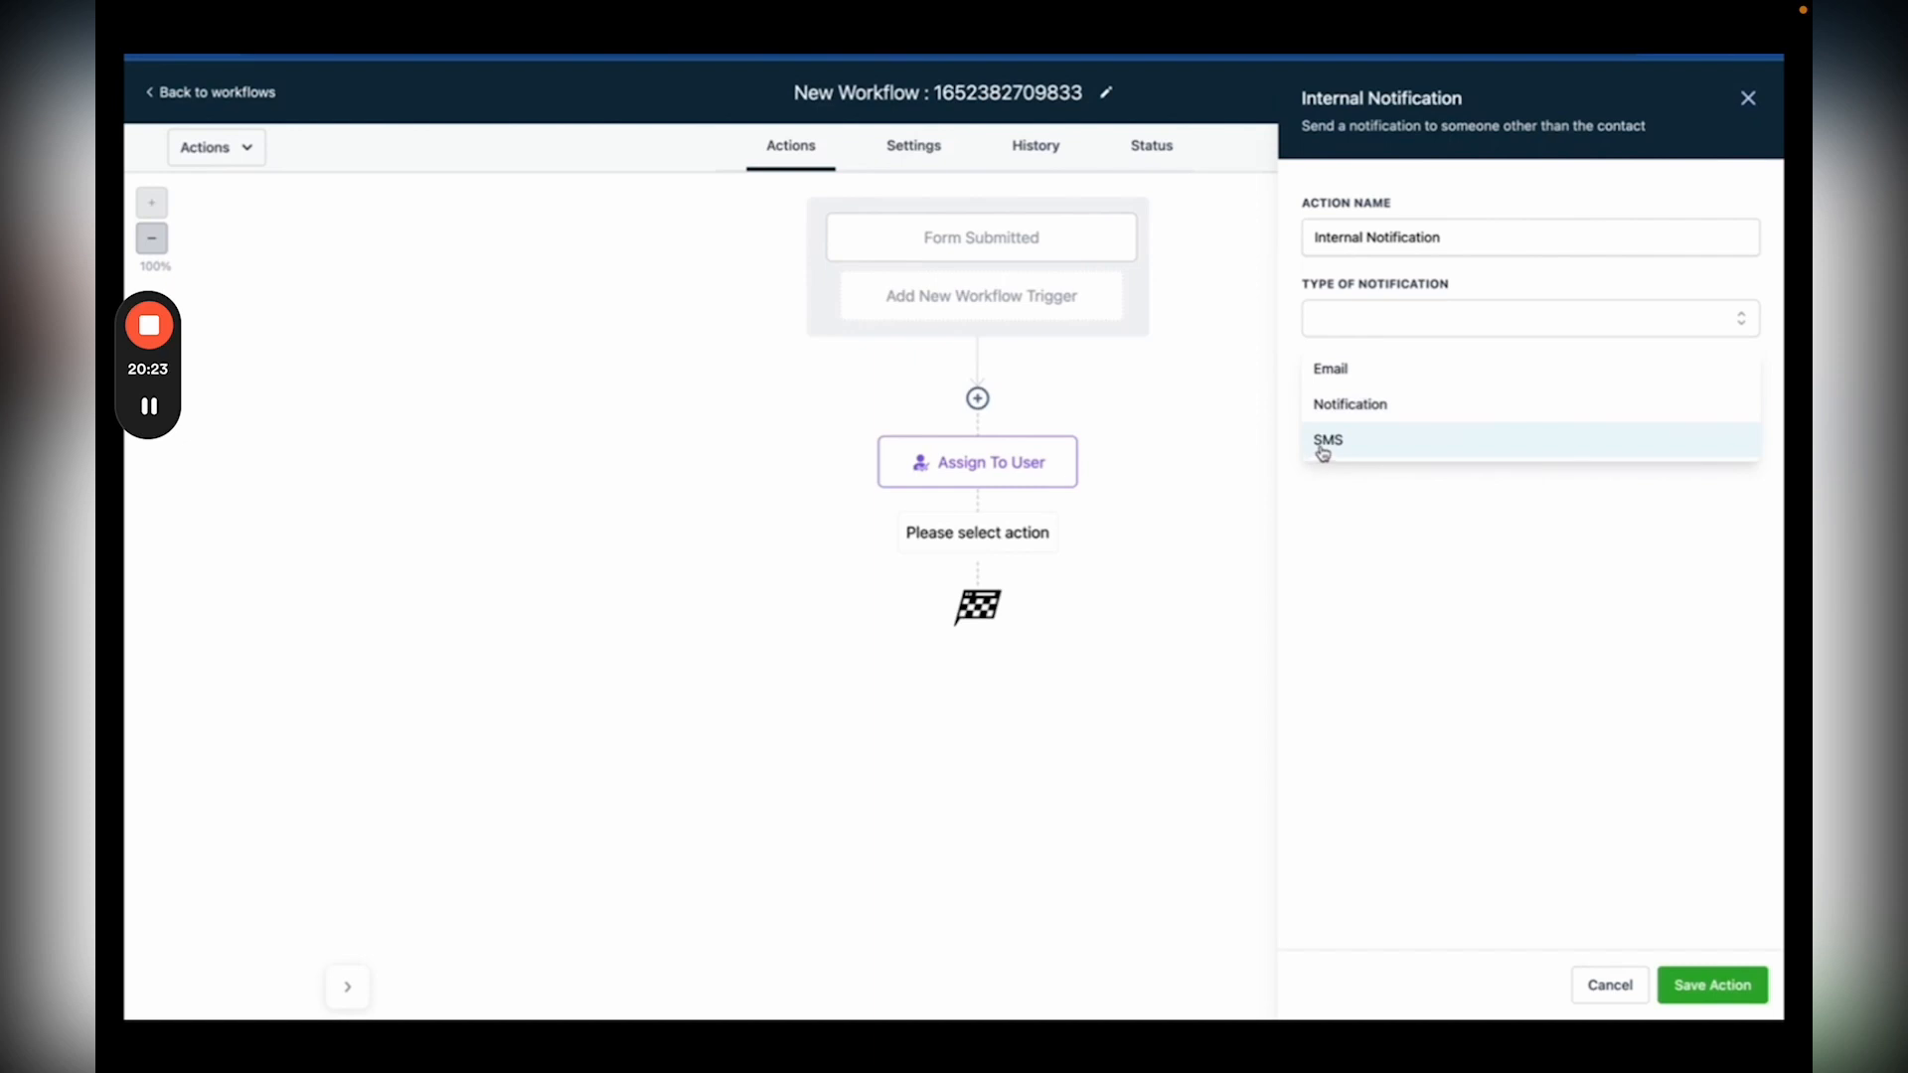
pyautogui.click(1351, 413)
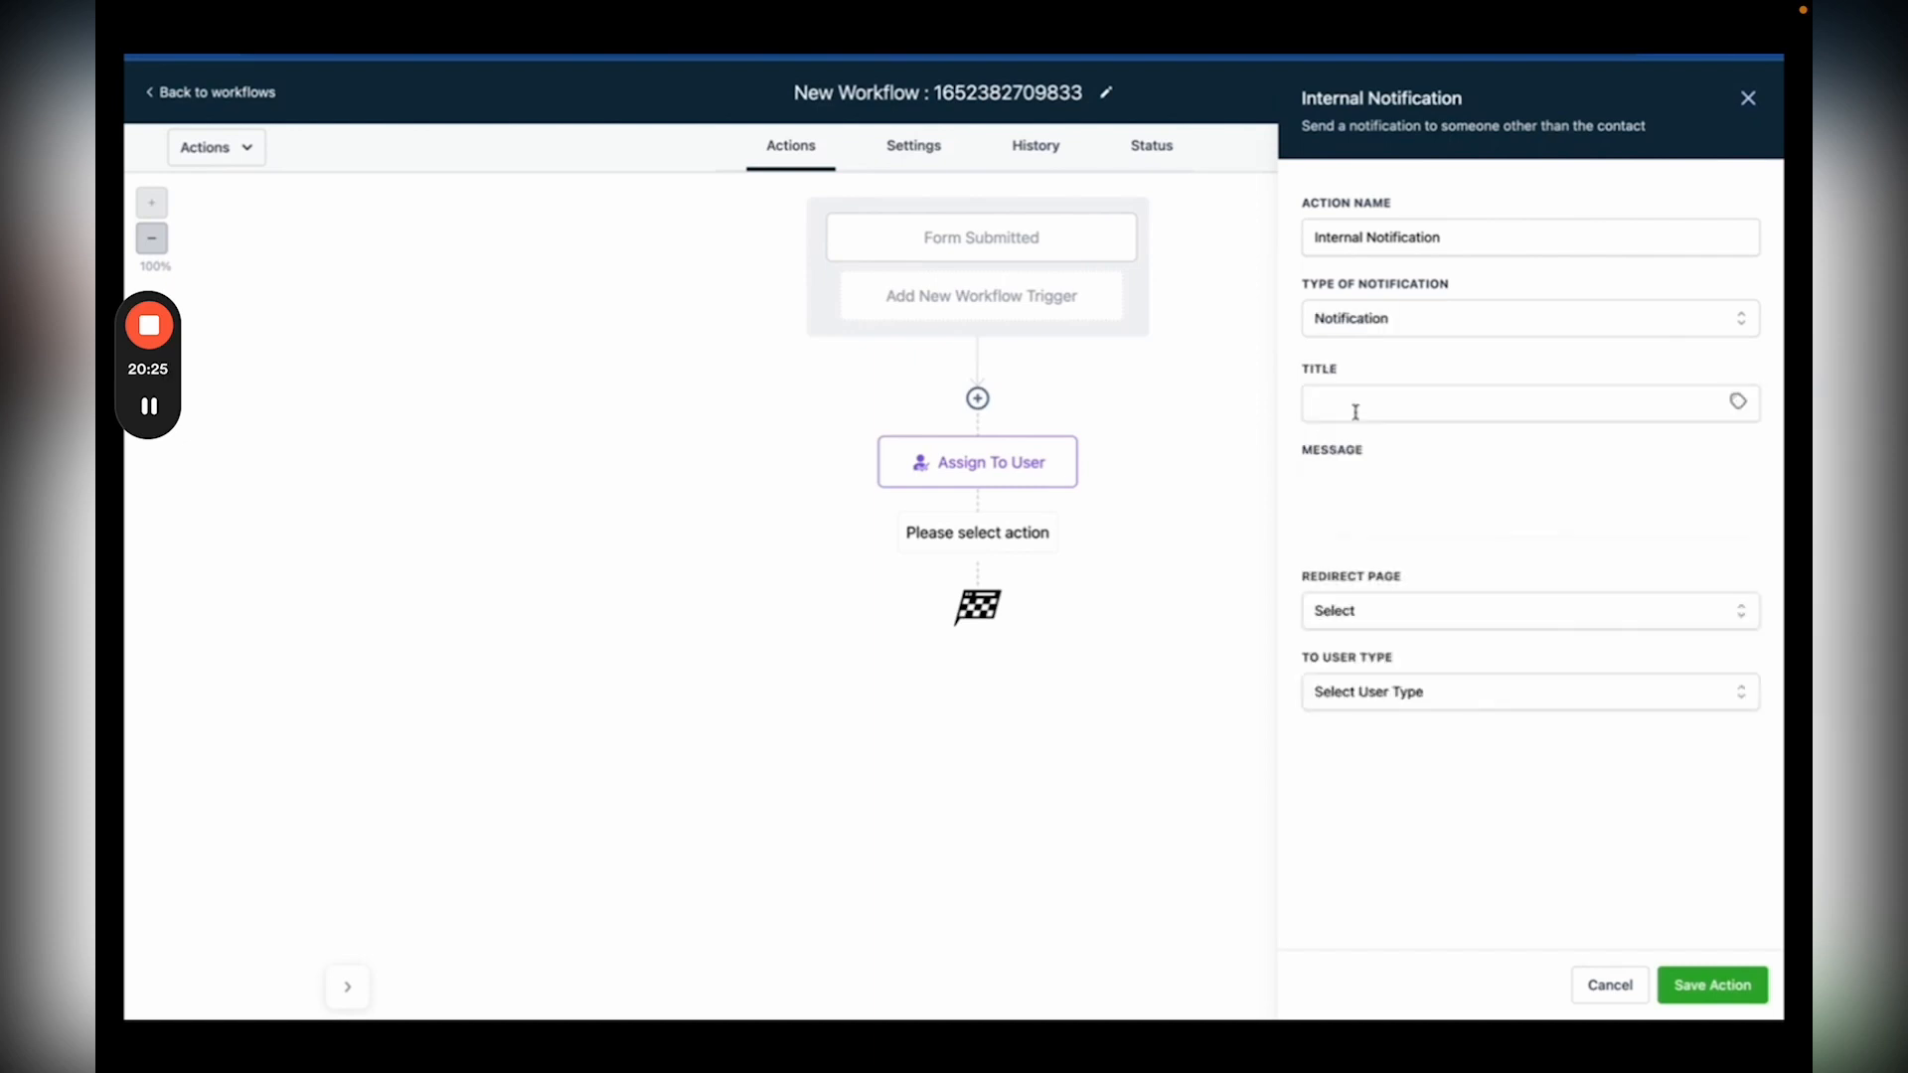
# Step: Title it 'New Lead!' with a message announcing the contact's full name signed up
pyautogui.click(1365, 406)
pyautogui.write('New Lead!')
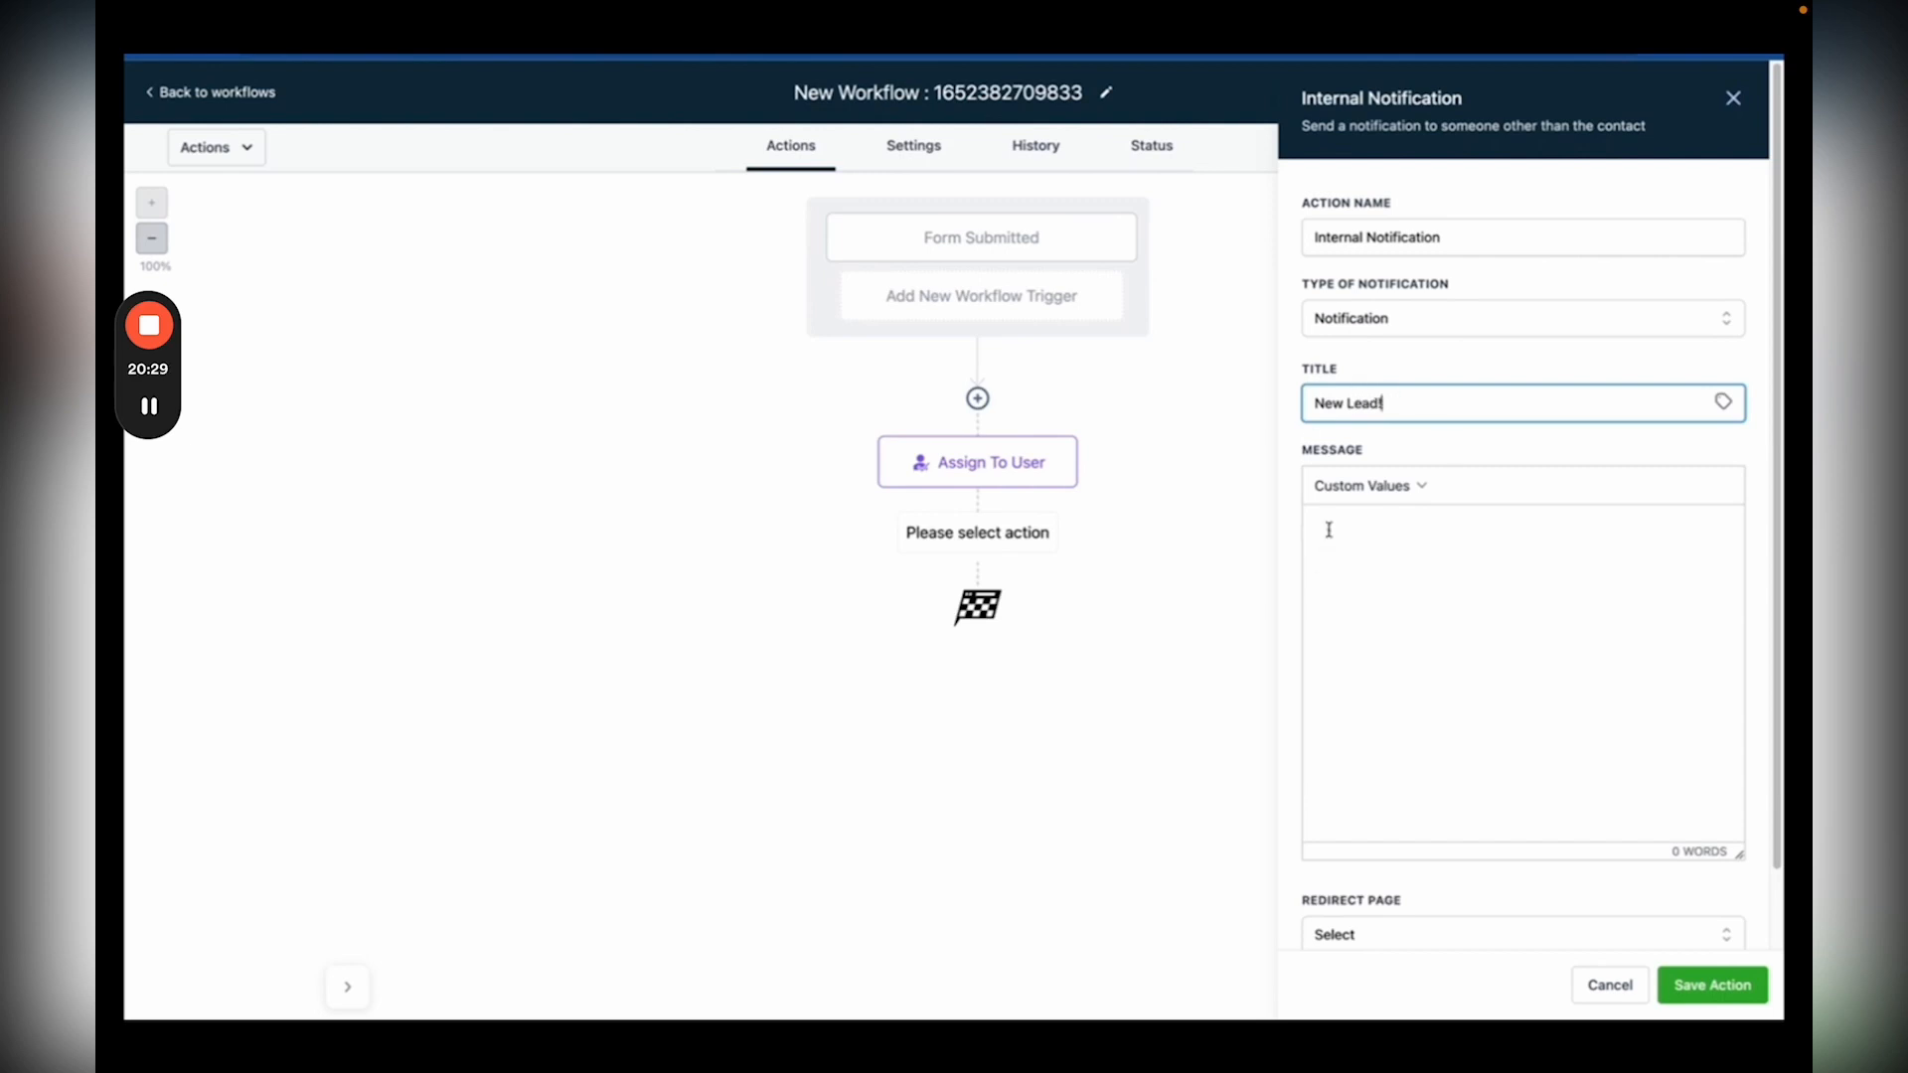
pyautogui.click(1399, 489)
pyautogui.moveTo(1366, 524)
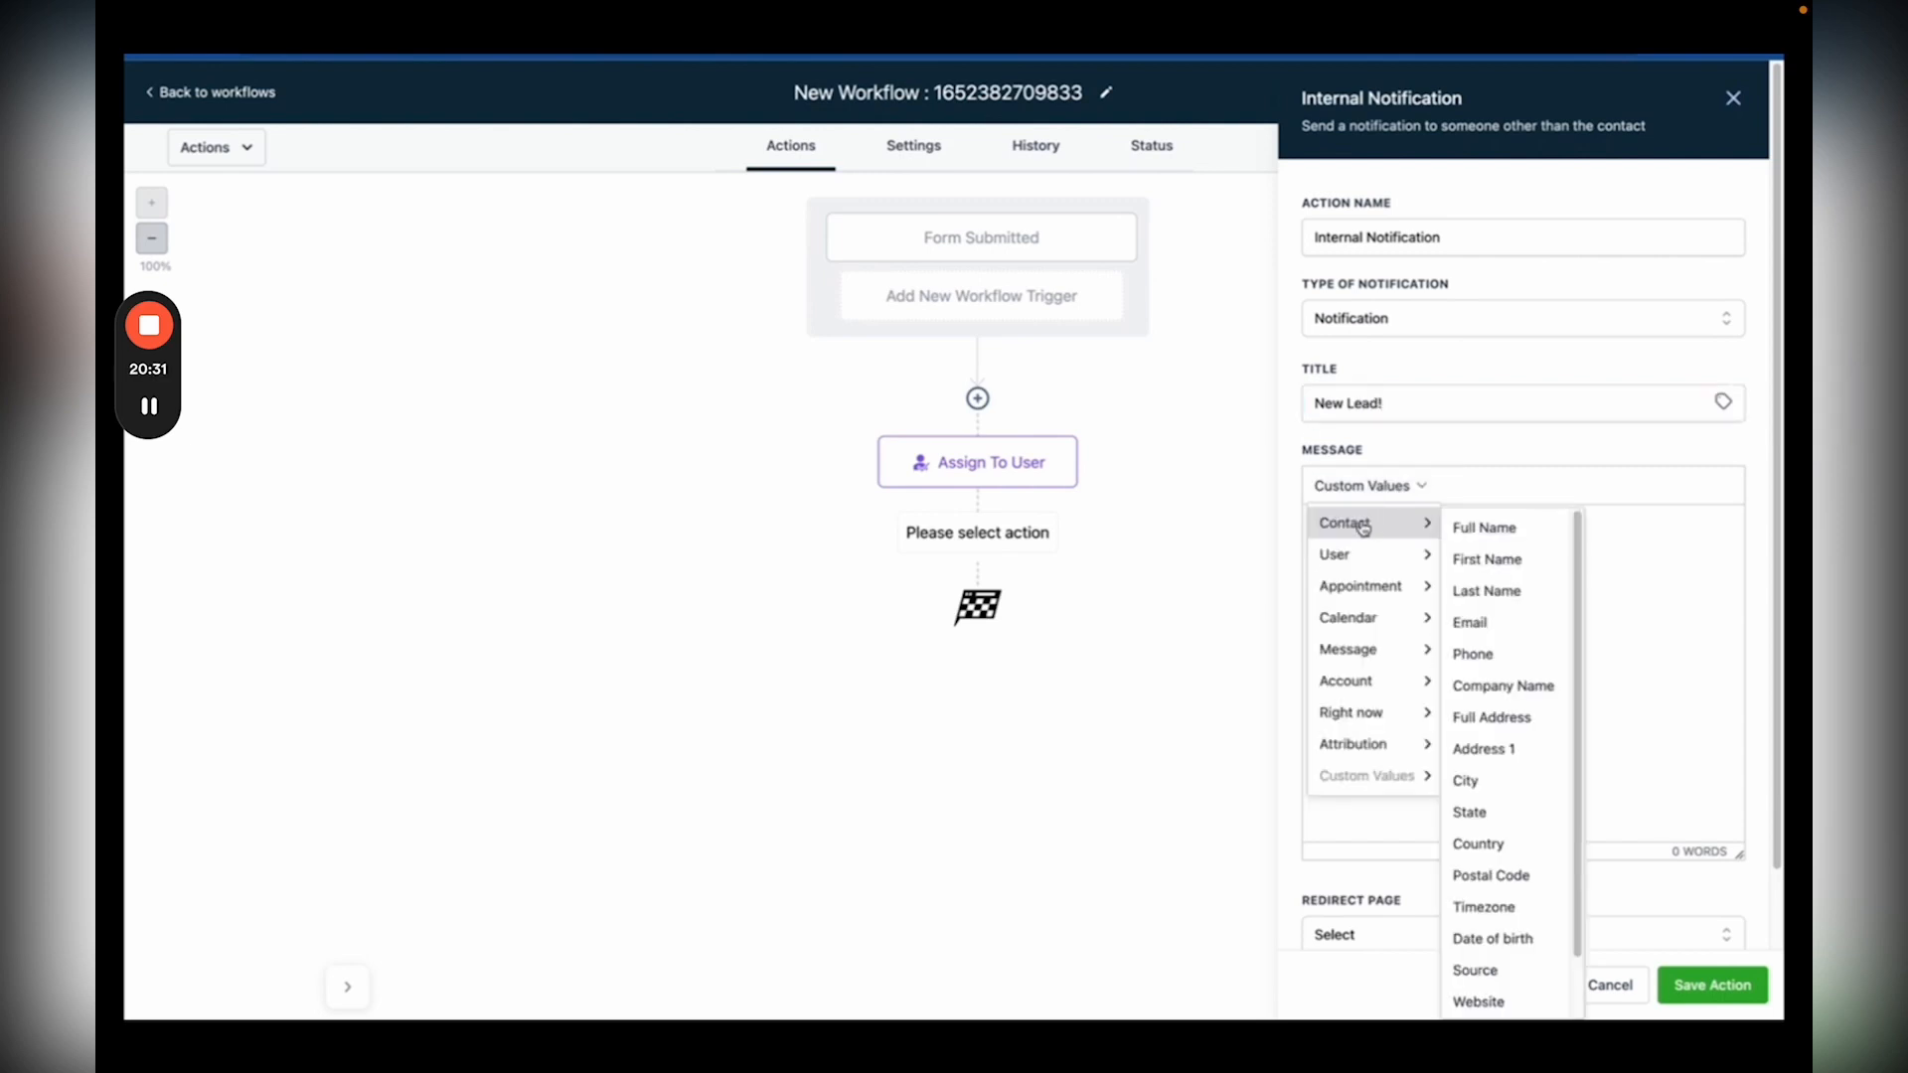
pyautogui.click(1468, 524)
pyautogui.write('just signed up on the website')
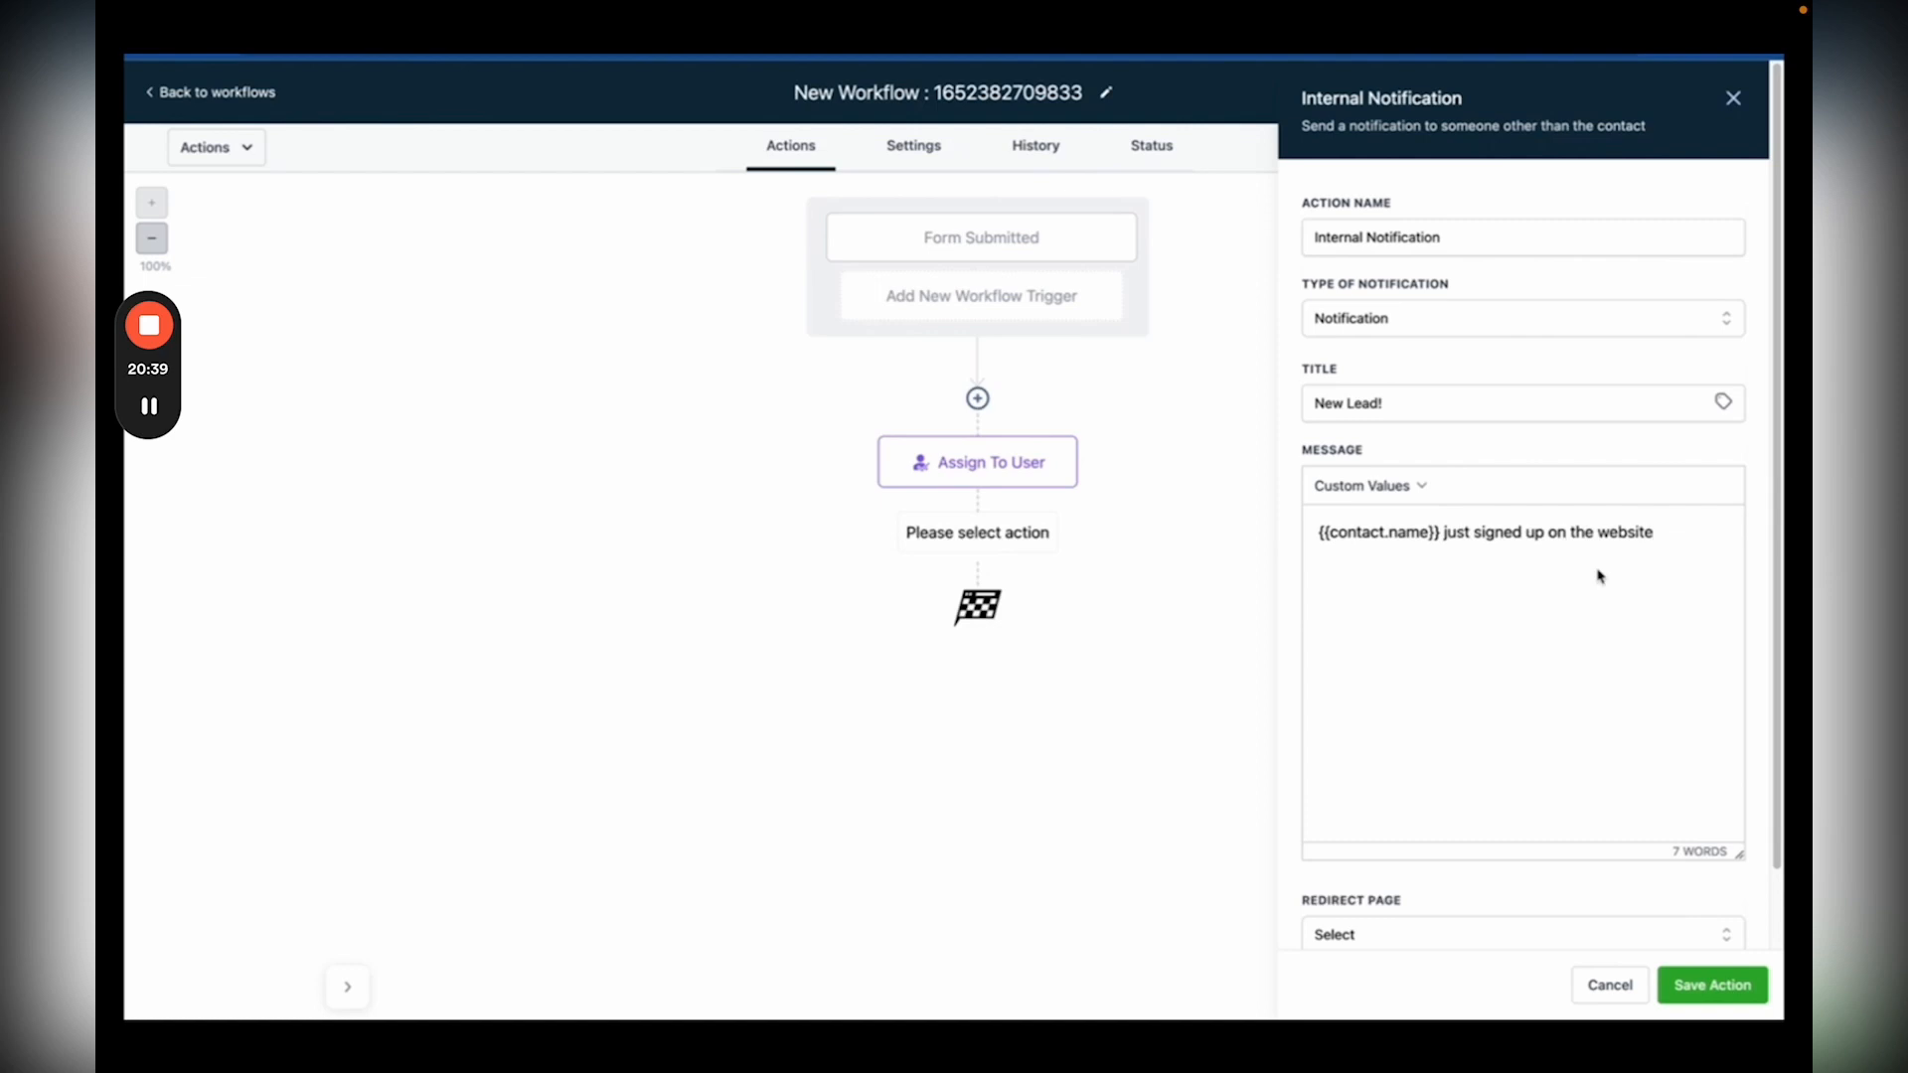
pyautogui.write('!')
# Step: Redirect to the Contact page, notify the contact's assigned user, and save the action
pyautogui.scroll(-1, 1599, 577)
pyautogui.click(1359, 849)
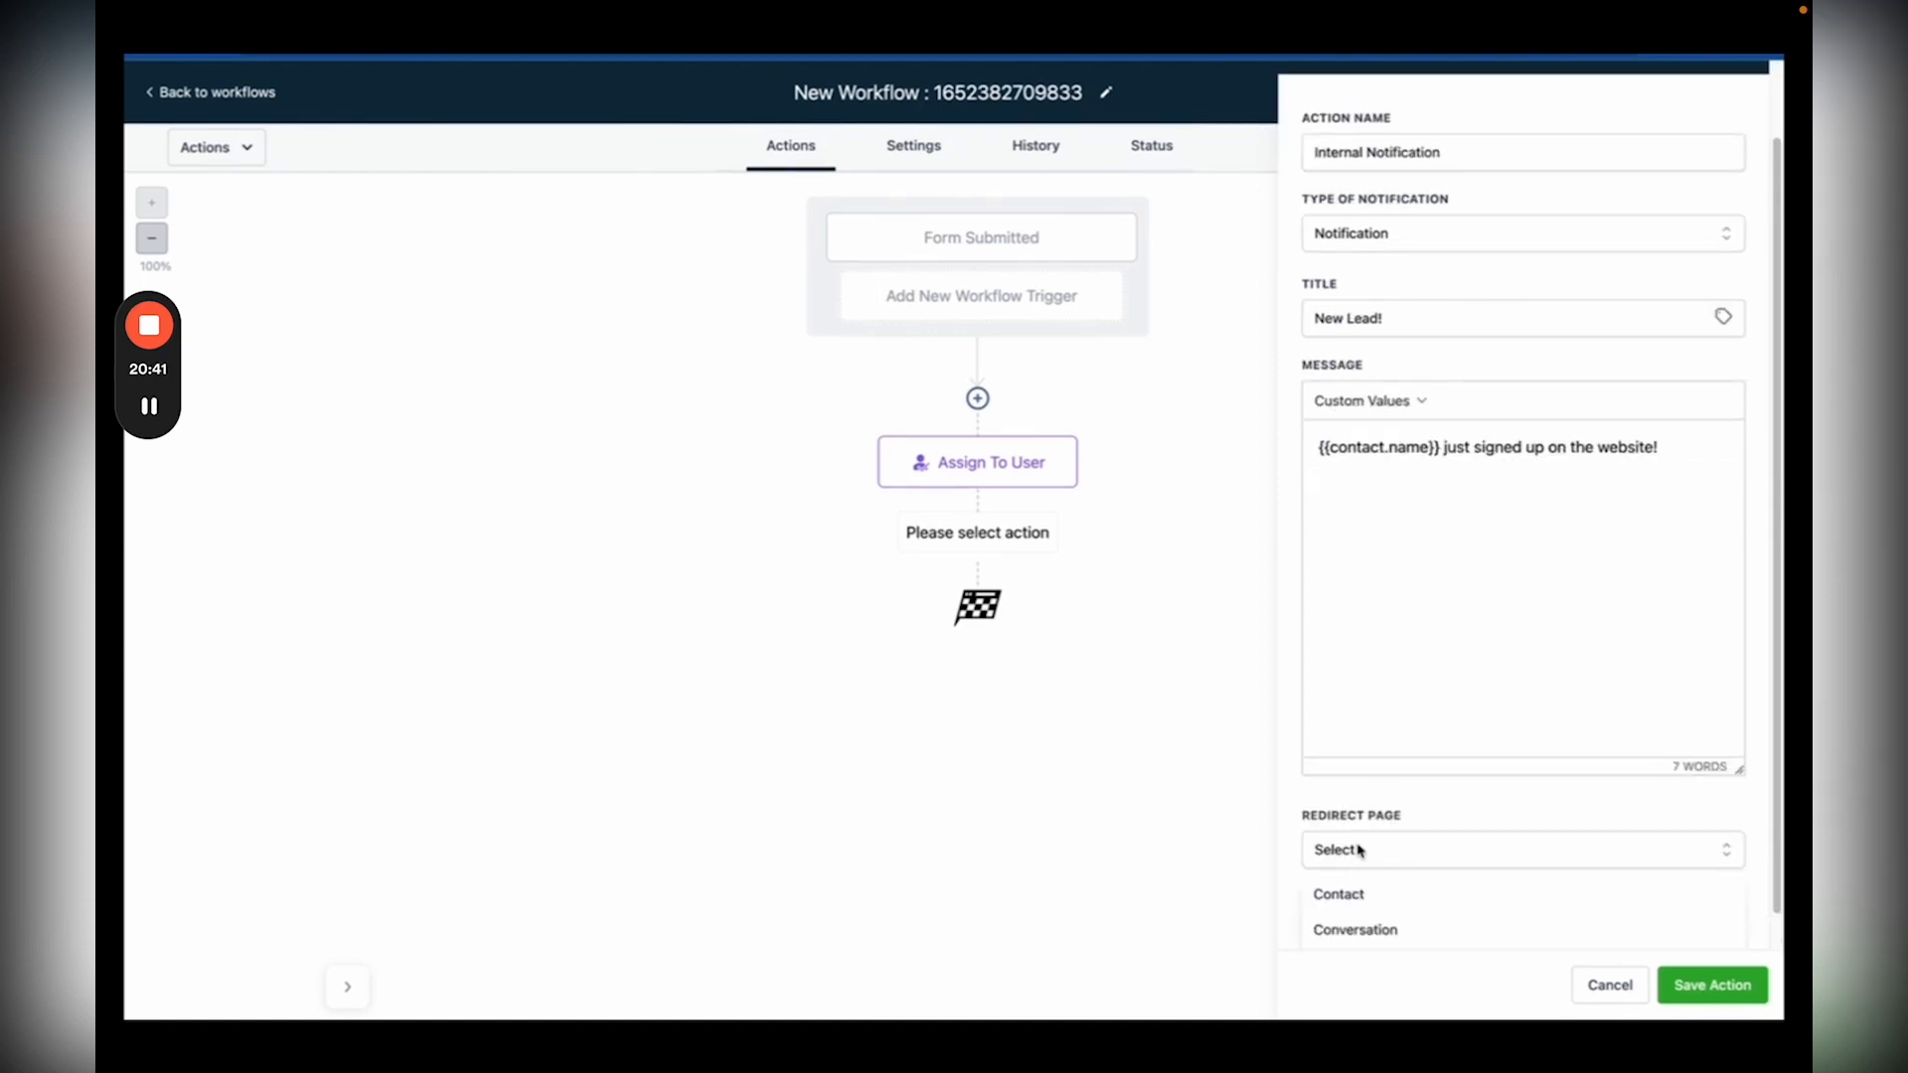
pyautogui.click(1338, 895)
pyautogui.scroll(-1, 1355, 907)
pyautogui.click(1357, 813)
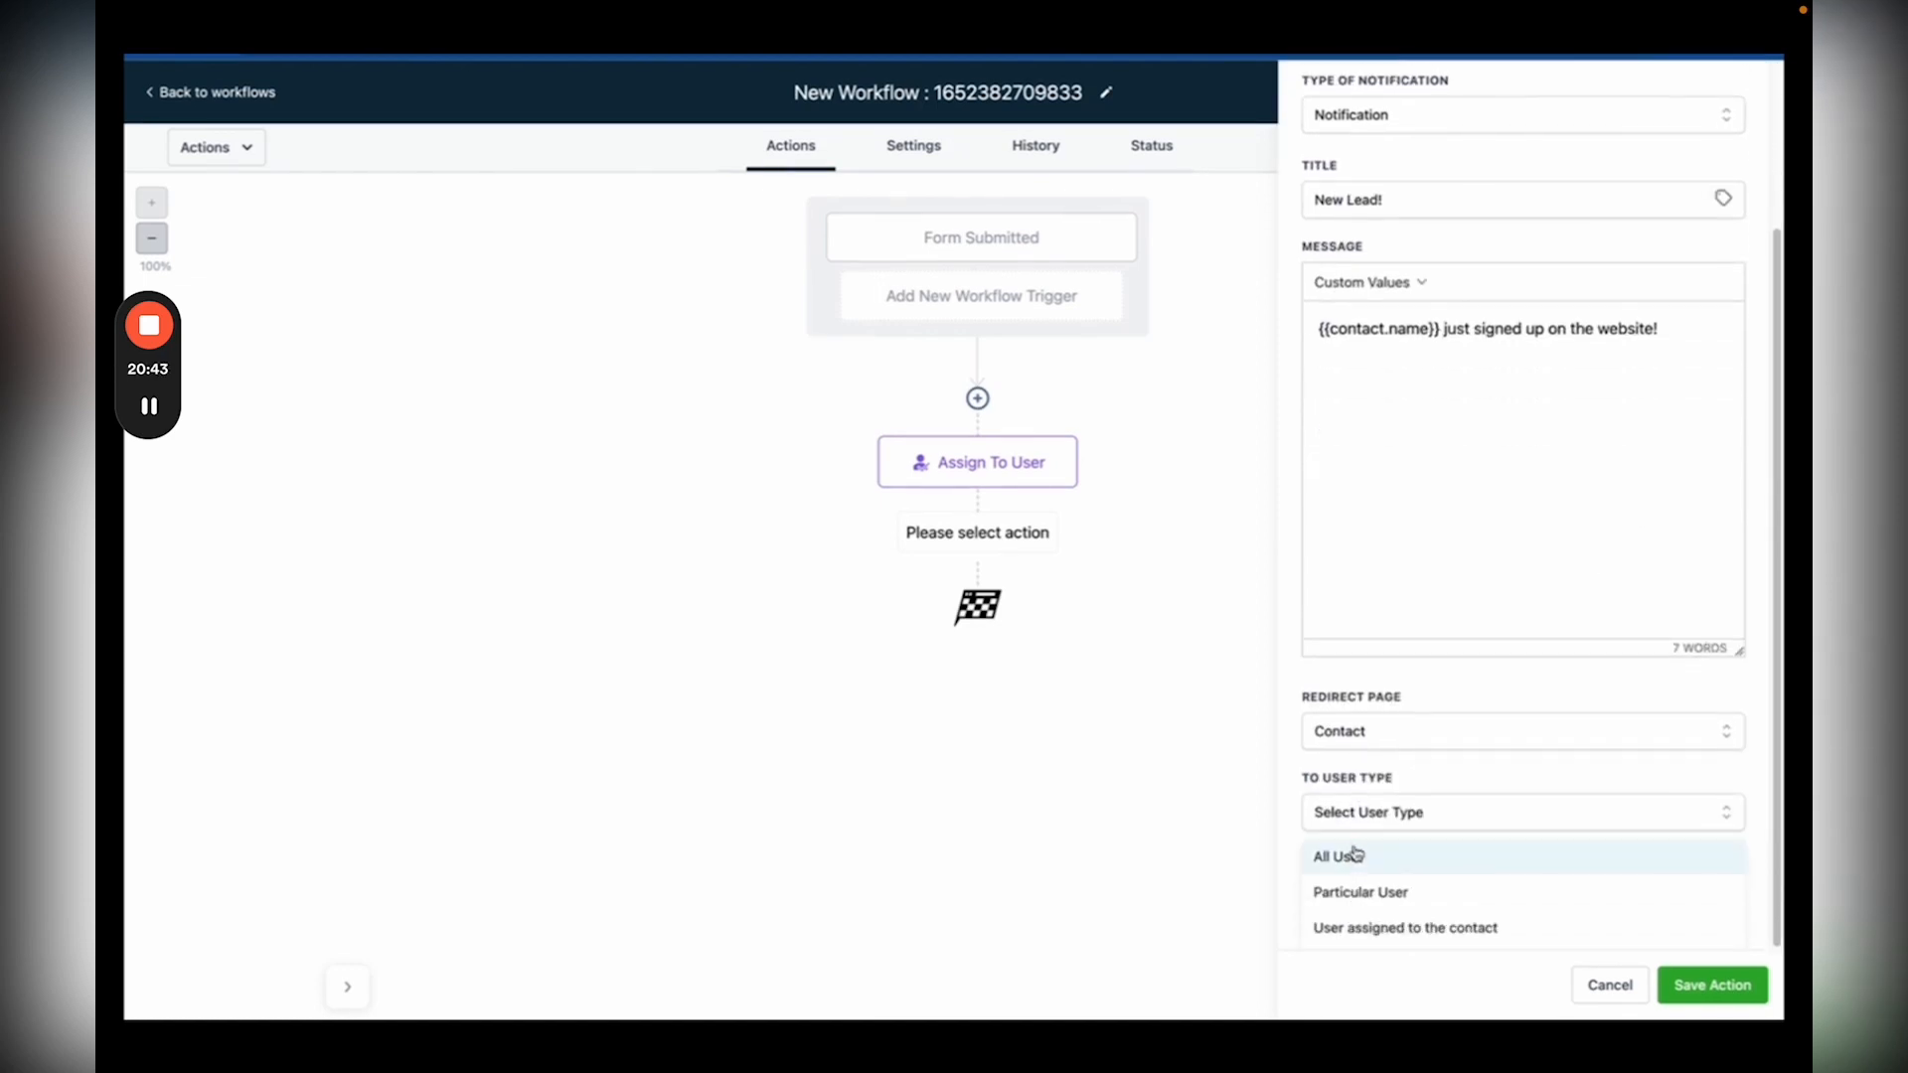
pyautogui.click(1333, 927)
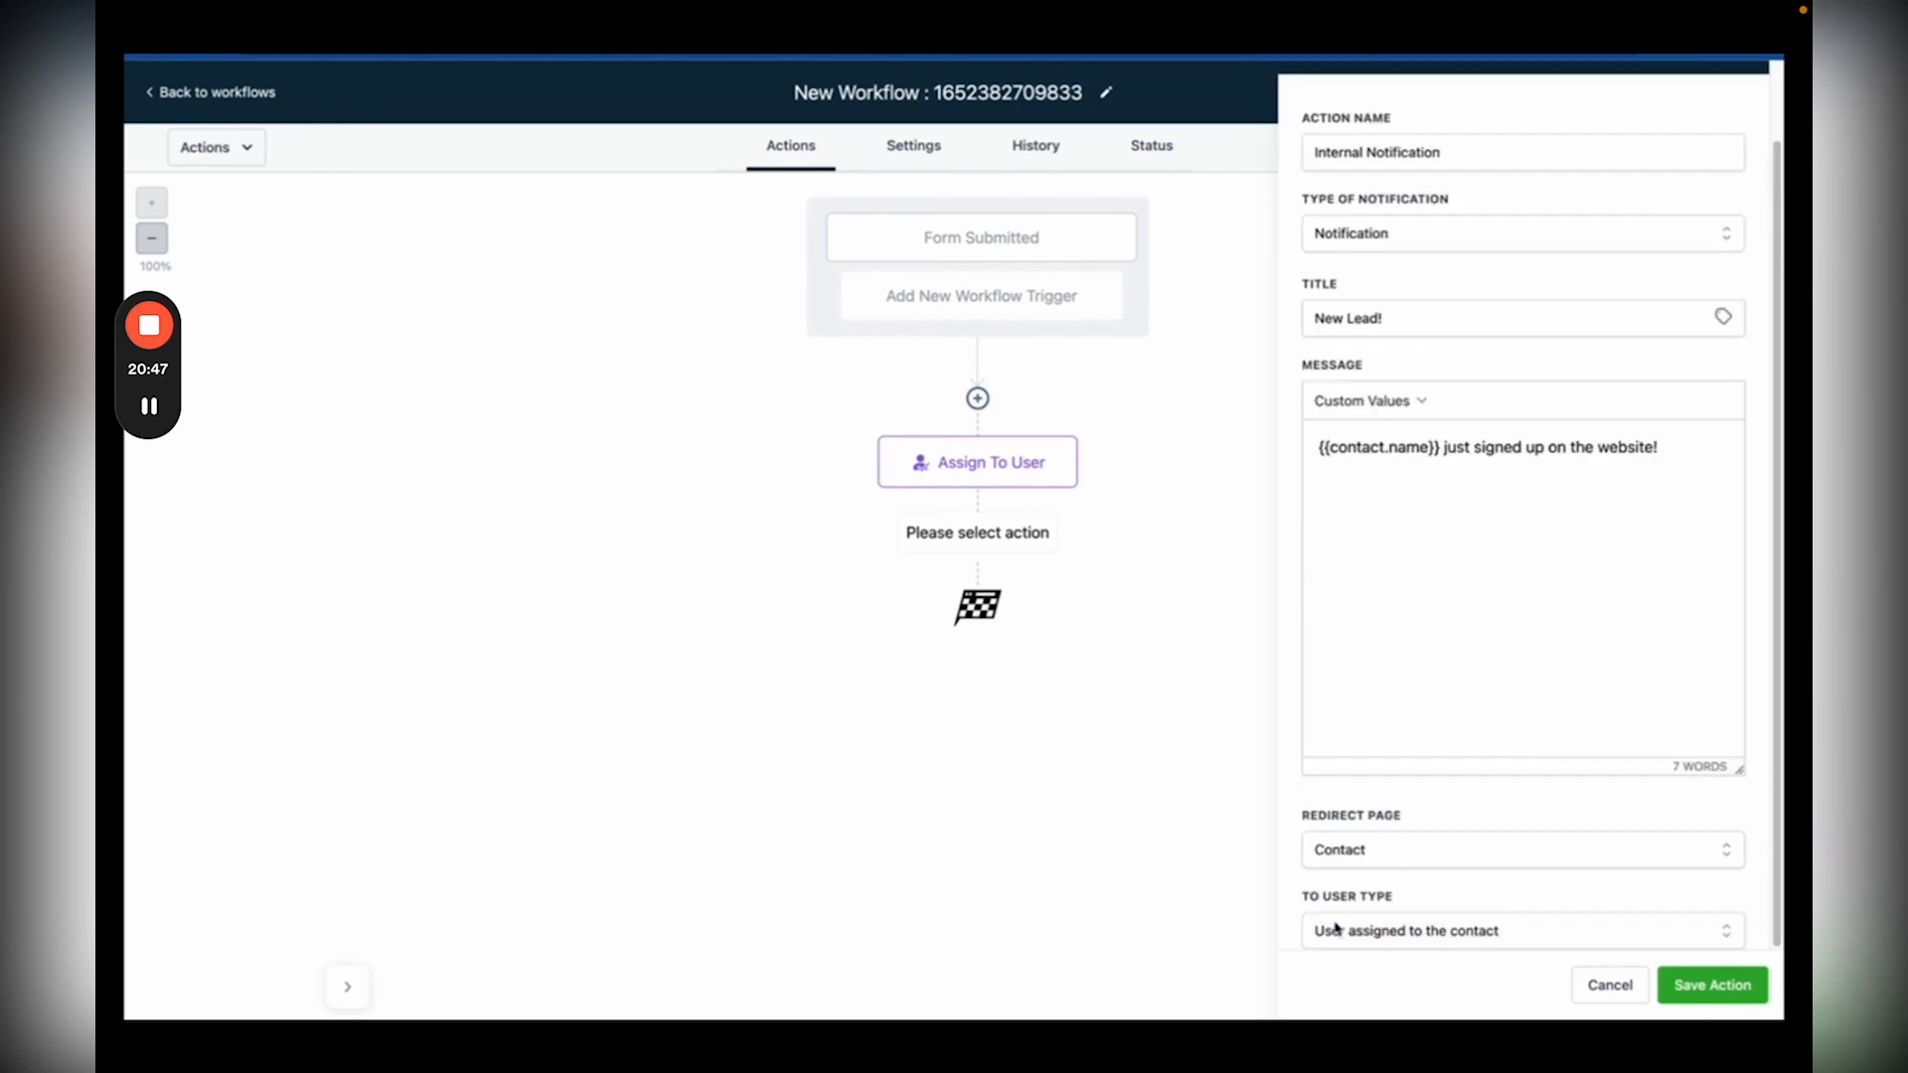
pyautogui.click(1709, 985)
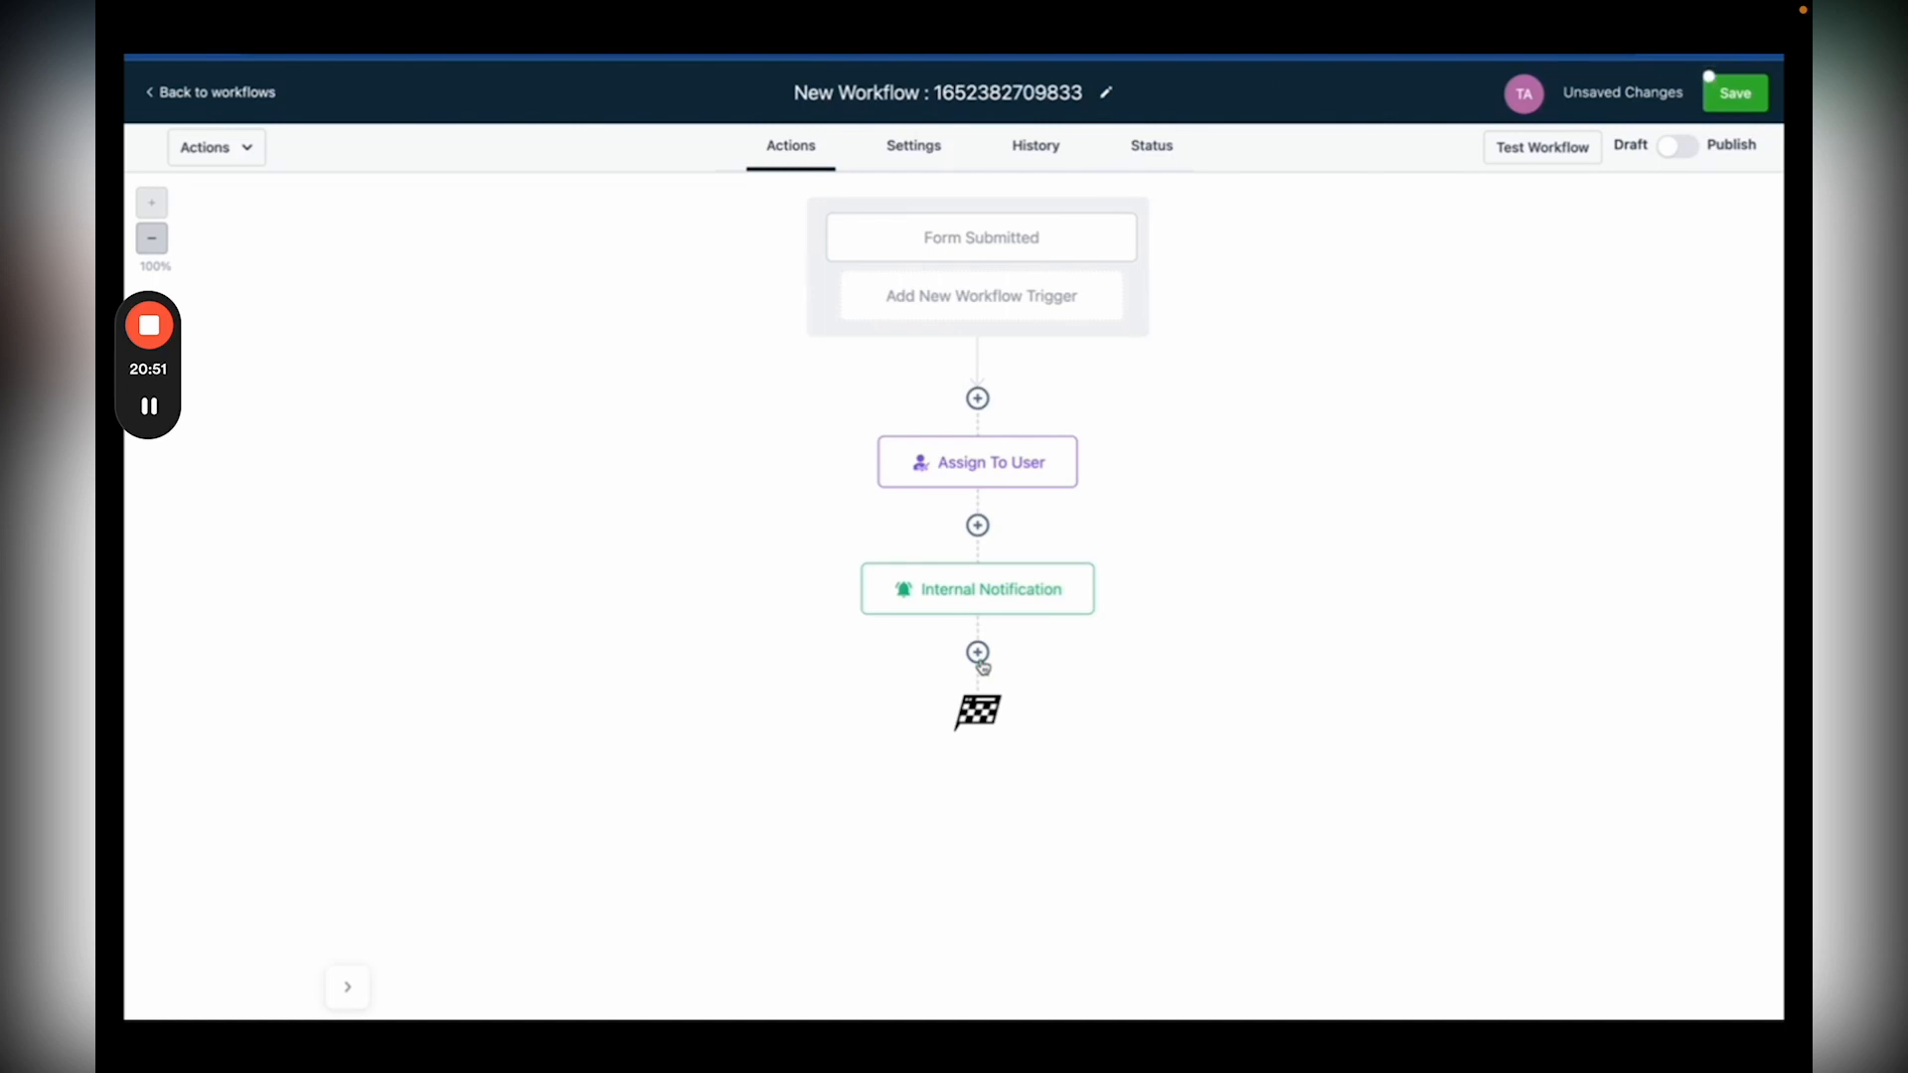
# Step: Add a Send SMS action: 'Hey' plus contact first name, asking what appointment time works best
pyautogui.click(978, 655)
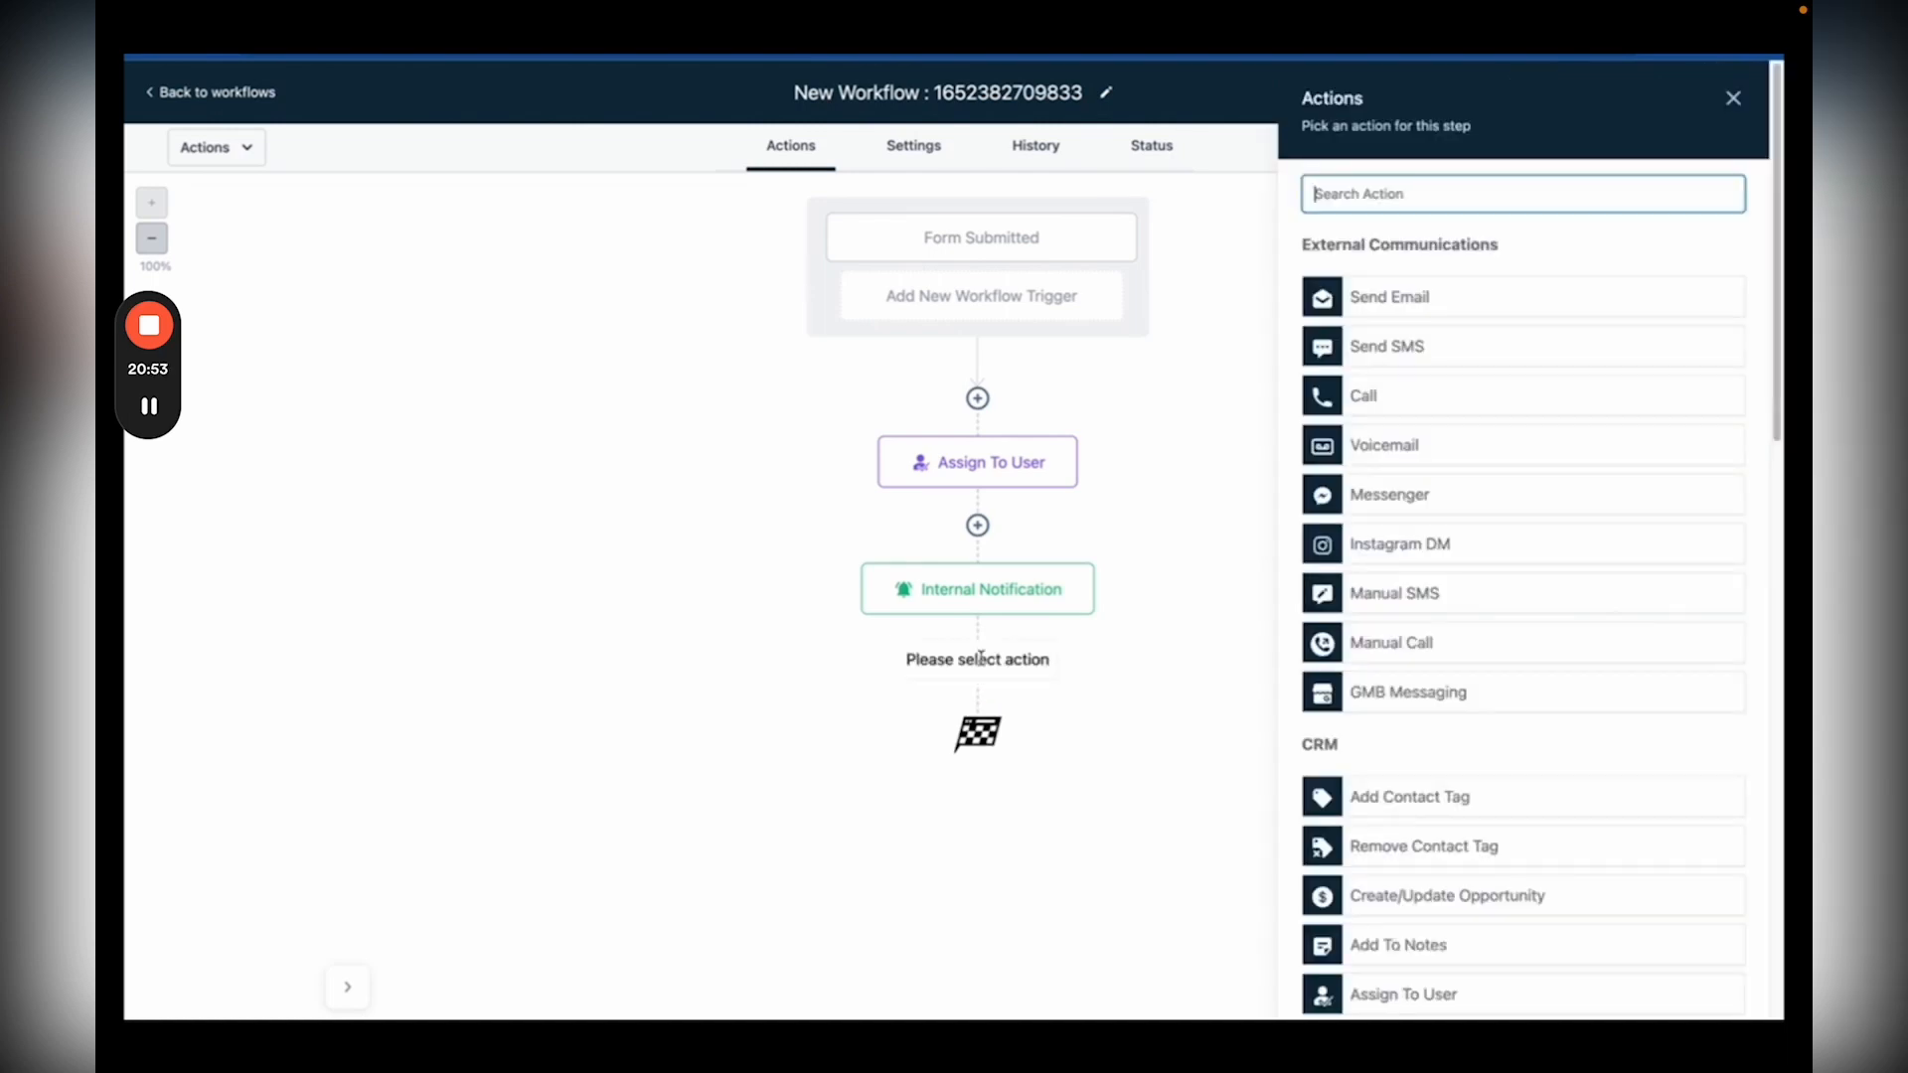
pyautogui.click(1398, 345)
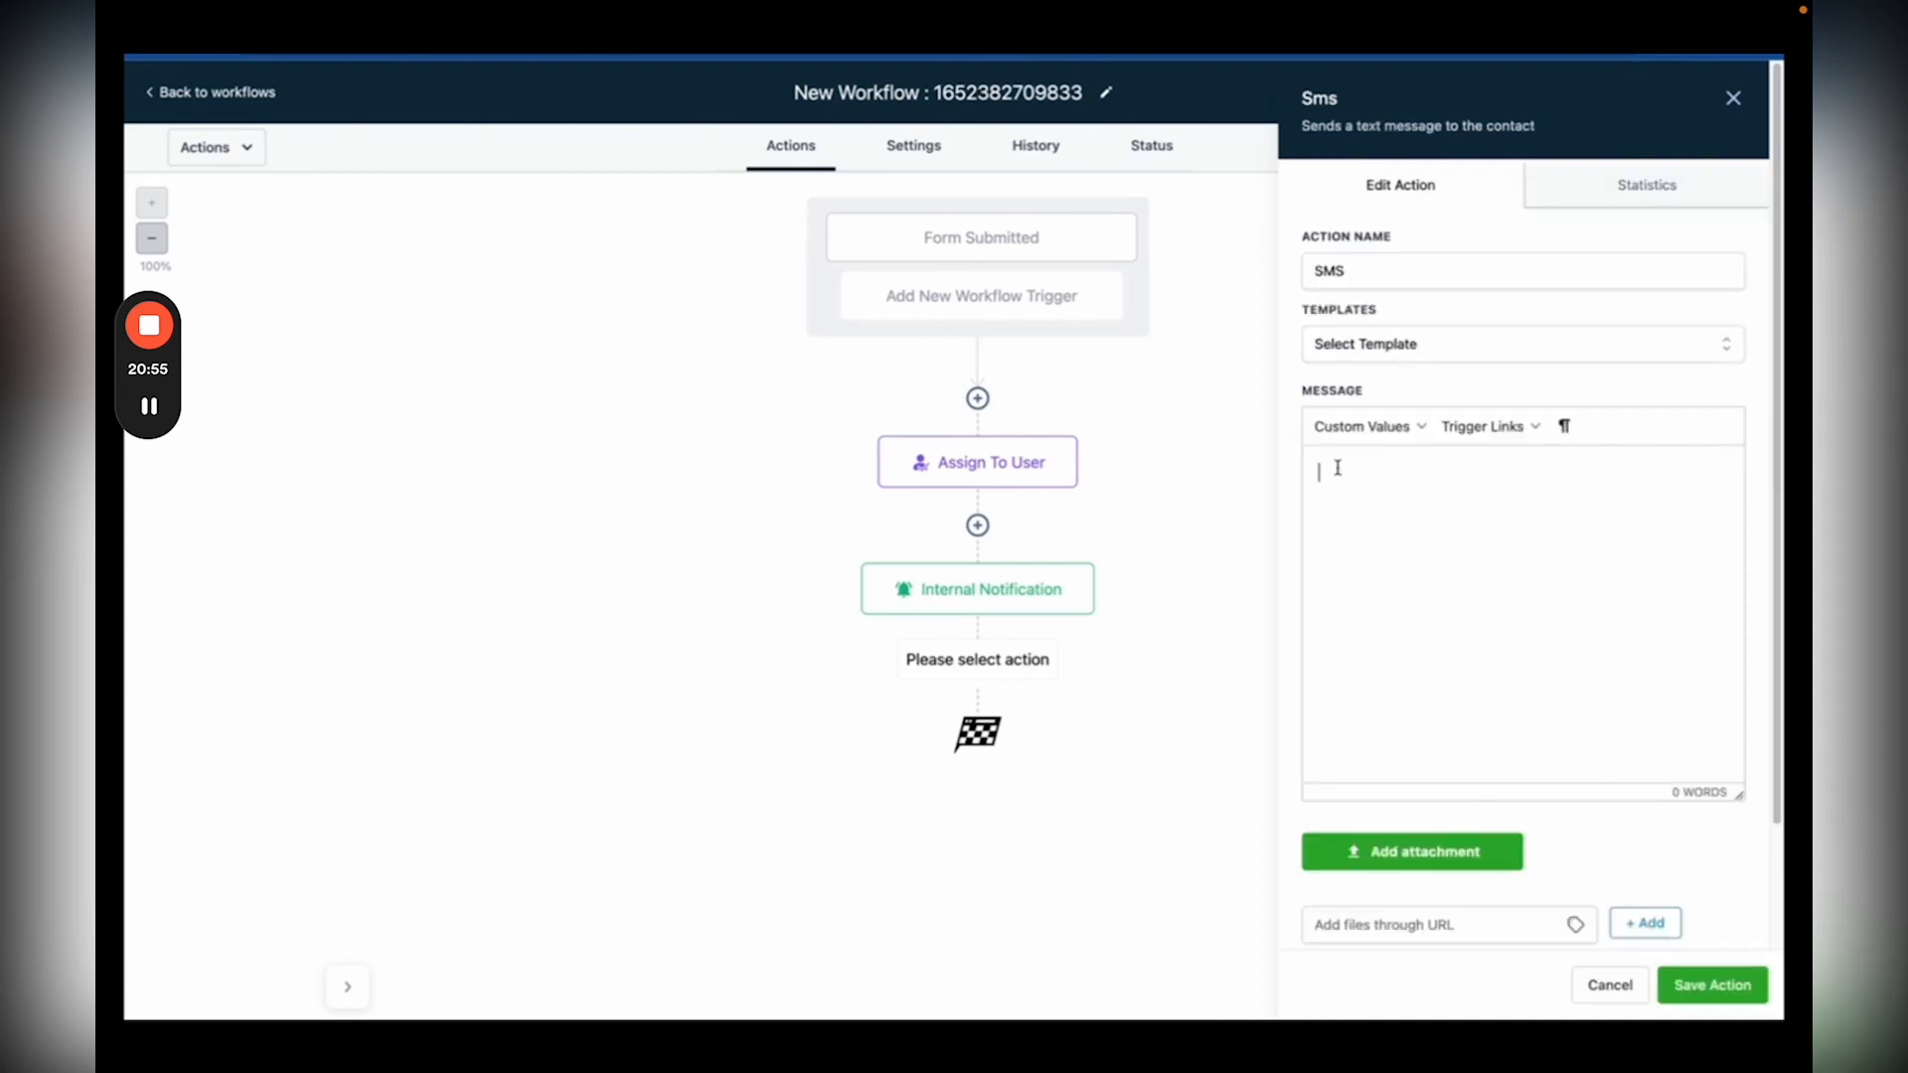
pyautogui.click(1338, 467)
pyautogui.write('Hey')
pyautogui.click(1418, 429)
pyautogui.moveTo(1421, 459)
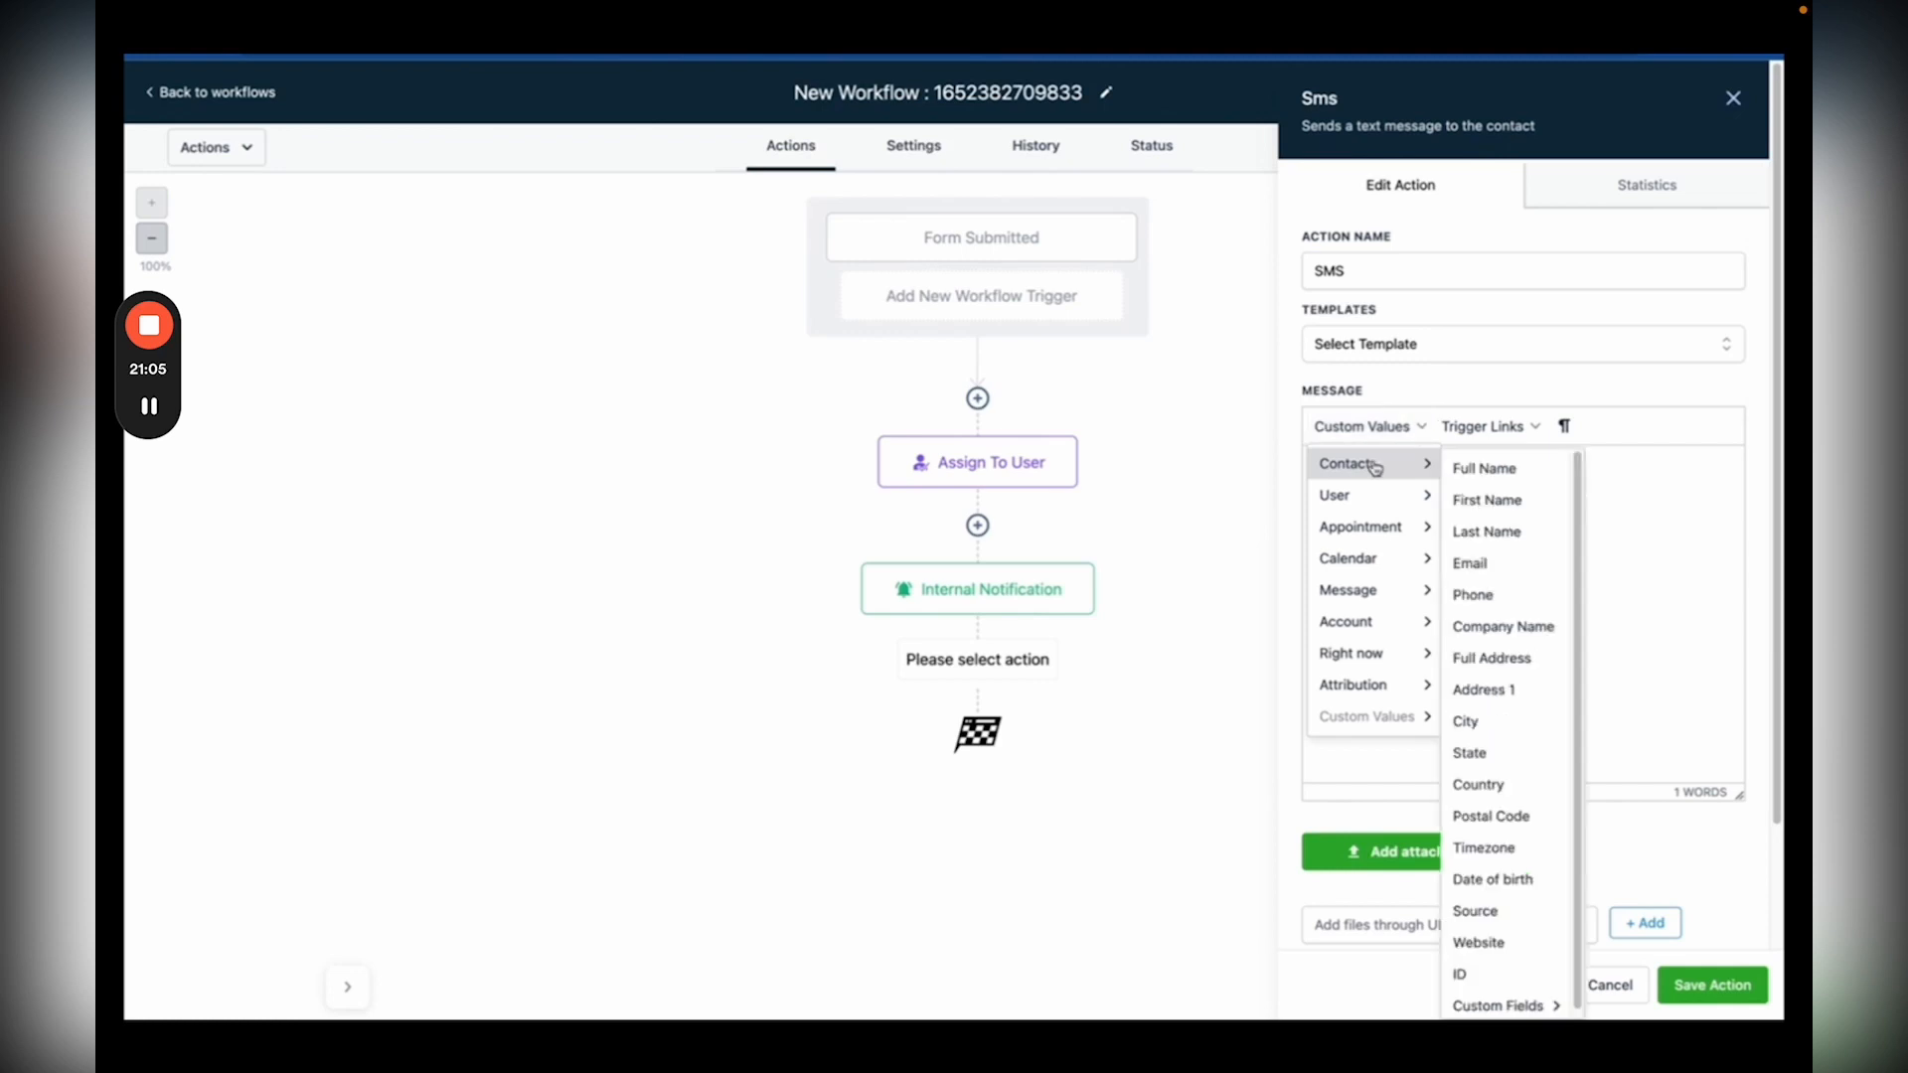
pyautogui.click(1474, 500)
pyautogui.write('! We would love to set up an appointment! What time works best for you?')
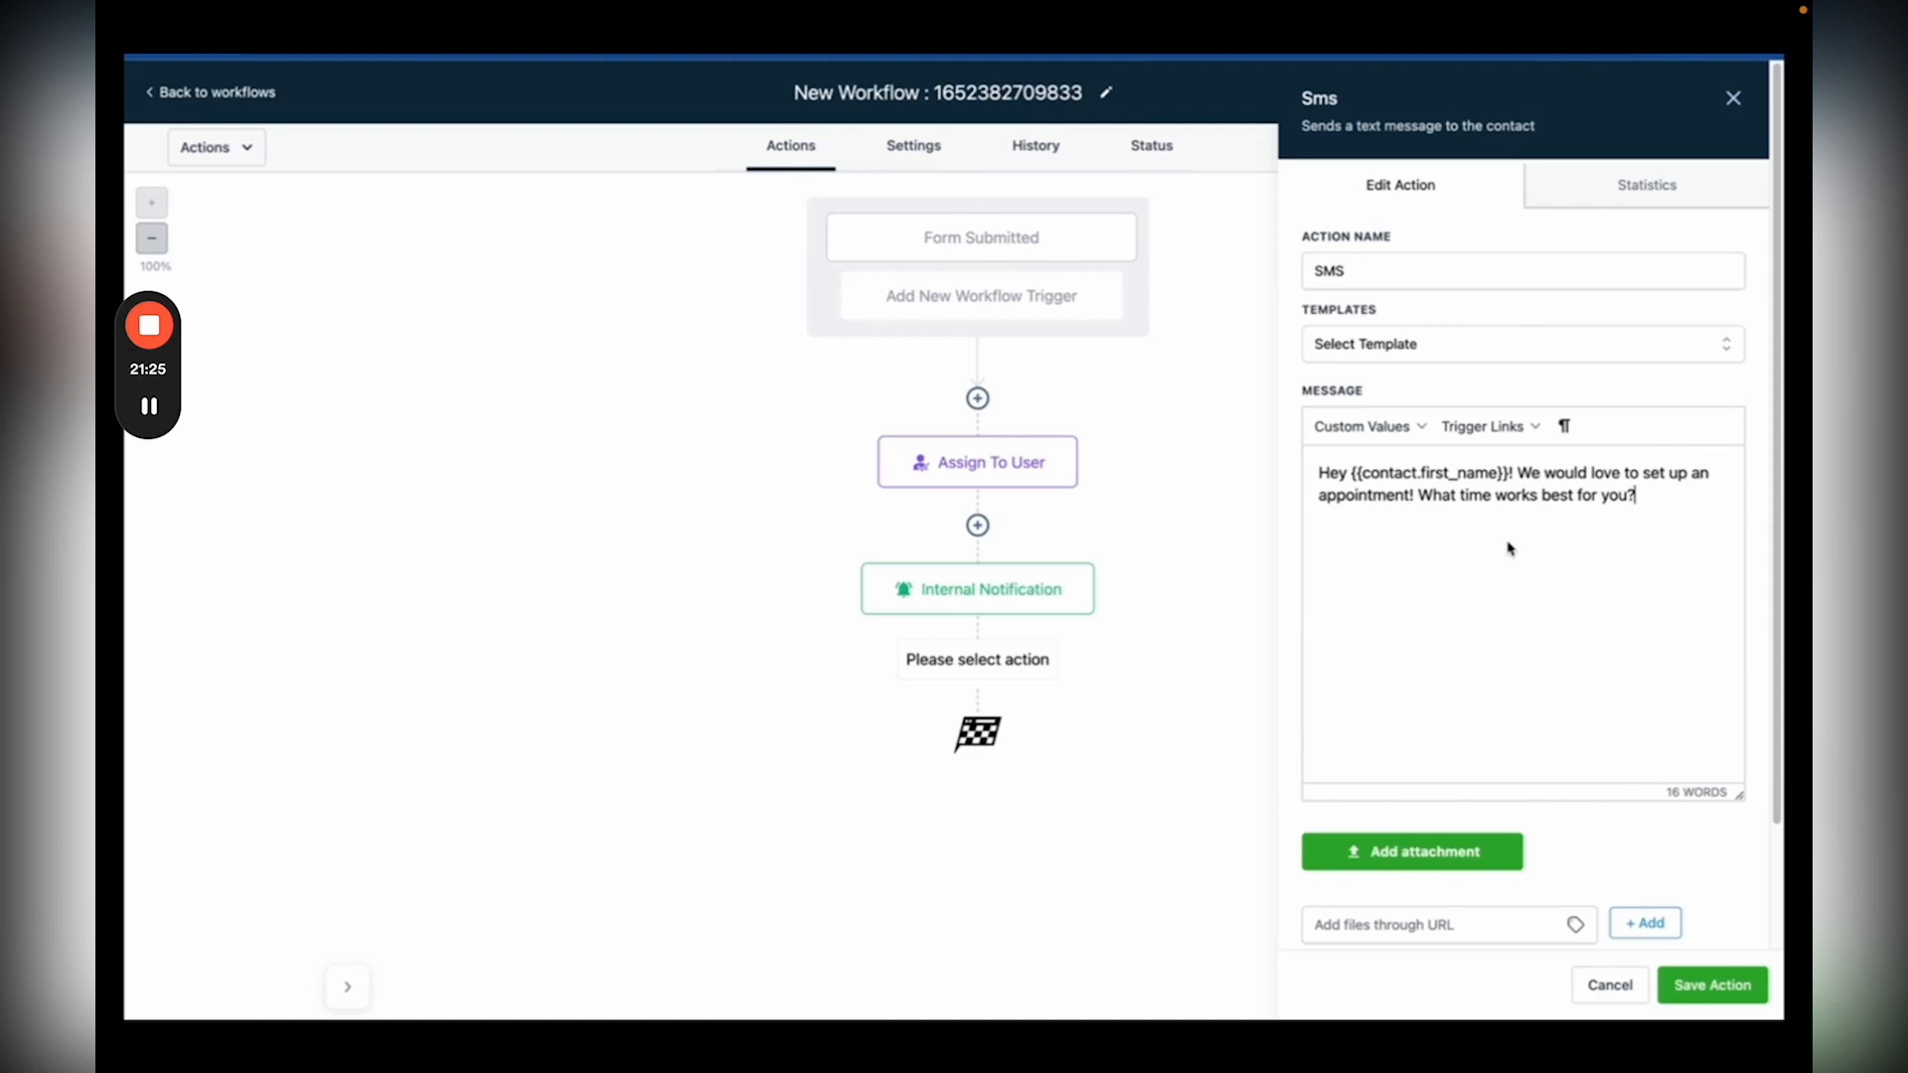
pyautogui.scroll(-3, 1509, 557)
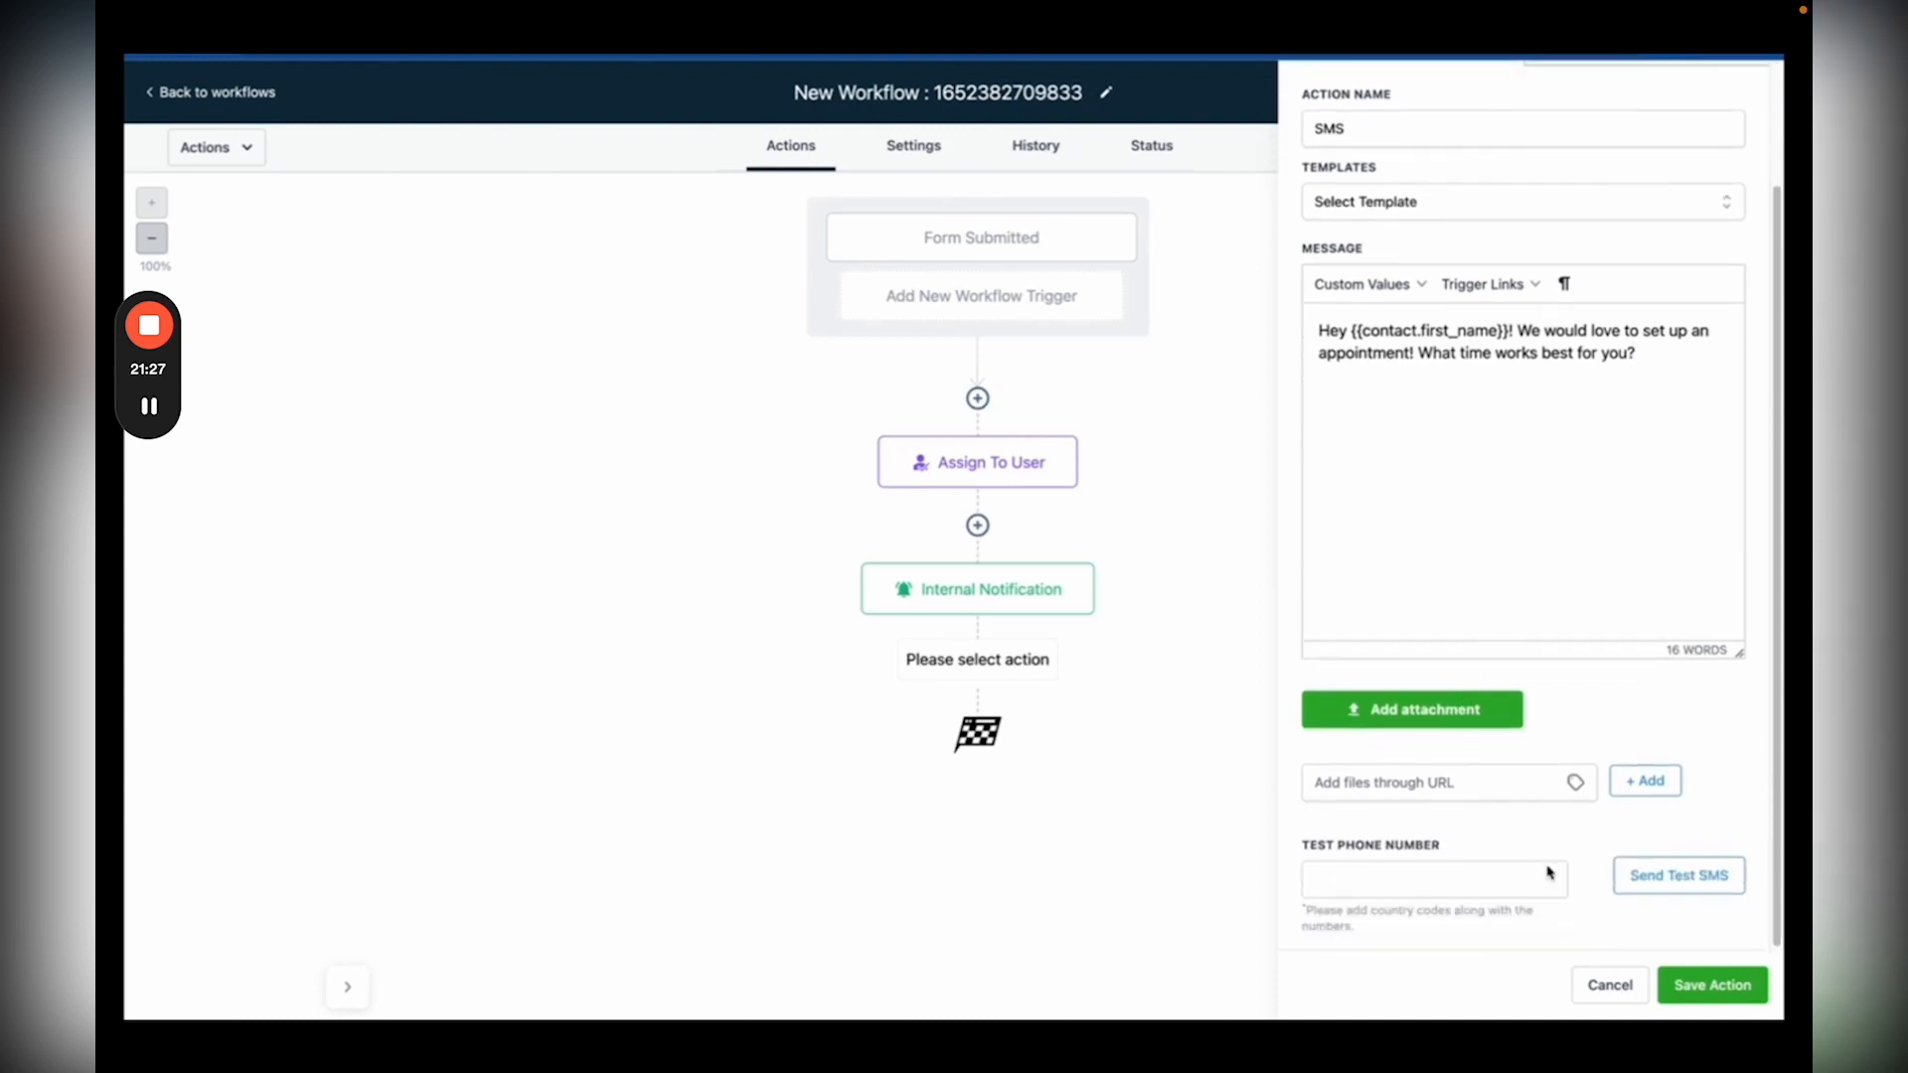
pyautogui.click(1701, 983)
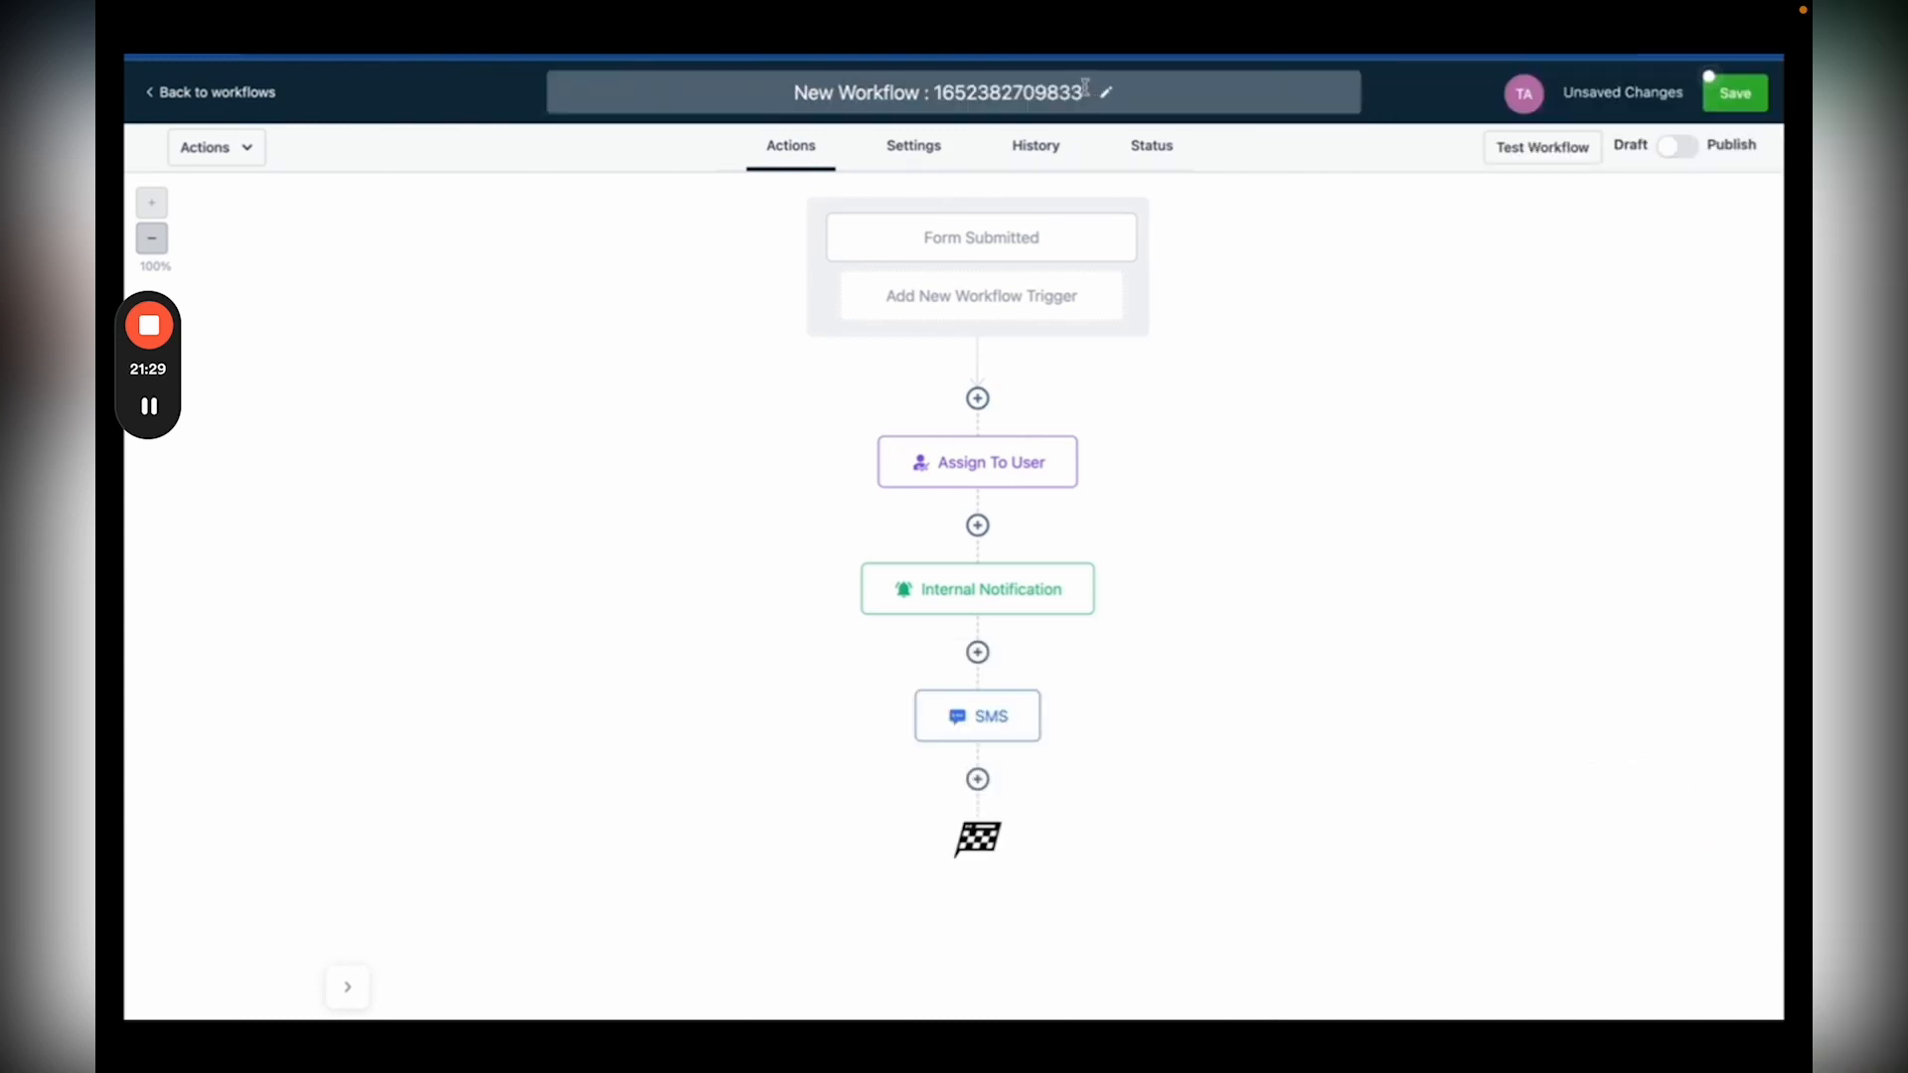
# Step: Rename the workflow 'Beauty Salon Form Submission', switch it to Publish, and save it
pyautogui.click(783, 69)
pyautogui.write('Beauty Salon Form Submission')
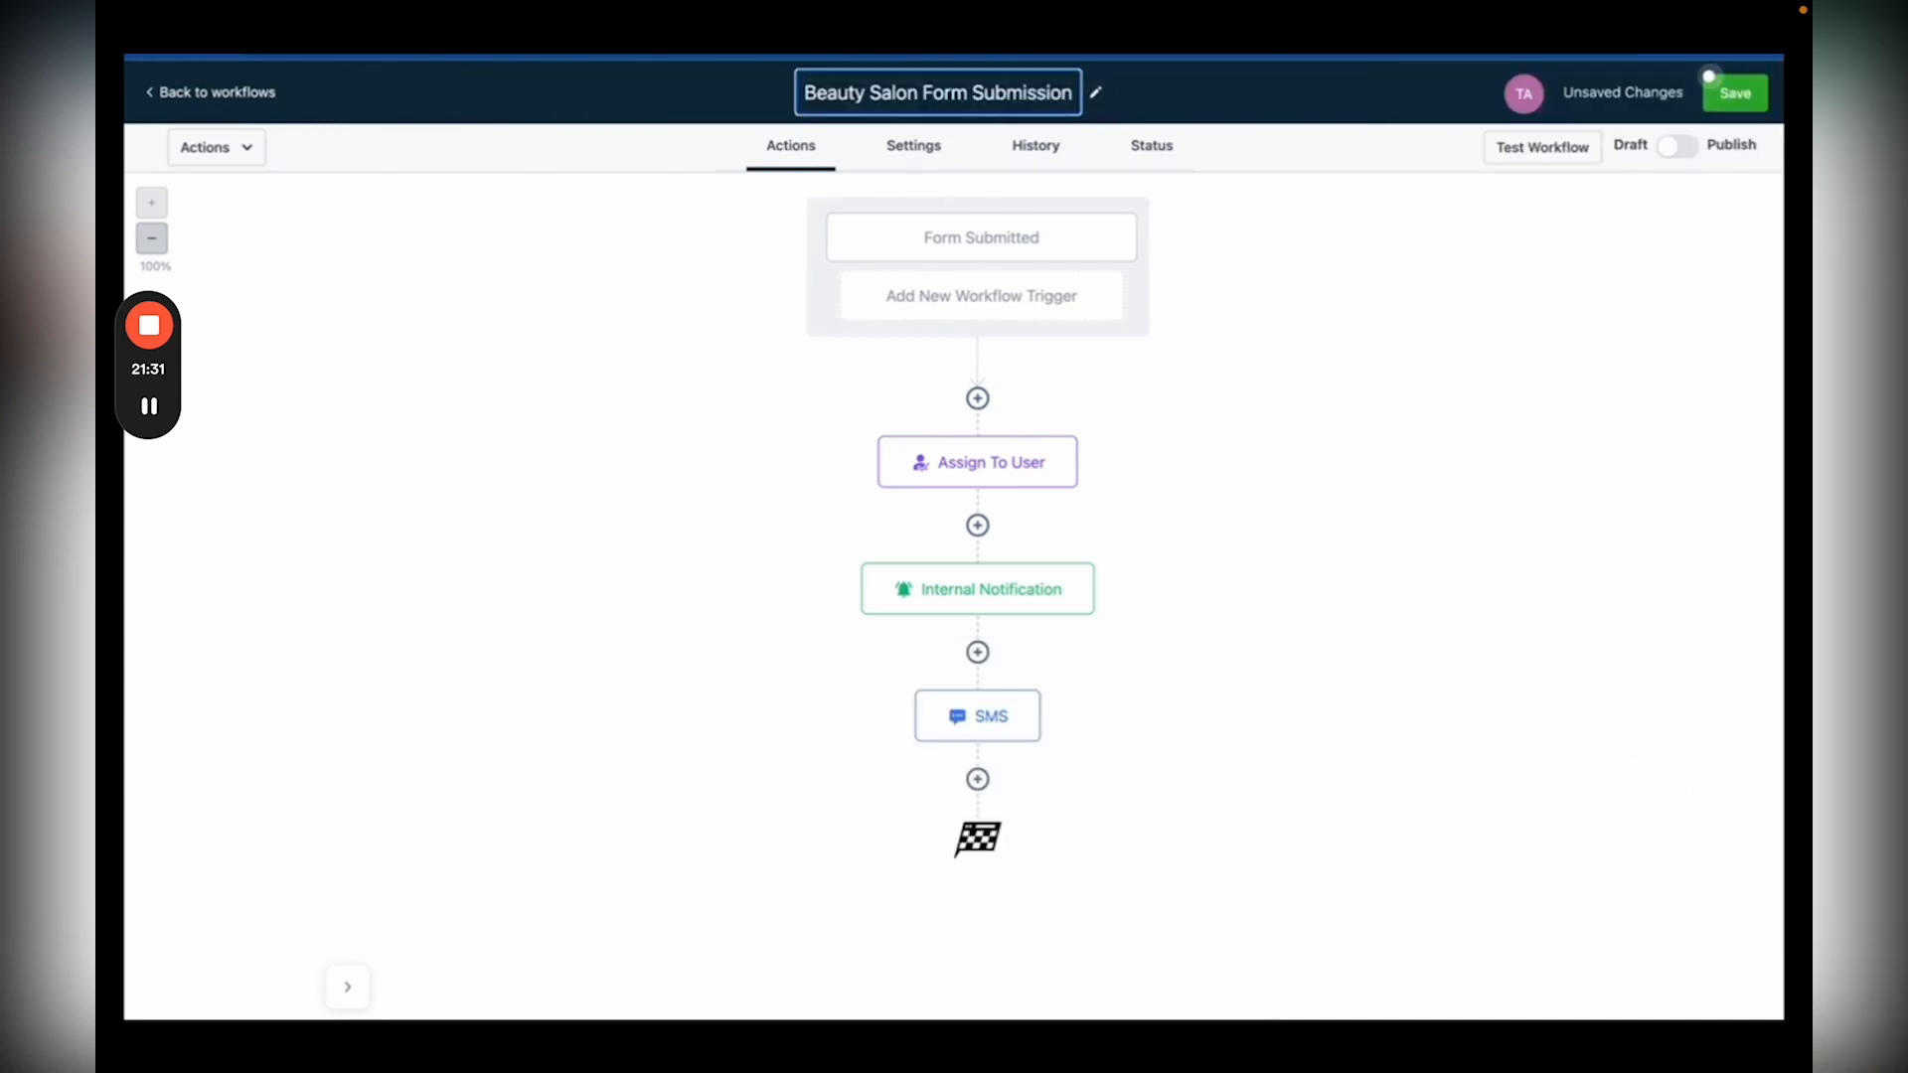
pyautogui.click(1673, 151)
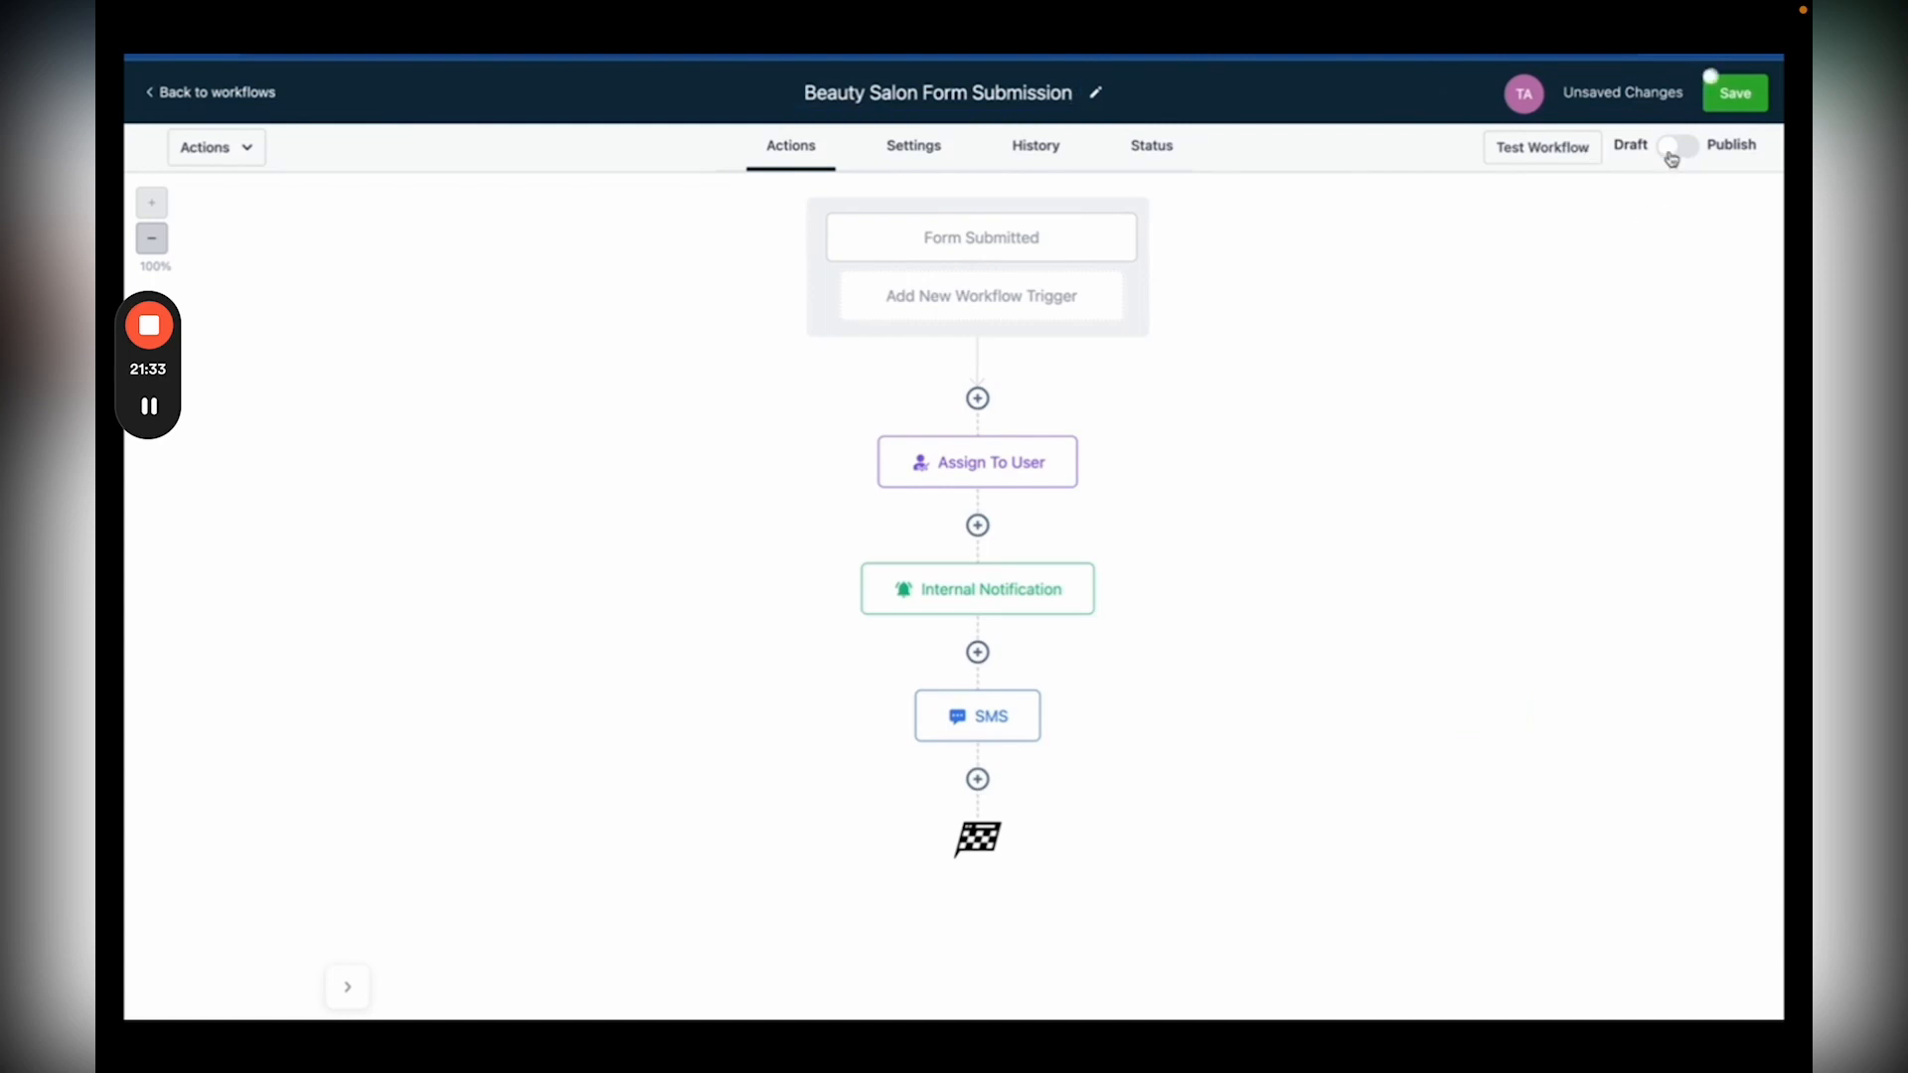
pyautogui.click(1735, 92)
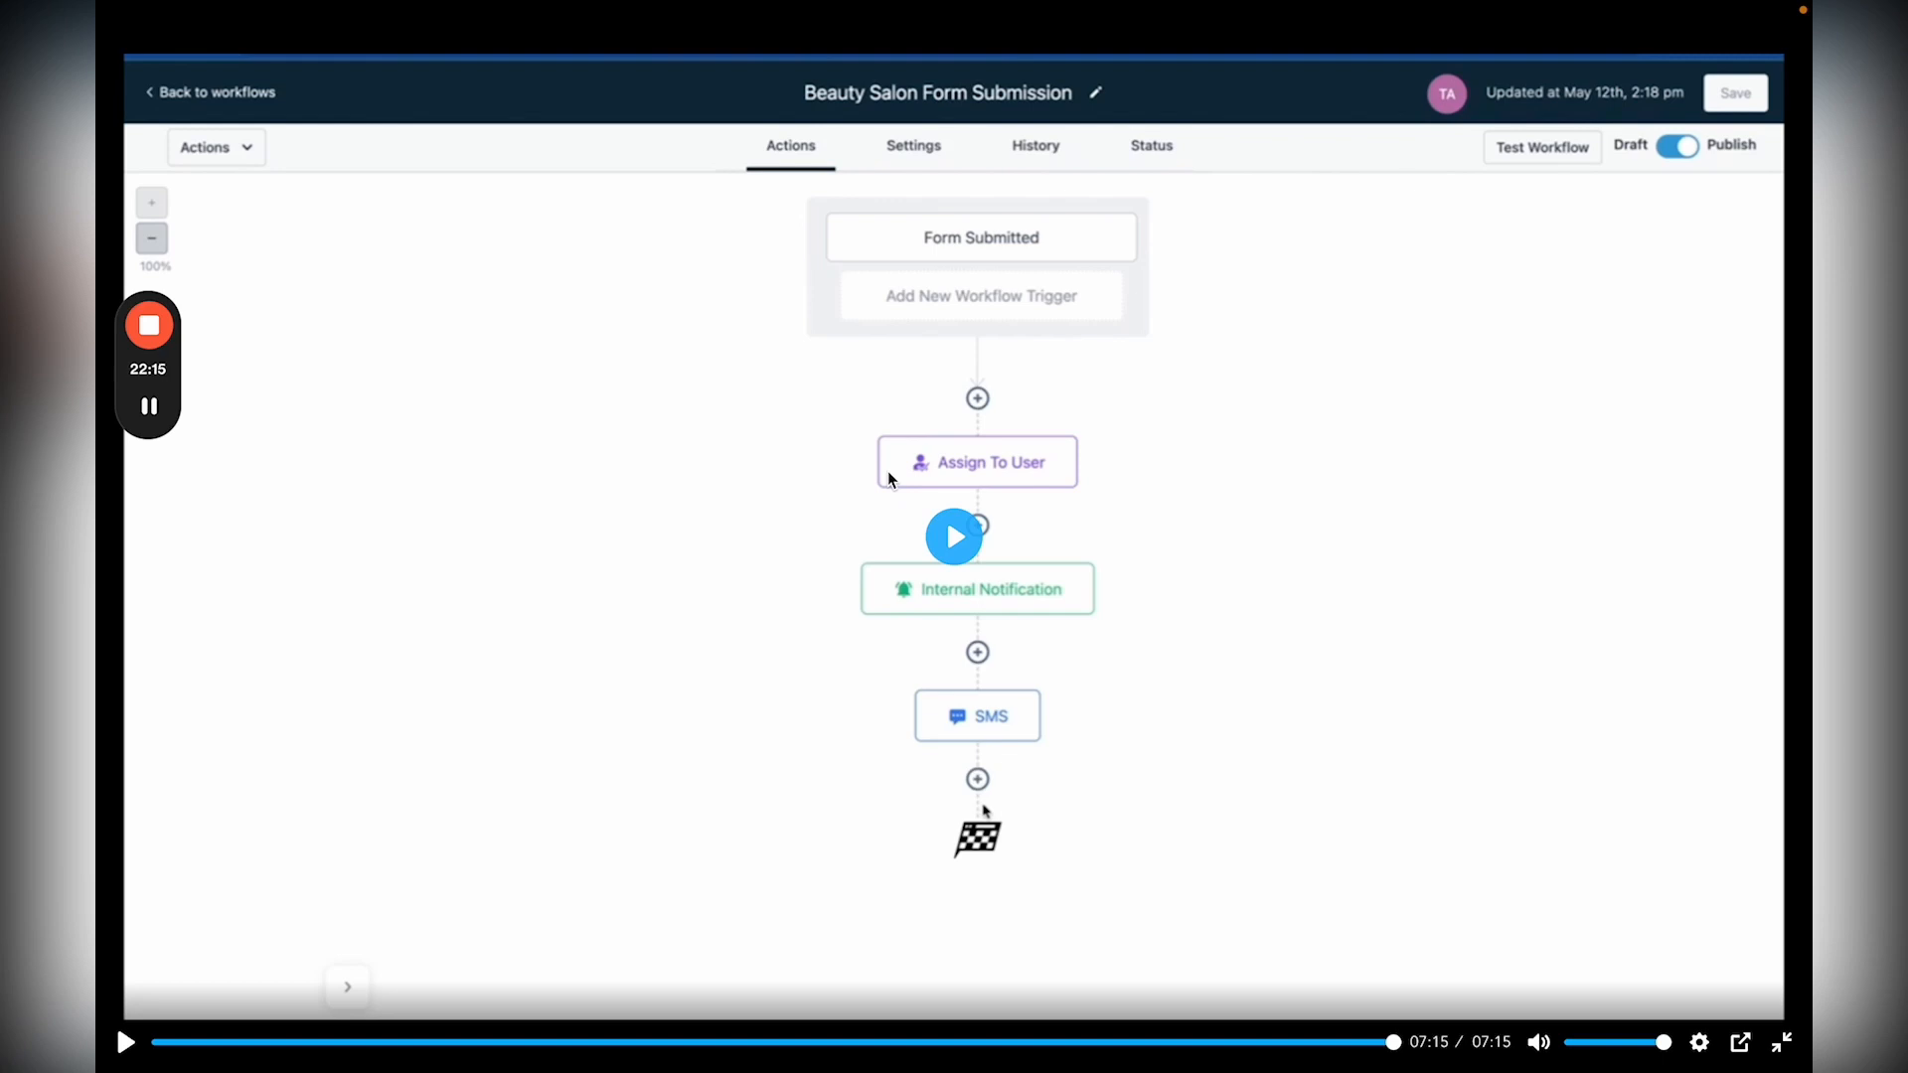
# Step: Leave full screen and play the Automation and Workflows lesson video full screen
pyautogui.click(1781, 1041)
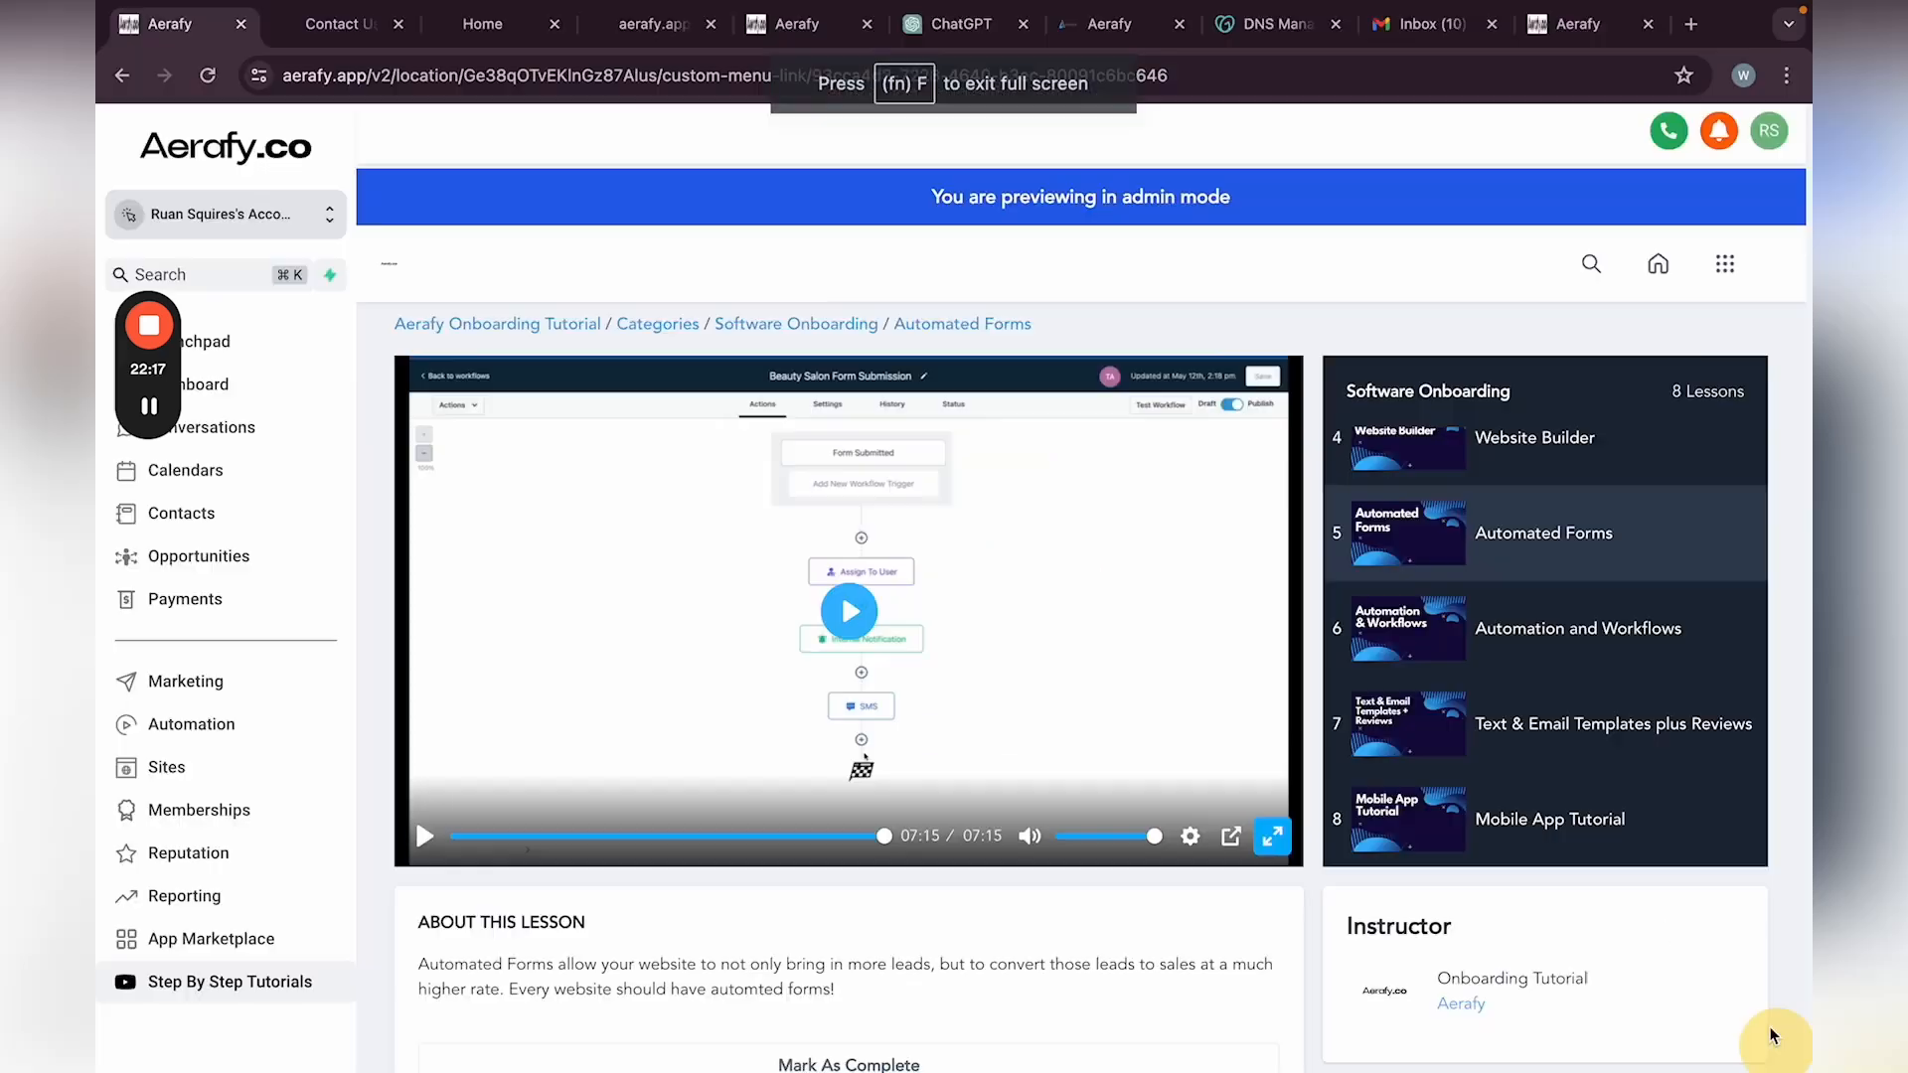
pyautogui.click(1555, 628)
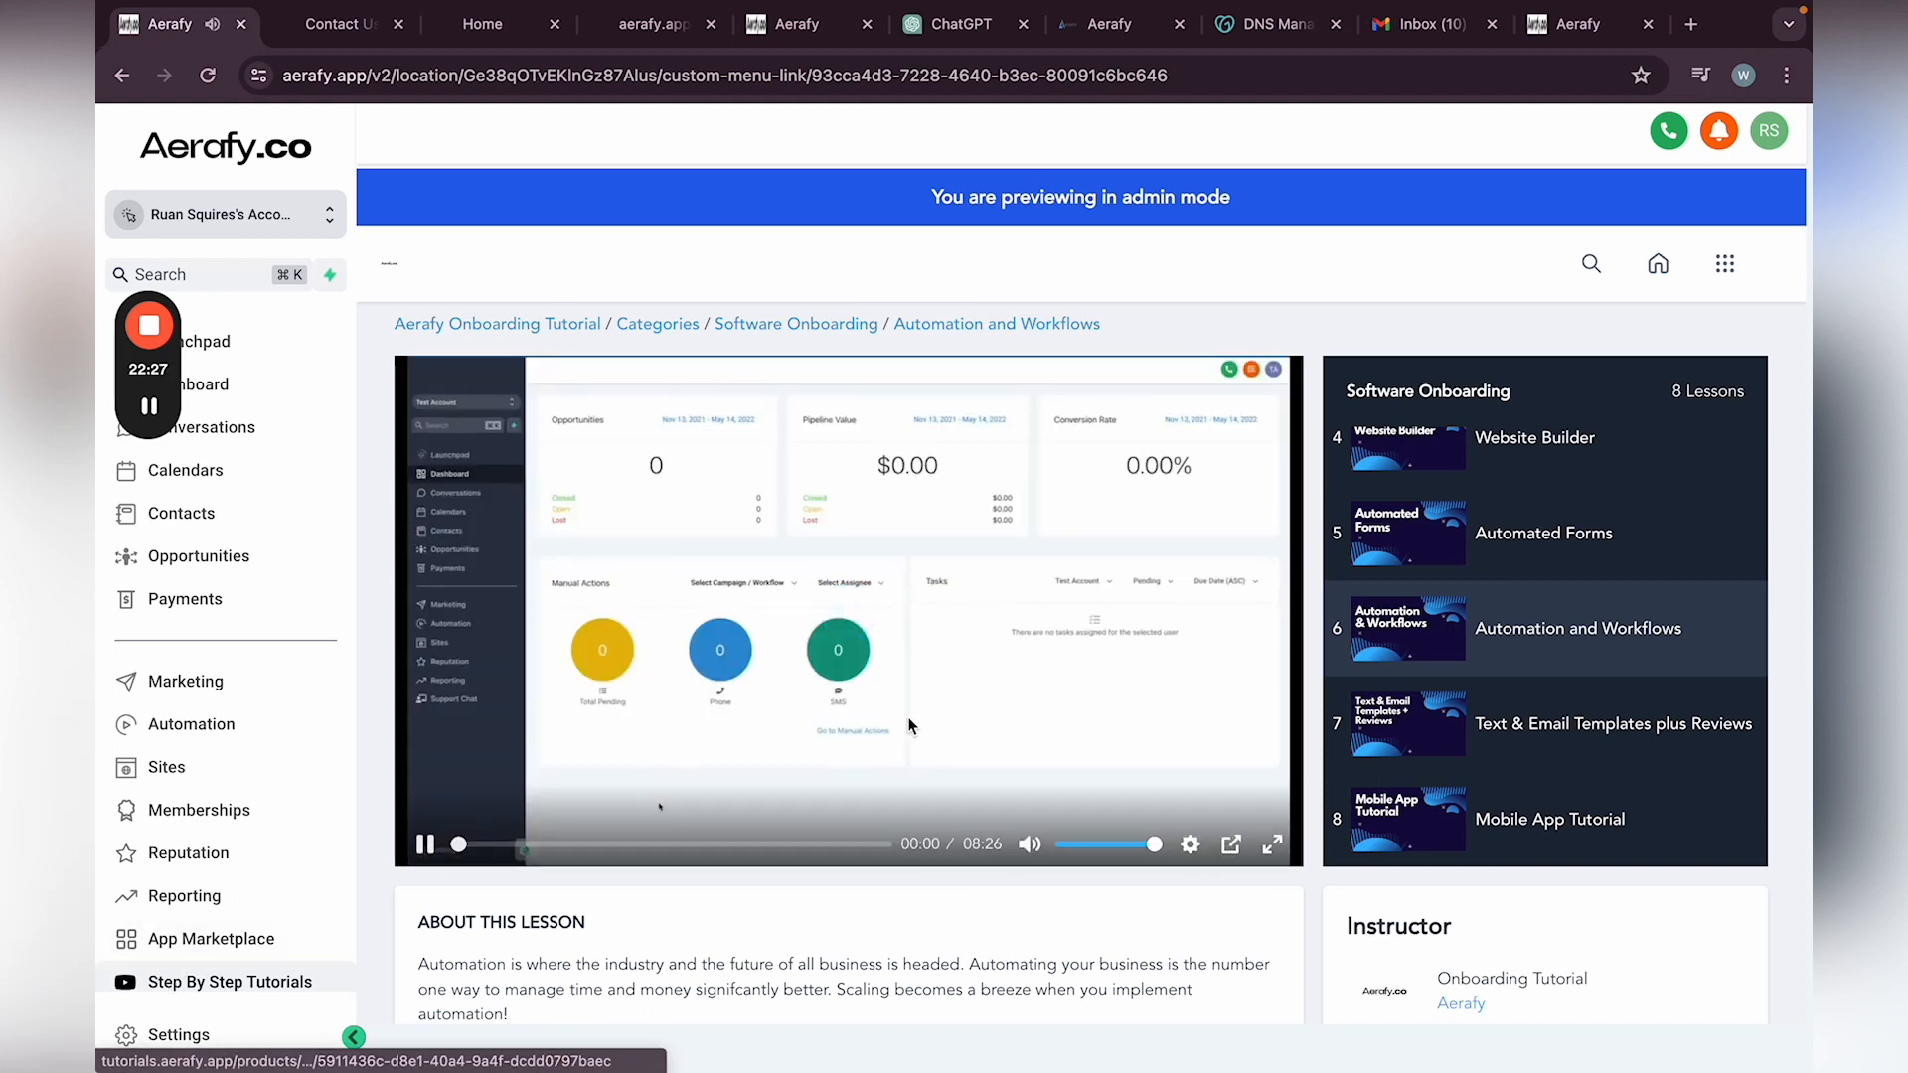
pyautogui.click(1272, 835)
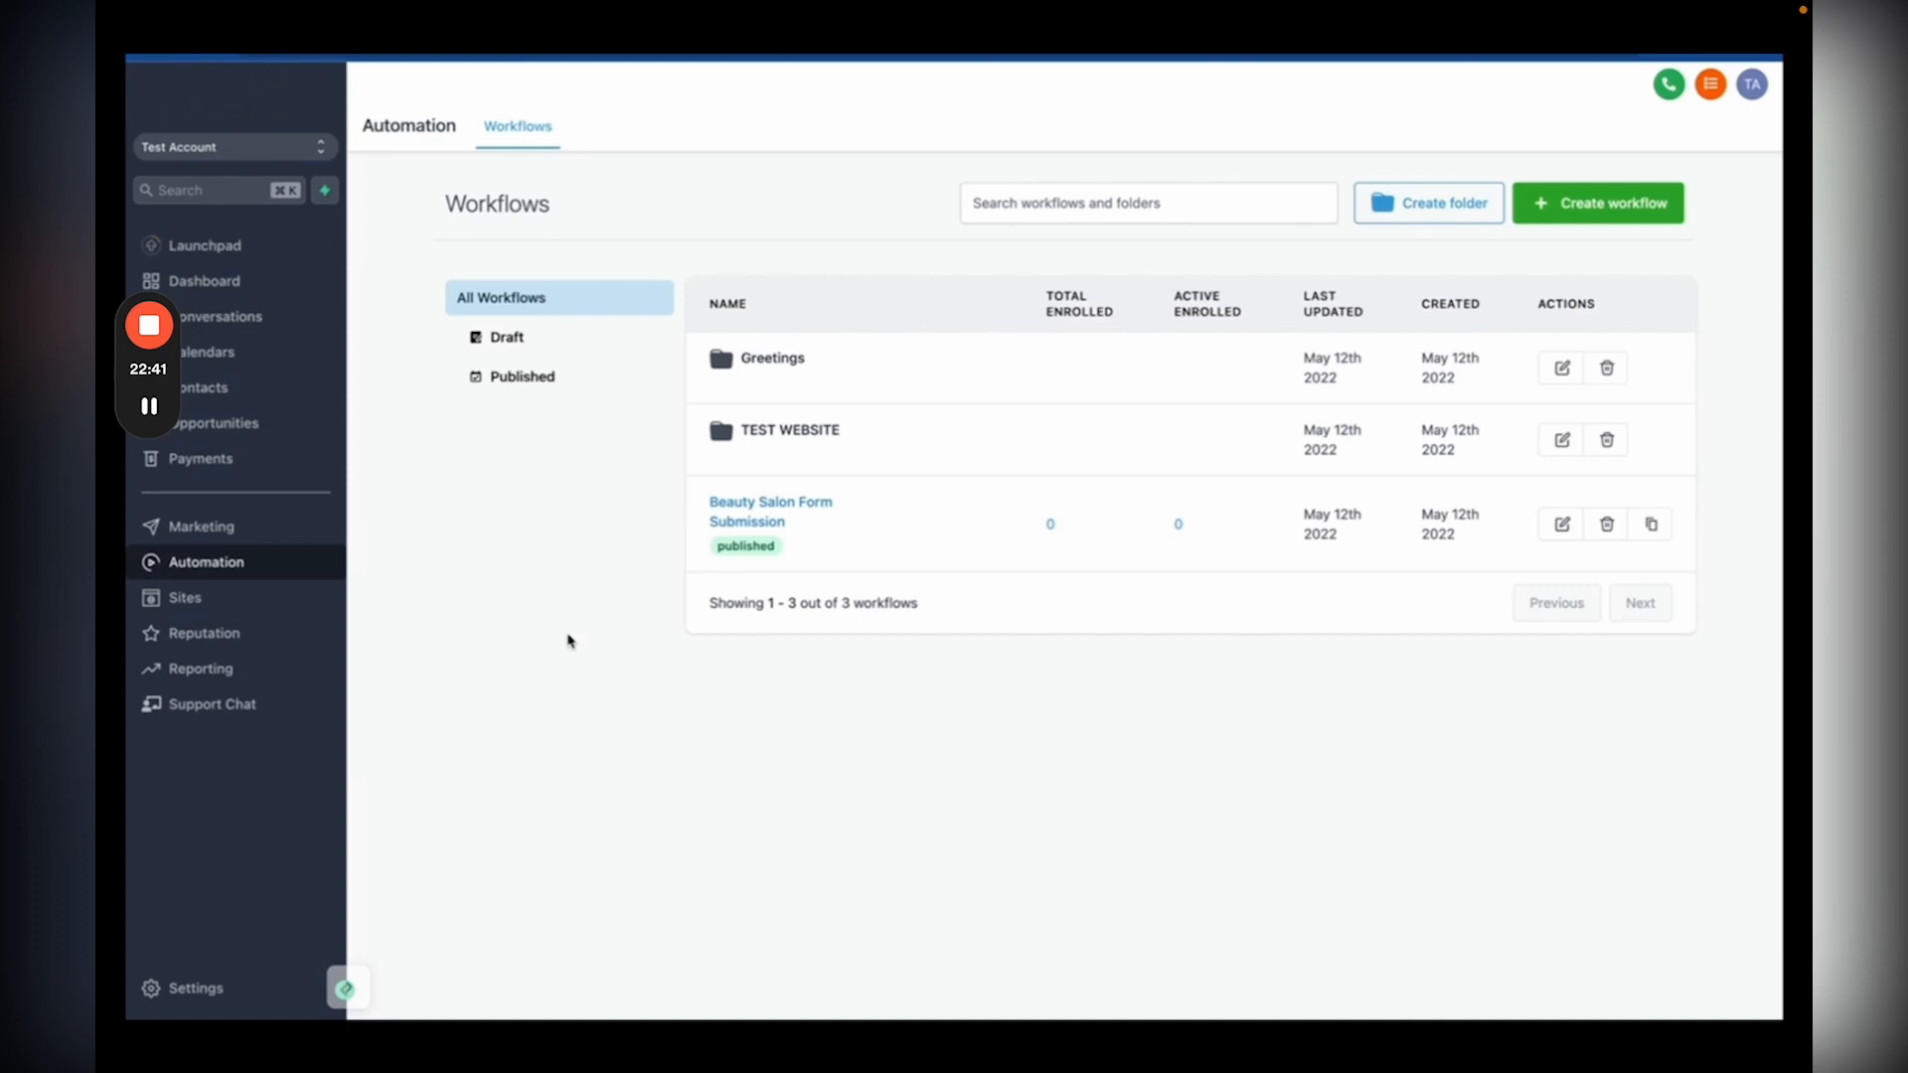
# Step: Browse the workflow templates and select the 'Recipe - Appointment Confirmation + Reminder' template
pyautogui.click(1576, 213)
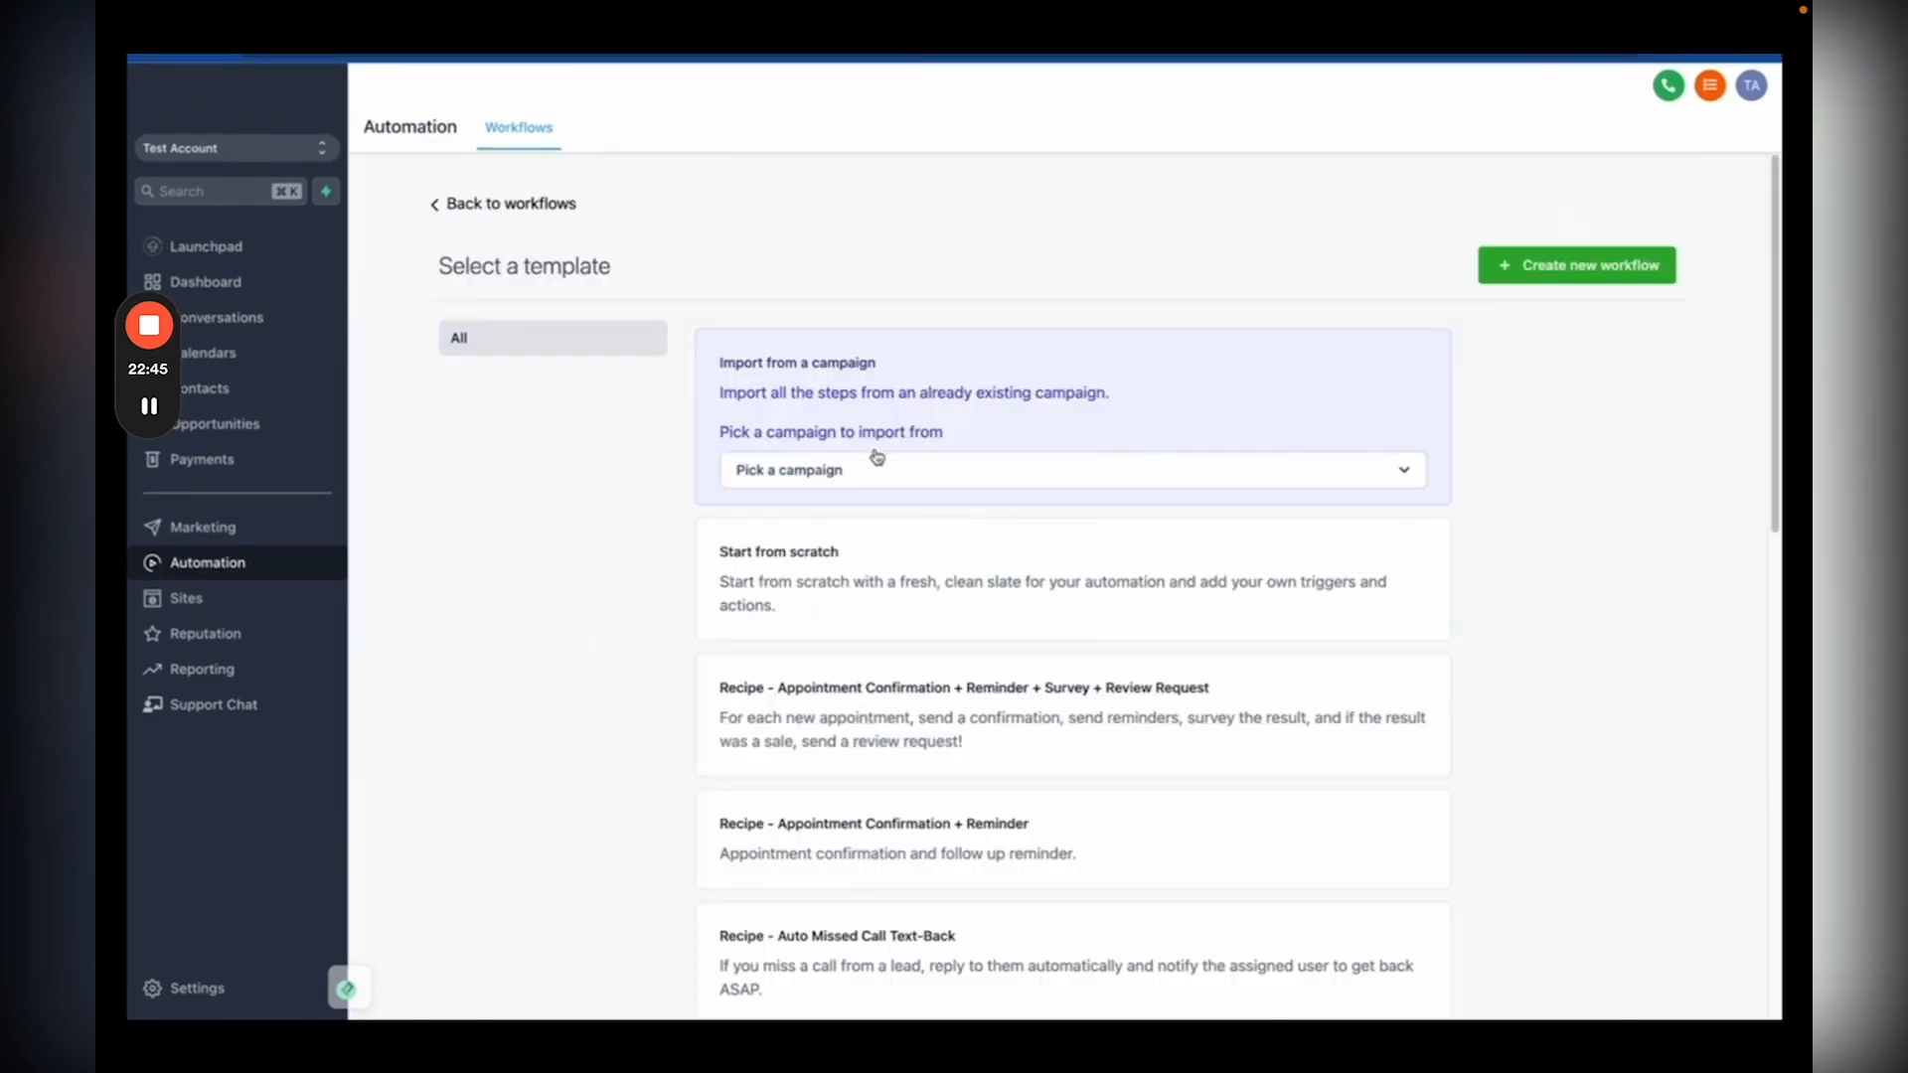
pyautogui.scroll(-3, 902, 521)
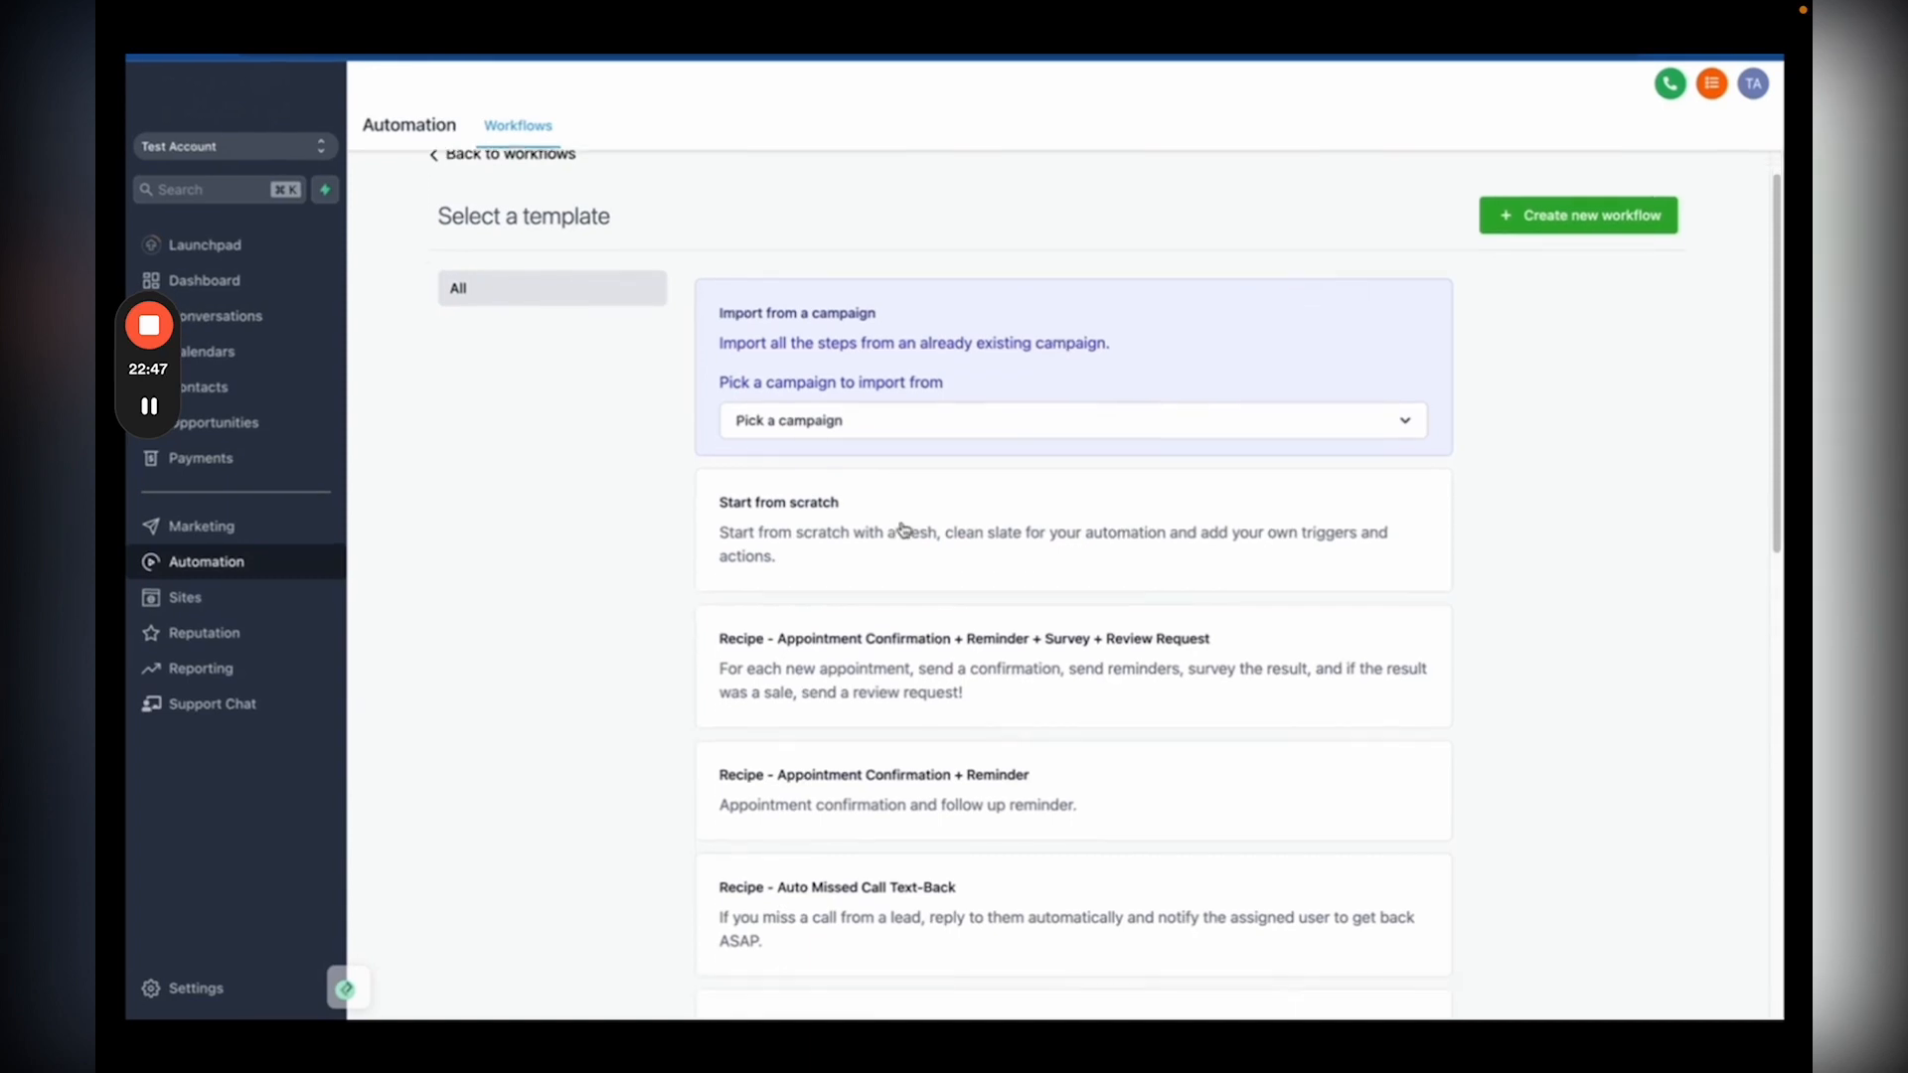
pyautogui.scroll(-1, 903, 529)
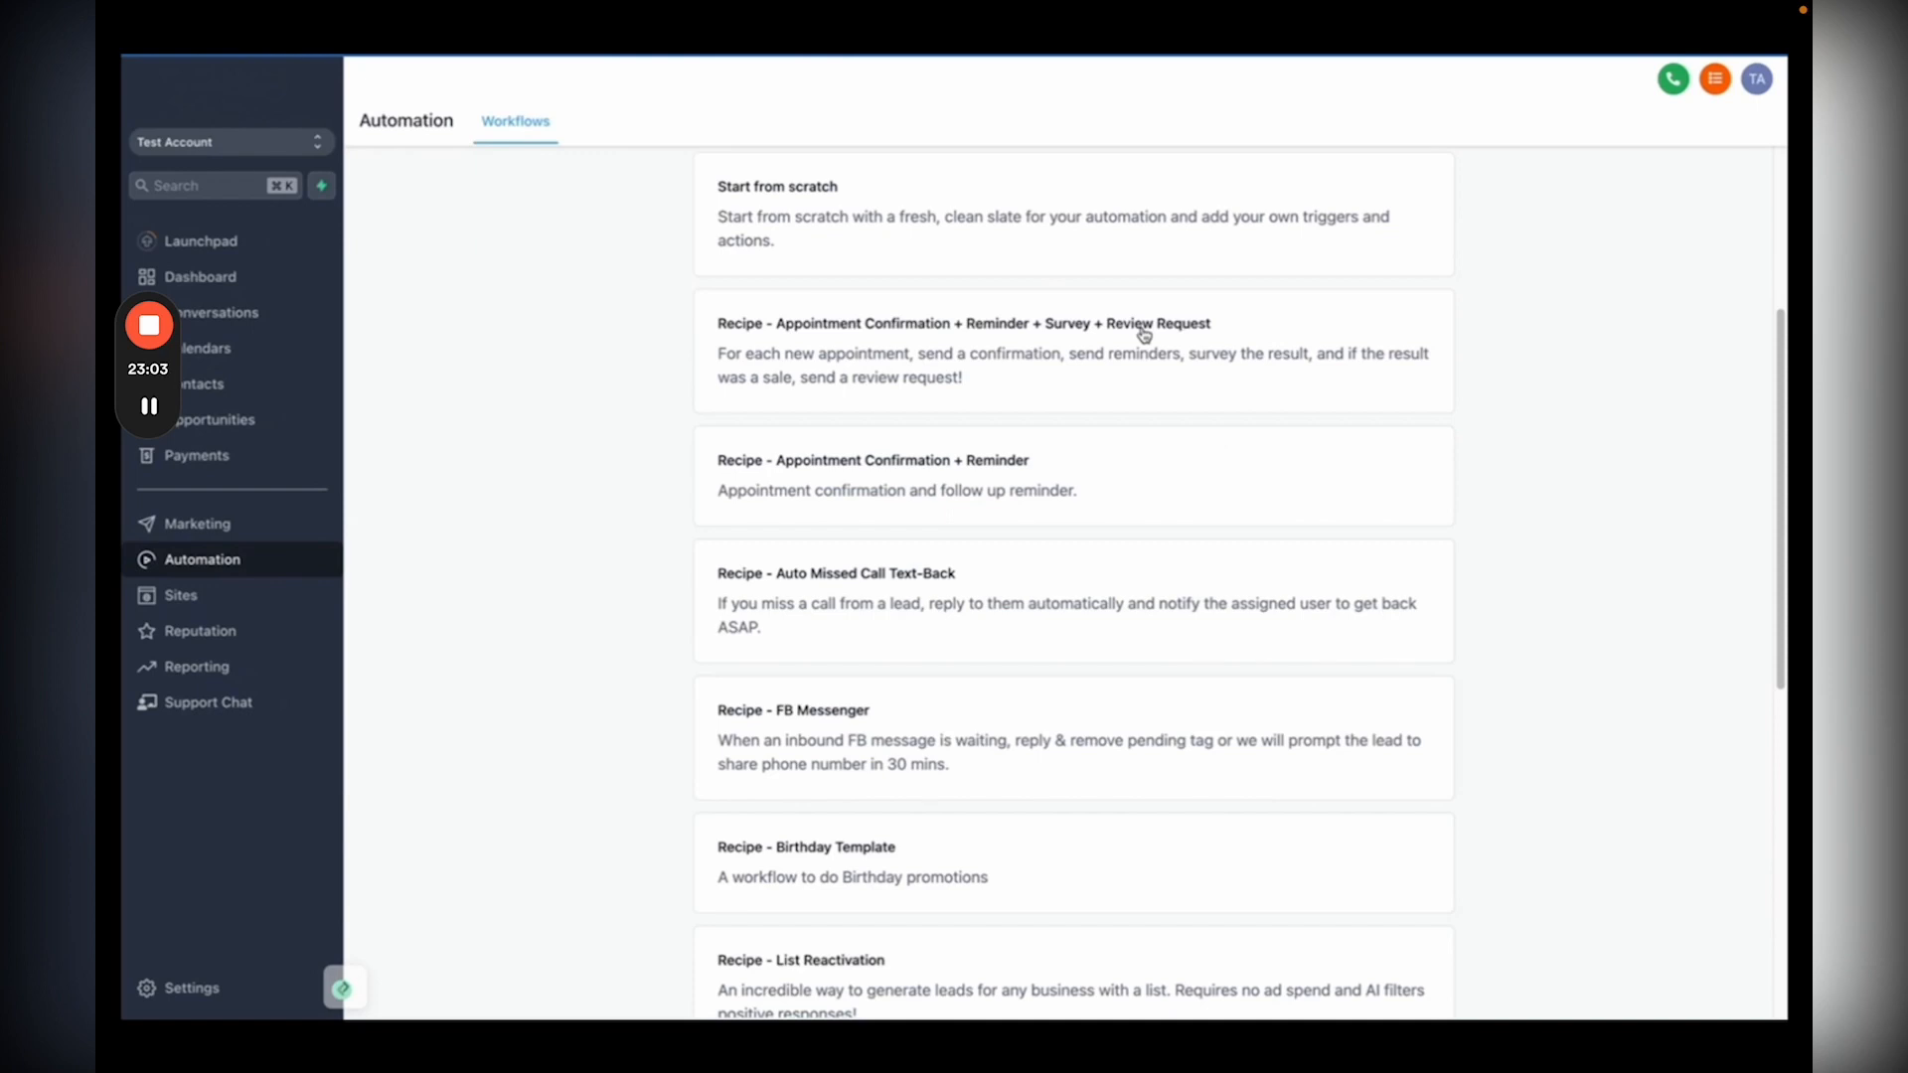
pyautogui.scroll(-1, 994, 358)
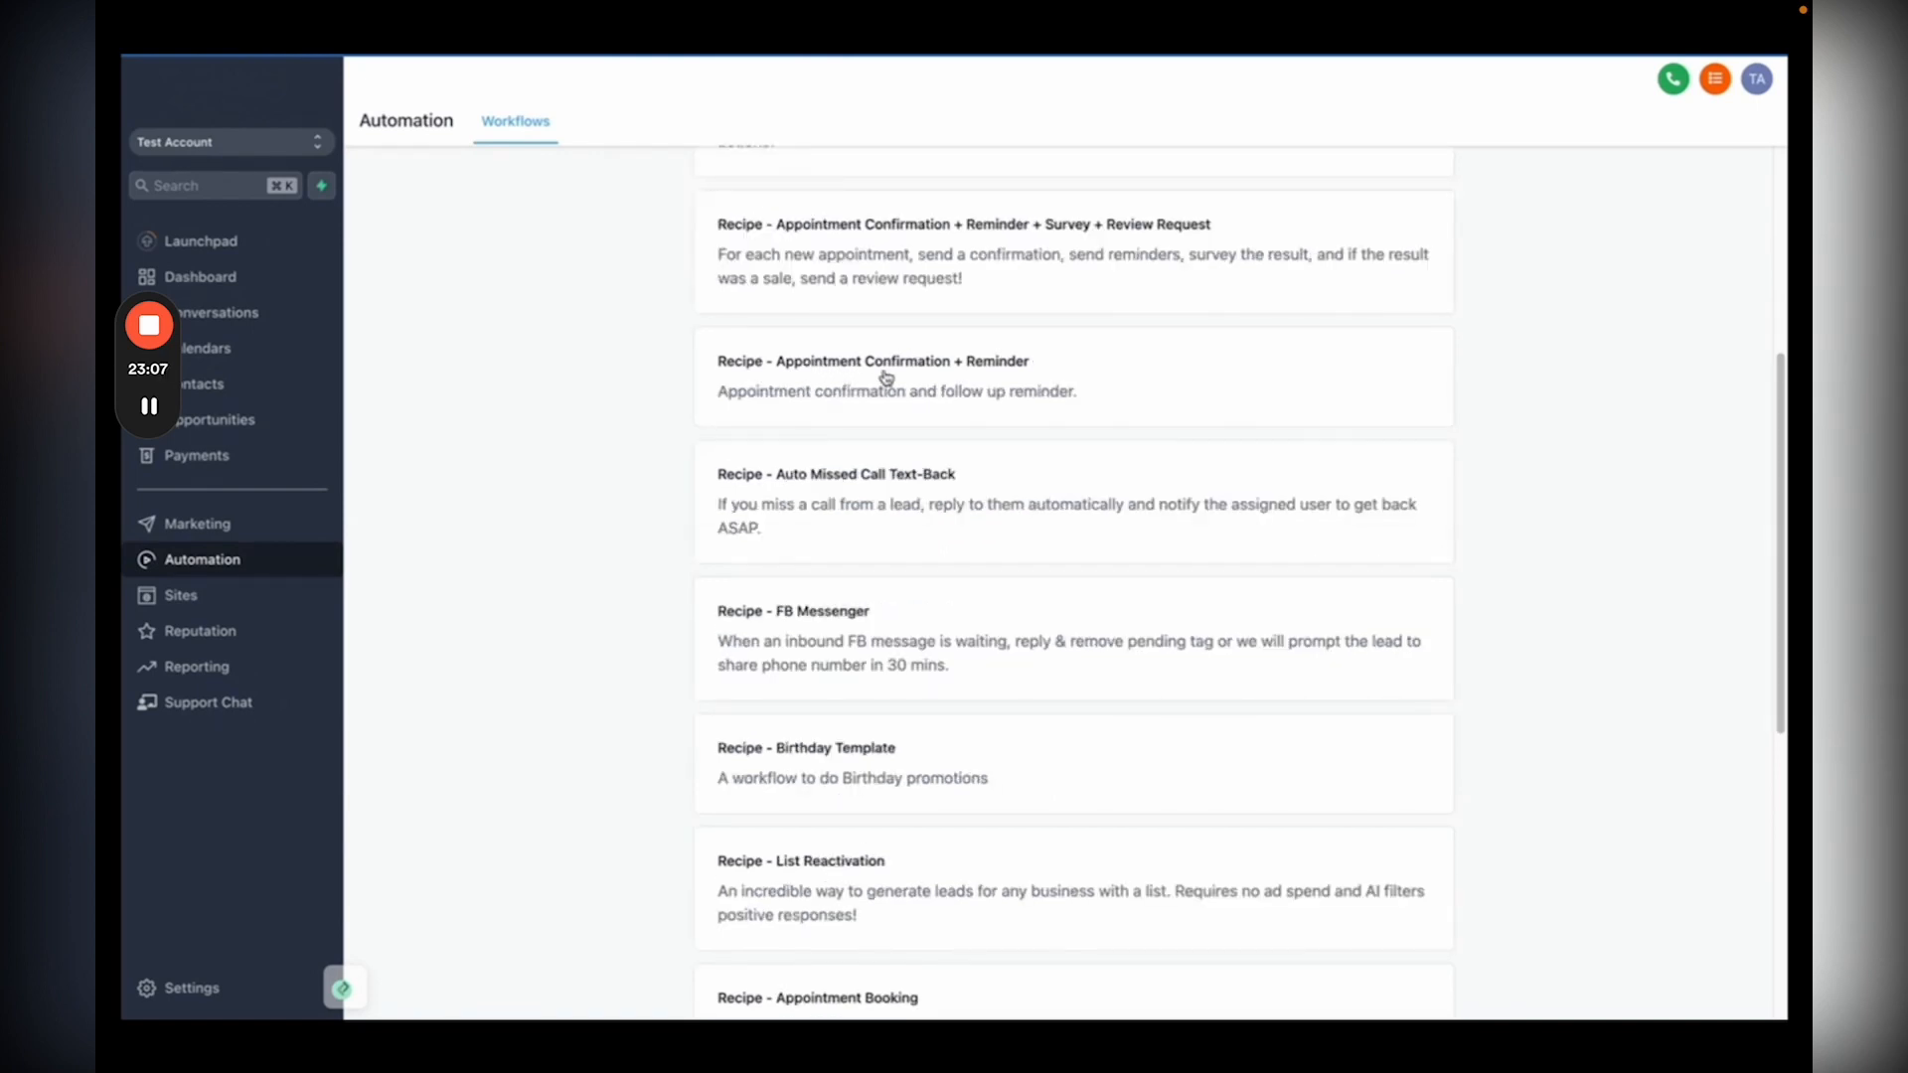
pyautogui.click(1218, 686)
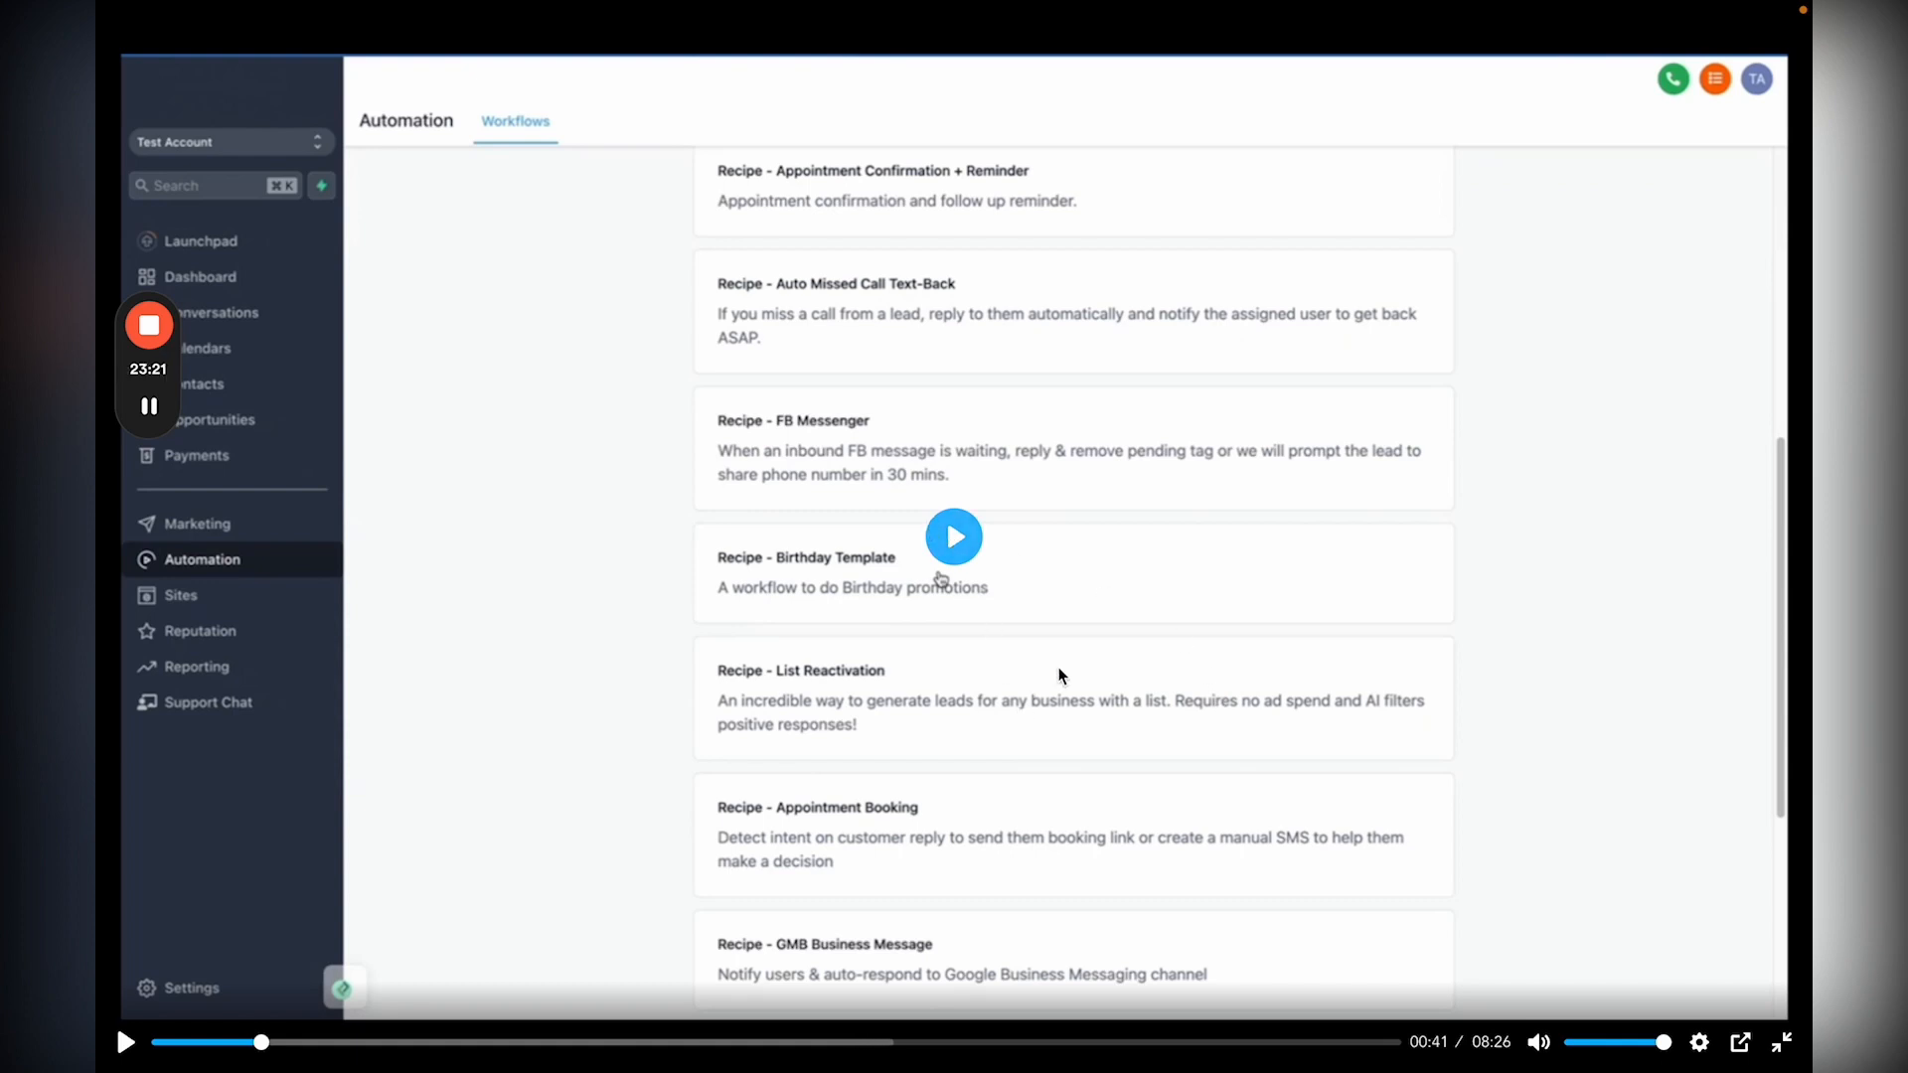
pyautogui.click(962, 559)
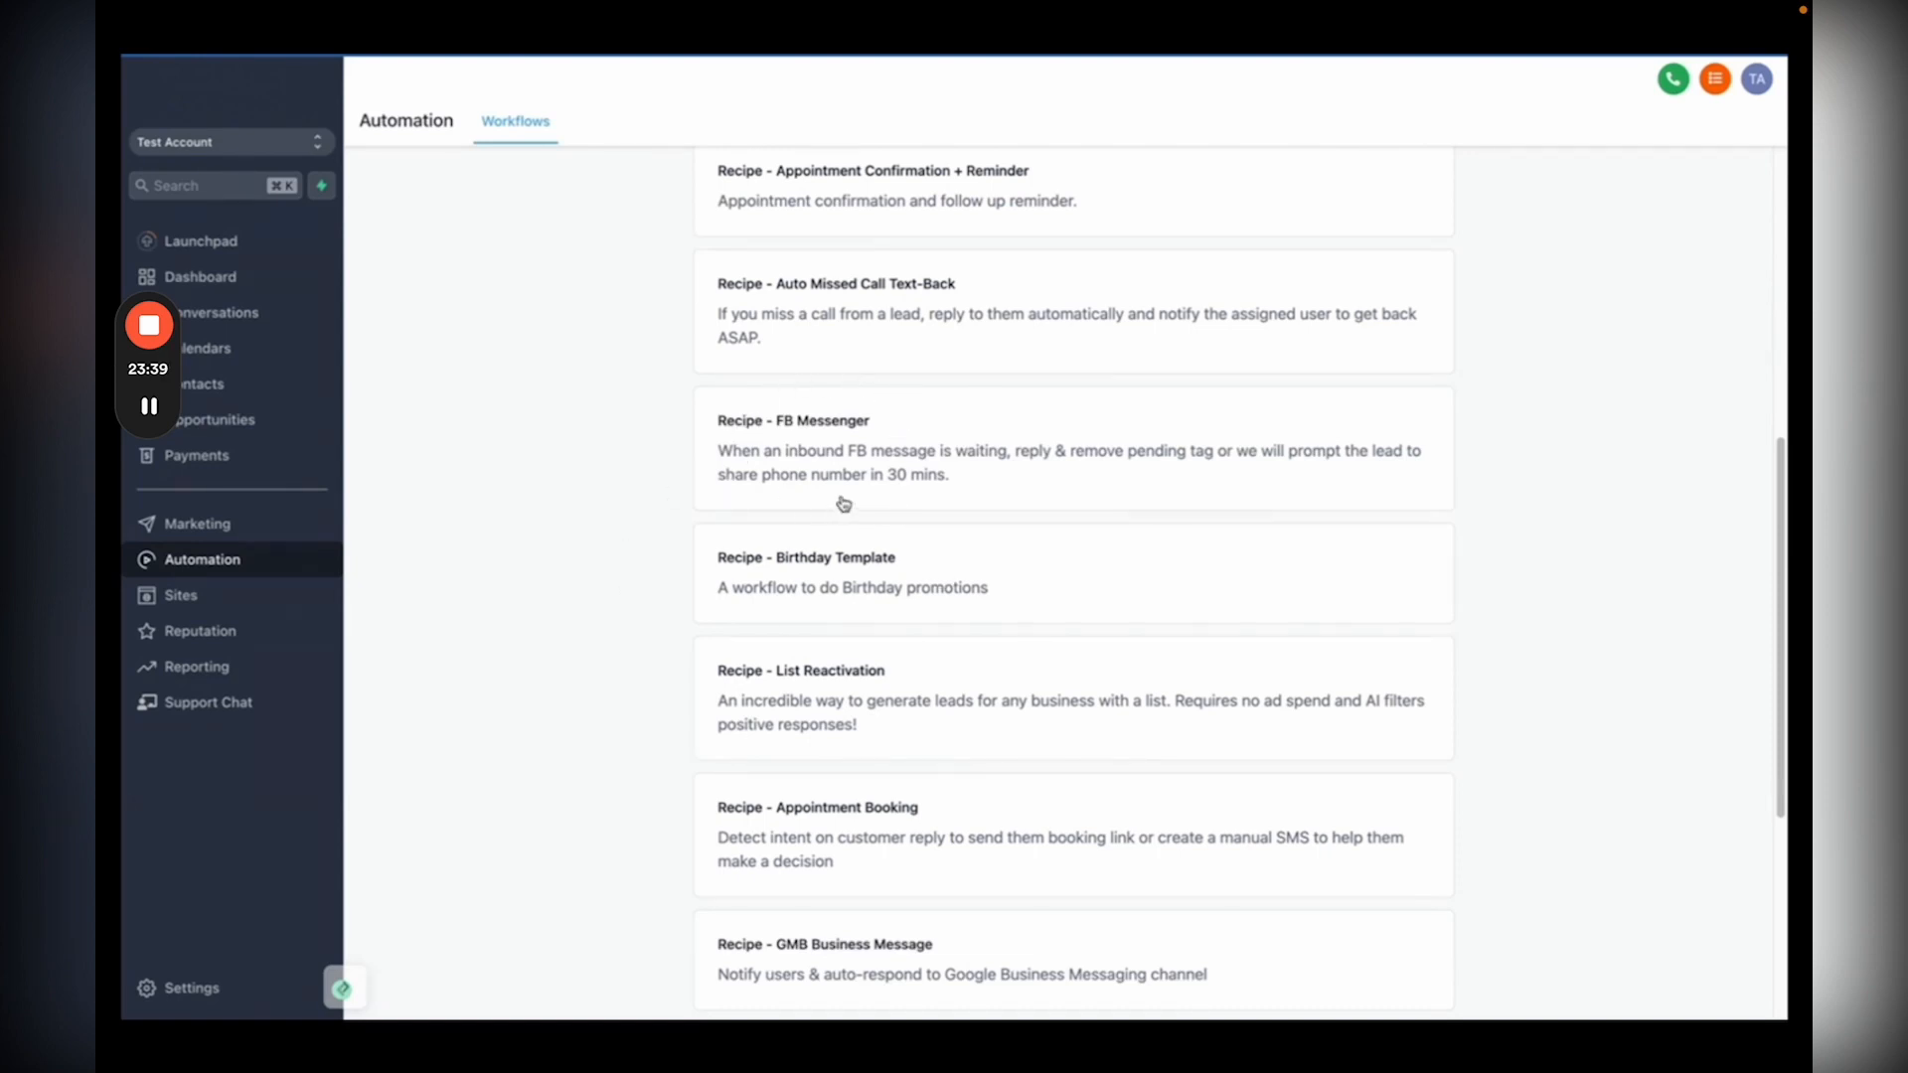
pyautogui.scroll(-2, 851, 711)
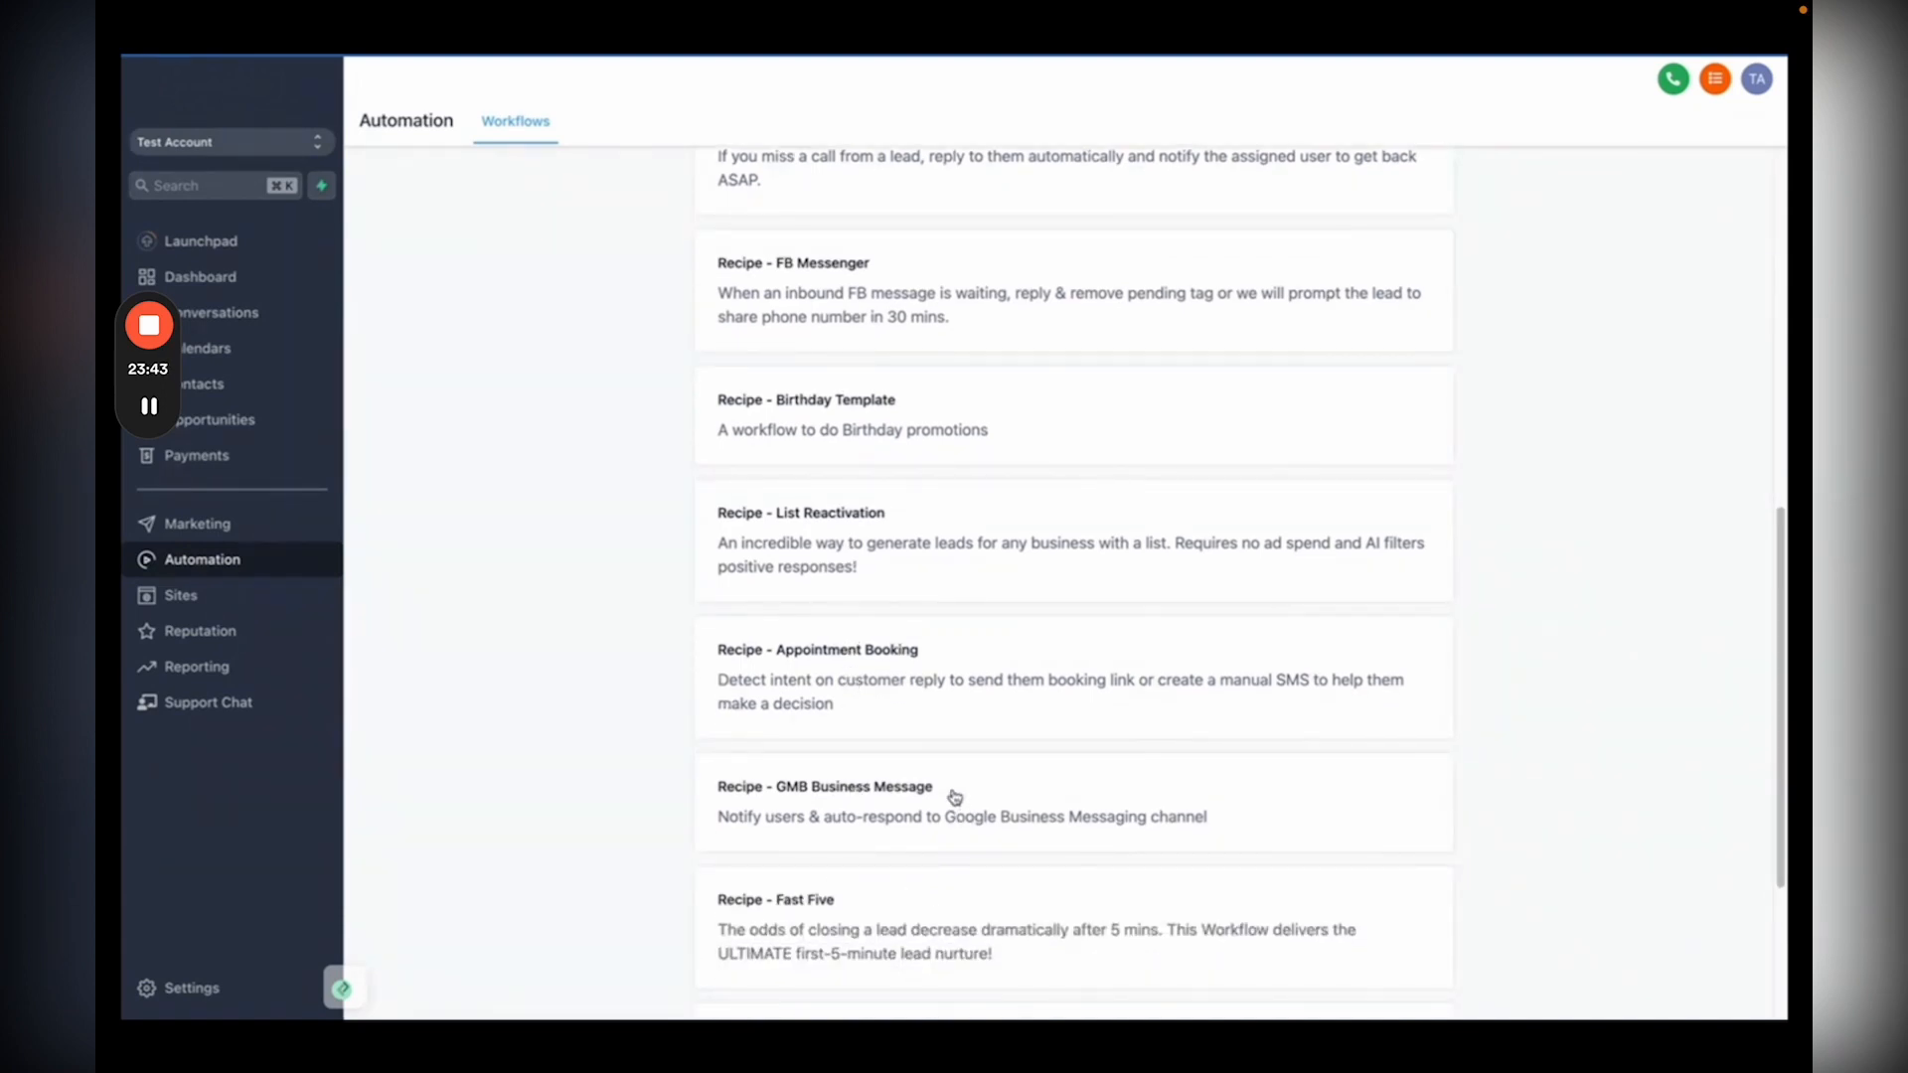
pyautogui.scroll(-1, 939, 735)
pyautogui.scroll(6, 928, 672)
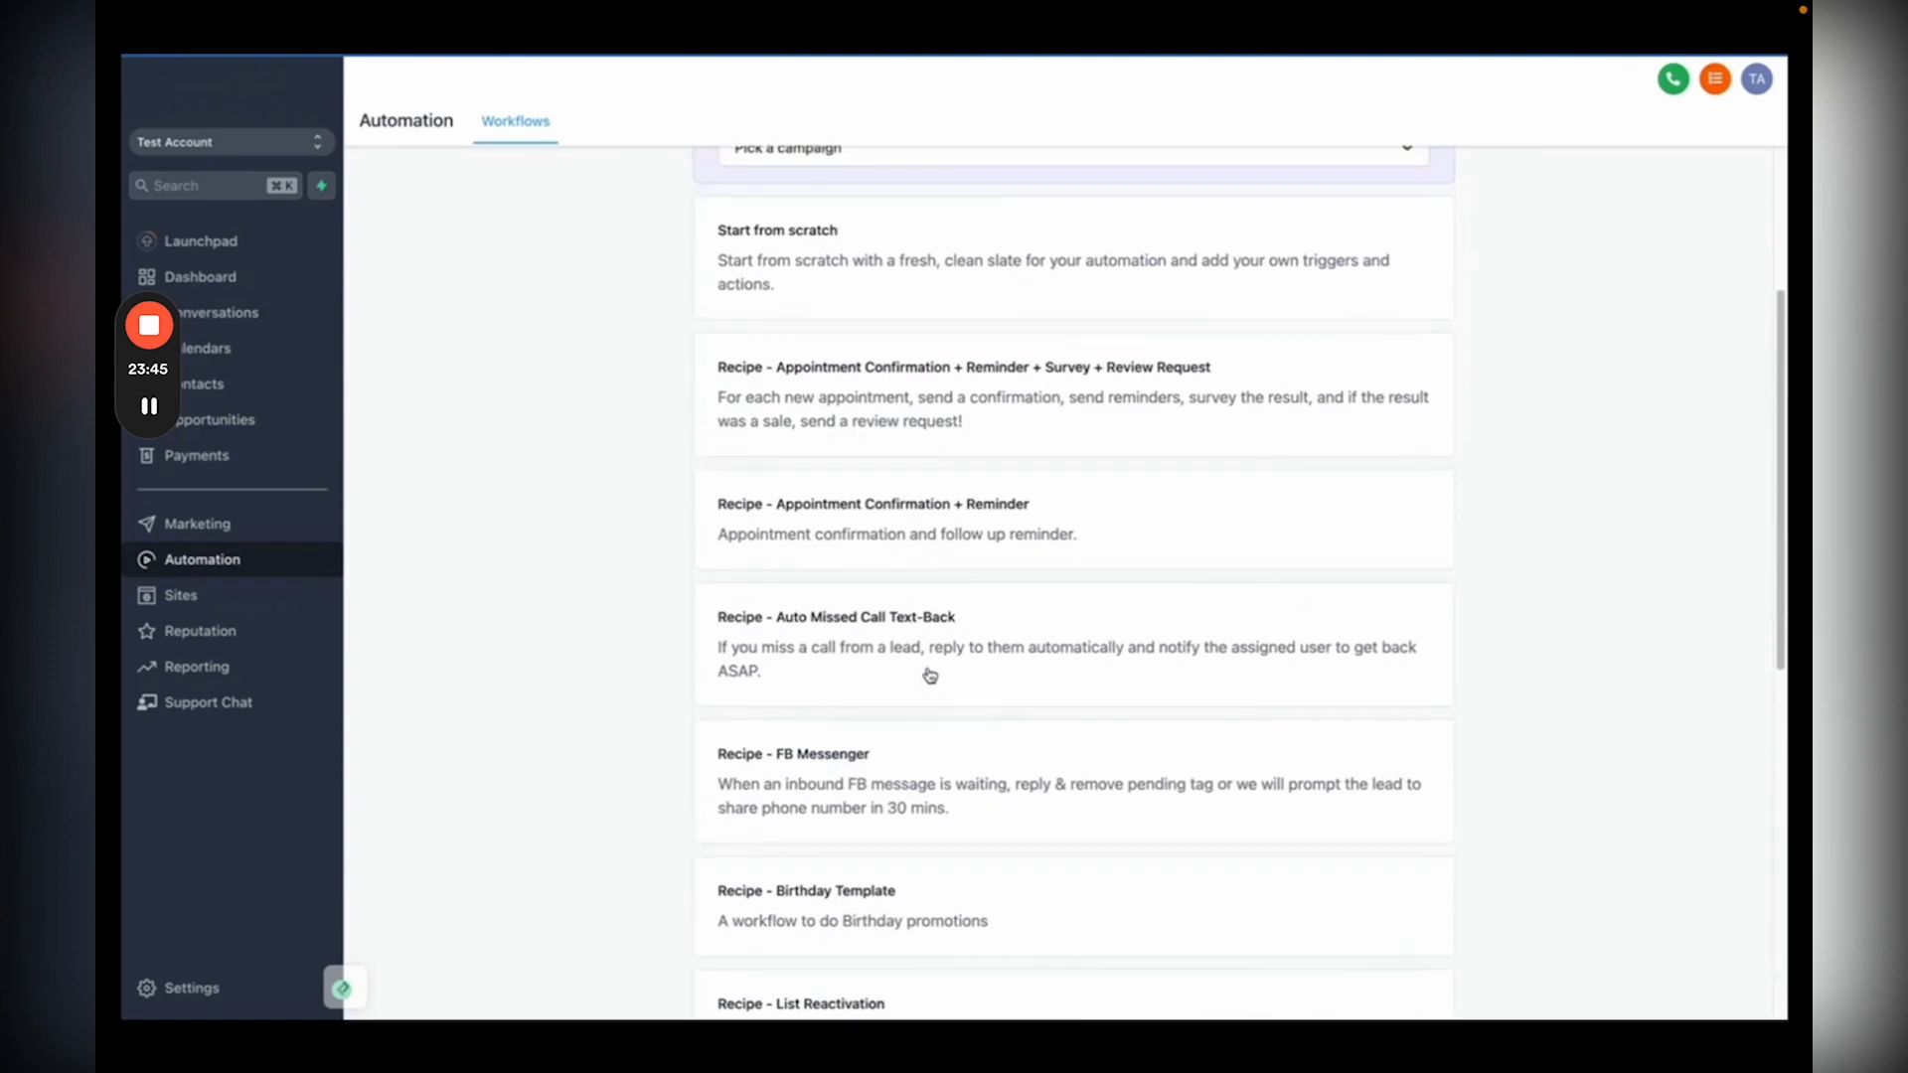
pyautogui.scroll(2, 929, 676)
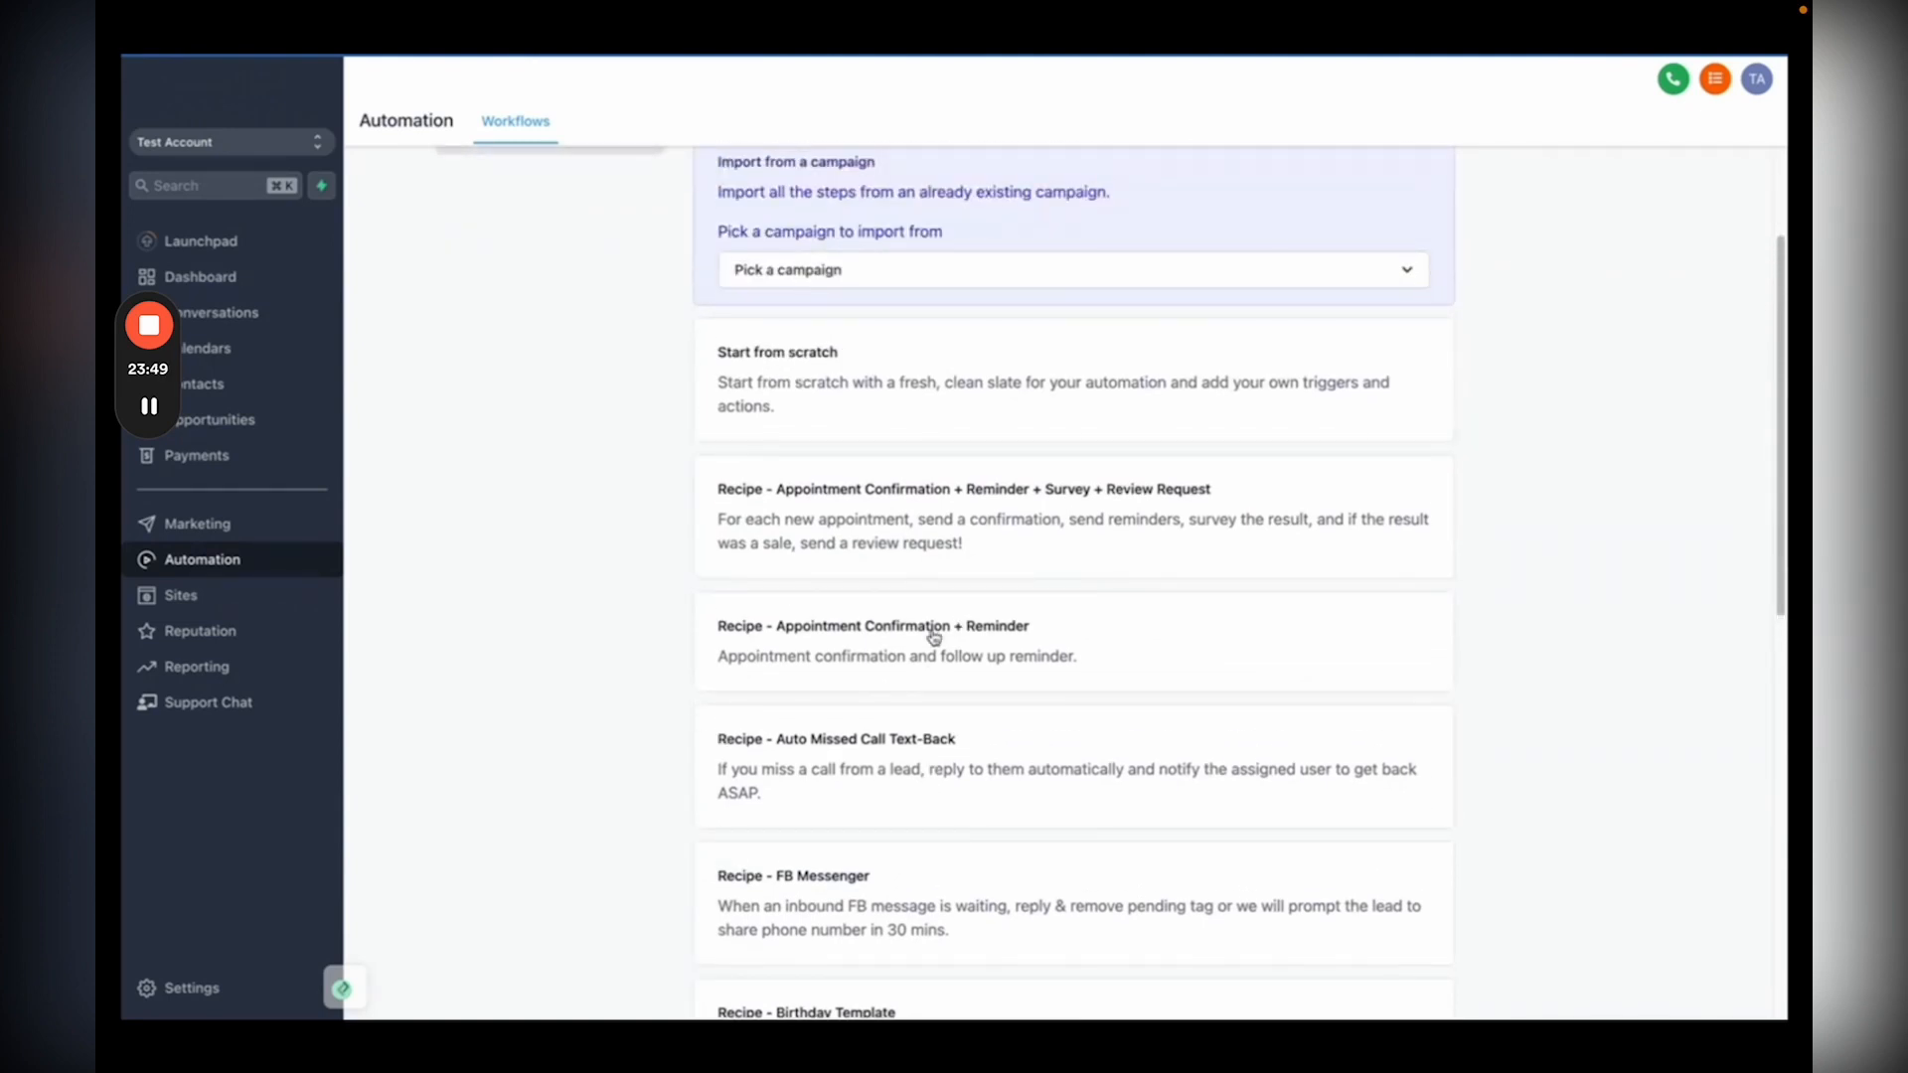
pyautogui.click(933, 632)
pyautogui.scroll(2, 1559, 259)
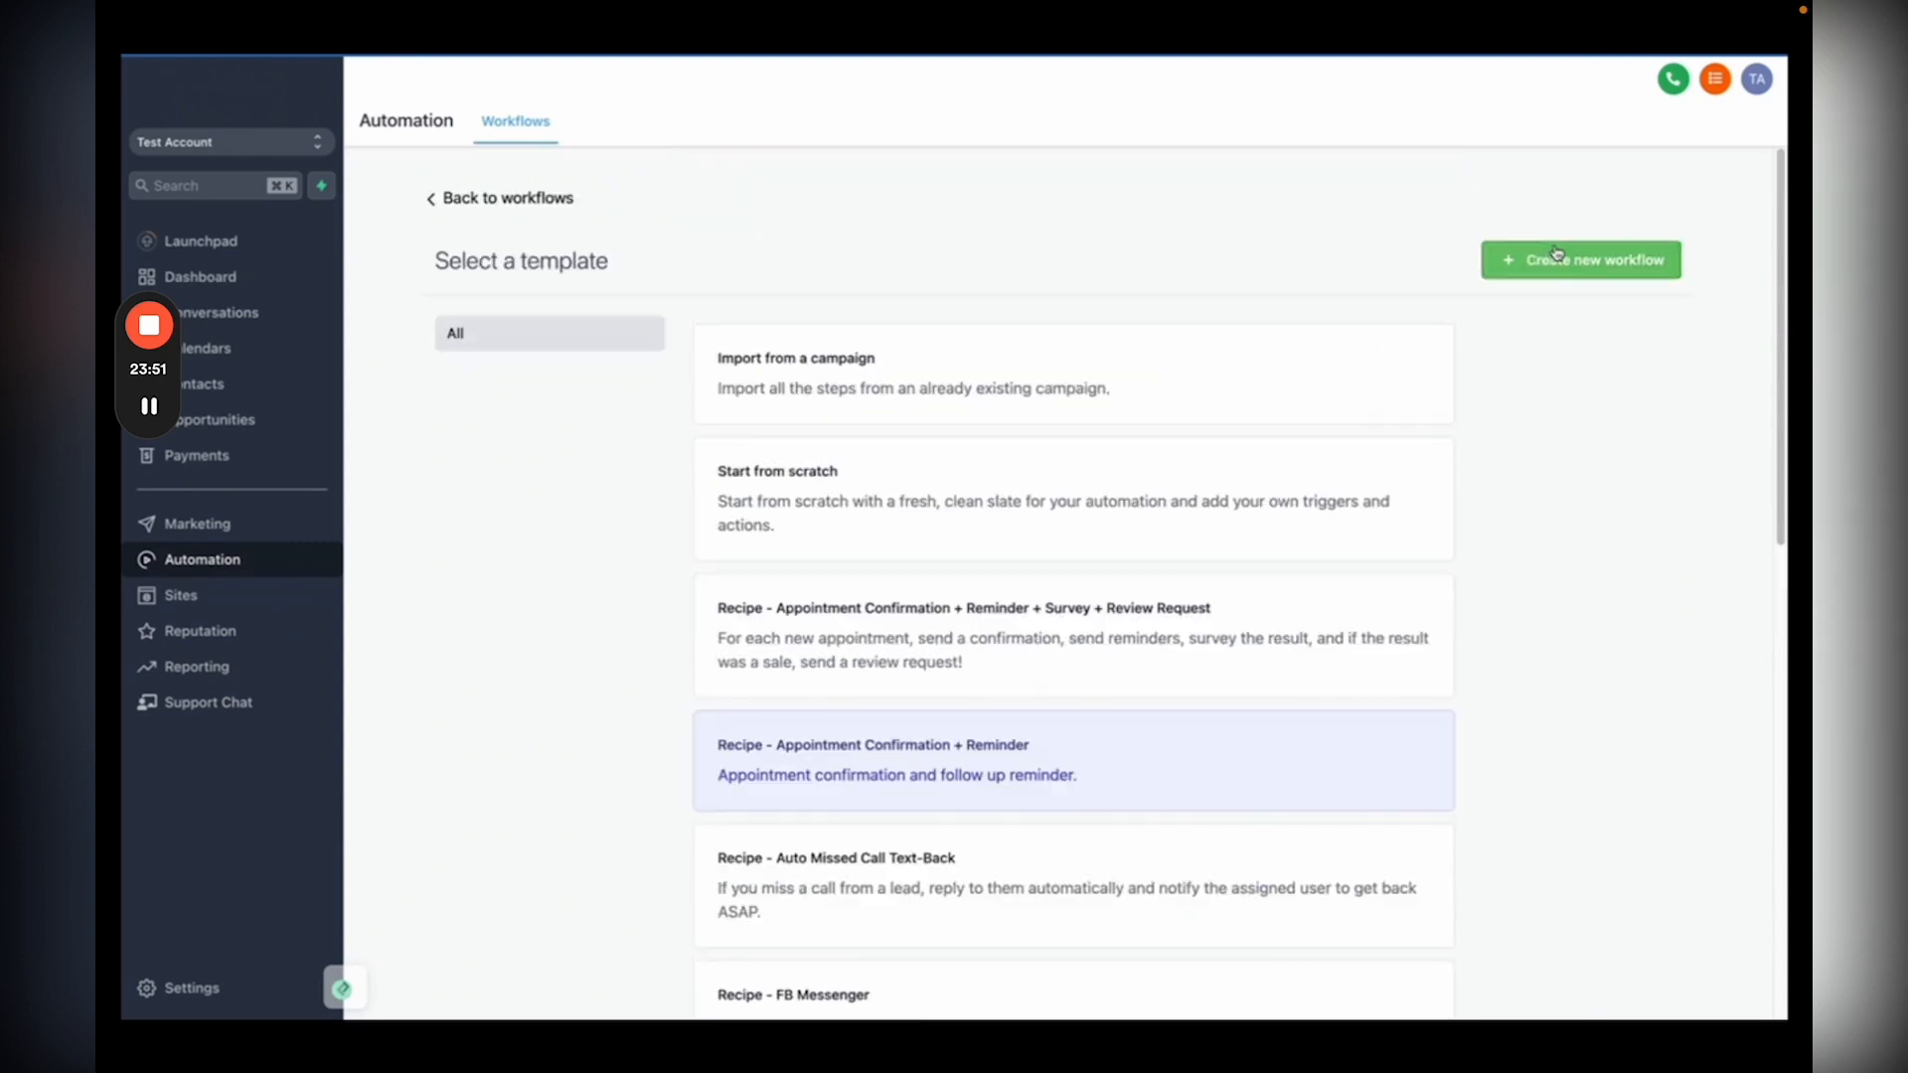
# Step: Create the workflow from the recipe and inspect its Appointment trigger and Confirmation Email settings
pyautogui.click(1557, 255)
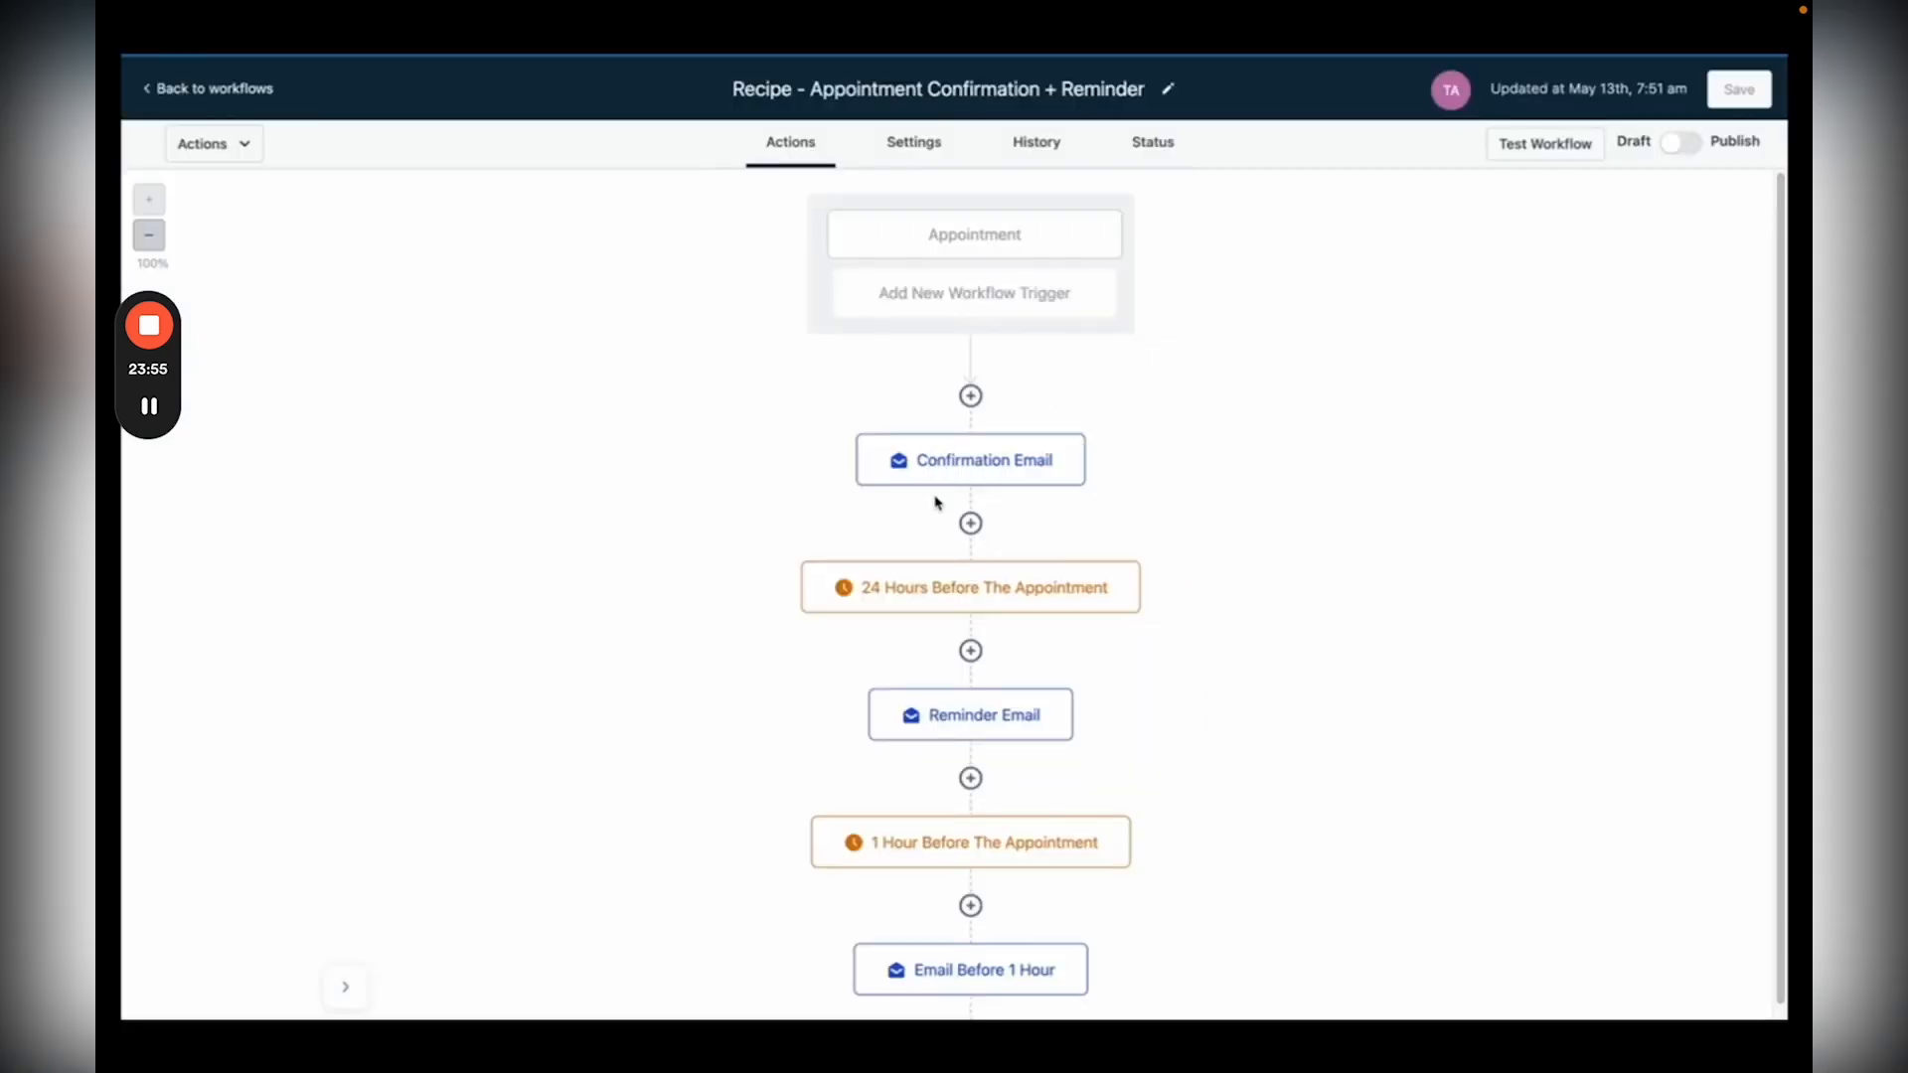
pyautogui.click(994, 236)
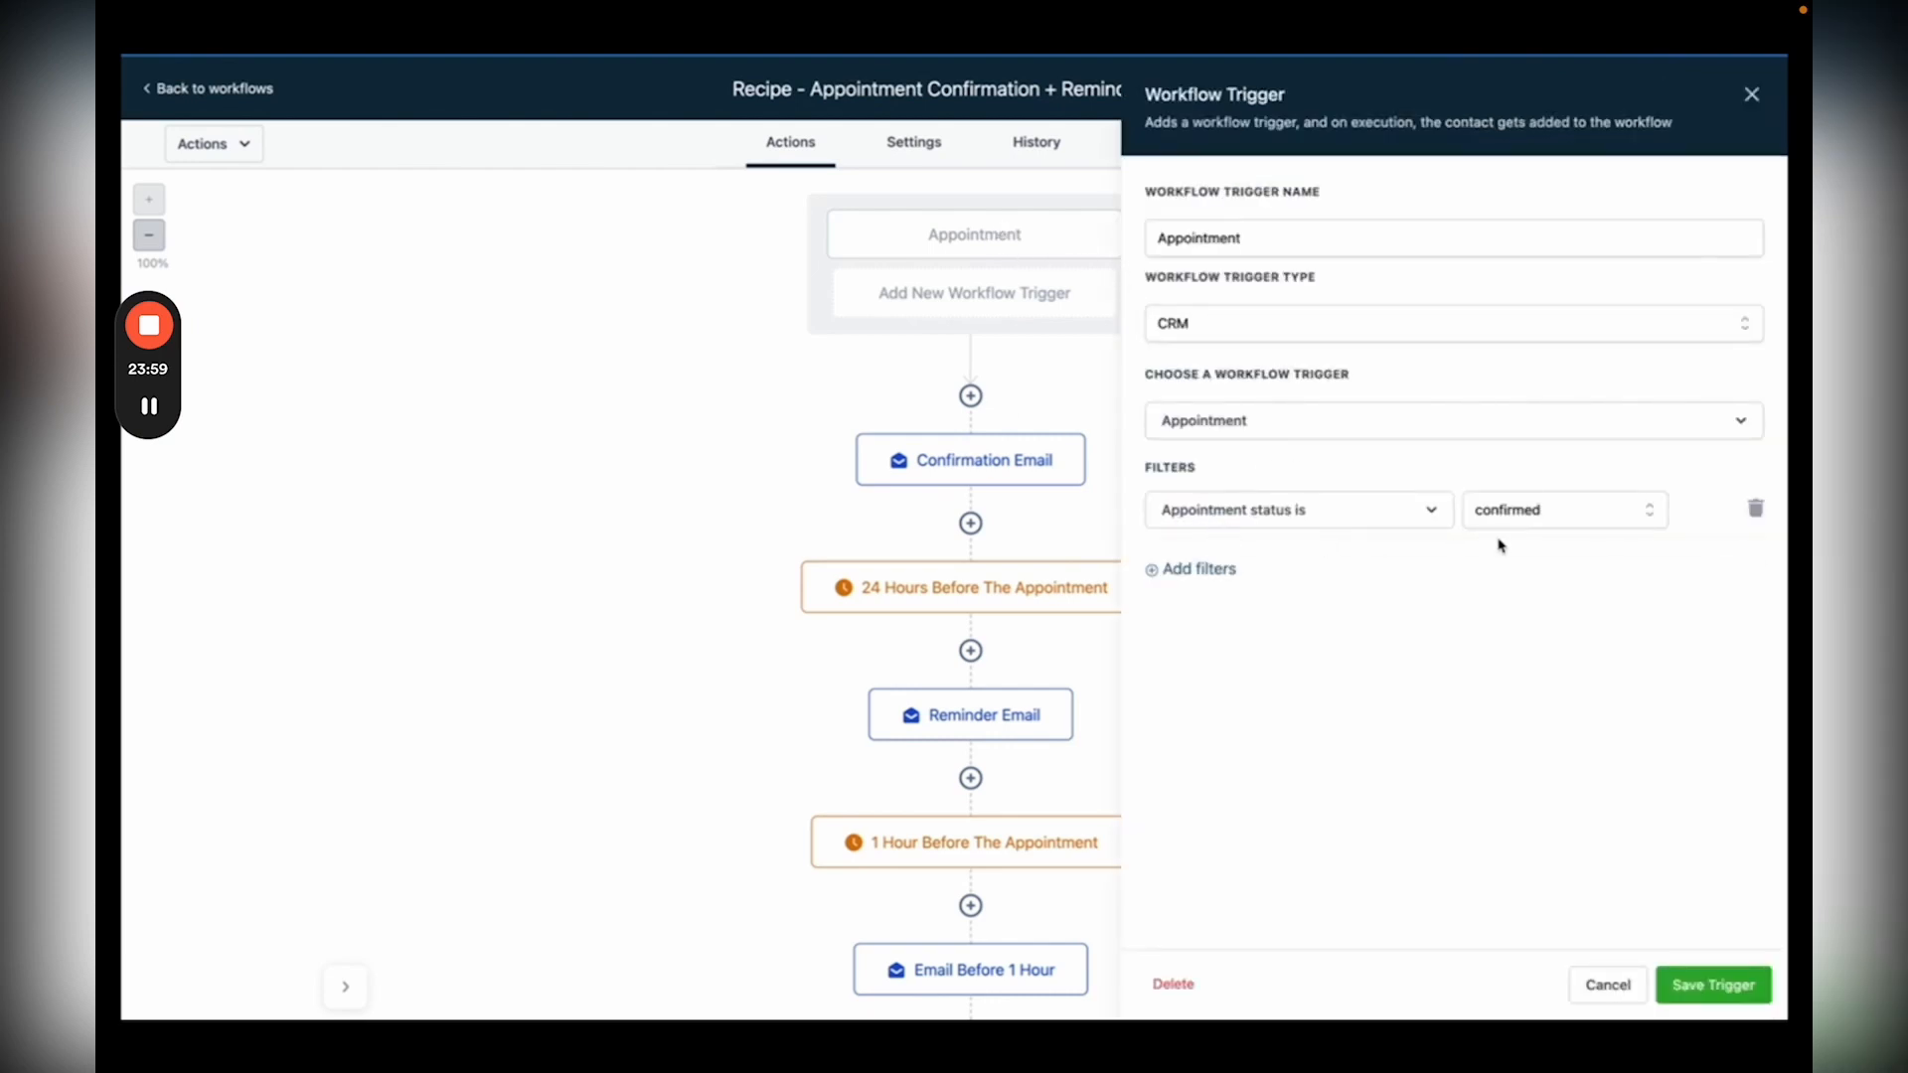
pyautogui.click(1752, 94)
pyautogui.click(949, 478)
pyautogui.scroll(-2, 1380, 752)
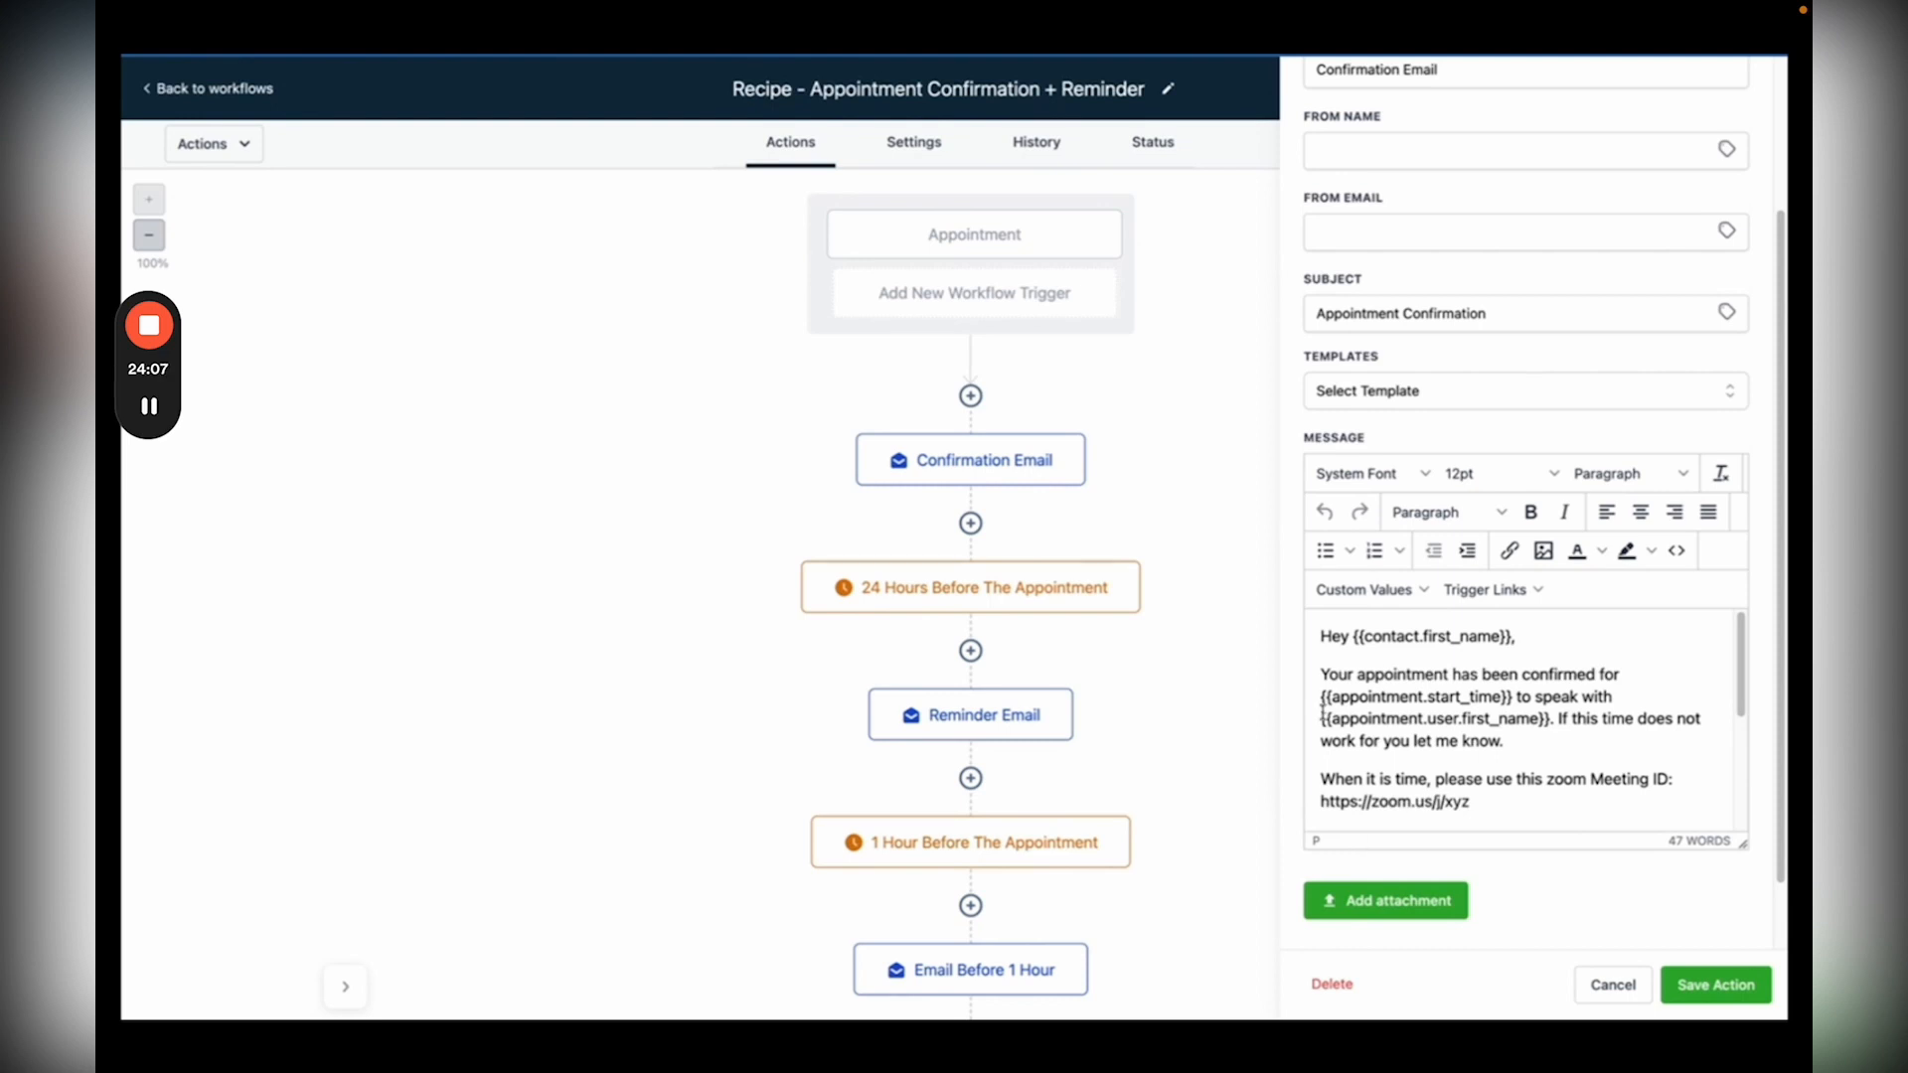
# Step: Close the email settings, scroll through the workflow, and return to the workflows list
pyautogui.click(1212, 487)
pyautogui.scroll(-1, 1064, 576)
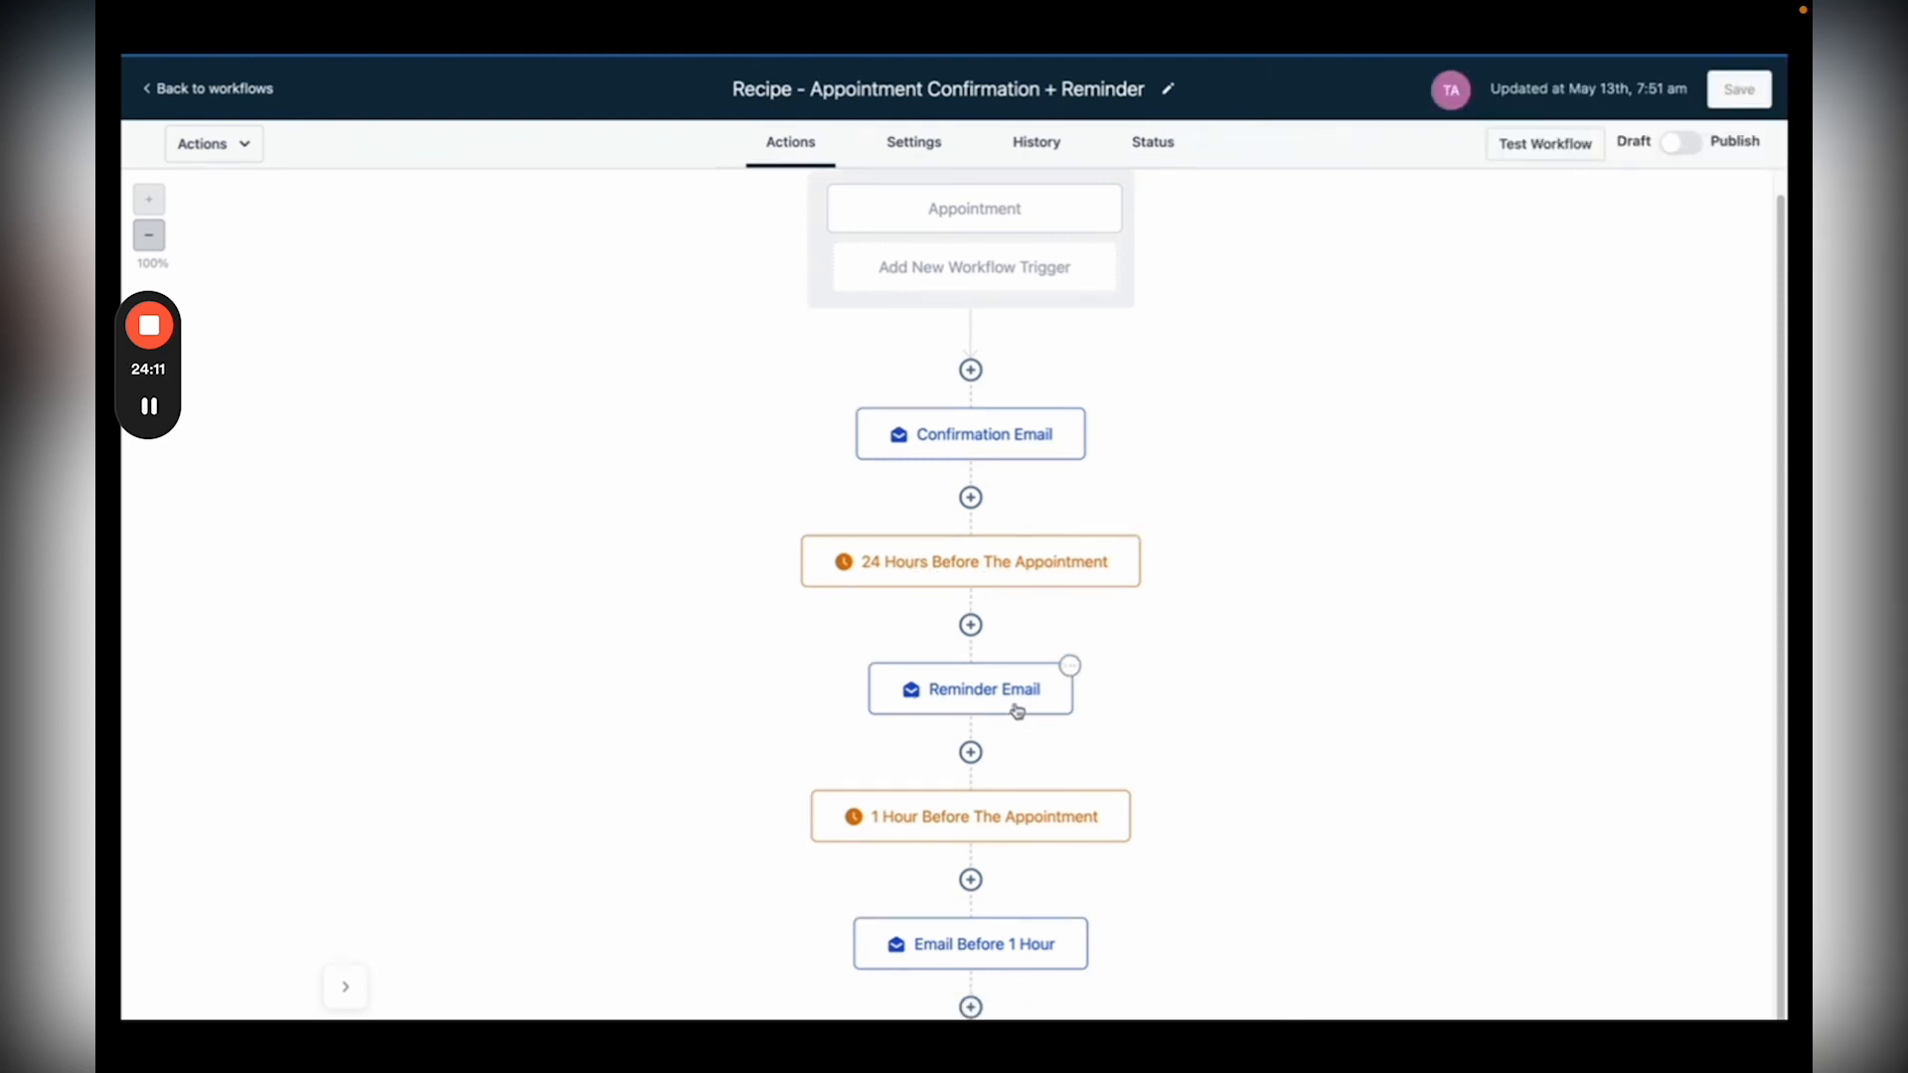
pyautogui.scroll(-1, 1017, 710)
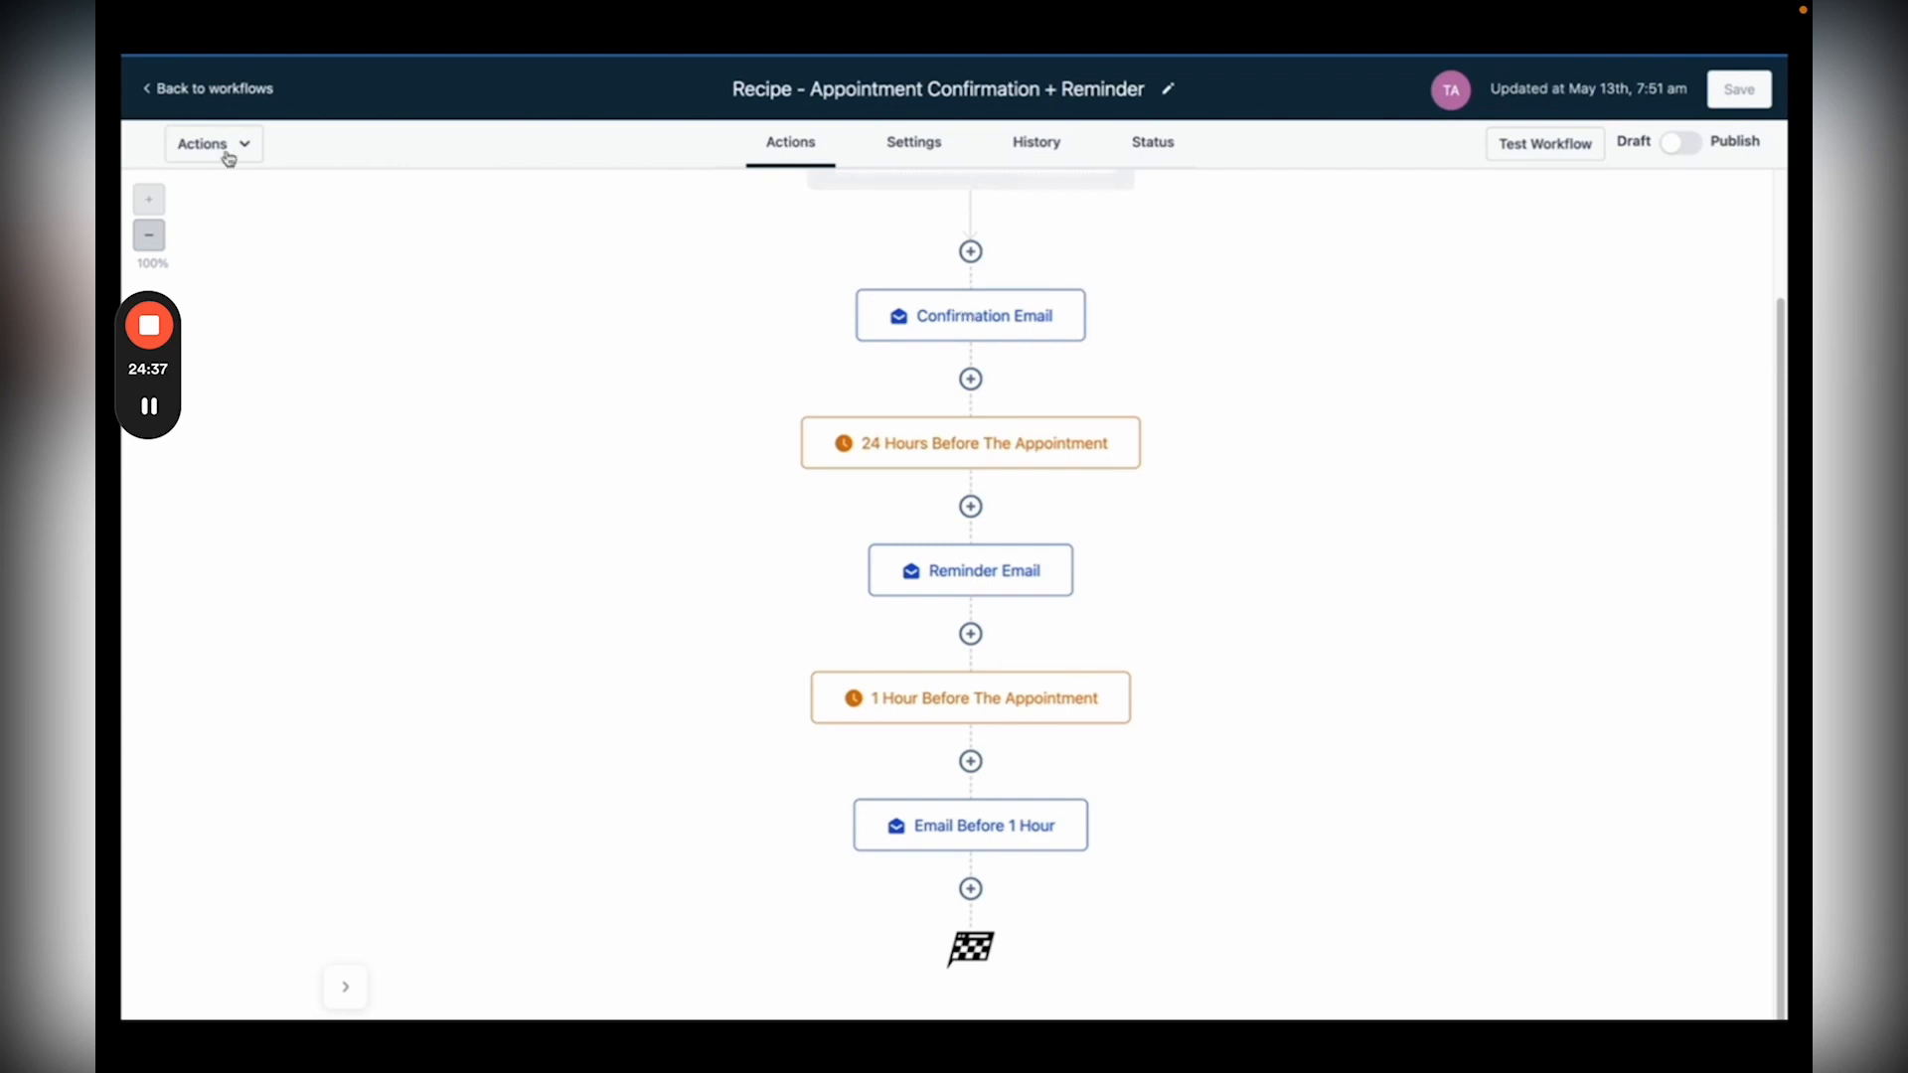
pyautogui.click(203, 89)
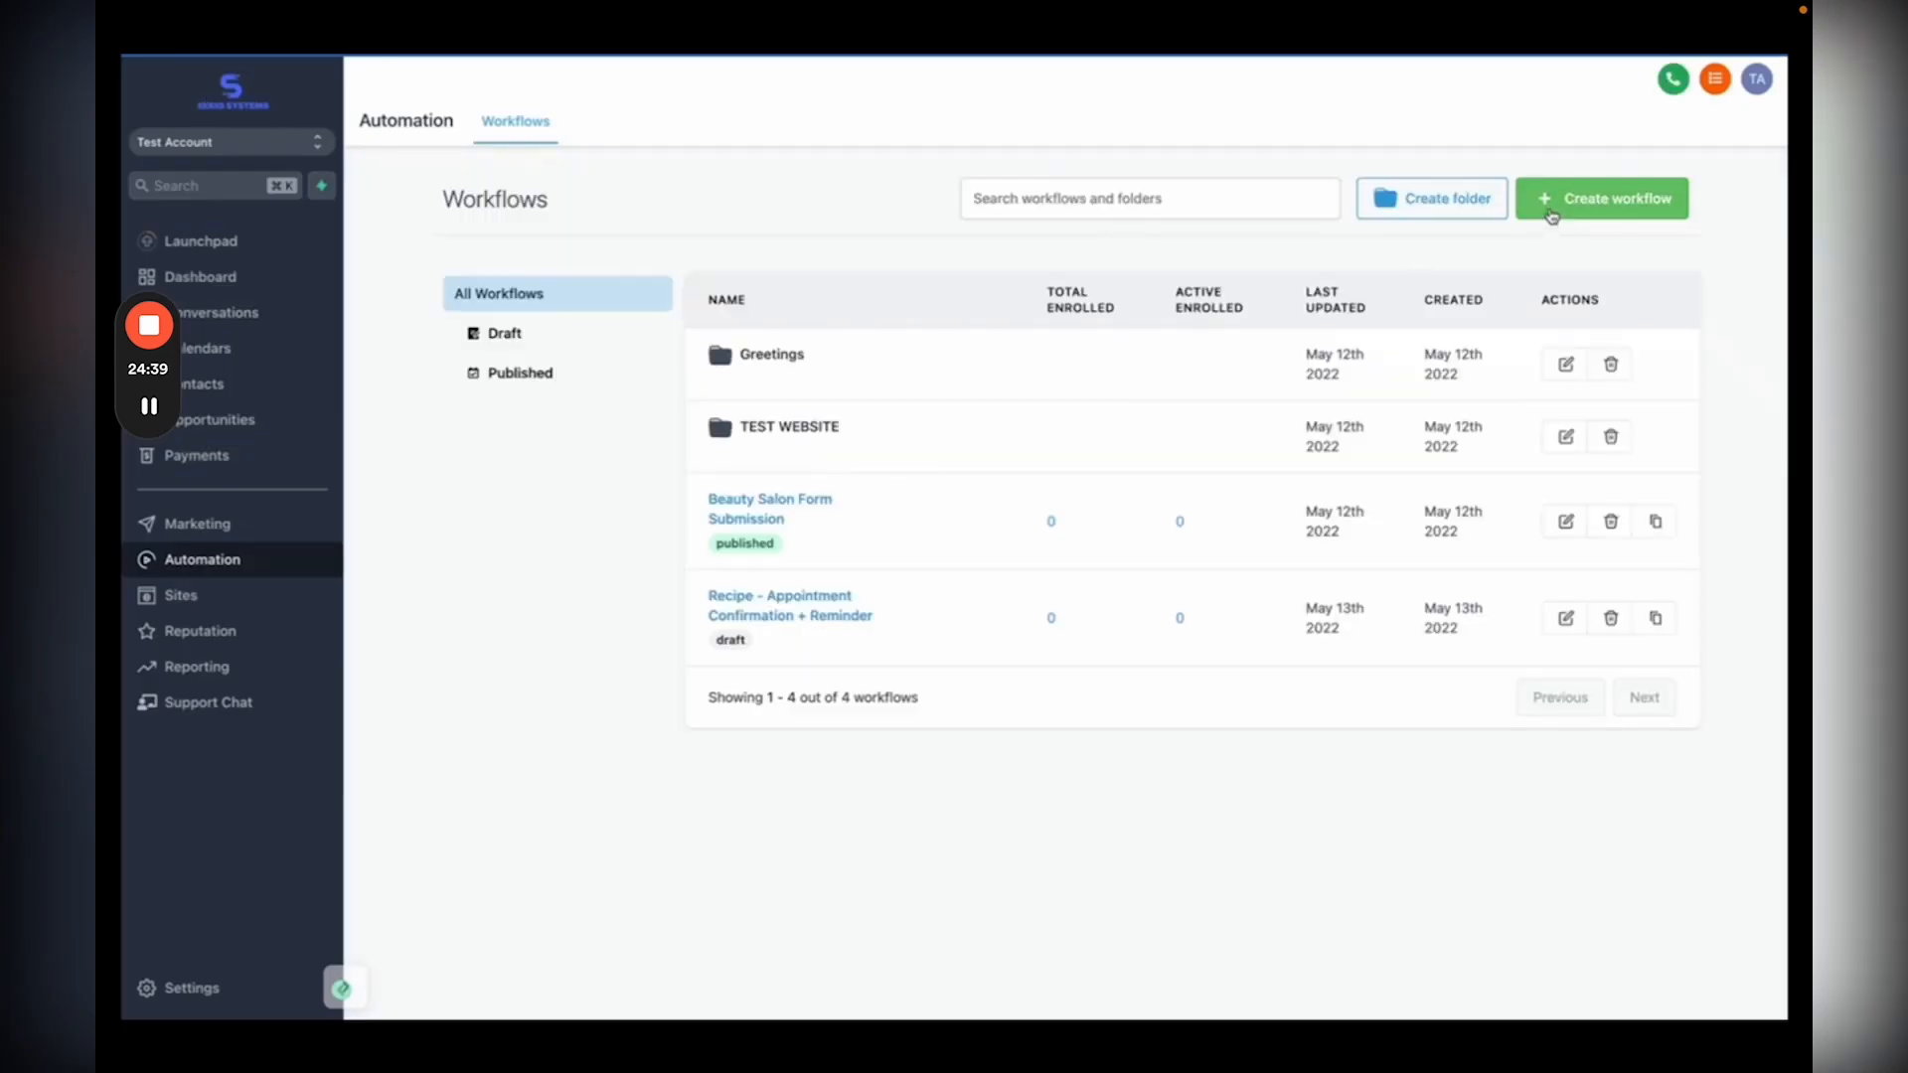
# Step: Create a blank workflow from scratch and add its first trigger
pyautogui.click(1595, 203)
pyautogui.click(902, 571)
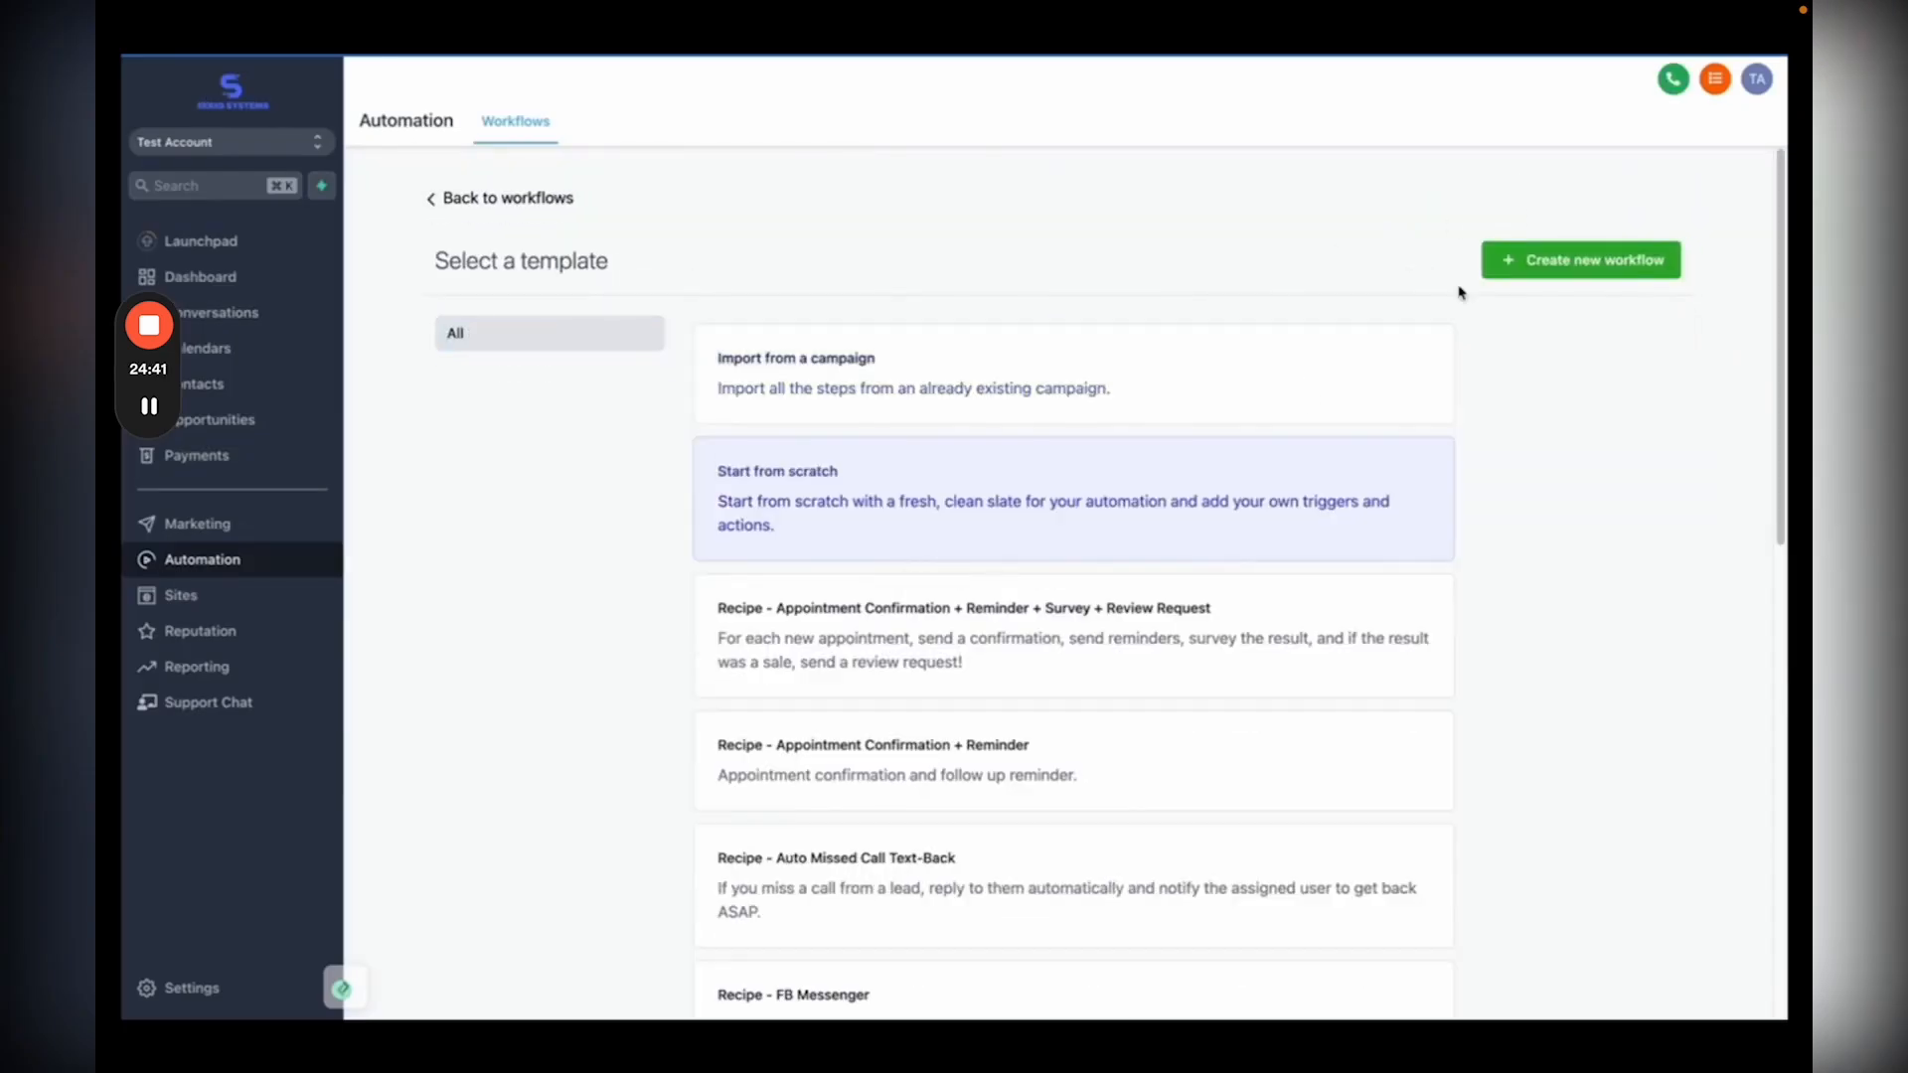
pyautogui.click(1535, 260)
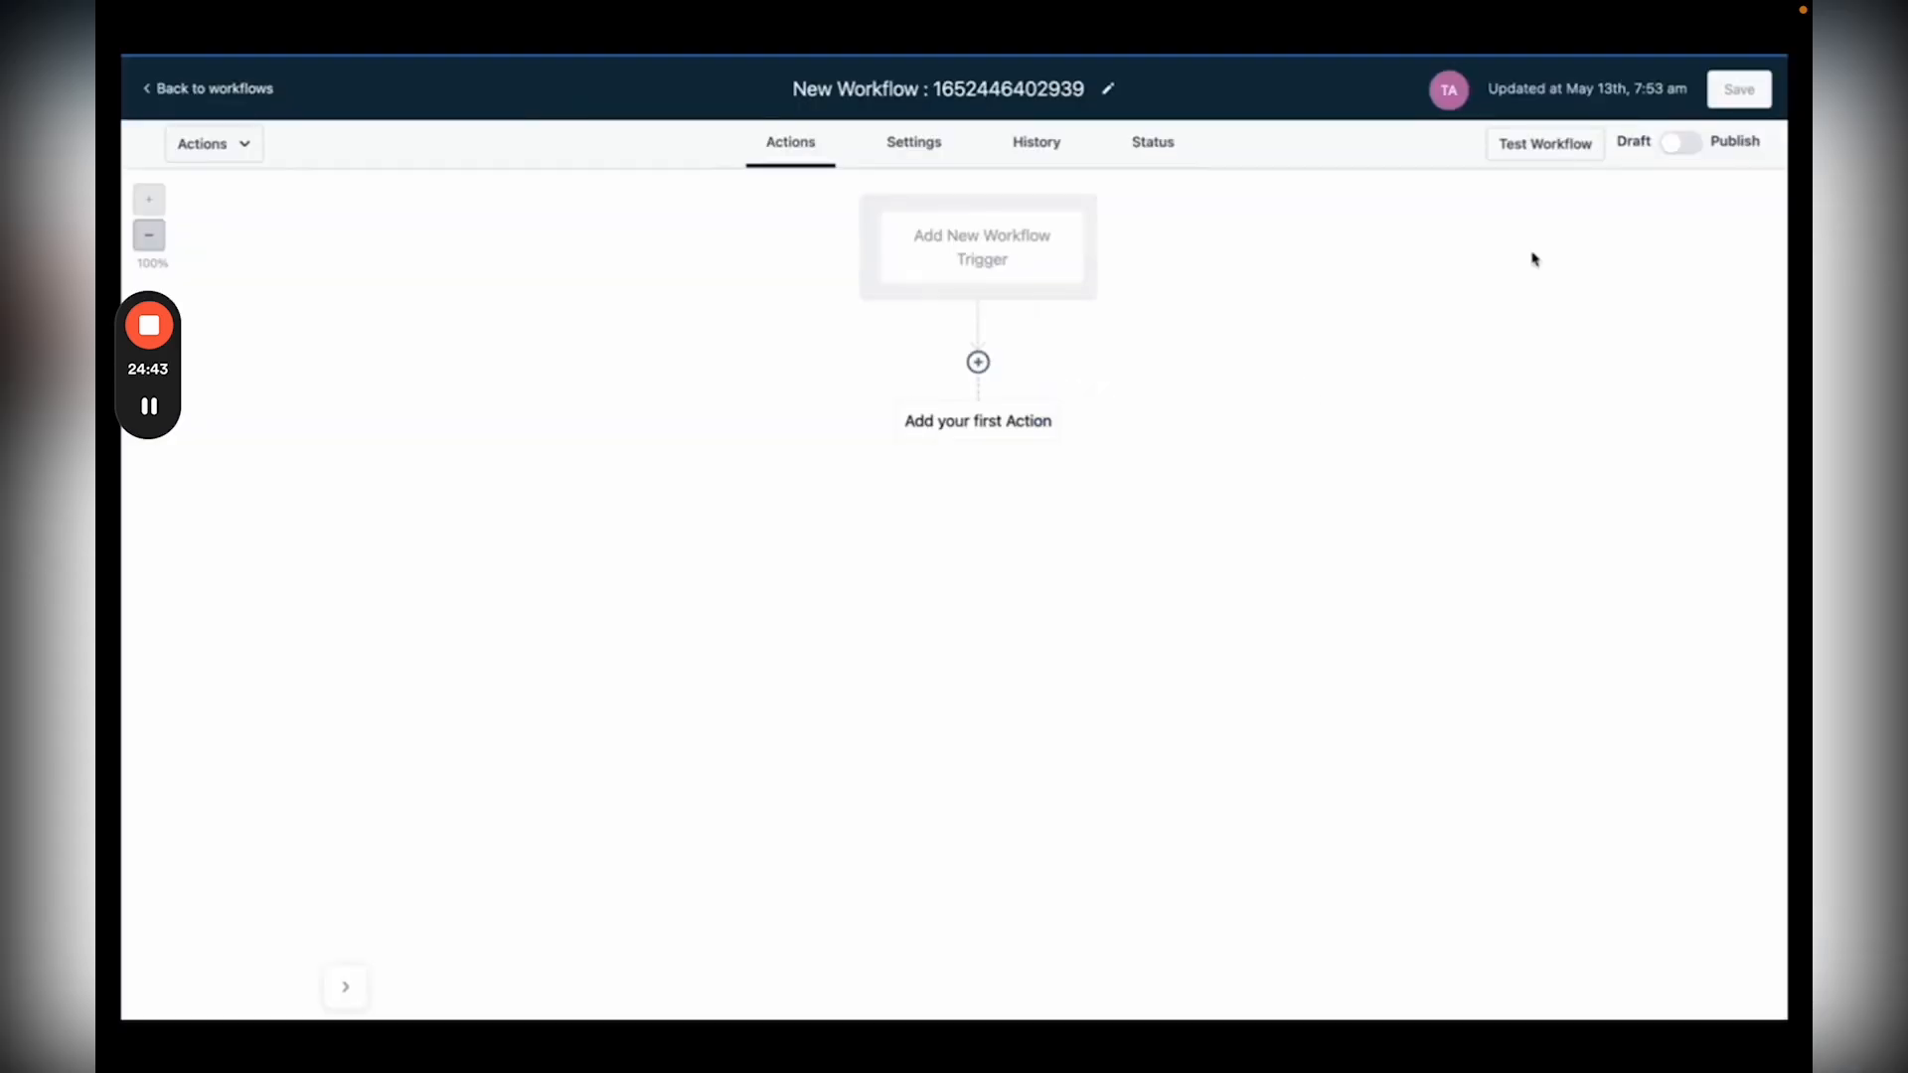
pyautogui.click(982, 261)
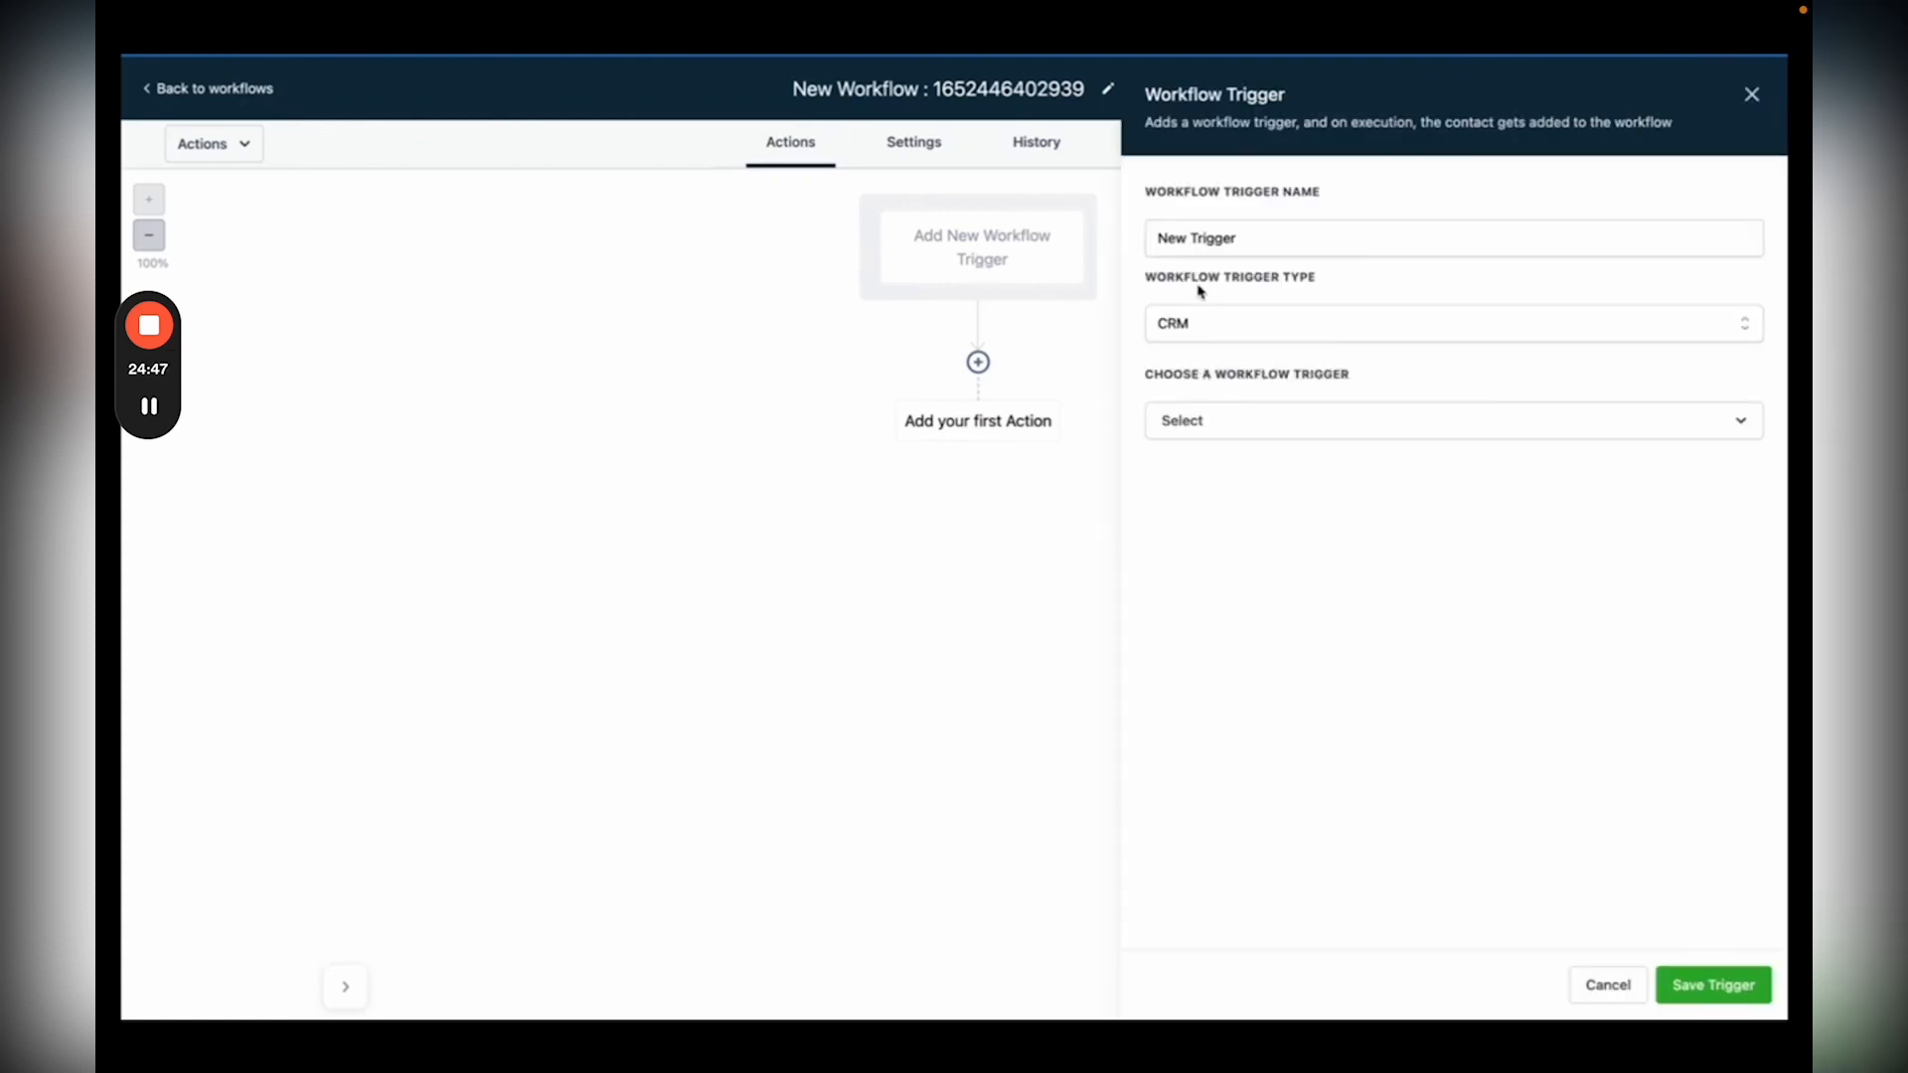
# Step: Keep the CRM trigger type and choose 'Customer replied' as the trigger
pyautogui.click(1187, 320)
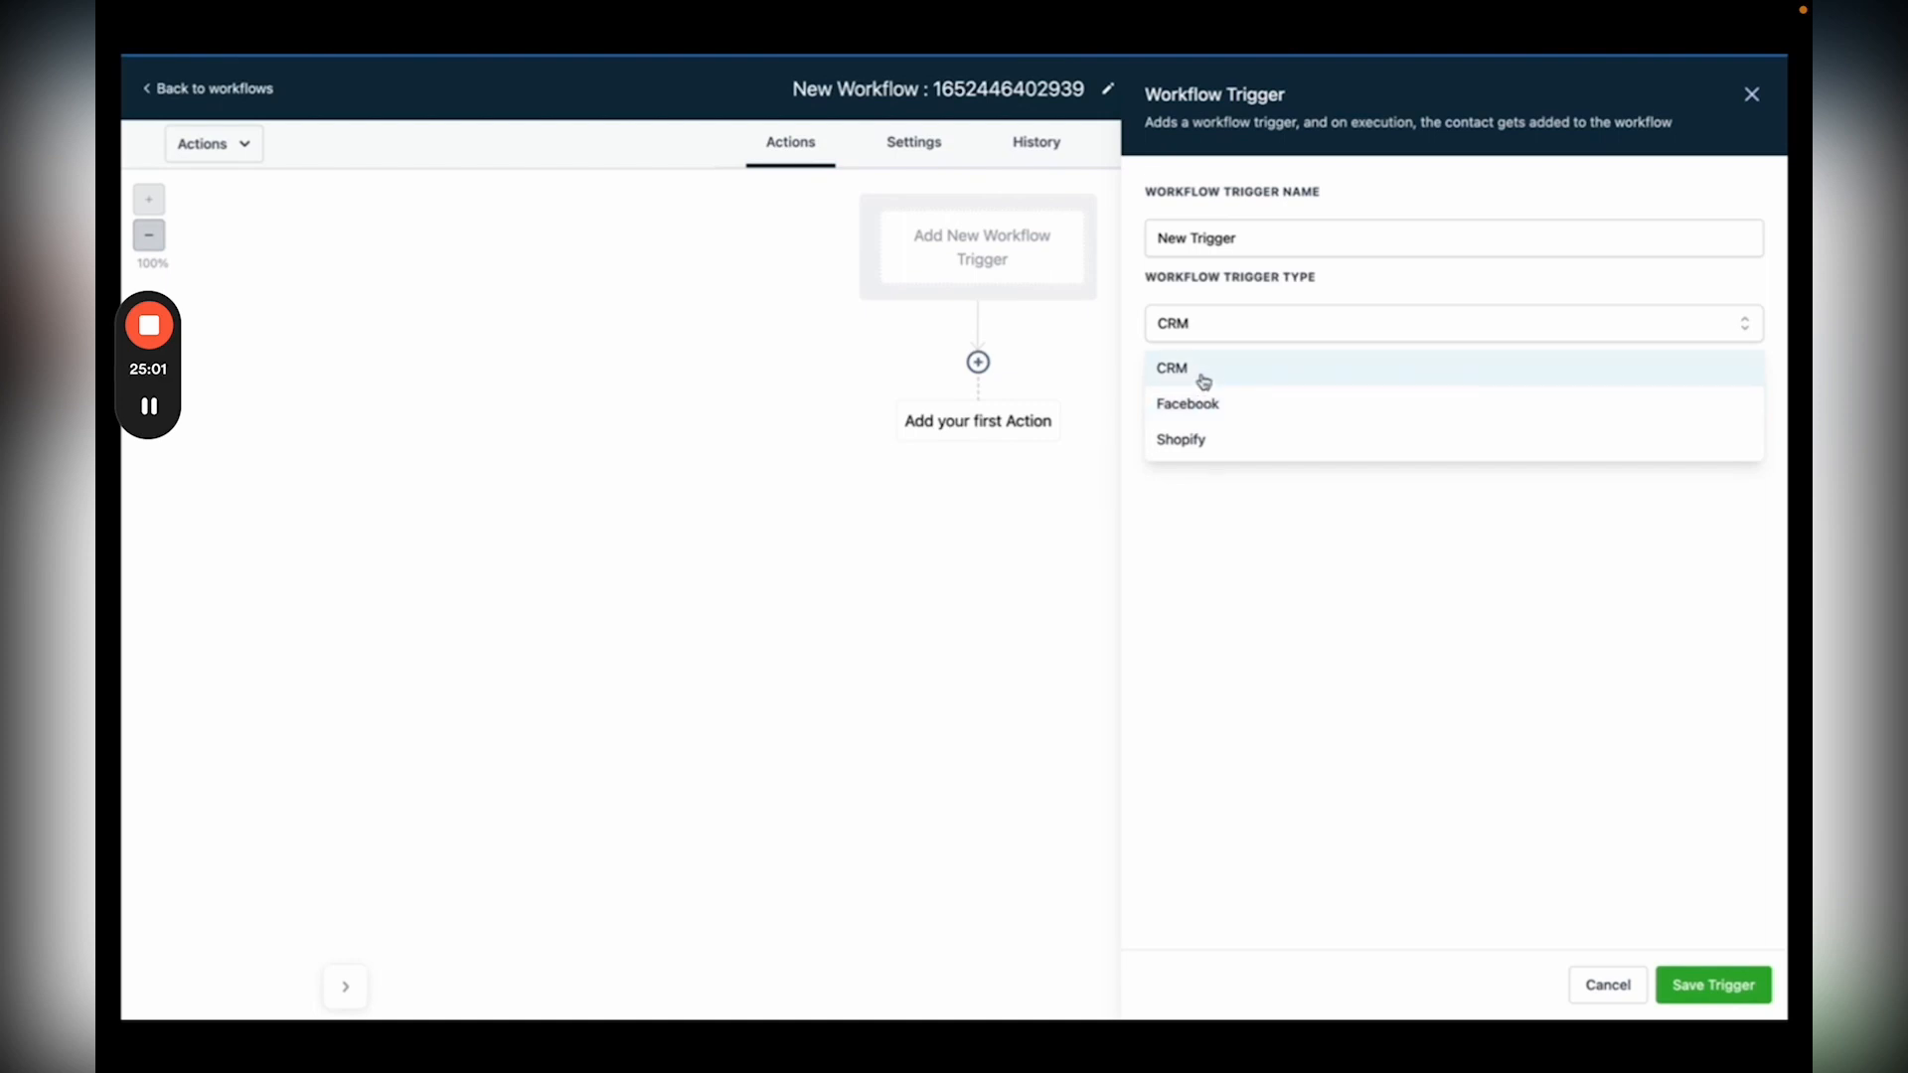
pyautogui.click(1204, 373)
pyautogui.click(1169, 422)
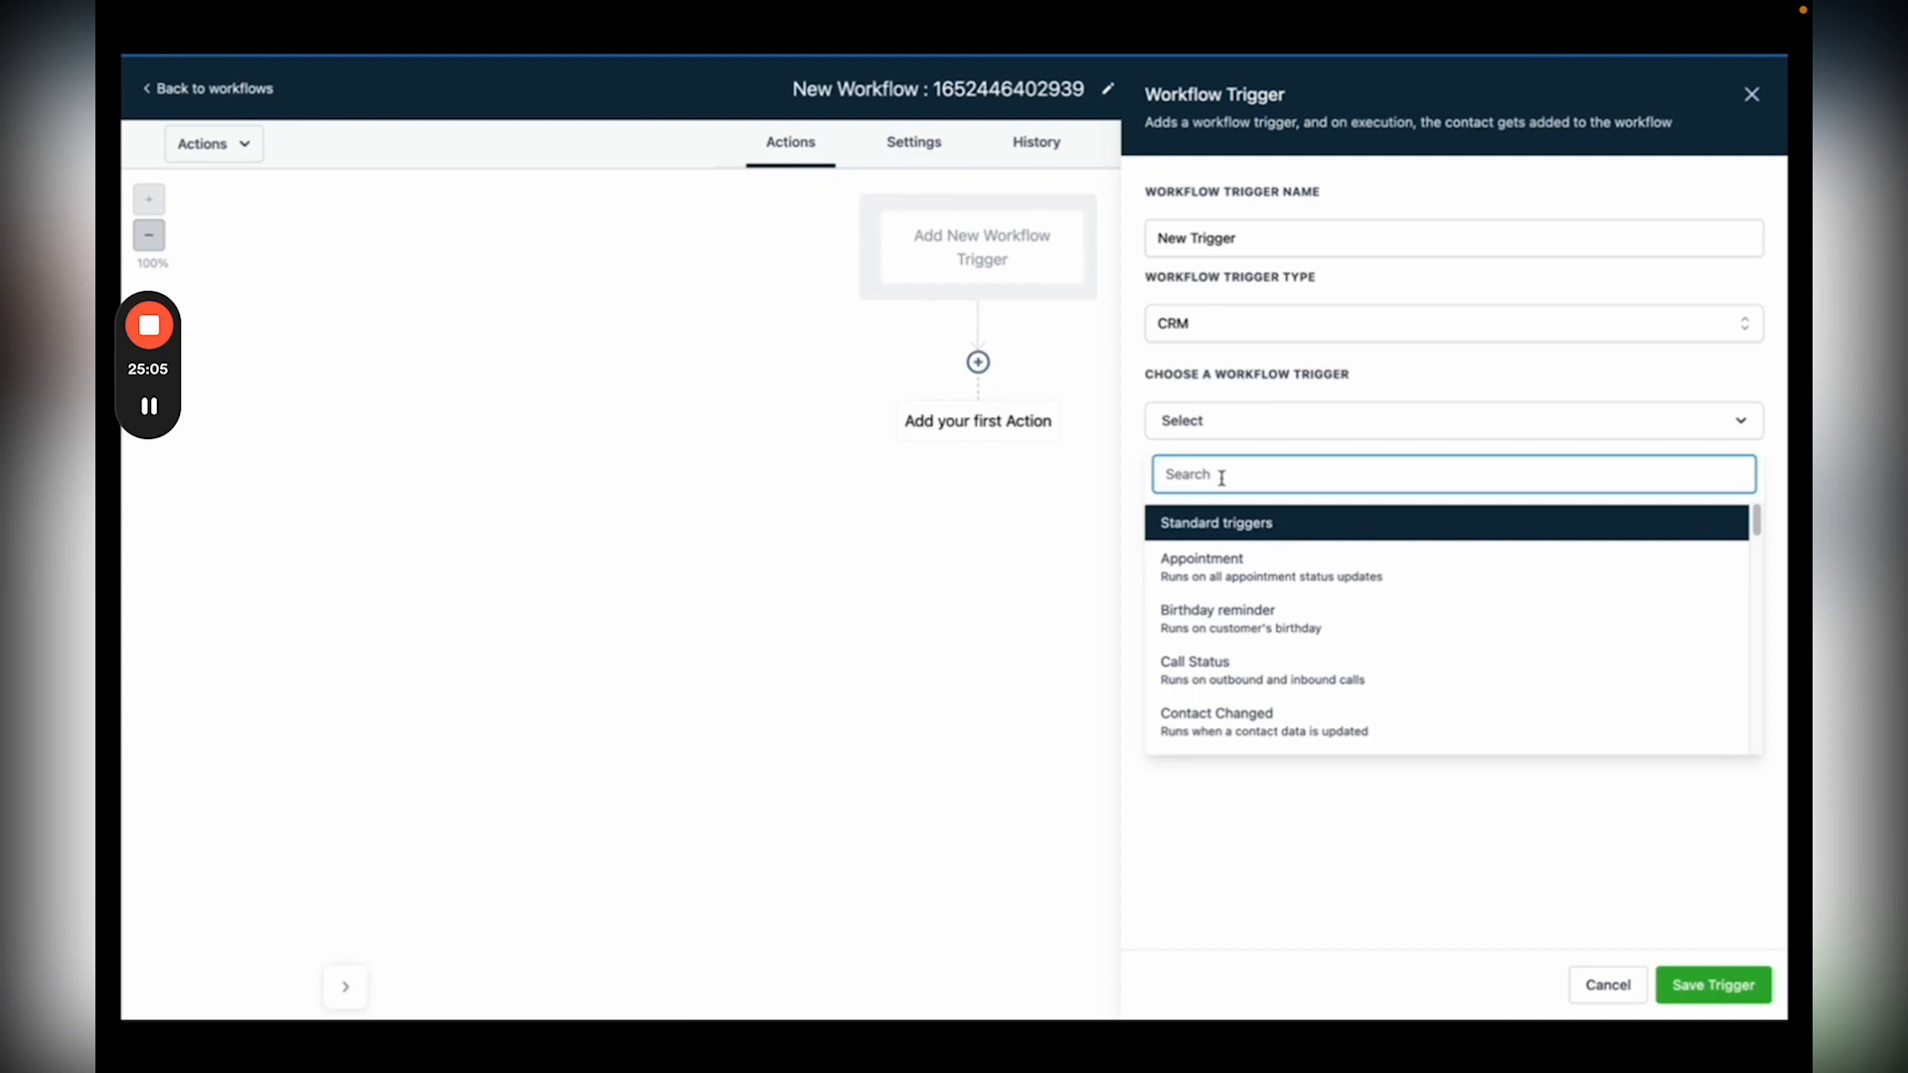
pyautogui.scroll(-1, 1216, 621)
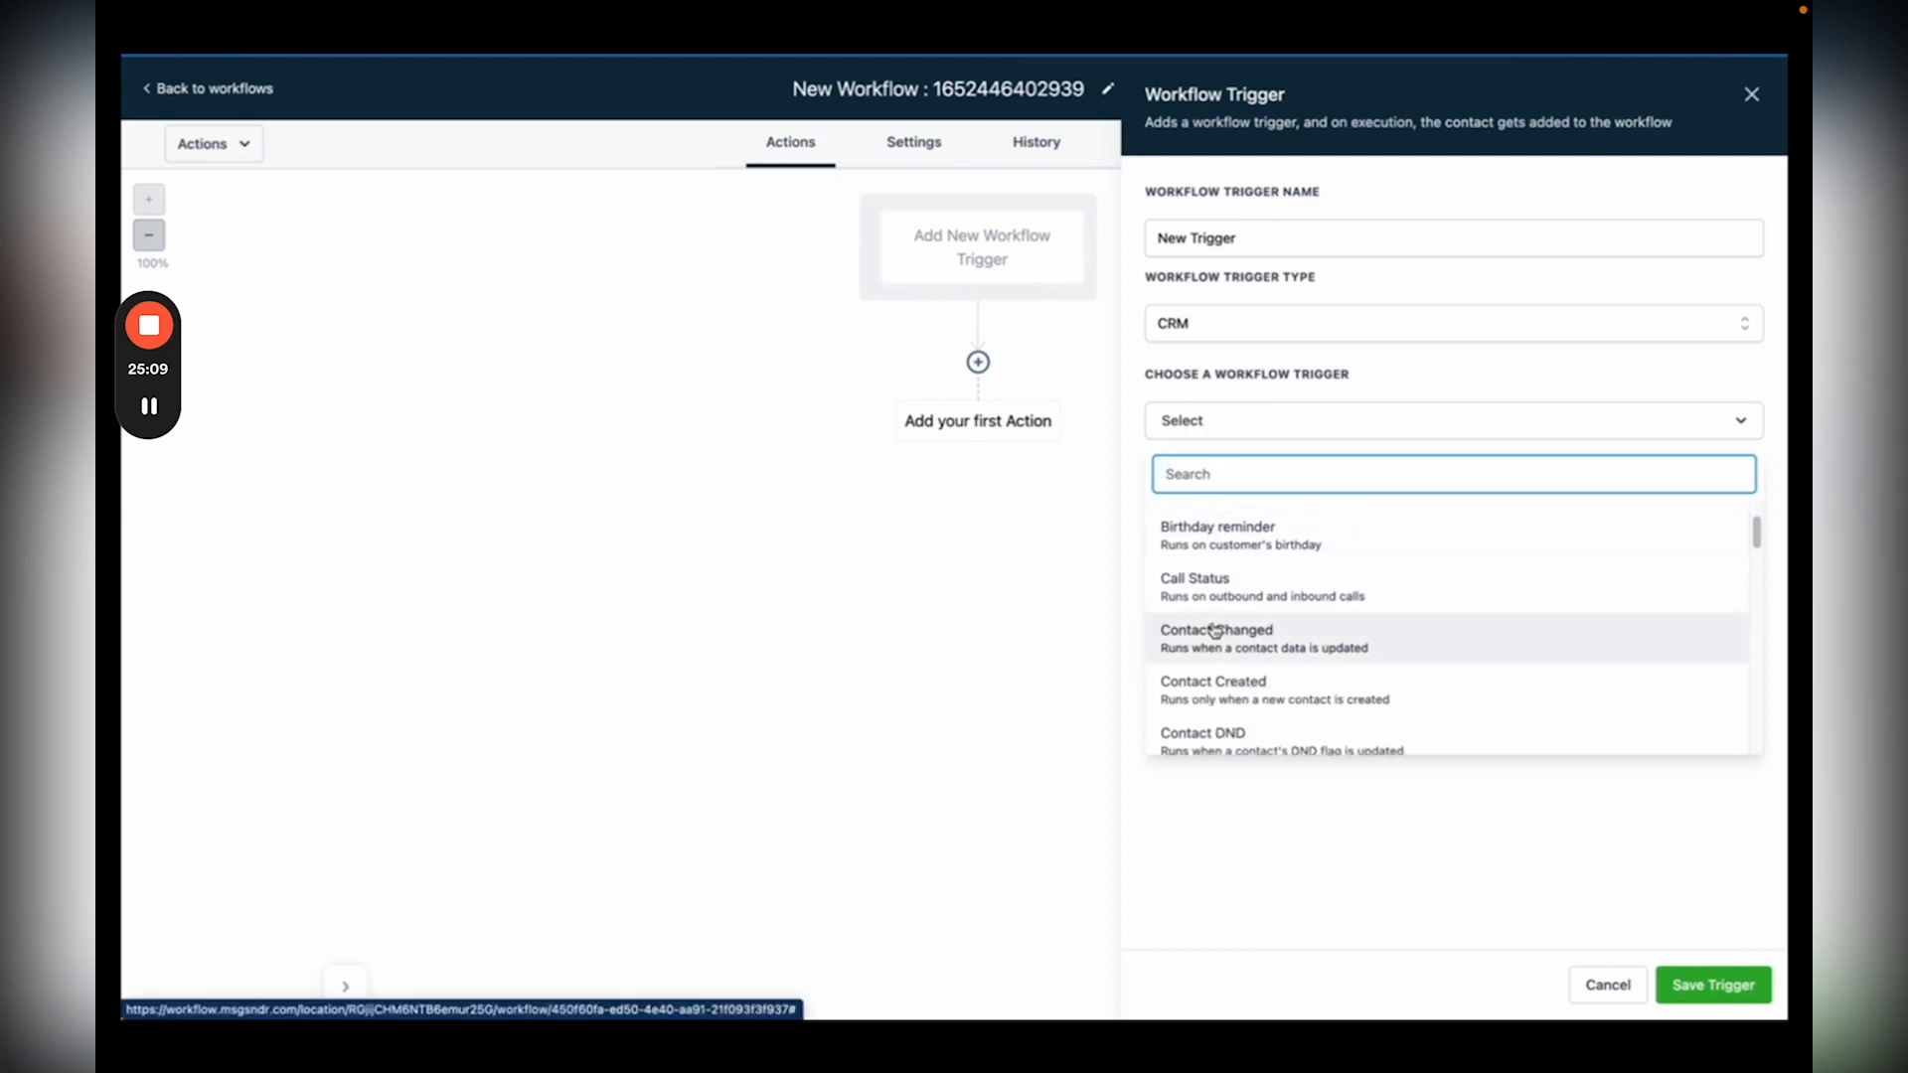
pyautogui.scroll(-12, 1214, 629)
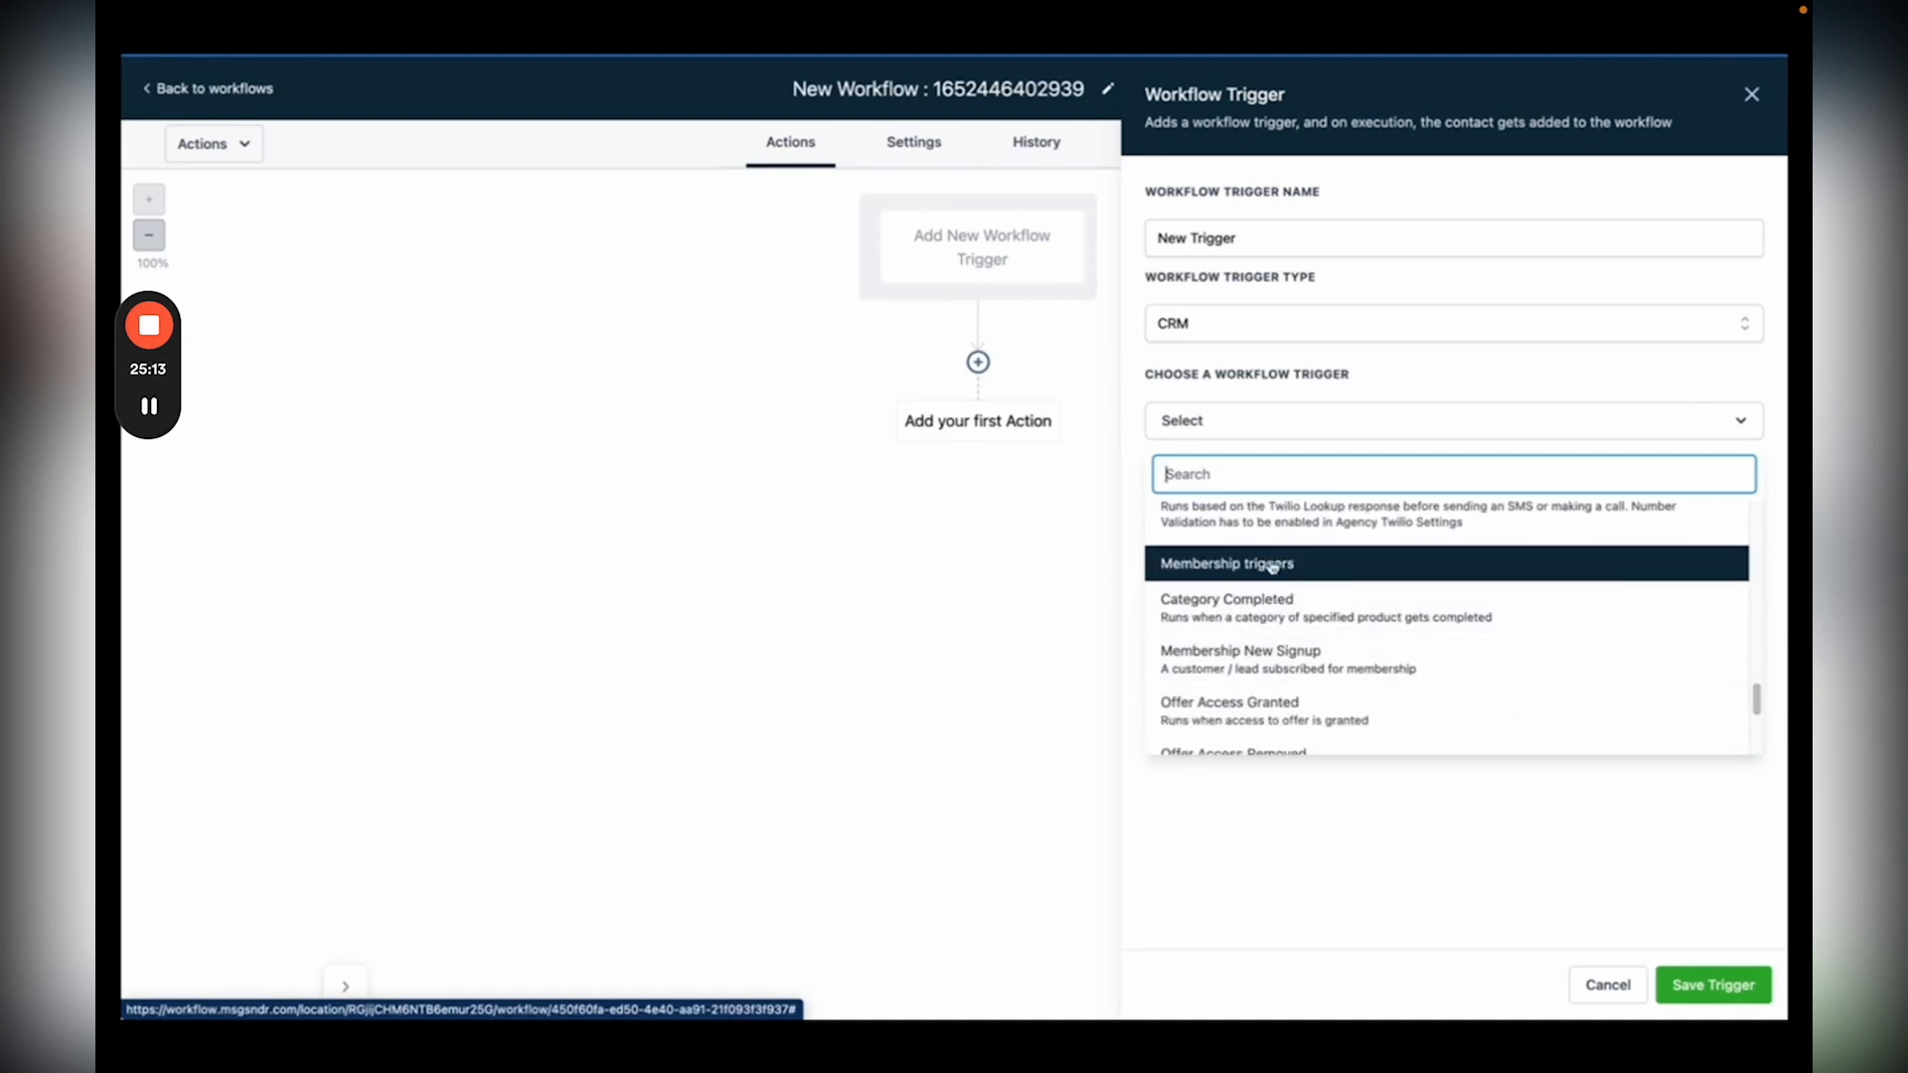
pyautogui.scroll(10, 1273, 567)
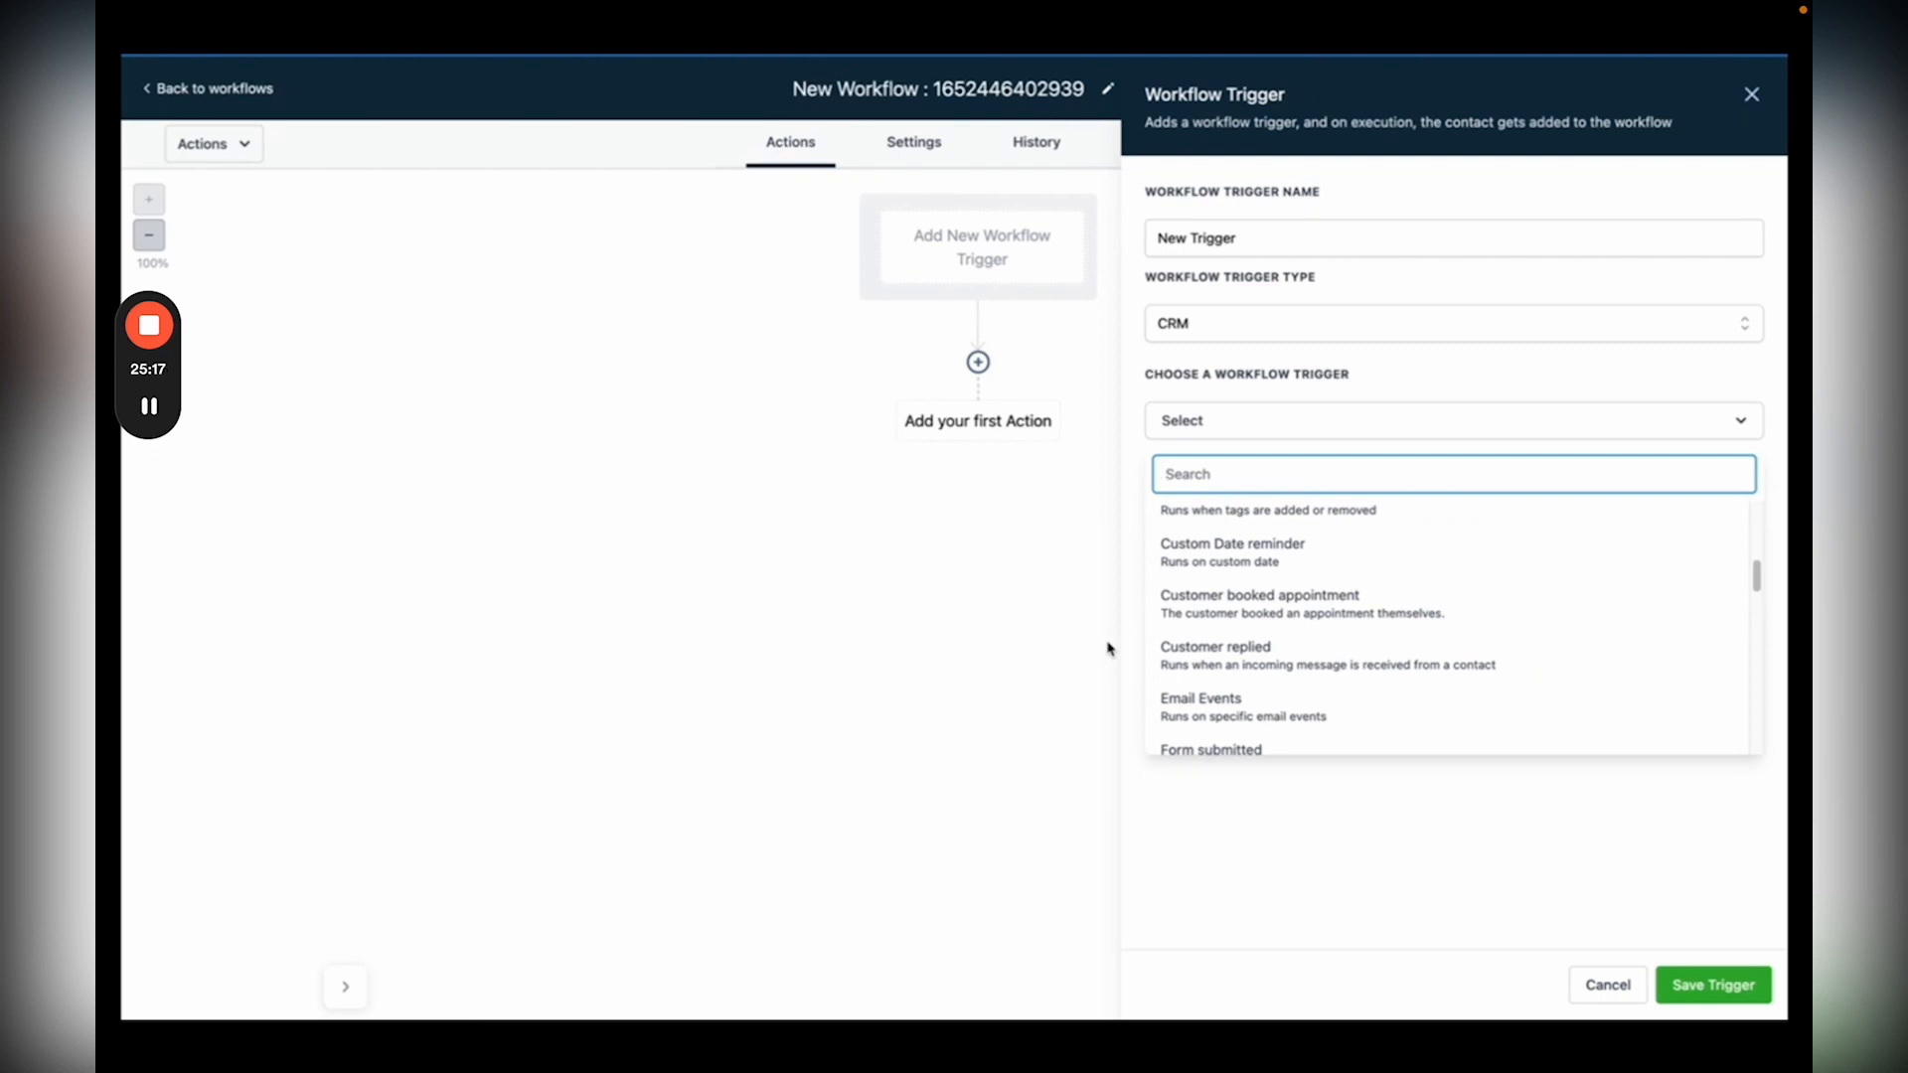
pyautogui.click(1175, 656)
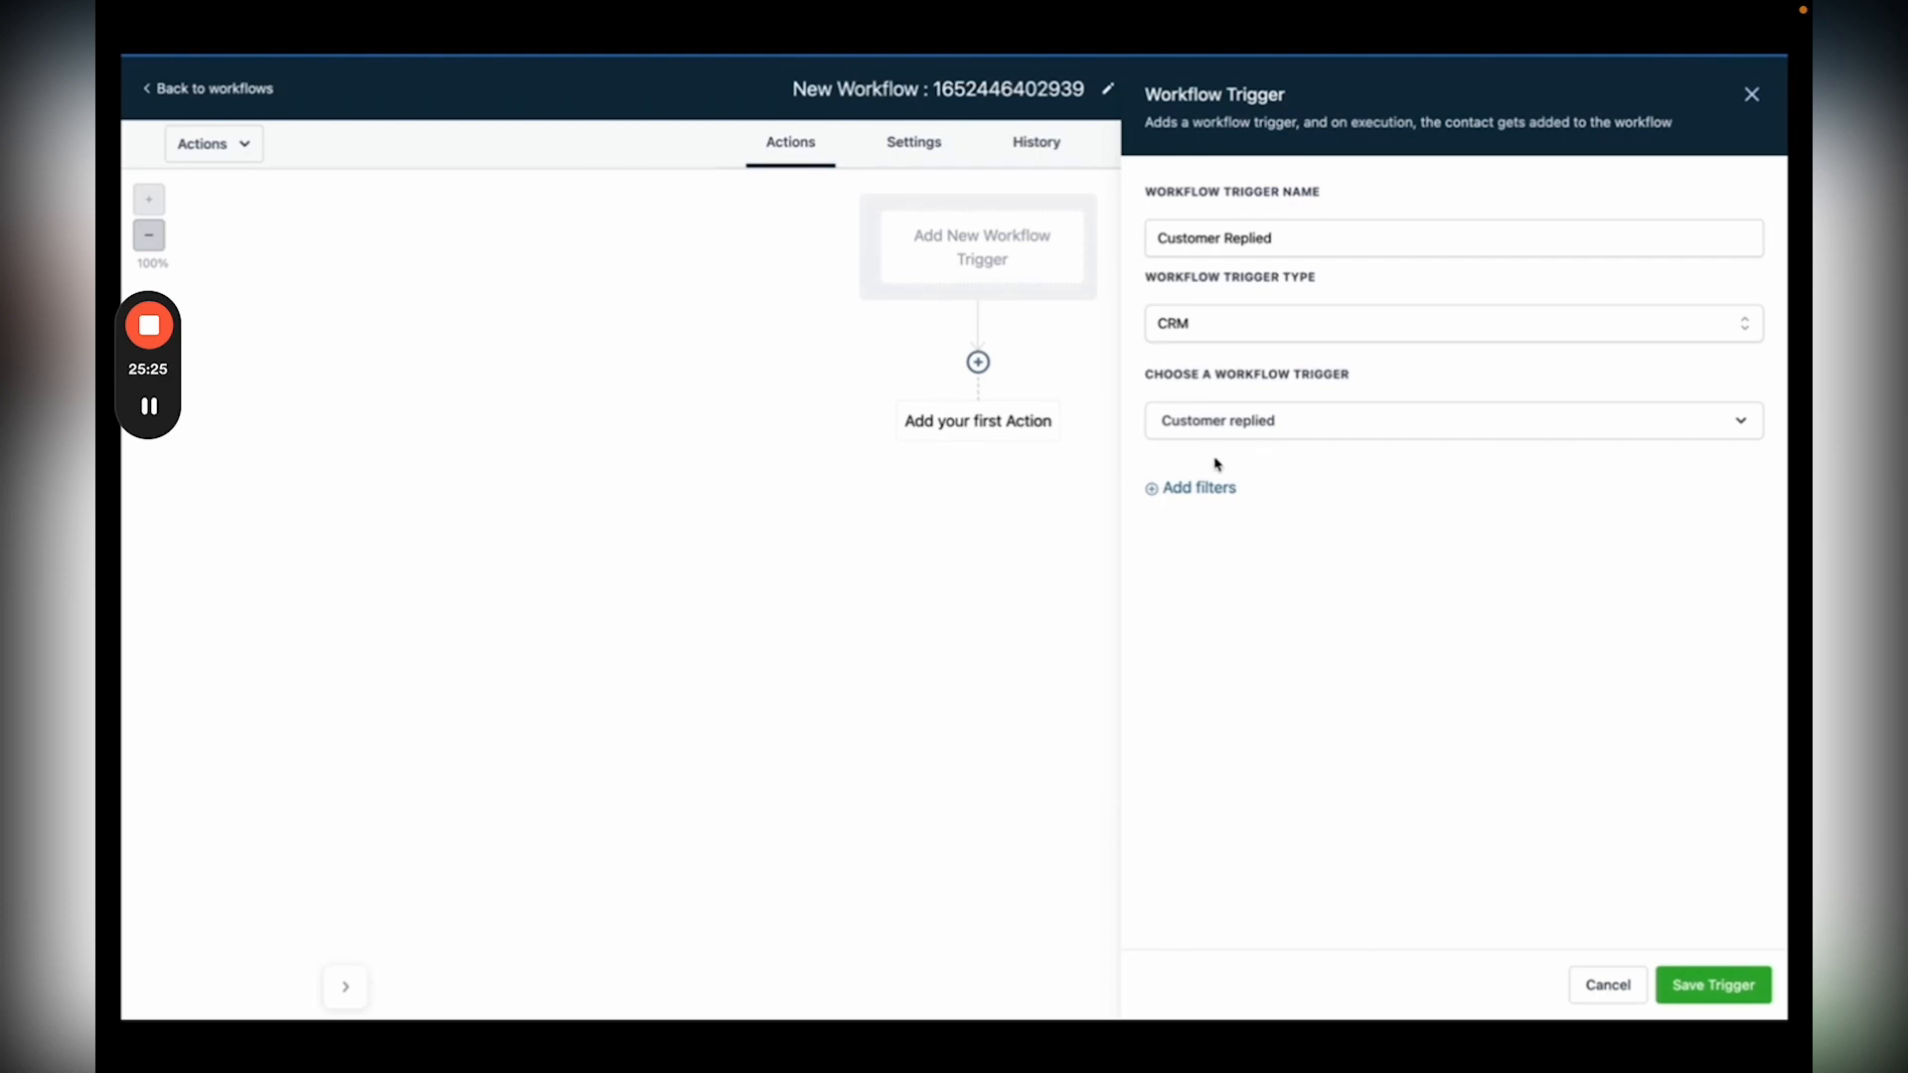
# Step: Add a Reply channel = Chat Widget filter and save the trigger
pyautogui.click(1160, 488)
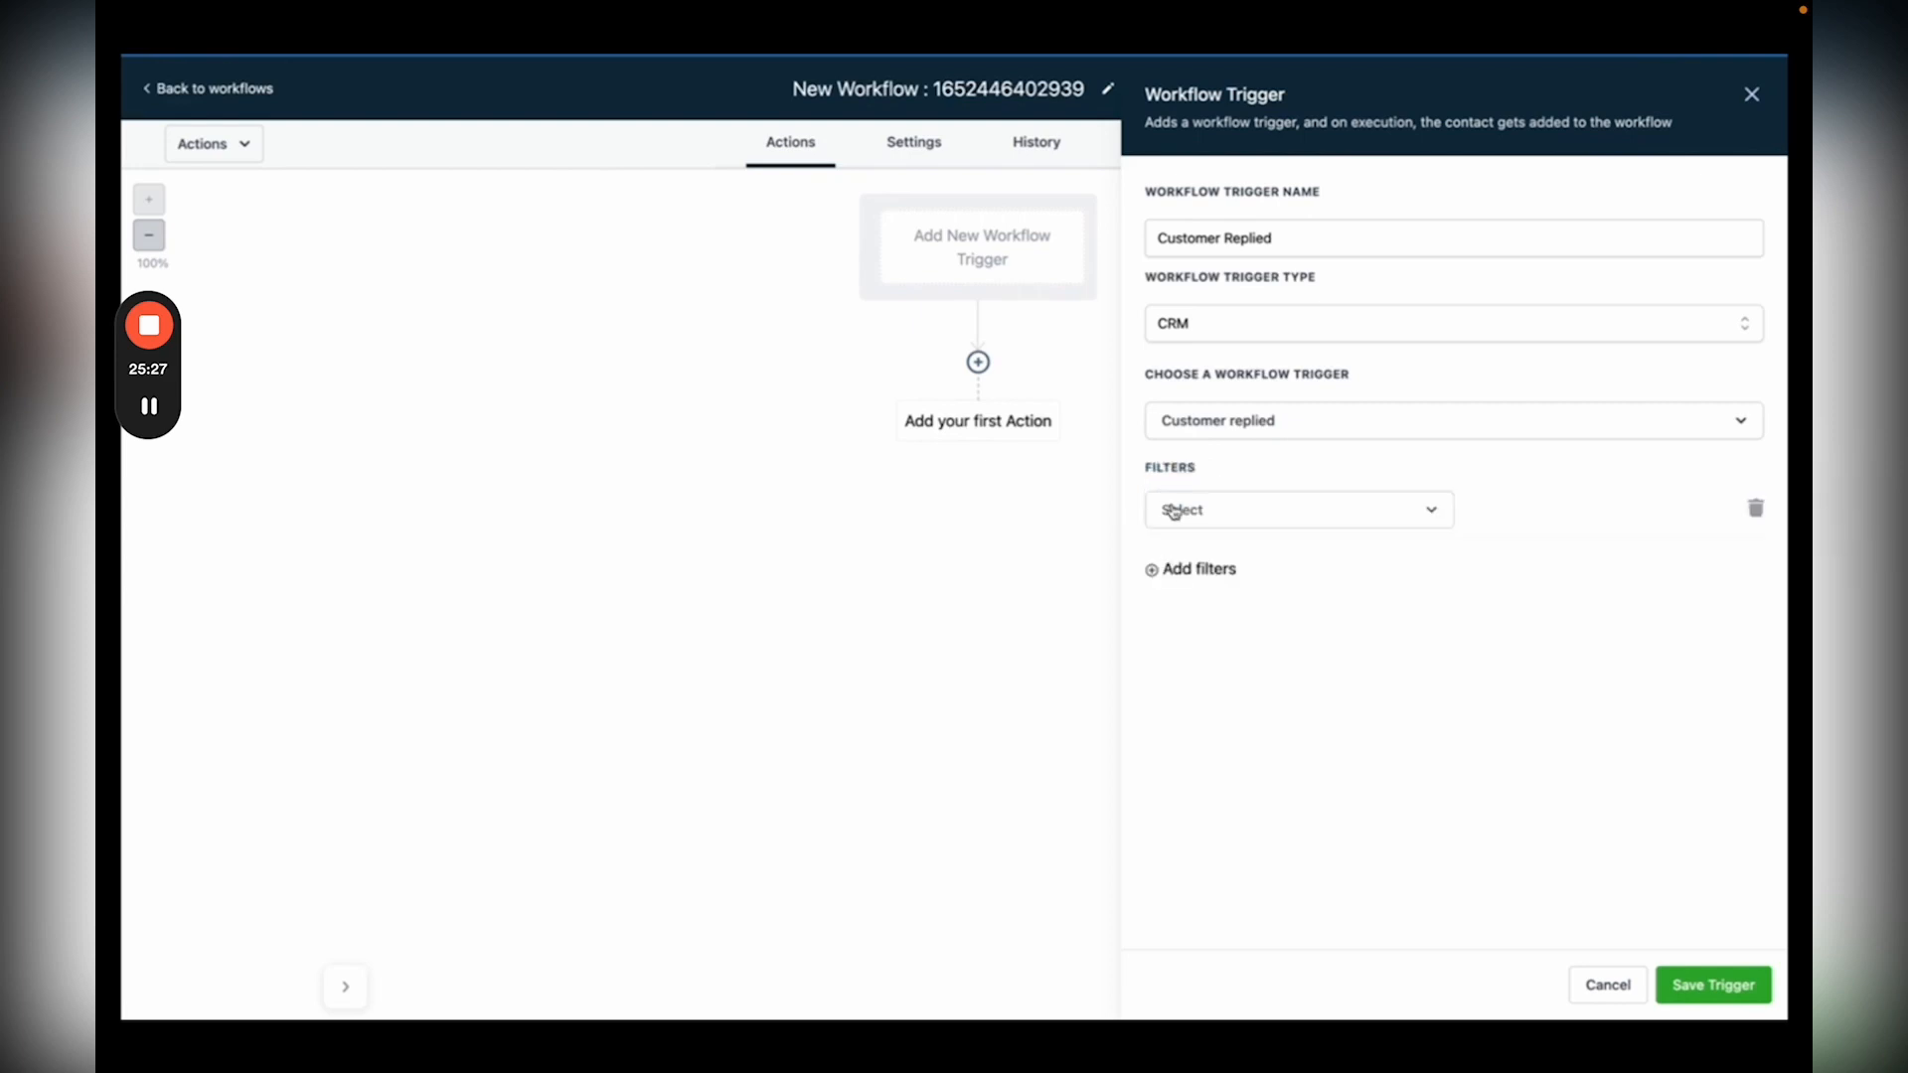
pyautogui.click(1183, 510)
pyautogui.scroll(-3, 1217, 720)
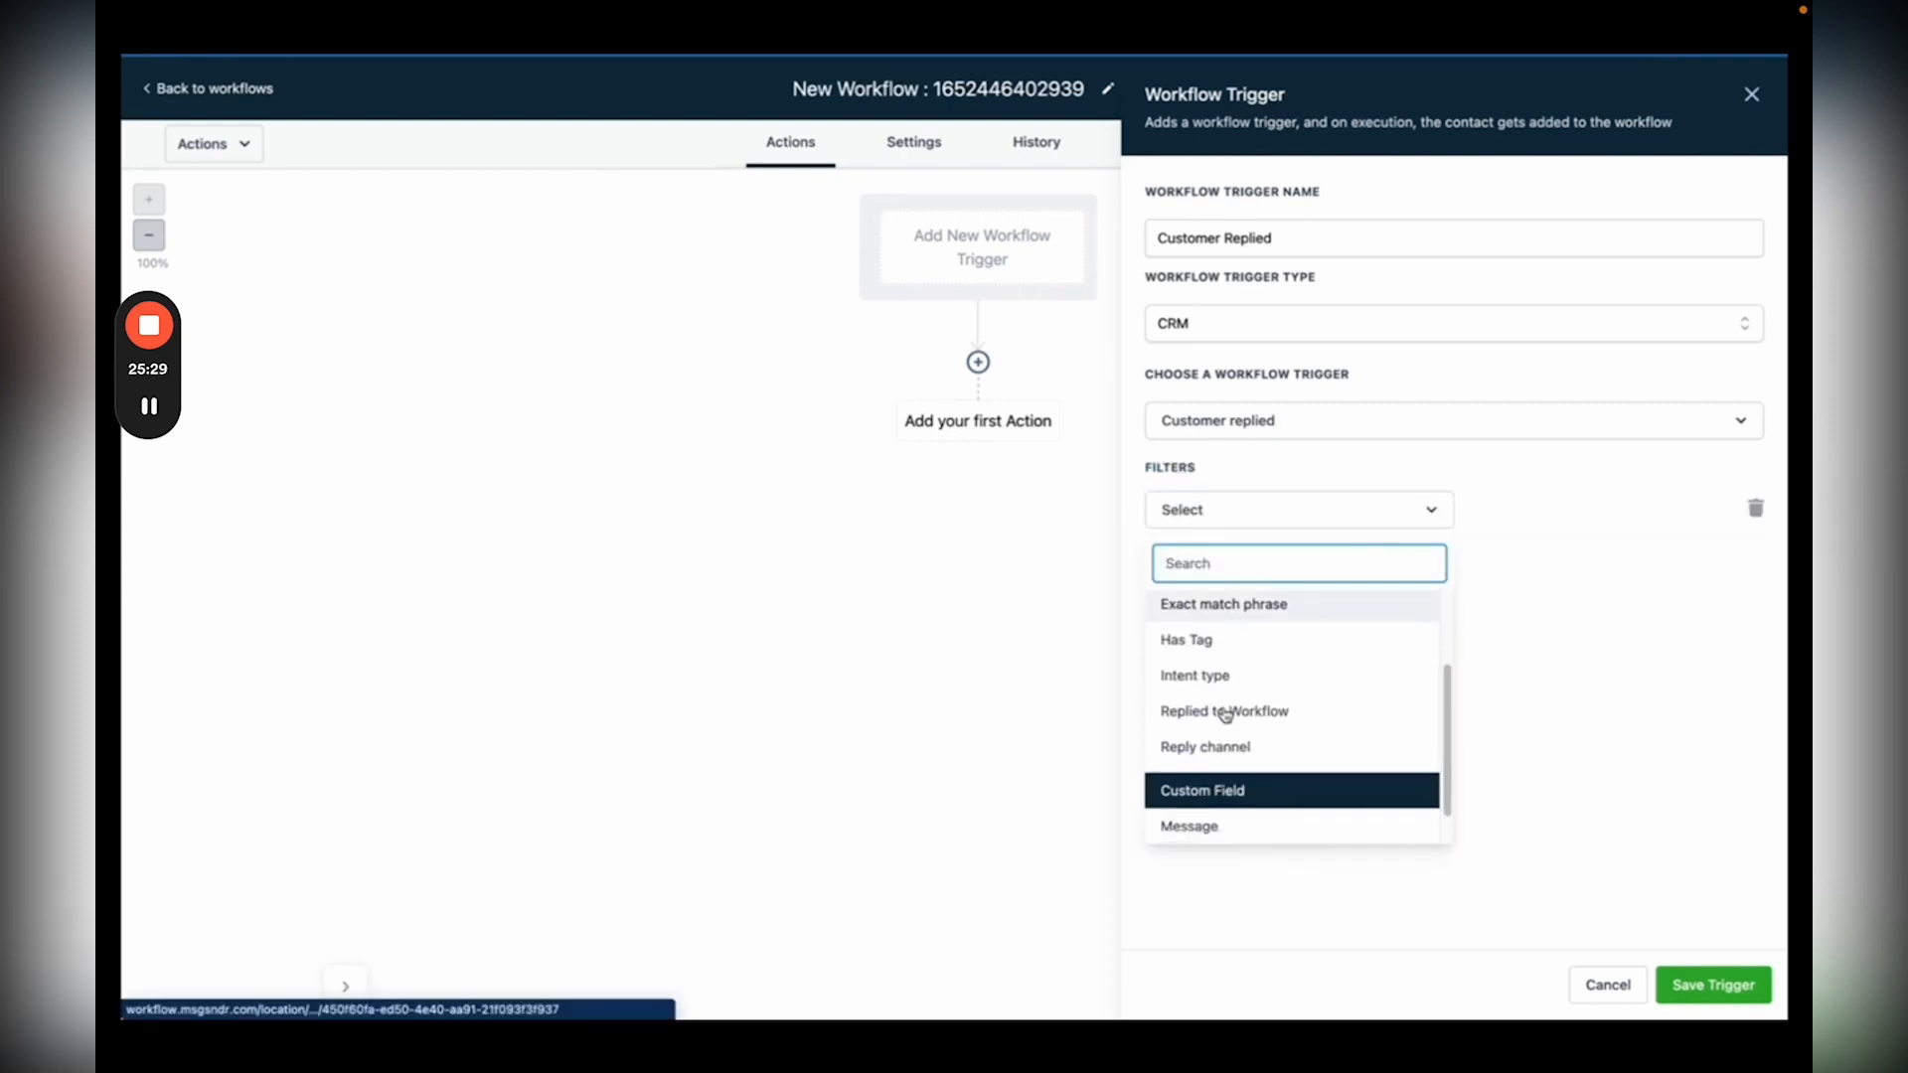
pyautogui.click(1205, 747)
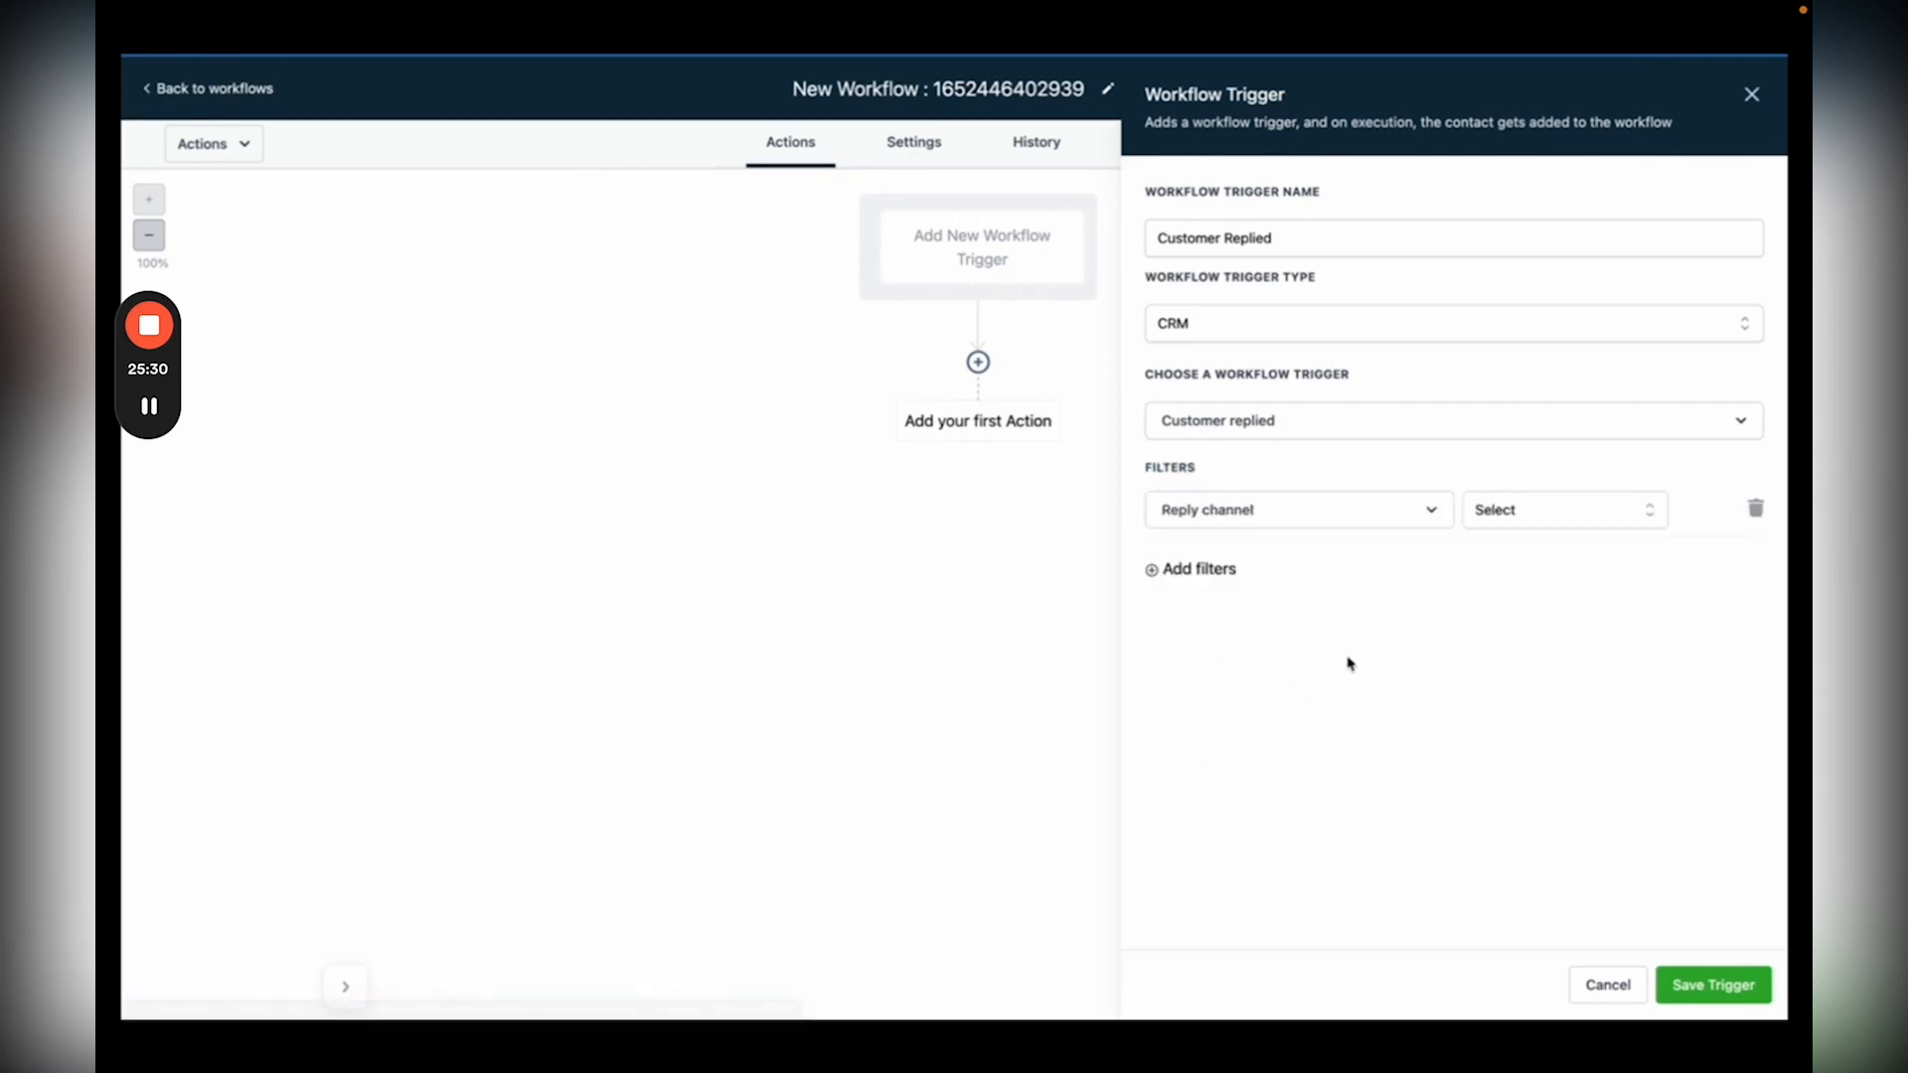
pyautogui.click(1541, 511)
pyautogui.scroll(-1, 1496, 733)
pyautogui.scroll(1, 1496, 733)
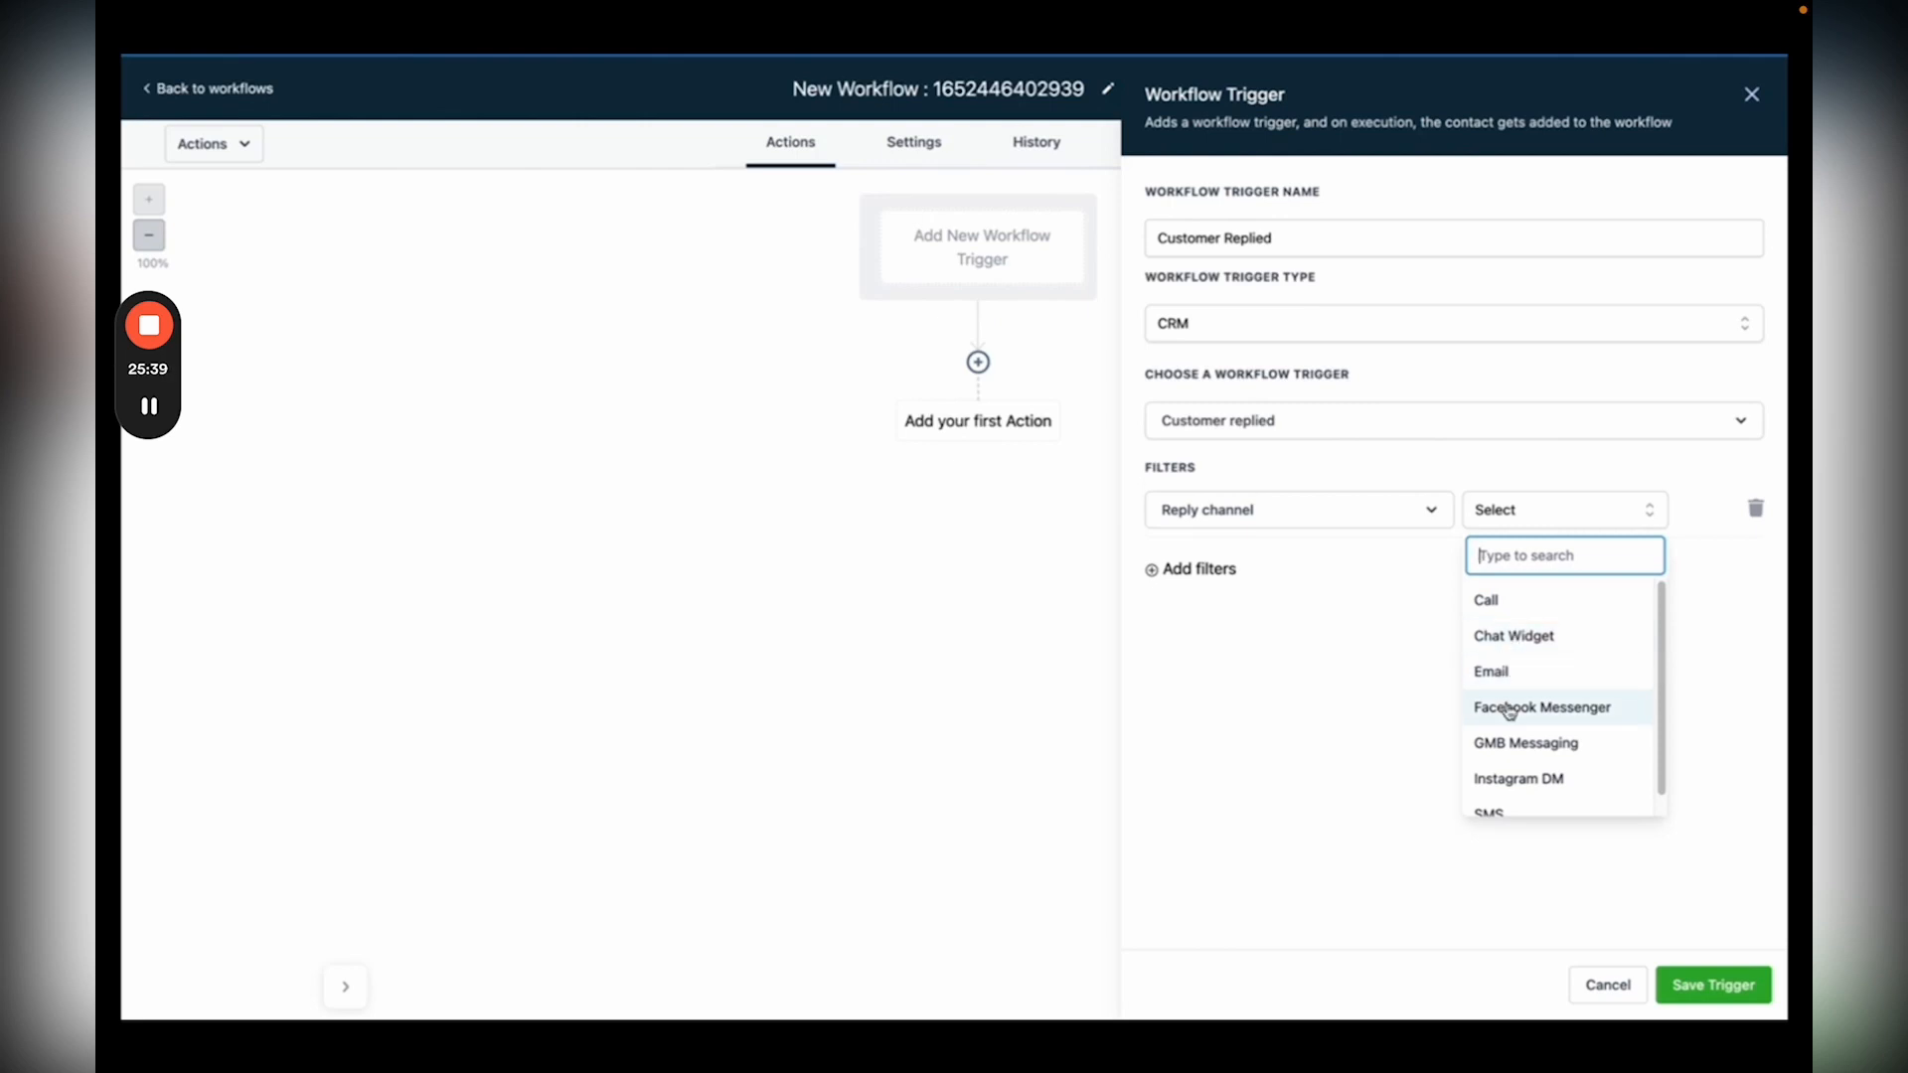
pyautogui.scroll(-1, 1506, 748)
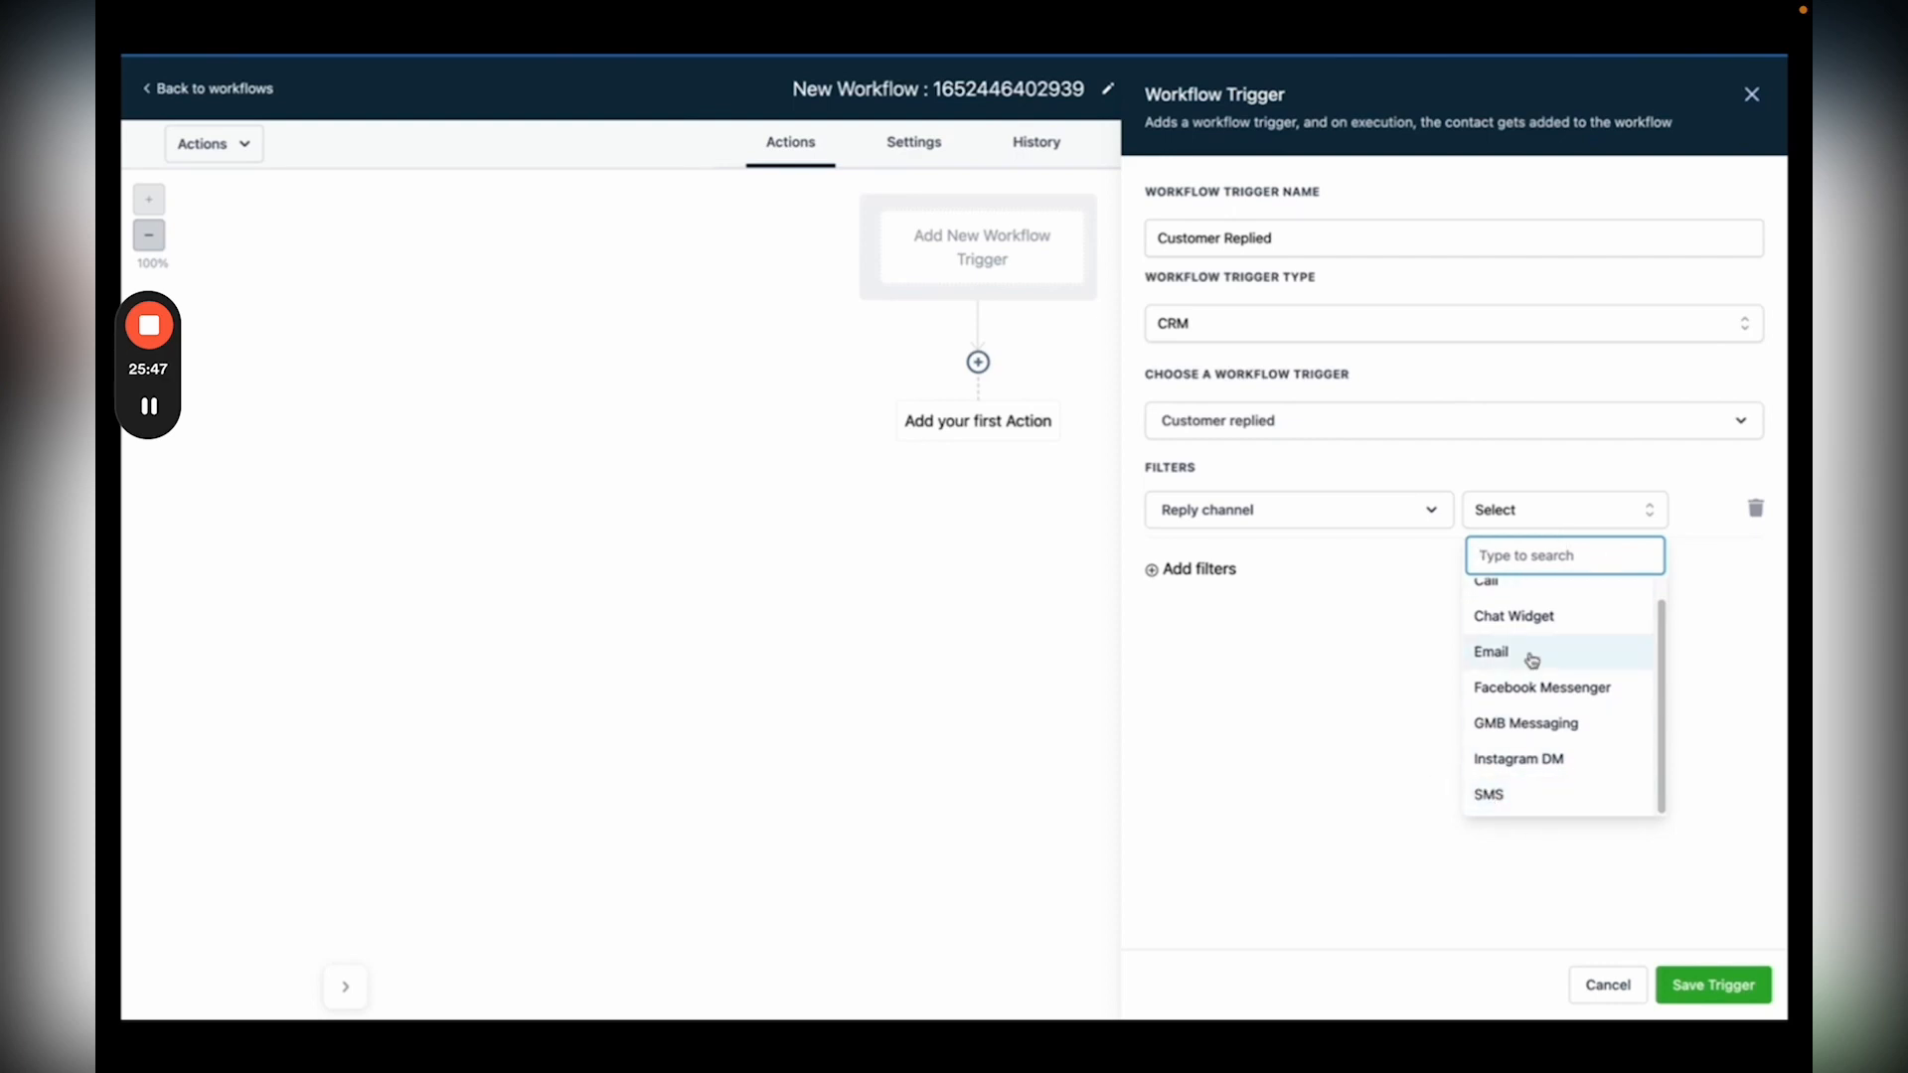
pyautogui.click(1539, 624)
pyautogui.click(1699, 984)
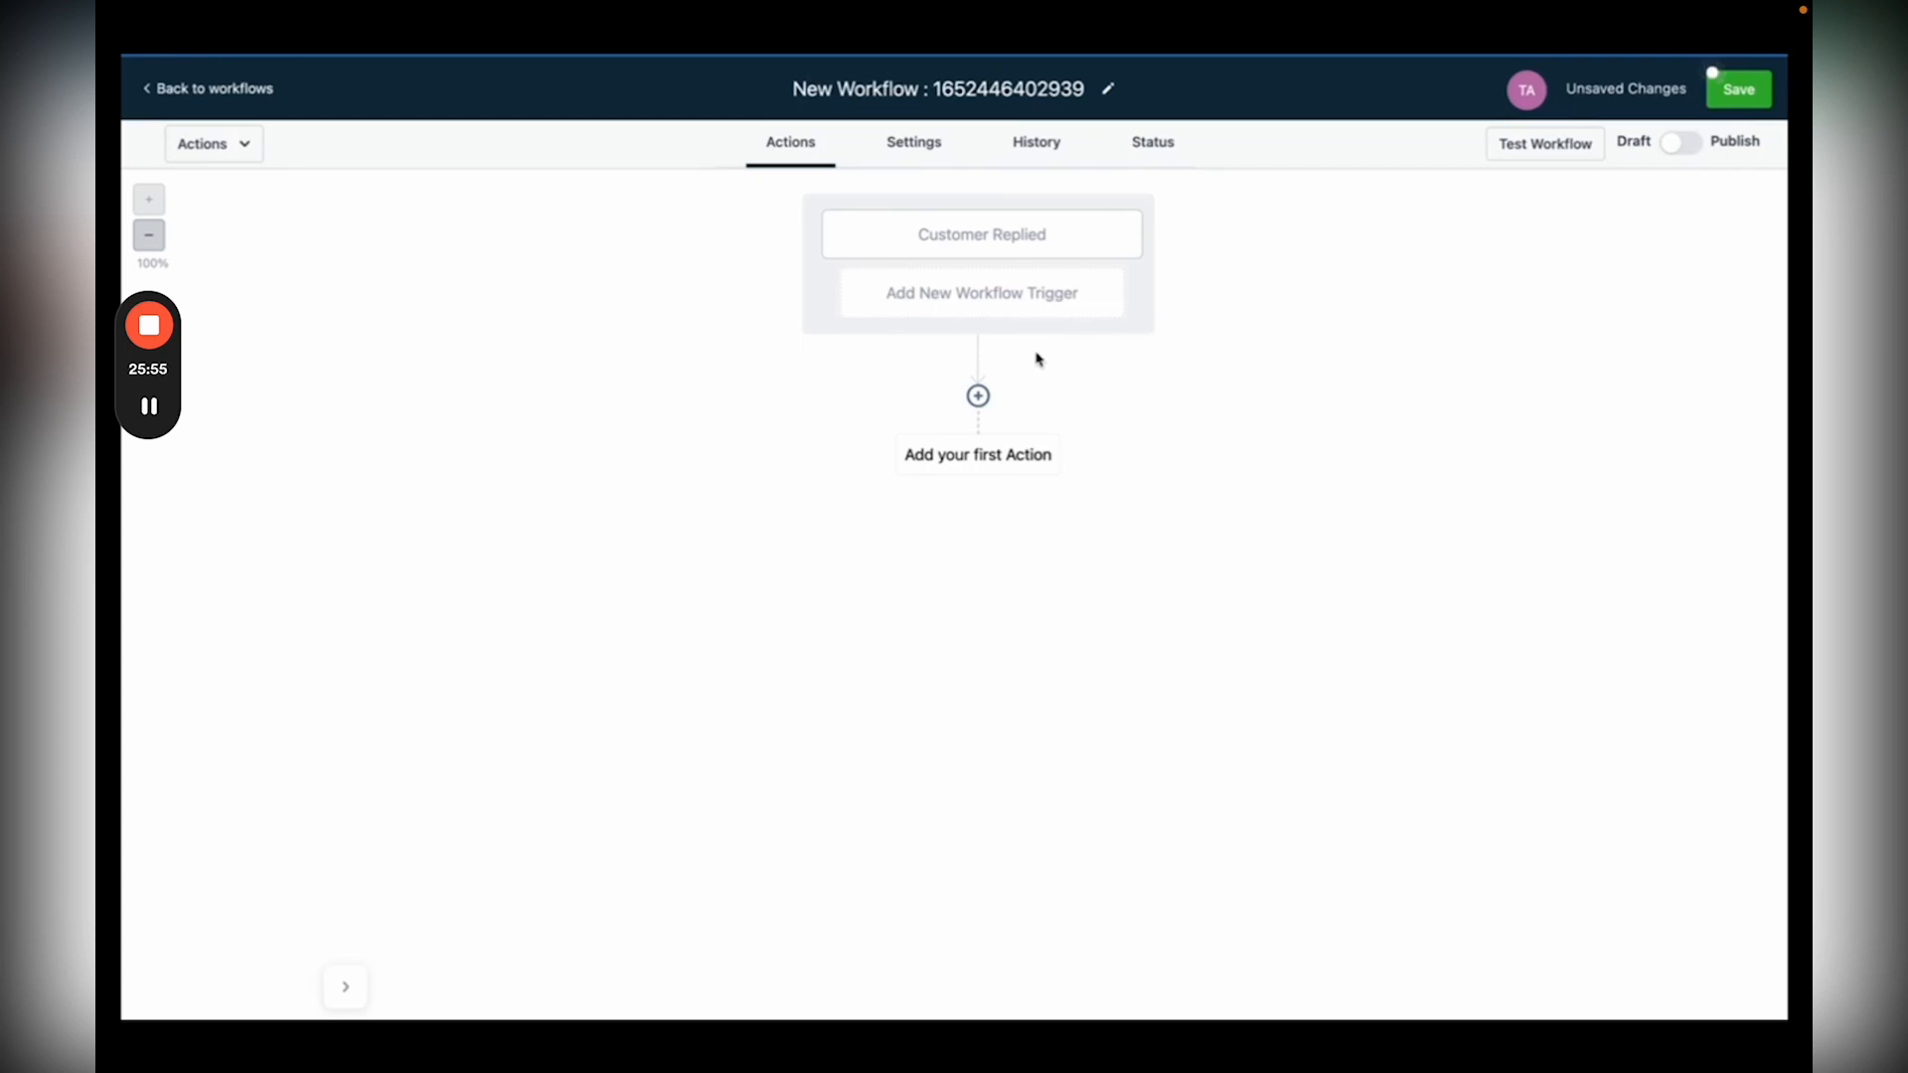
# Step: Add a Send Internal Notification action of type Notification titled 'New Chat Widget Lead!'
pyautogui.click(980, 397)
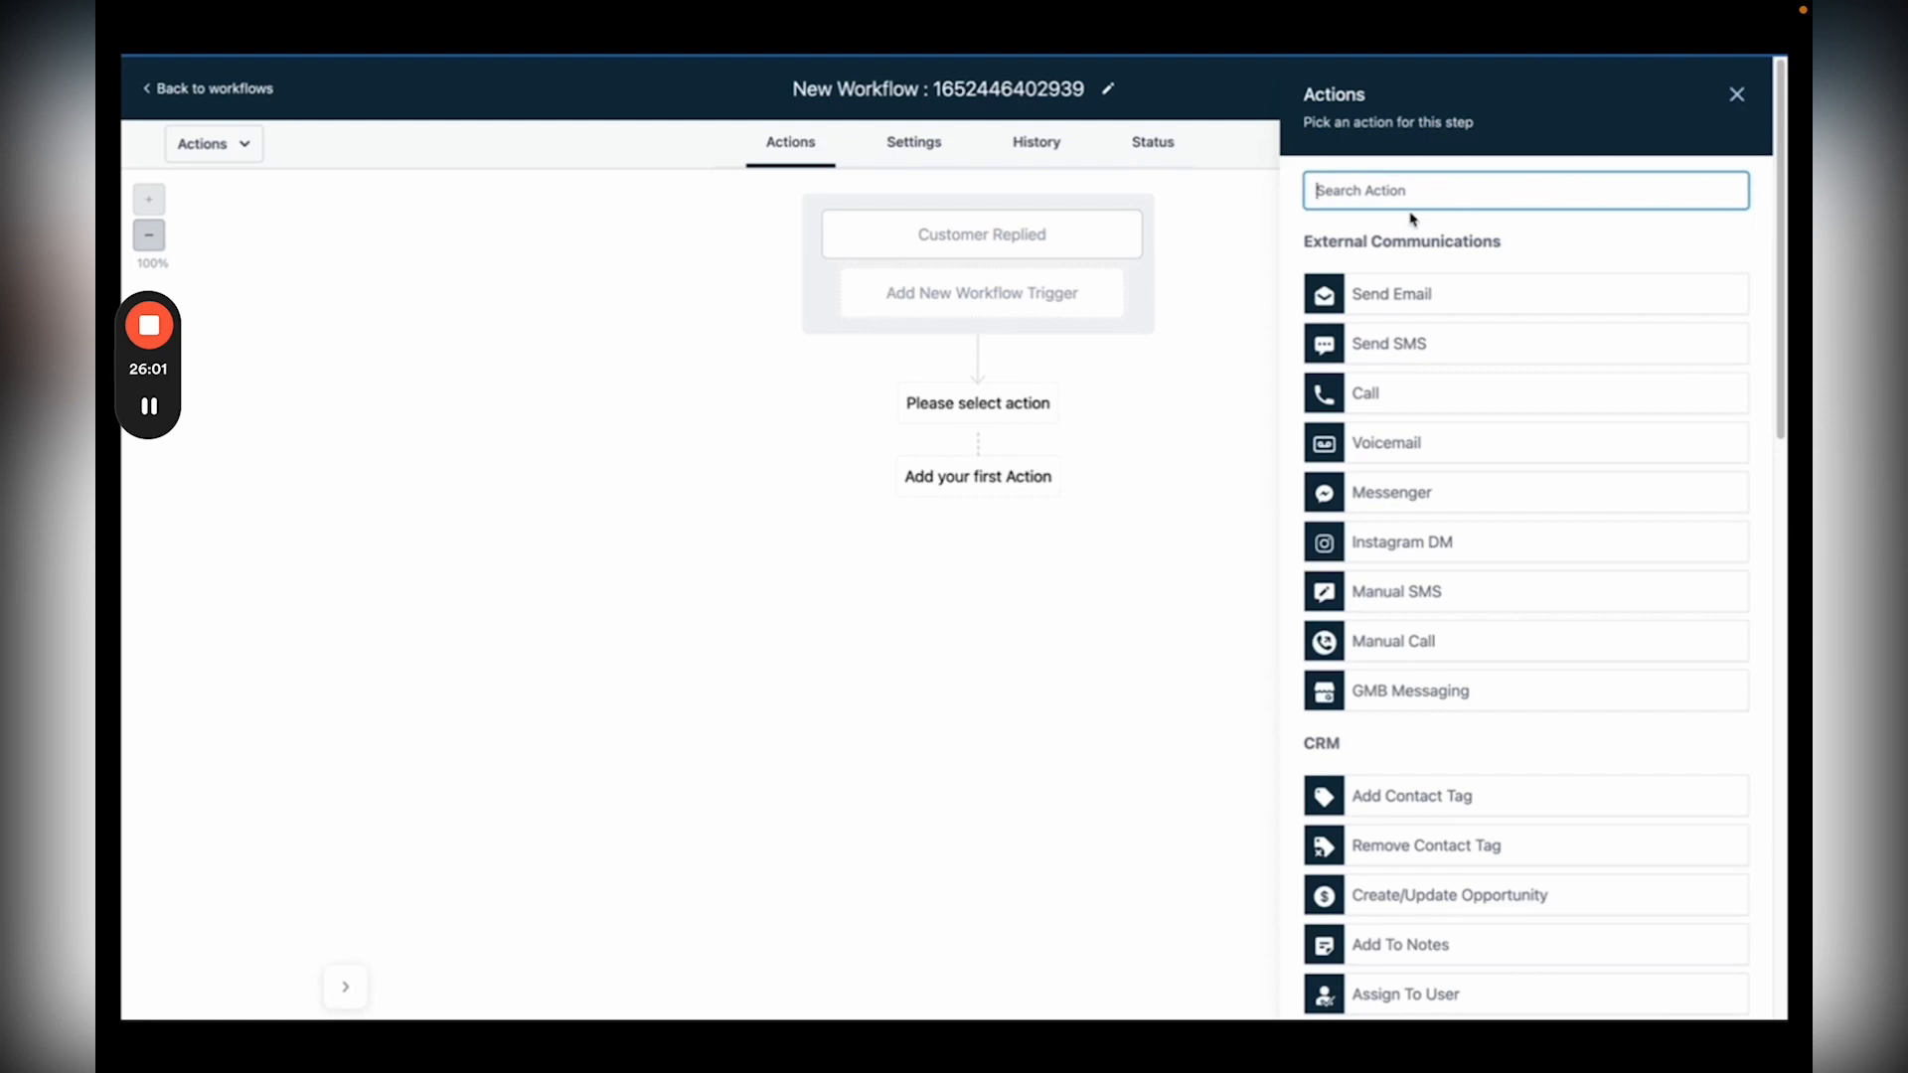
pyautogui.write('intern')
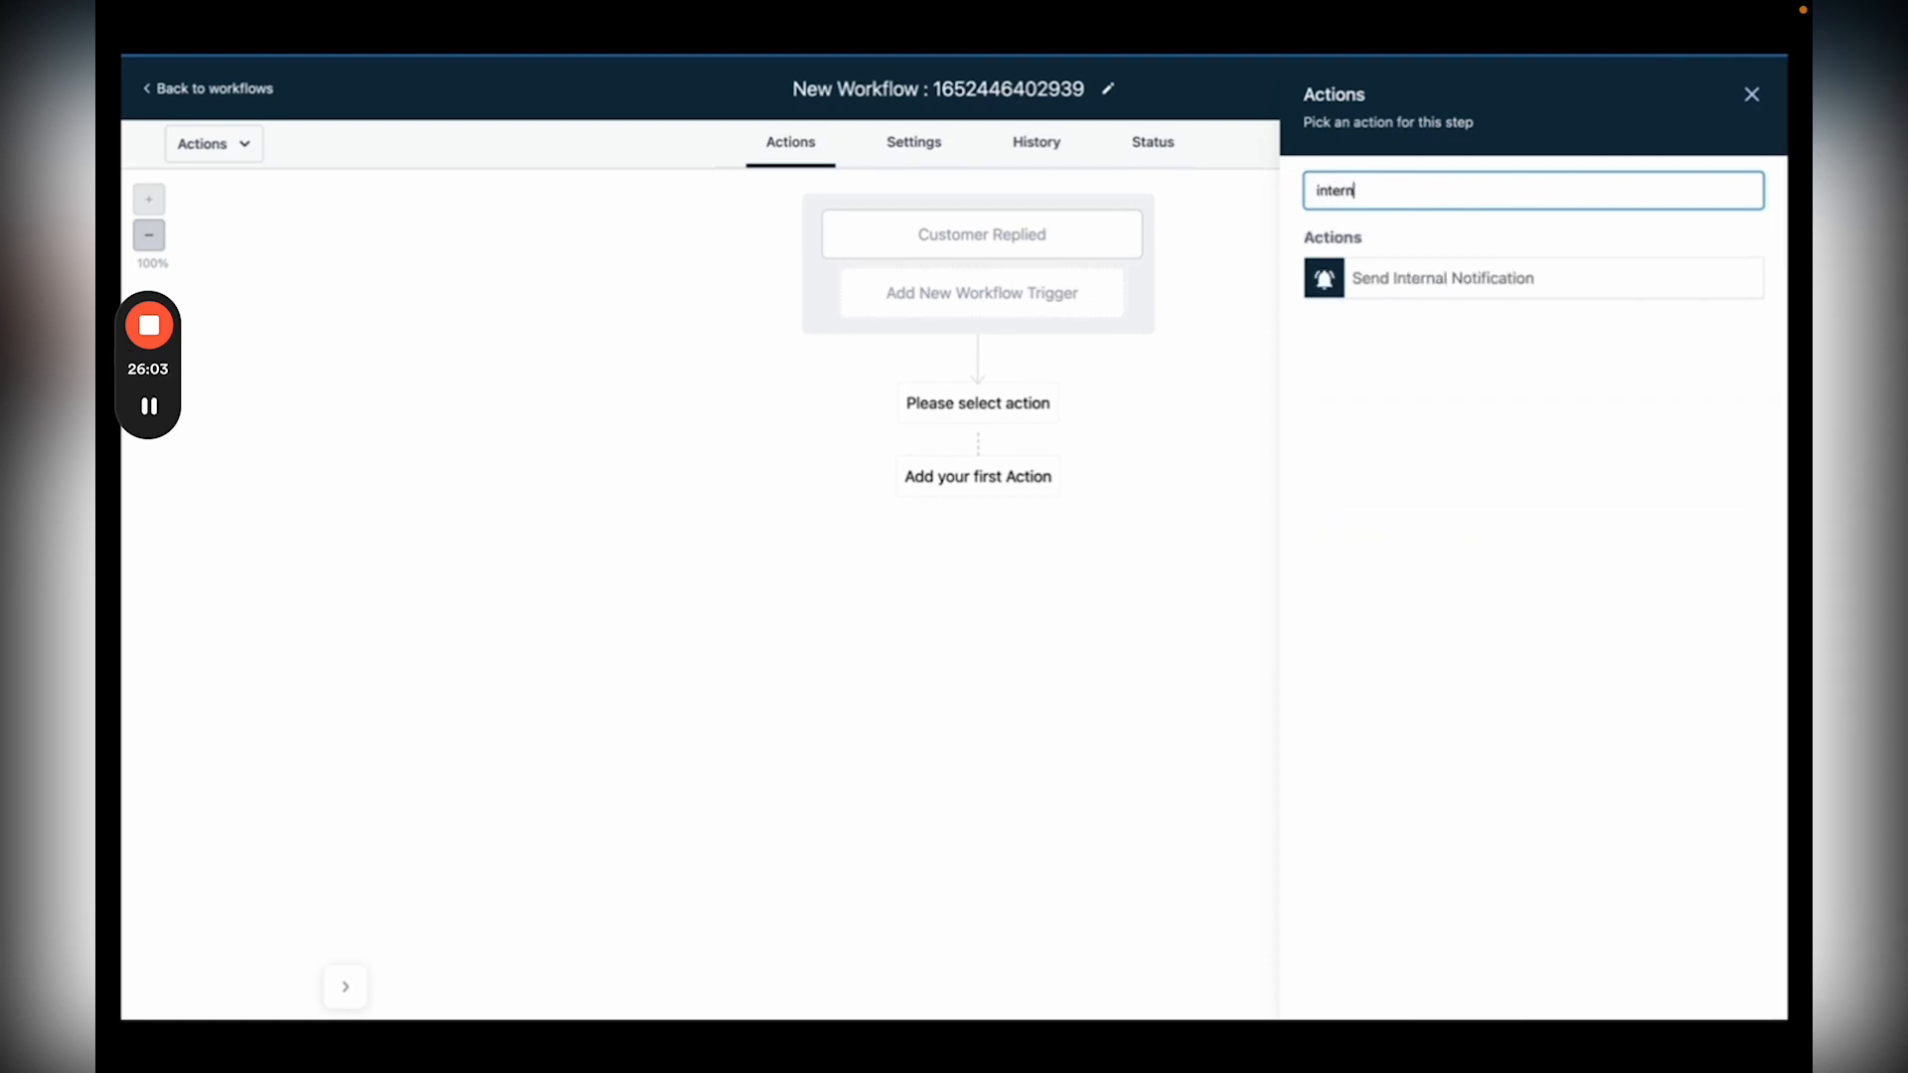
pyautogui.click(1431, 278)
pyautogui.click(1388, 314)
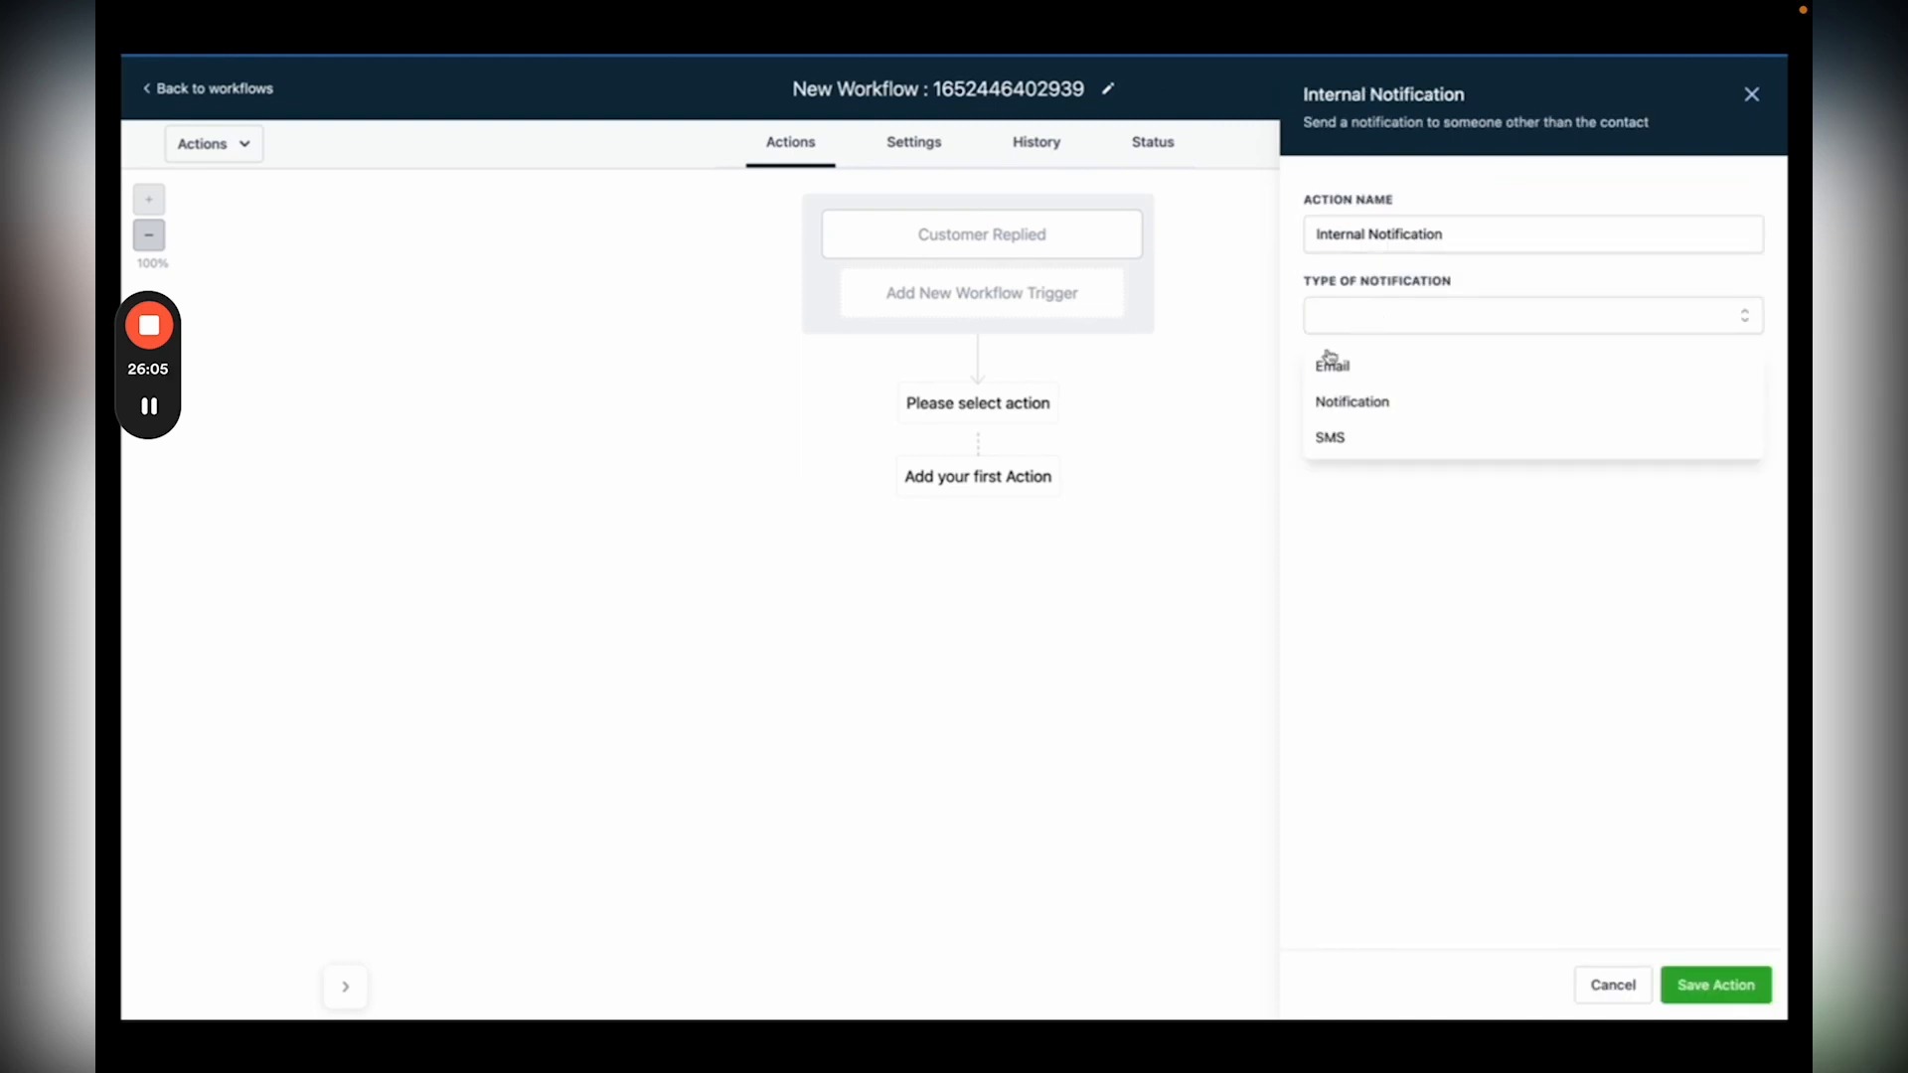
pyautogui.click(1328, 404)
pyautogui.click(1351, 399)
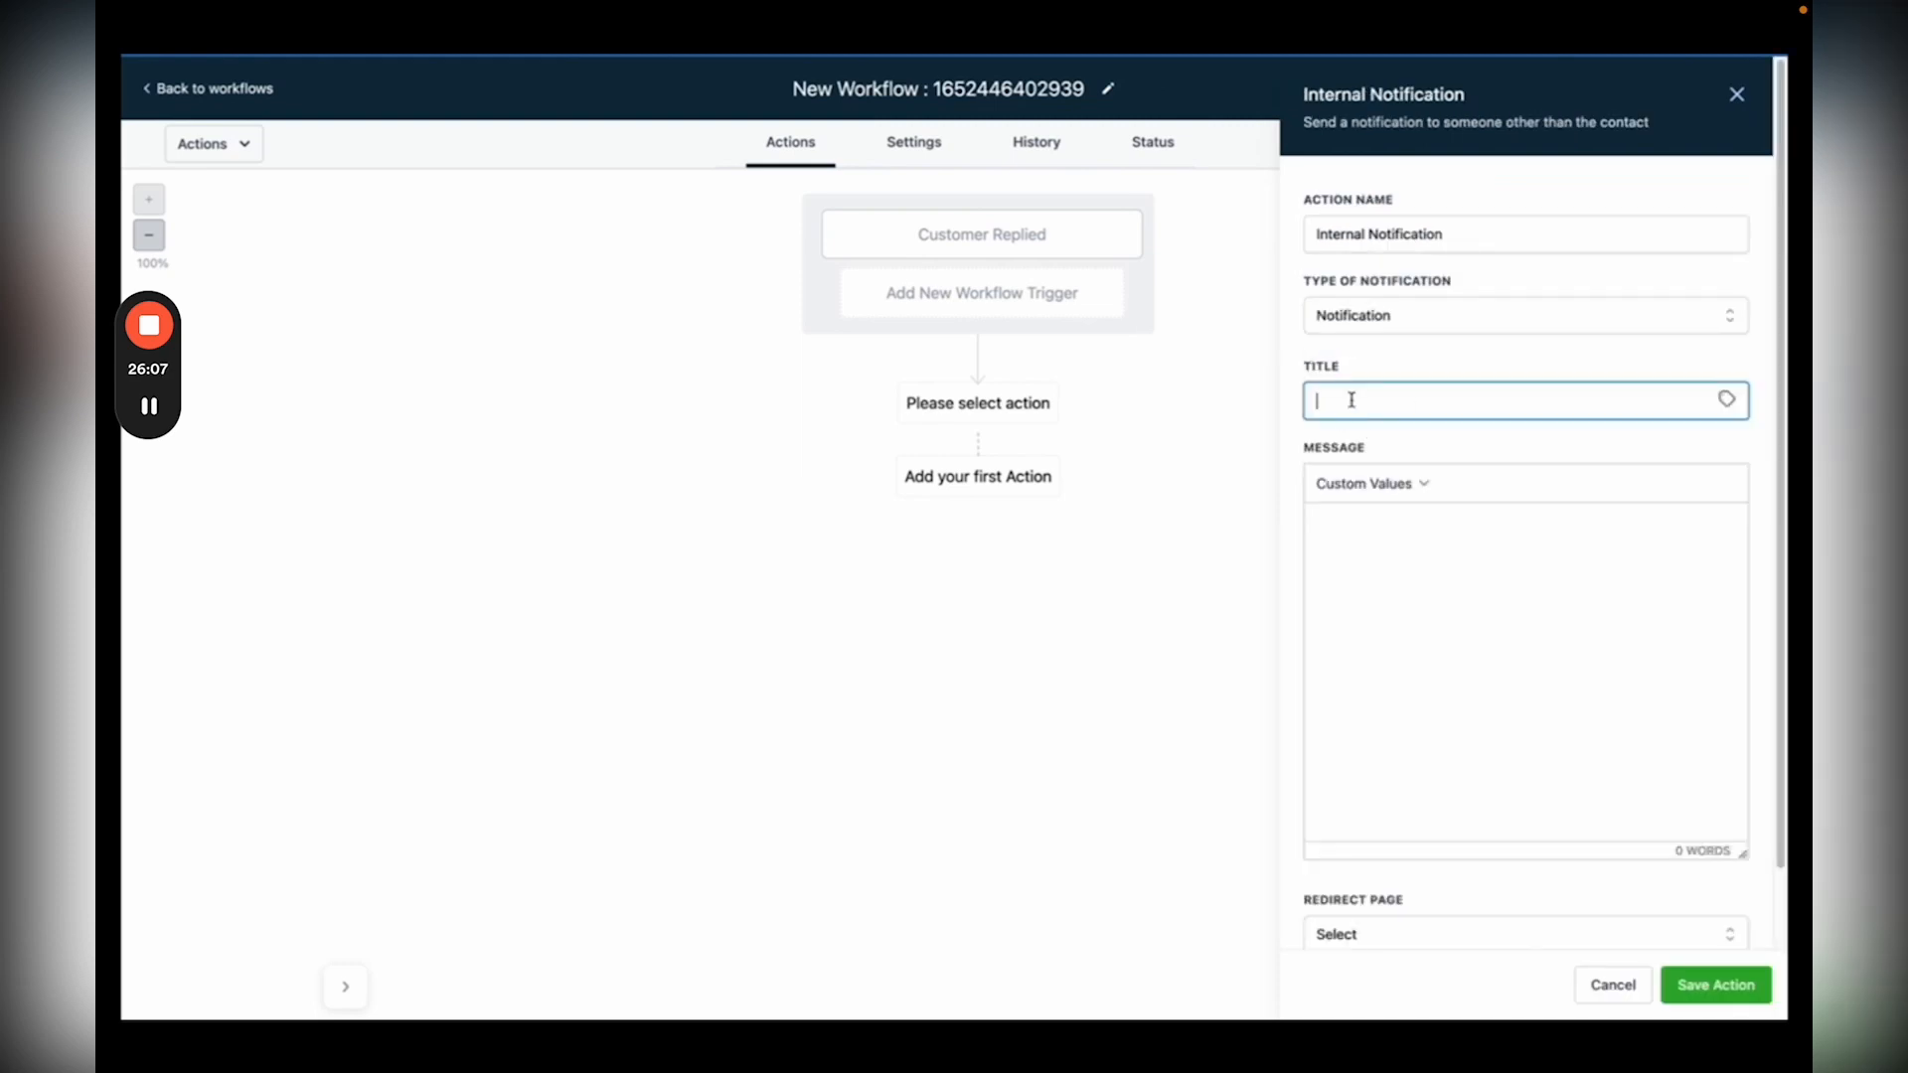
pyautogui.write('New Chat Widget Lead')
# Step: Enter the message, redirect to Conversation, notify all users, and save the action
pyautogui.click(1353, 530)
pyautogui.write('{{contact.name}} is reaching out through the chat widget!')
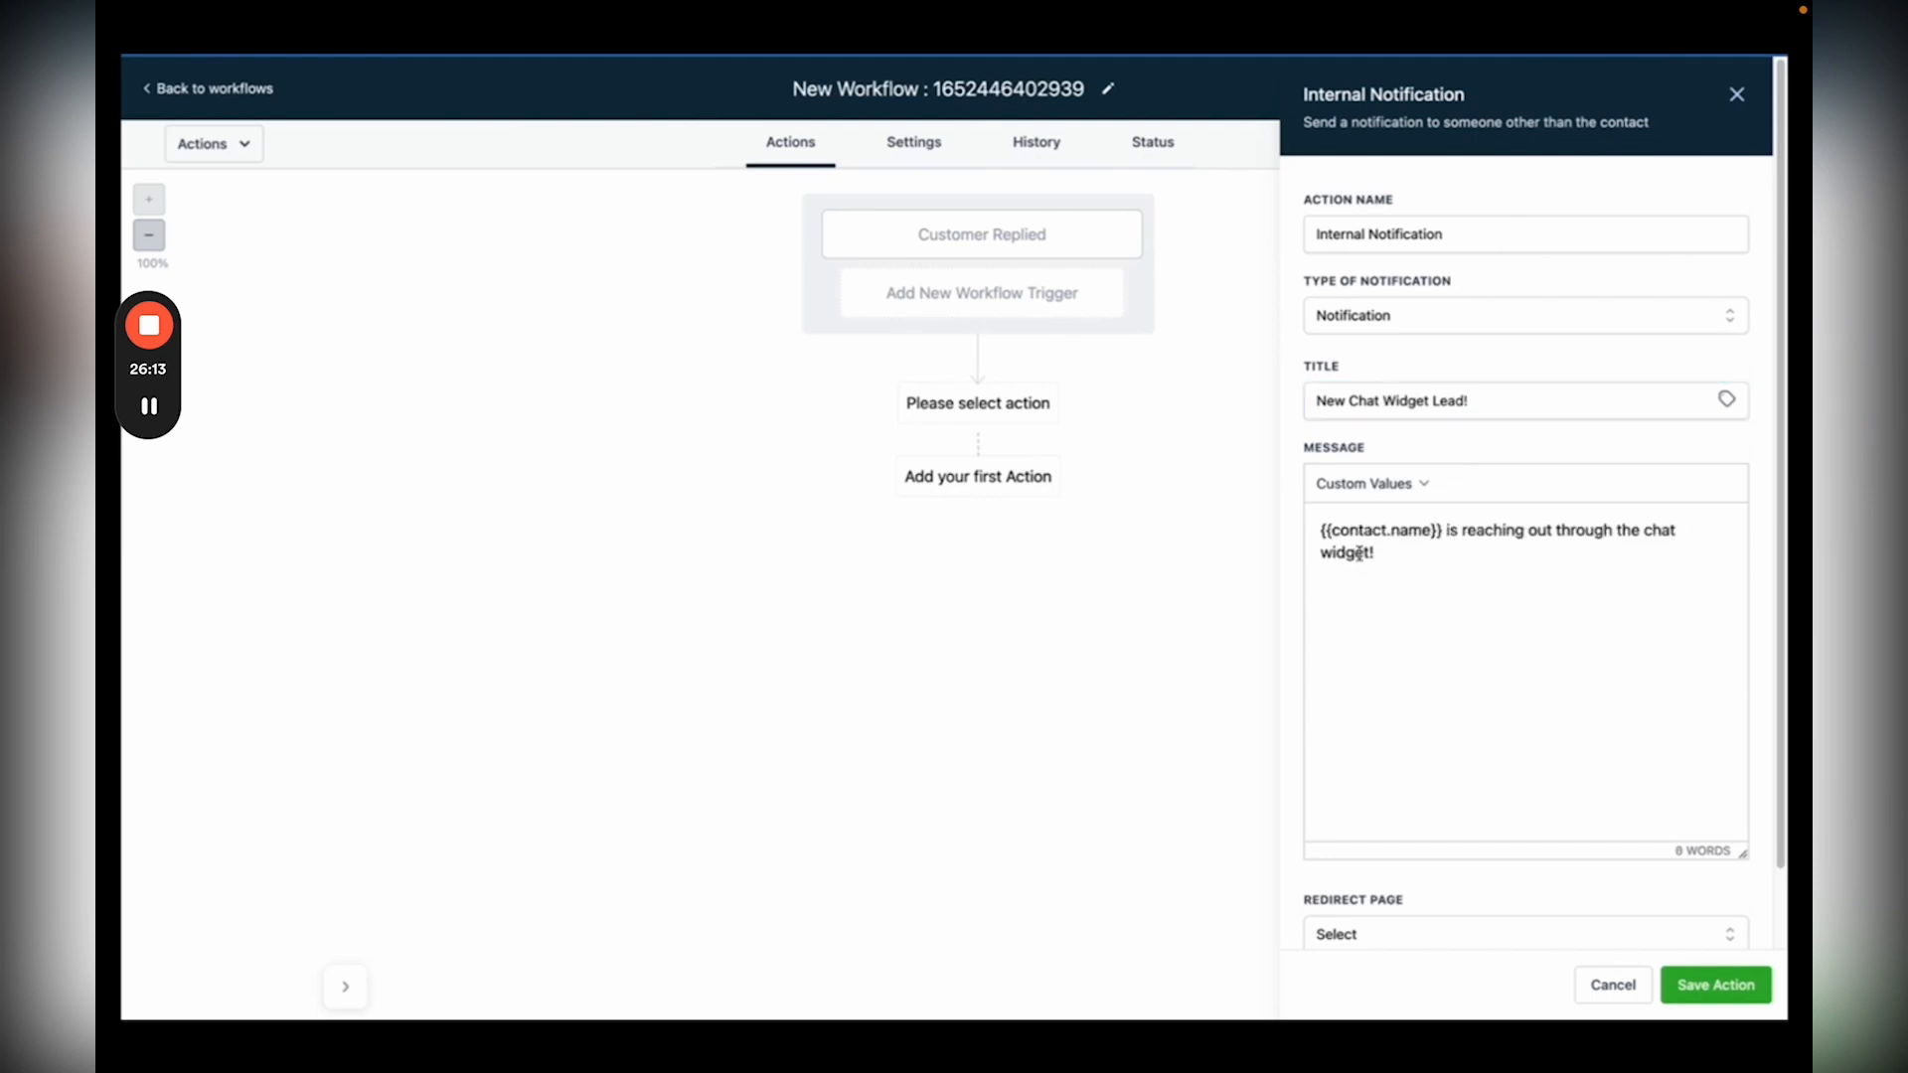
pyautogui.scroll(-1, 1363, 569)
pyautogui.click(1367, 852)
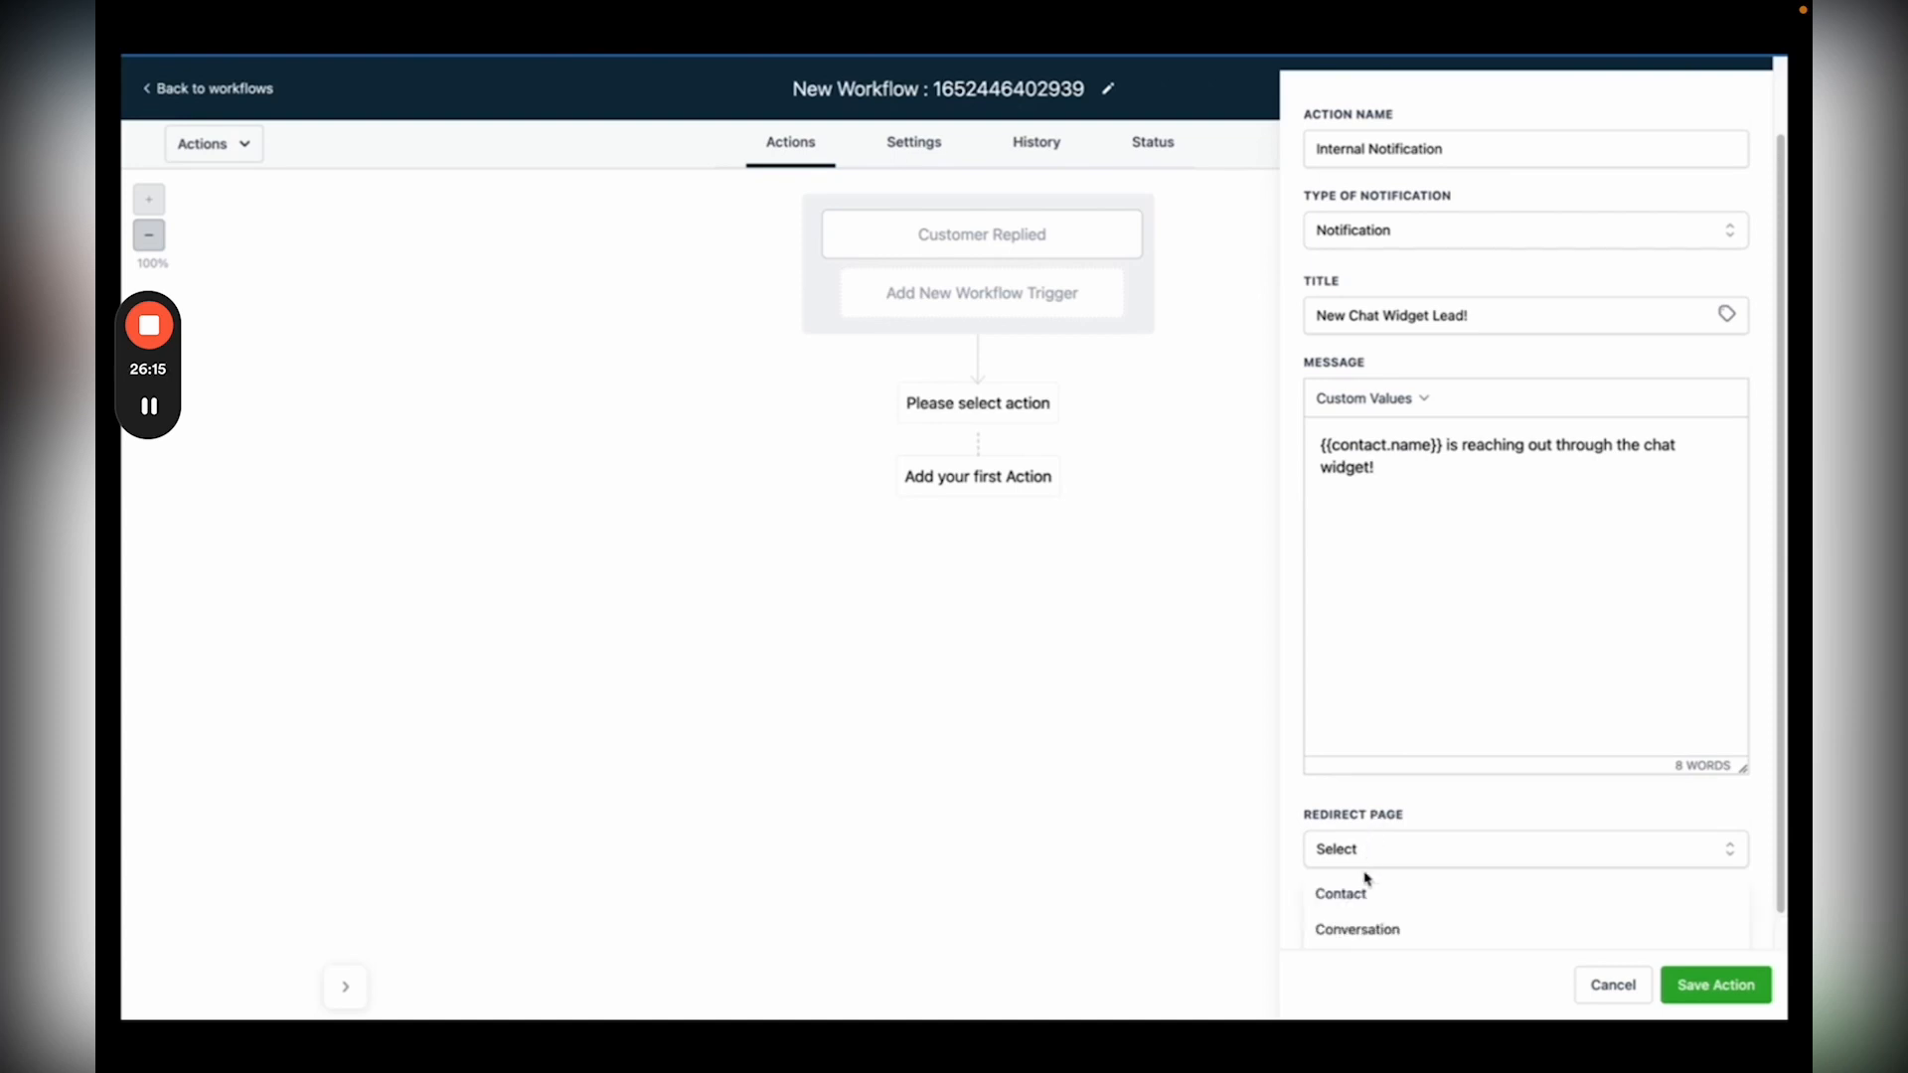
pyautogui.click(1356, 929)
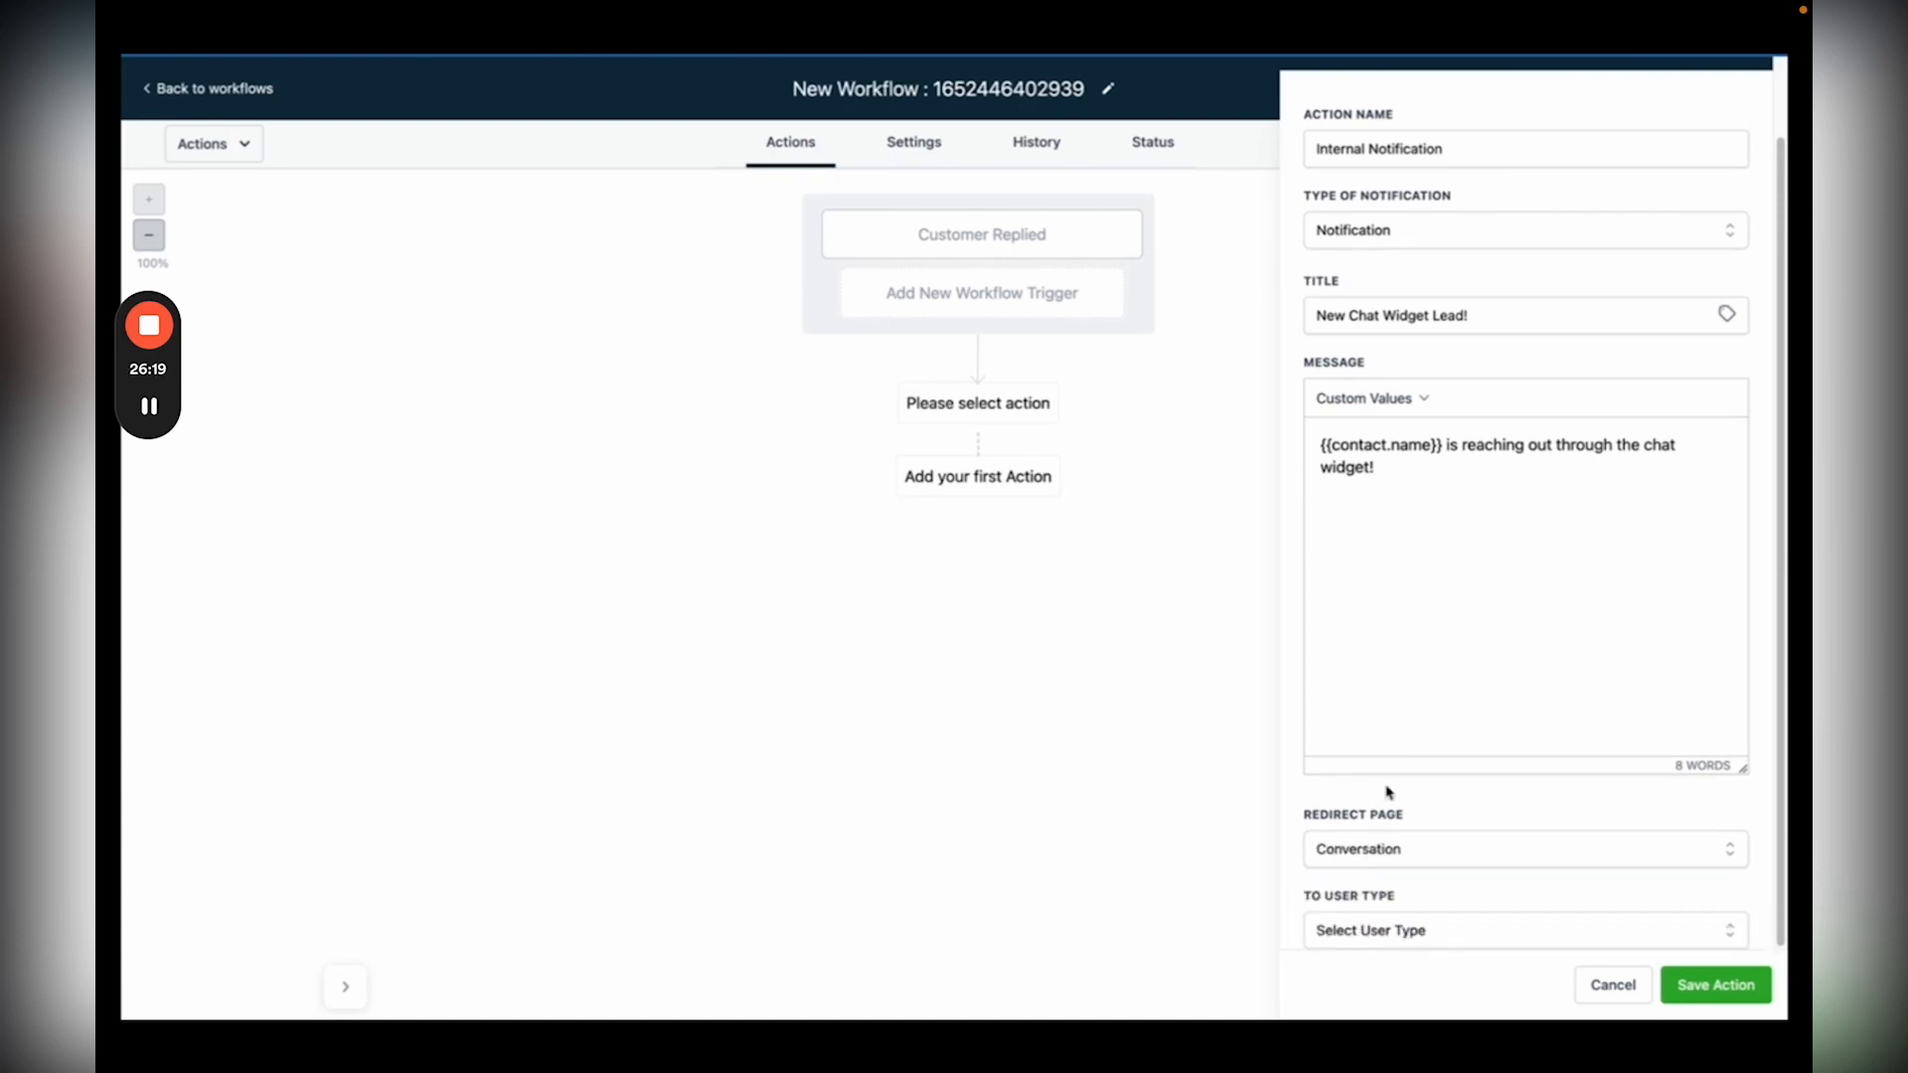
pyautogui.click(1325, 929)
pyautogui.click(1699, 983)
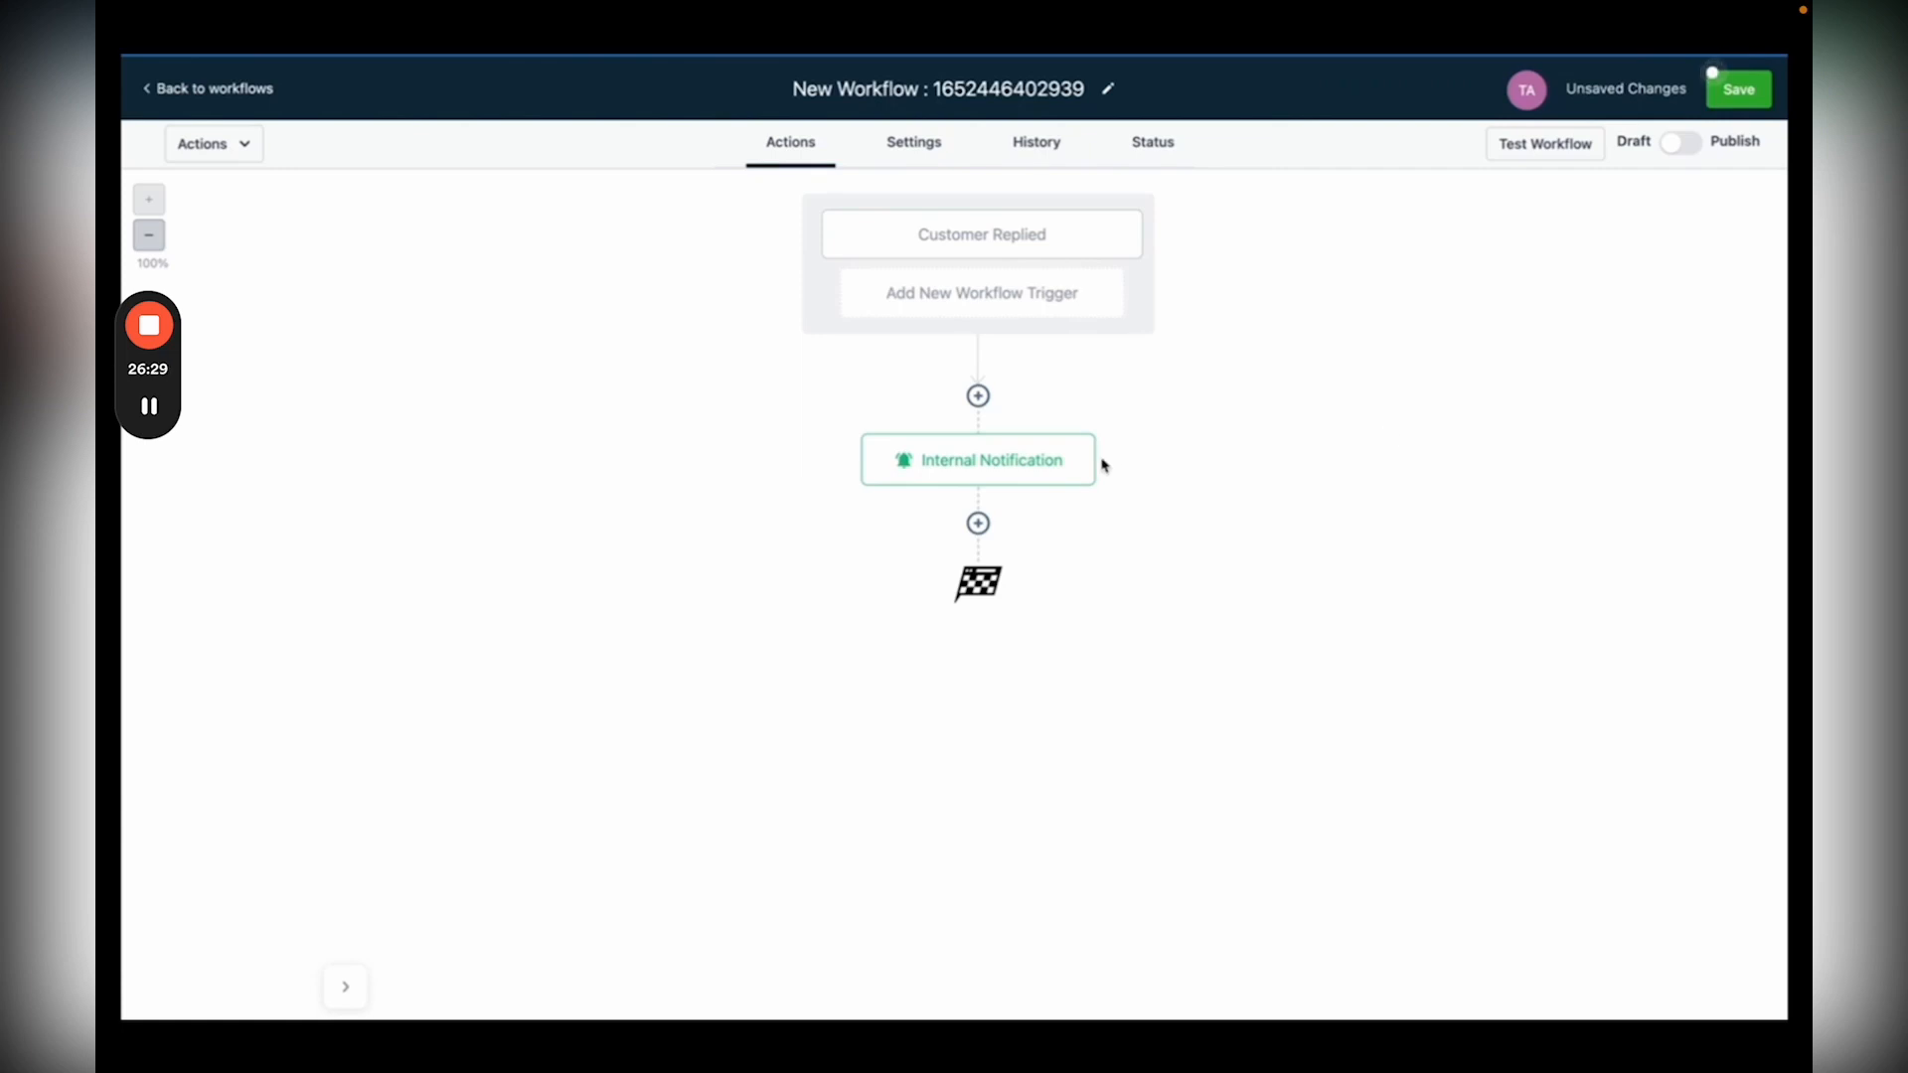
# Step: Add a Send SMS action with message 'Hey {{contact.first_name}}! We would love to help you…'
pyautogui.click(978, 523)
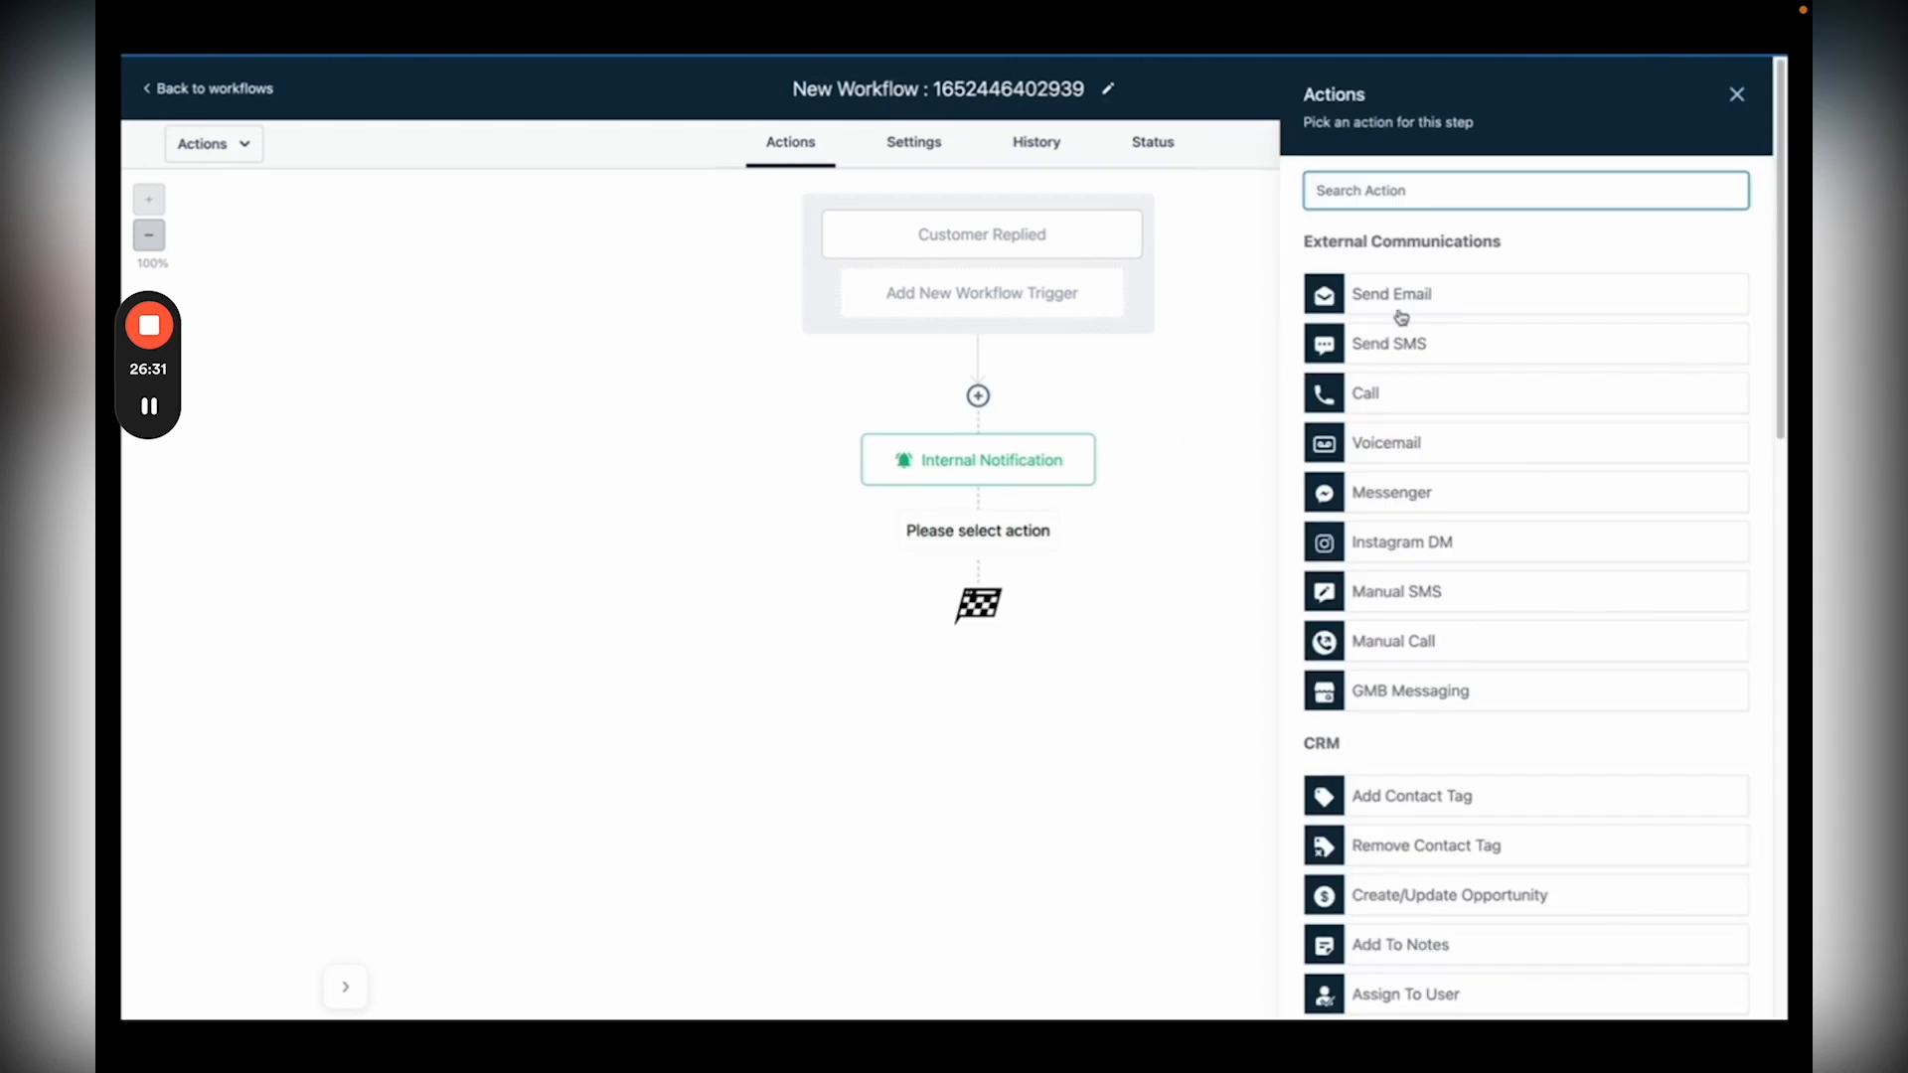
pyautogui.click(1415, 342)
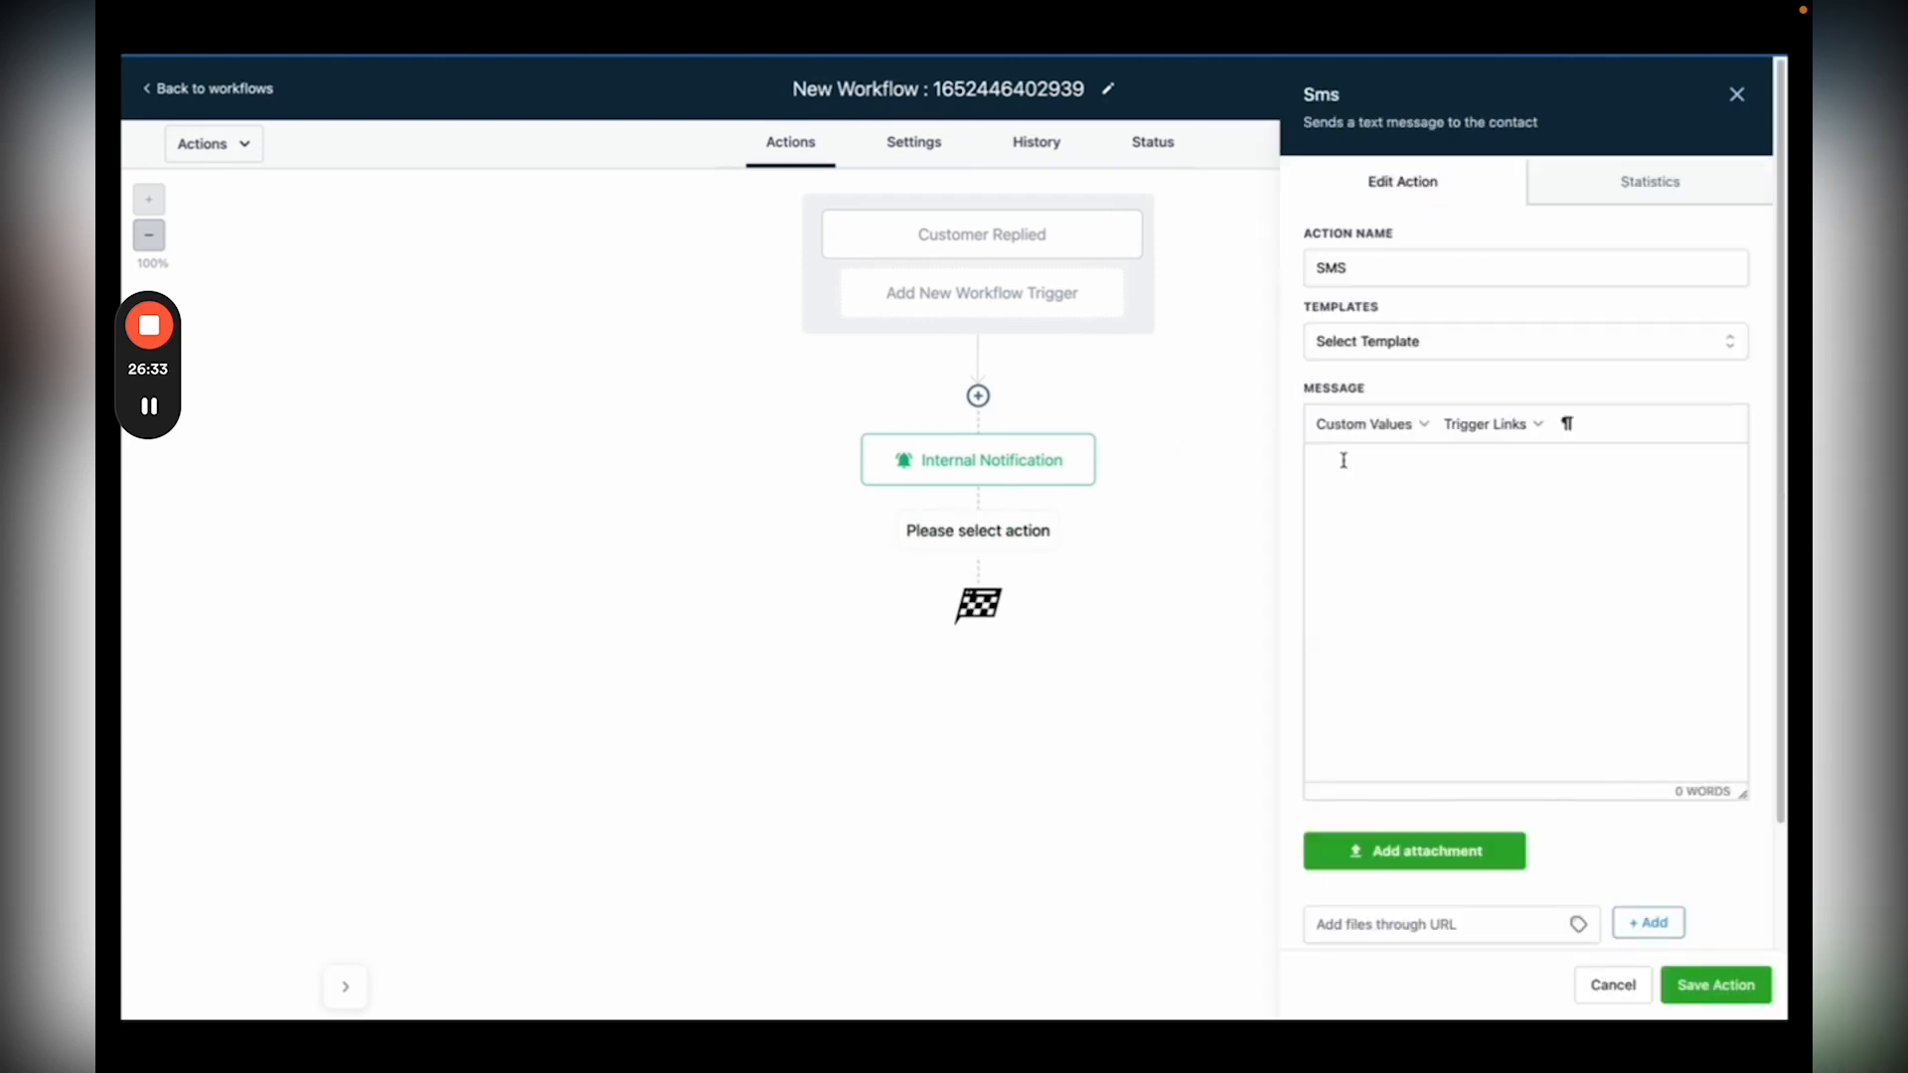
pyautogui.click(1344, 460)
pyautogui.write('Hey {{contact.first_name}}! We would love to help you and we will get in touch with you as soon as possible!')
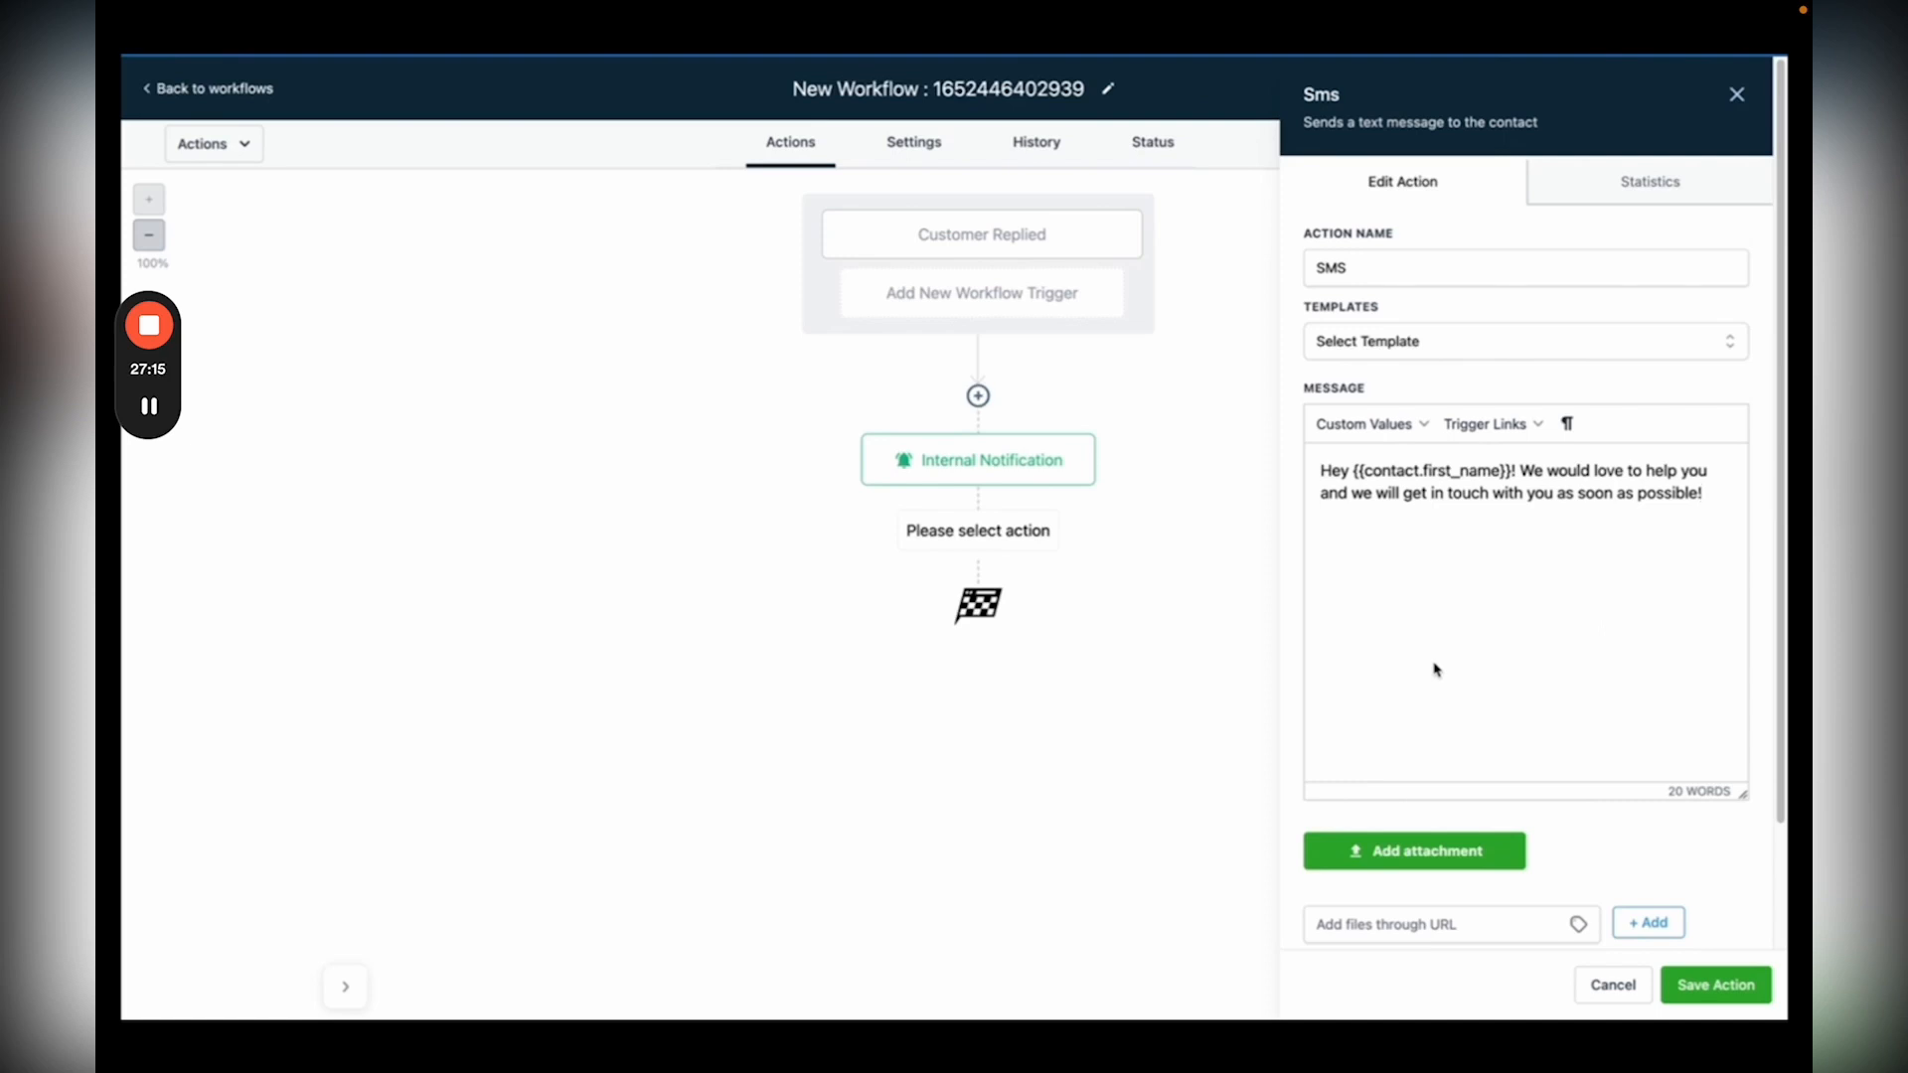
# Step: Save the SMS follow-up action after the Internal Notification and start editing the workflow title
pyautogui.click(1716, 984)
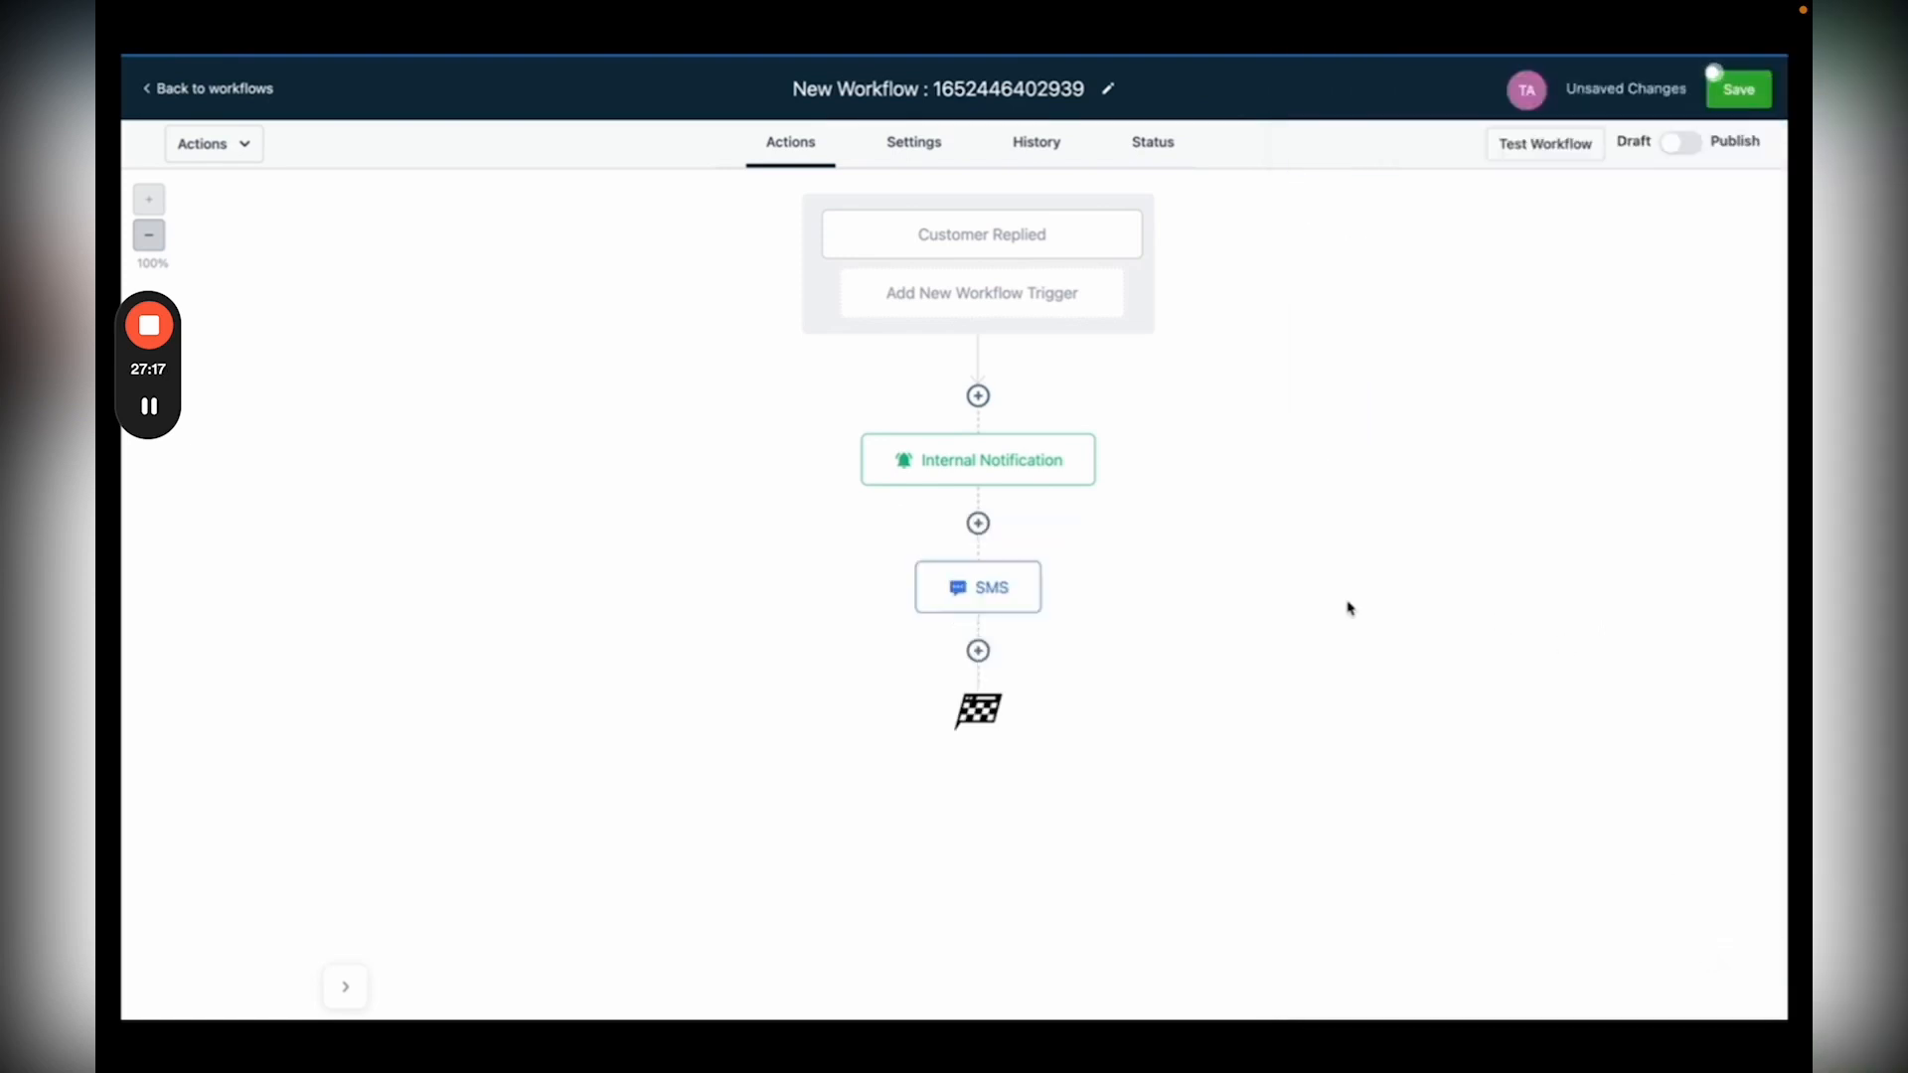
pyautogui.click(1023, 90)
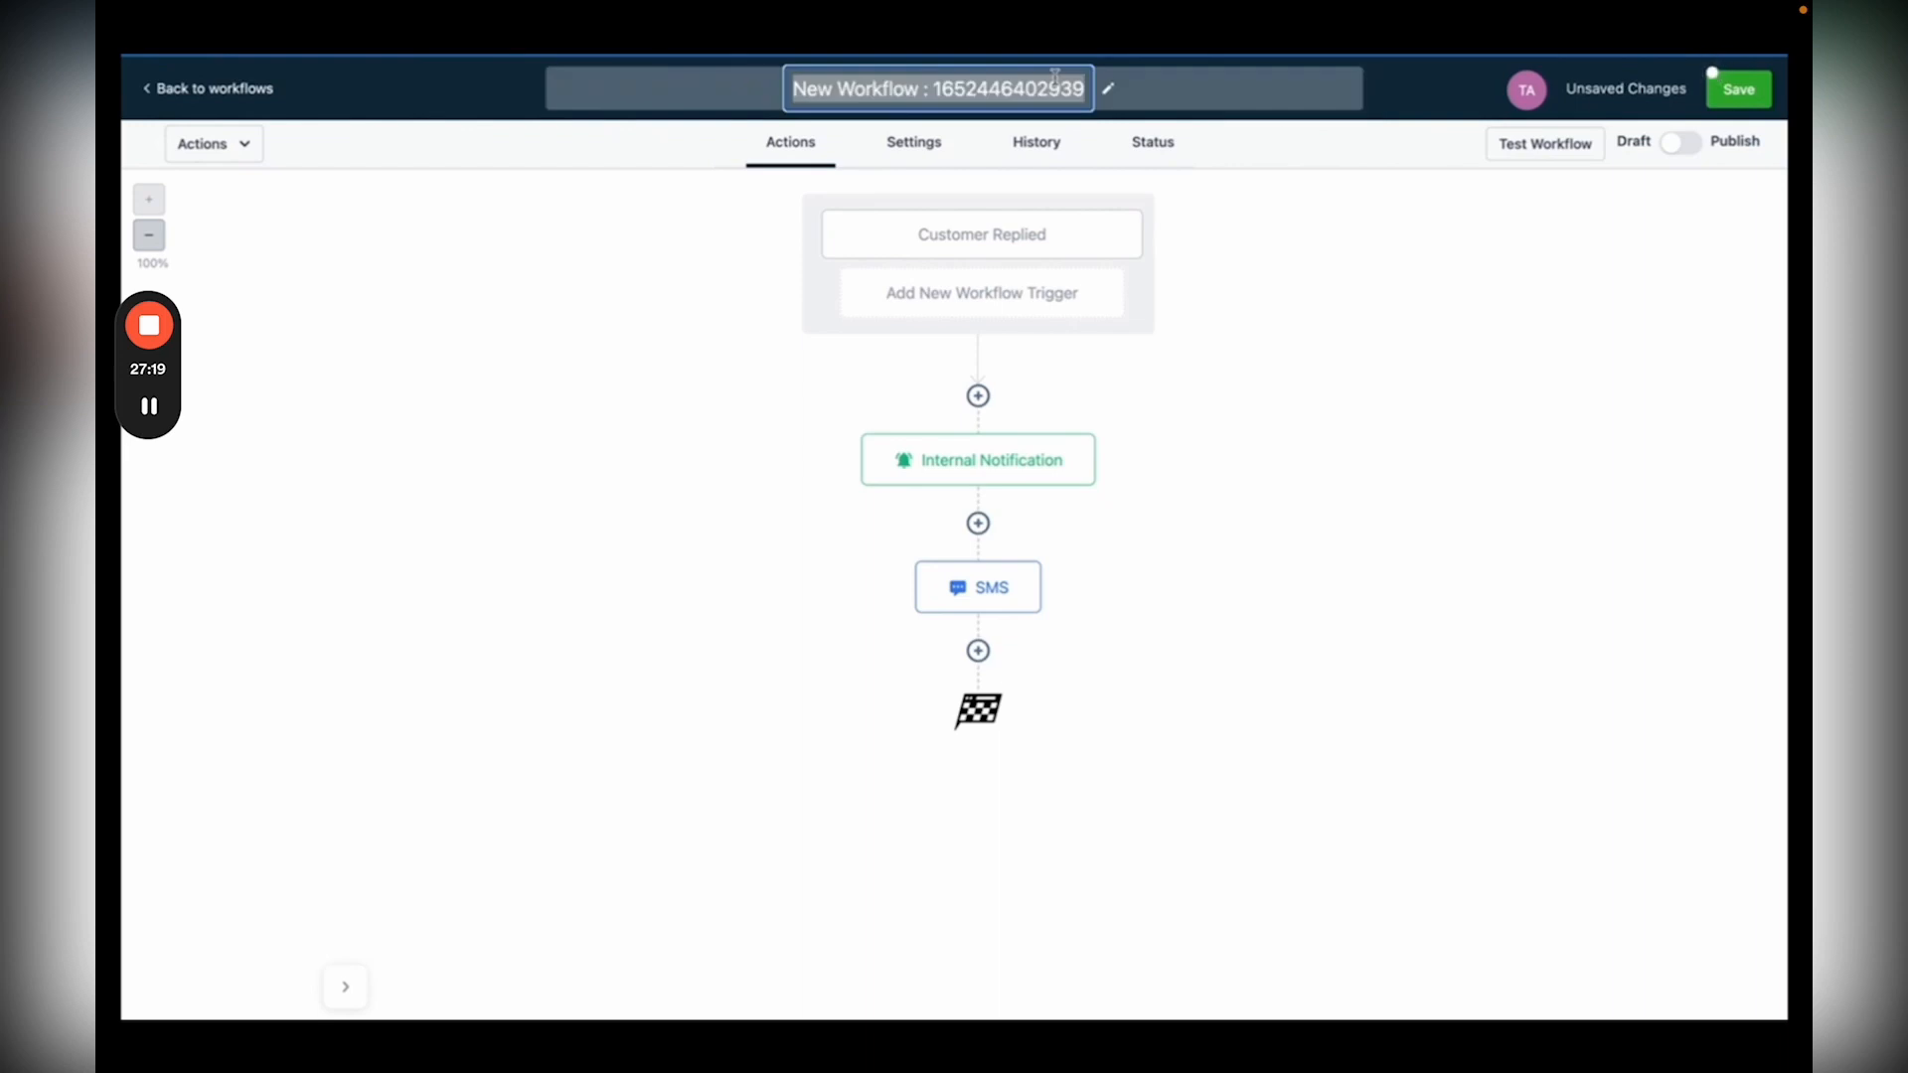
# Step: Name the workflow 'Chat Widget Notification', switch it to published, and save
pyautogui.write('Chat Widget Notification')
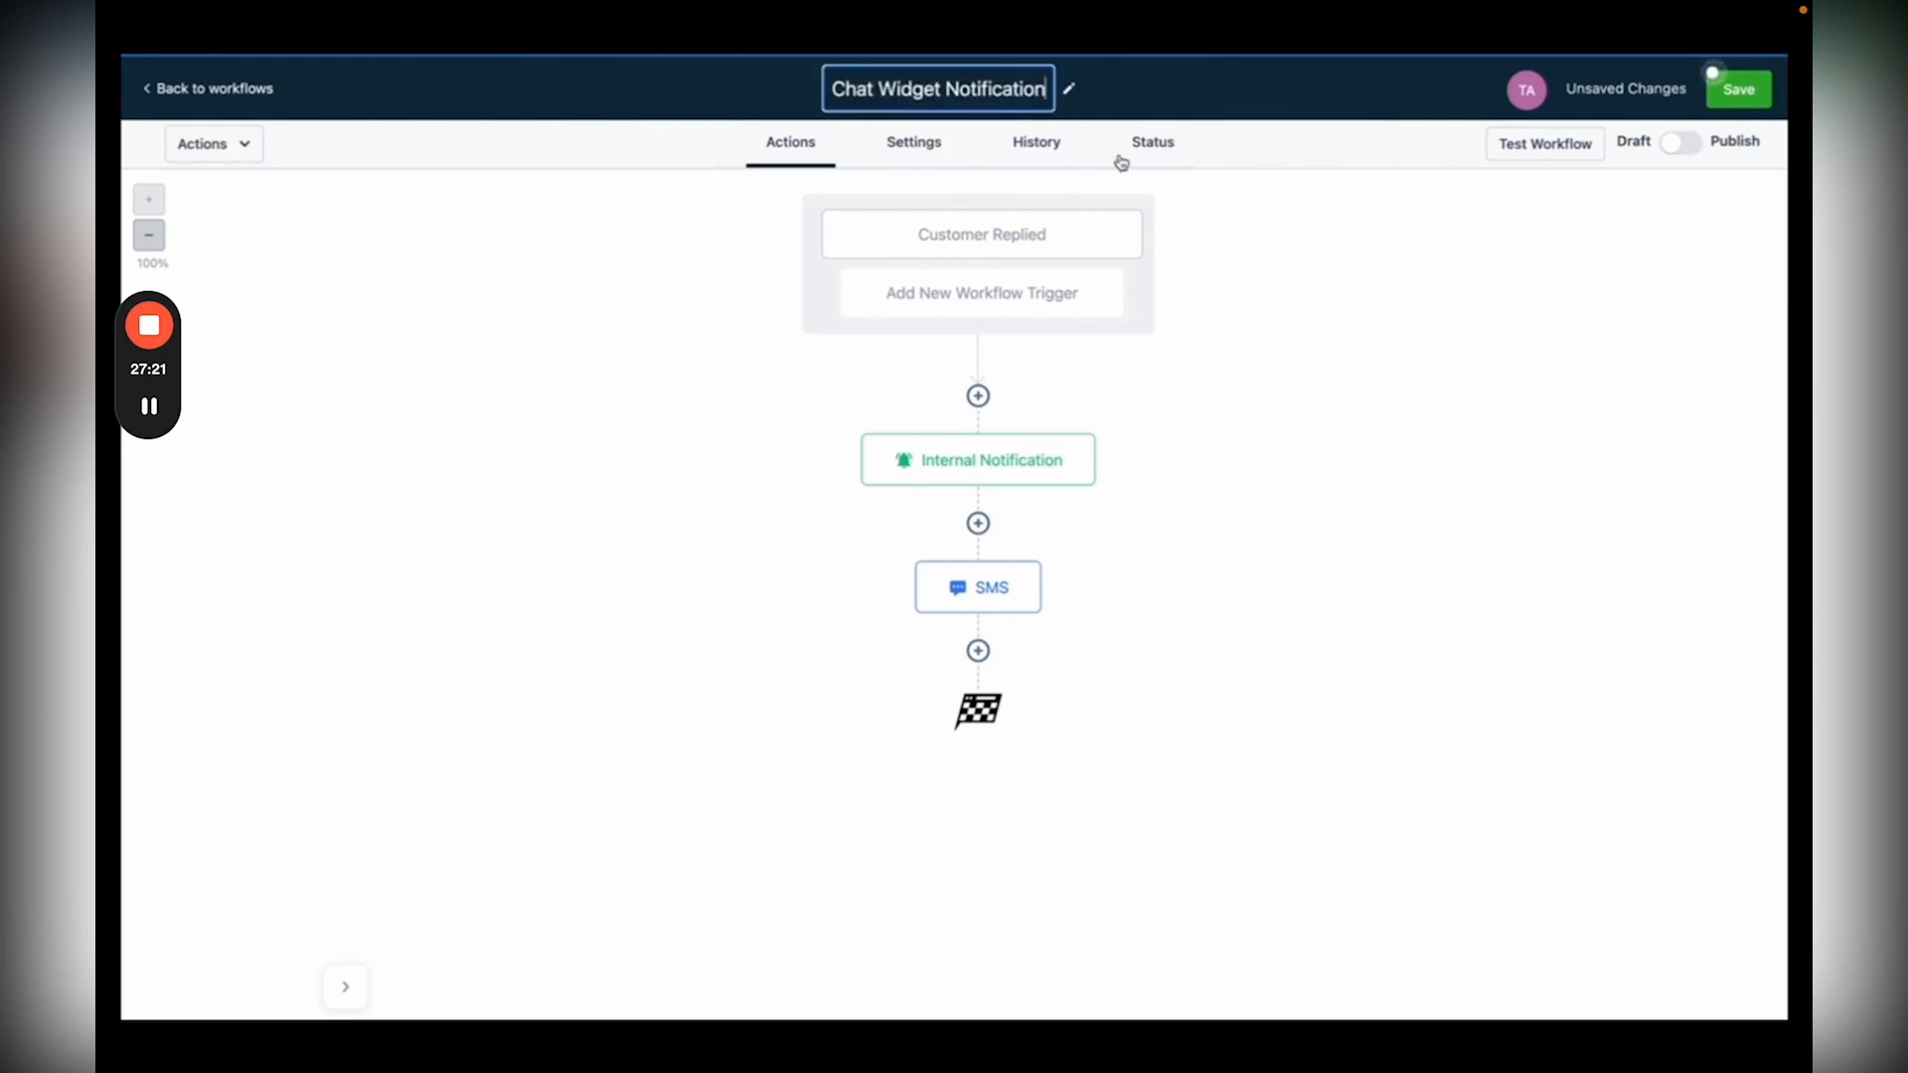
pyautogui.click(1676, 147)
pyautogui.click(1739, 88)
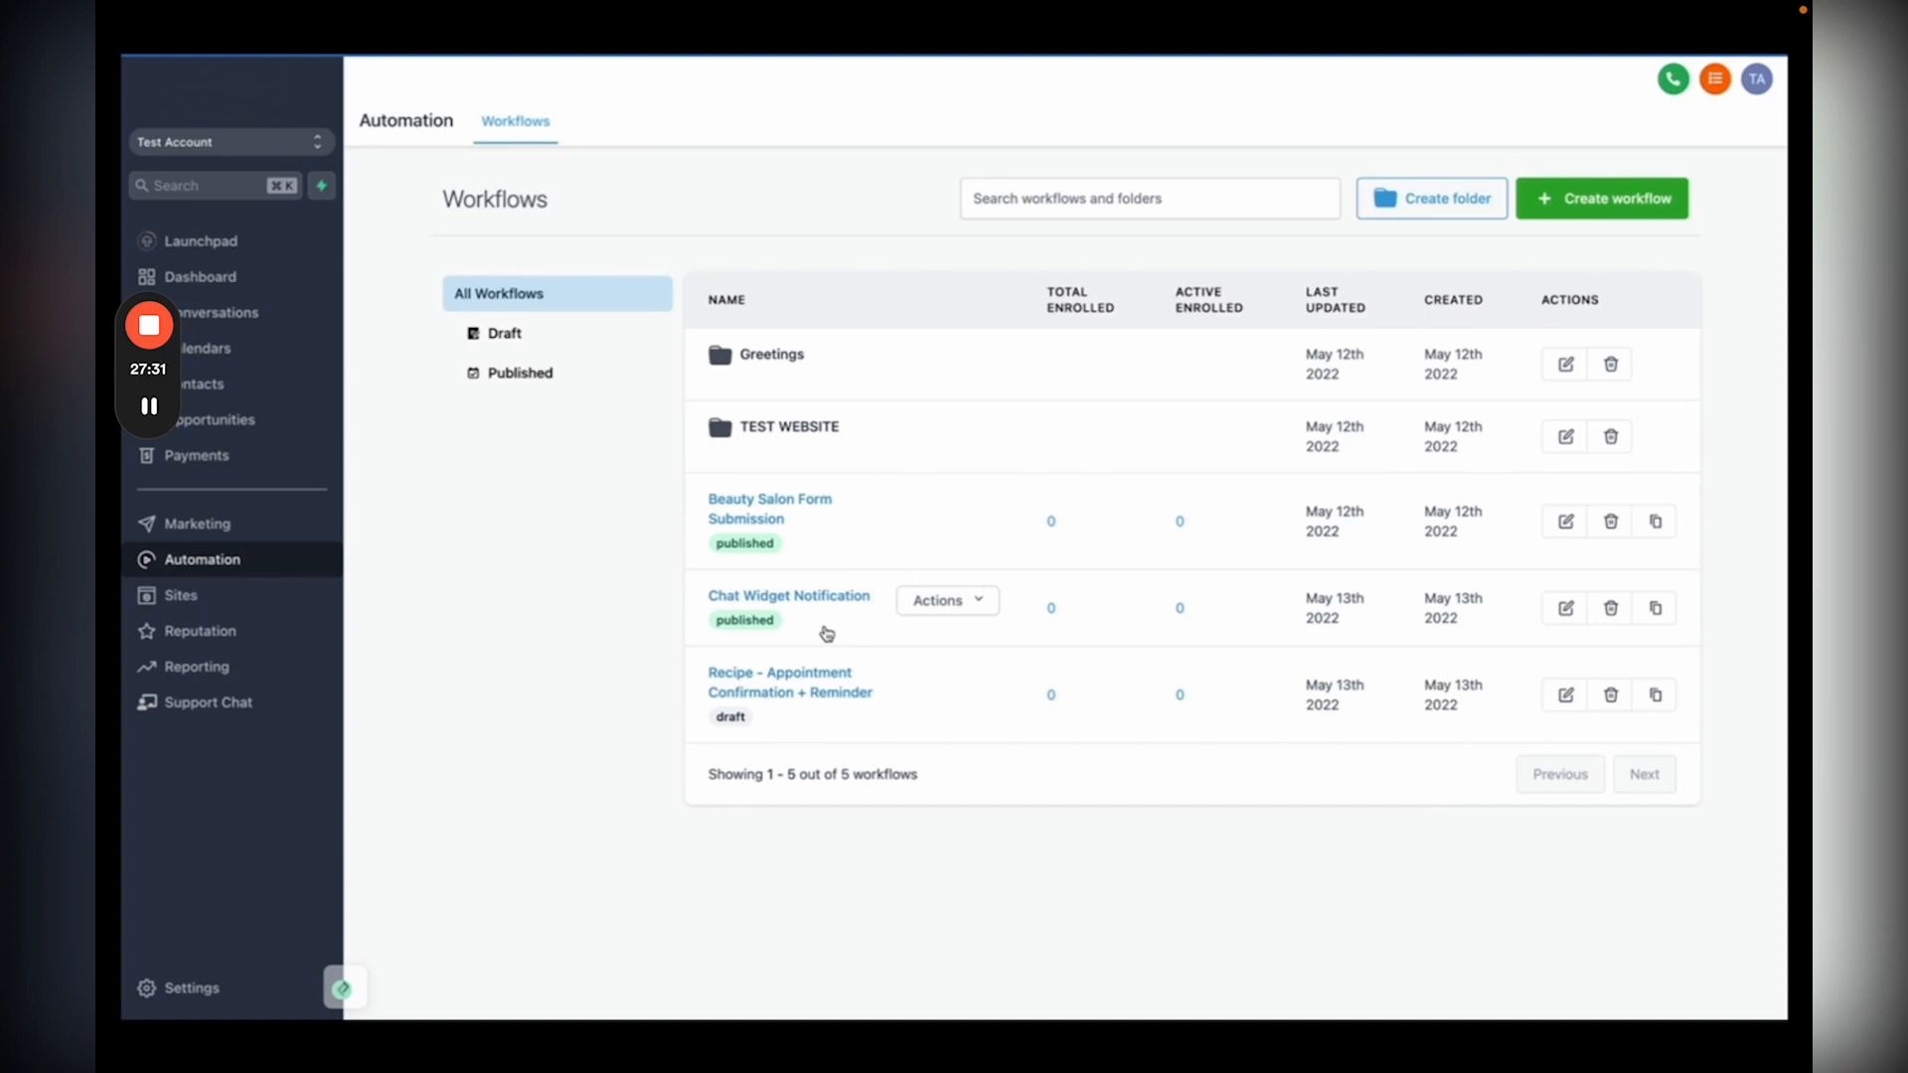
# Step: Clone it as 'Facebook Messenger Notification' and open the new copy
pyautogui.click(1657, 609)
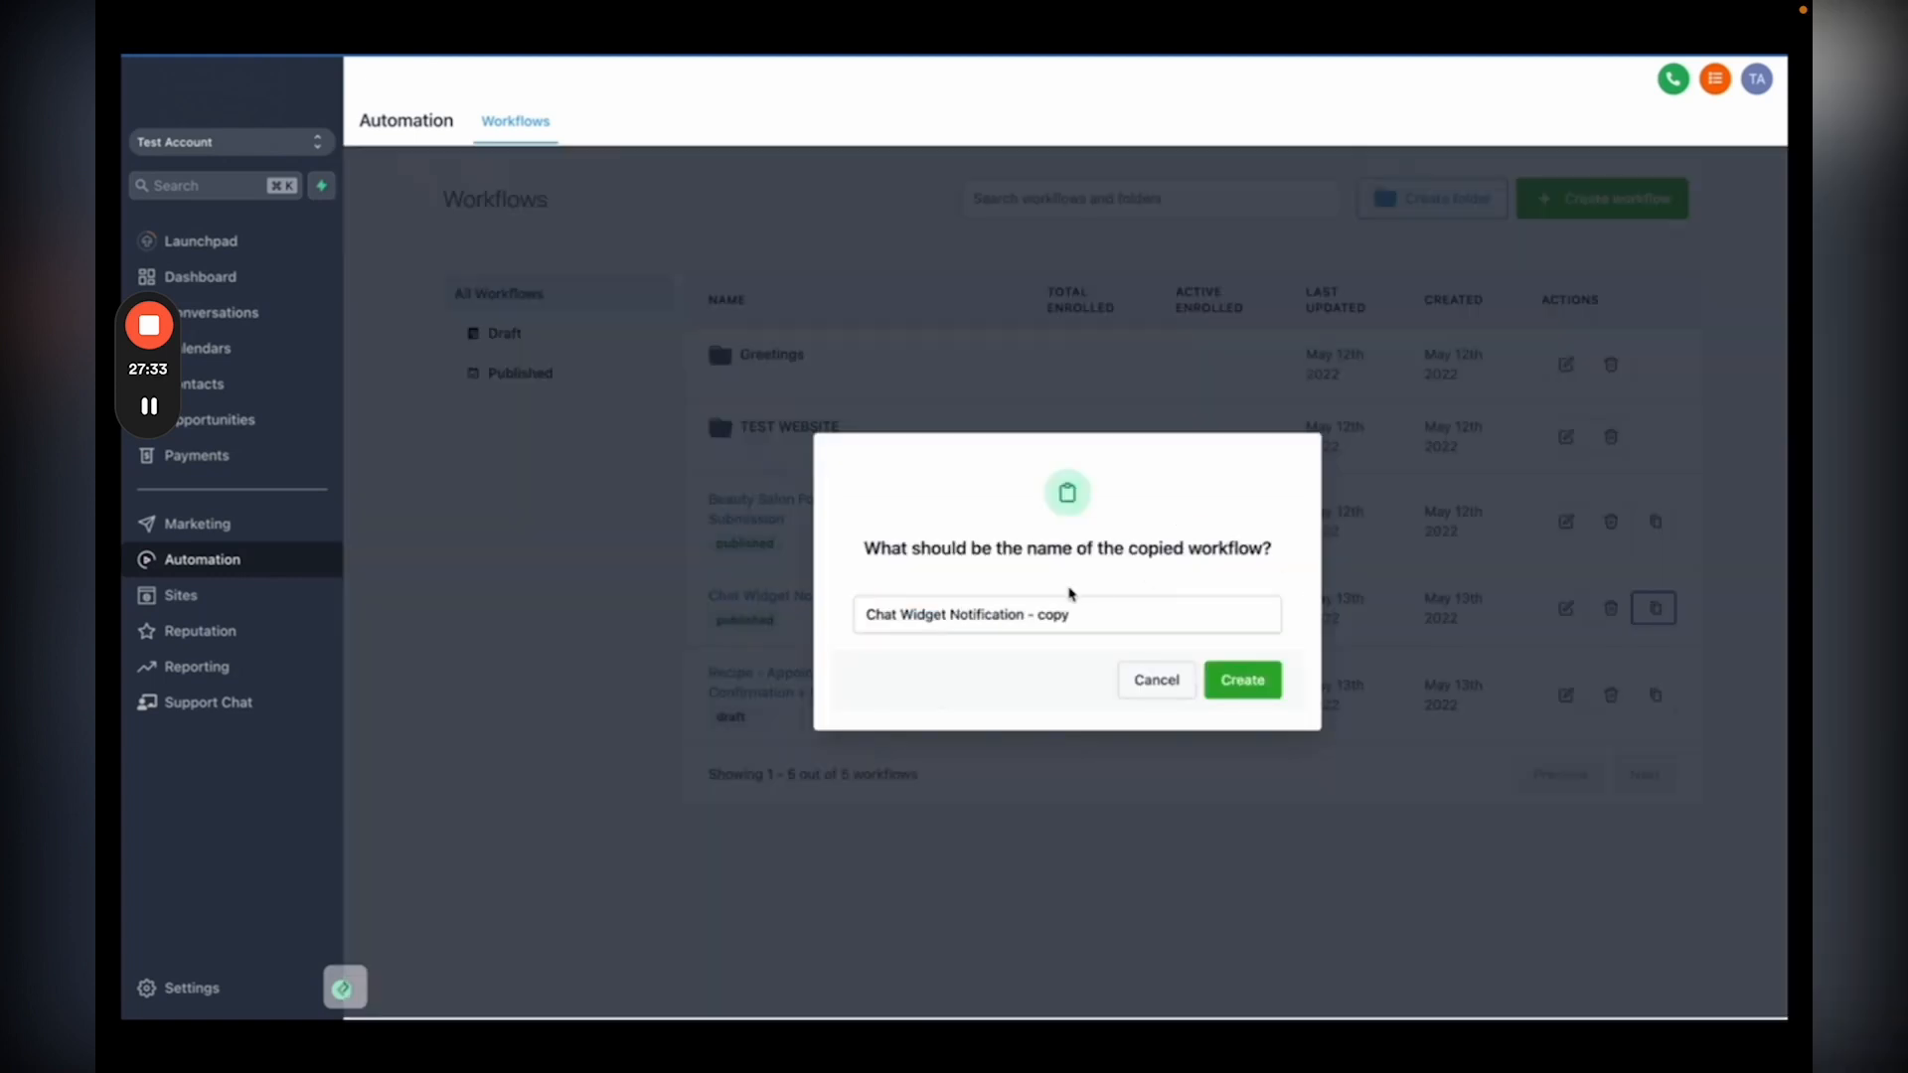
pyautogui.moveTo(945, 618); pyautogui.dragTo(771, 610)
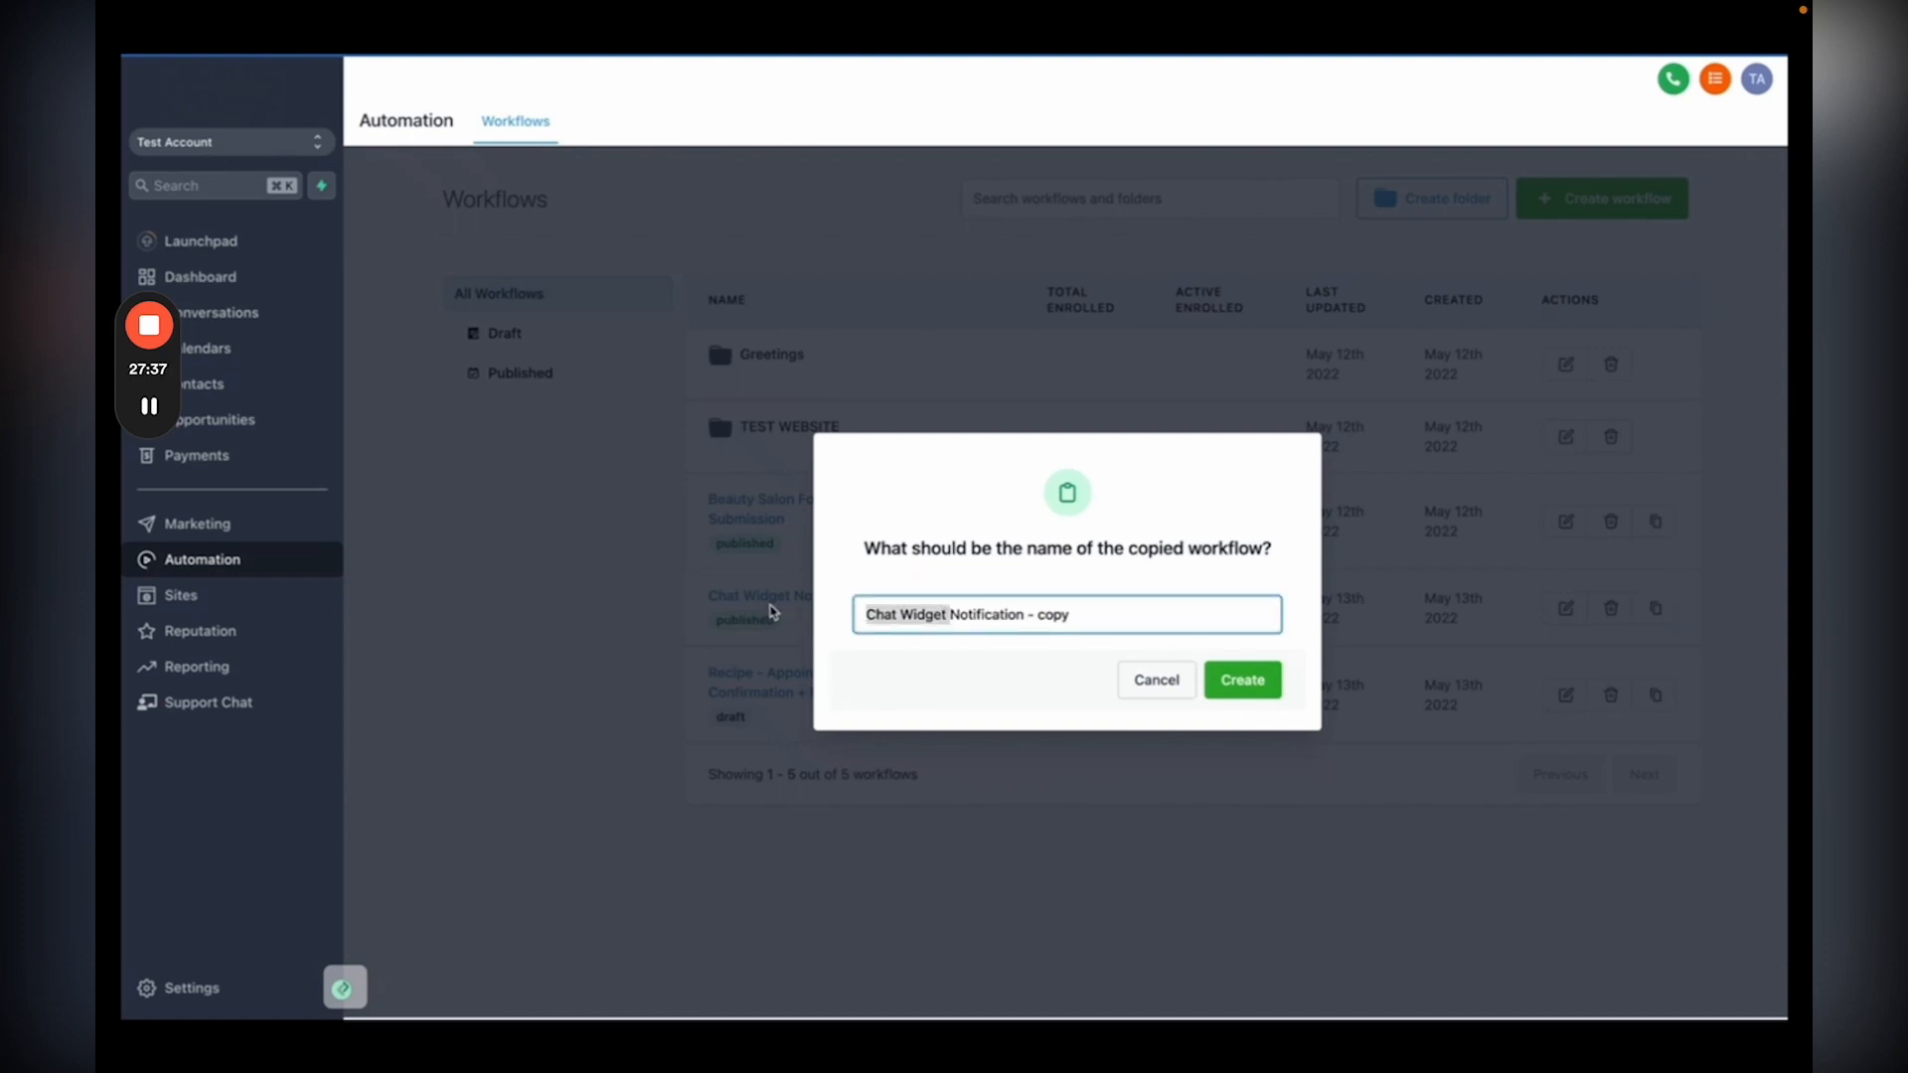
pyautogui.write('Facebook Messenger')
pyautogui.click(1135, 614)
pyautogui.press('BackSpace')
pyautogui.press('BackSpace')
pyautogui.press('BackSpace')
pyautogui.press('BackSpace')
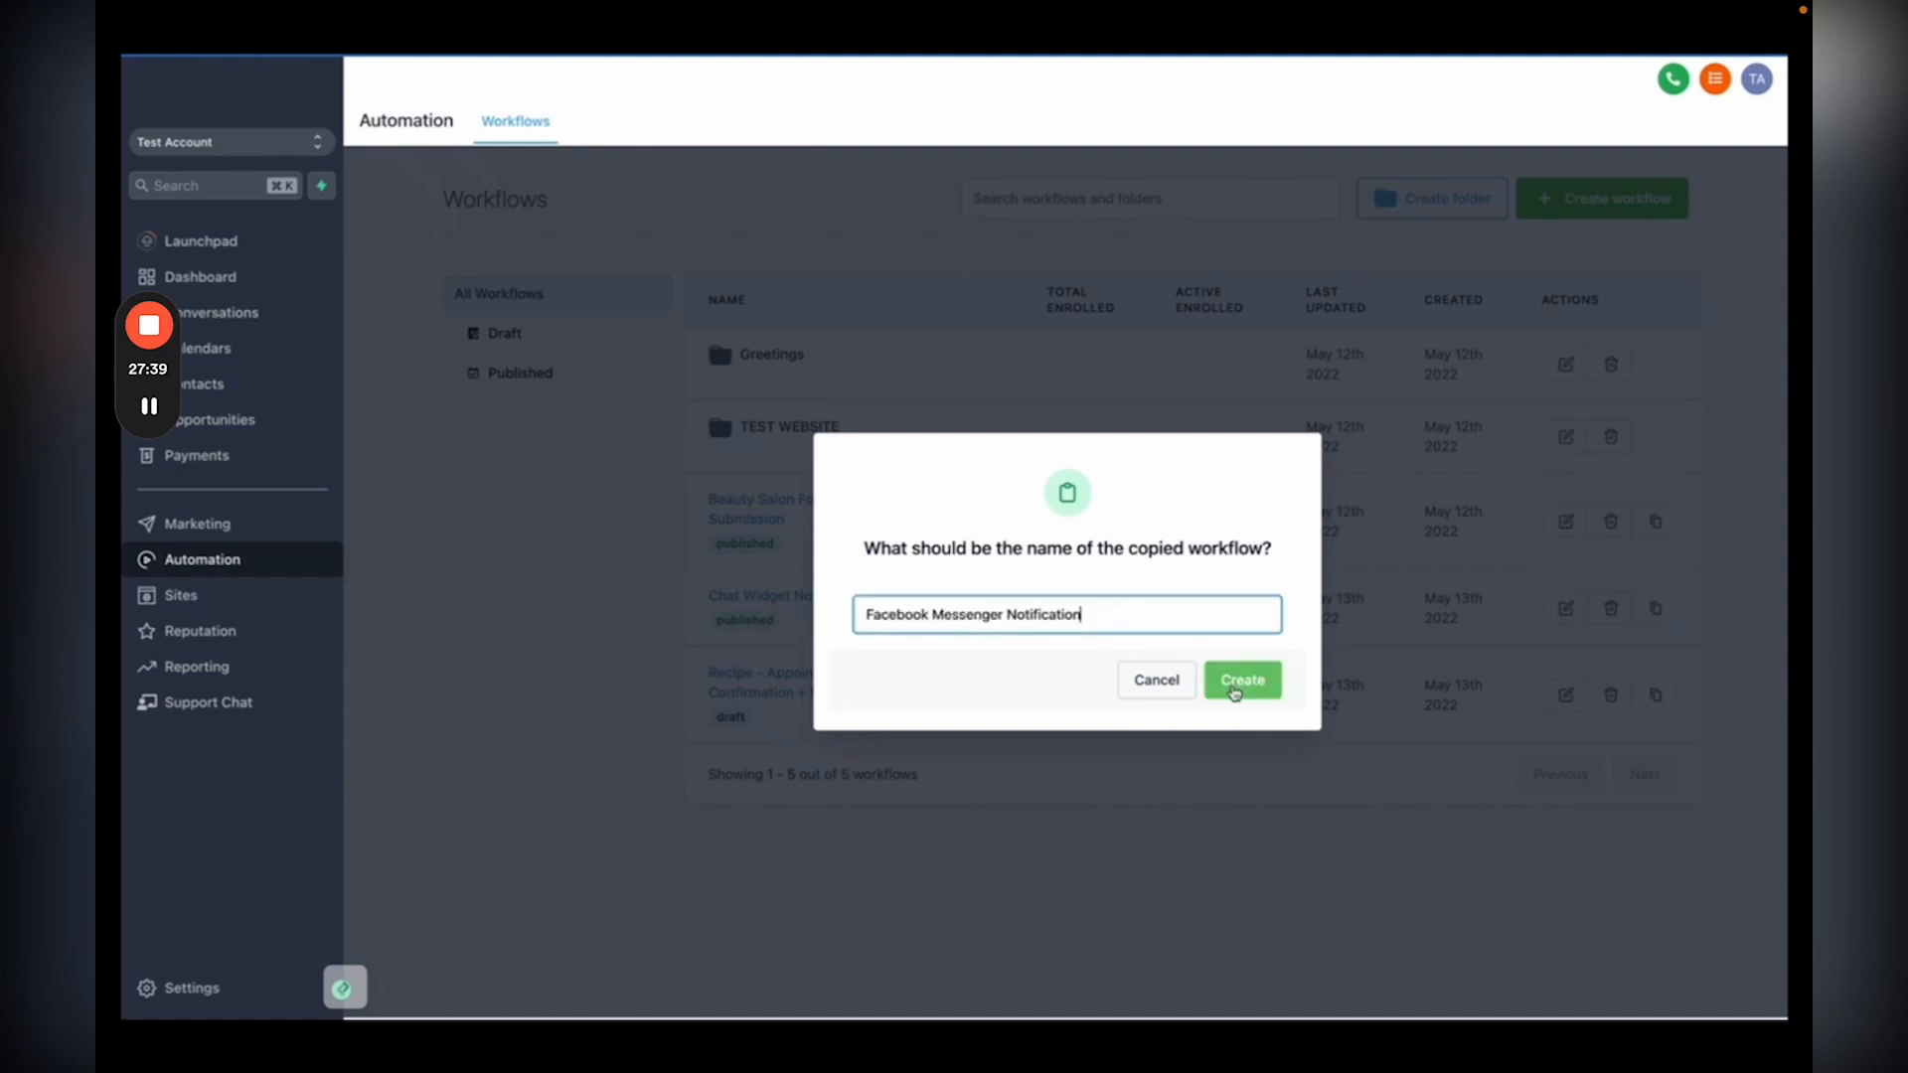
pyautogui.click(1235, 688)
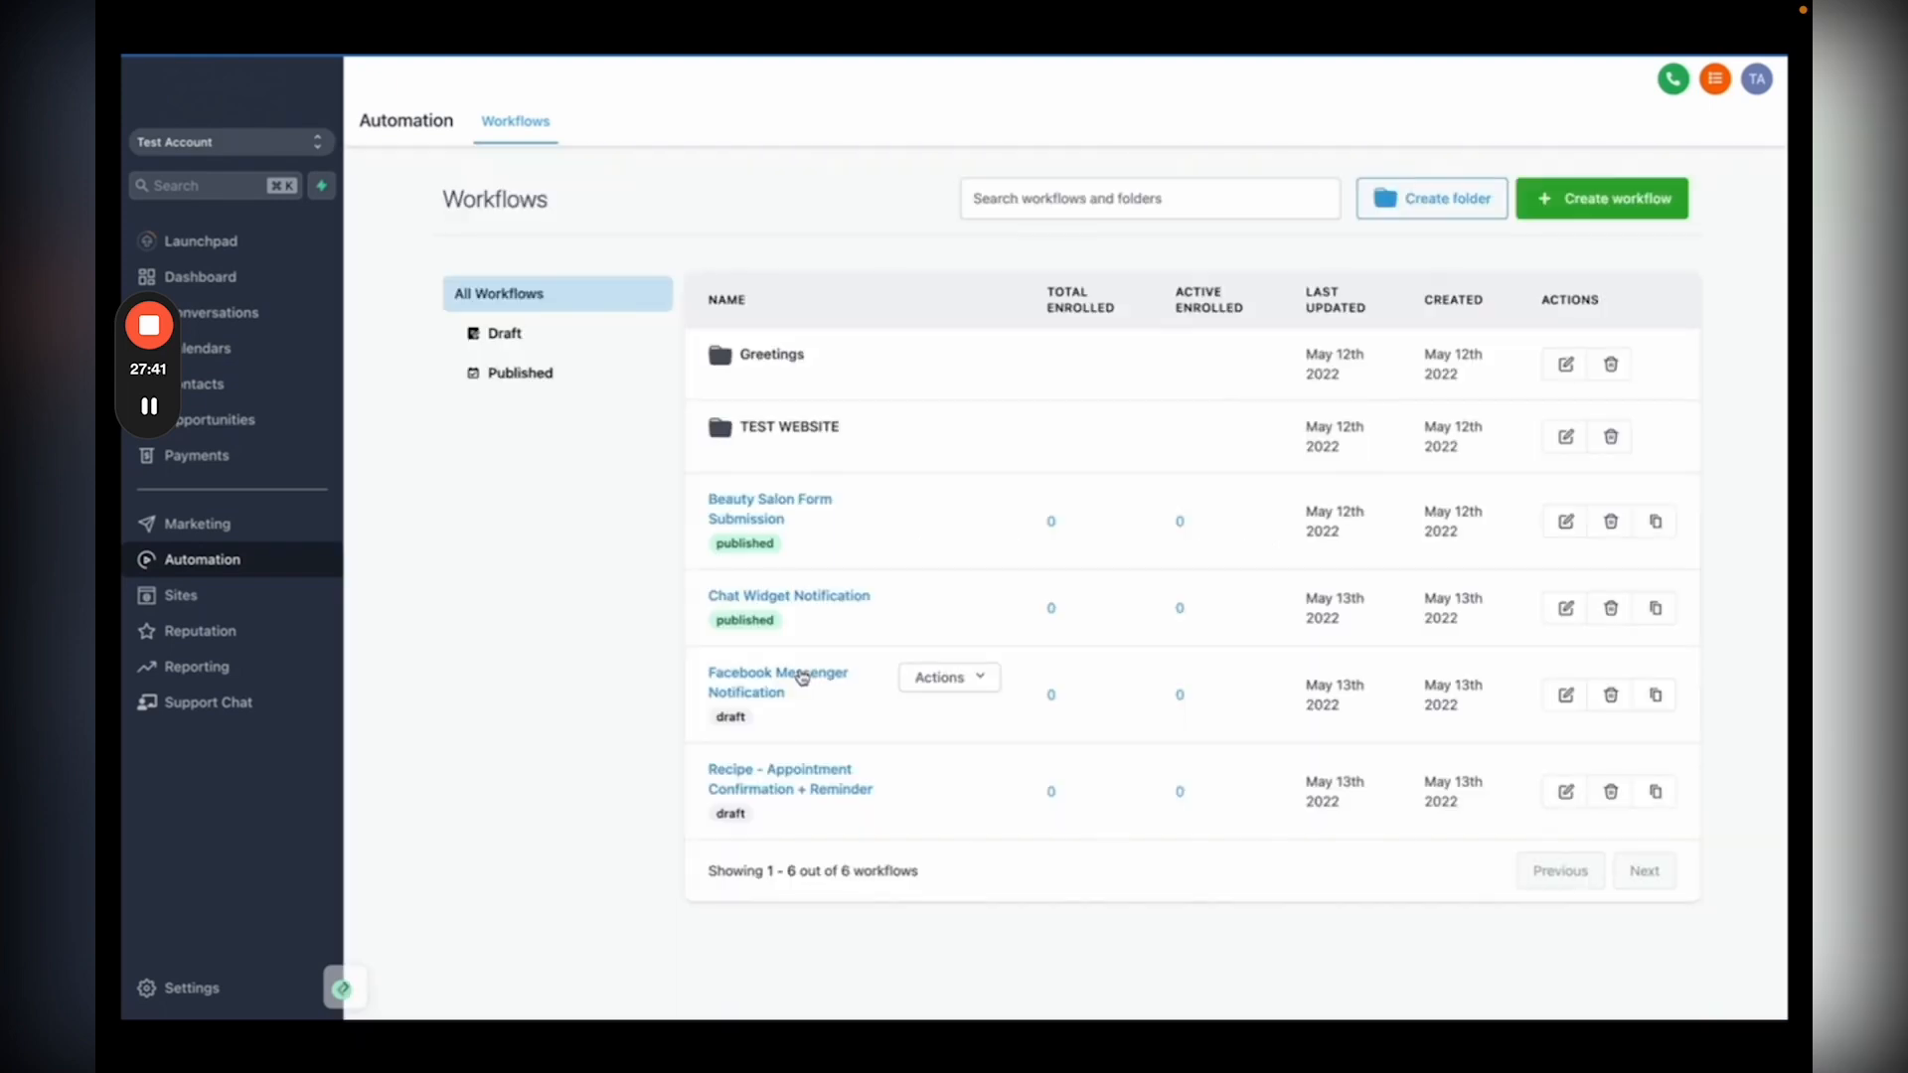
pyautogui.click(803, 678)
# Step: Set the Customer Replied trigger's reply channel to Facebook Messenger, then publish and save
pyautogui.click(977, 238)
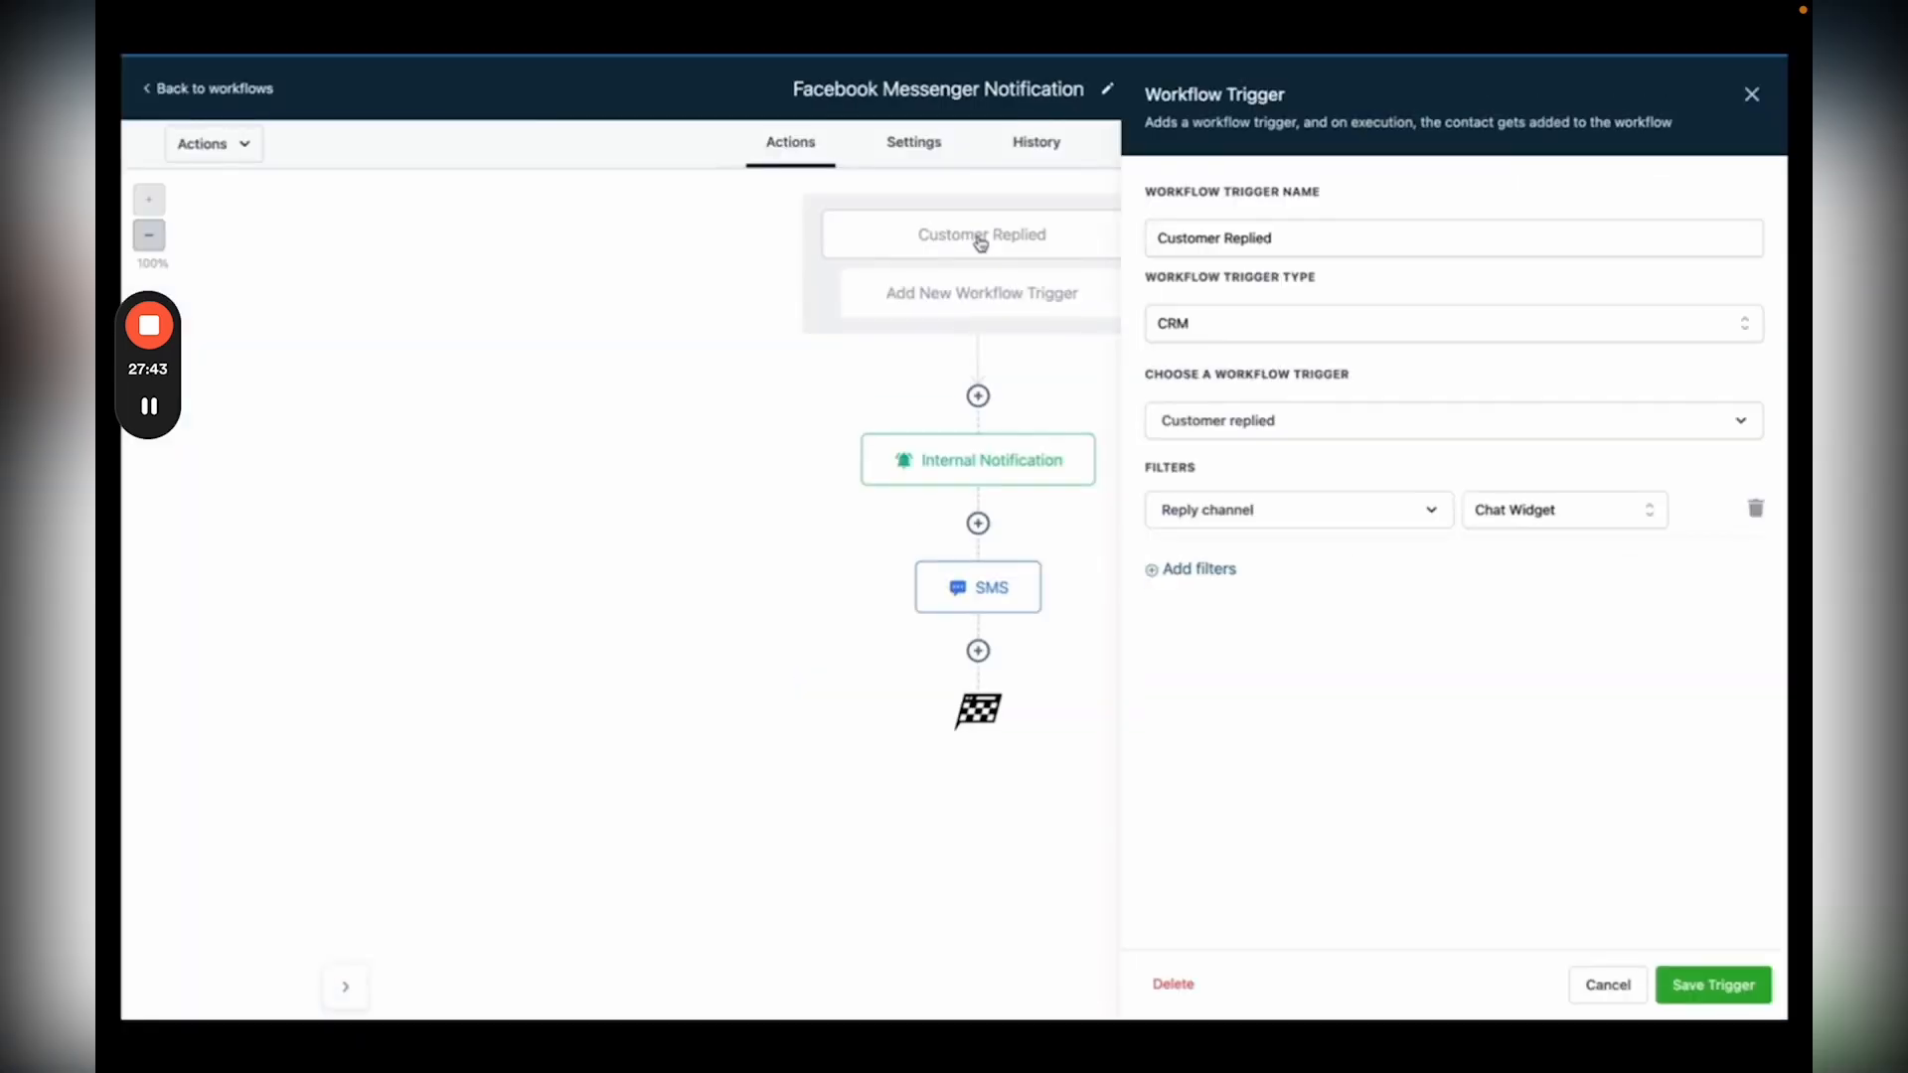
pyautogui.click(1551, 520)
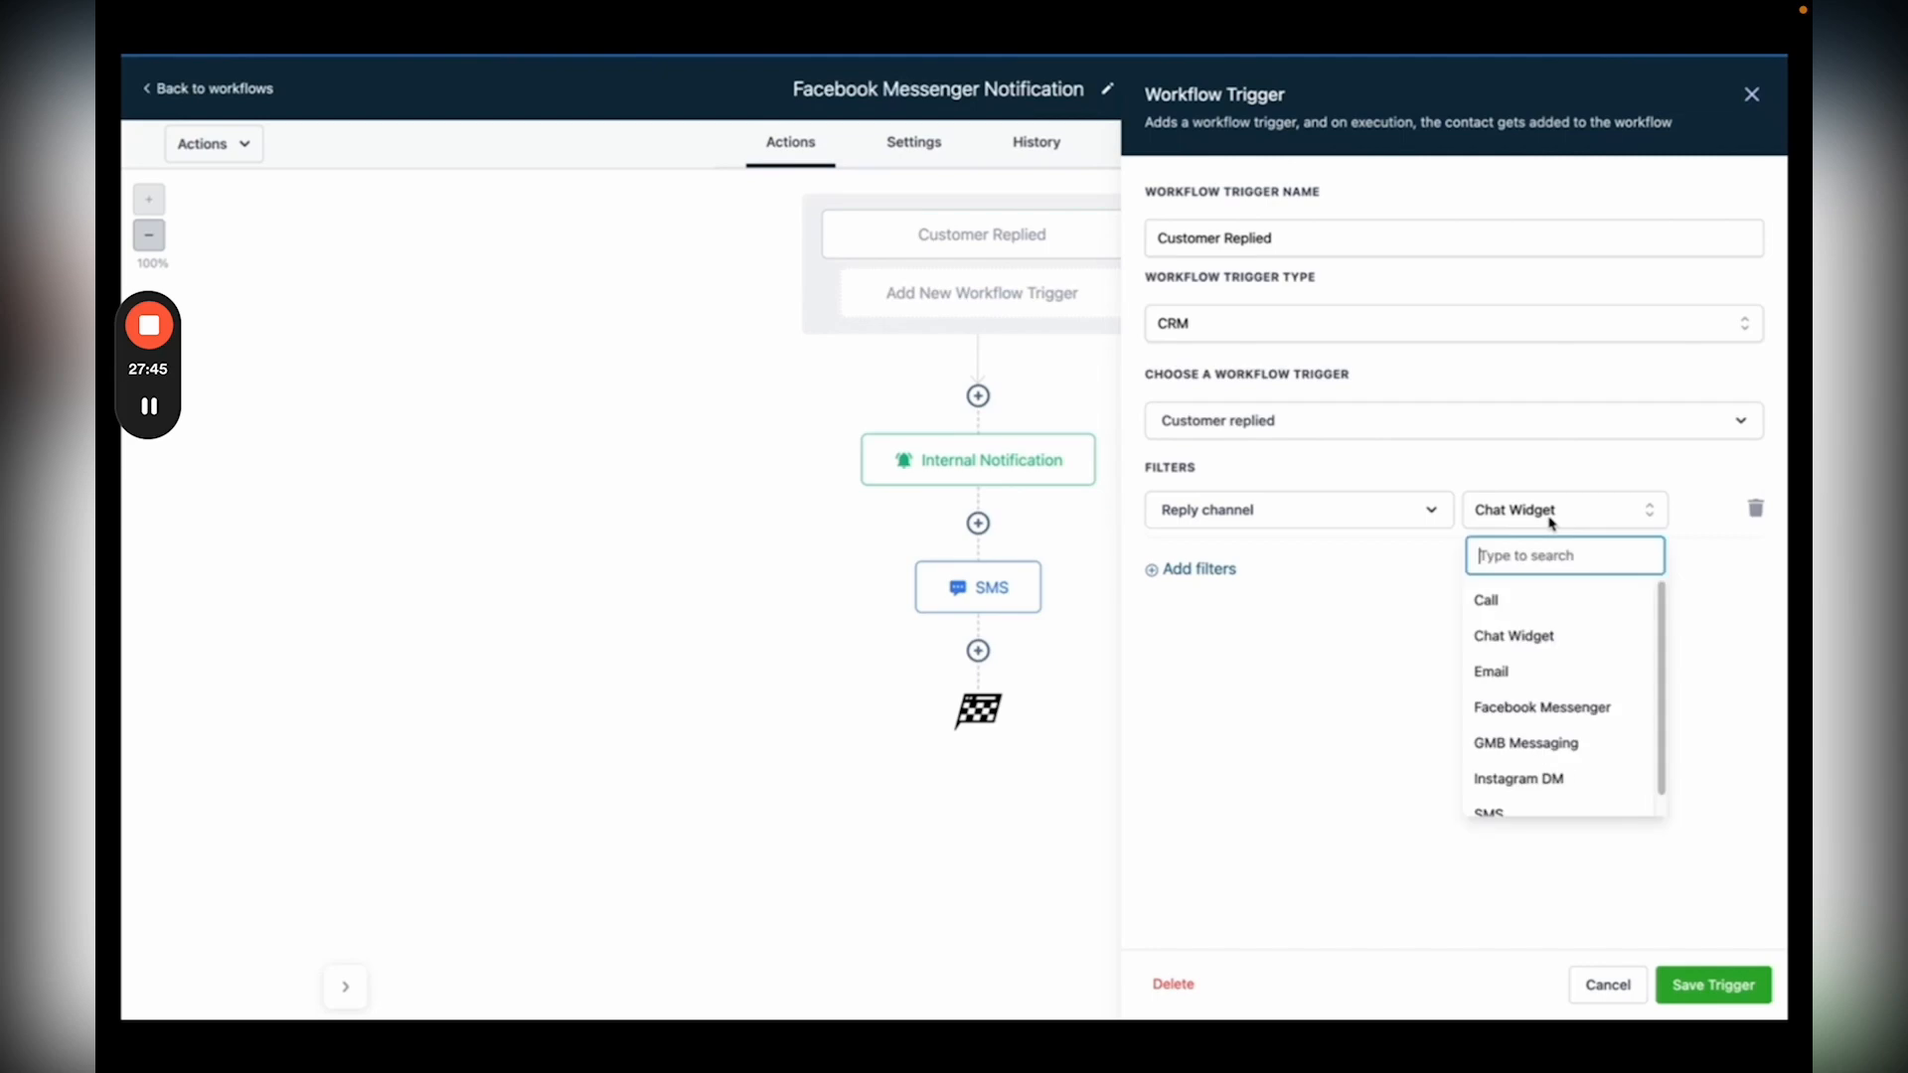
pyautogui.click(1565, 707)
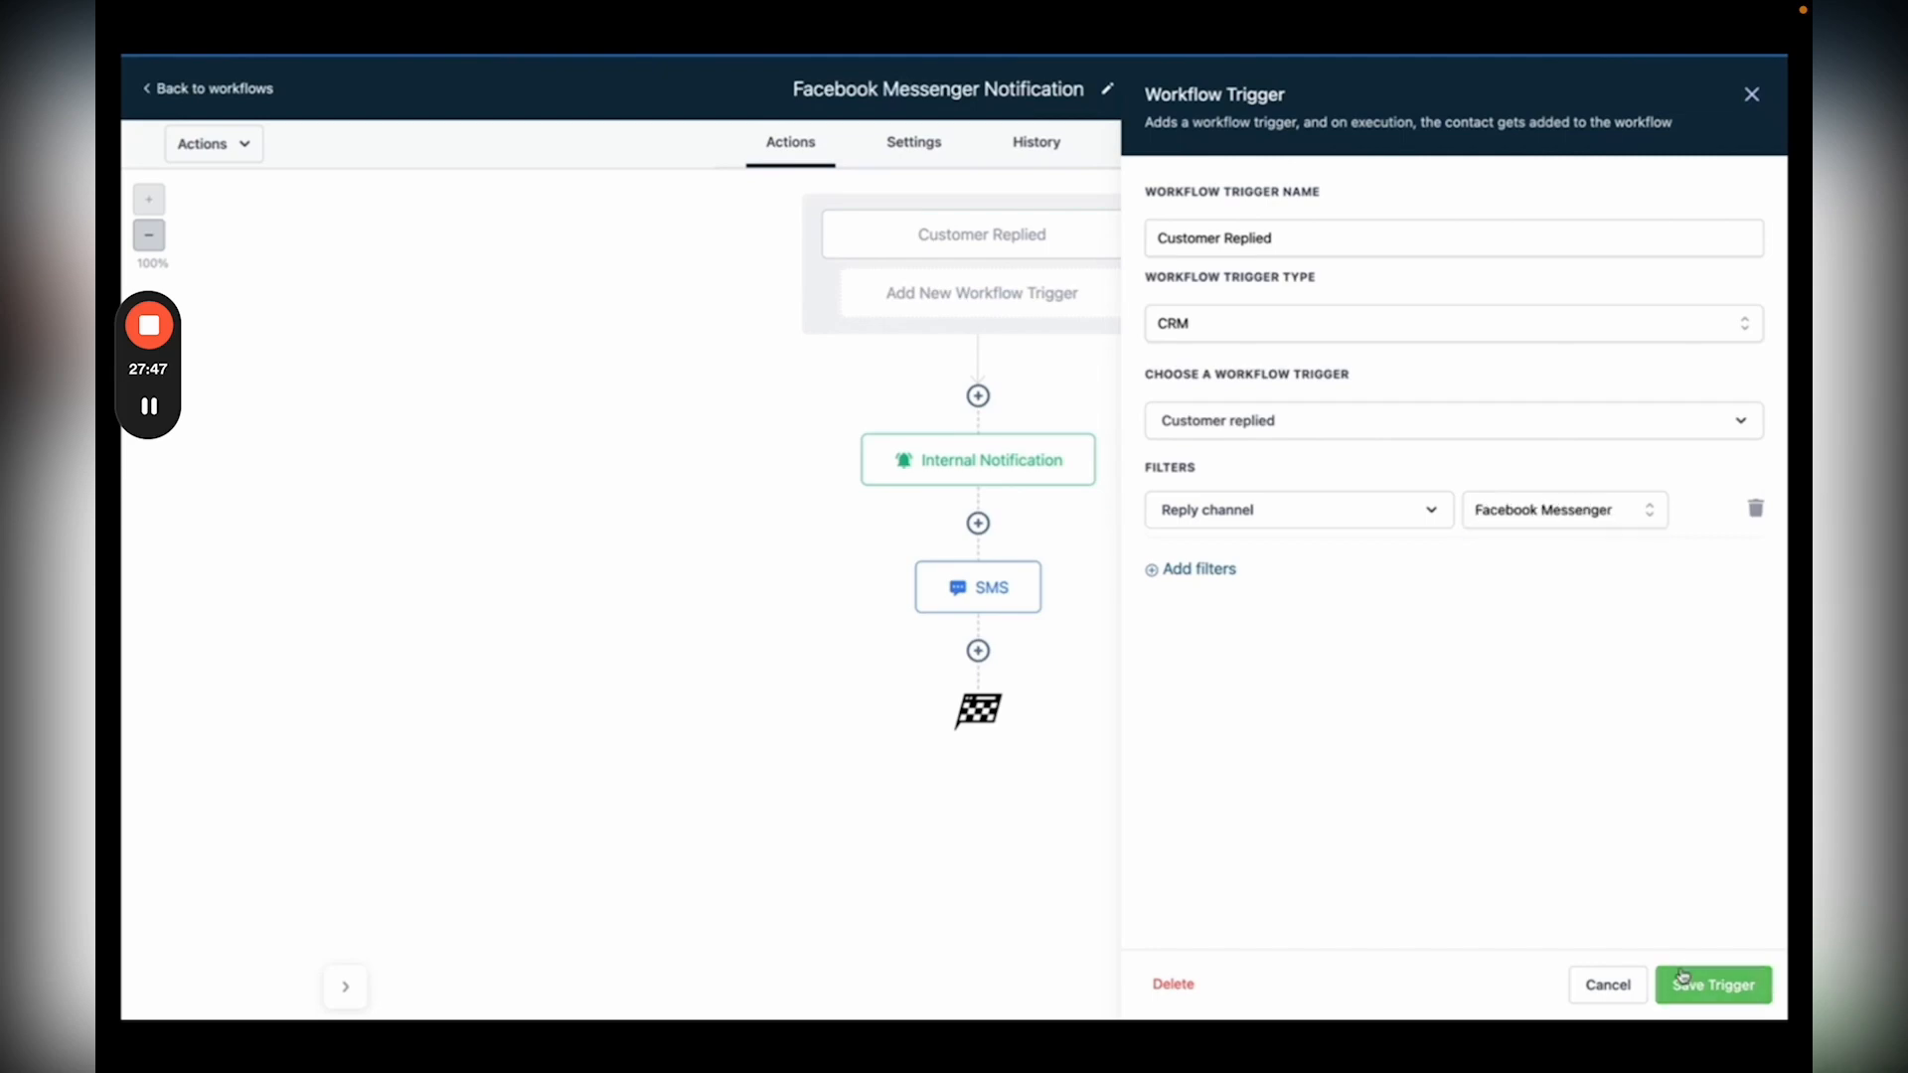
pyautogui.click(1682, 979)
pyautogui.click(1678, 144)
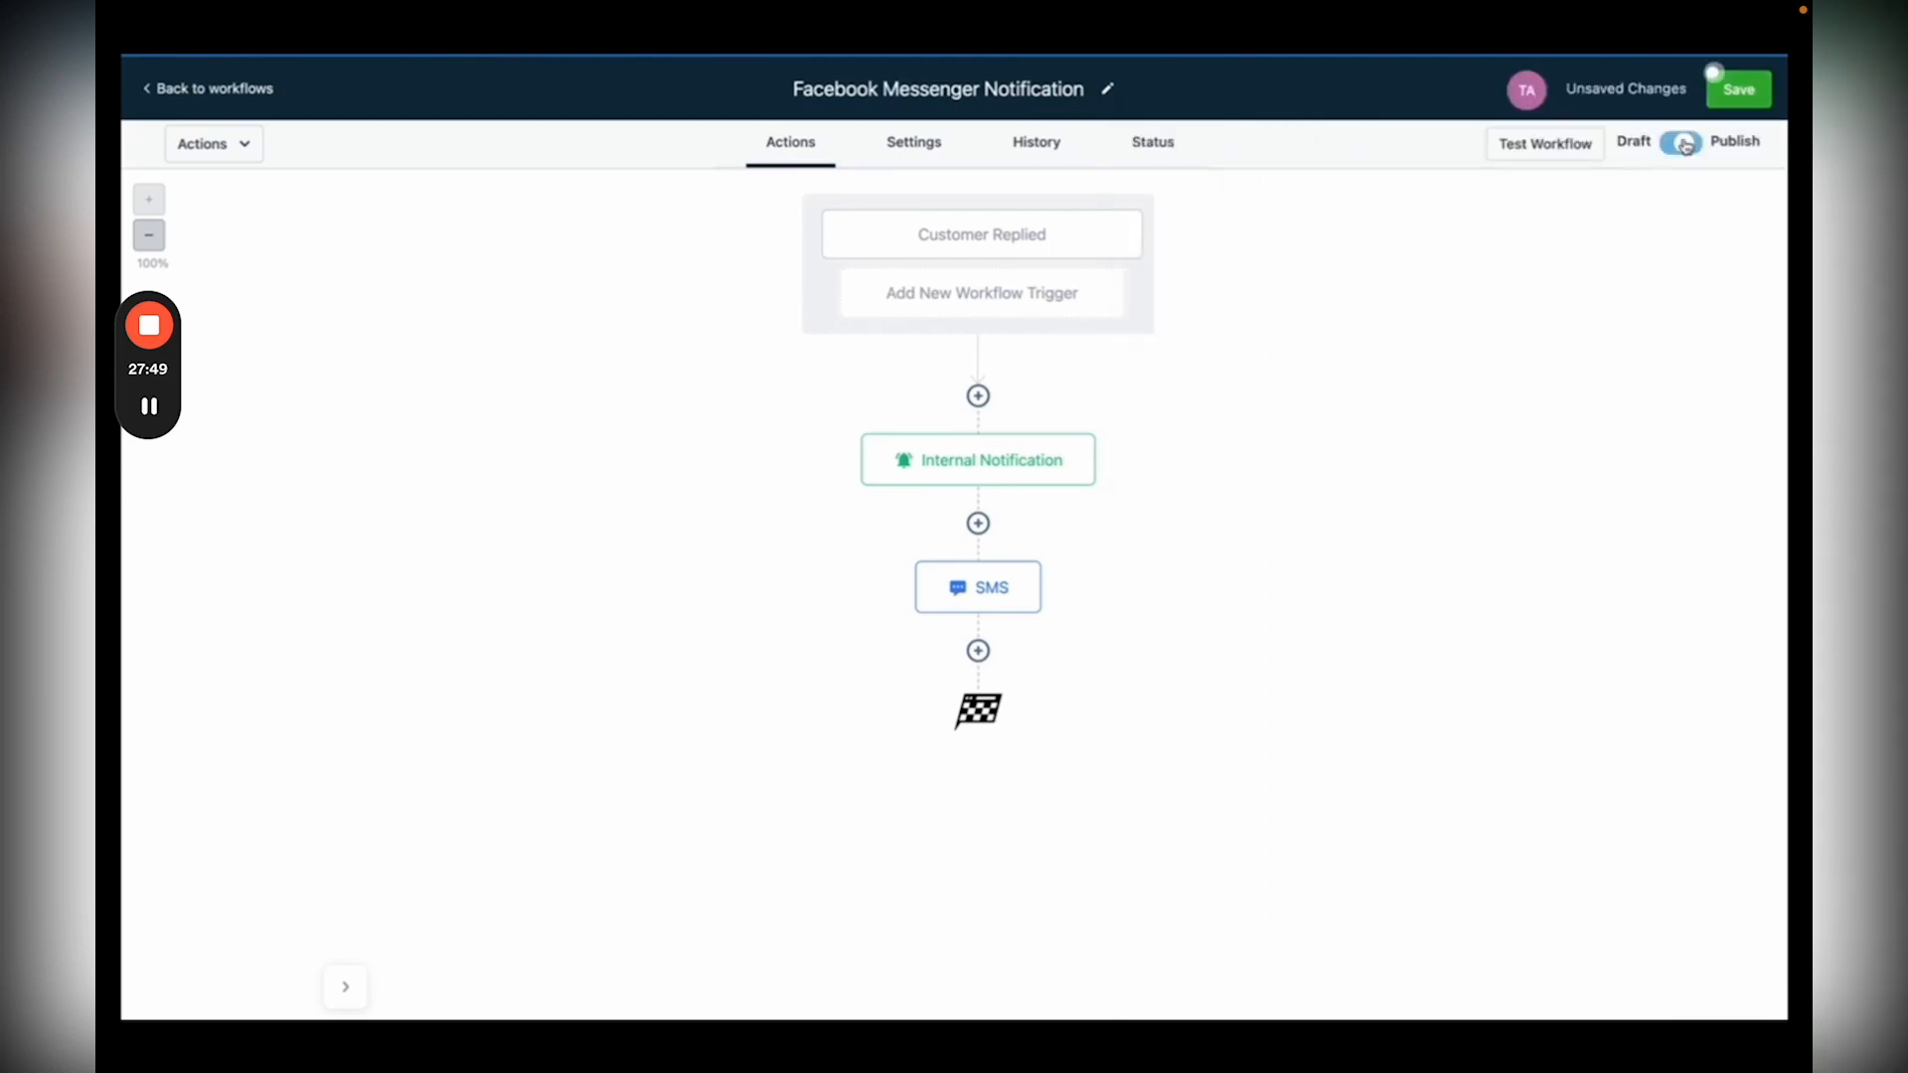
pyautogui.click(1720, 109)
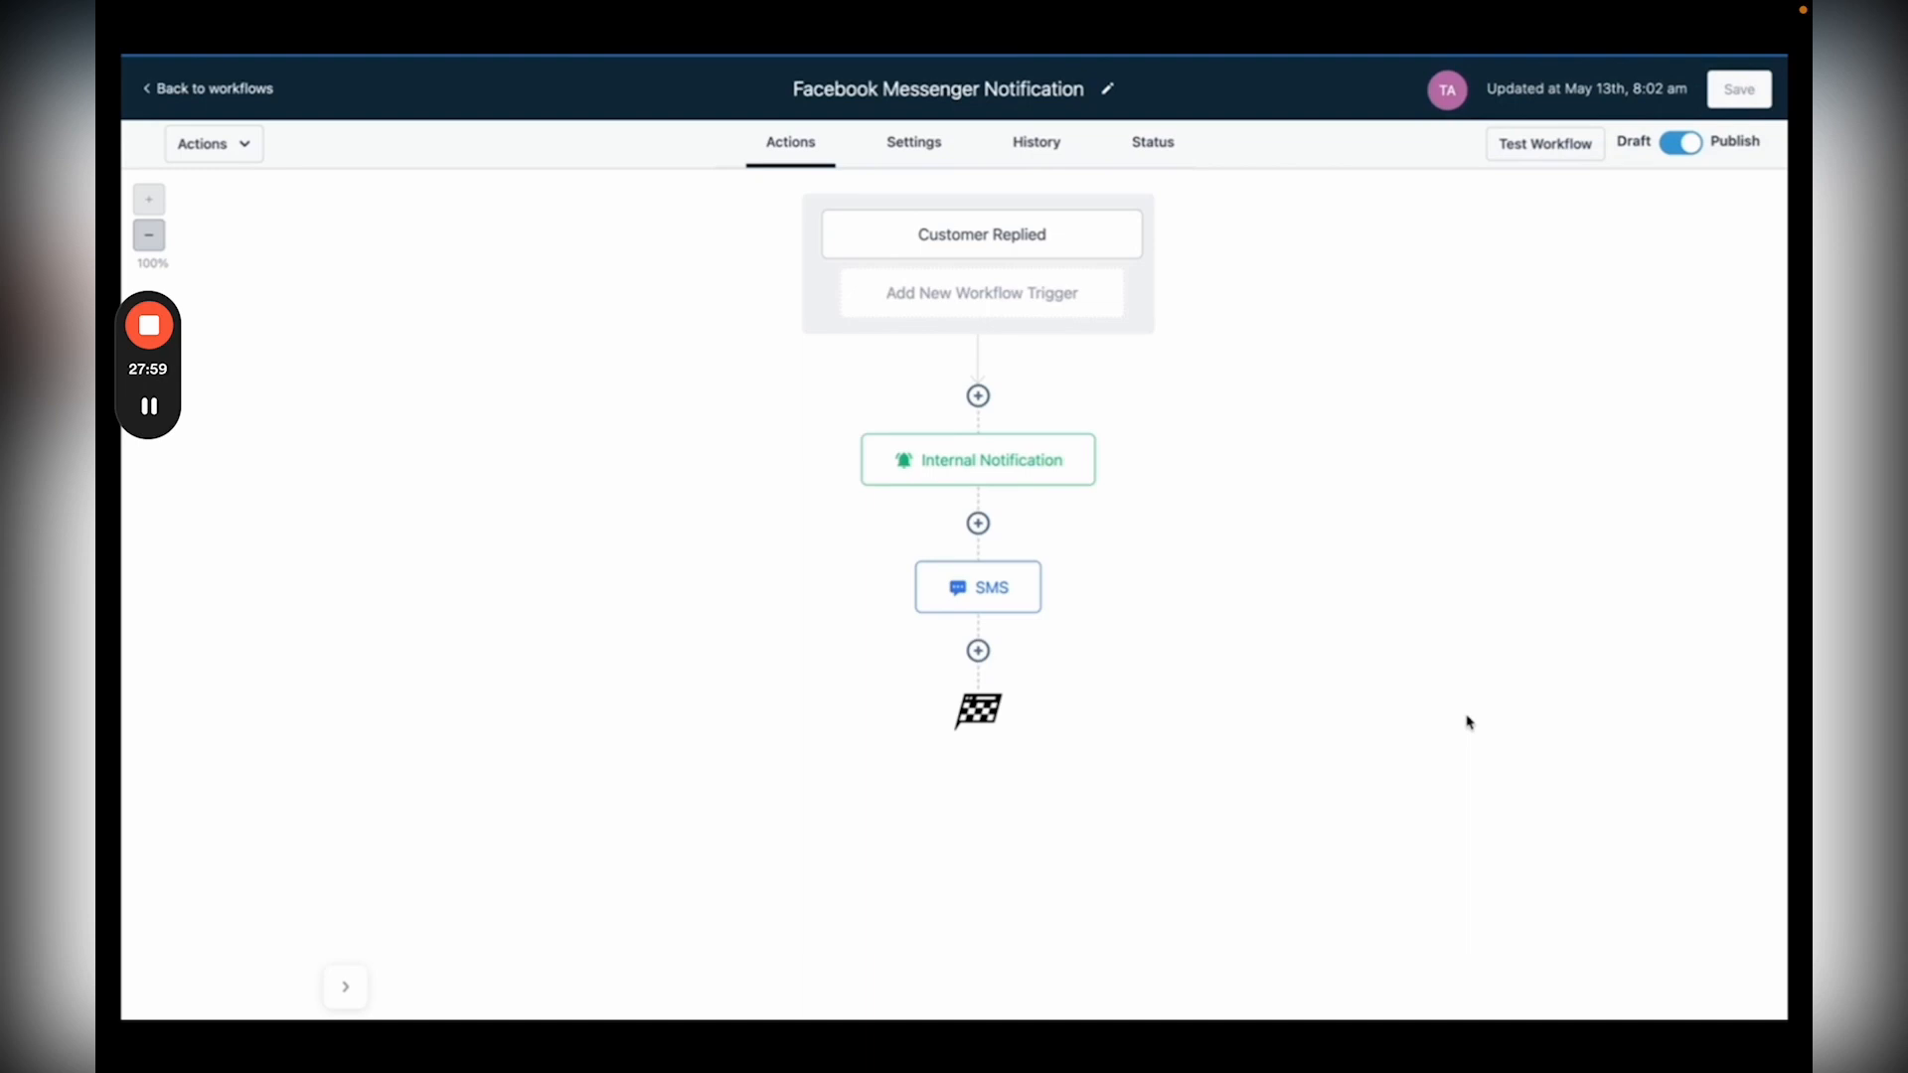
# Step: Recheck the trigger's reply channel options and close it without changes
pyautogui.click(986, 236)
pyautogui.click(1554, 516)
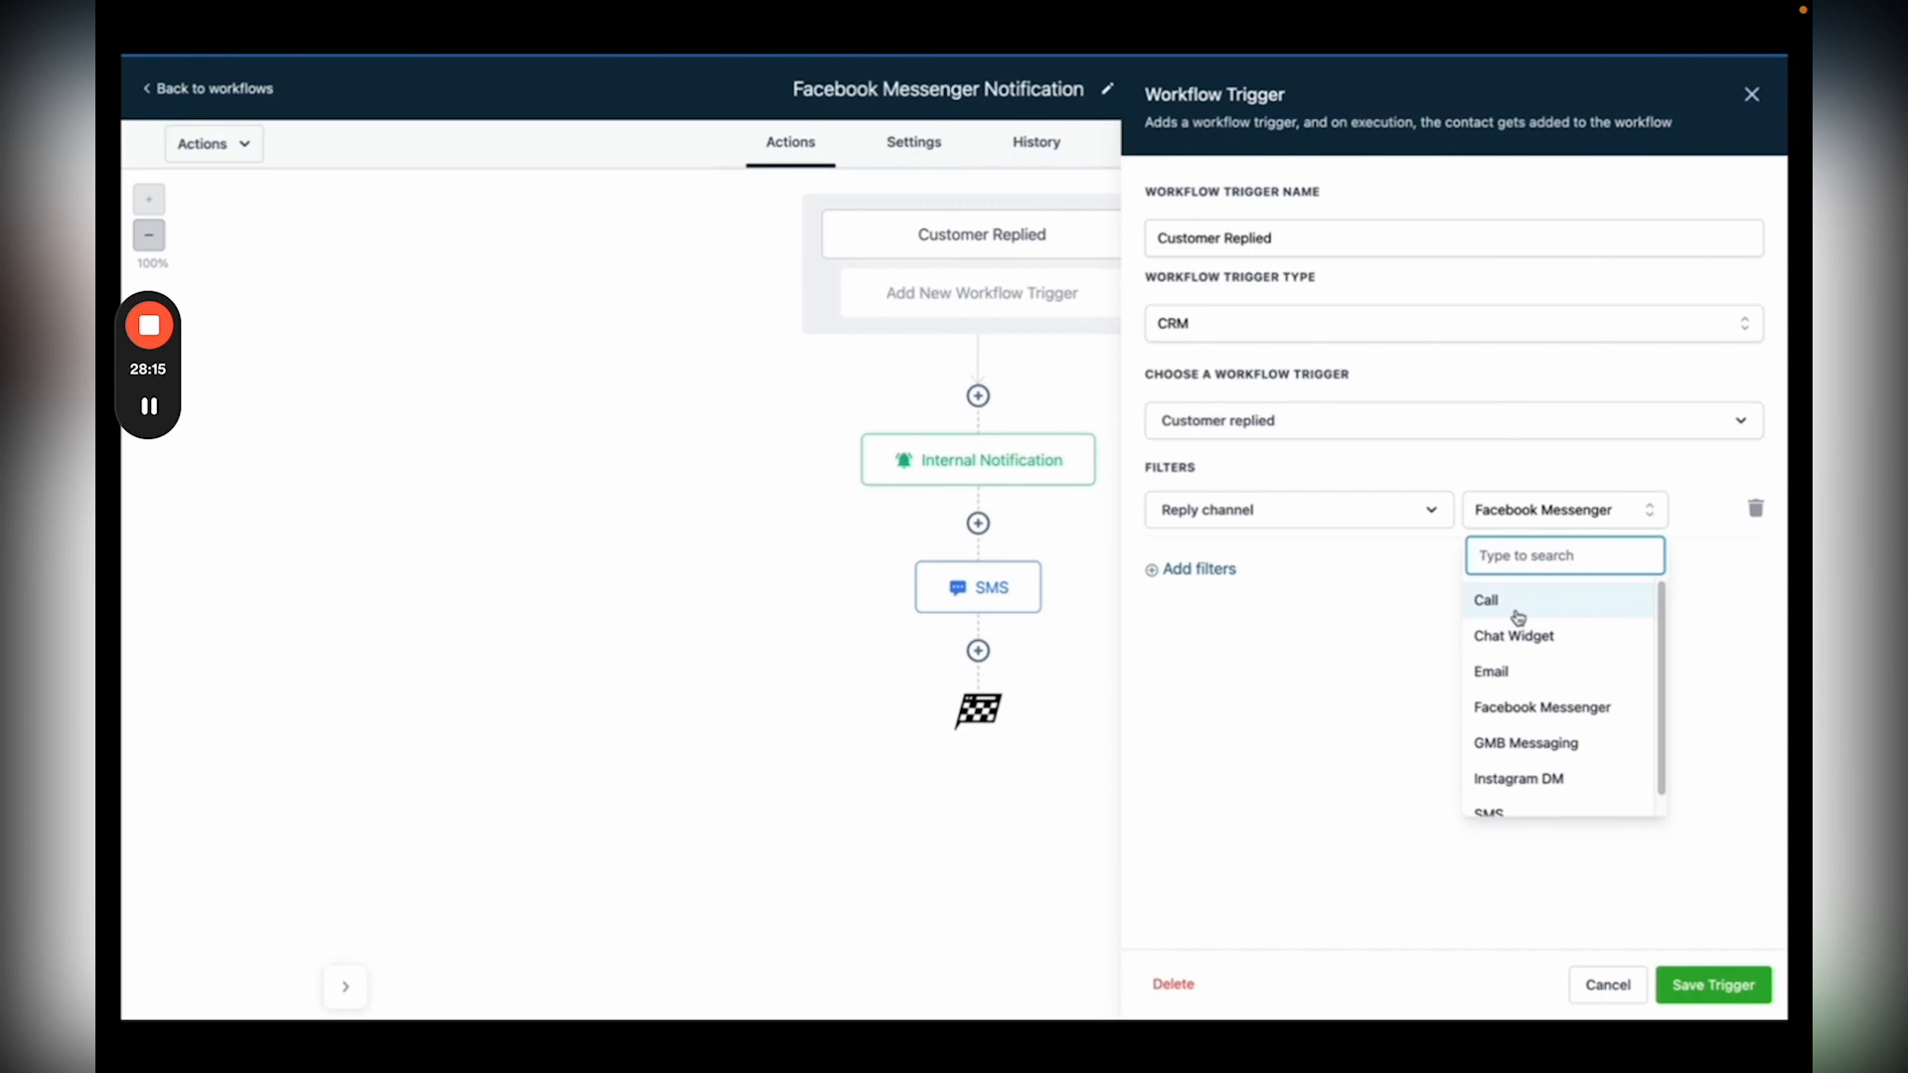
pyautogui.click(646, 399)
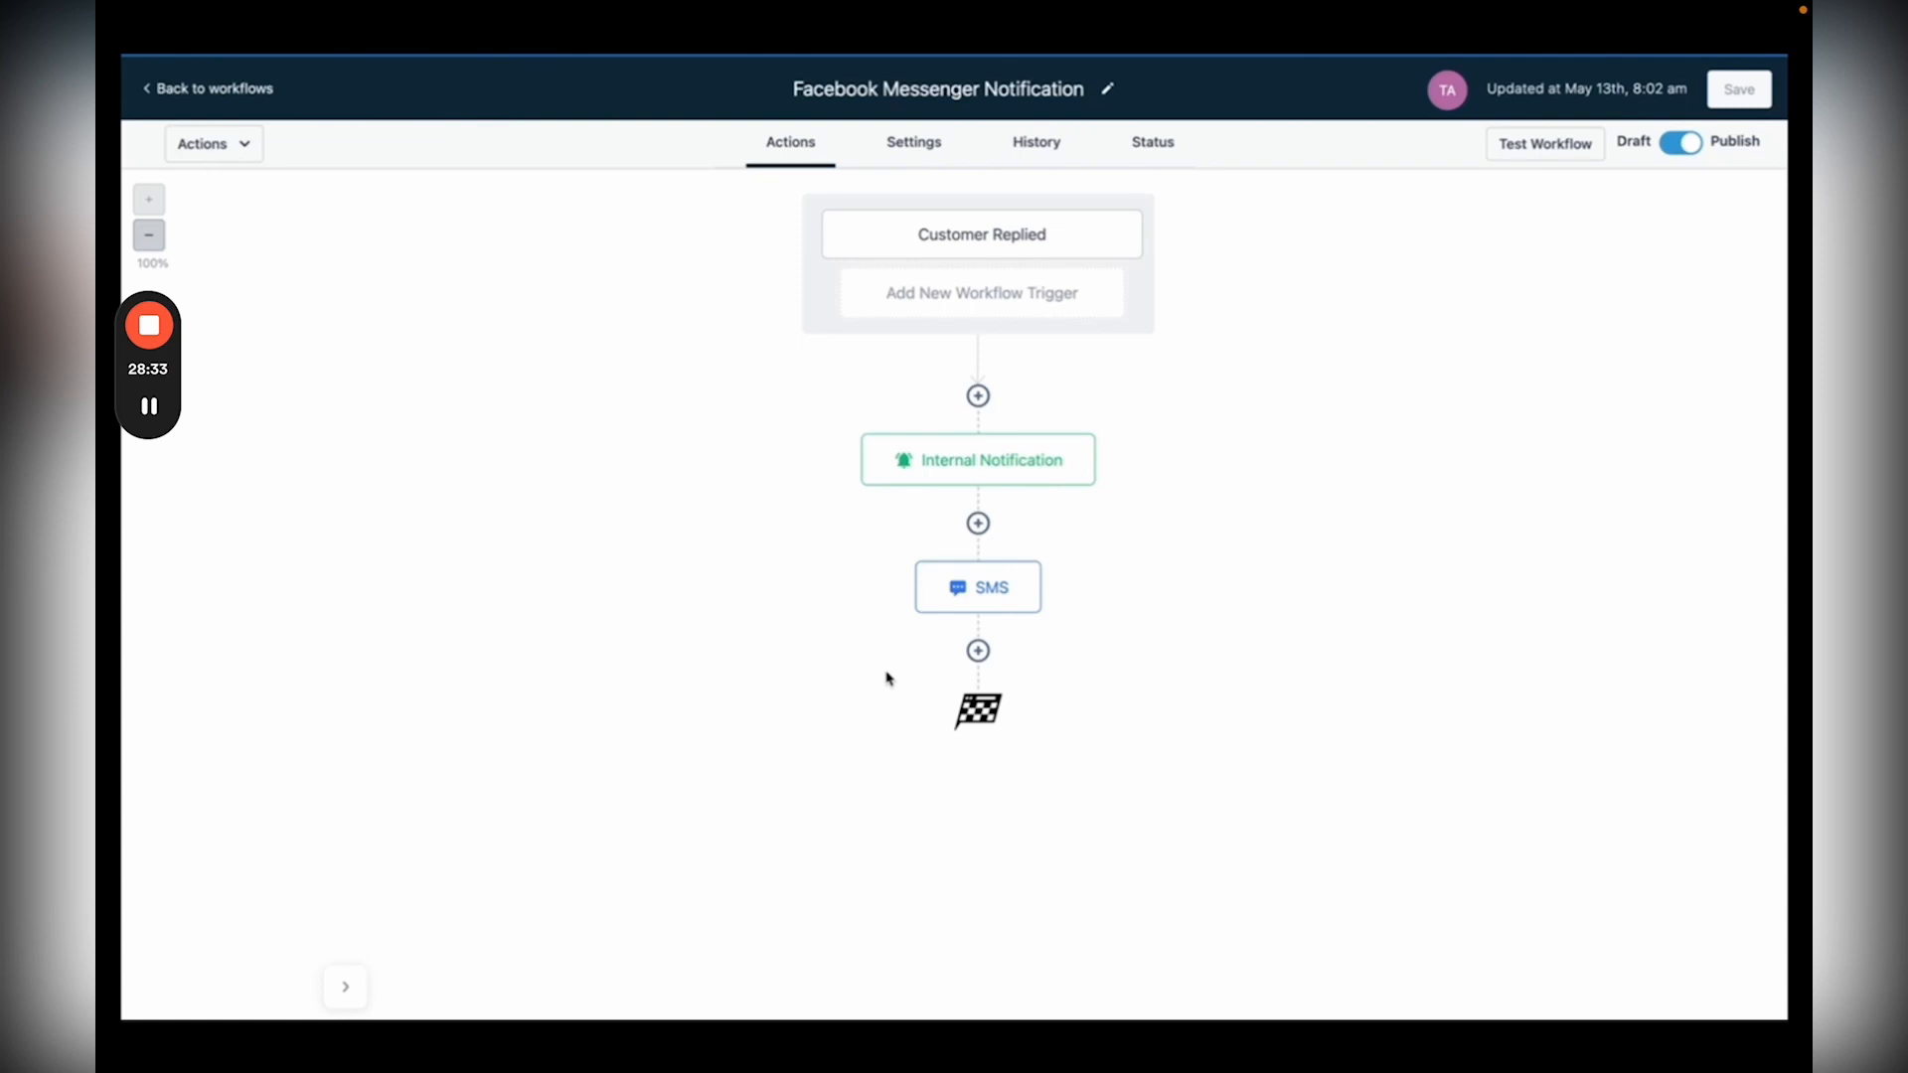
# Step: Insert a Wait action set to 1 days below the SMS step and save it
pyautogui.click(980, 656)
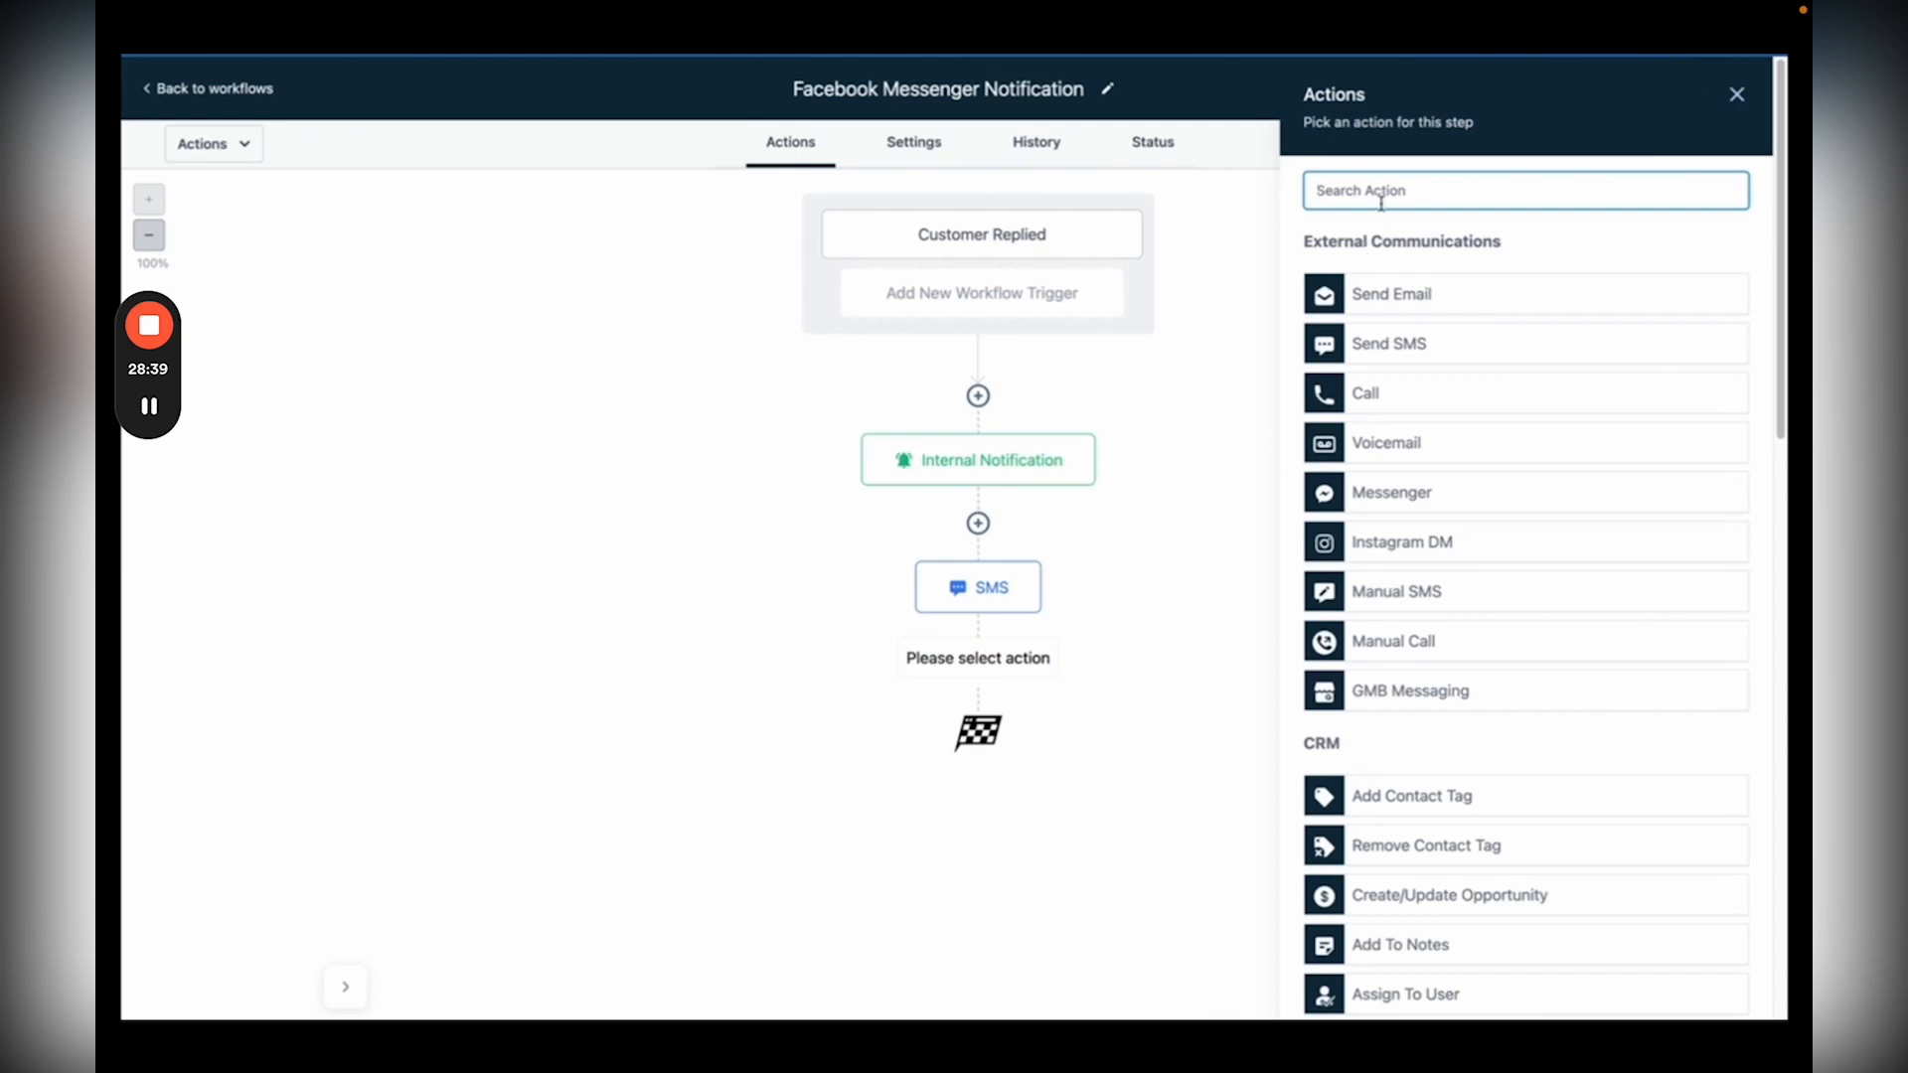
pyautogui.write('wait')
pyautogui.click(1411, 526)
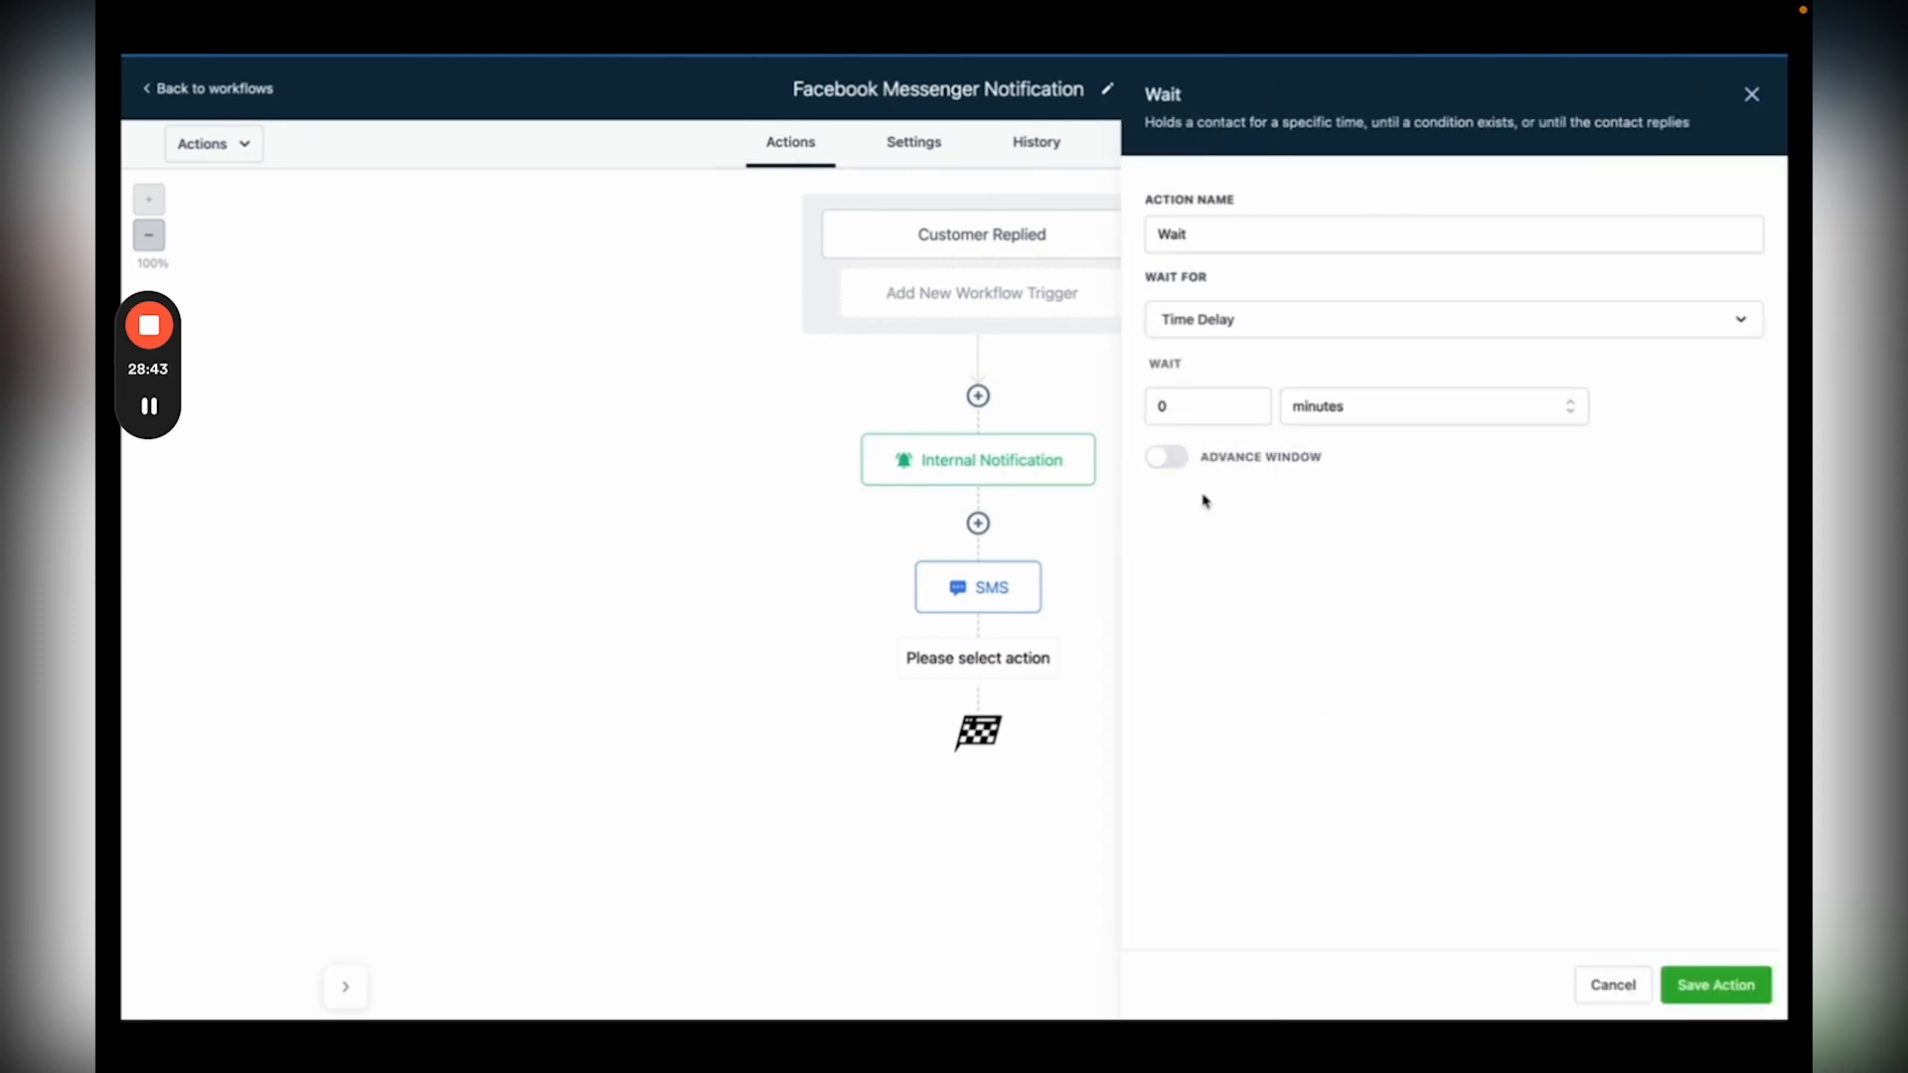
pyautogui.moveTo(1182, 407); pyautogui.dragTo(1140, 408)
pyautogui.write('1')
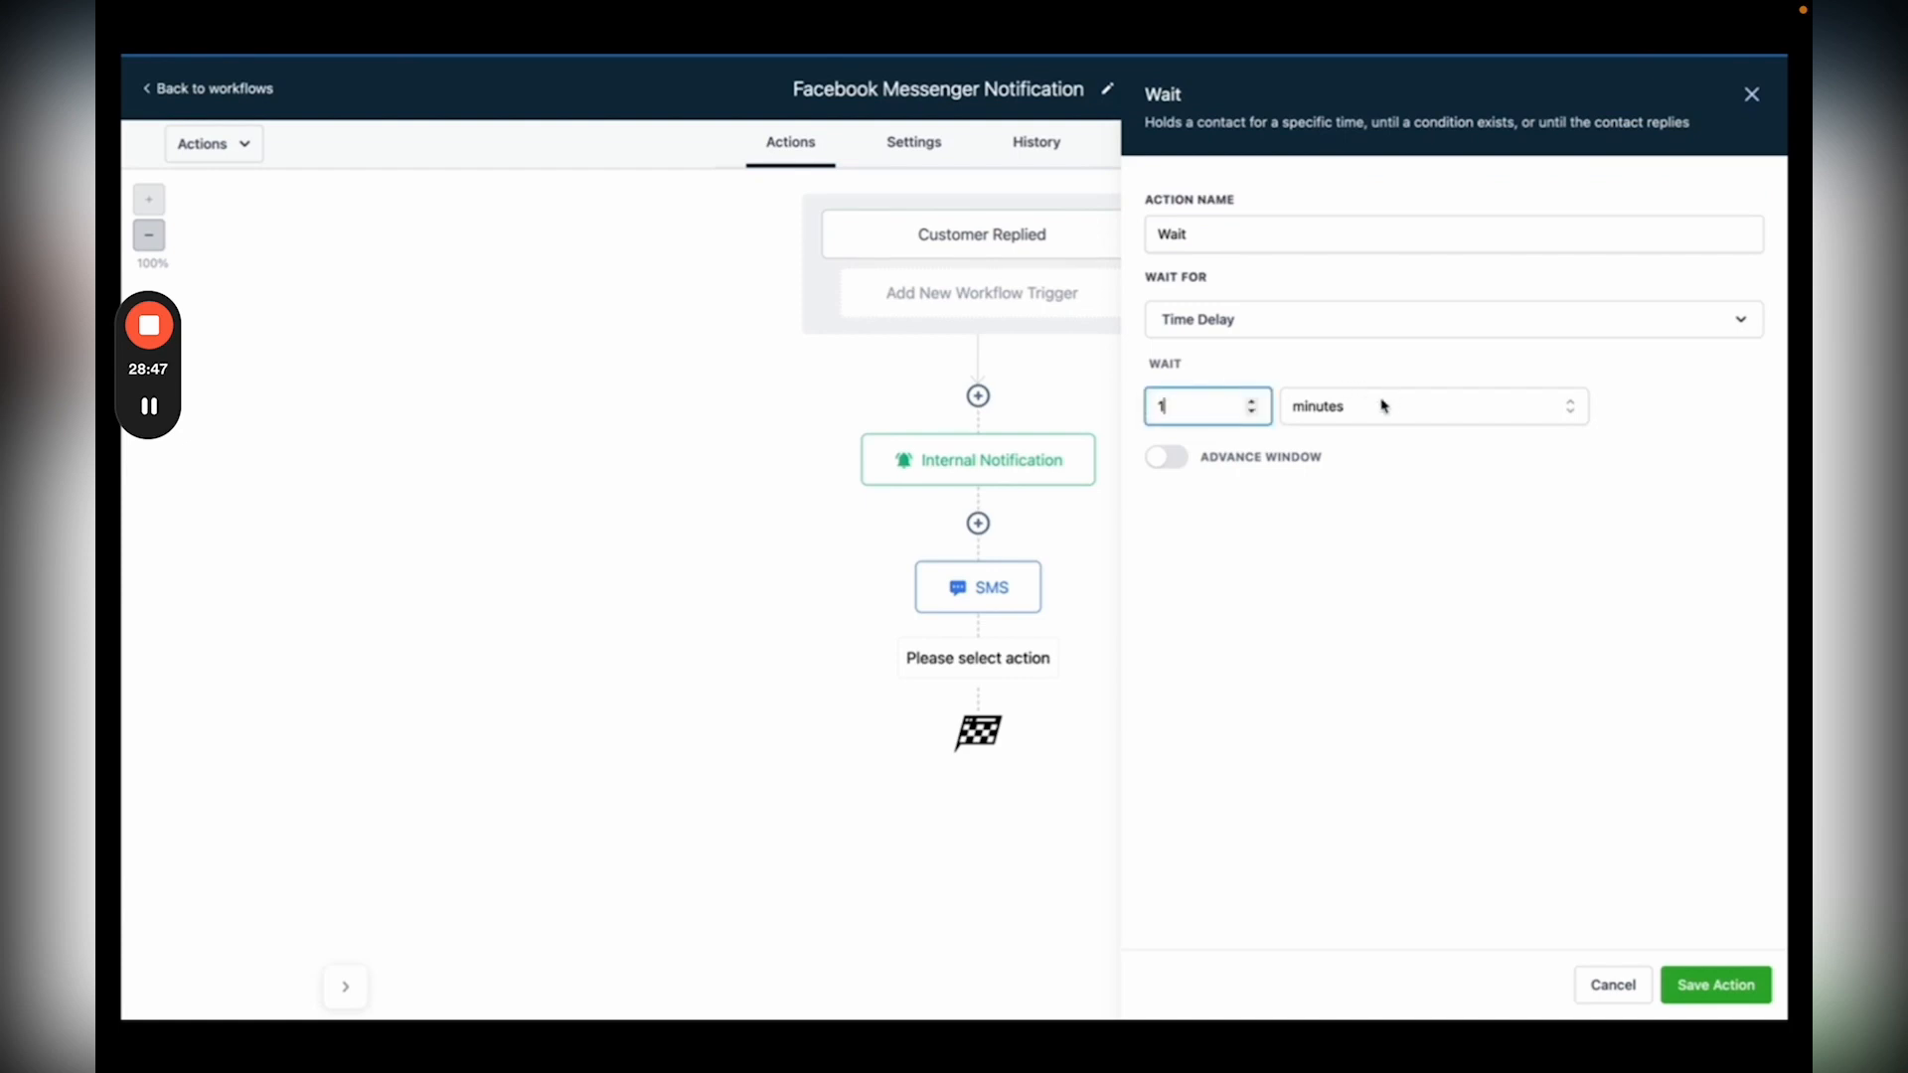
pyautogui.click(1383, 406)
pyautogui.click(1303, 524)
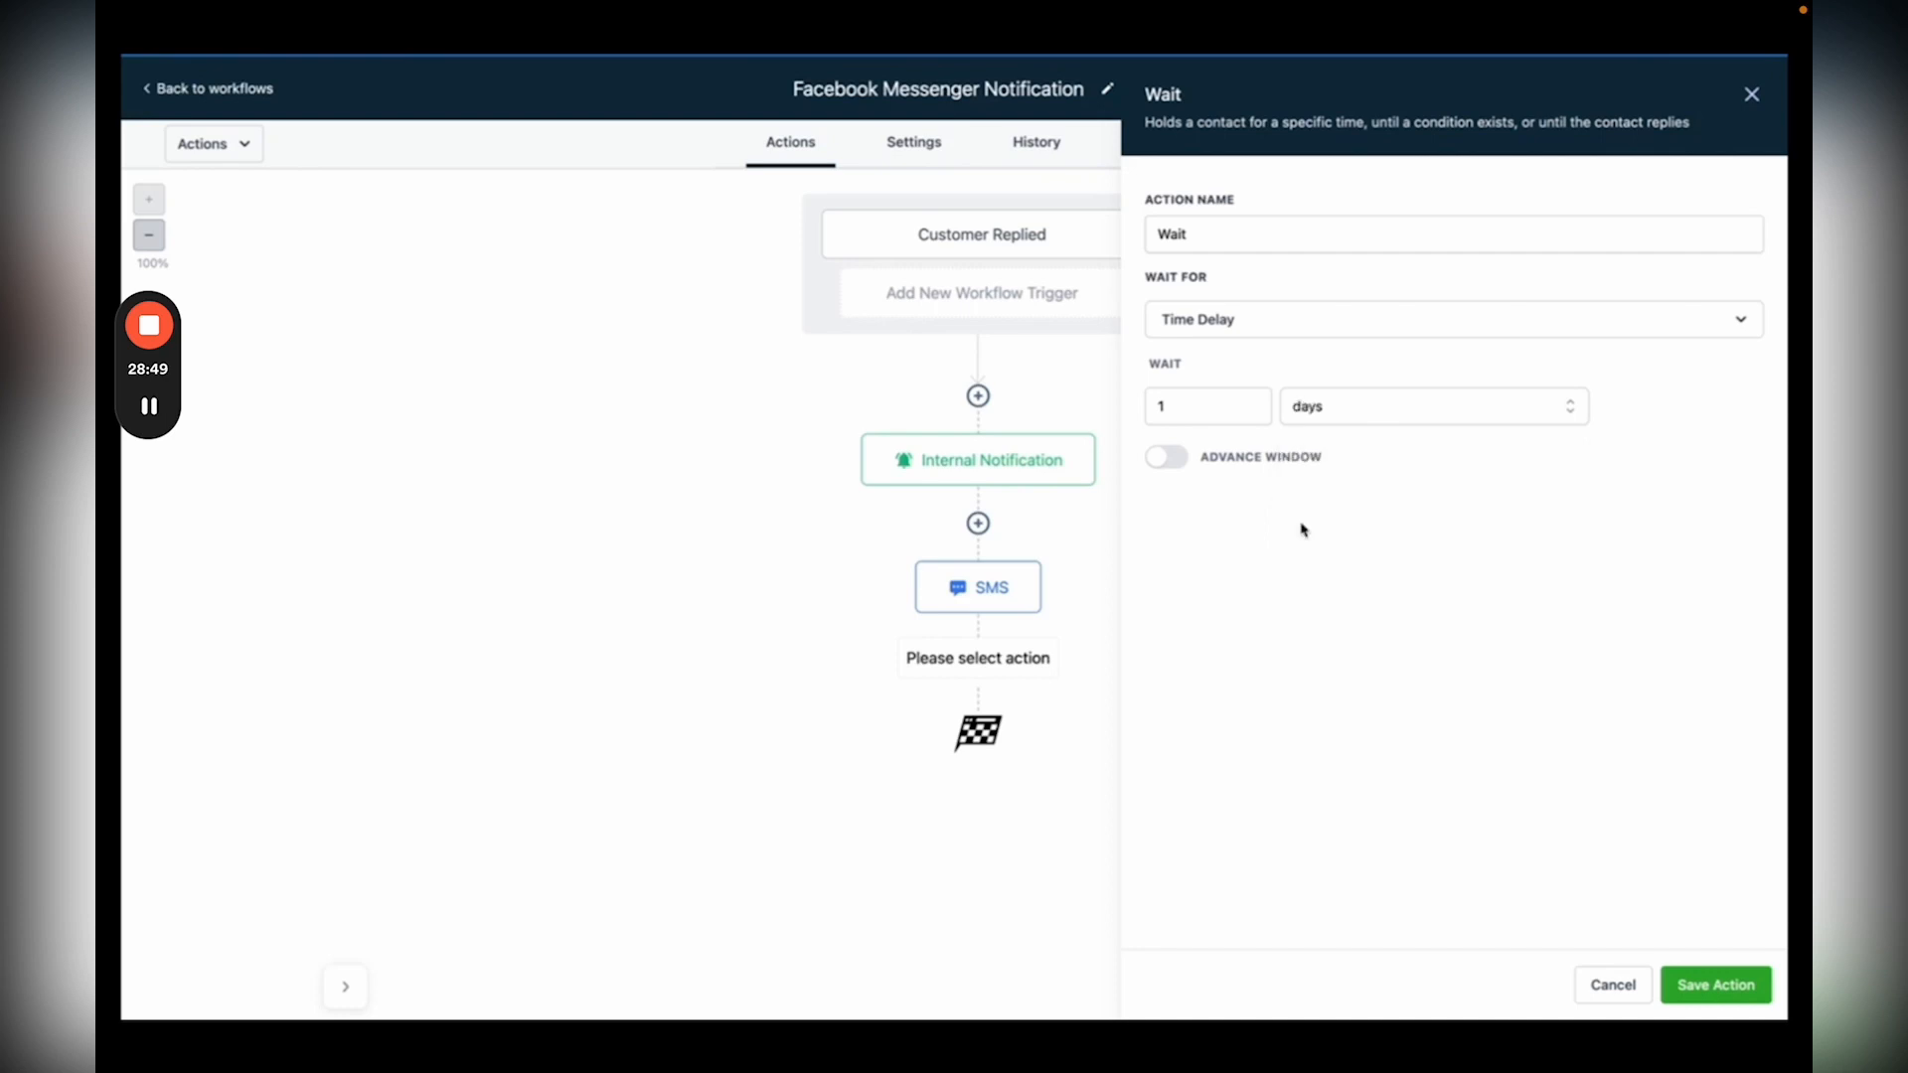
pyautogui.click(1716, 984)
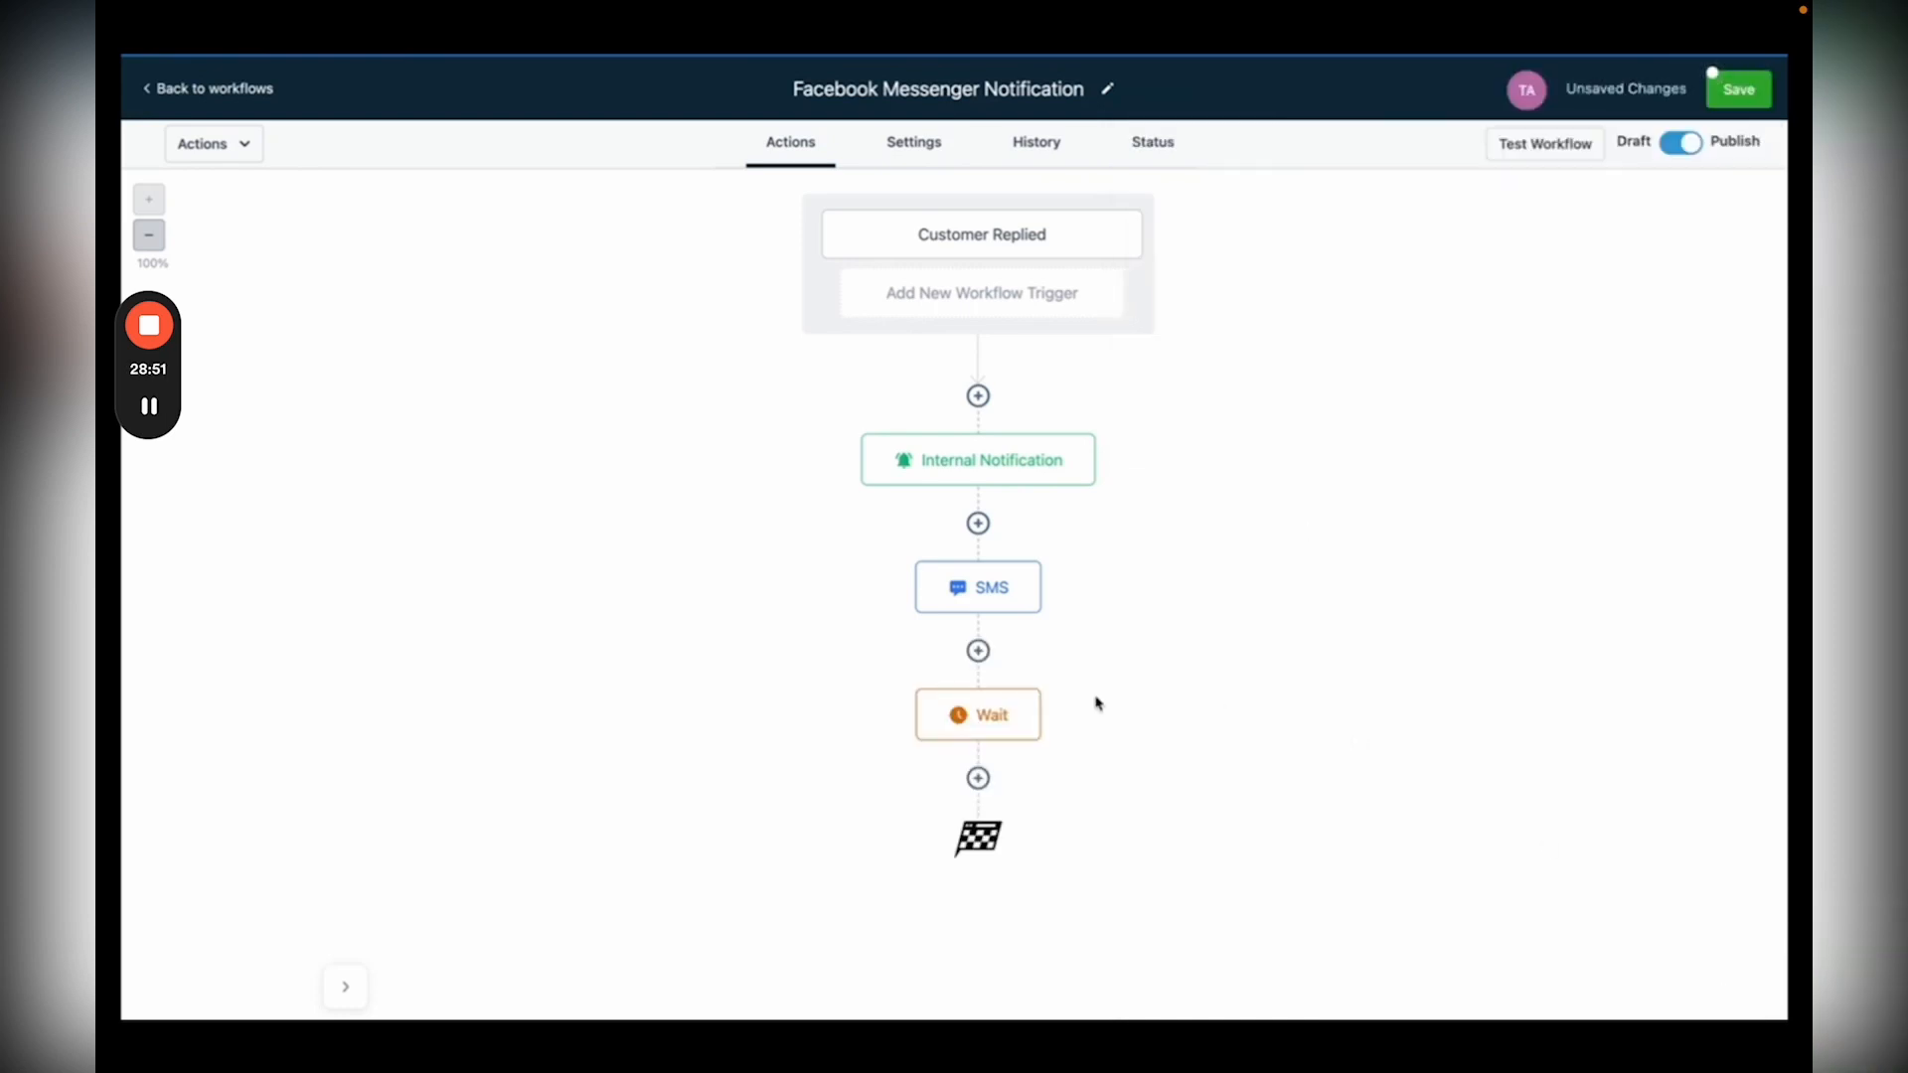
# Step: Copy the SMS step and paste it after the 1-day Wait step
pyautogui.moveTo(1039, 565)
pyautogui.click(1038, 565)
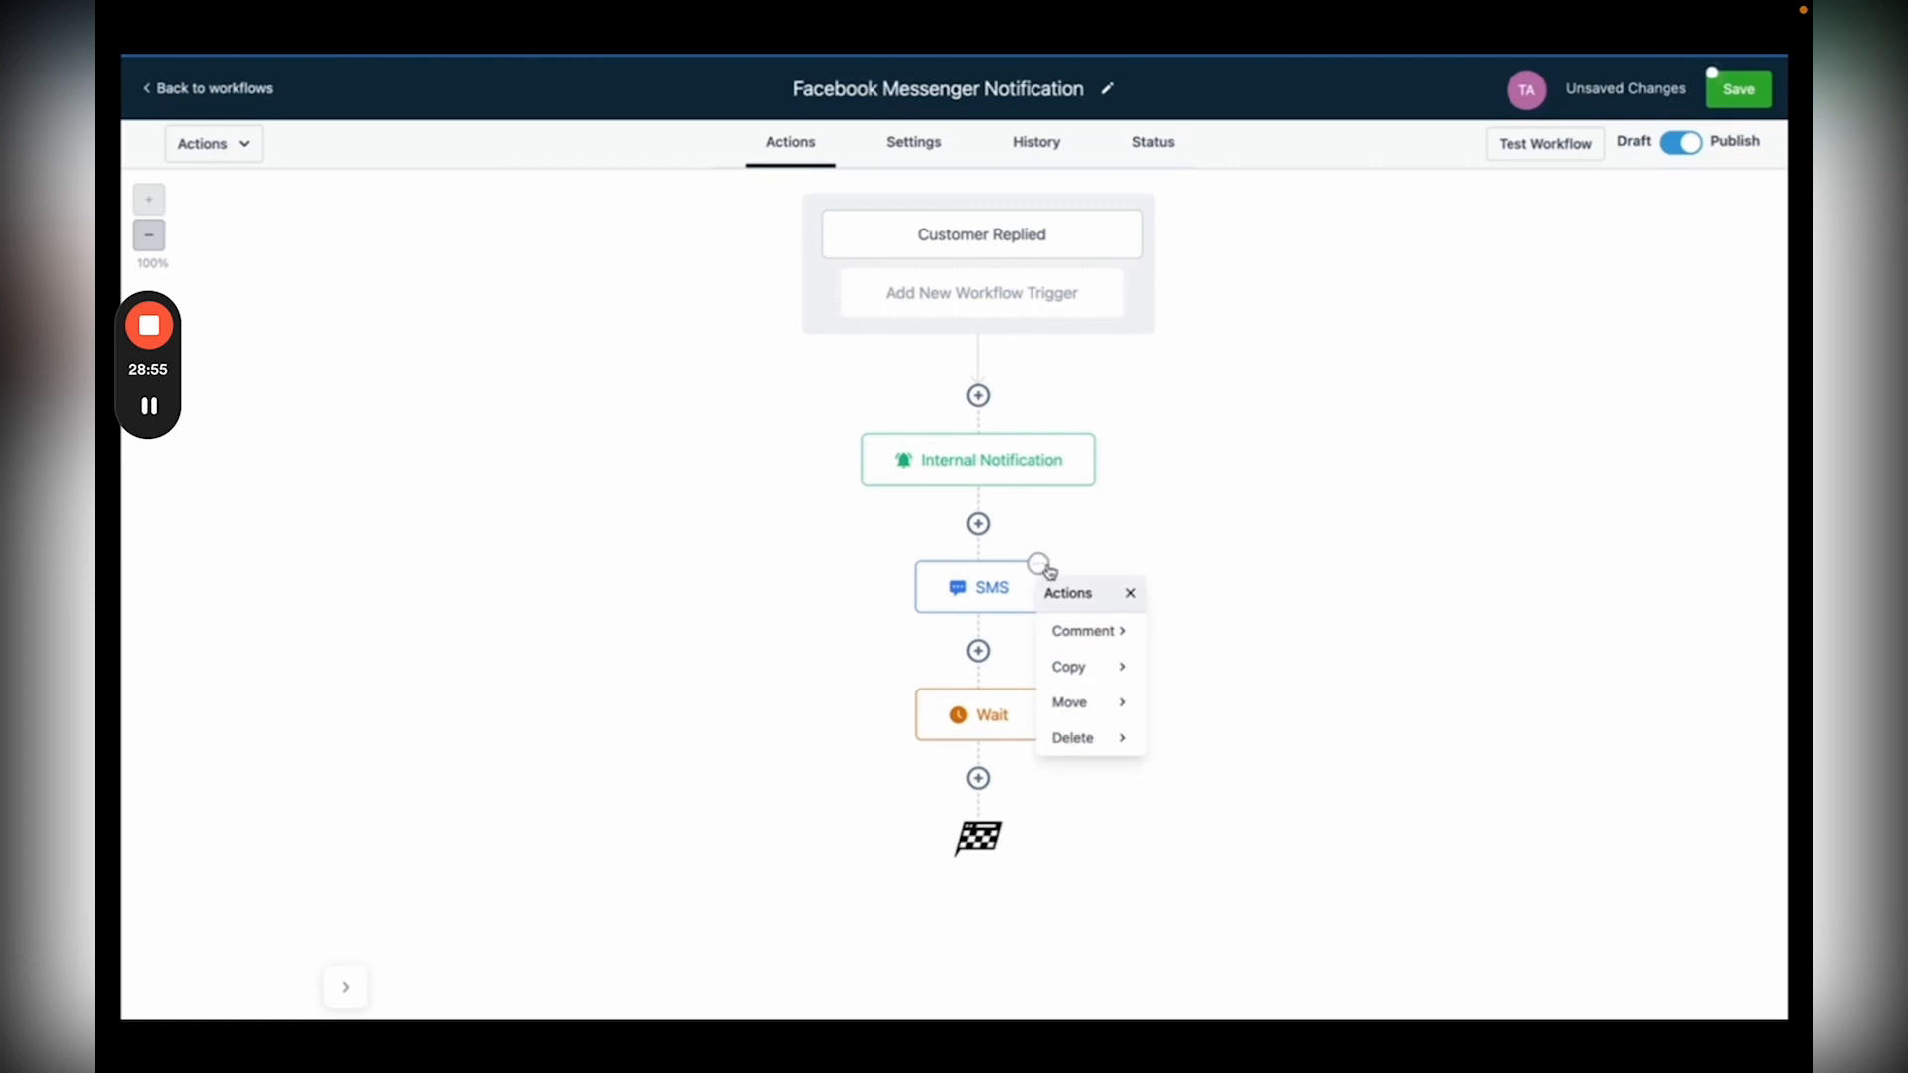
pyautogui.moveTo(1088, 666)
pyautogui.click(1196, 638)
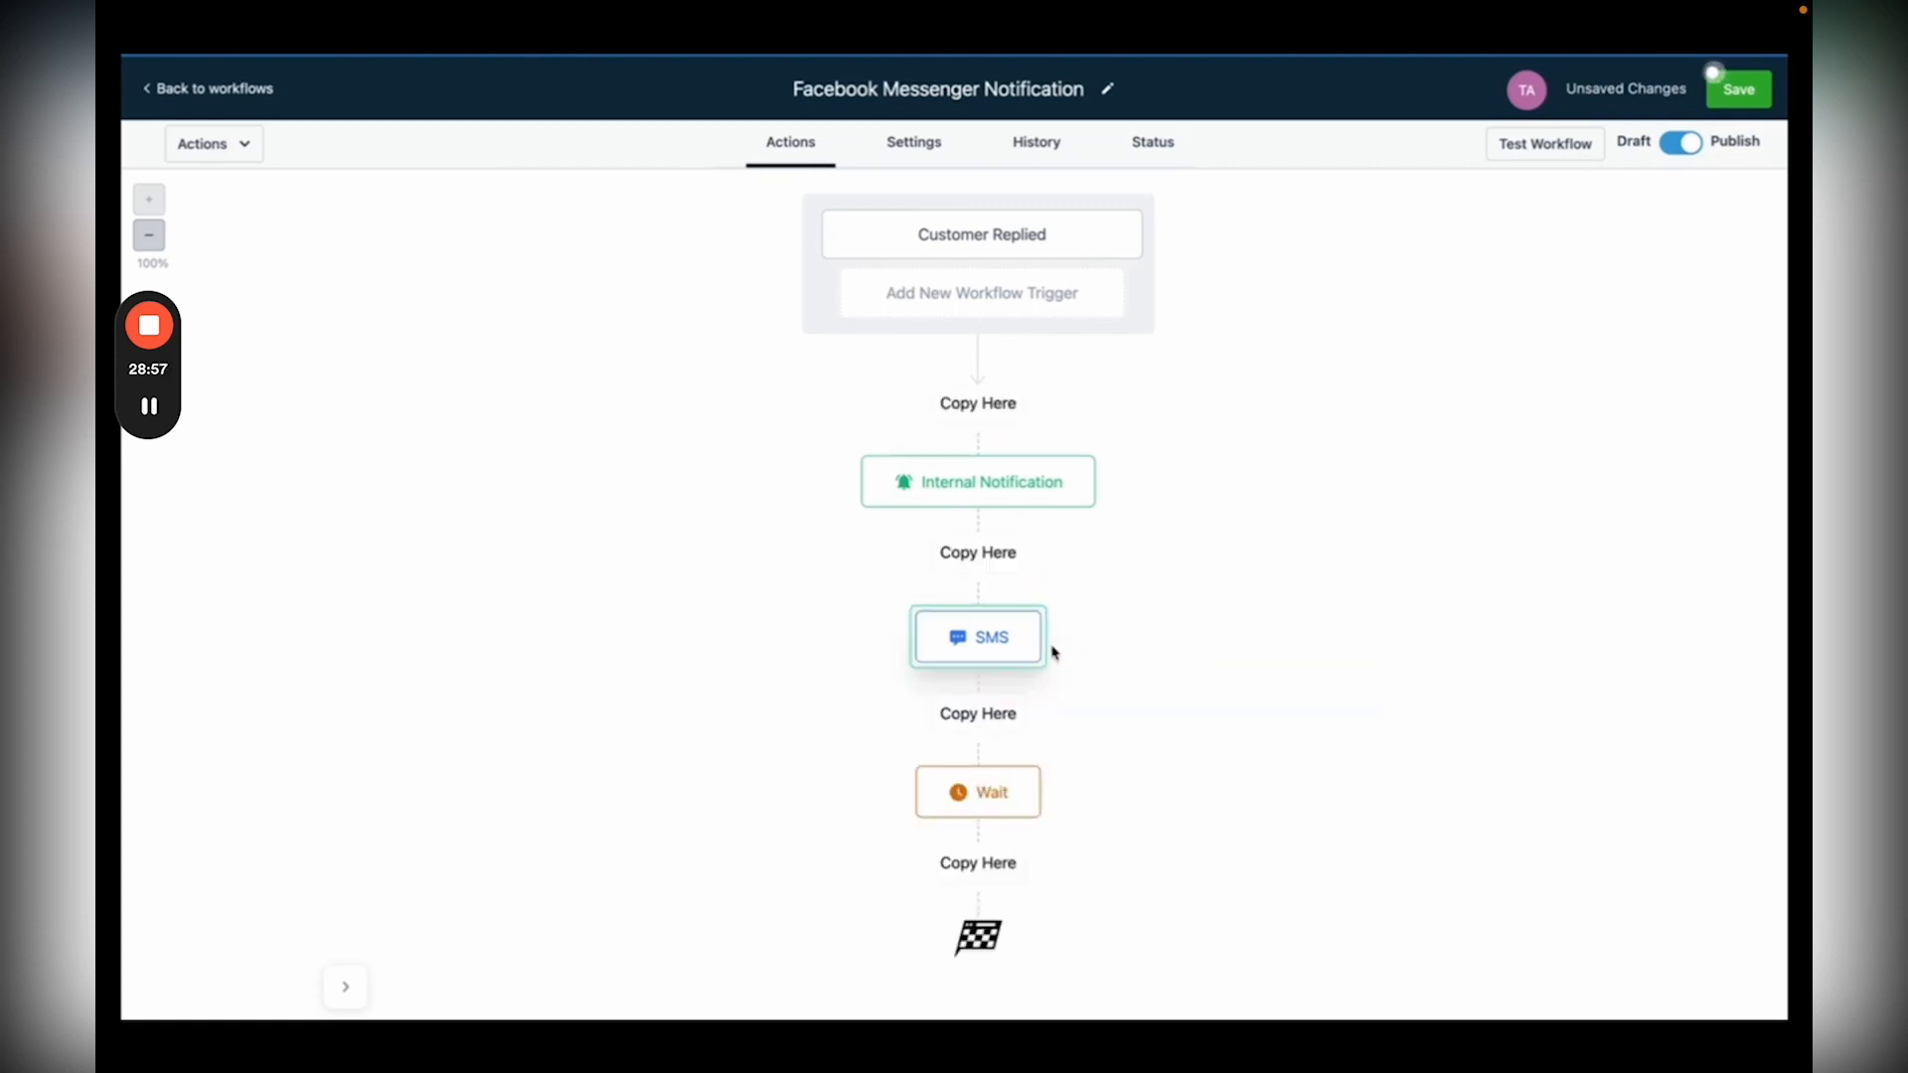
pyautogui.click(988, 864)
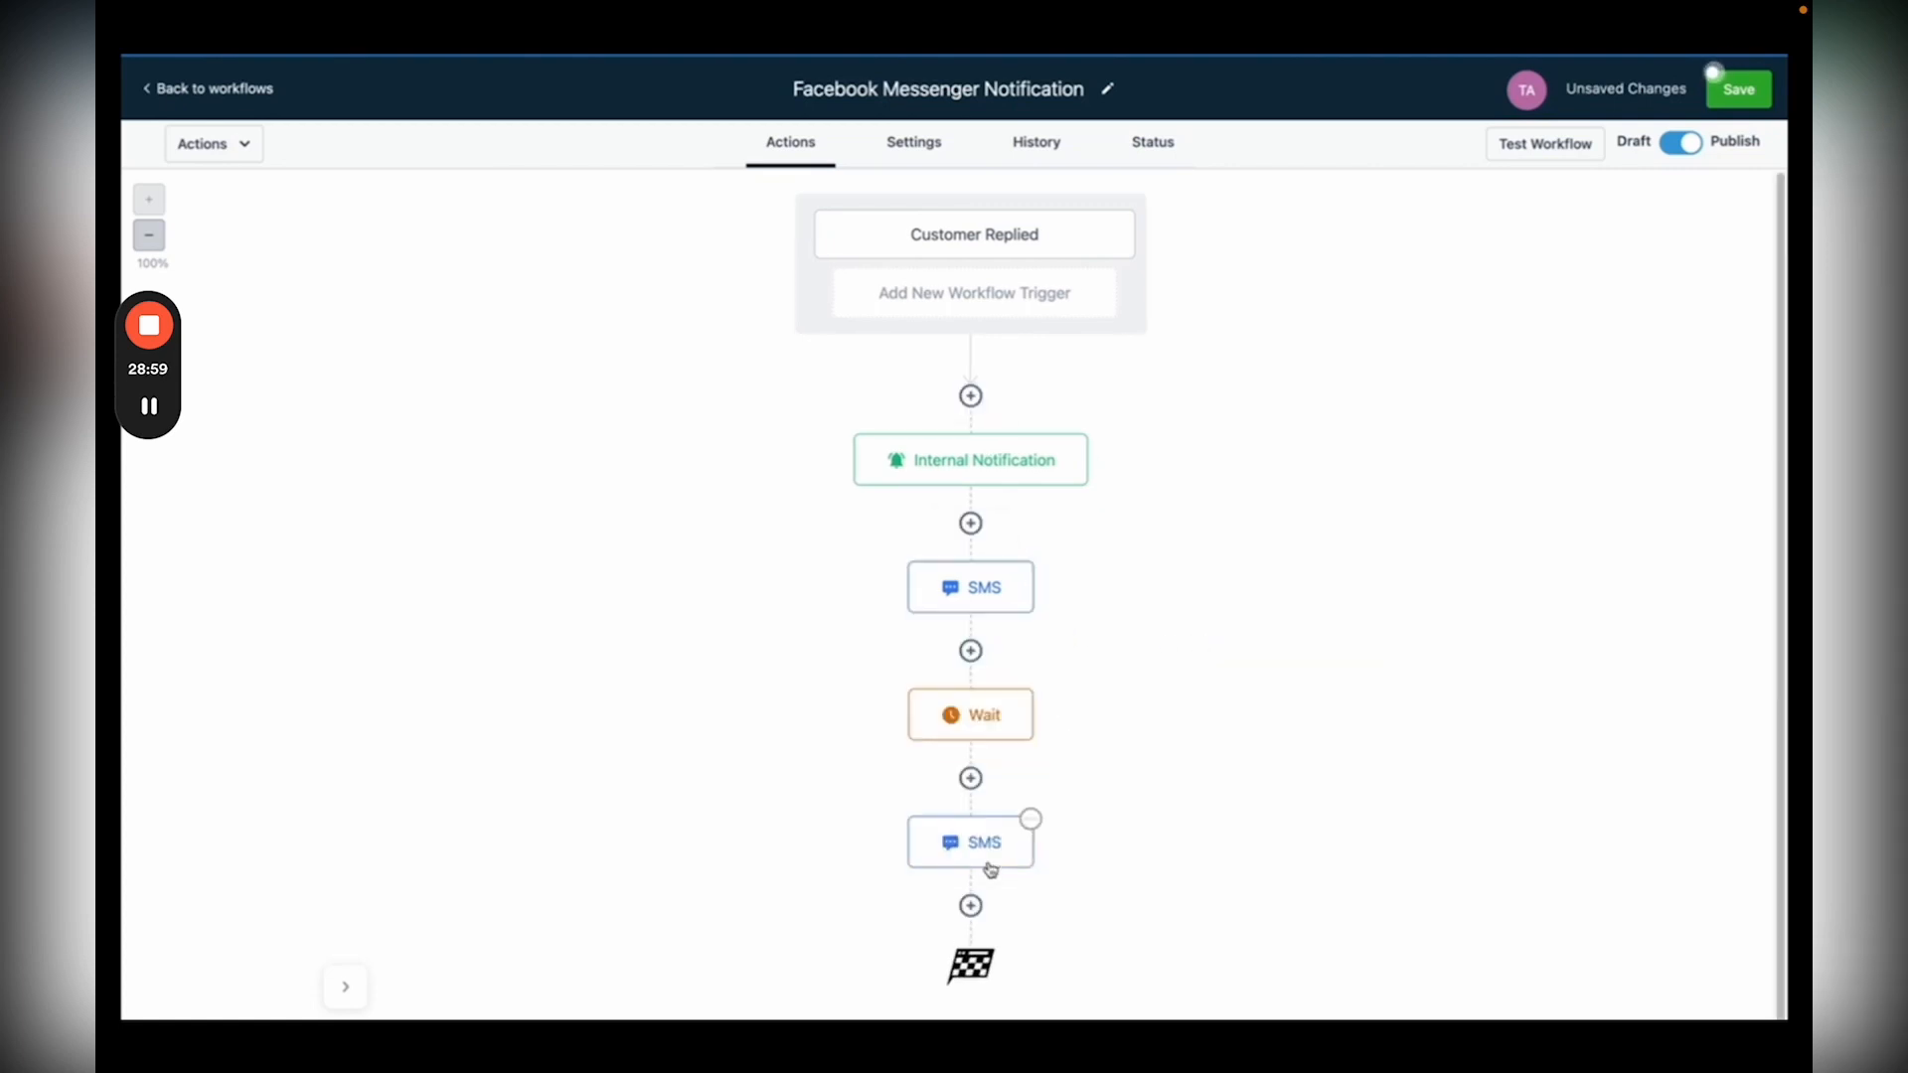
# Step: Replace the last SMS text with 'Are you still in need of our services?' and save
pyautogui.moveTo(1002, 856)
pyautogui.click(988, 853)
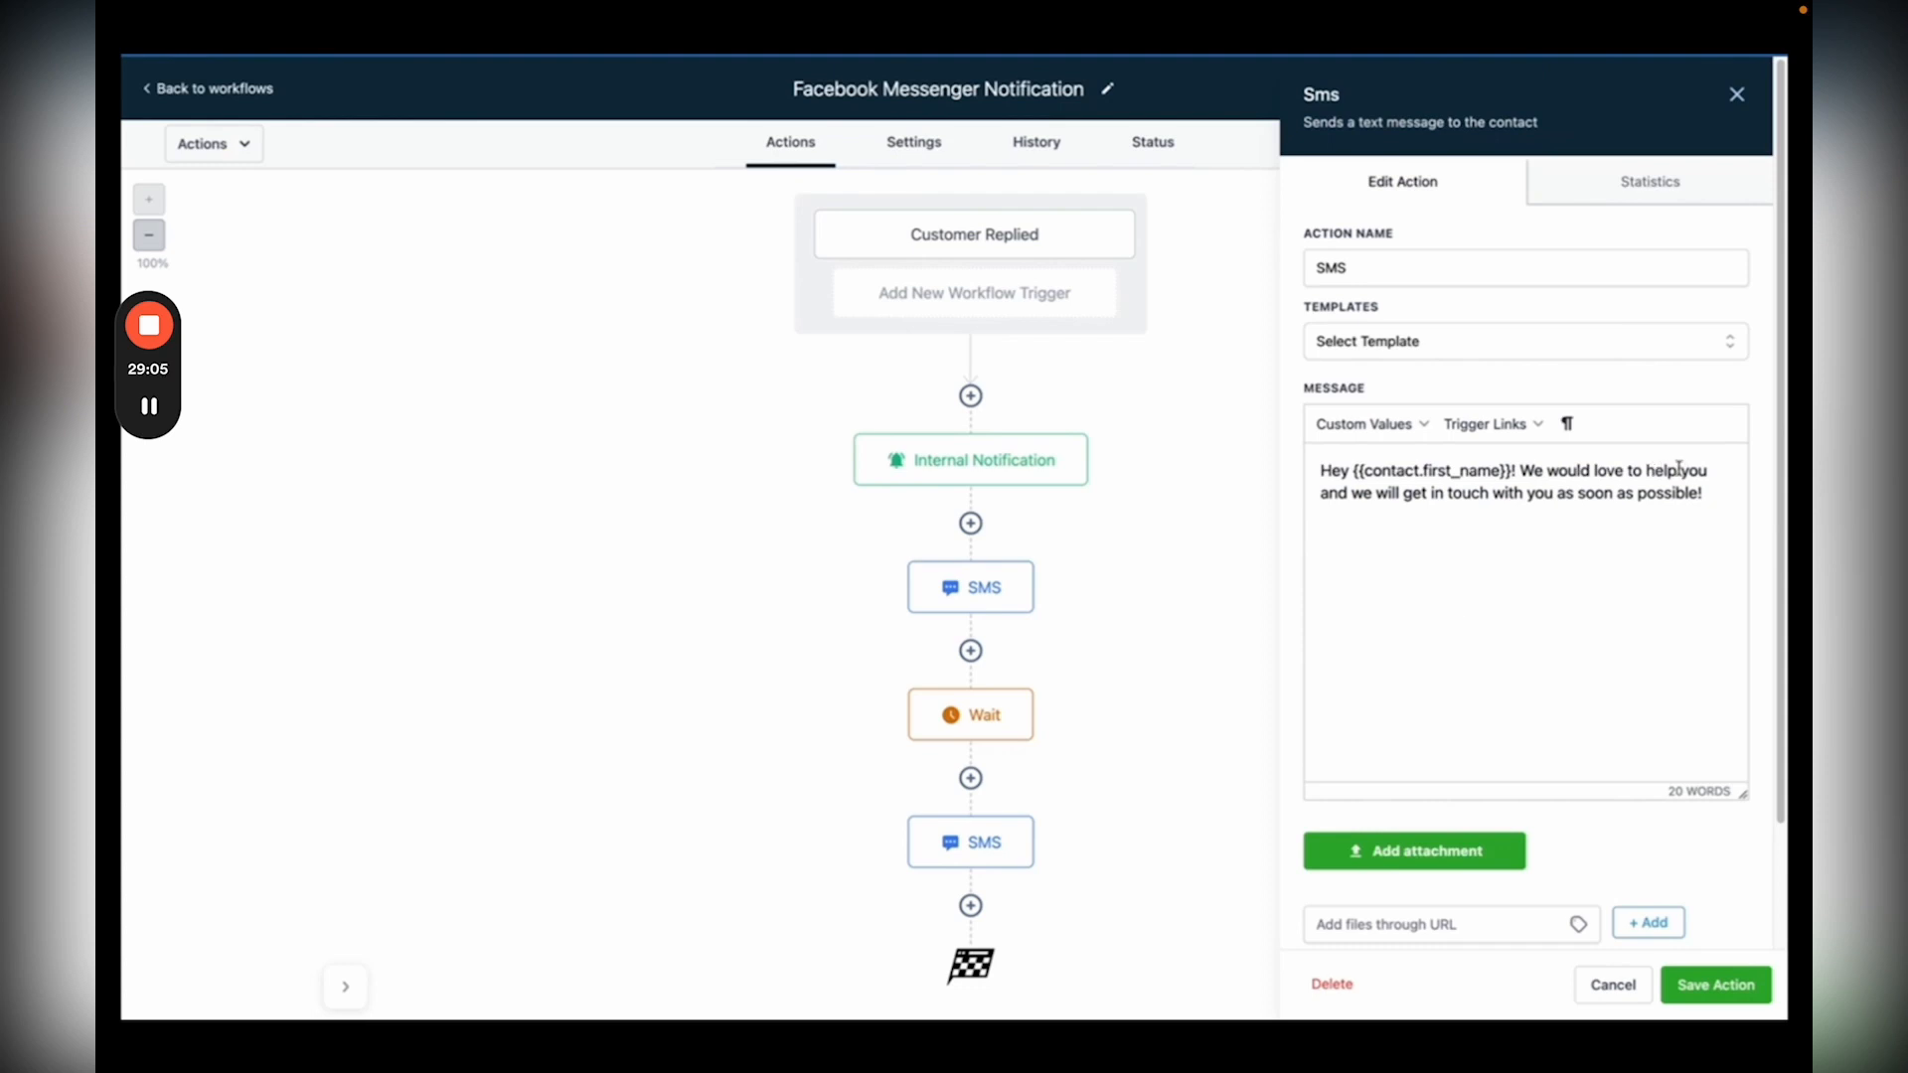
pyautogui.moveTo(1724, 497); pyautogui.dragTo(1320, 470)
pyautogui.hotkey('ctrl', 'v')
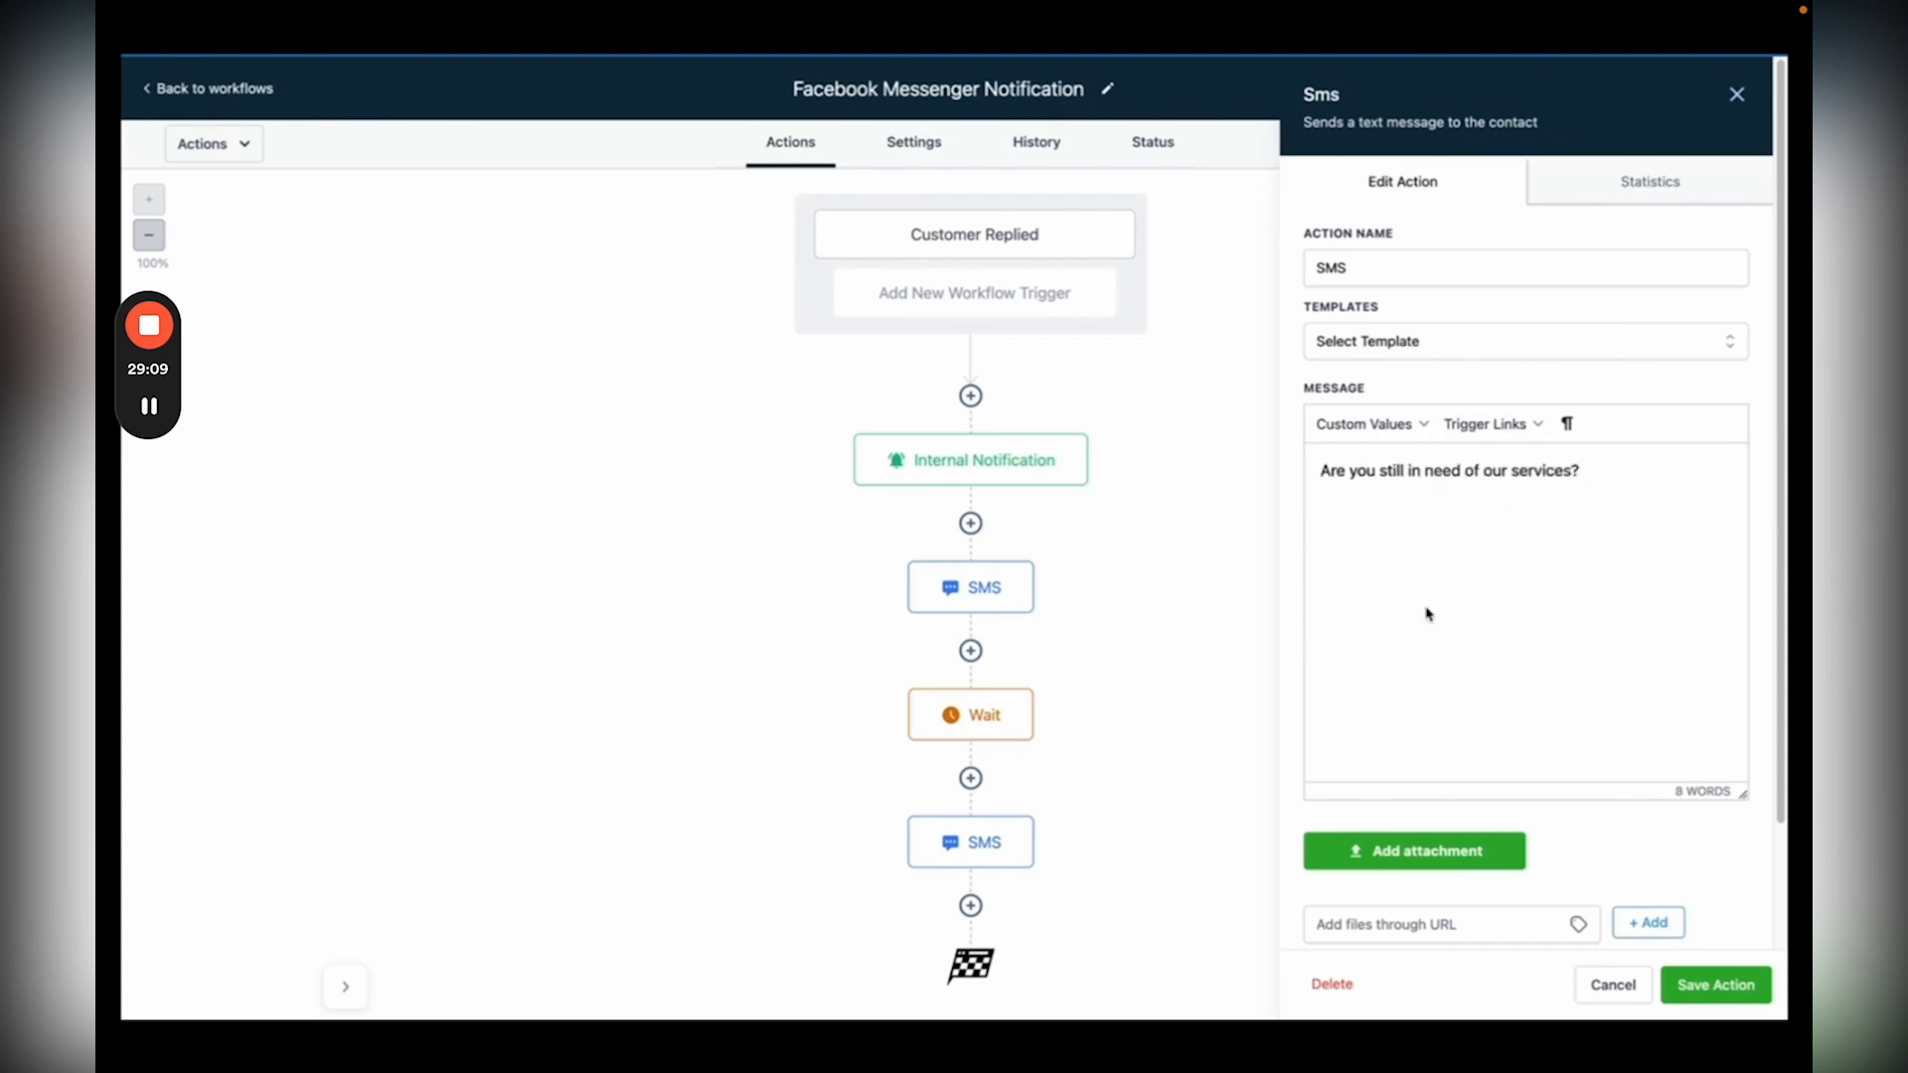
pyautogui.click(1704, 986)
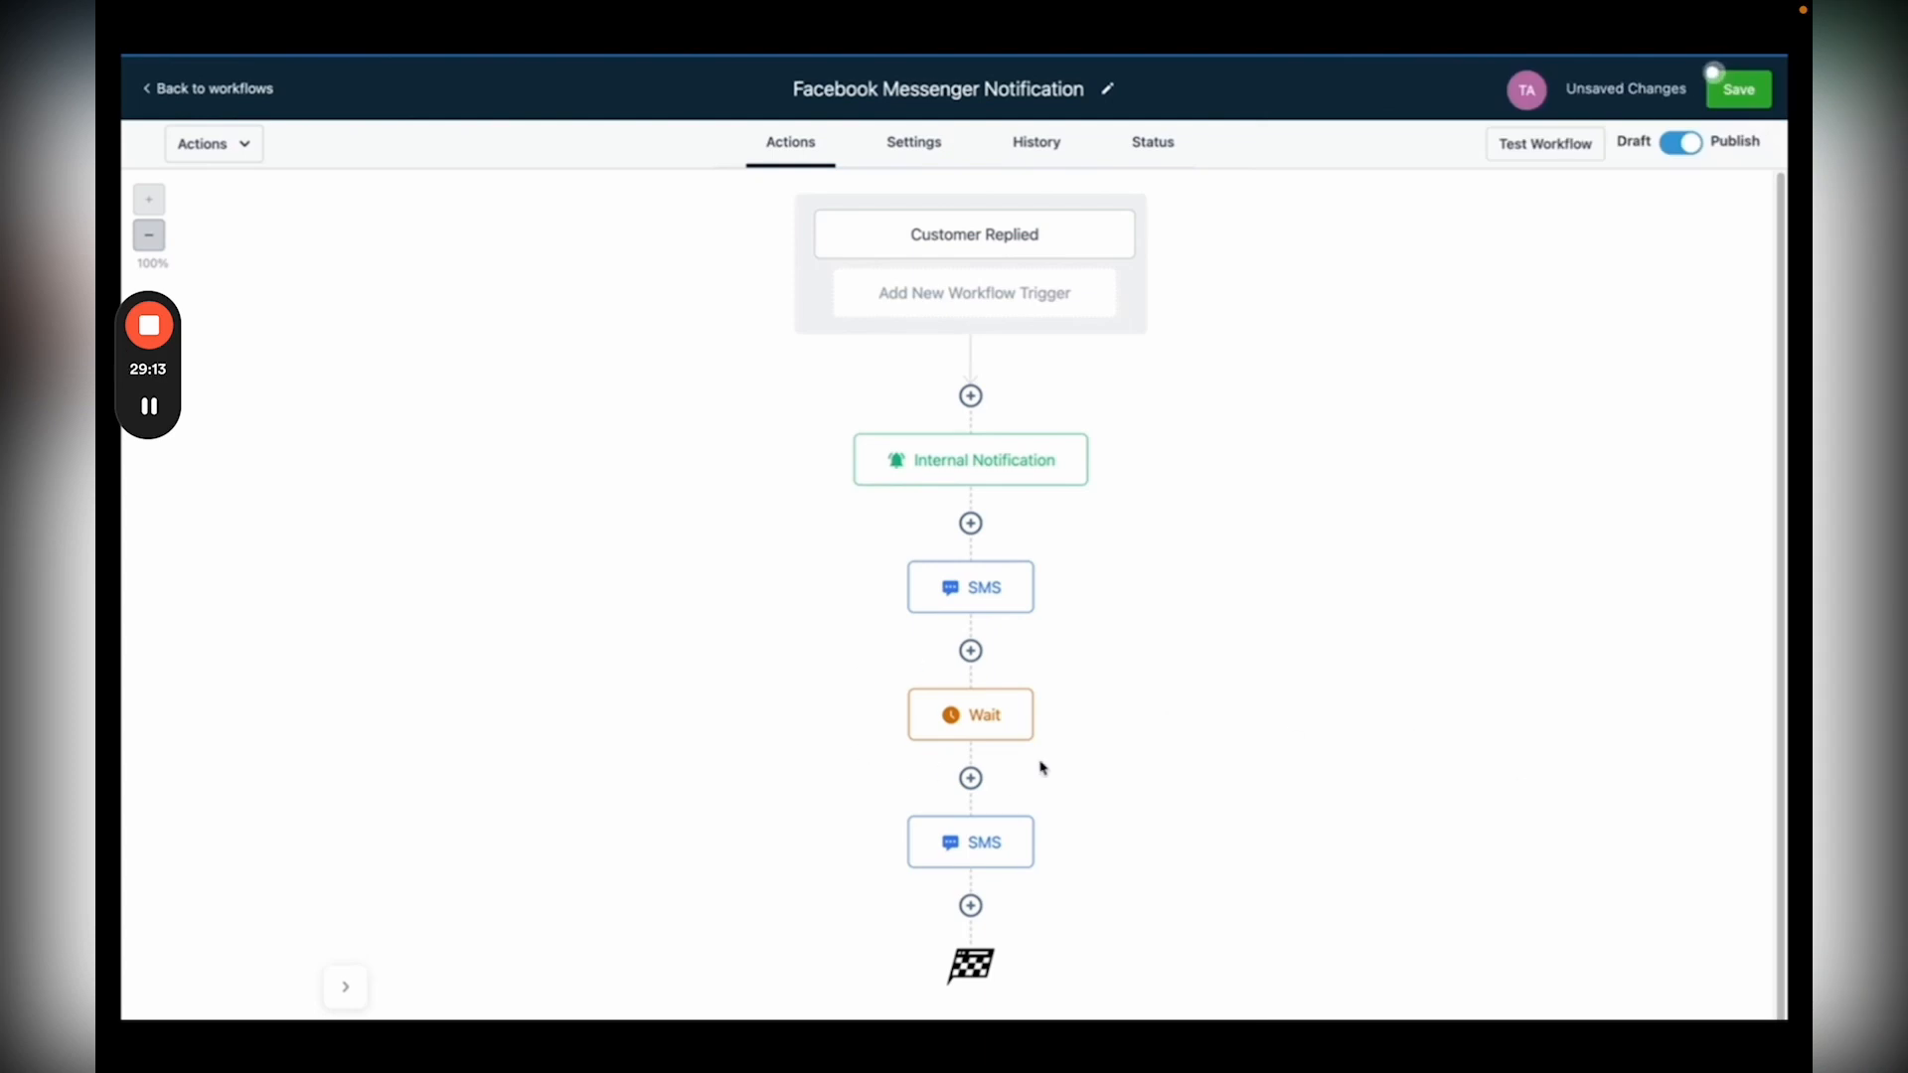
pyautogui.scroll(-1, 1041, 767)
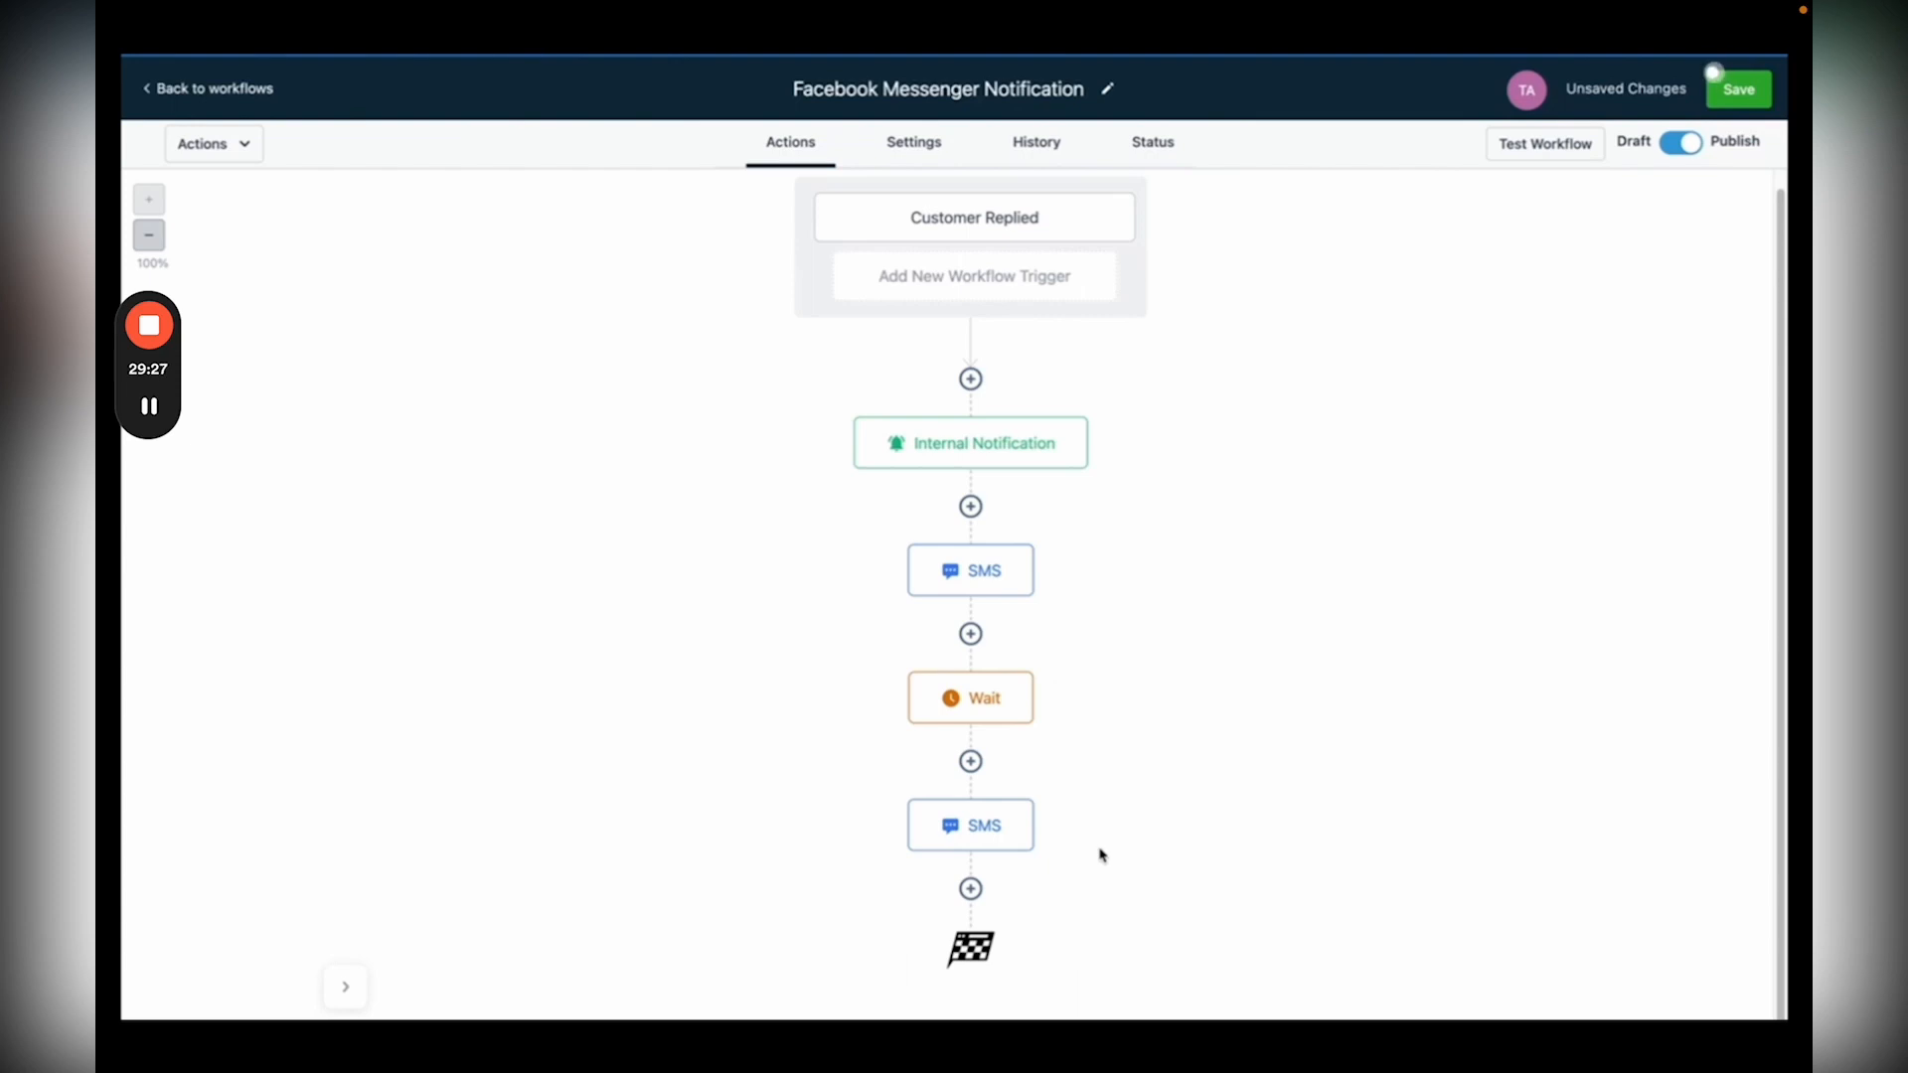
# Step: In workflow Settings, turn on Stop On Response and Allow Multiple, then save the workflow
pyautogui.click(914, 142)
pyautogui.scroll(-2, 671, 529)
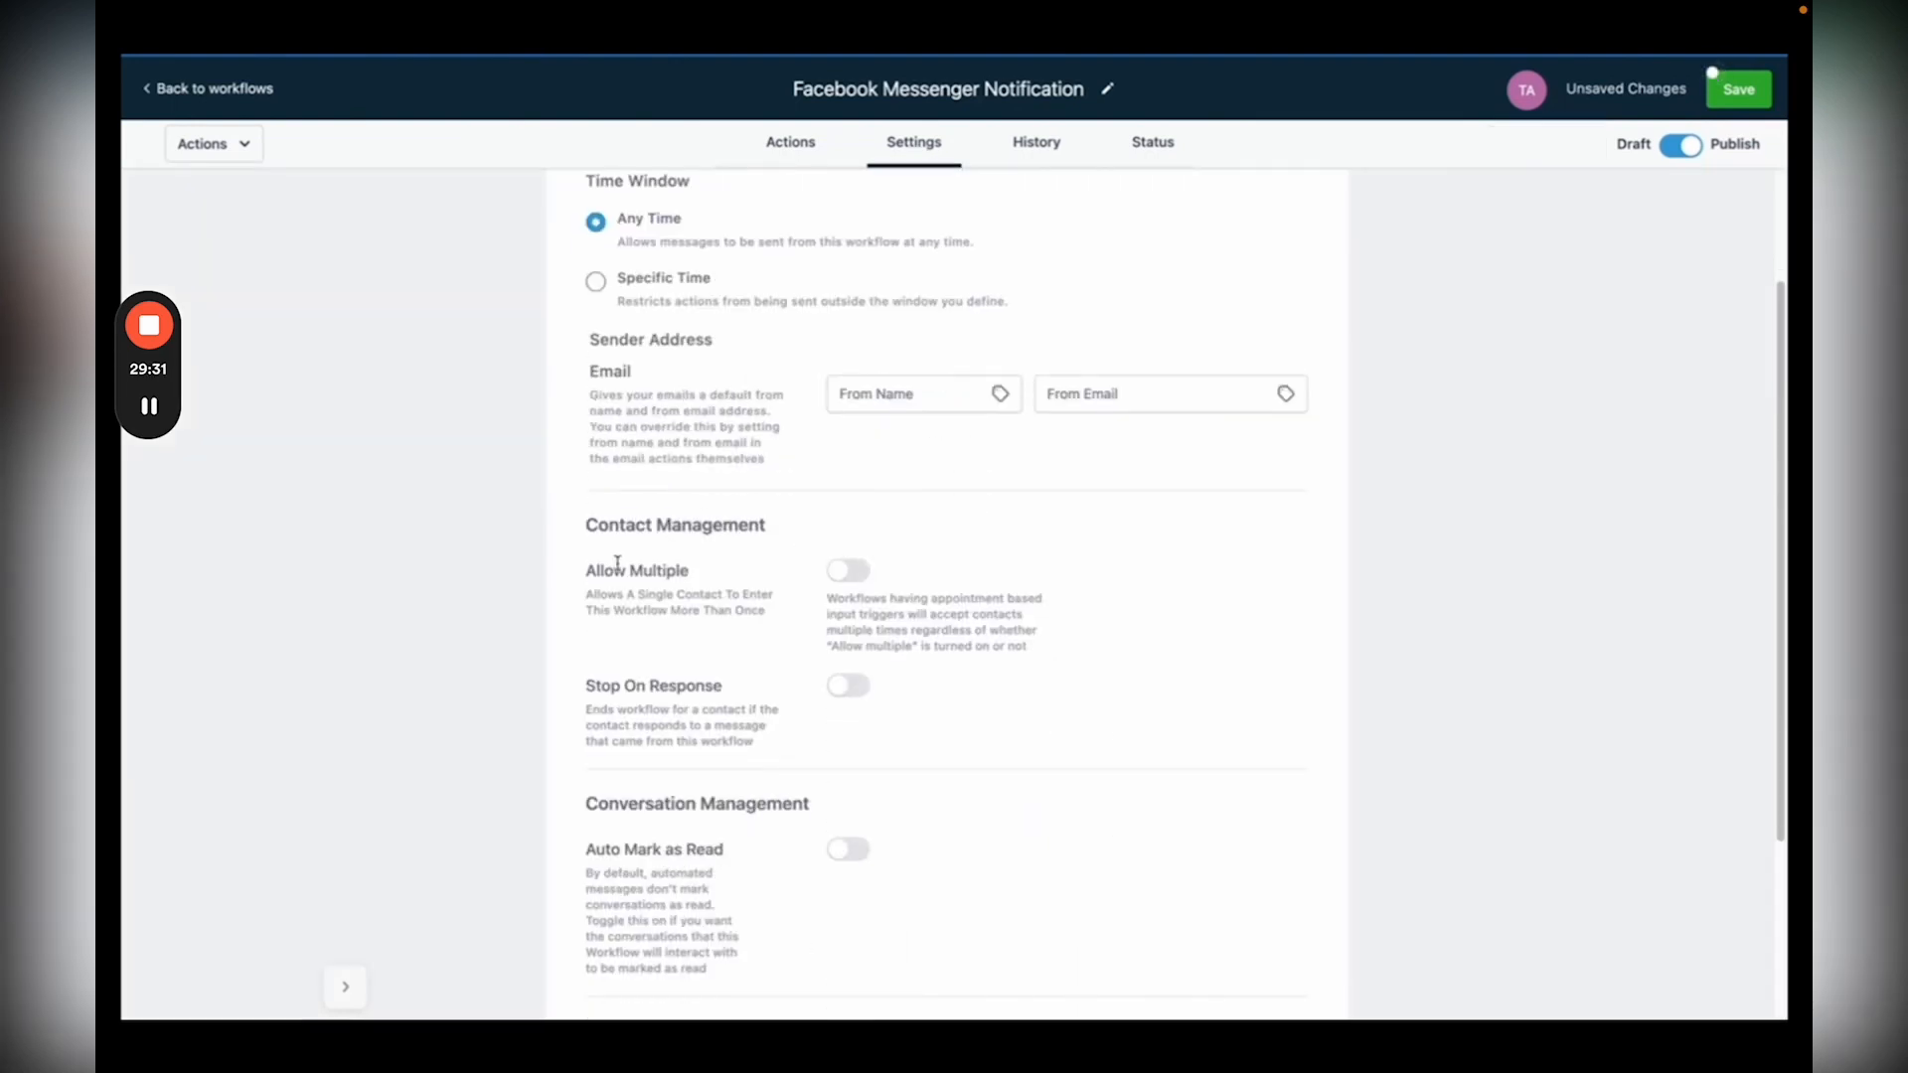
pyautogui.click(843, 690)
pyautogui.click(846, 572)
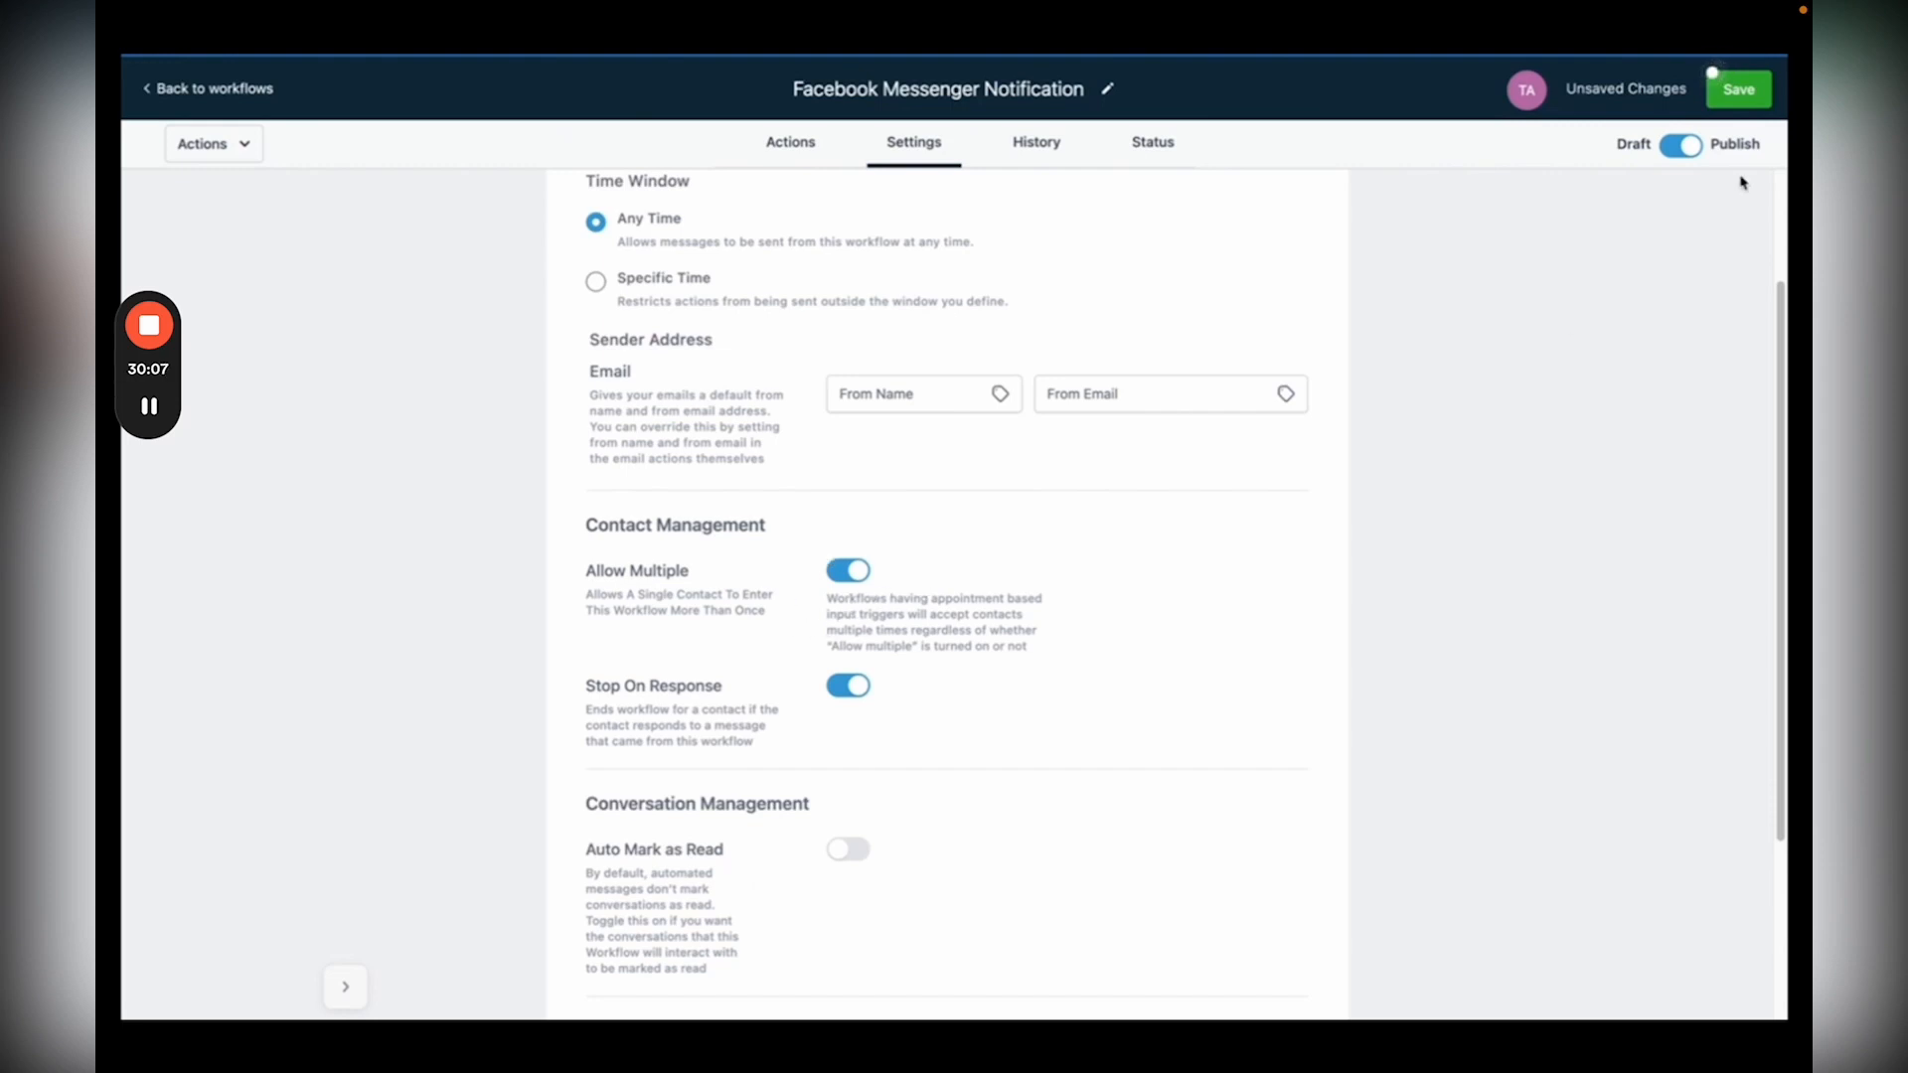
pyautogui.click(1739, 89)
# Step: Return to the workflows list, let the 08:26 lesson video finish, and exit full screen
pyautogui.click(208, 88)
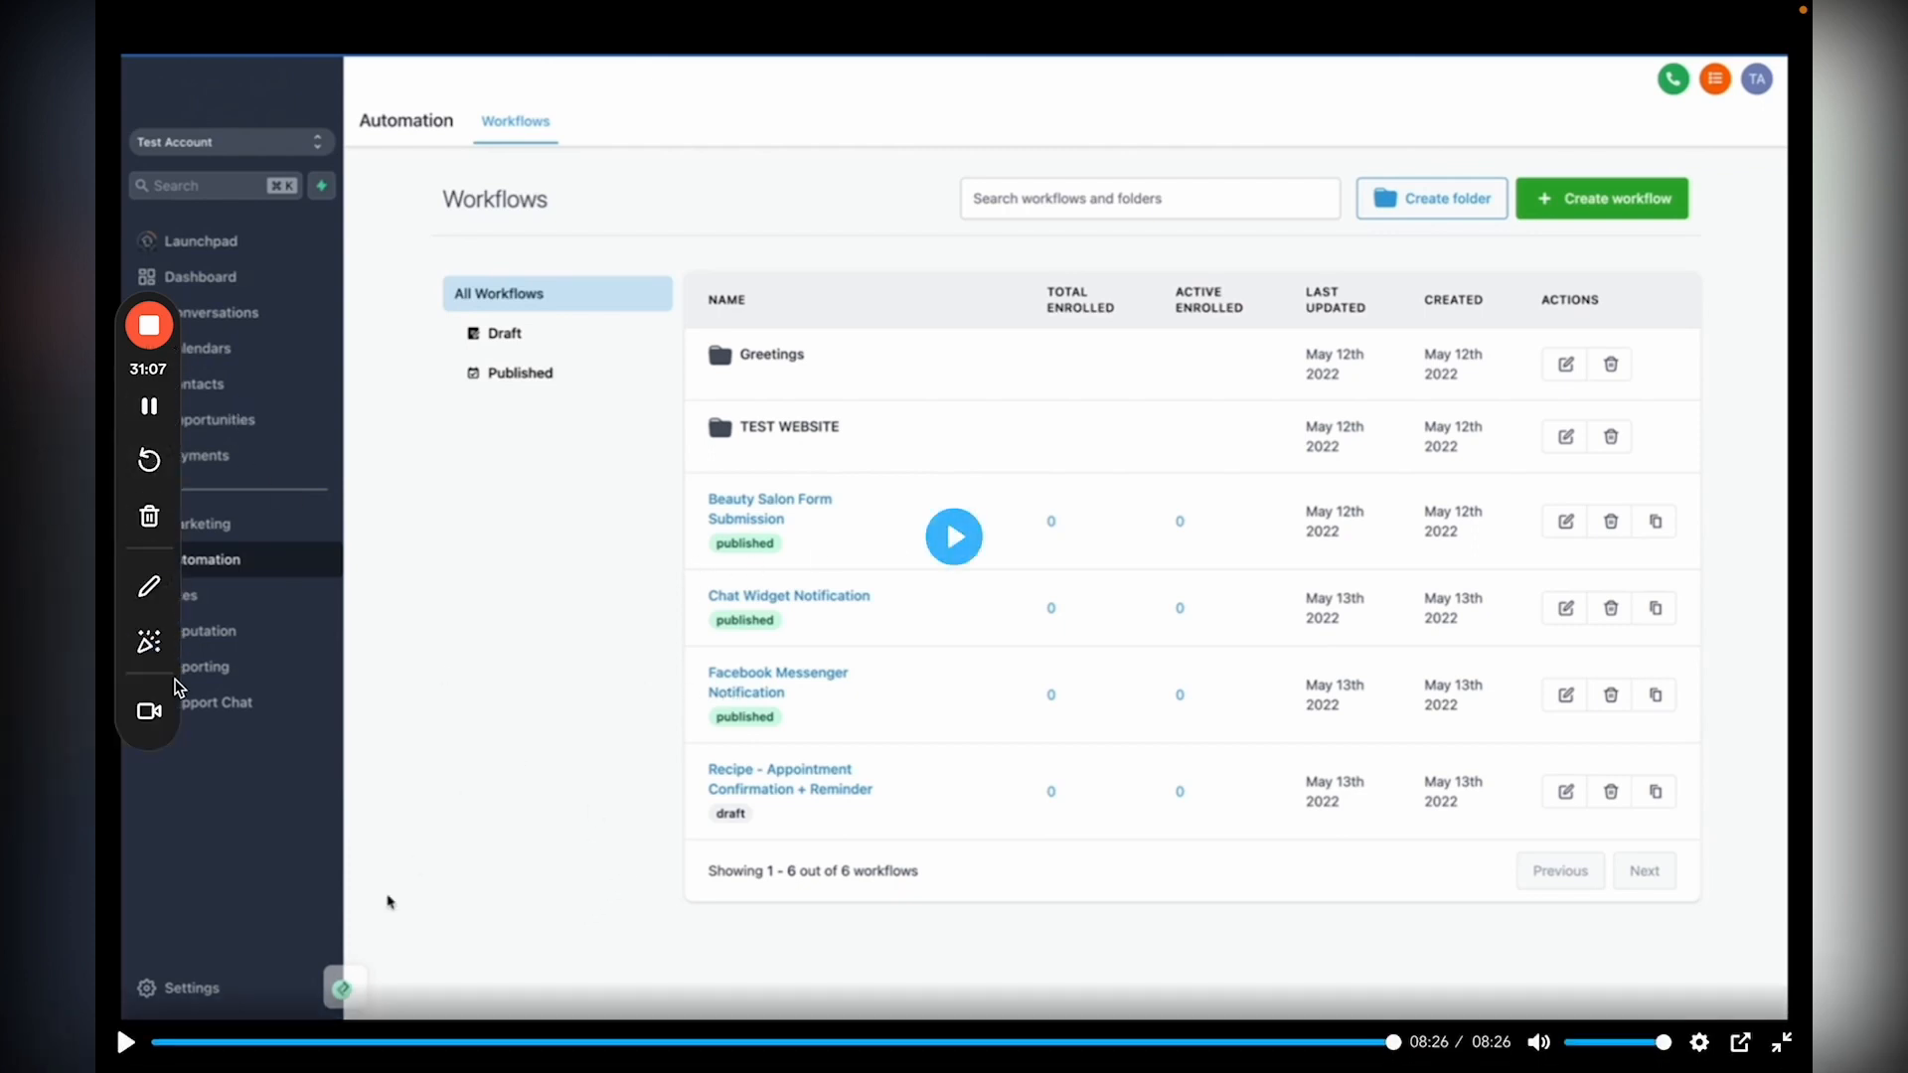
pyautogui.click(169, 725)
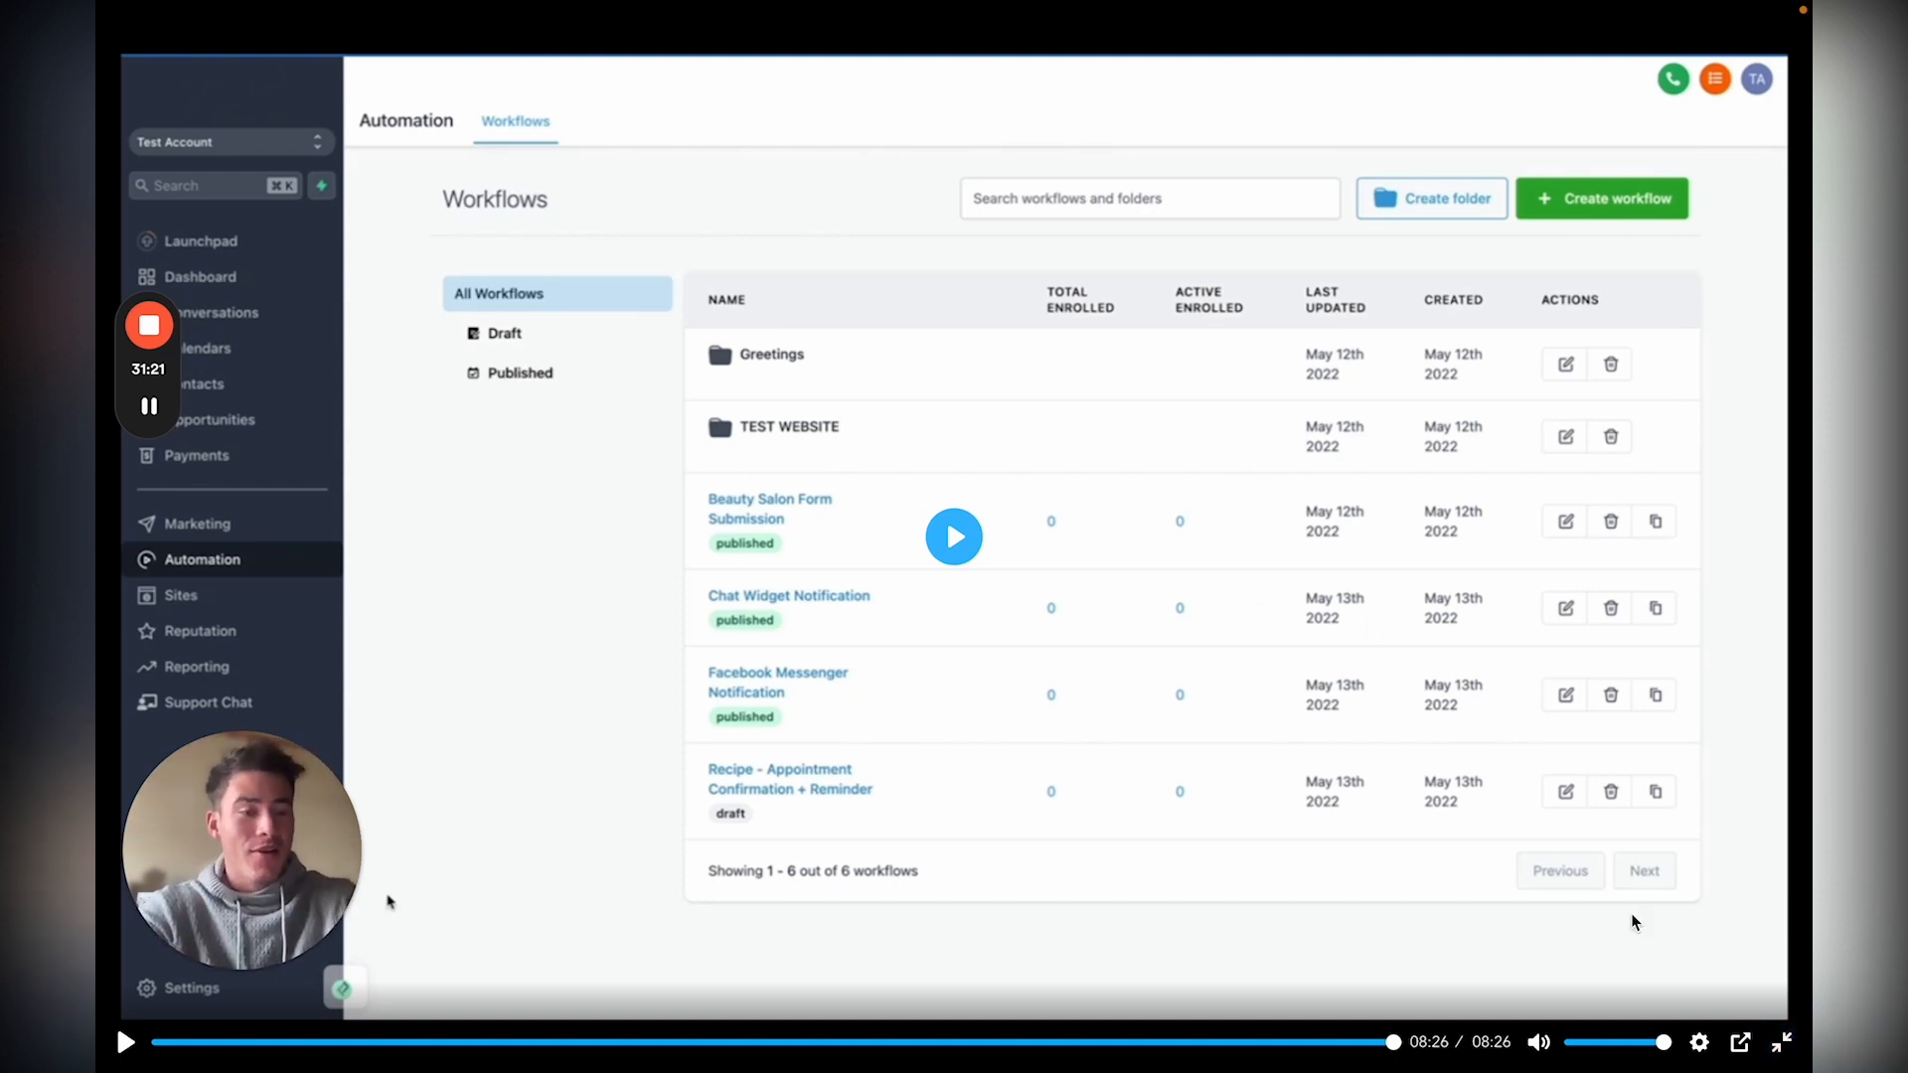
pyautogui.click(1780, 1041)
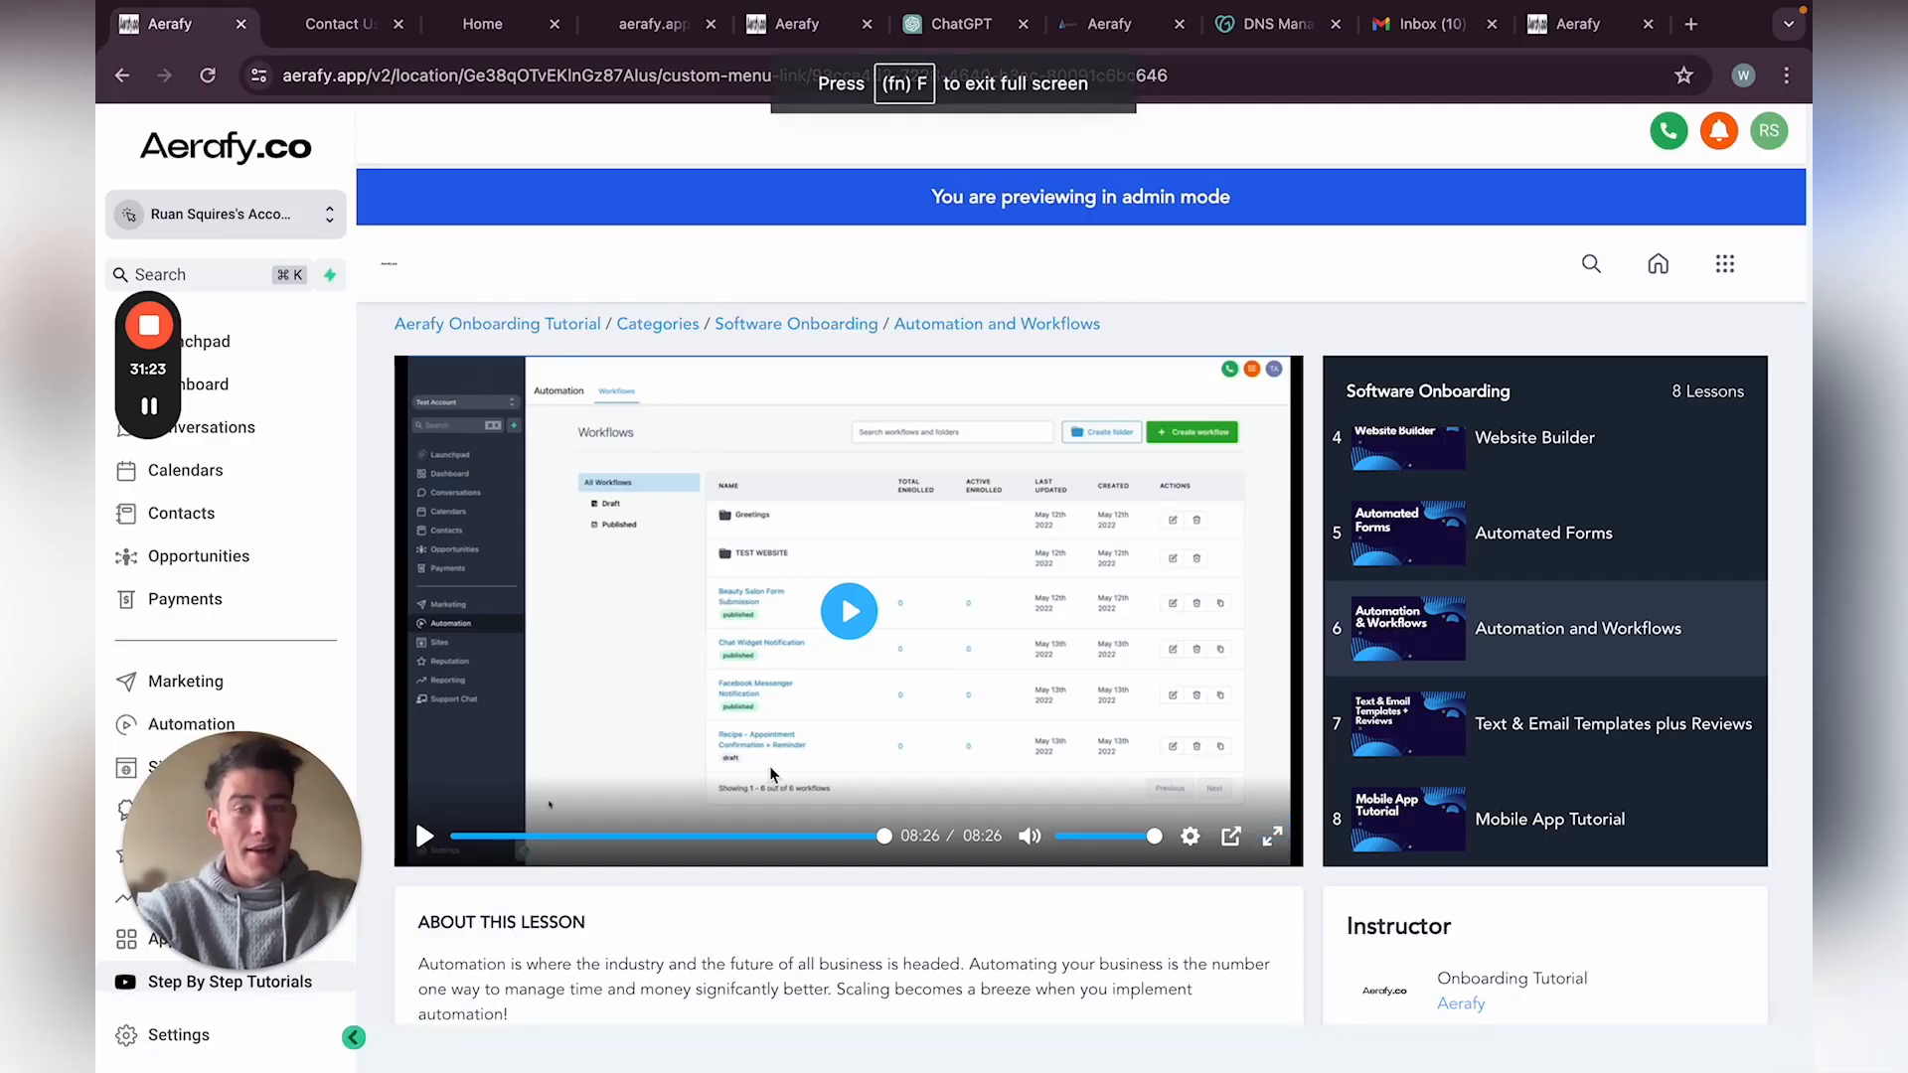
# Step: Open lesson 7, Text & Email Templates plus Reviews, and play its 05:35 video full screen
pyautogui.moveTo(303, 946); pyautogui.dragTo(710, 444)
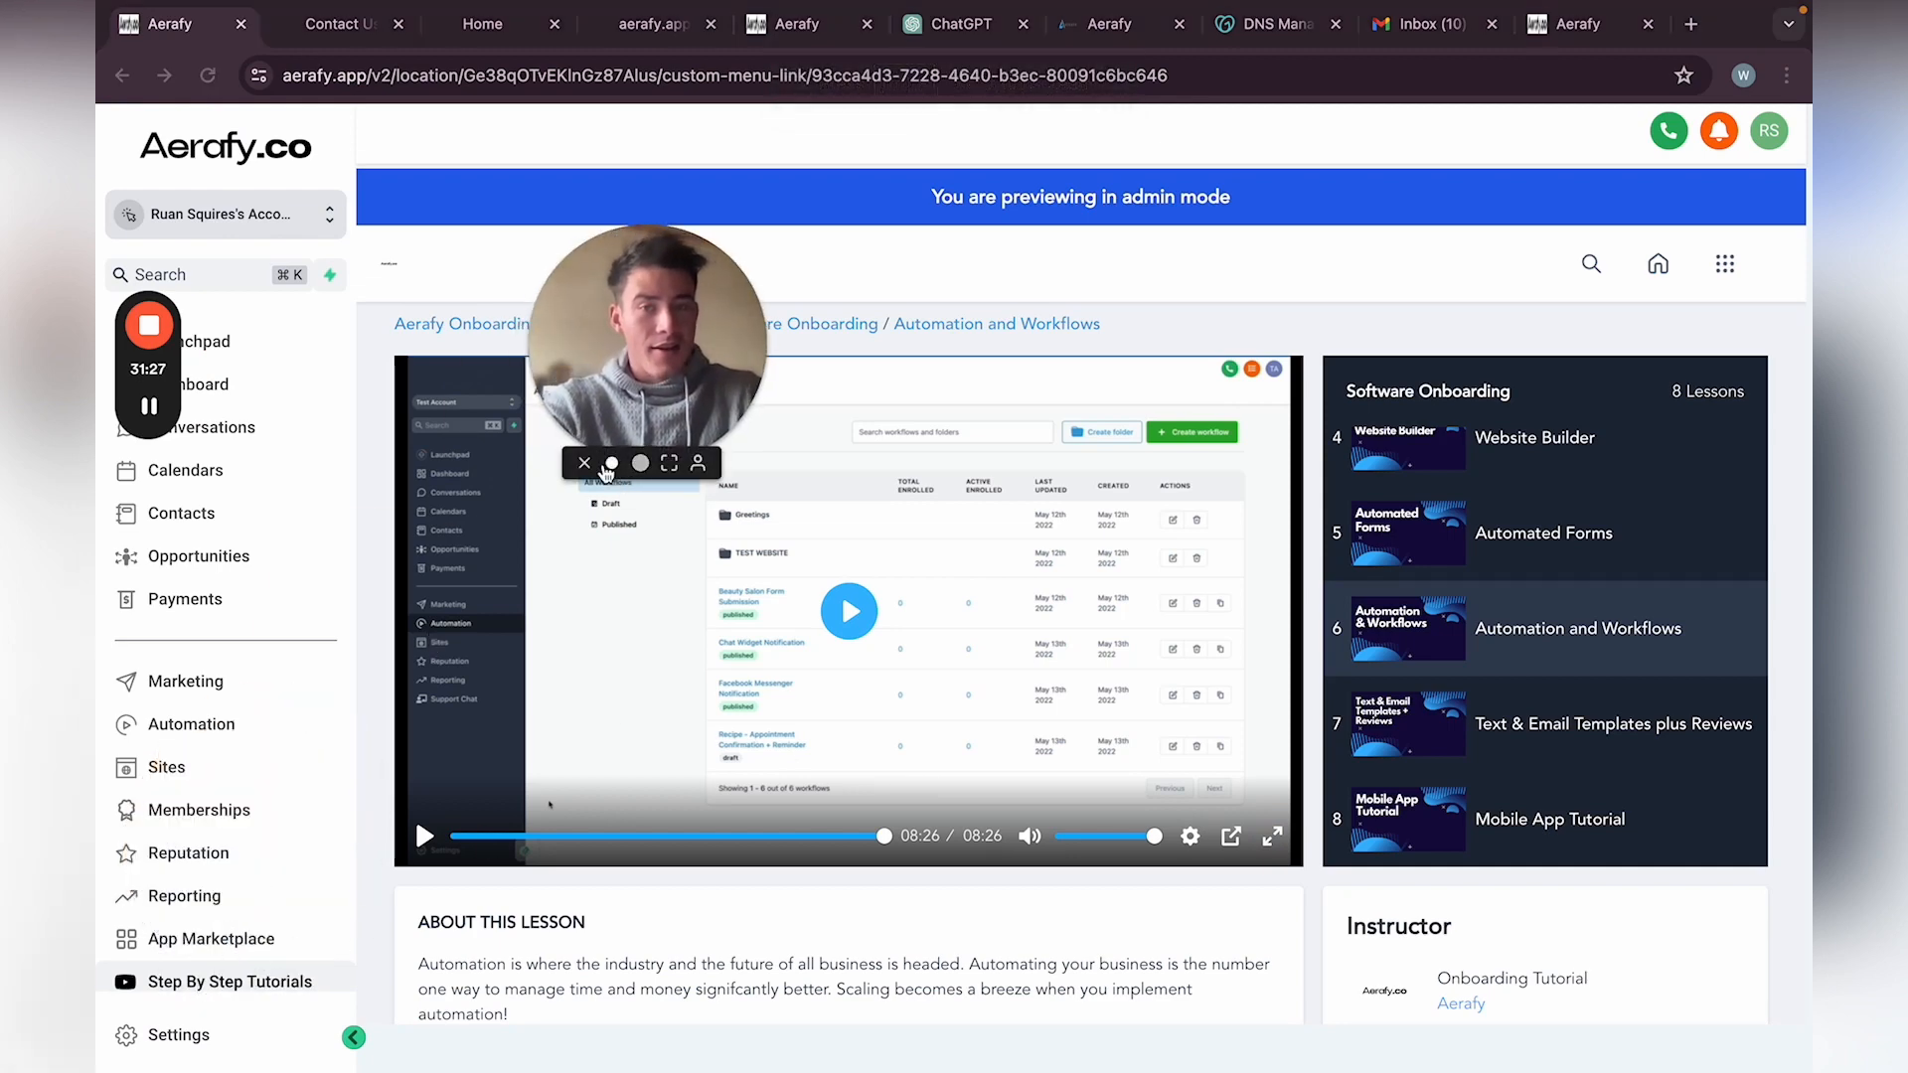
pyautogui.scroll(-2, 626, 457)
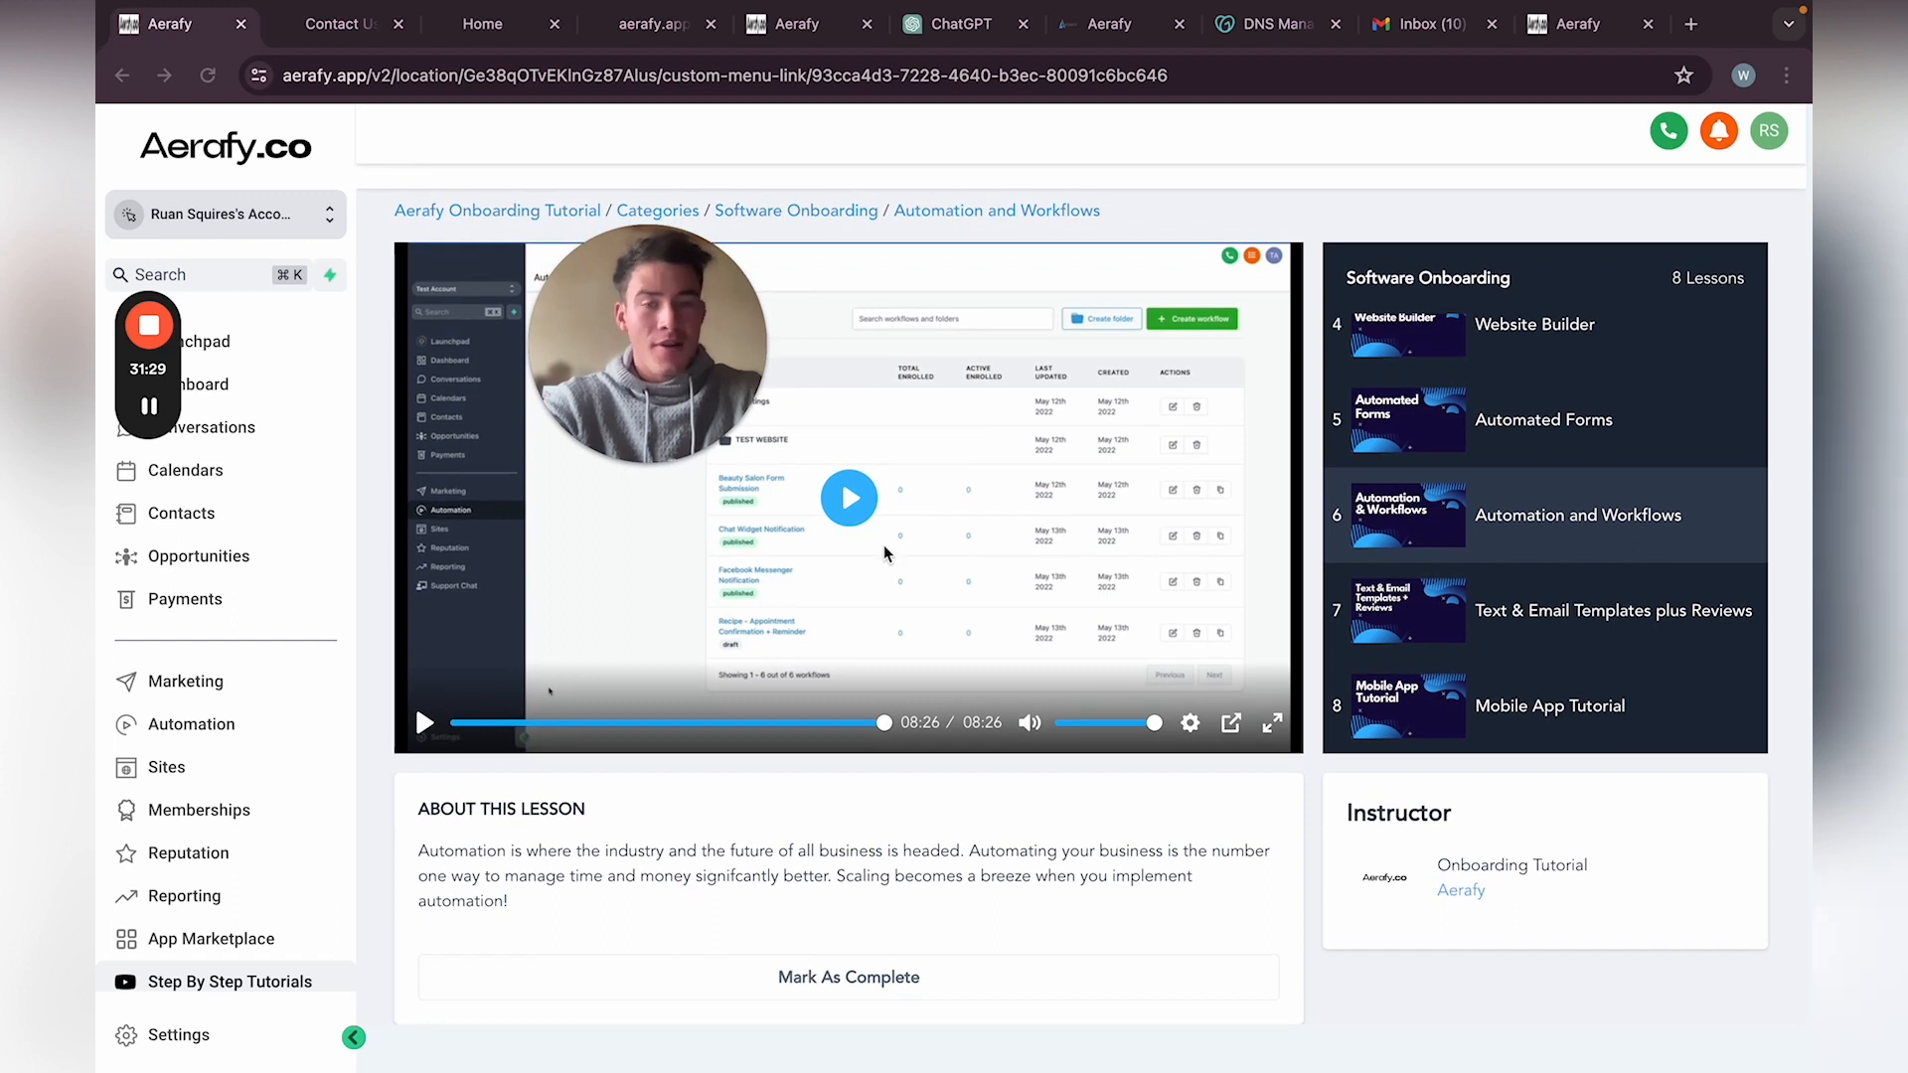
pyautogui.click(697, 463)
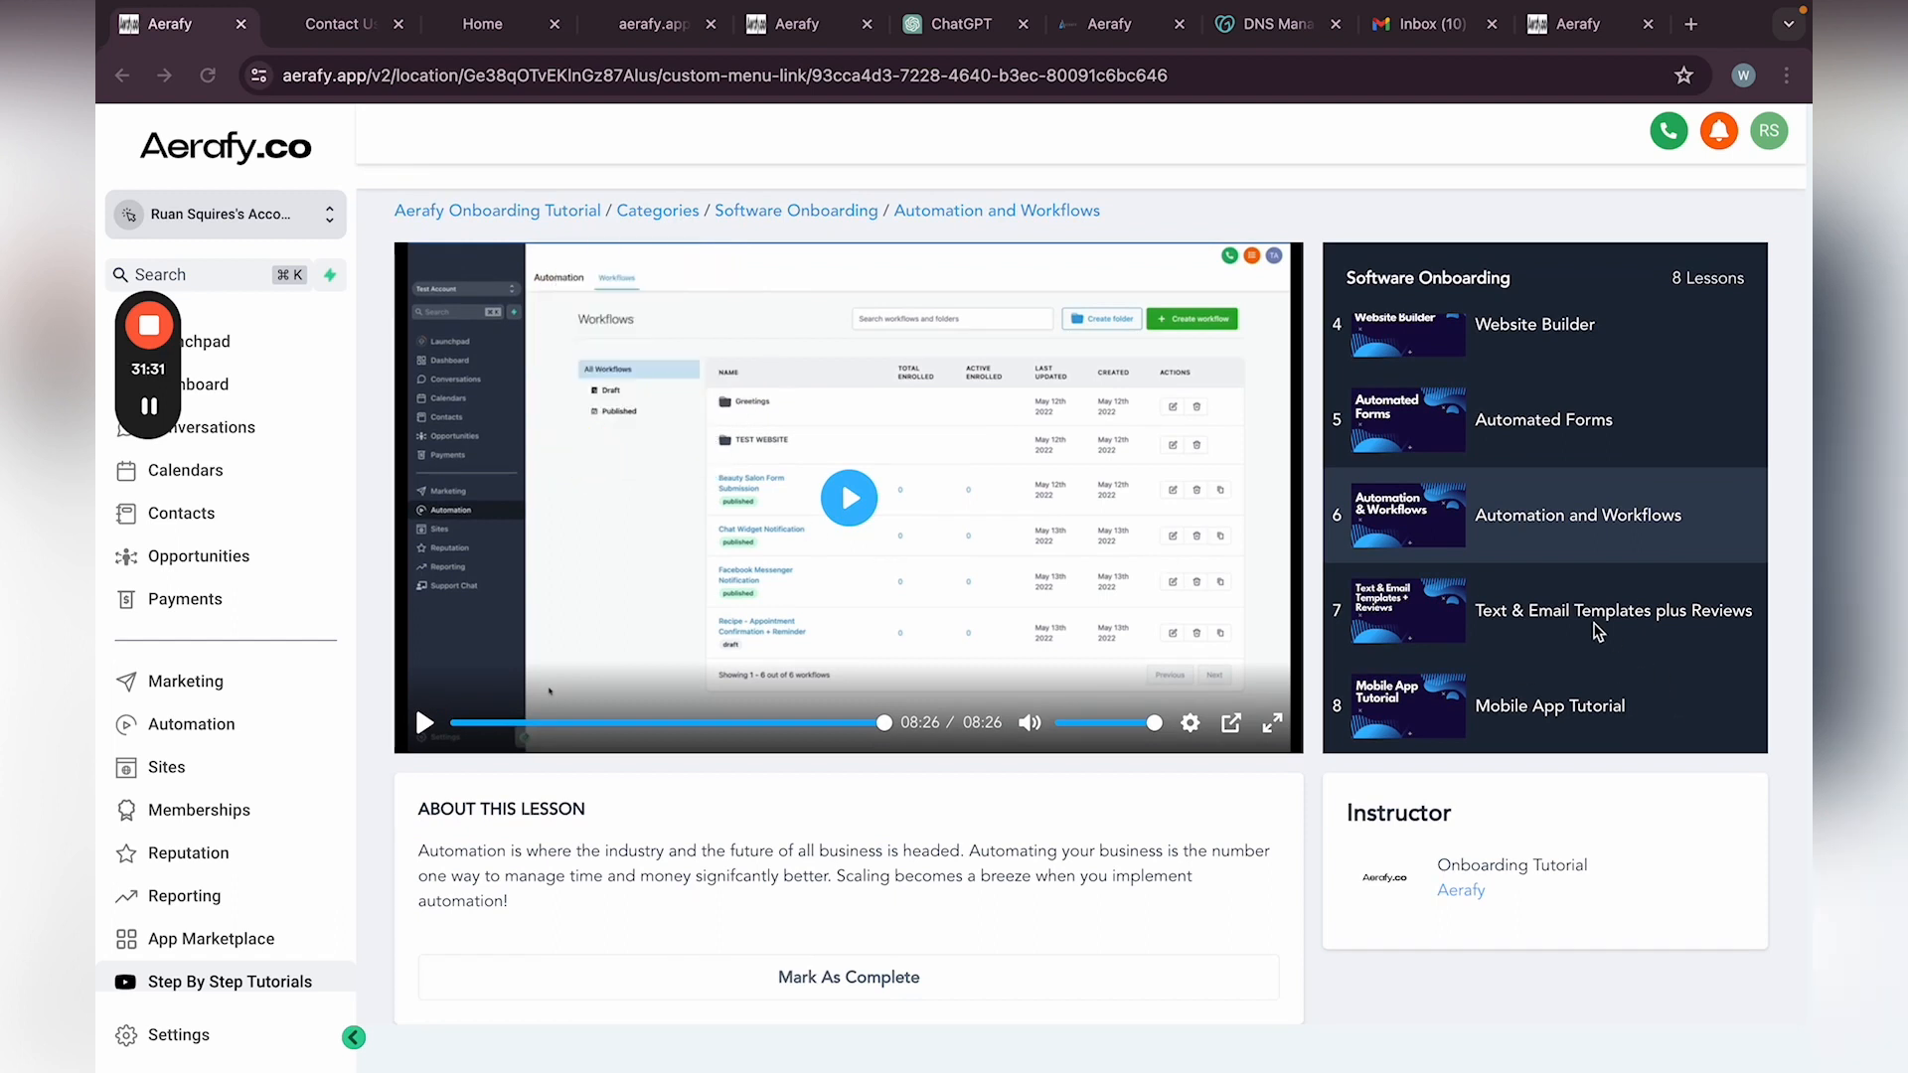
pyautogui.click(1587, 616)
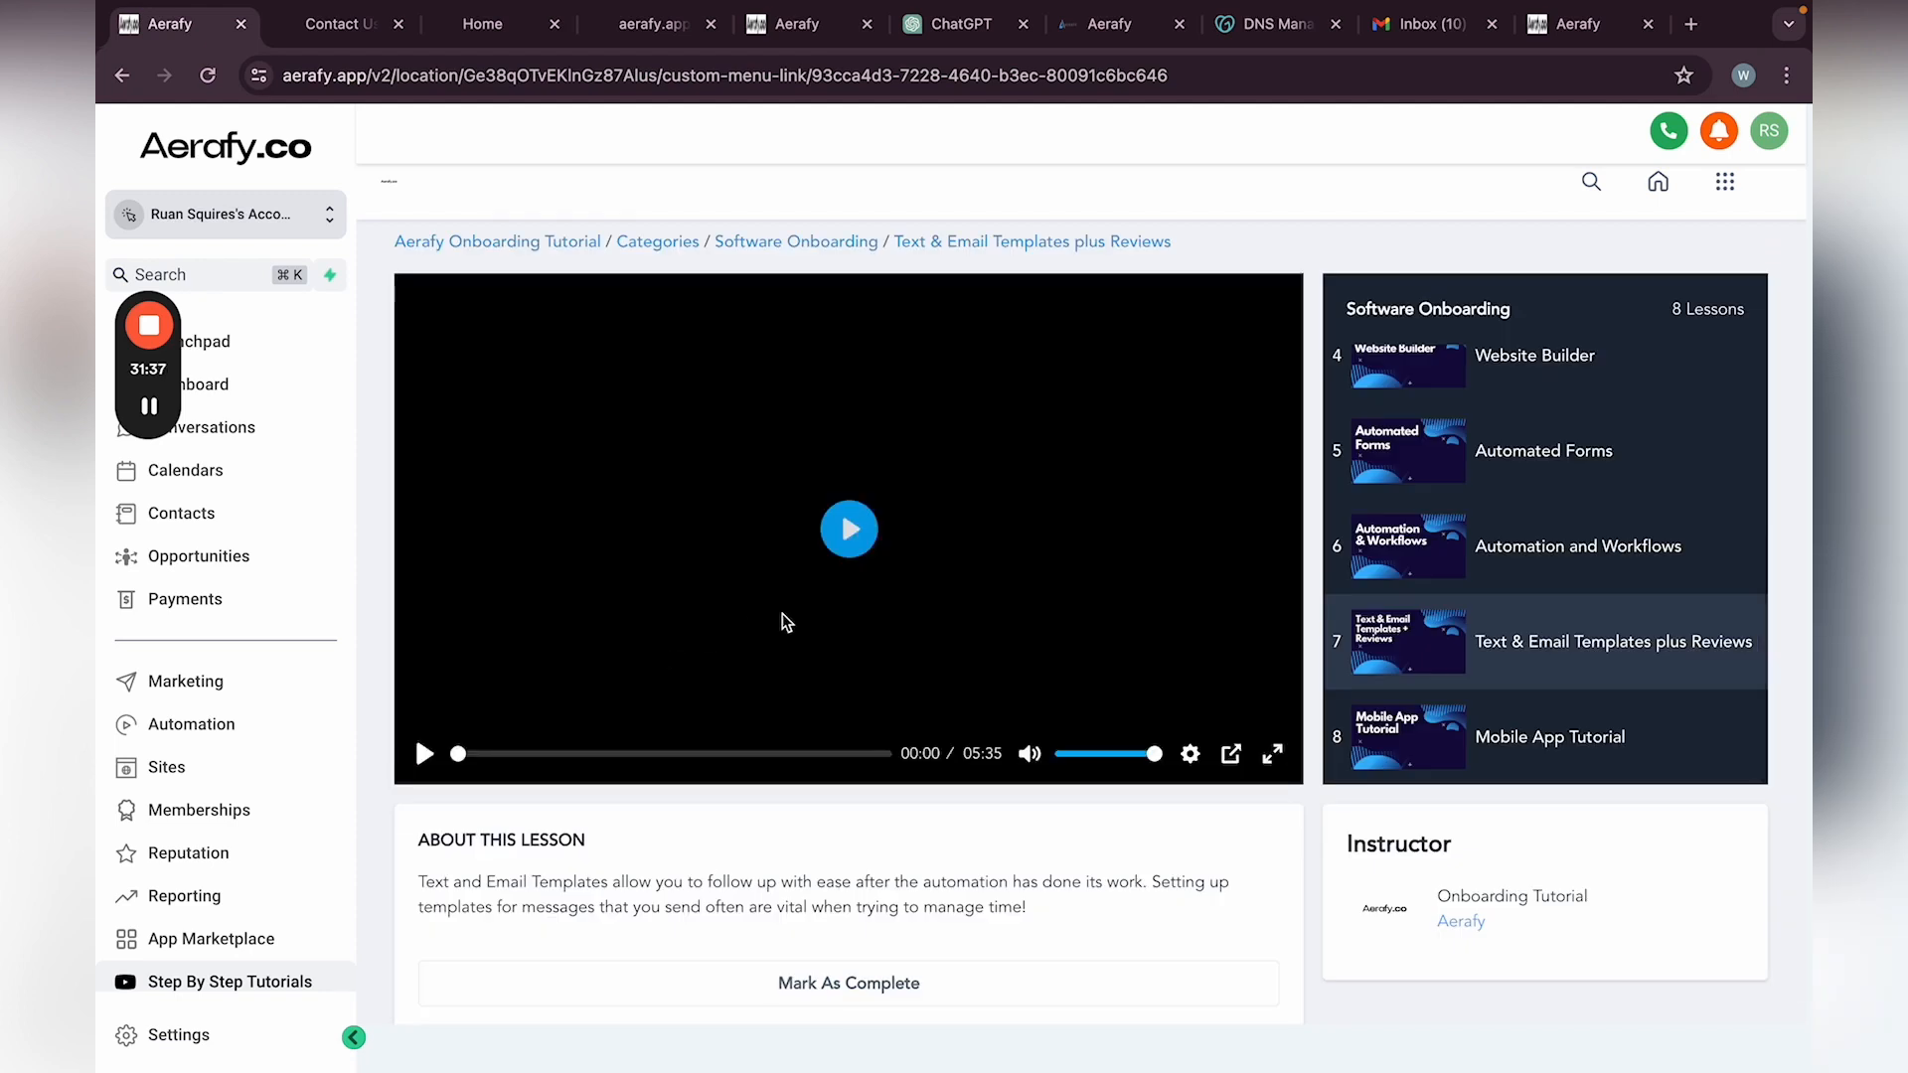
pyautogui.click(848, 528)
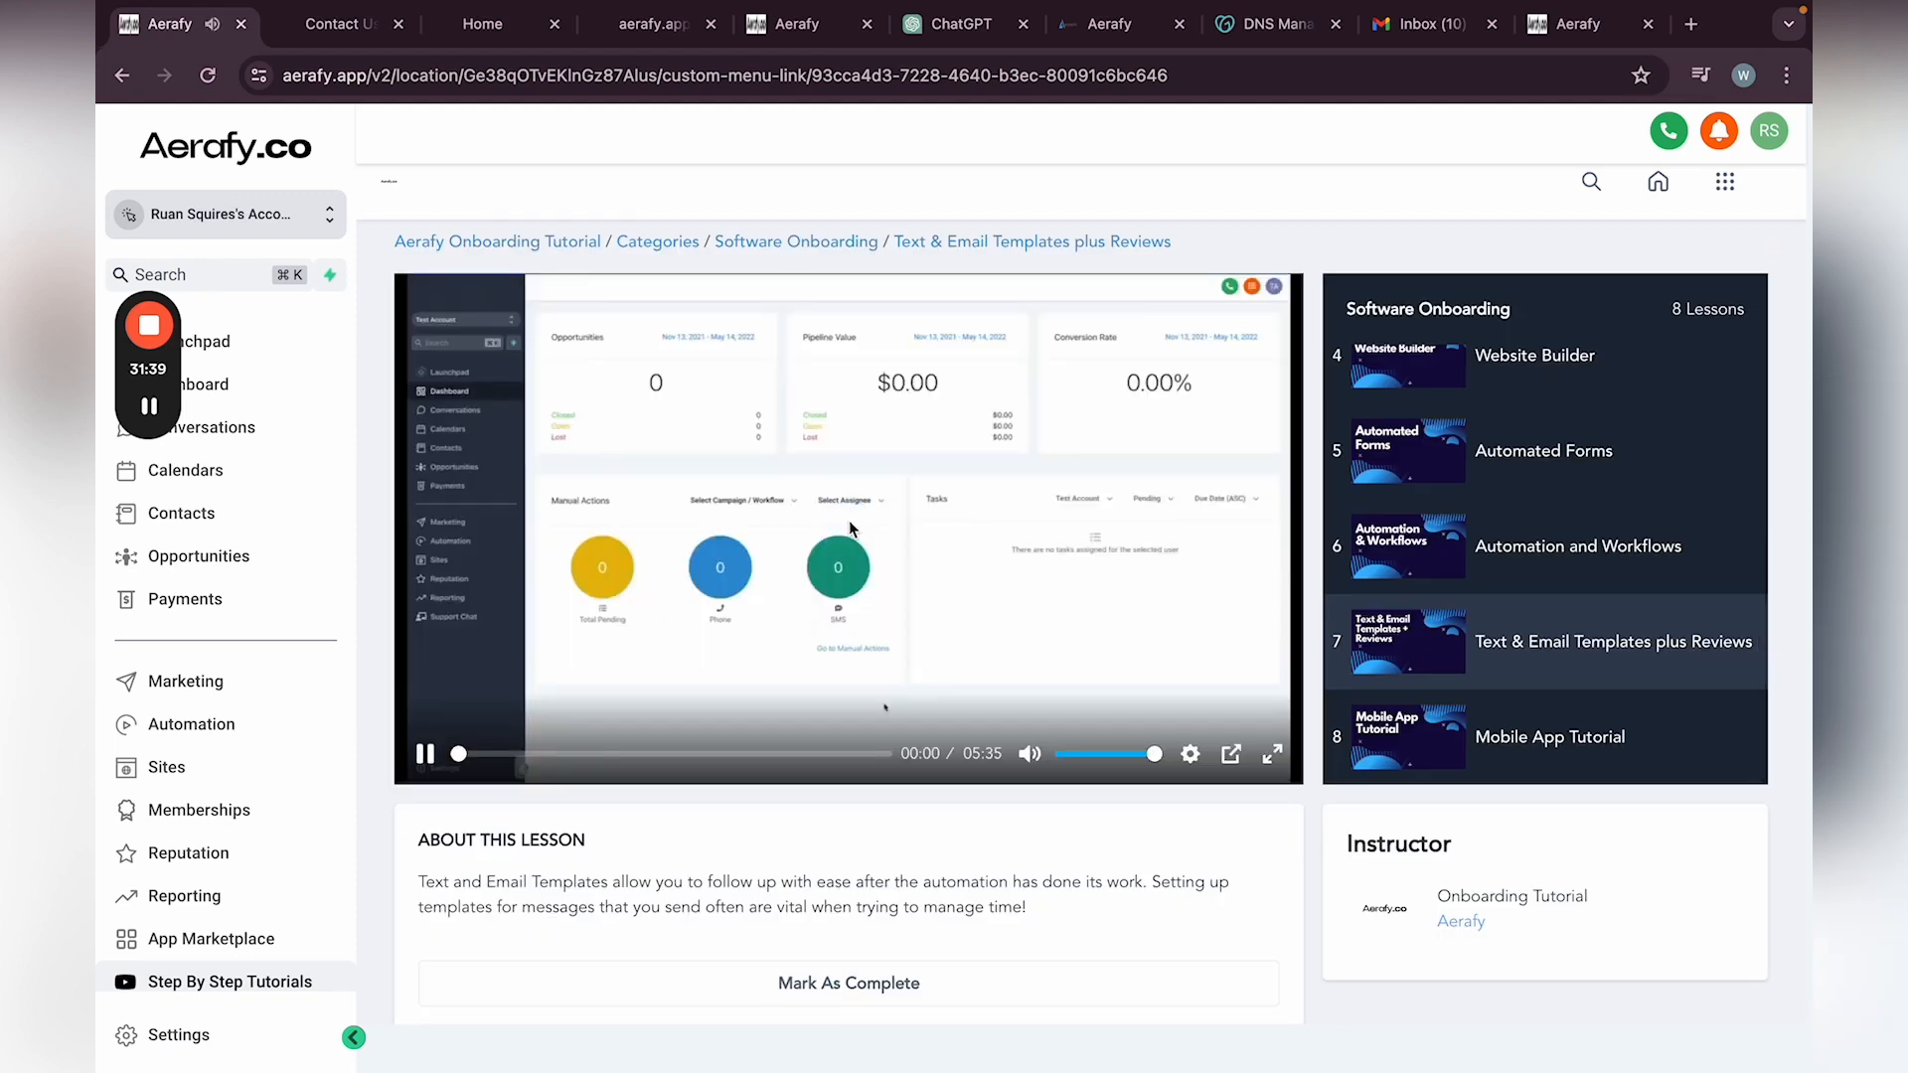
pyautogui.moveTo(1269, 770)
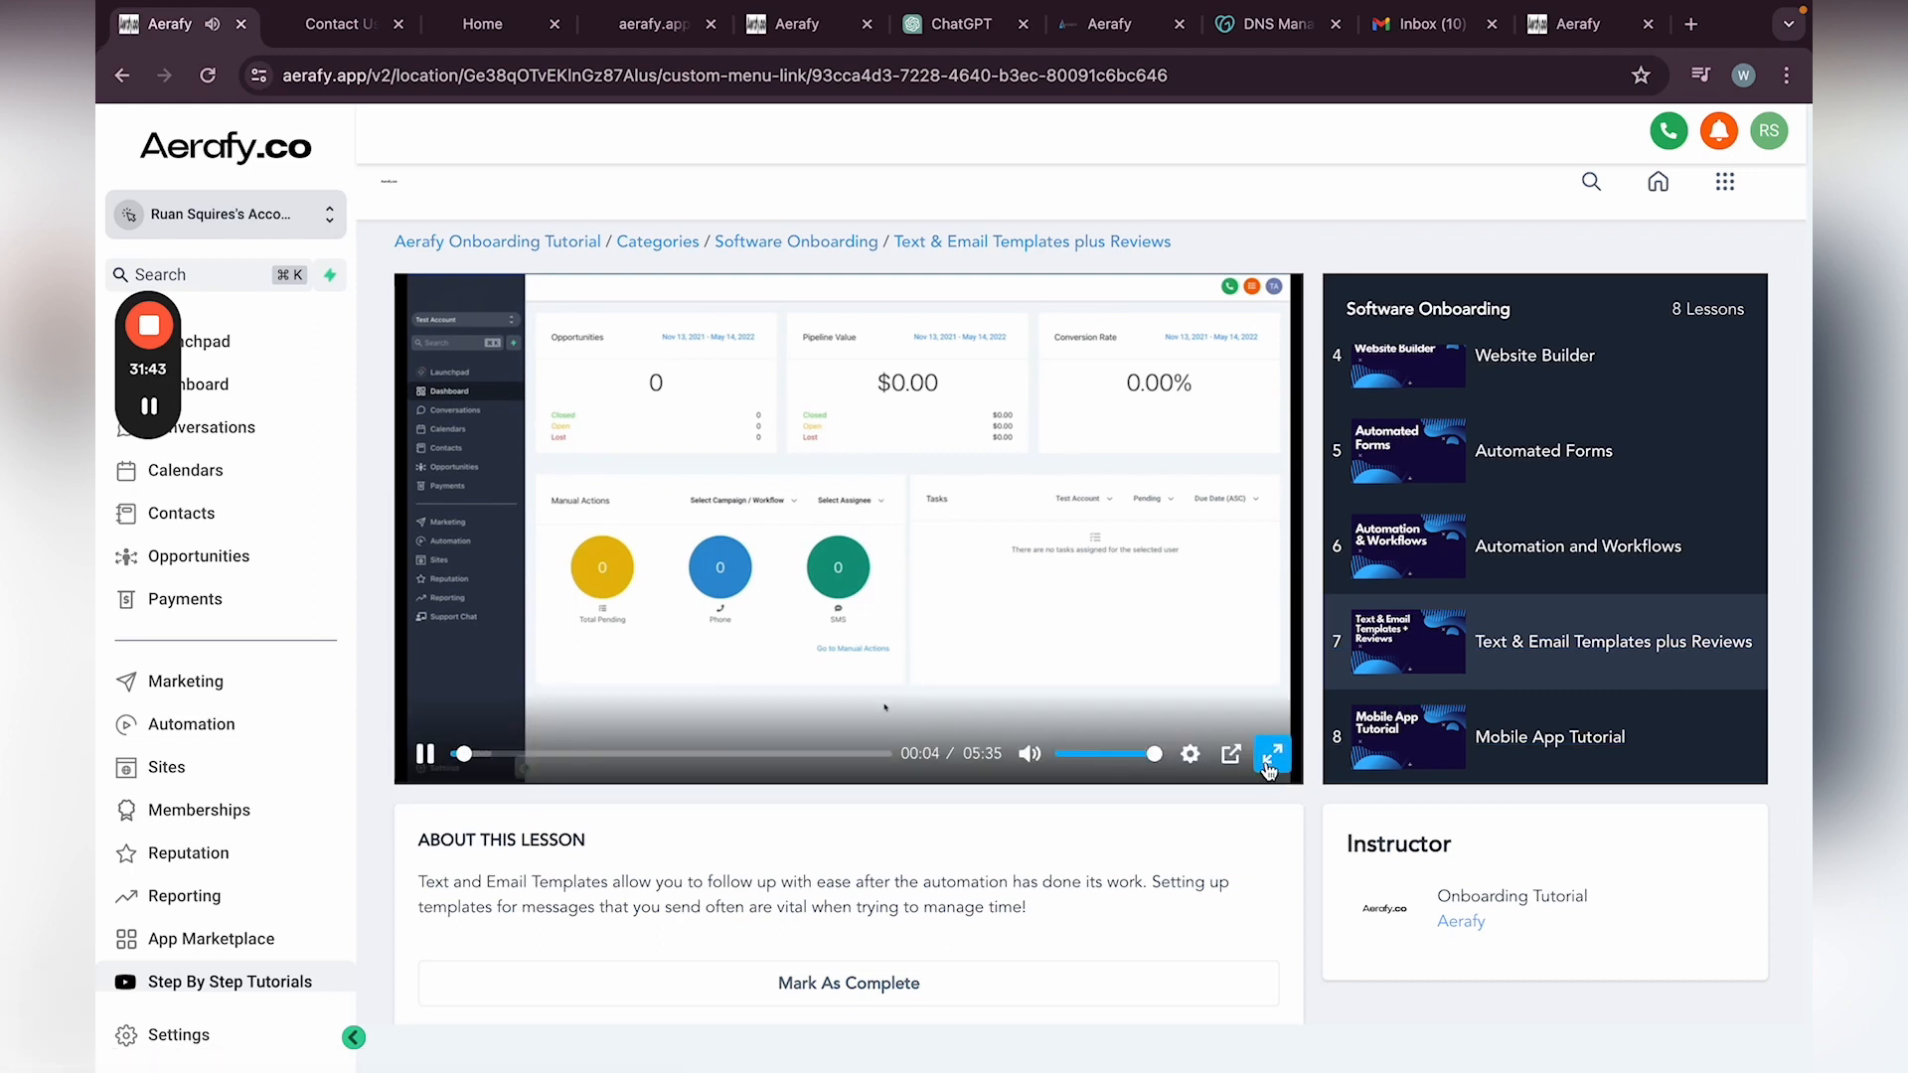
pyautogui.click(1268, 766)
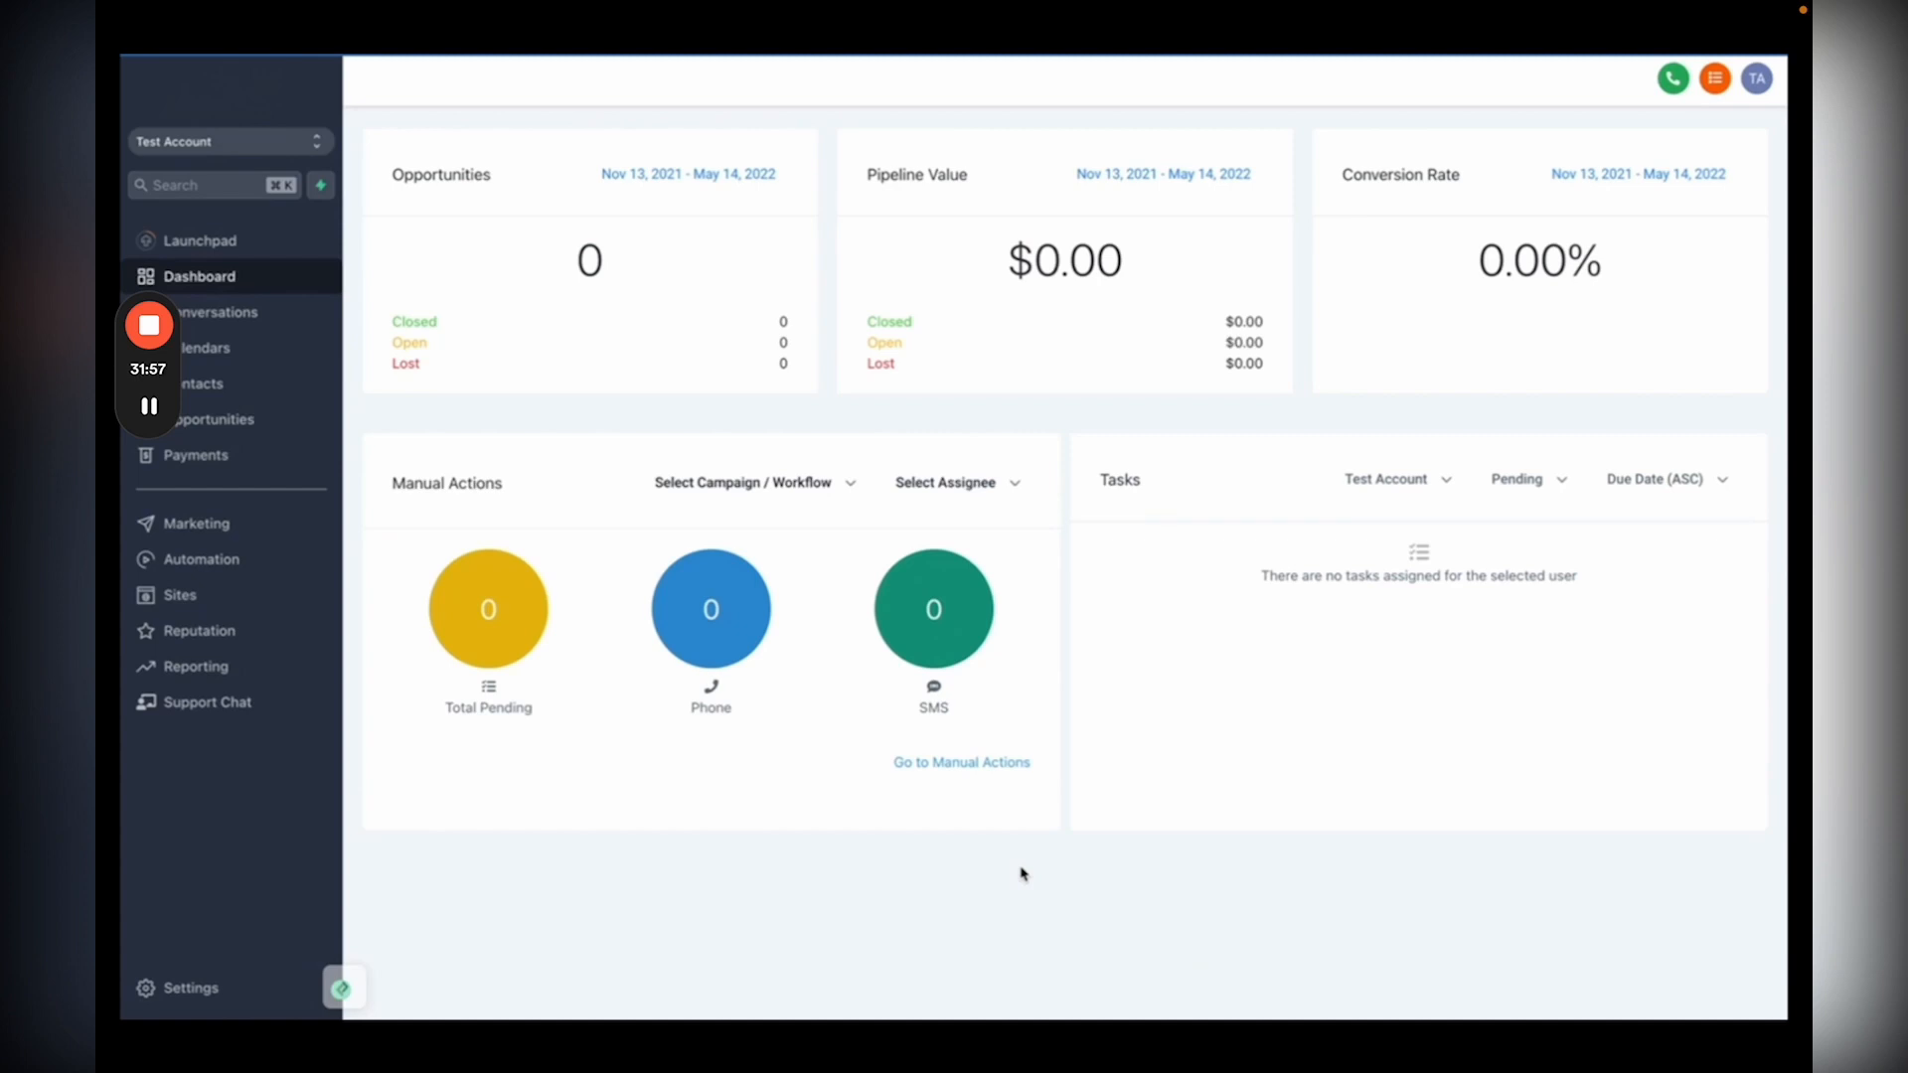
# Step: Go to Marketing Templates and start a new text template via Add Template
pyautogui.click(267, 532)
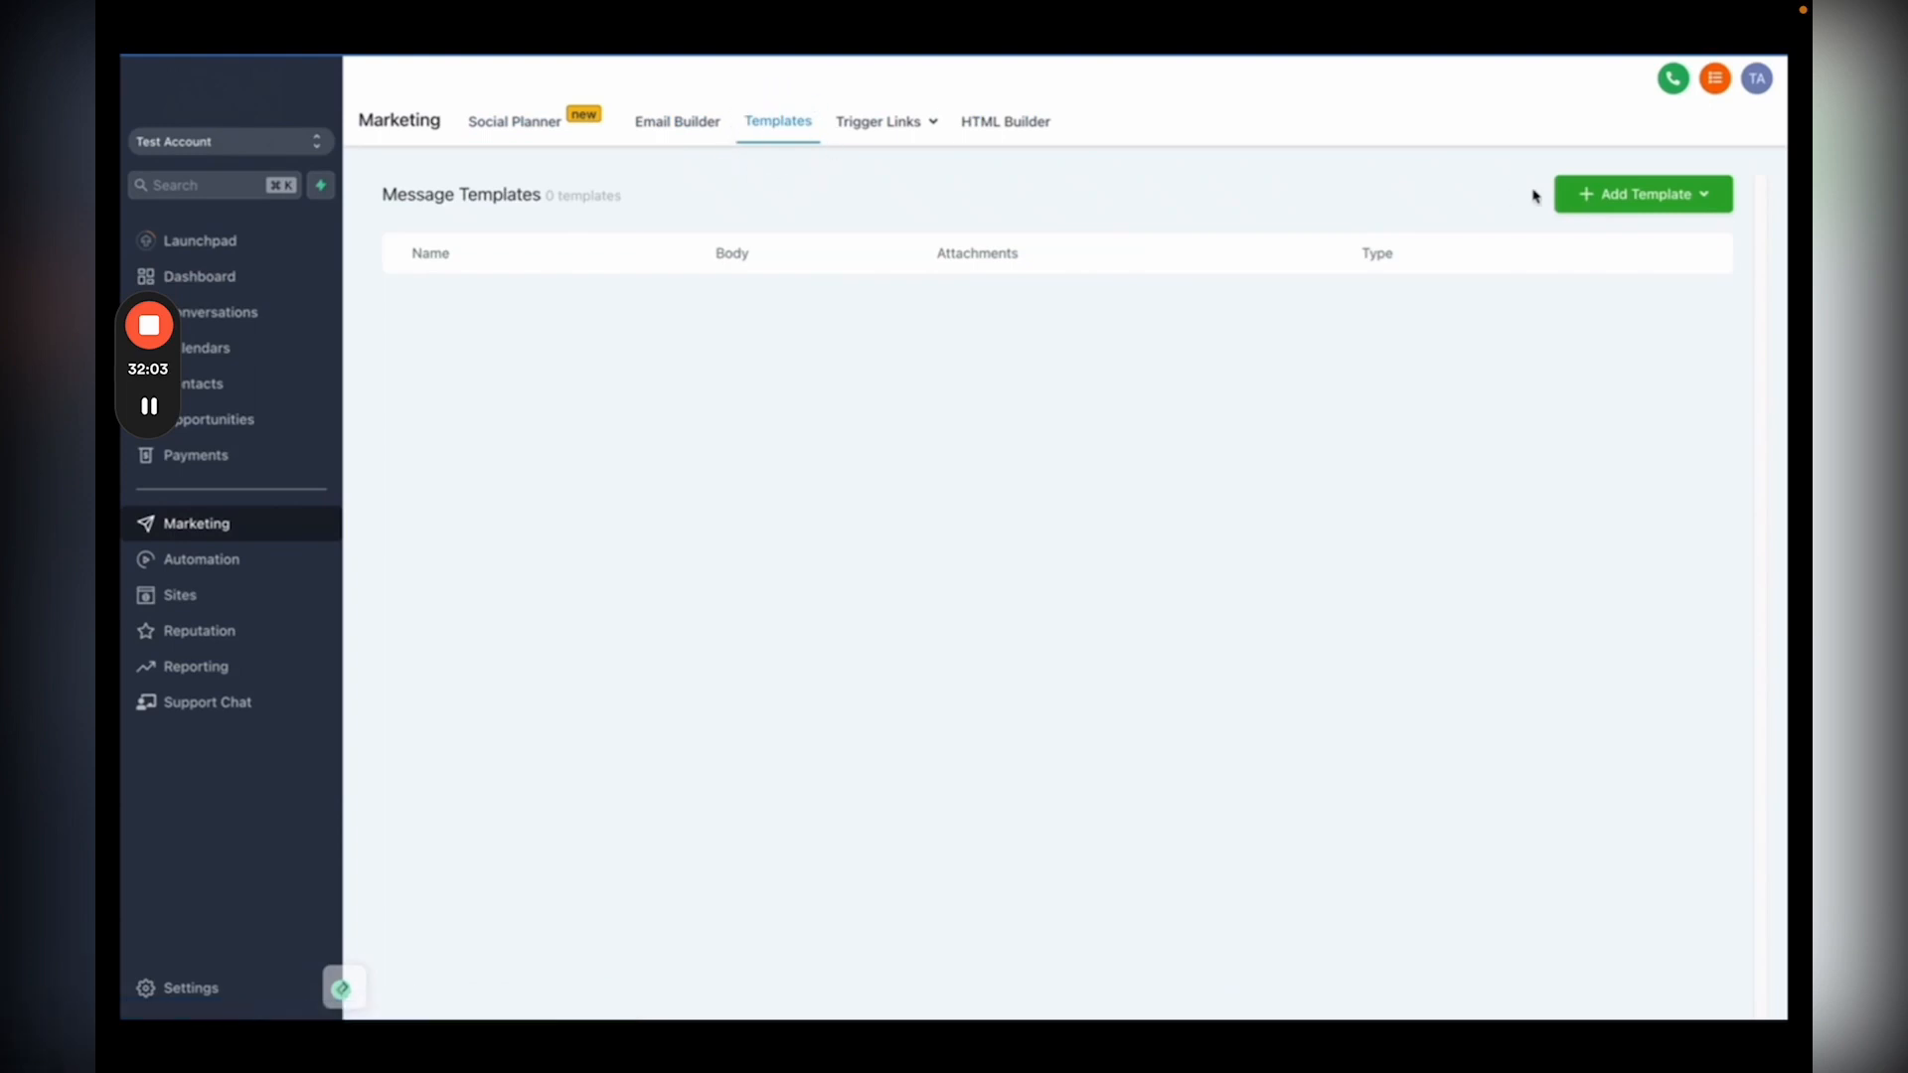
pyautogui.click(1576, 198)
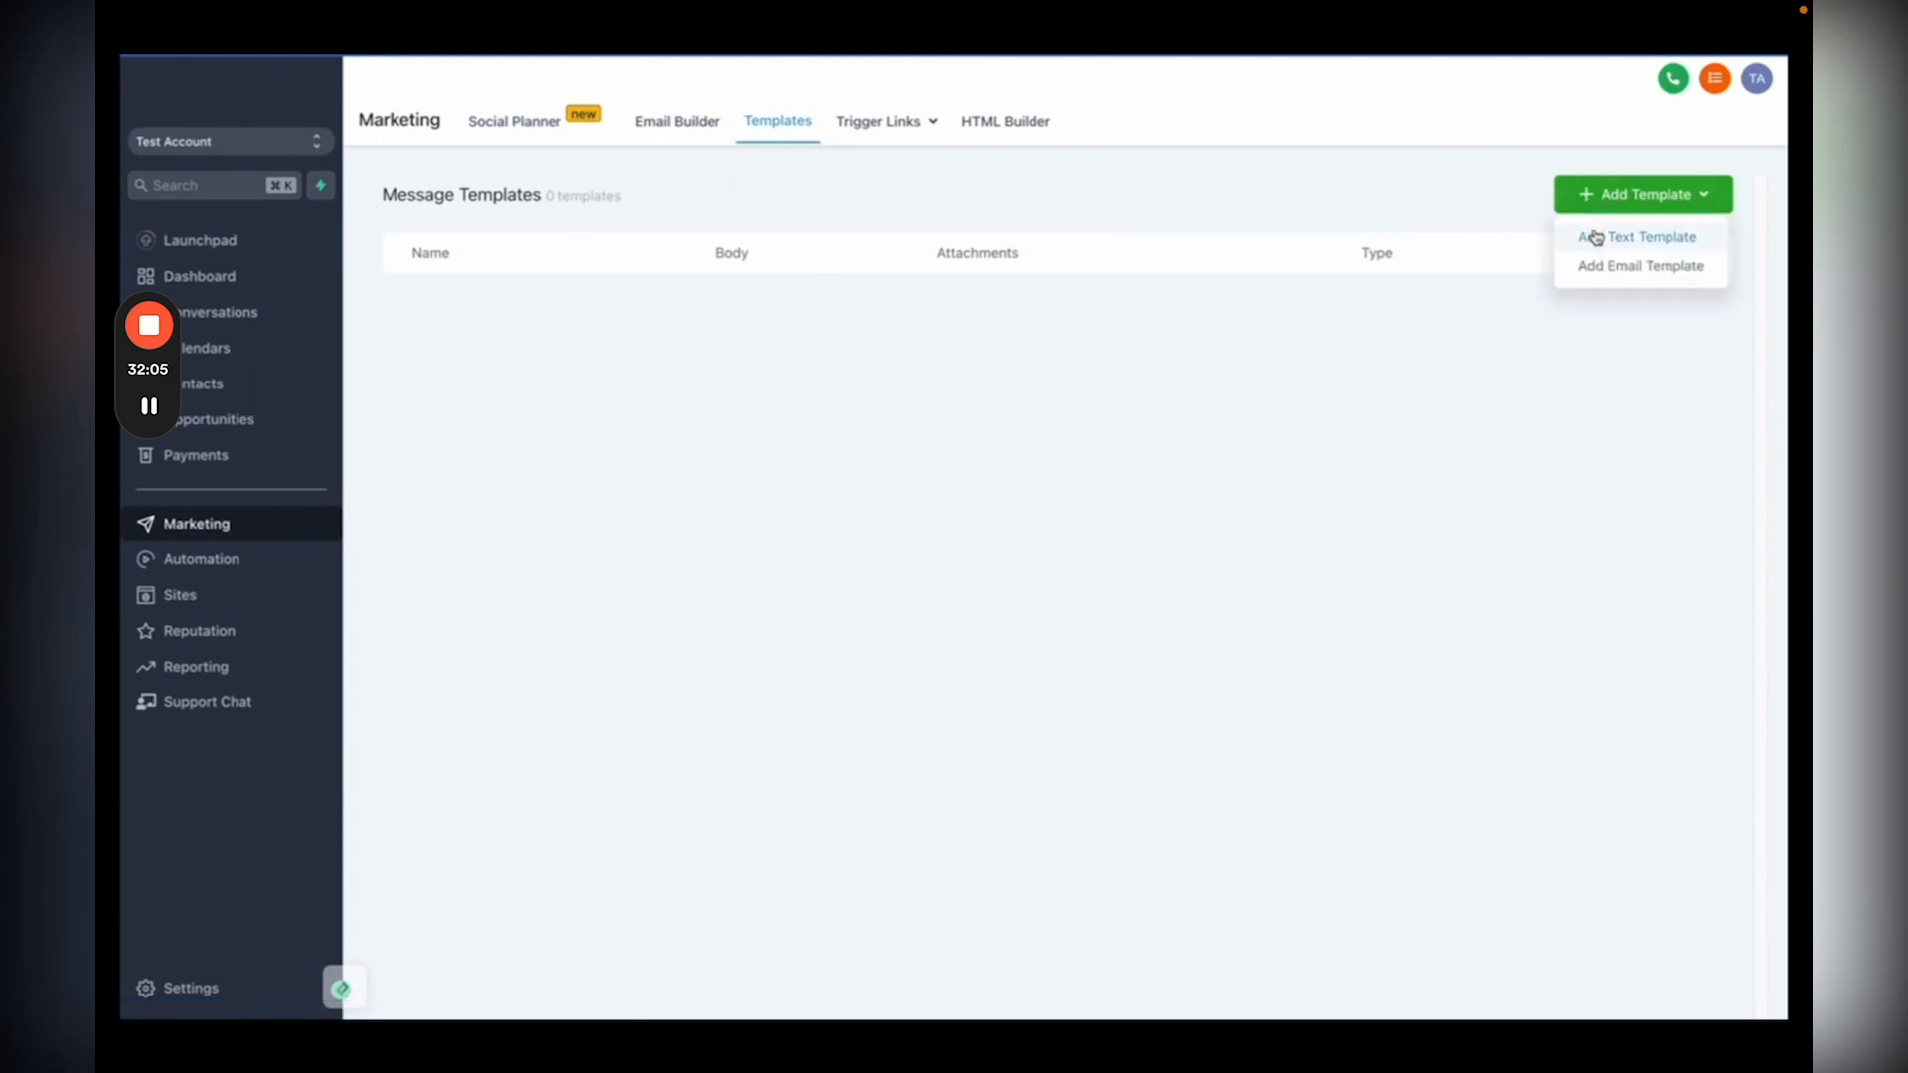
pyautogui.click(1595, 236)
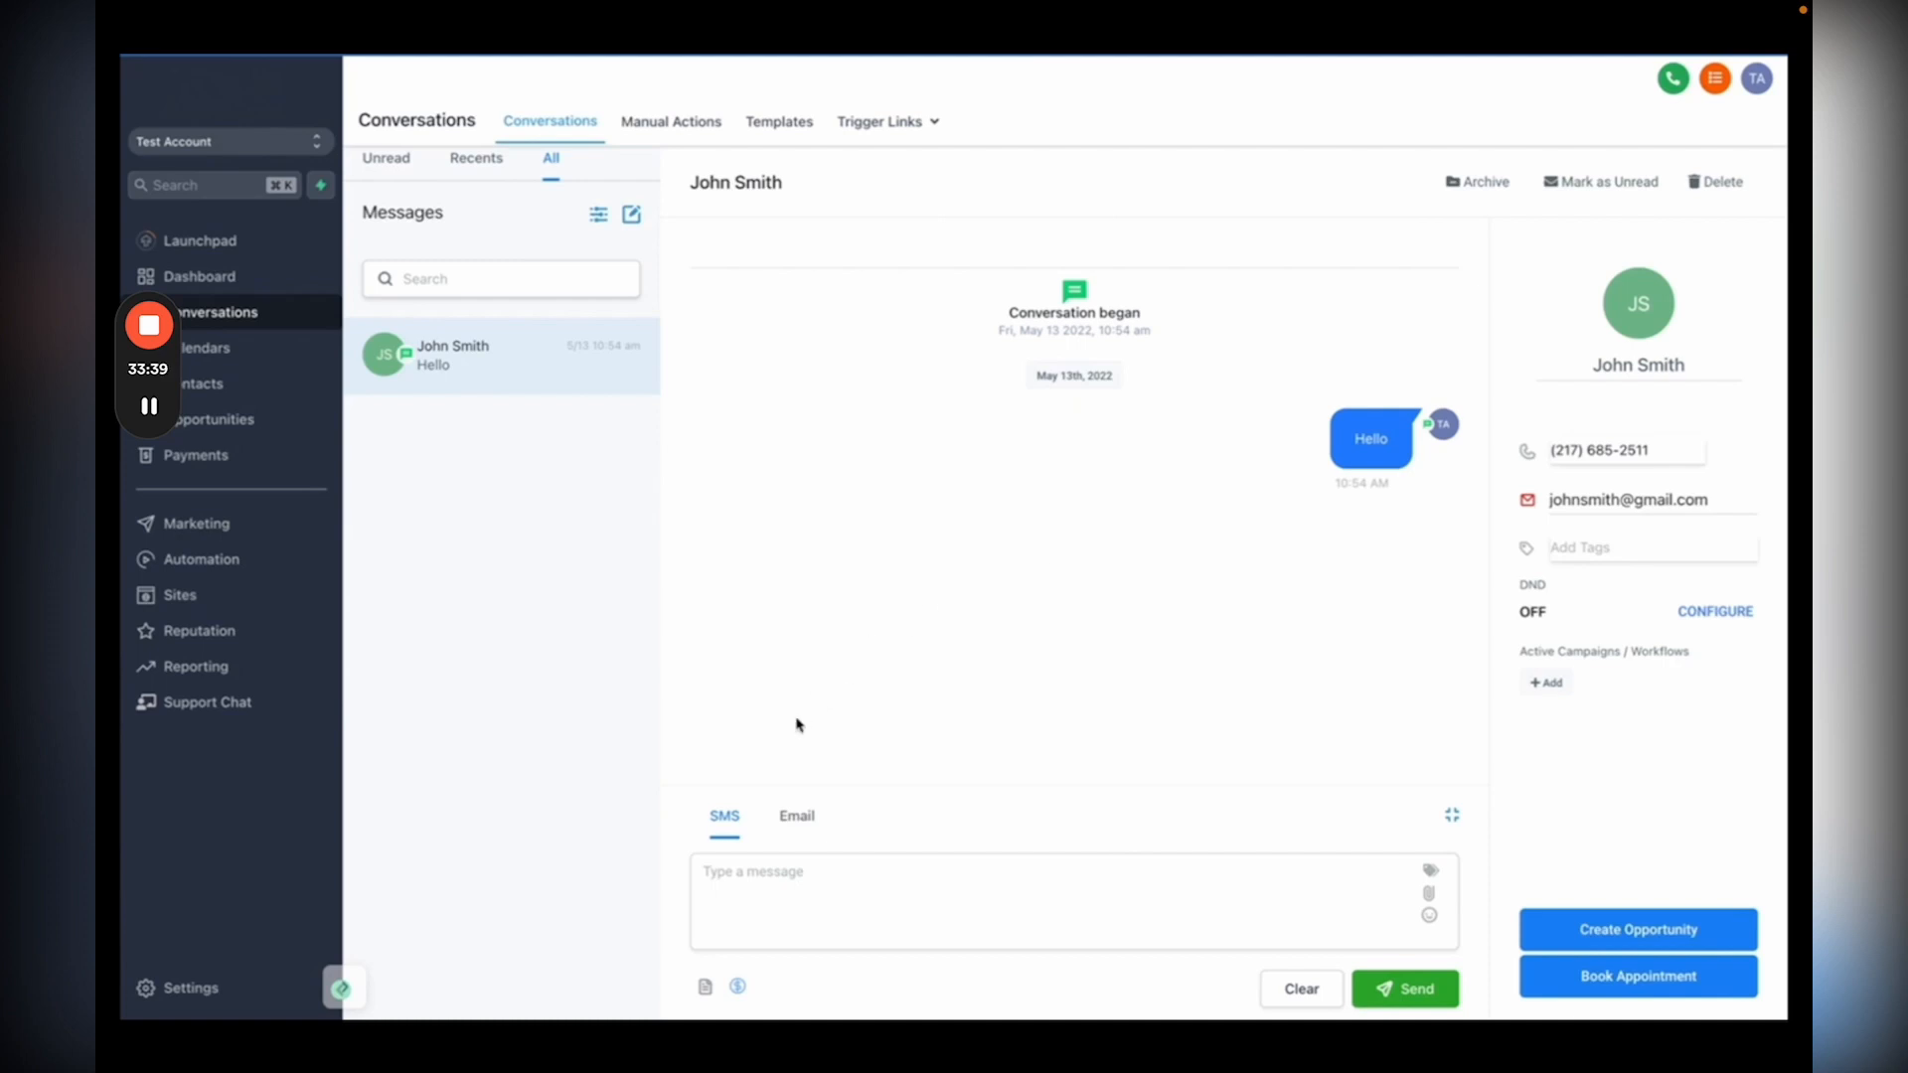
# Step: Send the contact an SMS from the Real Estate Follow Up template, then open Reputation Overview
pyautogui.click(705, 986)
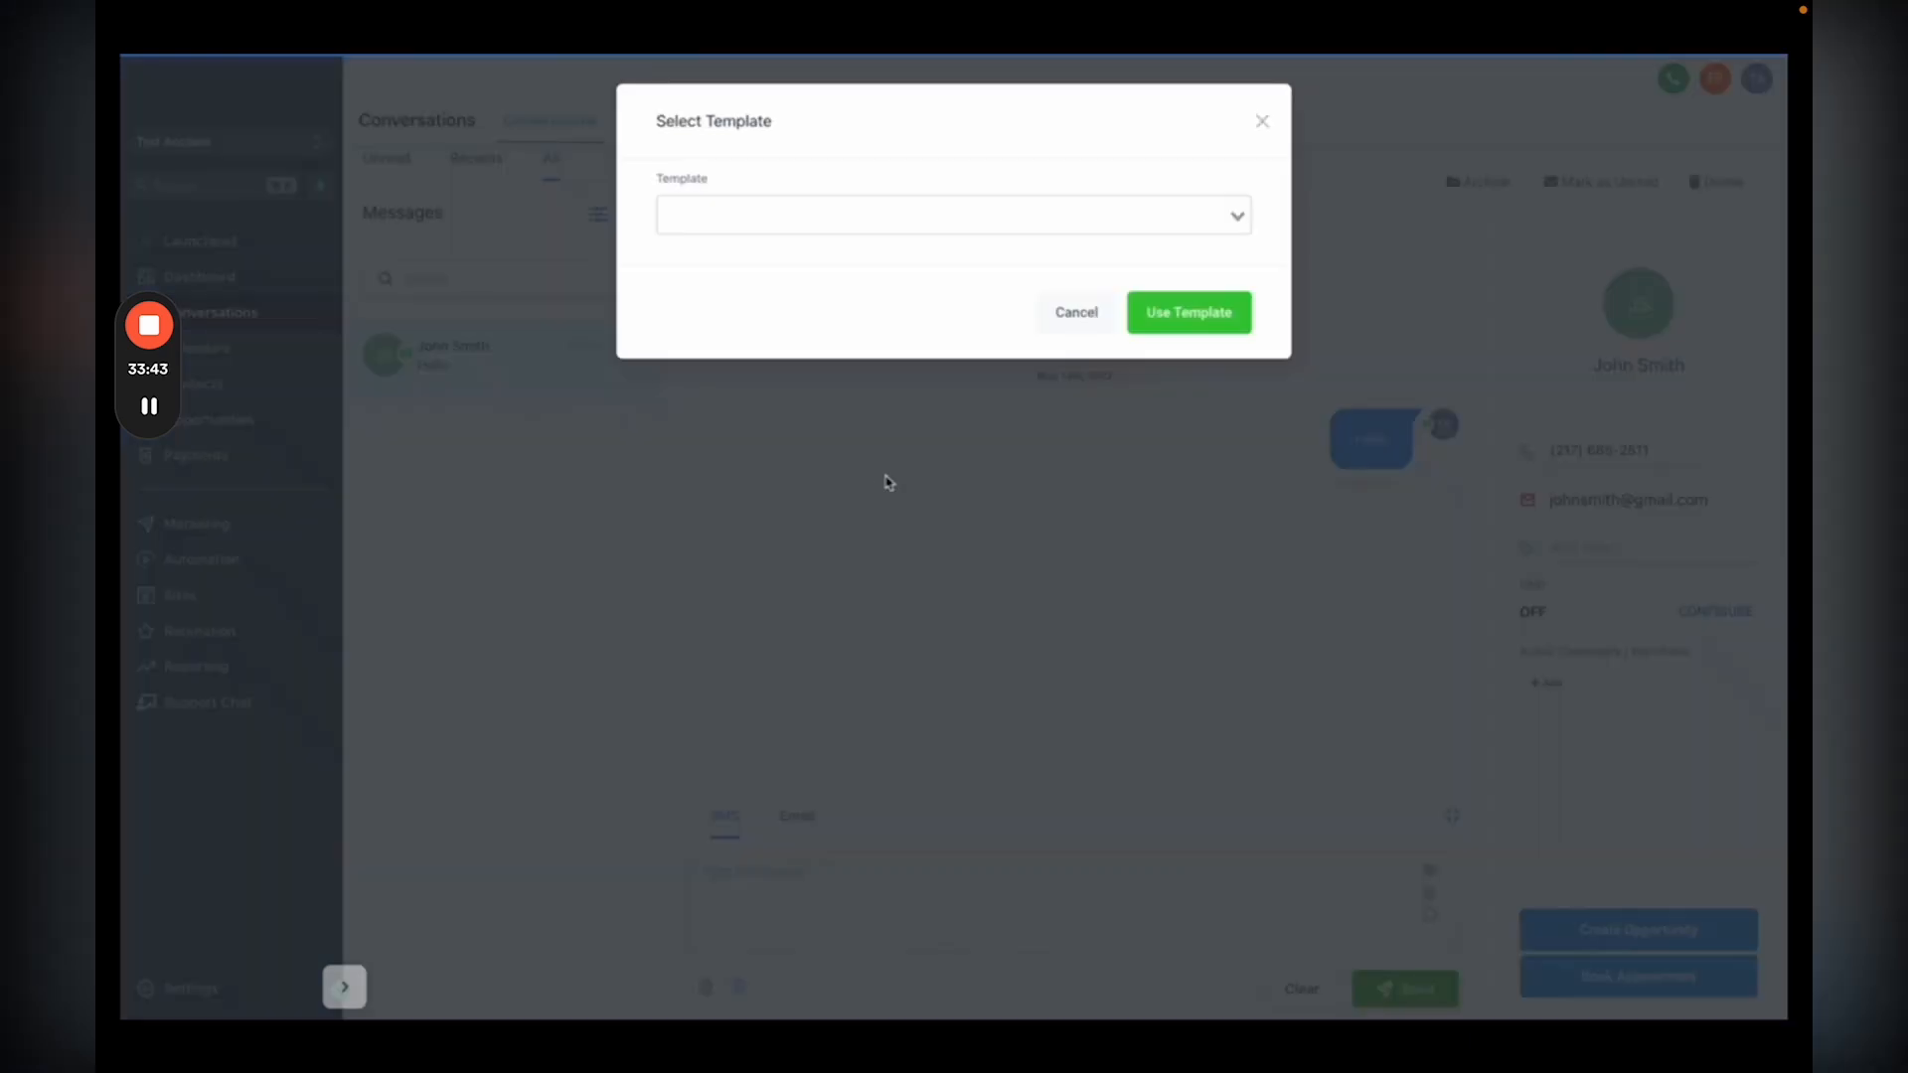
pyautogui.click(912, 230)
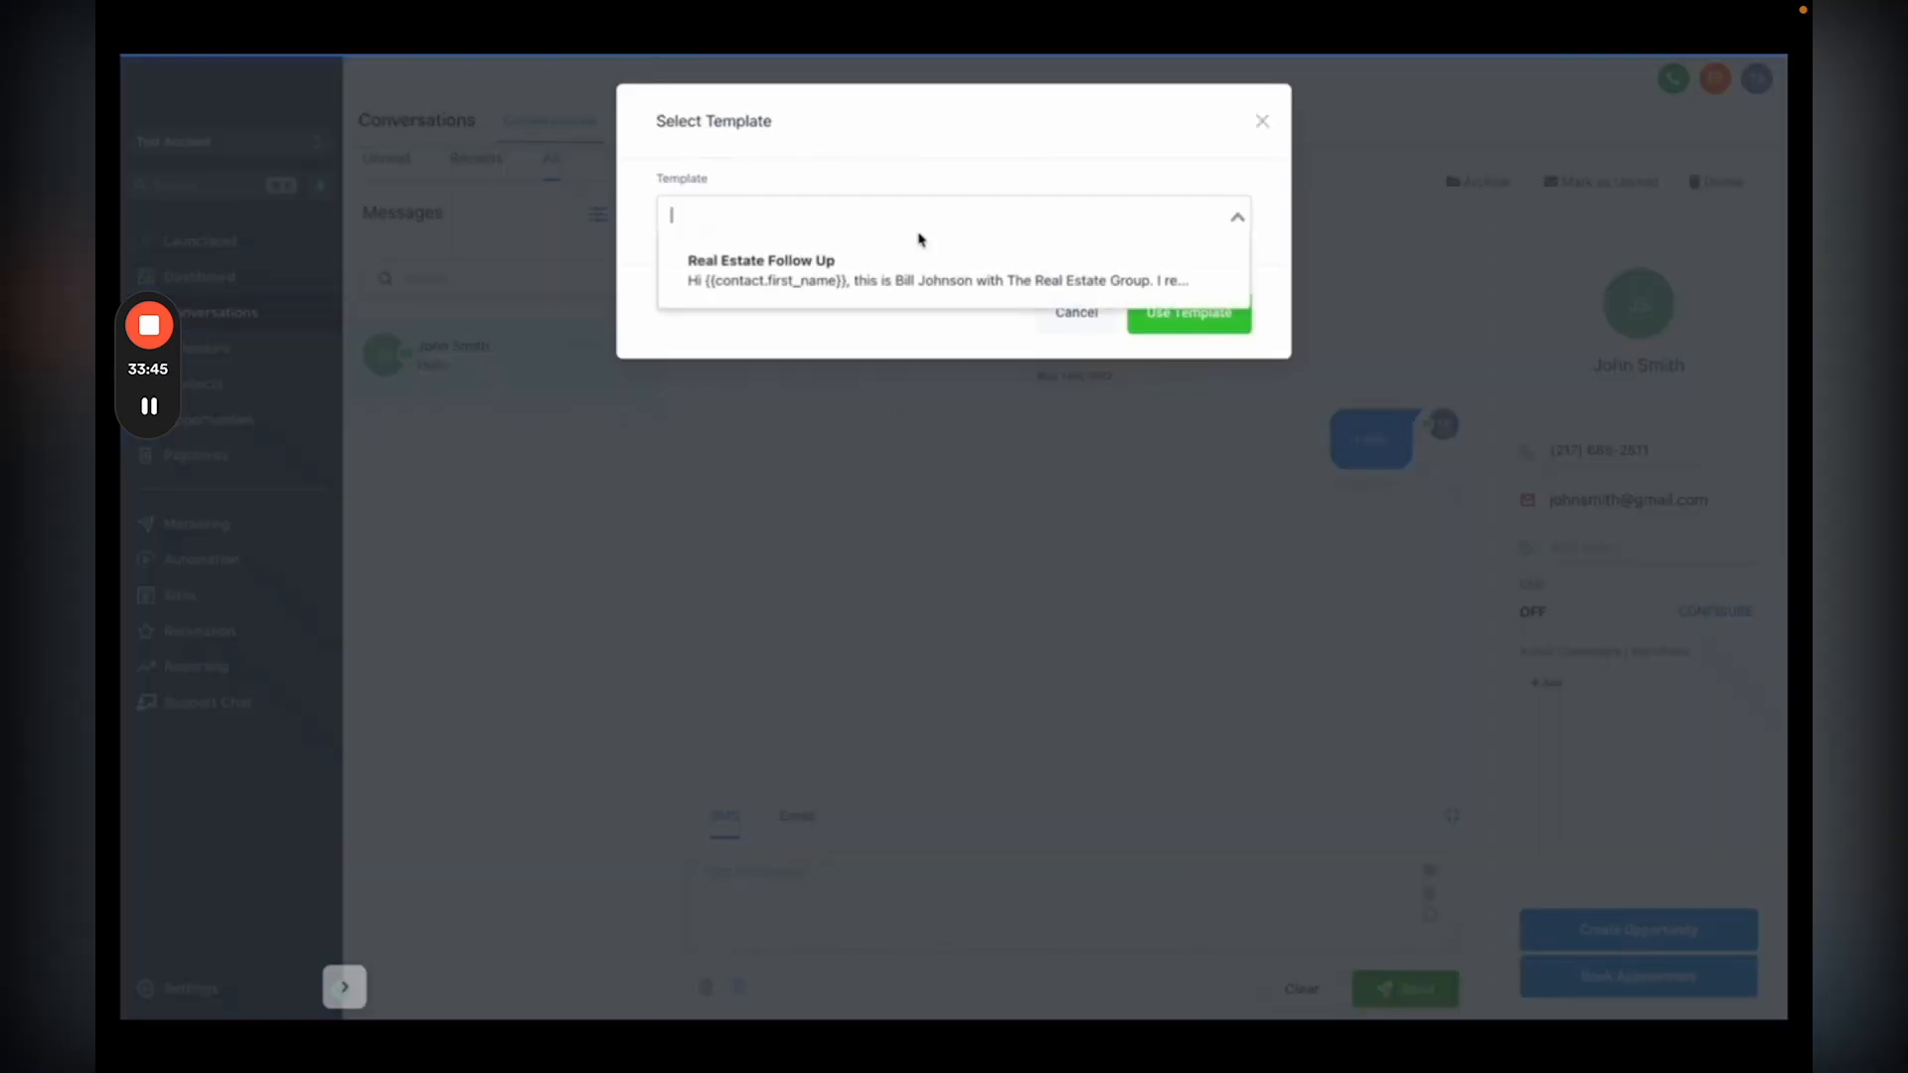
pyautogui.click(783, 278)
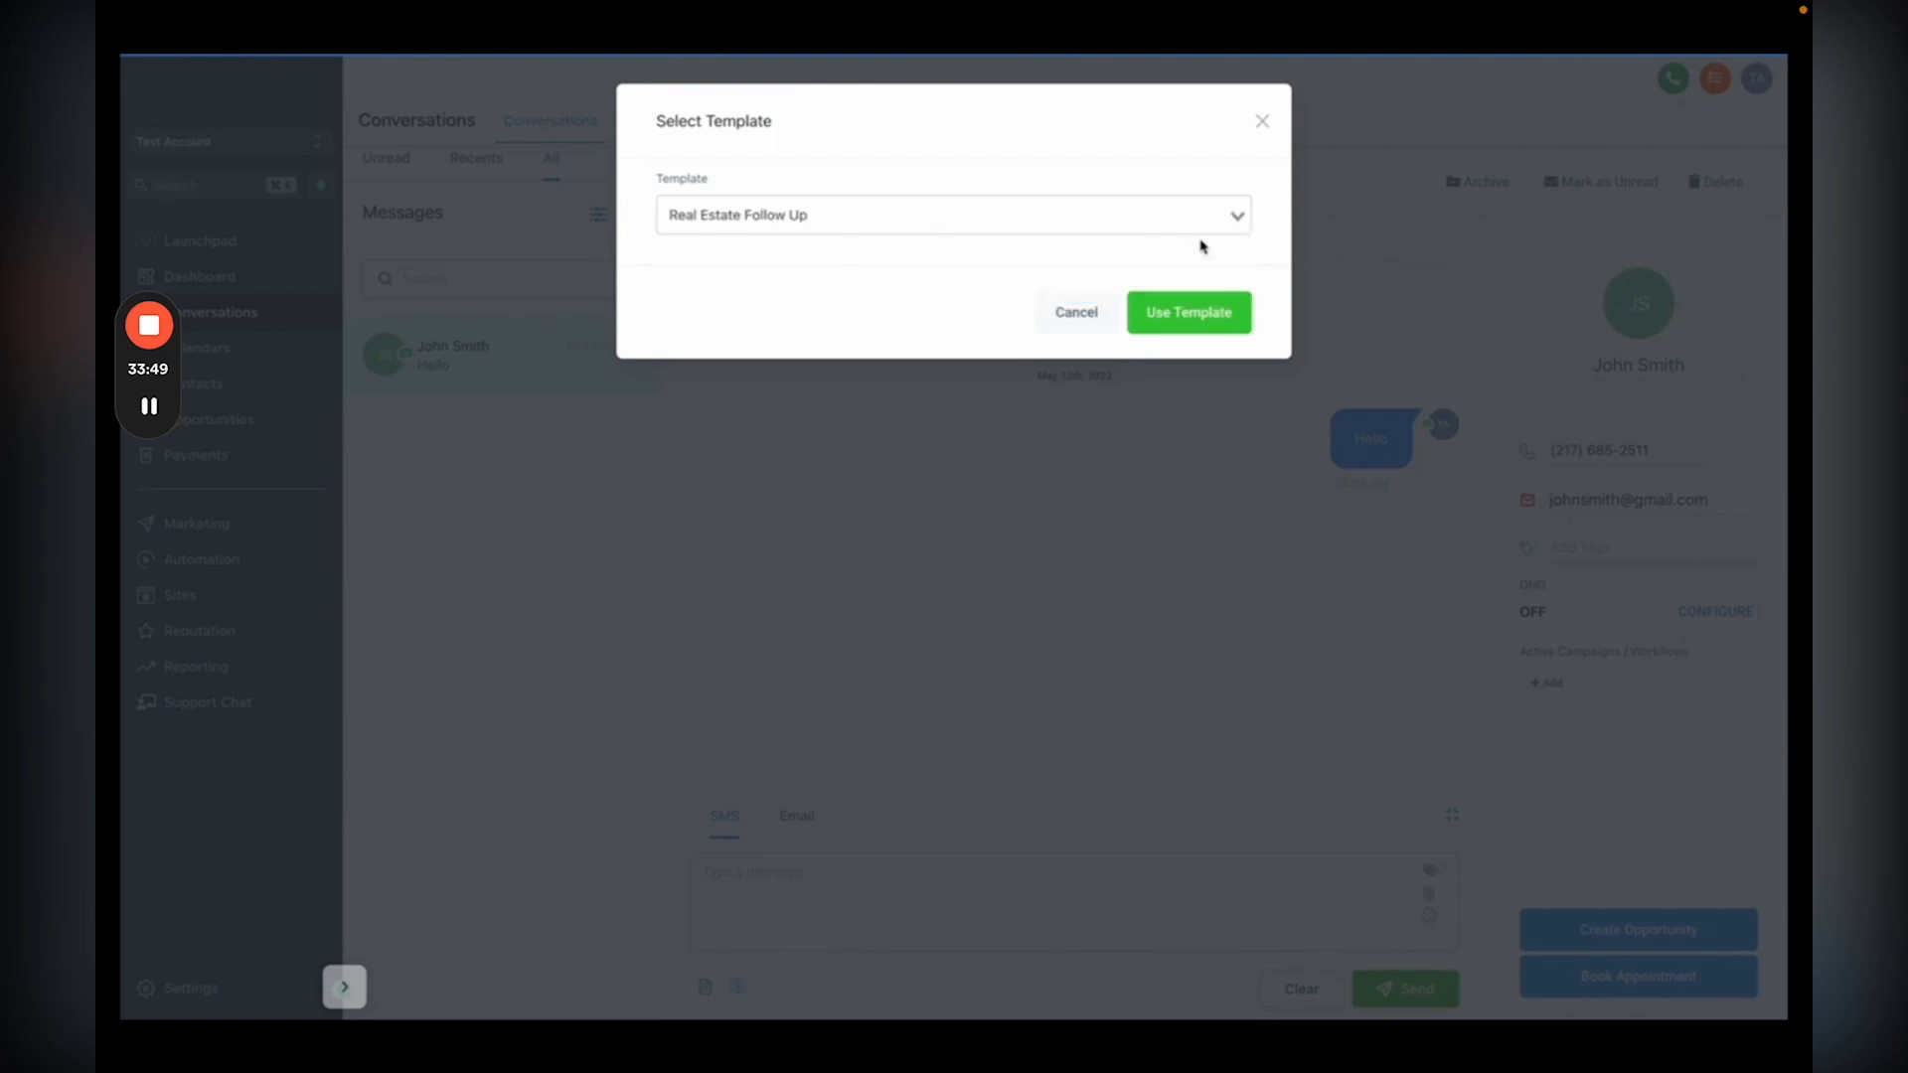
pyautogui.click(1189, 313)
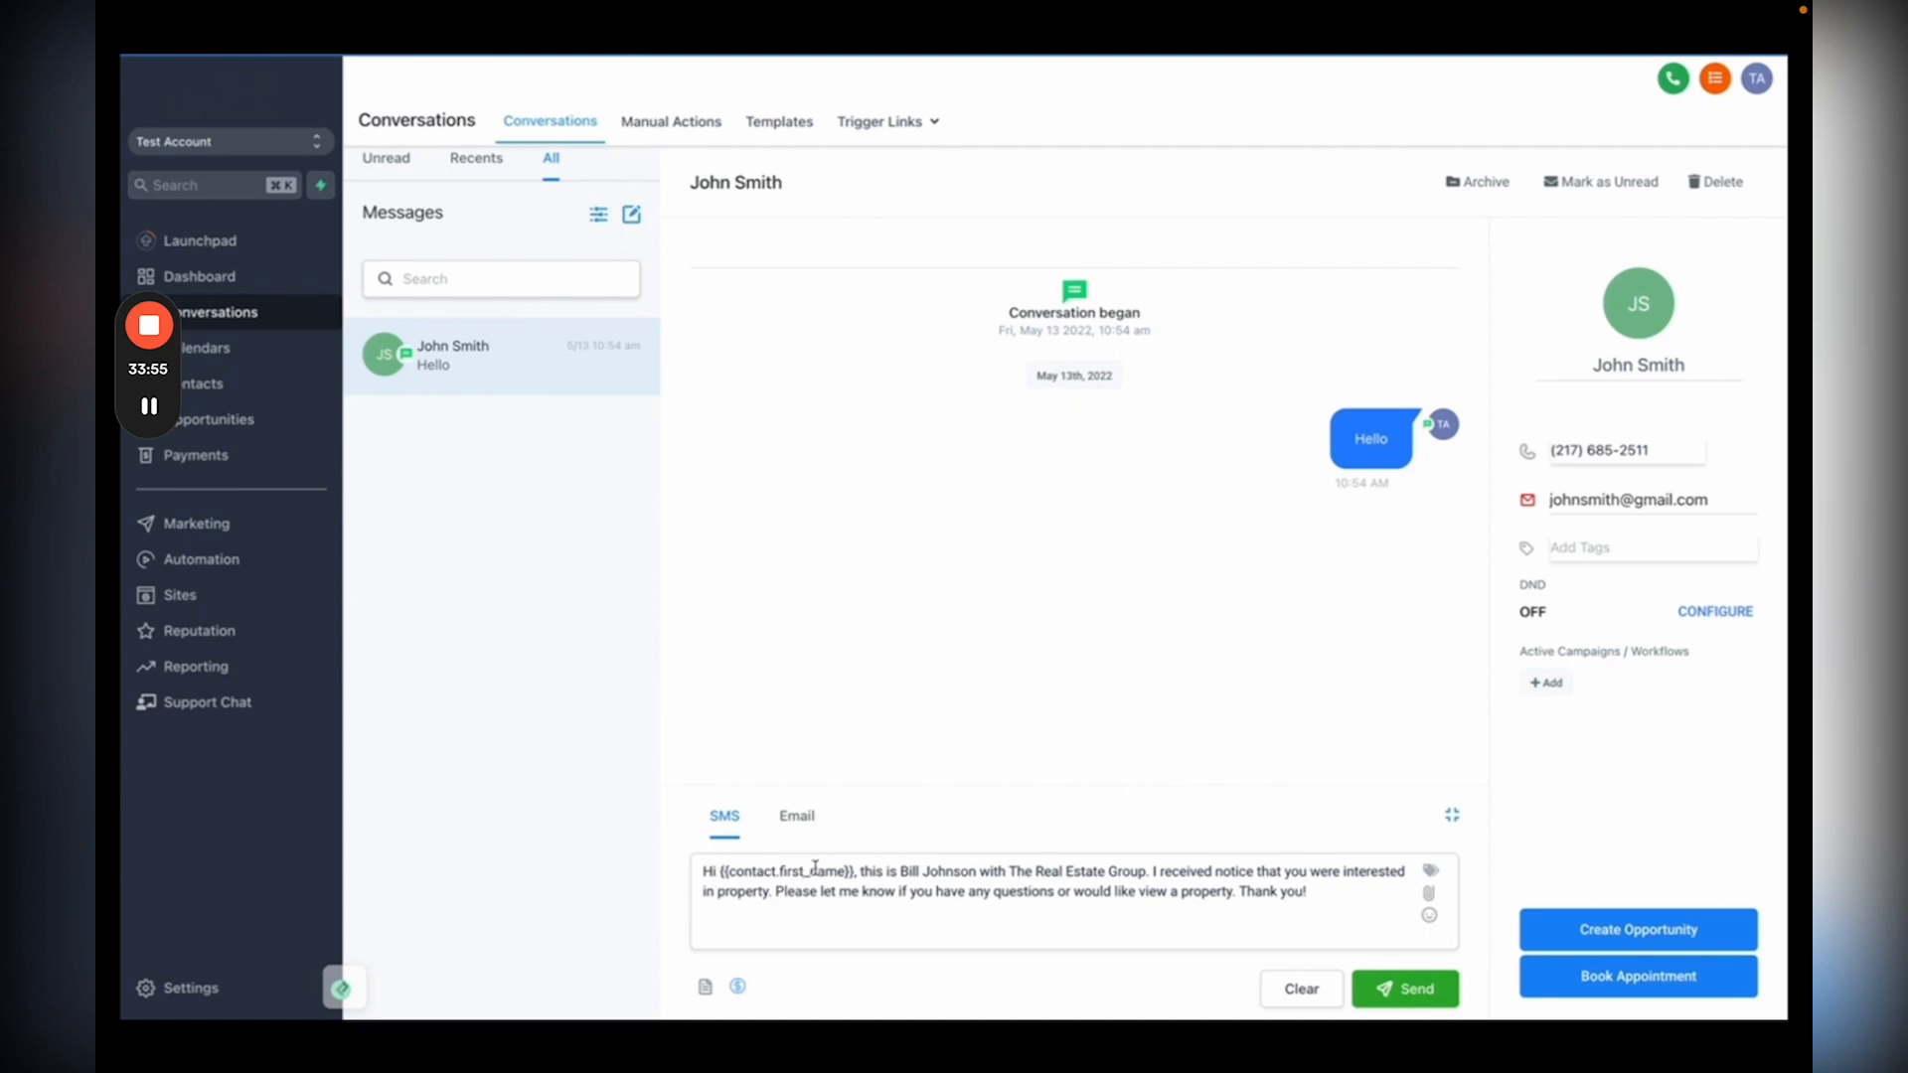
pyautogui.click(1440, 1007)
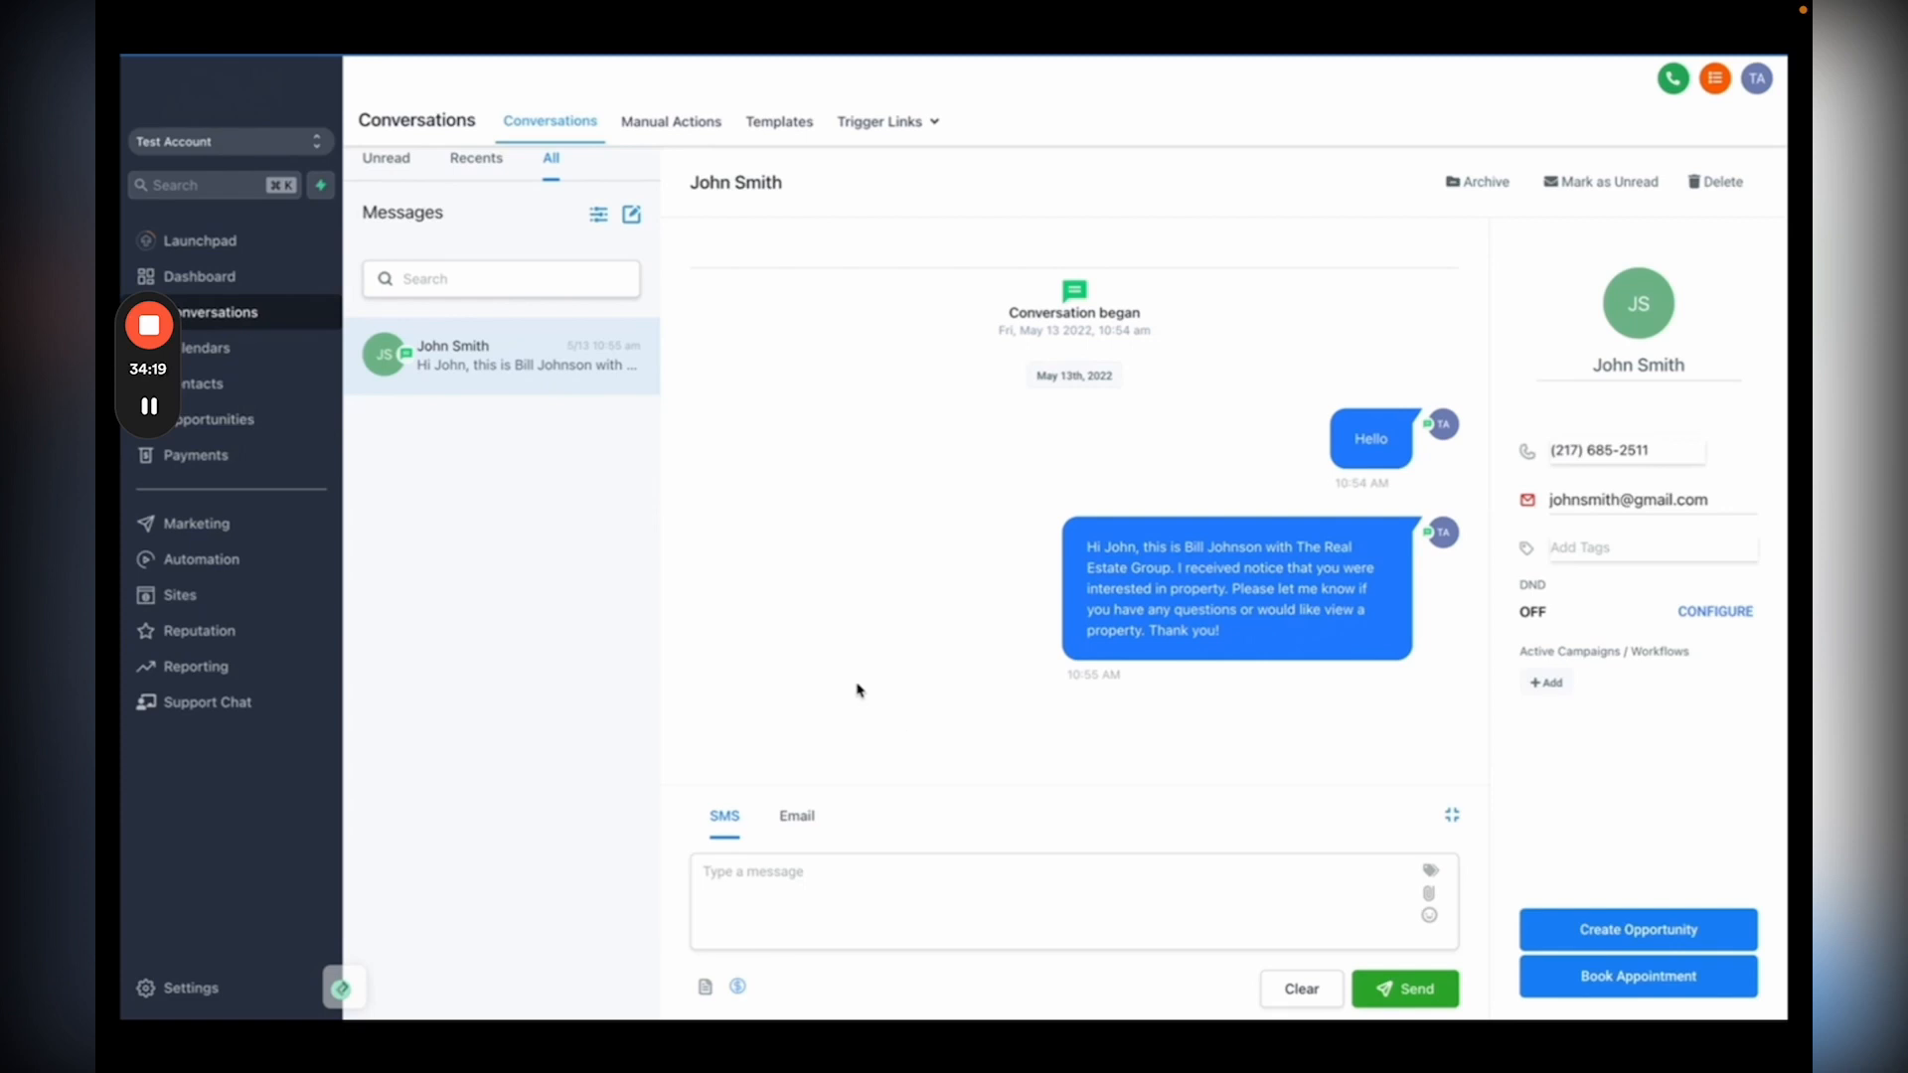
pyautogui.click(244, 632)
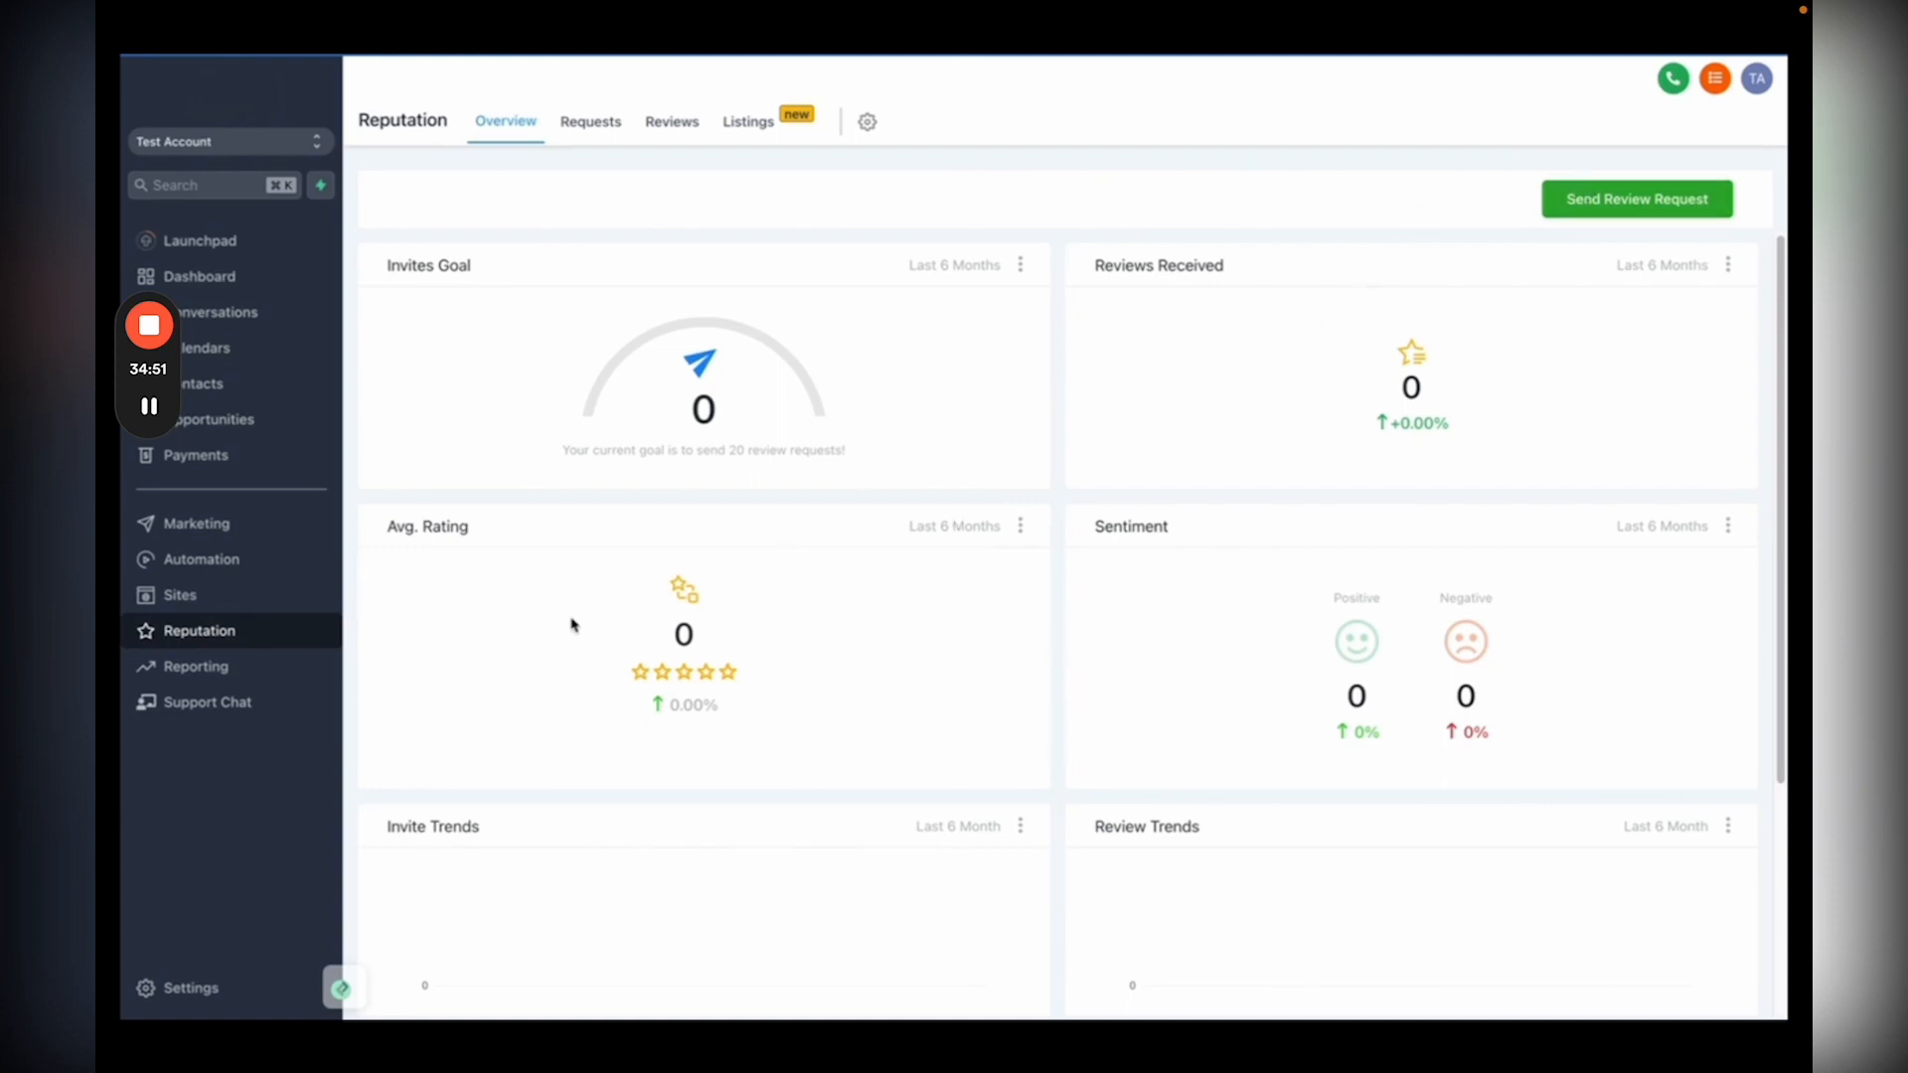
pyautogui.click(190, 989)
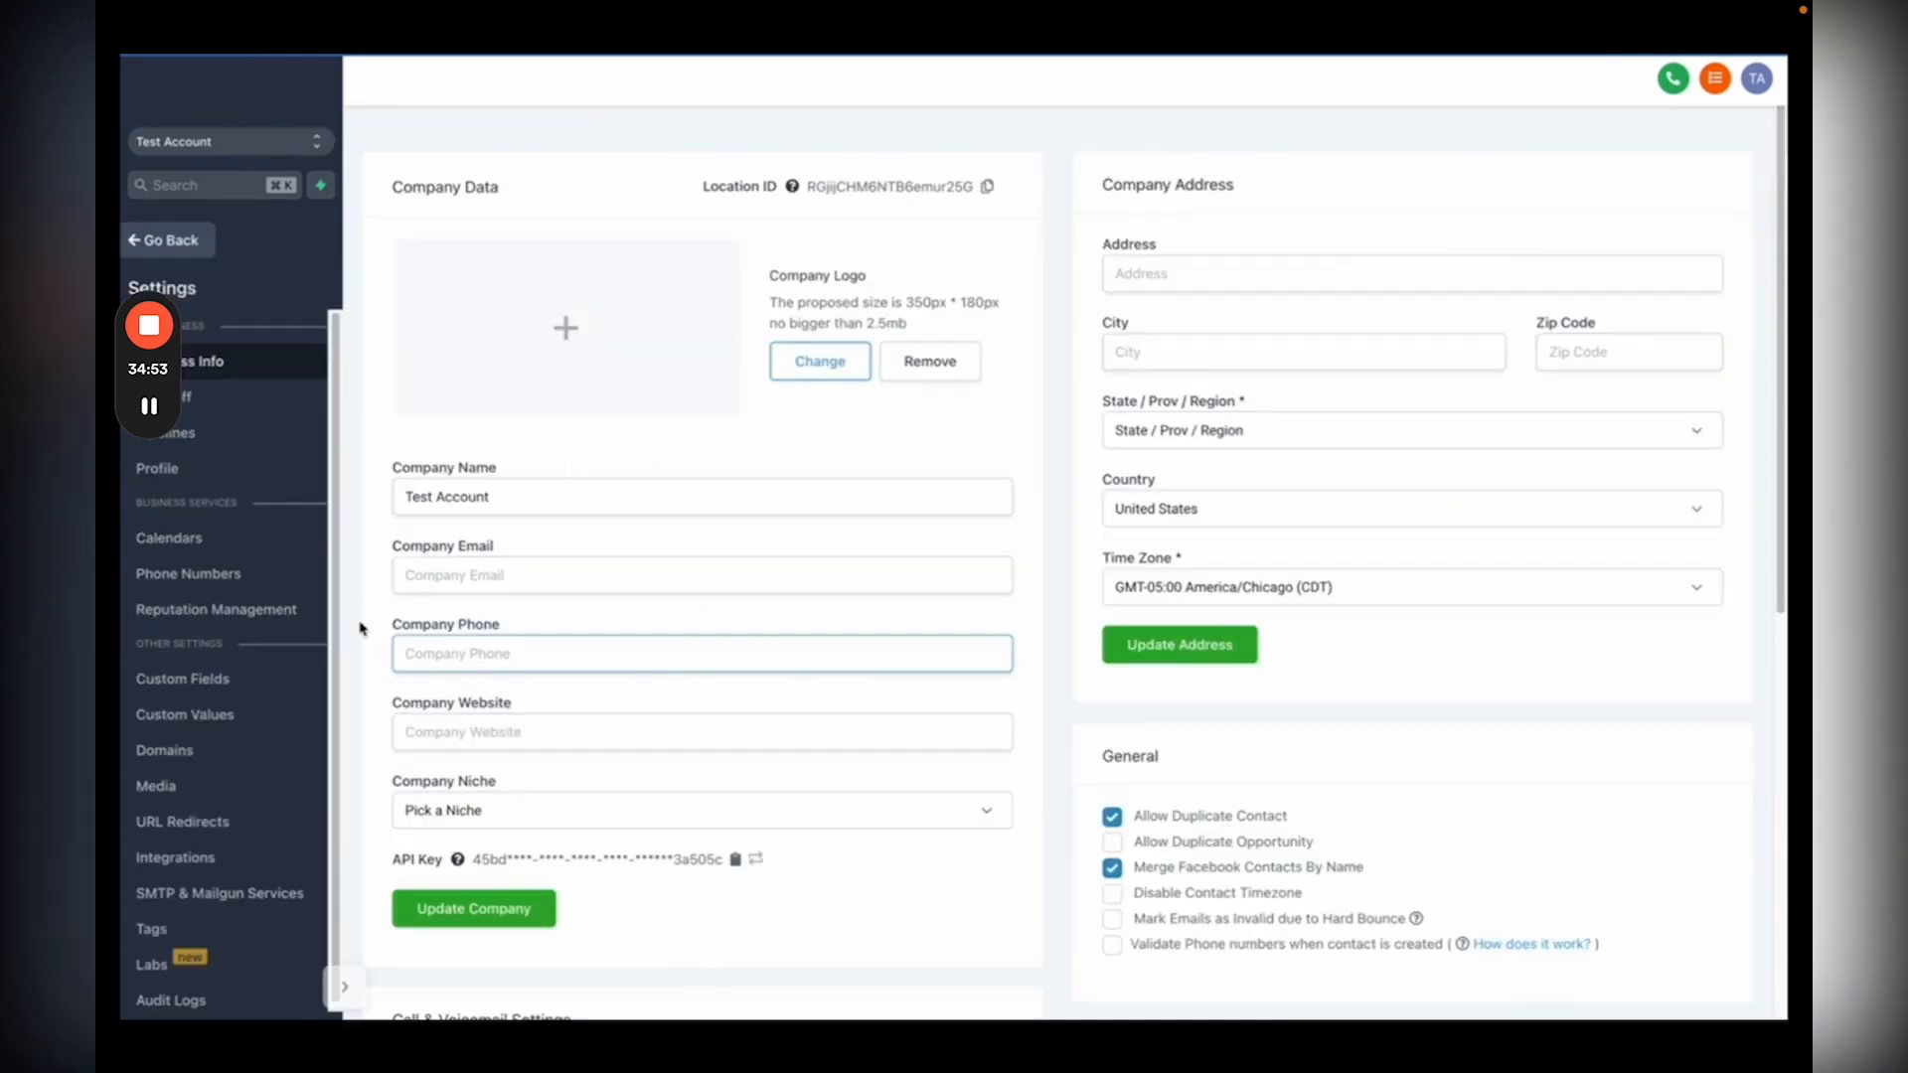
pyautogui.click(250, 613)
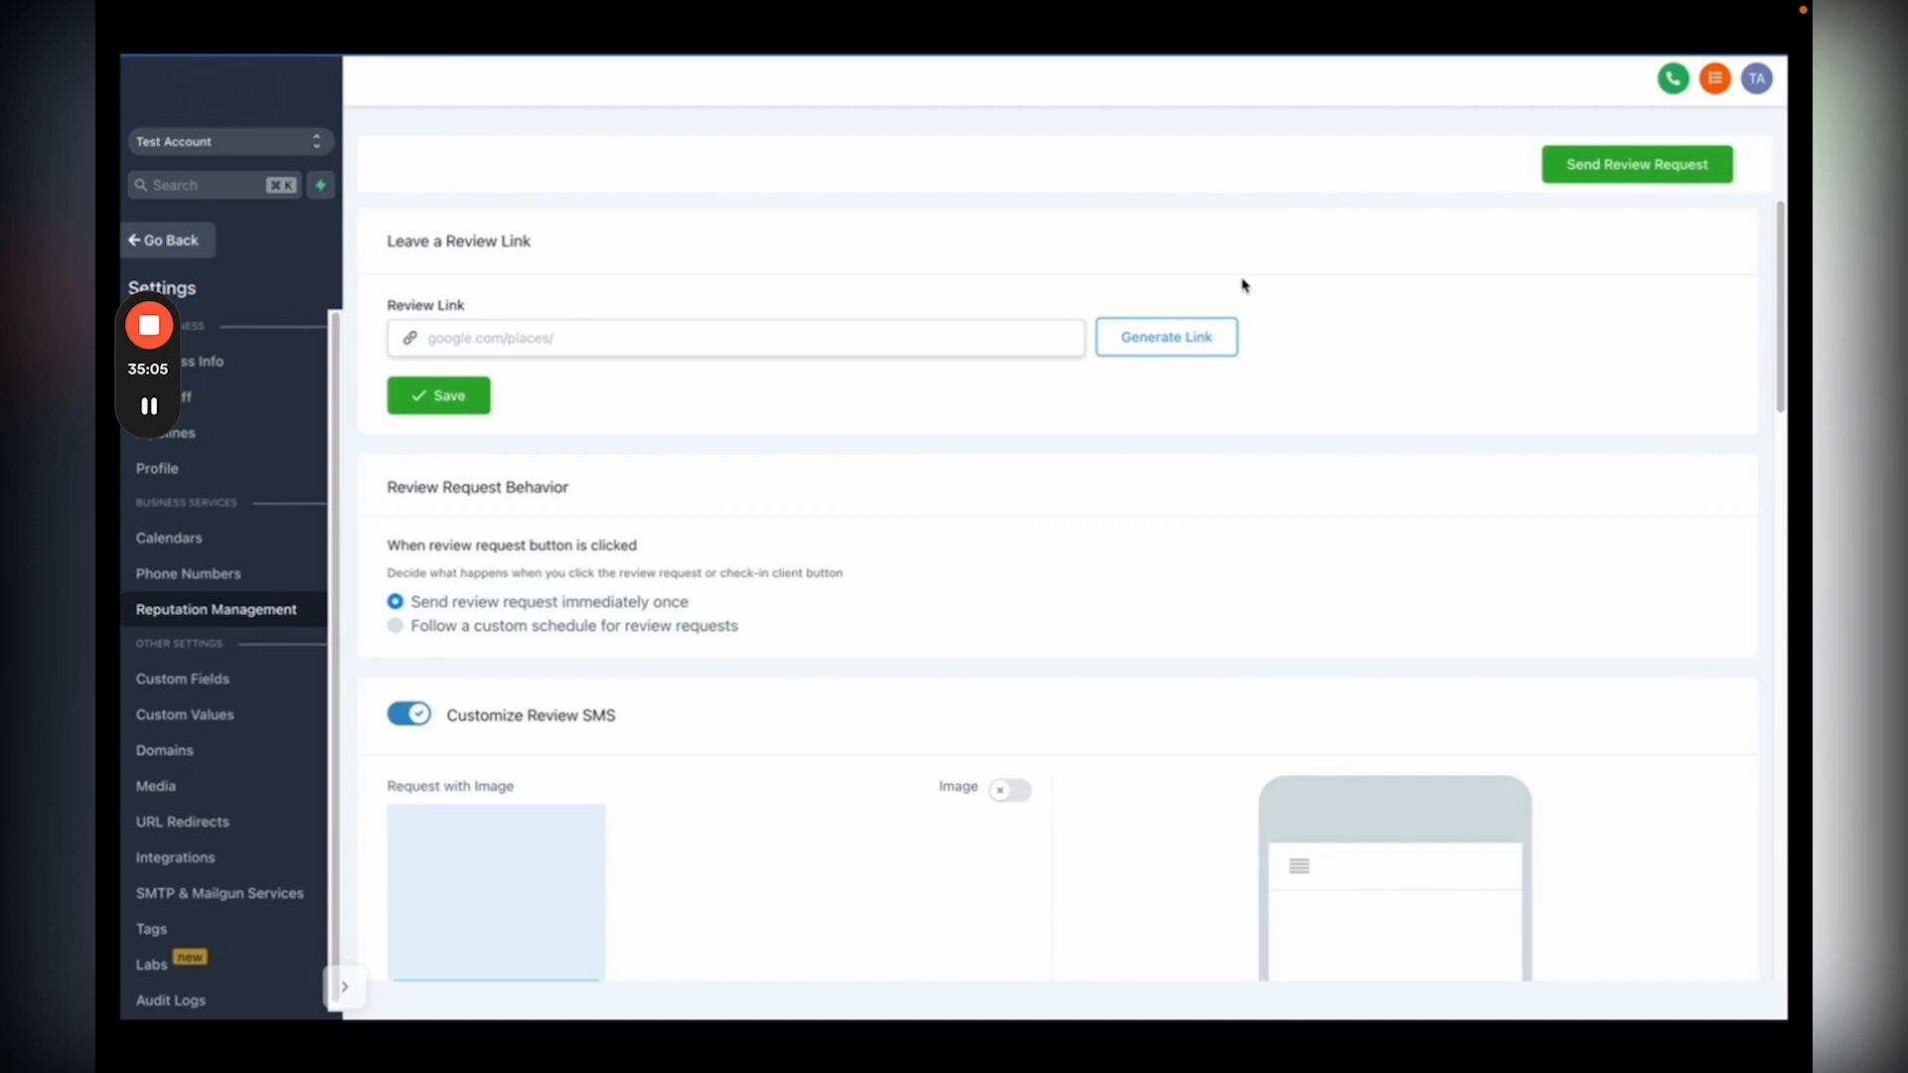
pyautogui.scroll(-3, 980, 716)
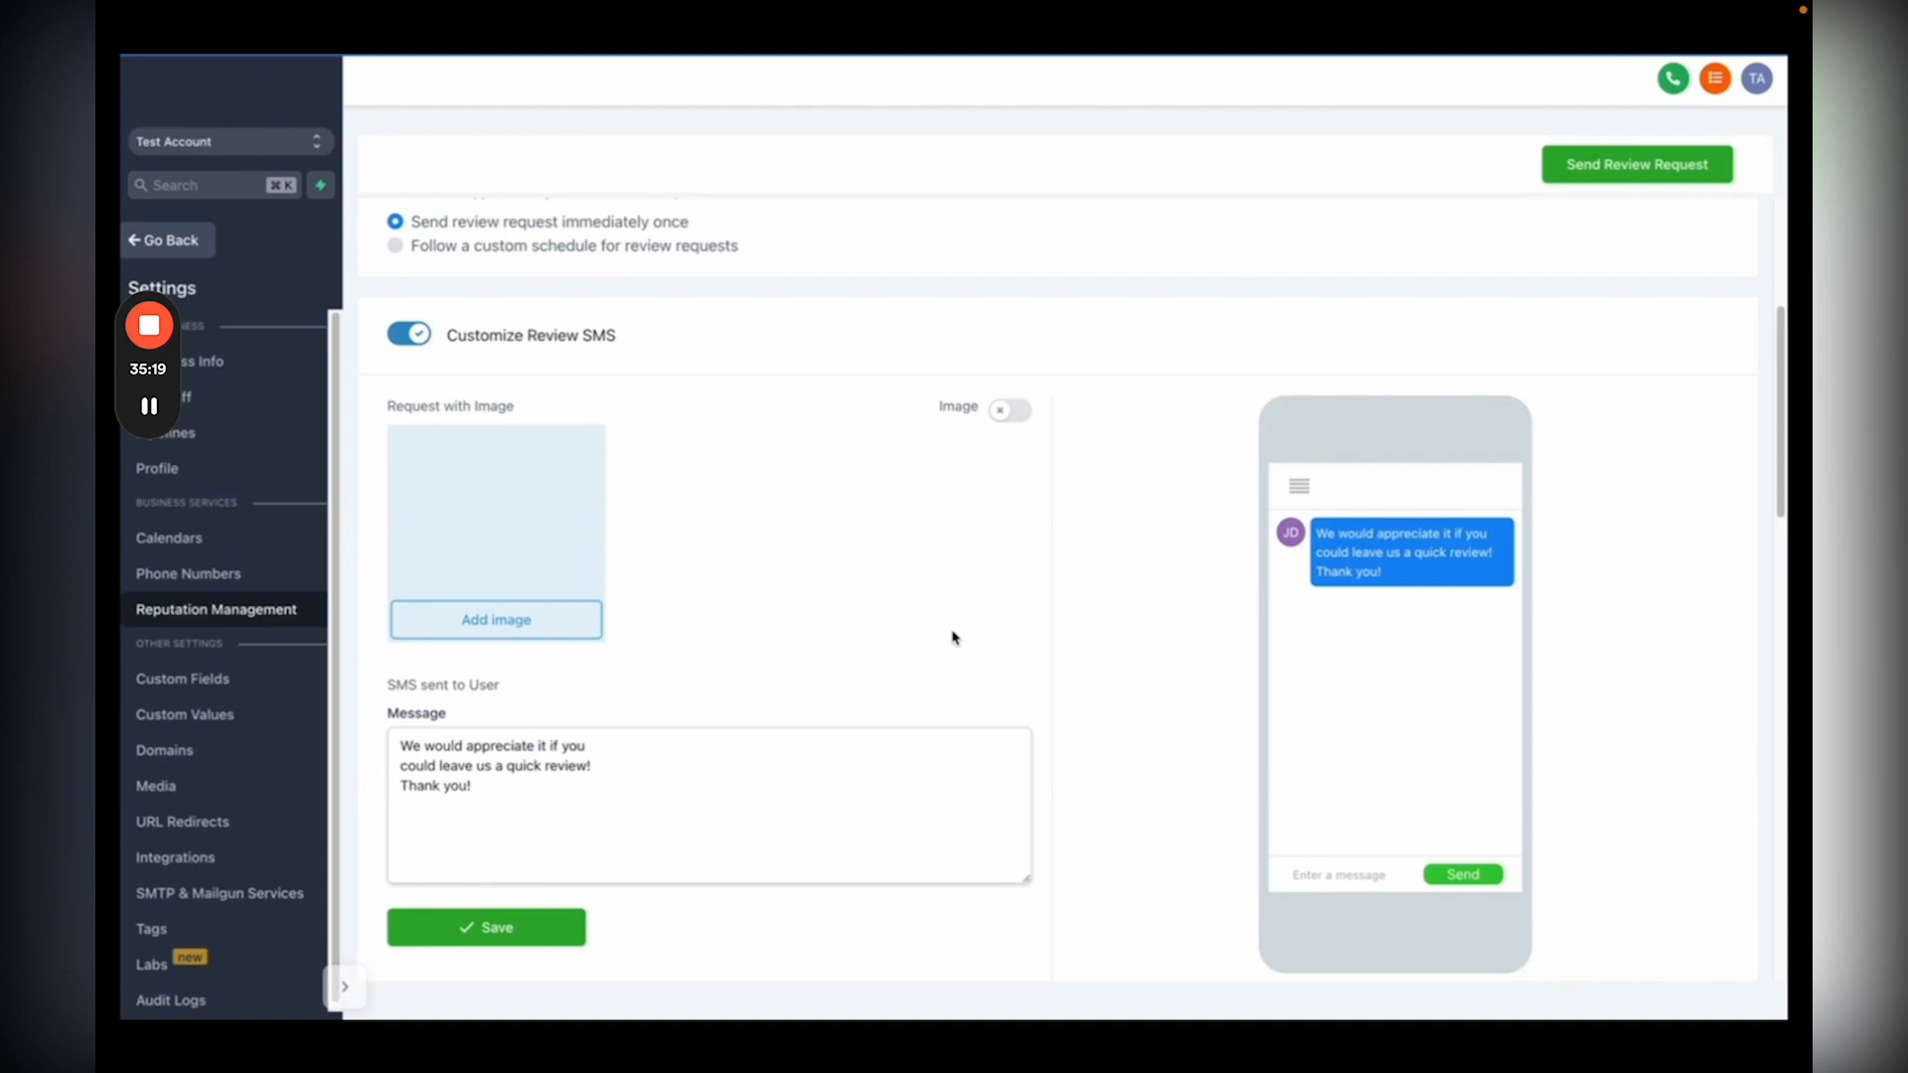
pyautogui.scroll(-7, 952, 637)
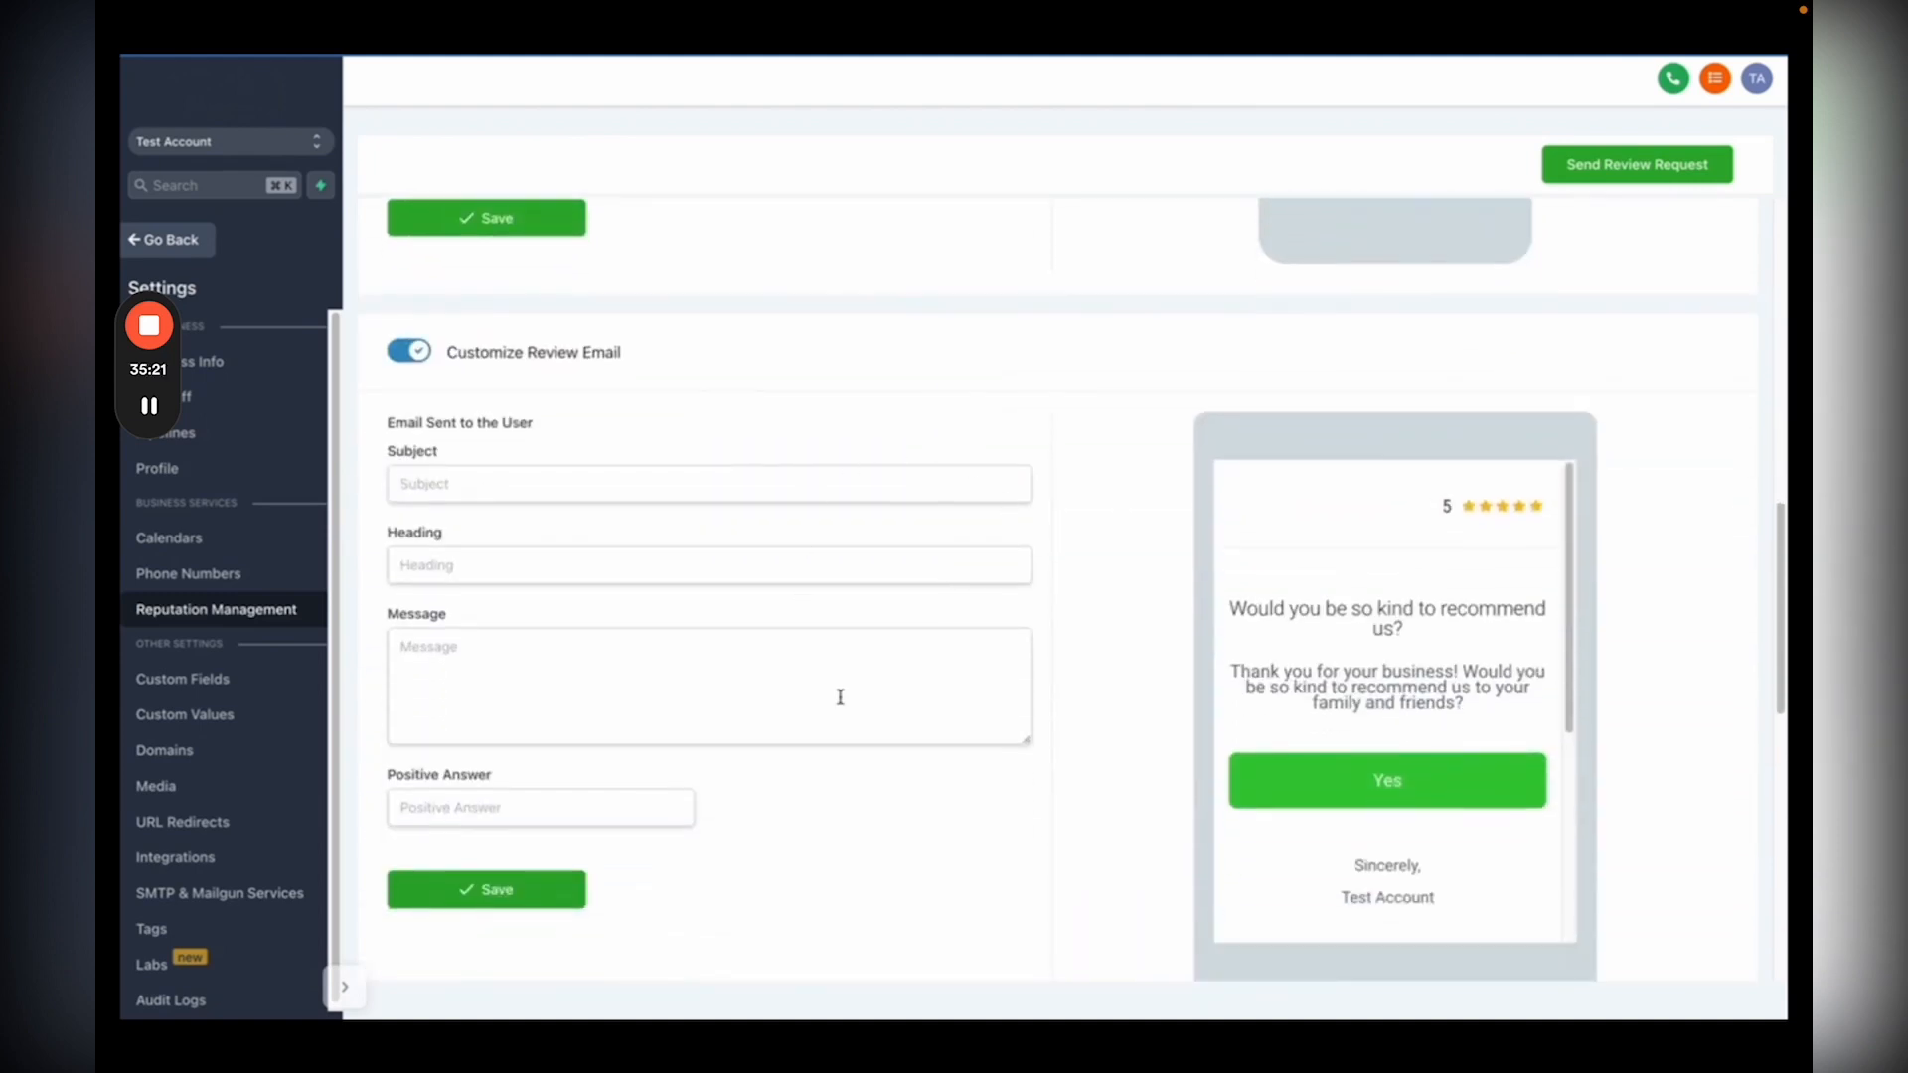
pyautogui.scroll(-1, 926, 756)
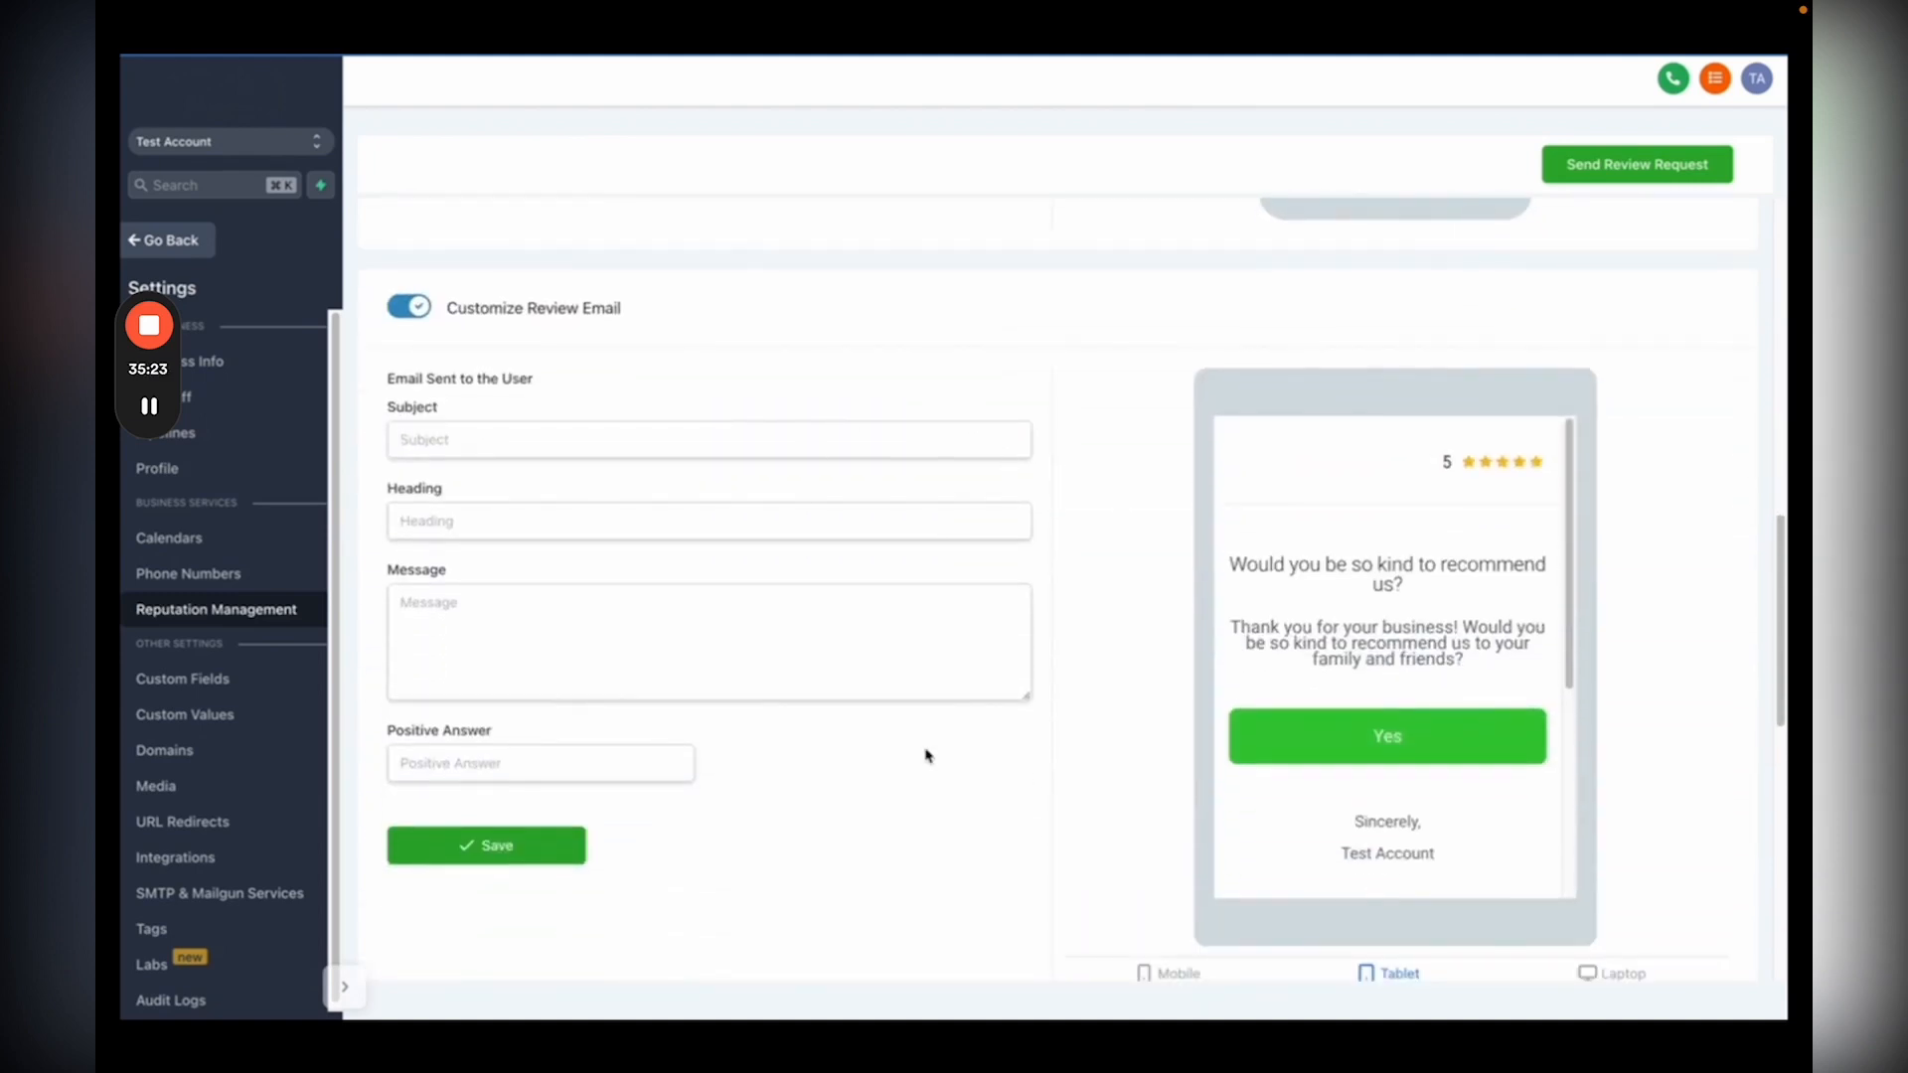
pyautogui.scroll(-8, 925, 755)
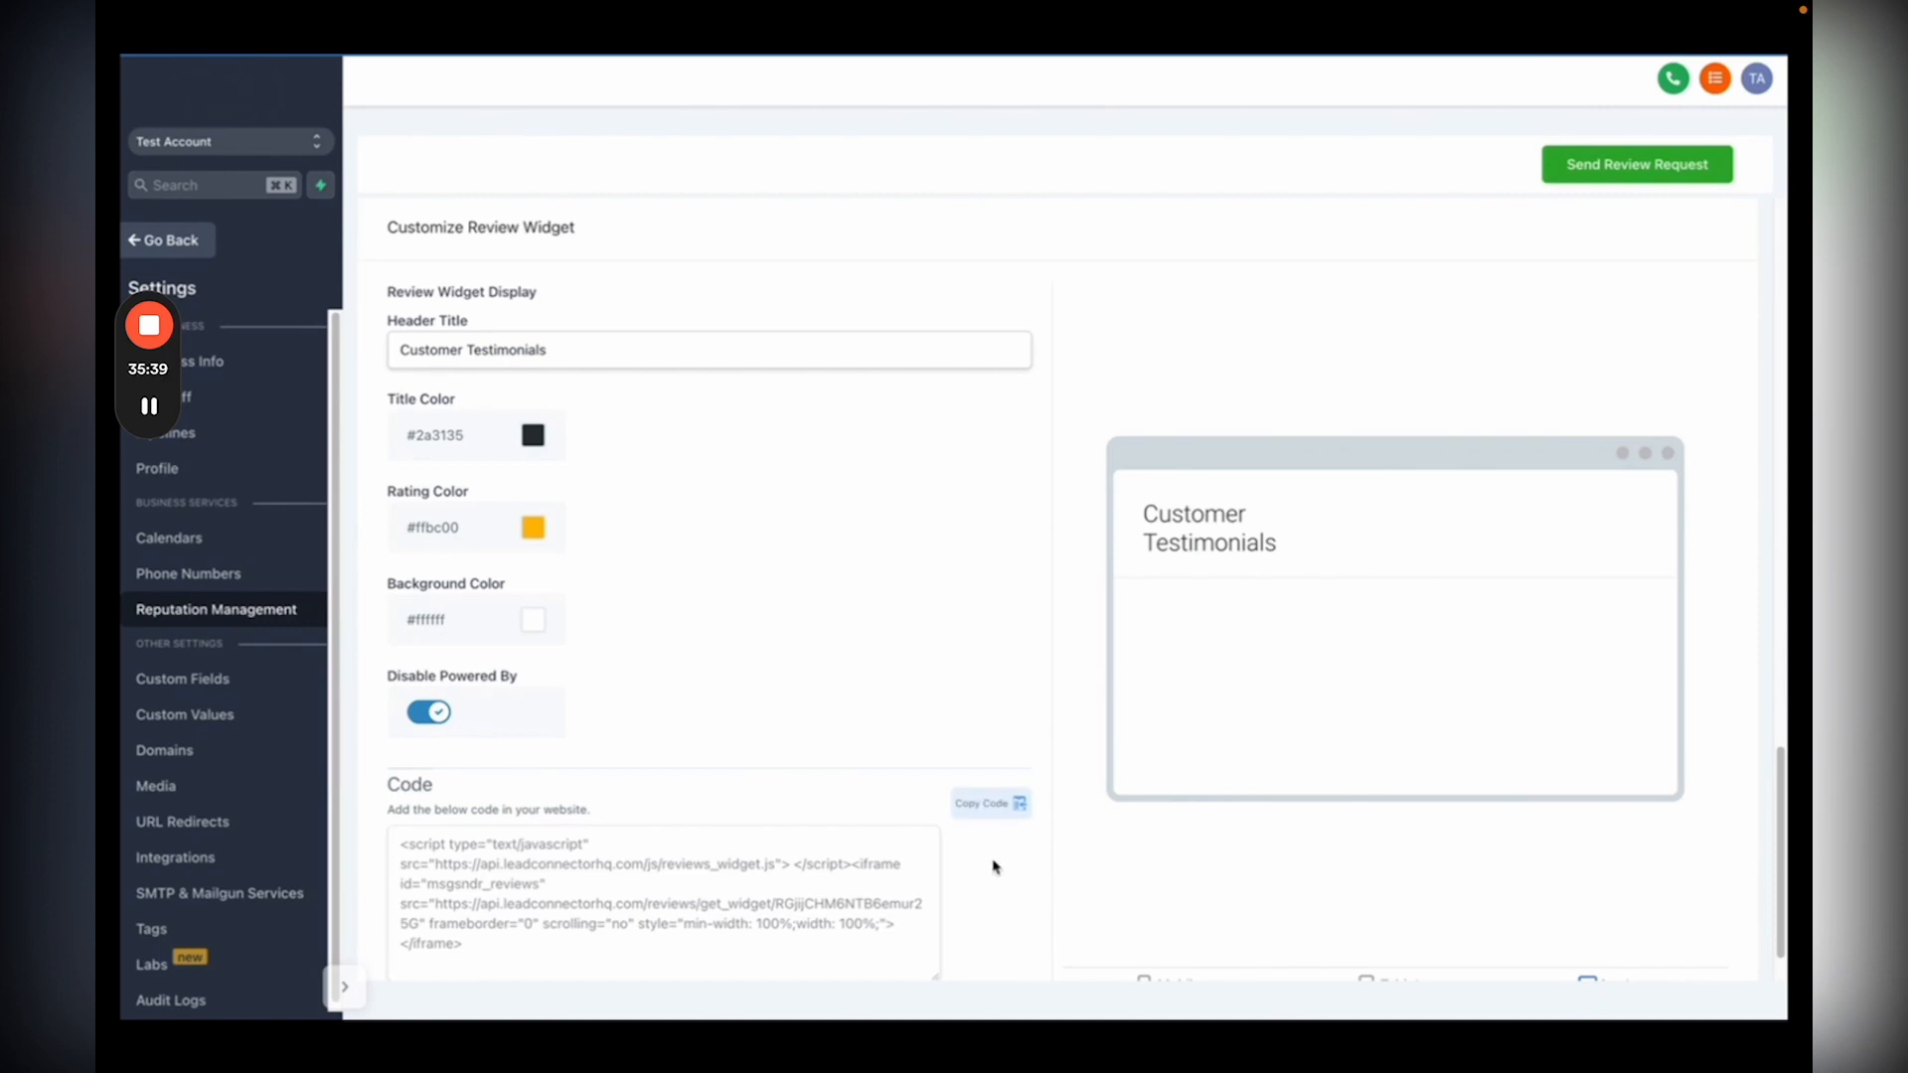
pyautogui.scroll(-1, 1044, 634)
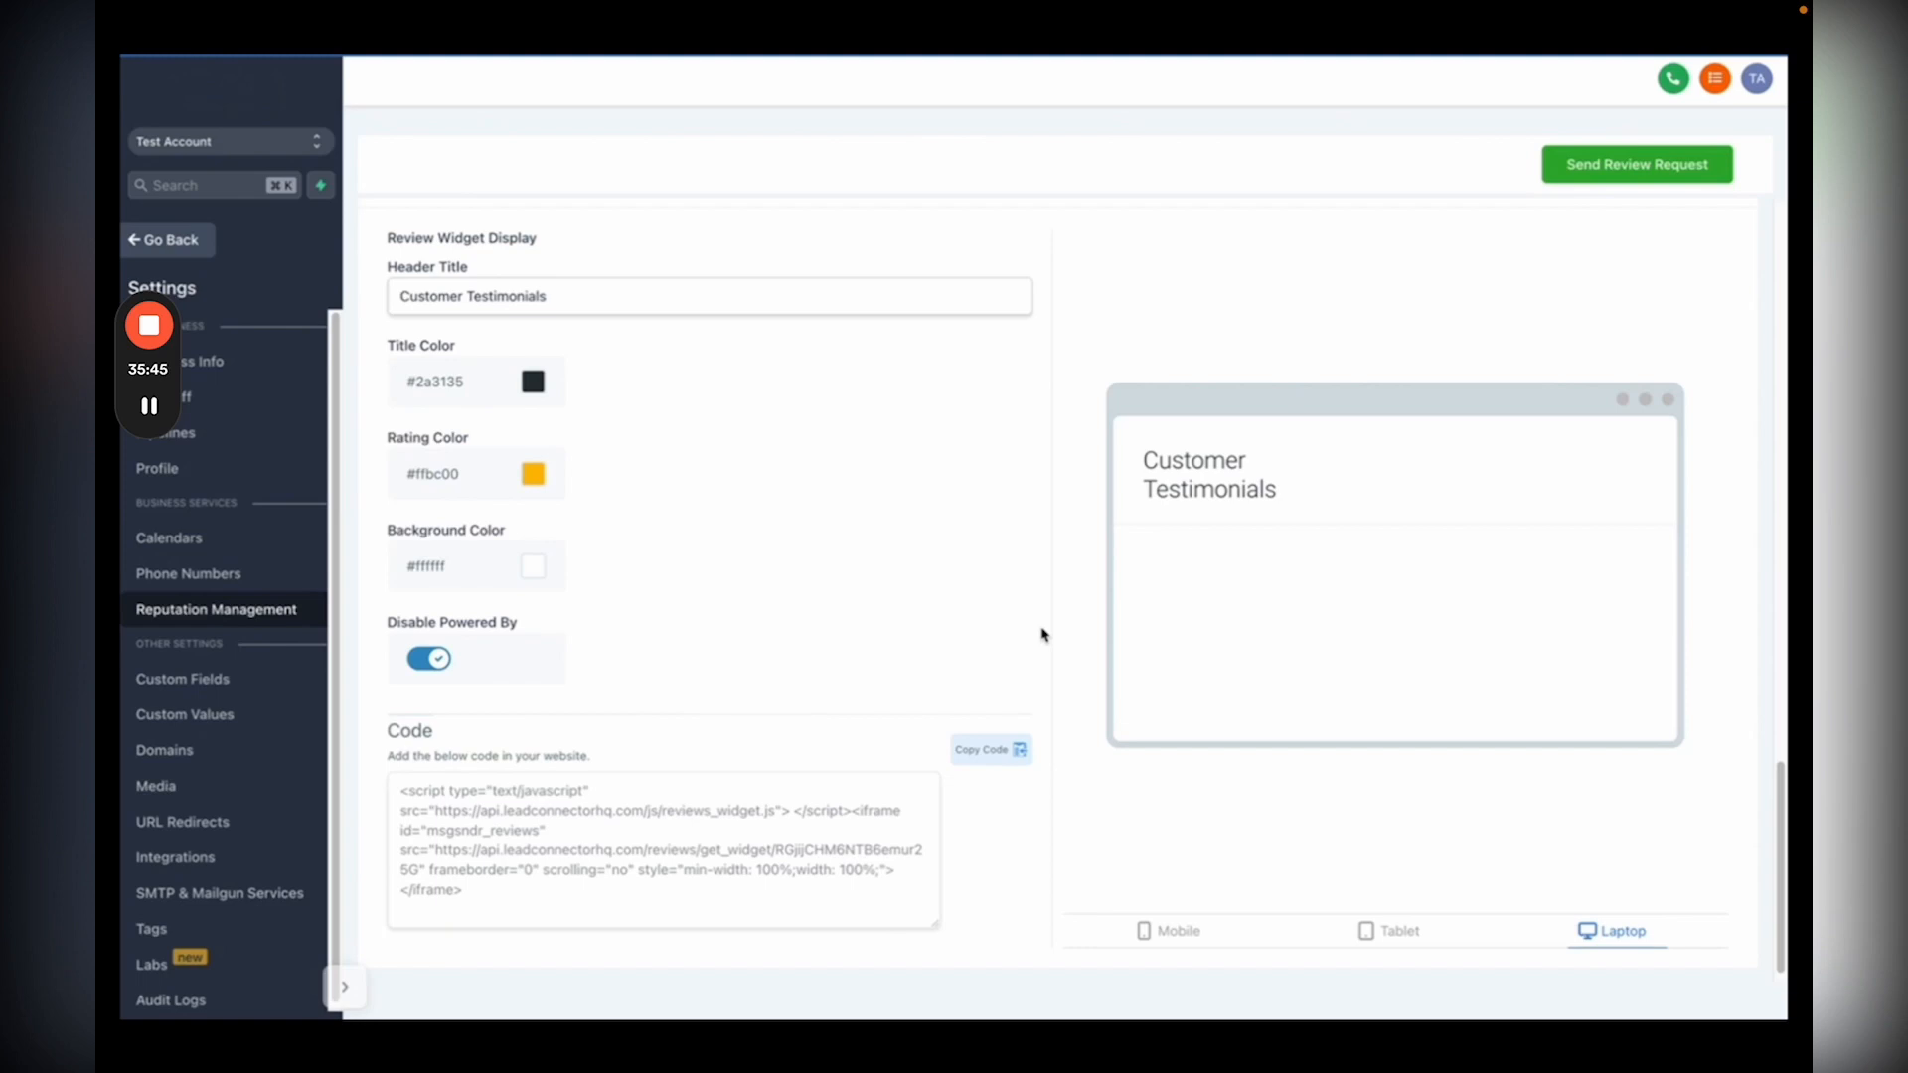
pyautogui.click(183, 248)
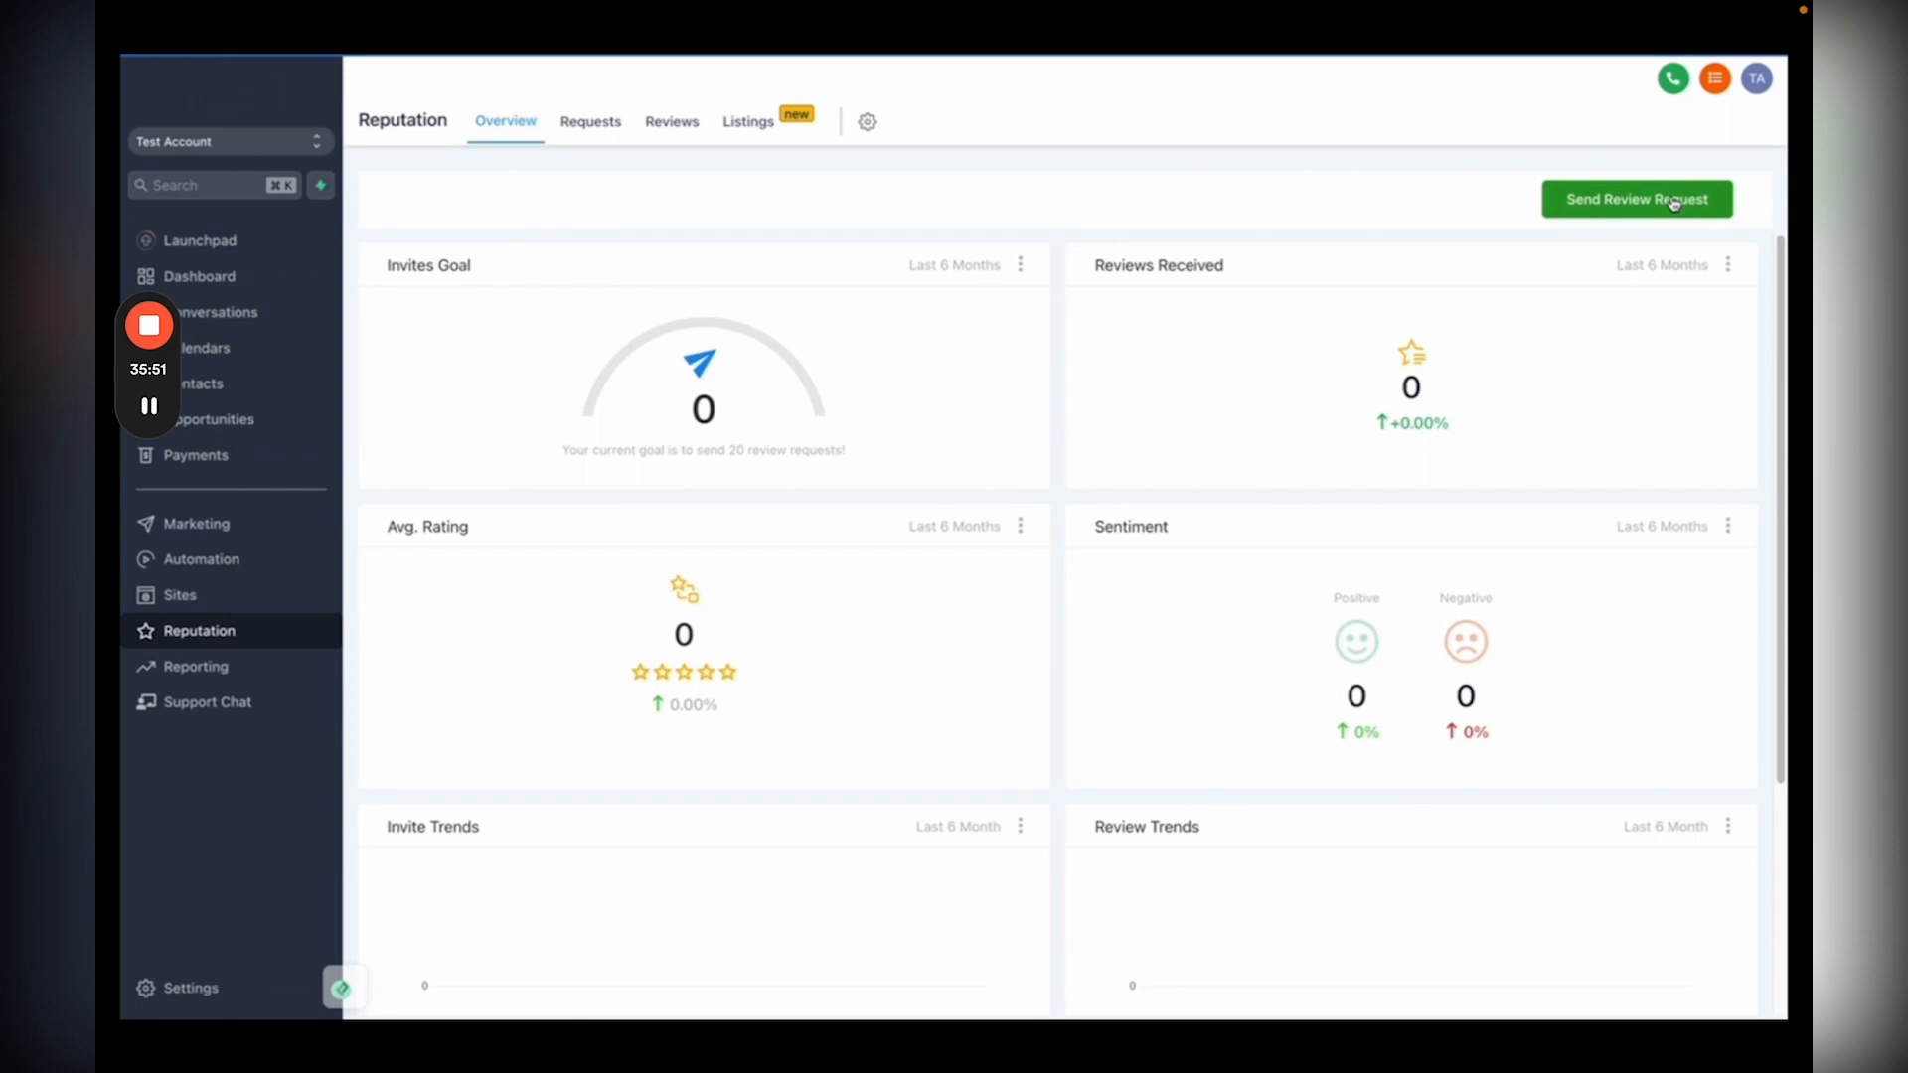
# Step: Glance at the Send Review Request form and Quick Actions menu, then switch to Marketing
pyautogui.click(1647, 198)
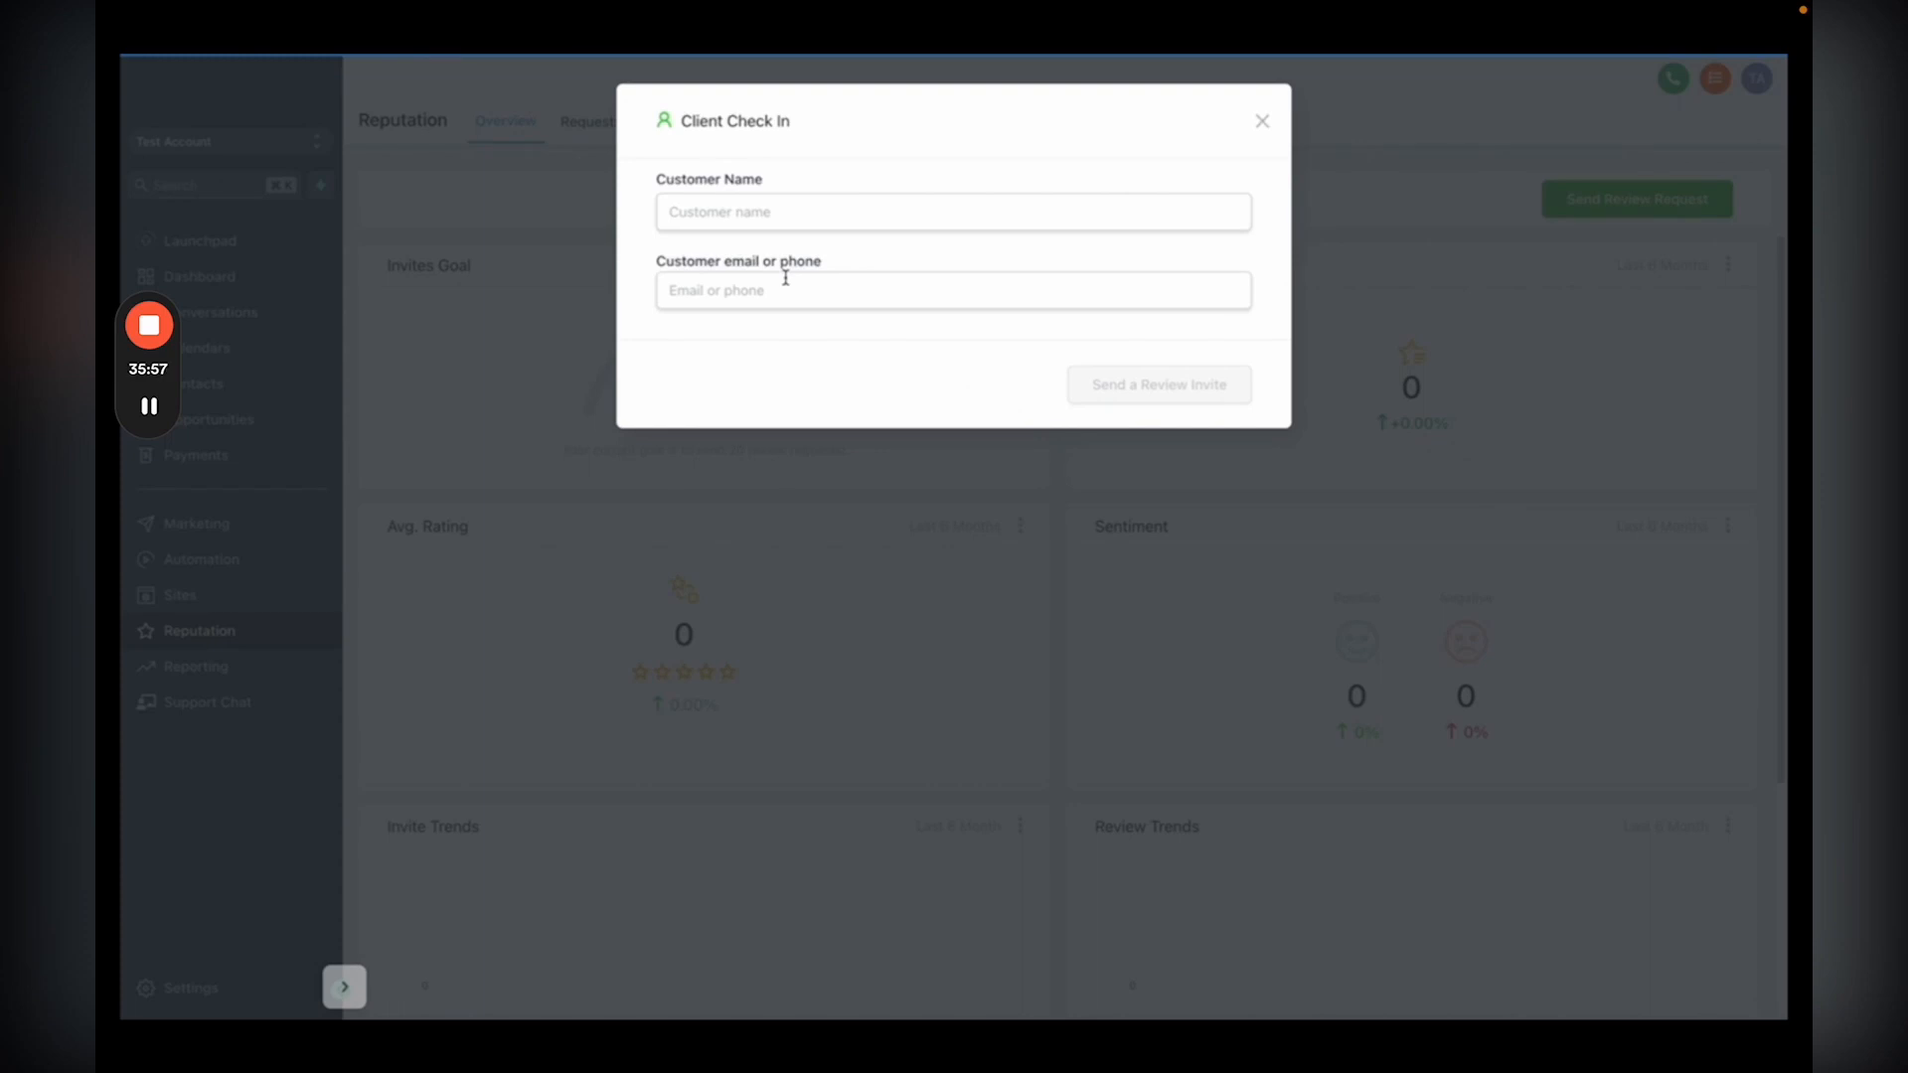
pyautogui.press('Escape')
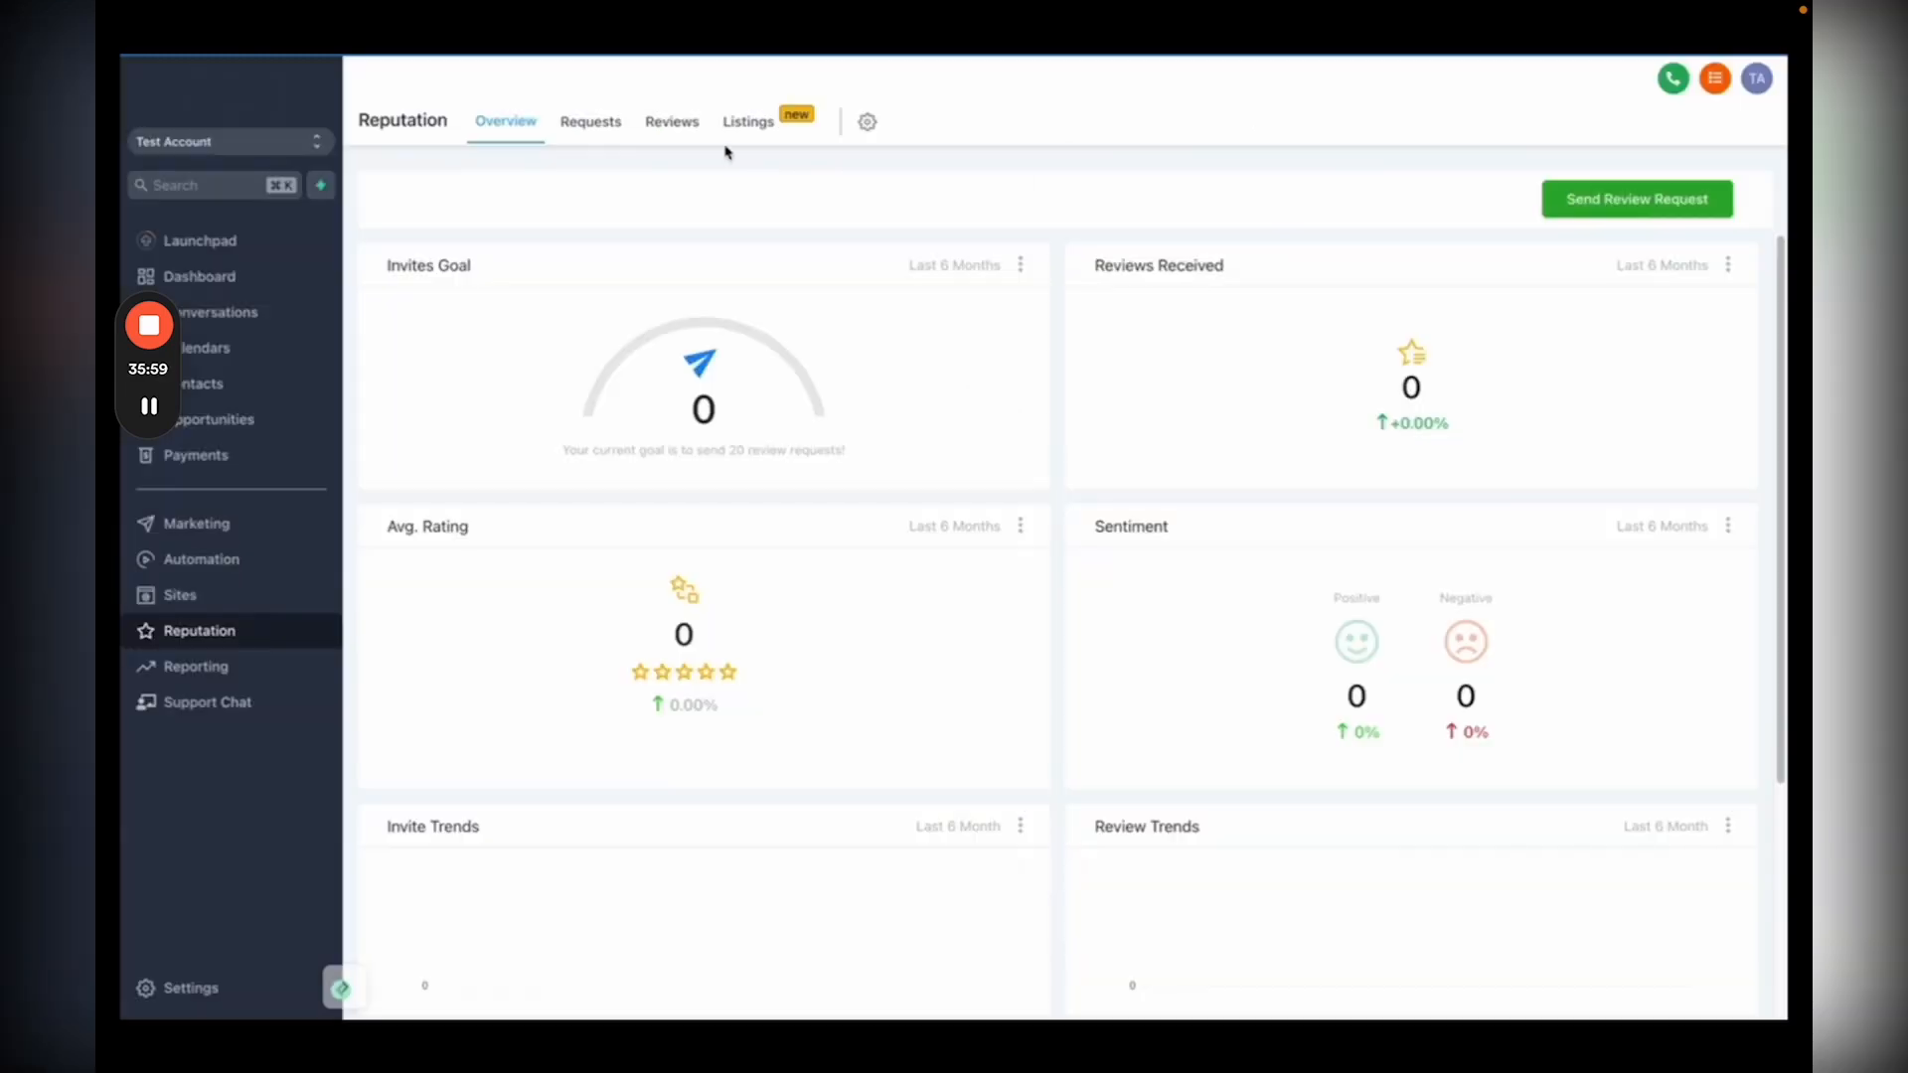
pyautogui.click(324, 191)
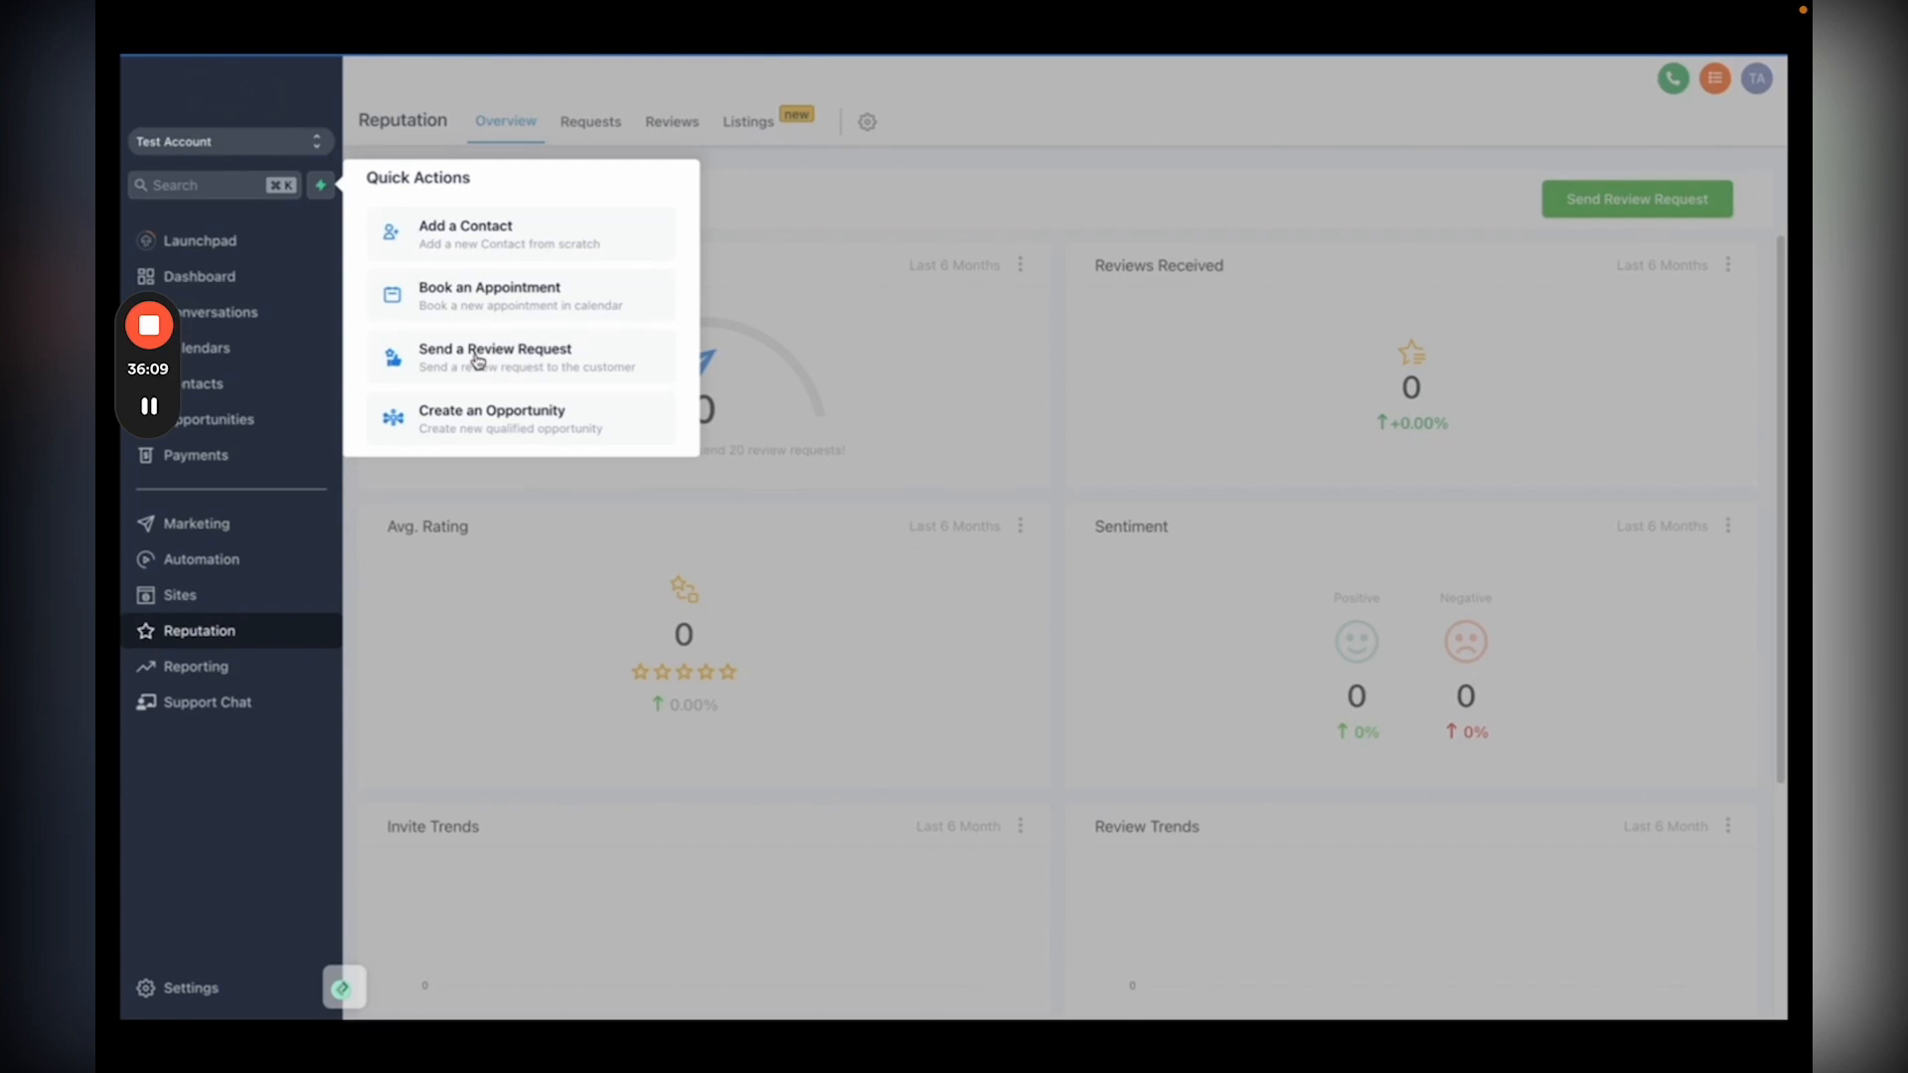
pyautogui.click(792, 340)
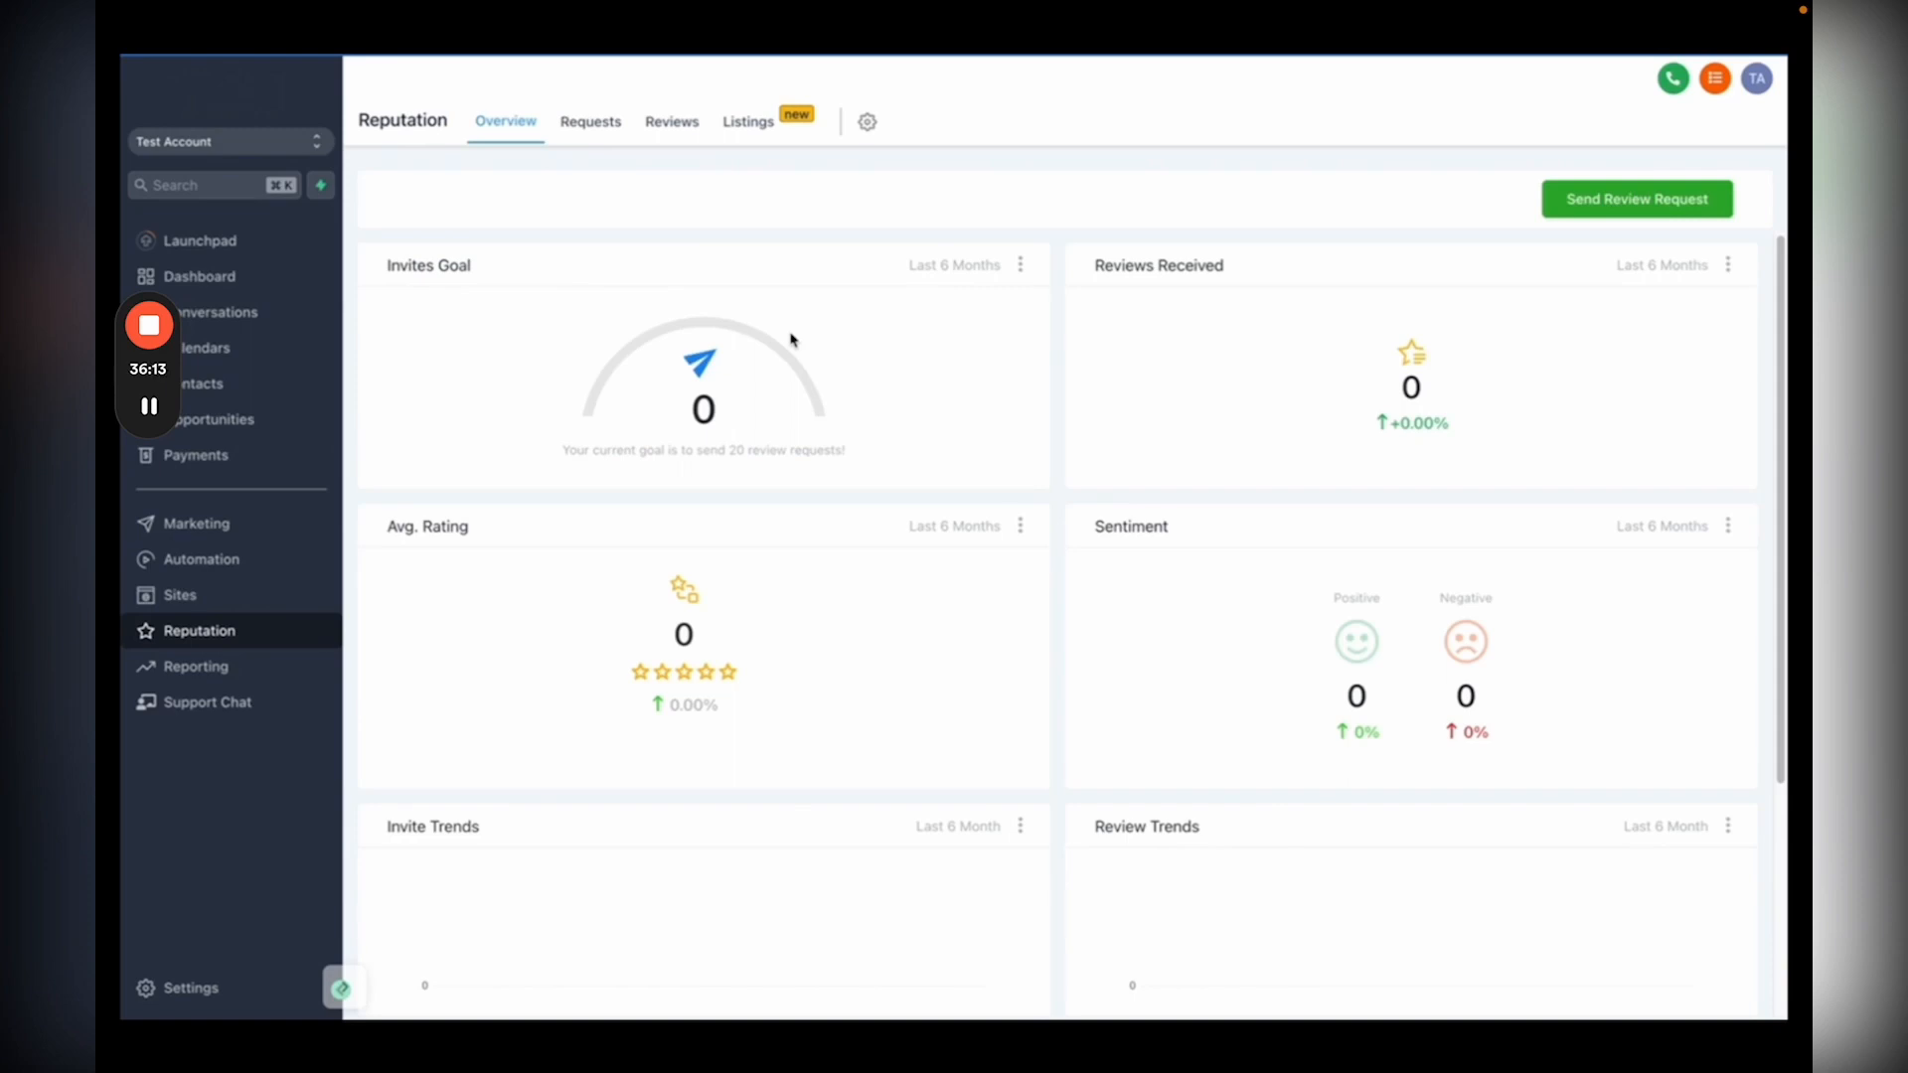
pyautogui.click(226, 522)
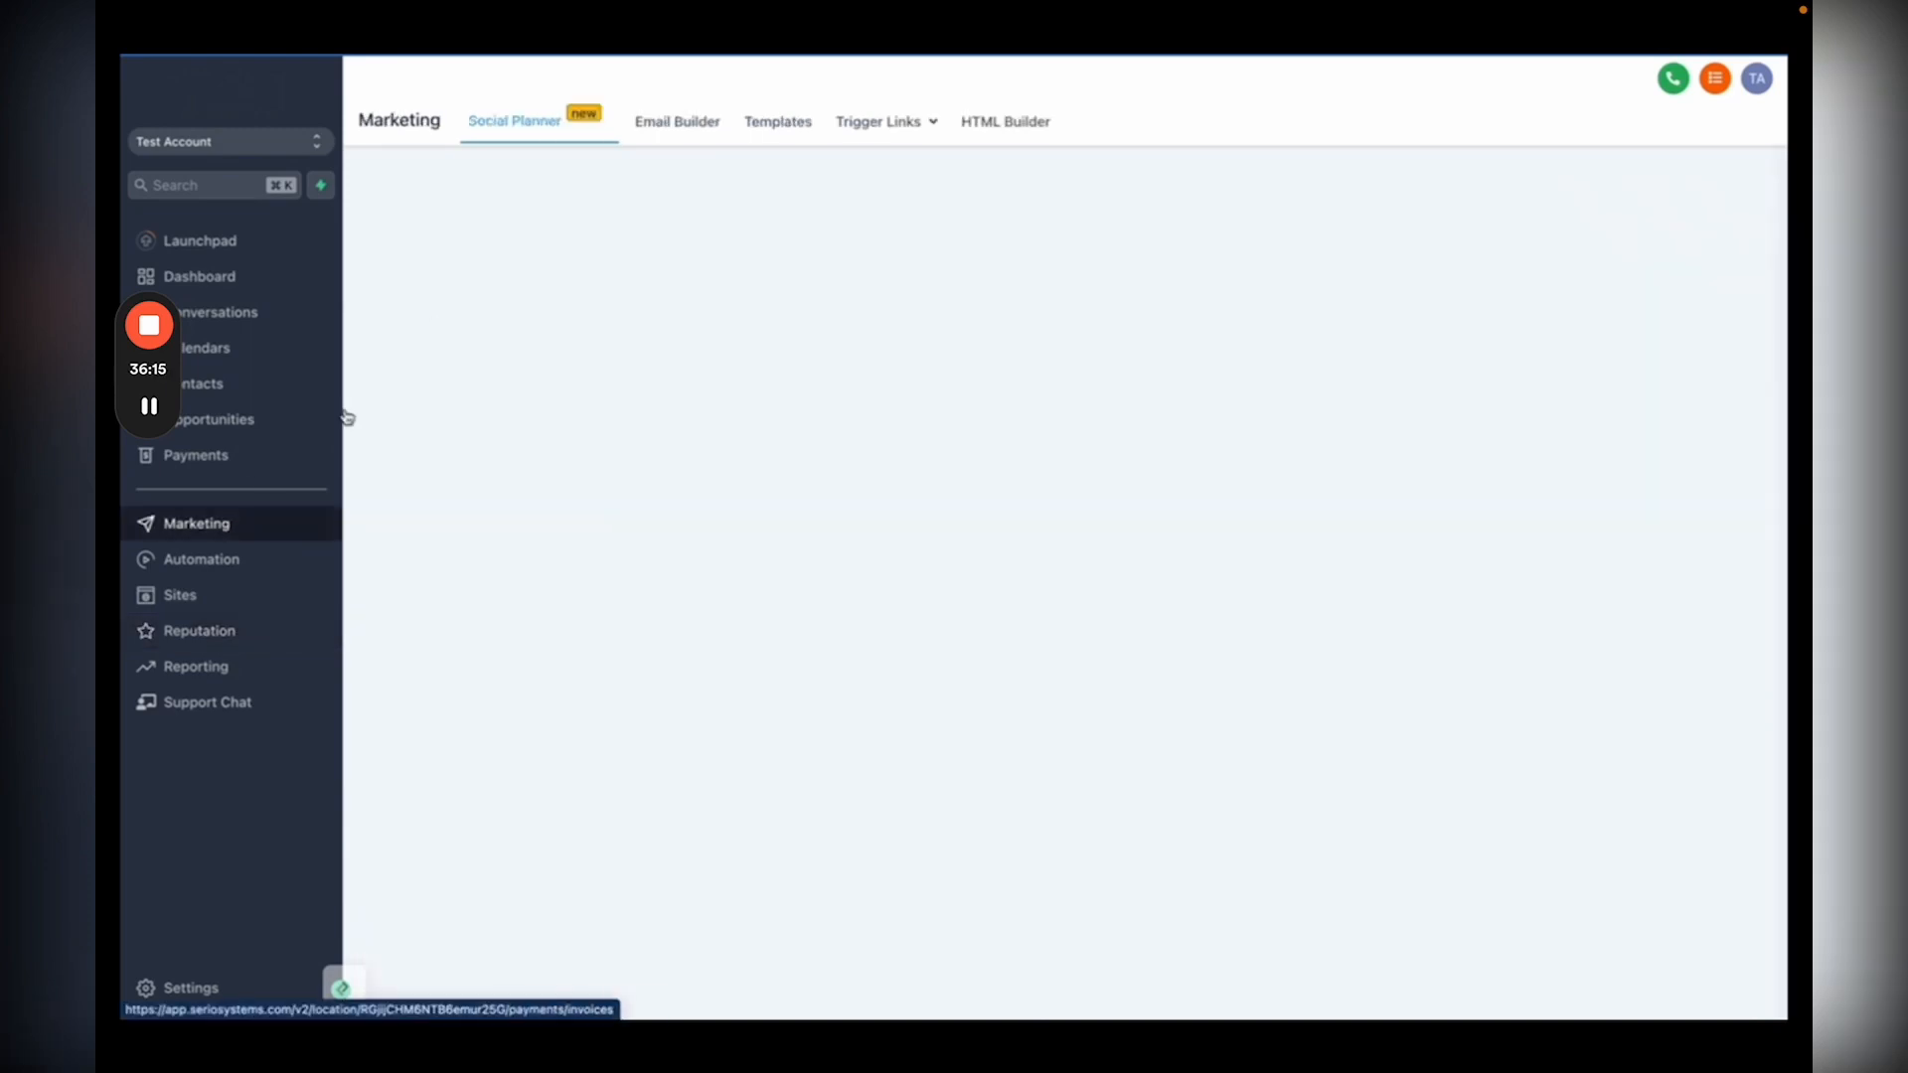
# Step: Create and save a 'Review Request' text template containing the pasted review-request message
pyautogui.click(777, 123)
pyautogui.click(1607, 199)
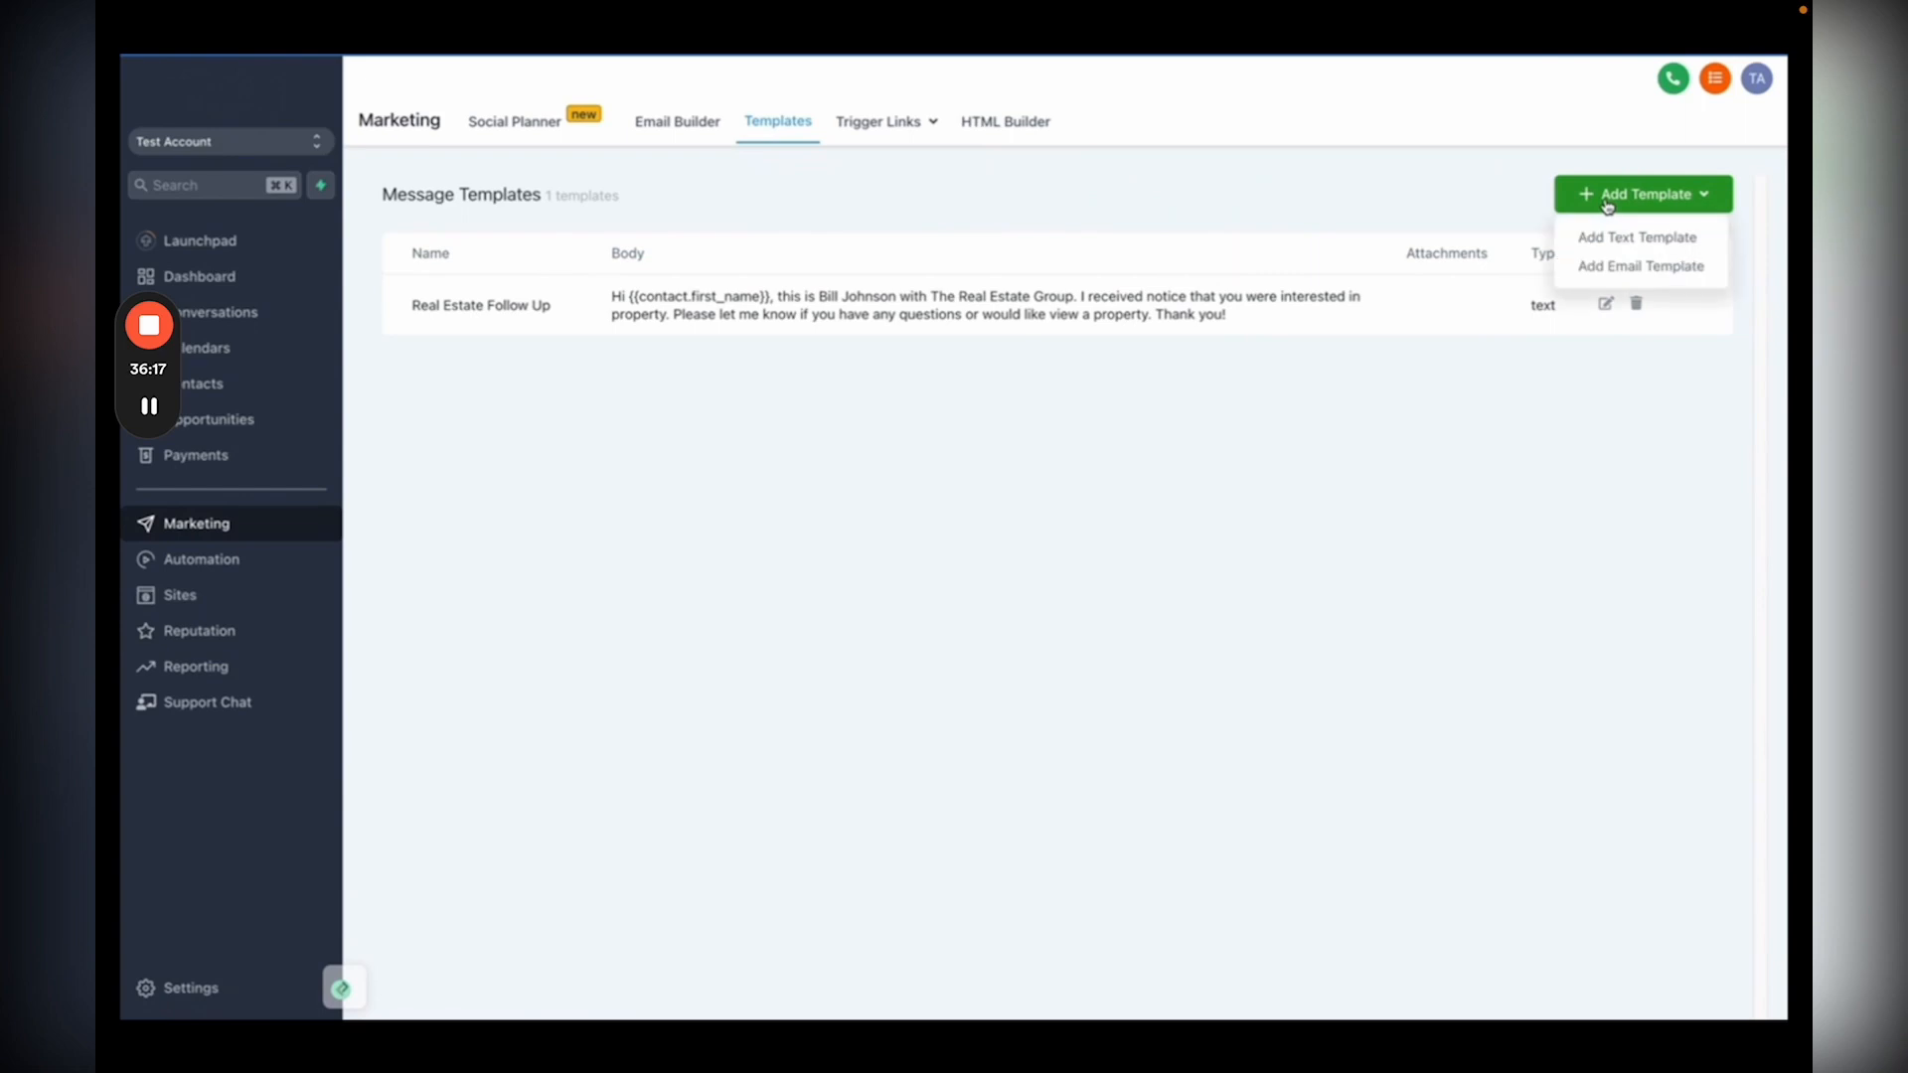
pyautogui.click(1605, 238)
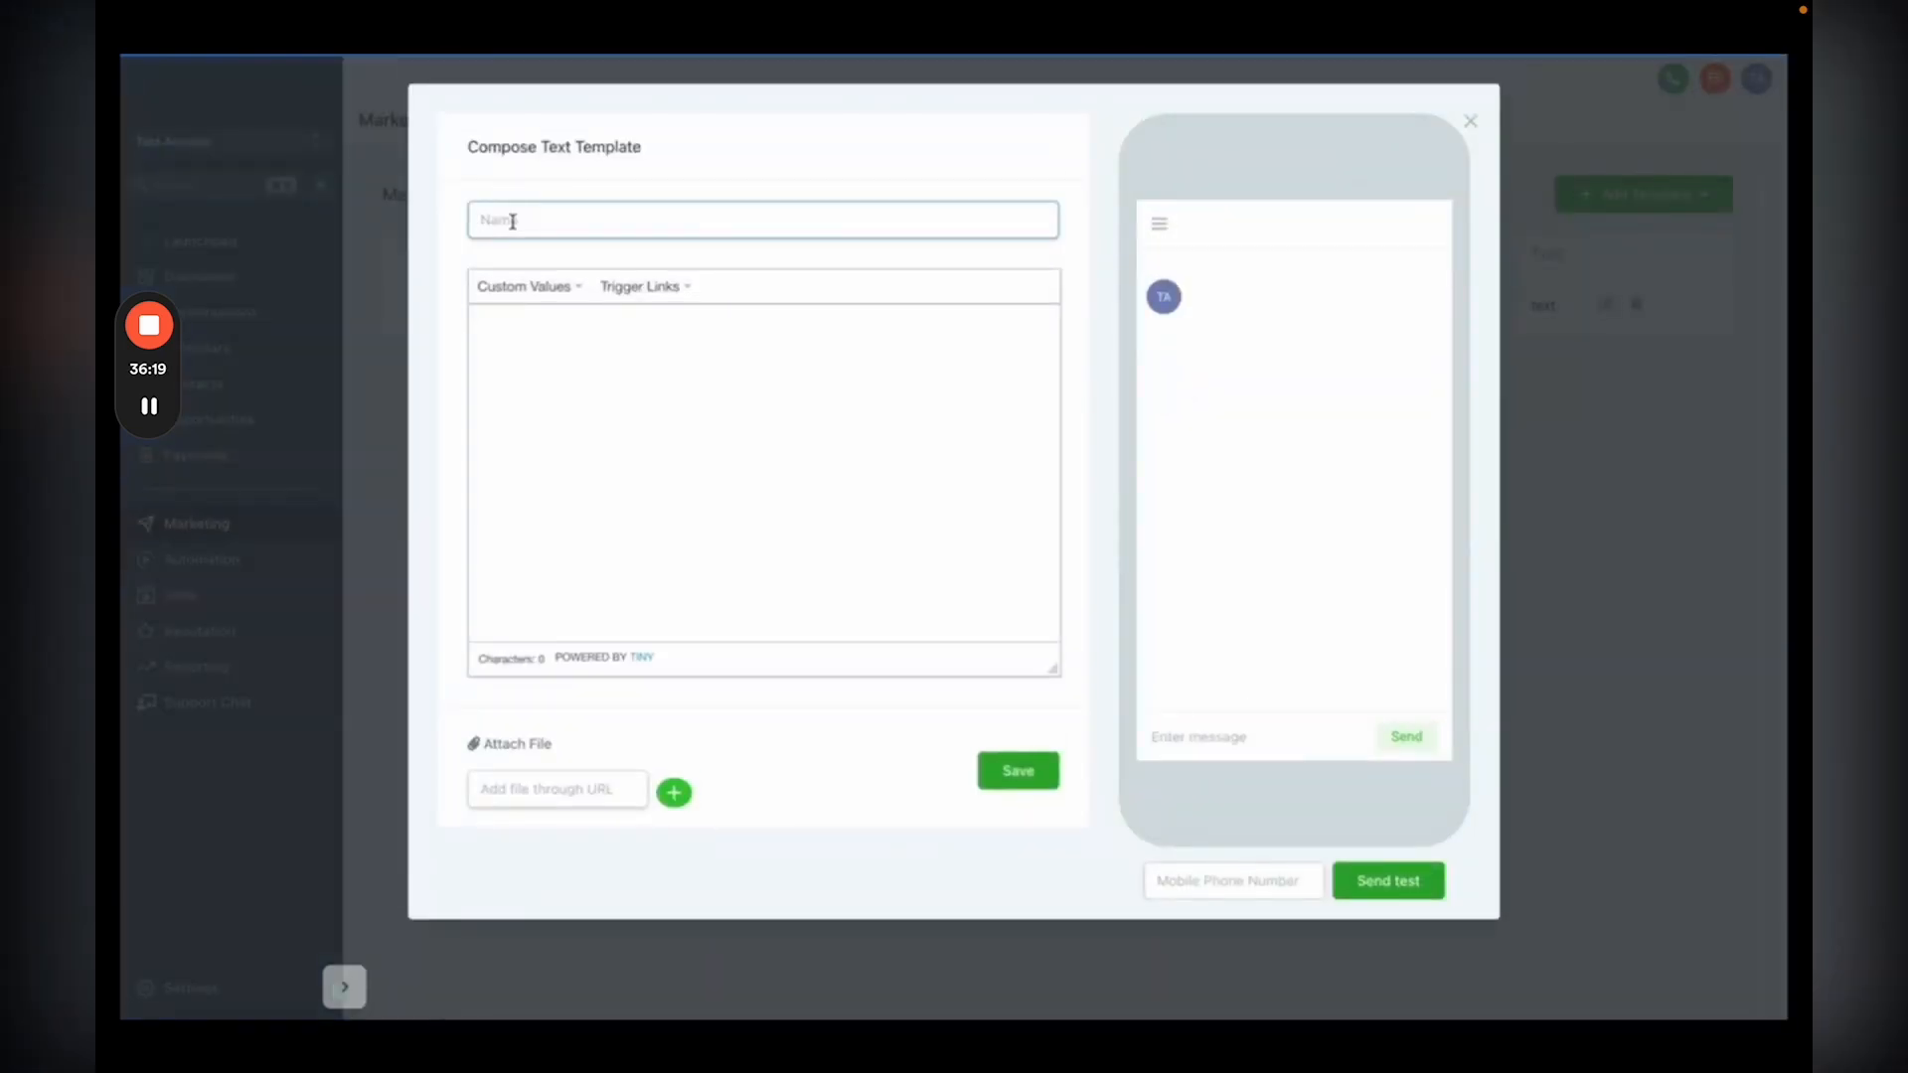
pyautogui.write('Review Request')
pyautogui.click(530, 328)
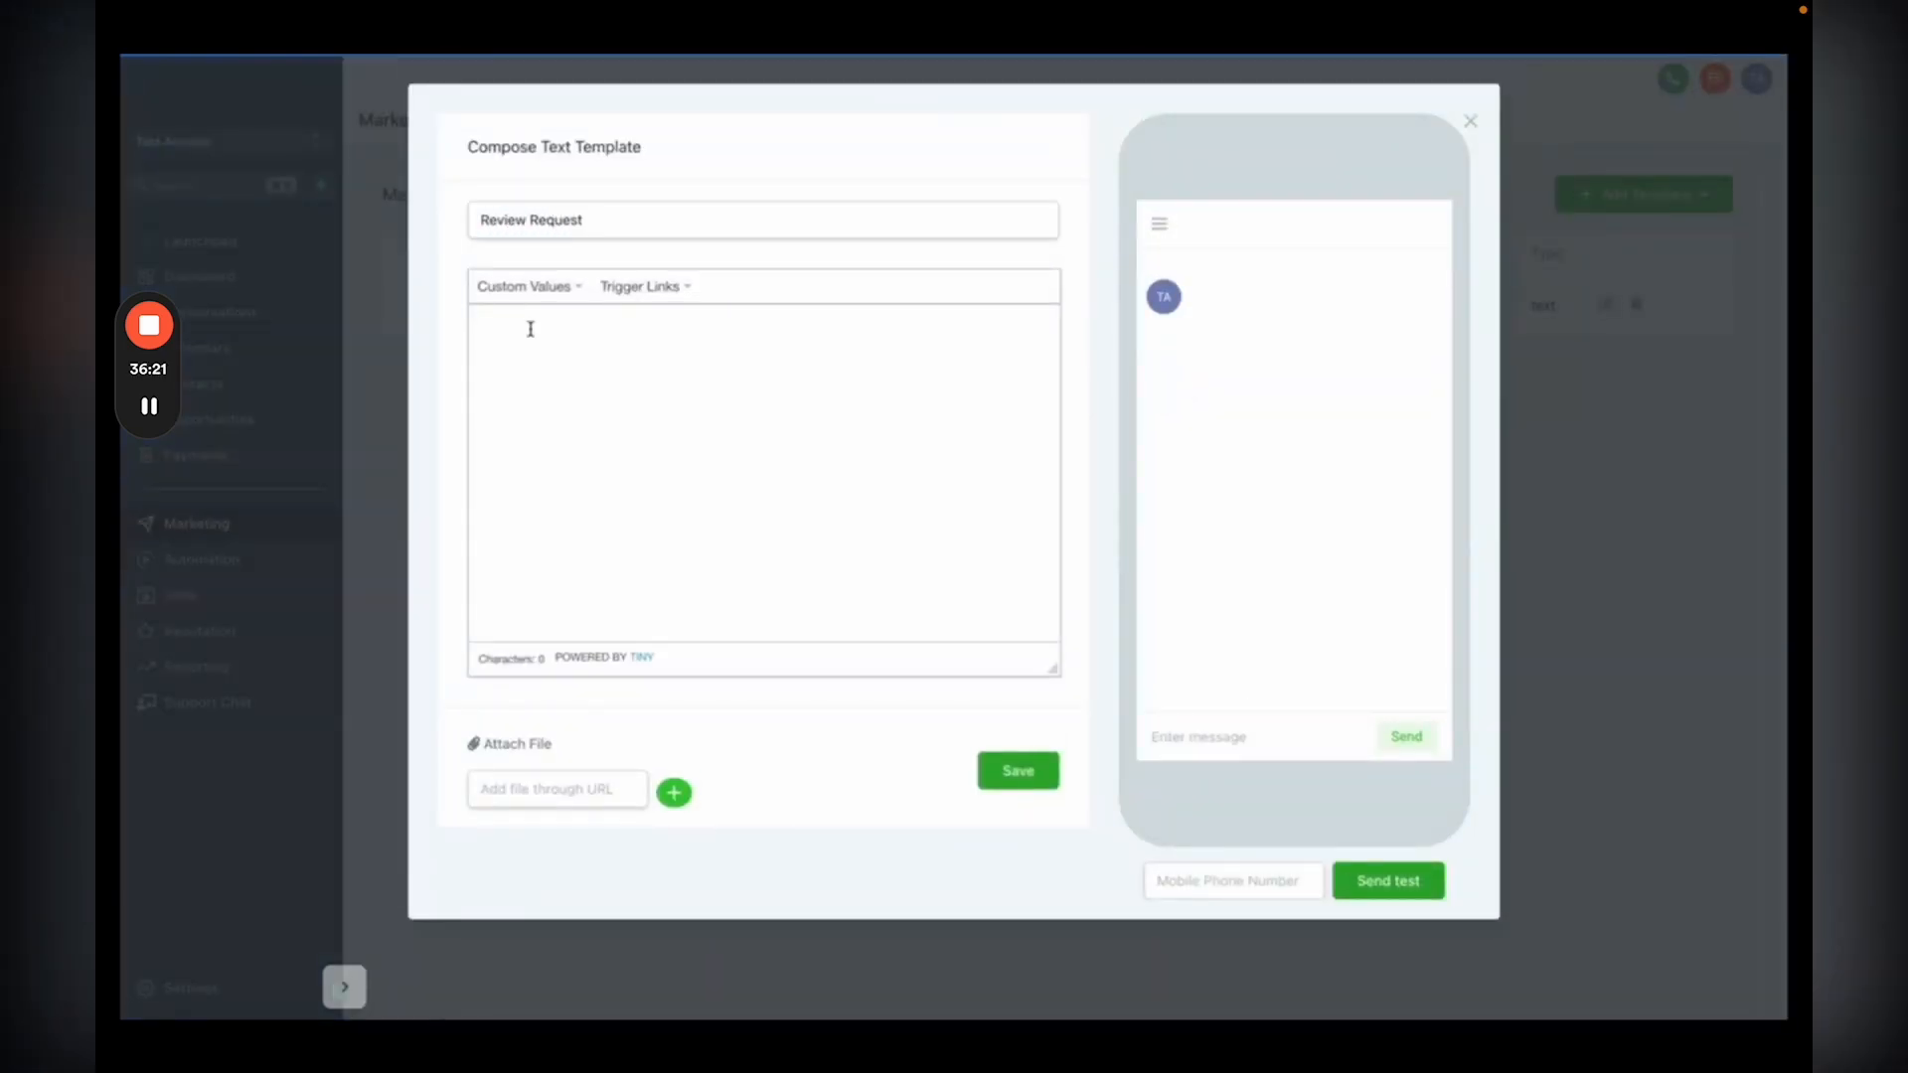
pyautogui.write('Hey {{contact.first_name}}! We would appreicate it if you could leave us a quick review! Just use the link below!')
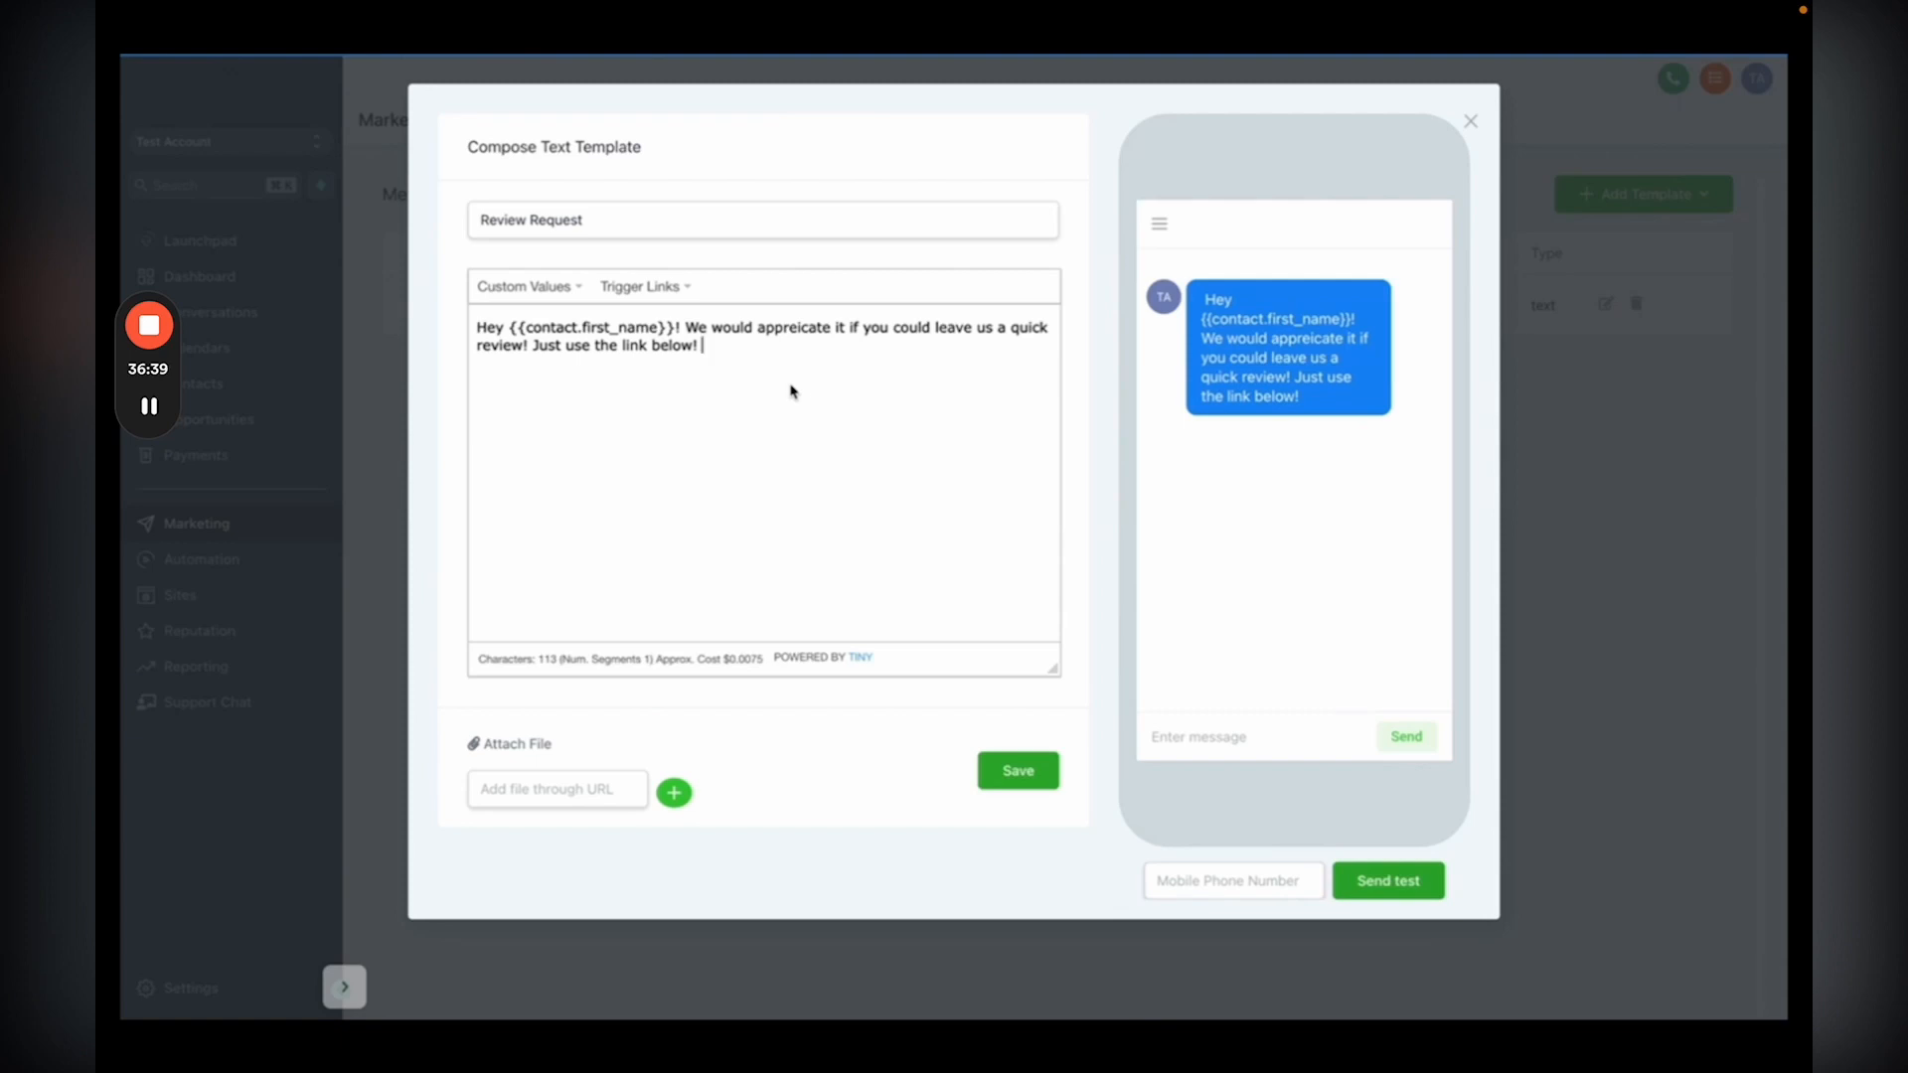
pyautogui.click(1019, 773)
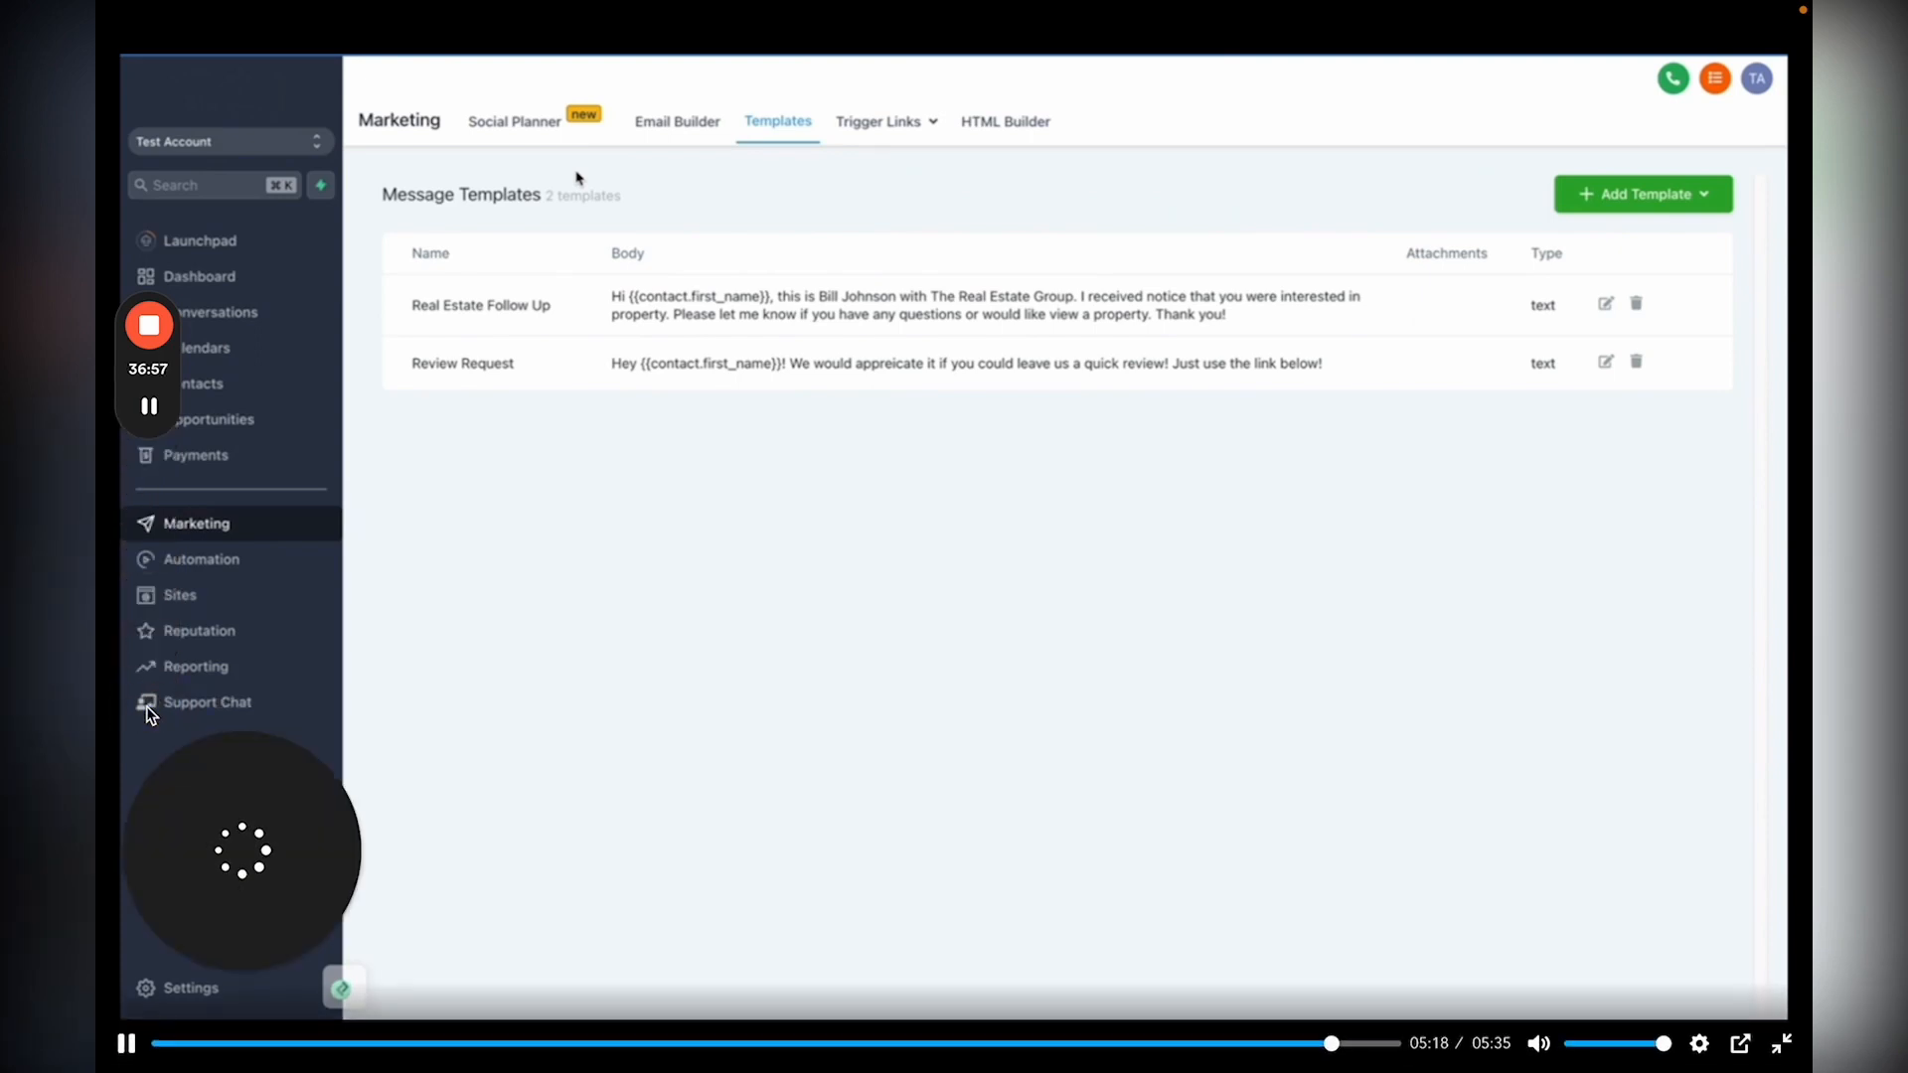
# Step: Pause, resume, and finish the 05:35 lesson video, then exit fullscreen
pyautogui.click(860, 716)
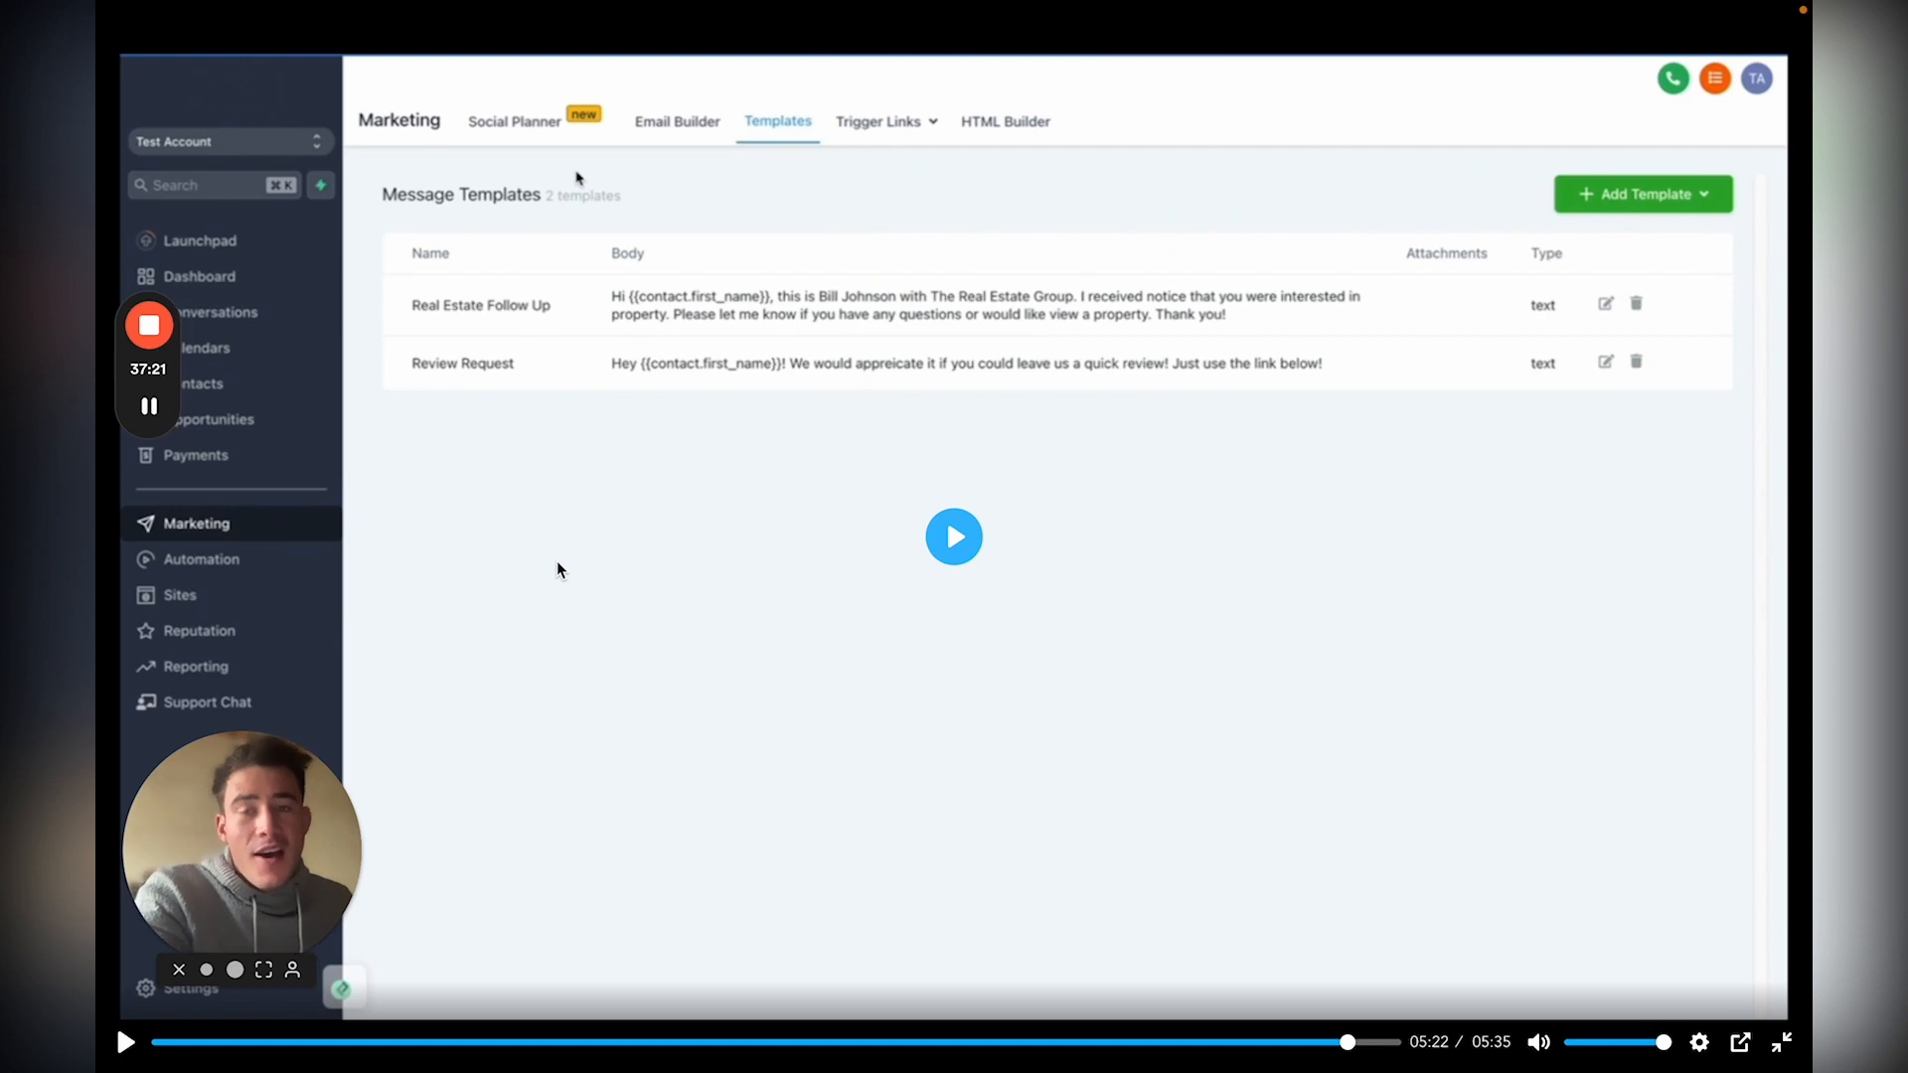
pyautogui.click(954, 537)
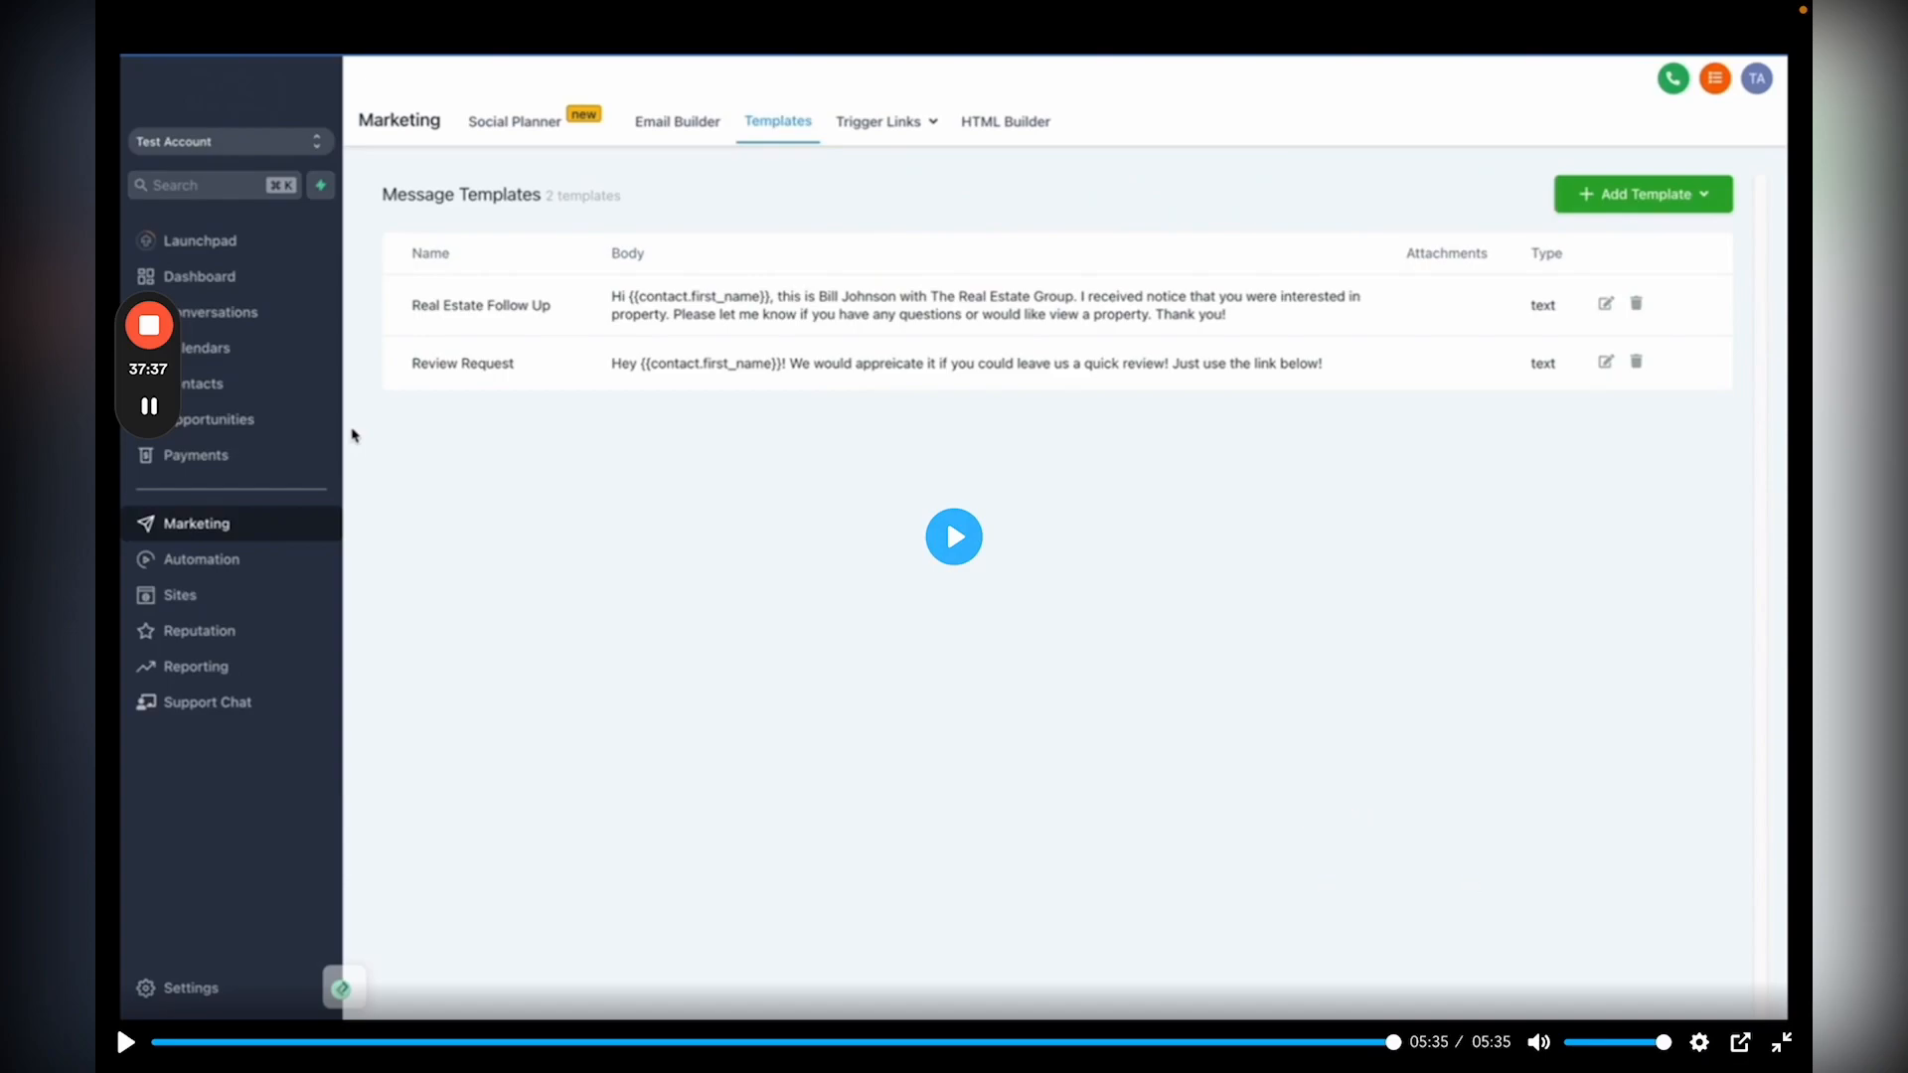
pyautogui.click(1778, 1040)
# Step: Review the lesson list on the page and stop the screen recording
pyautogui.scroll(-2, 1475, 703)
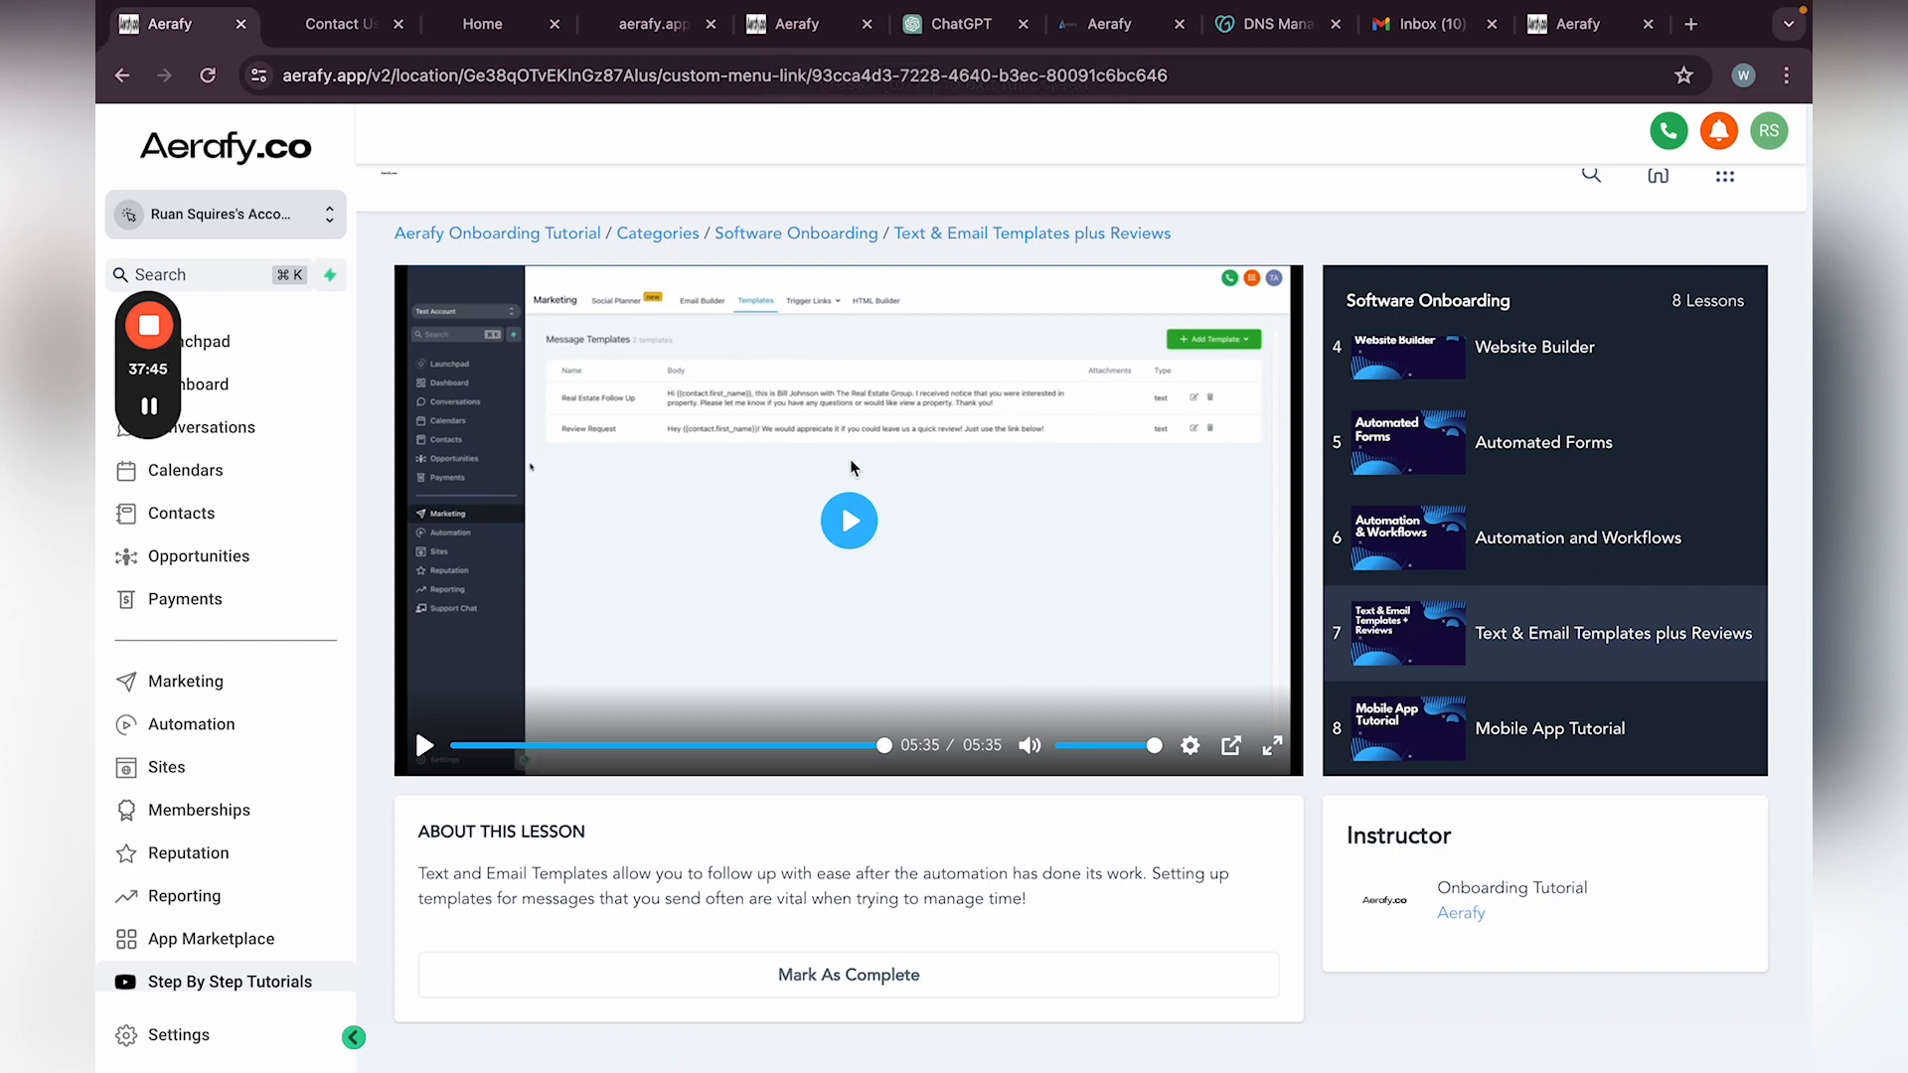
pyautogui.scroll(1, 1478, 450)
pyautogui.scroll(2, 1478, 451)
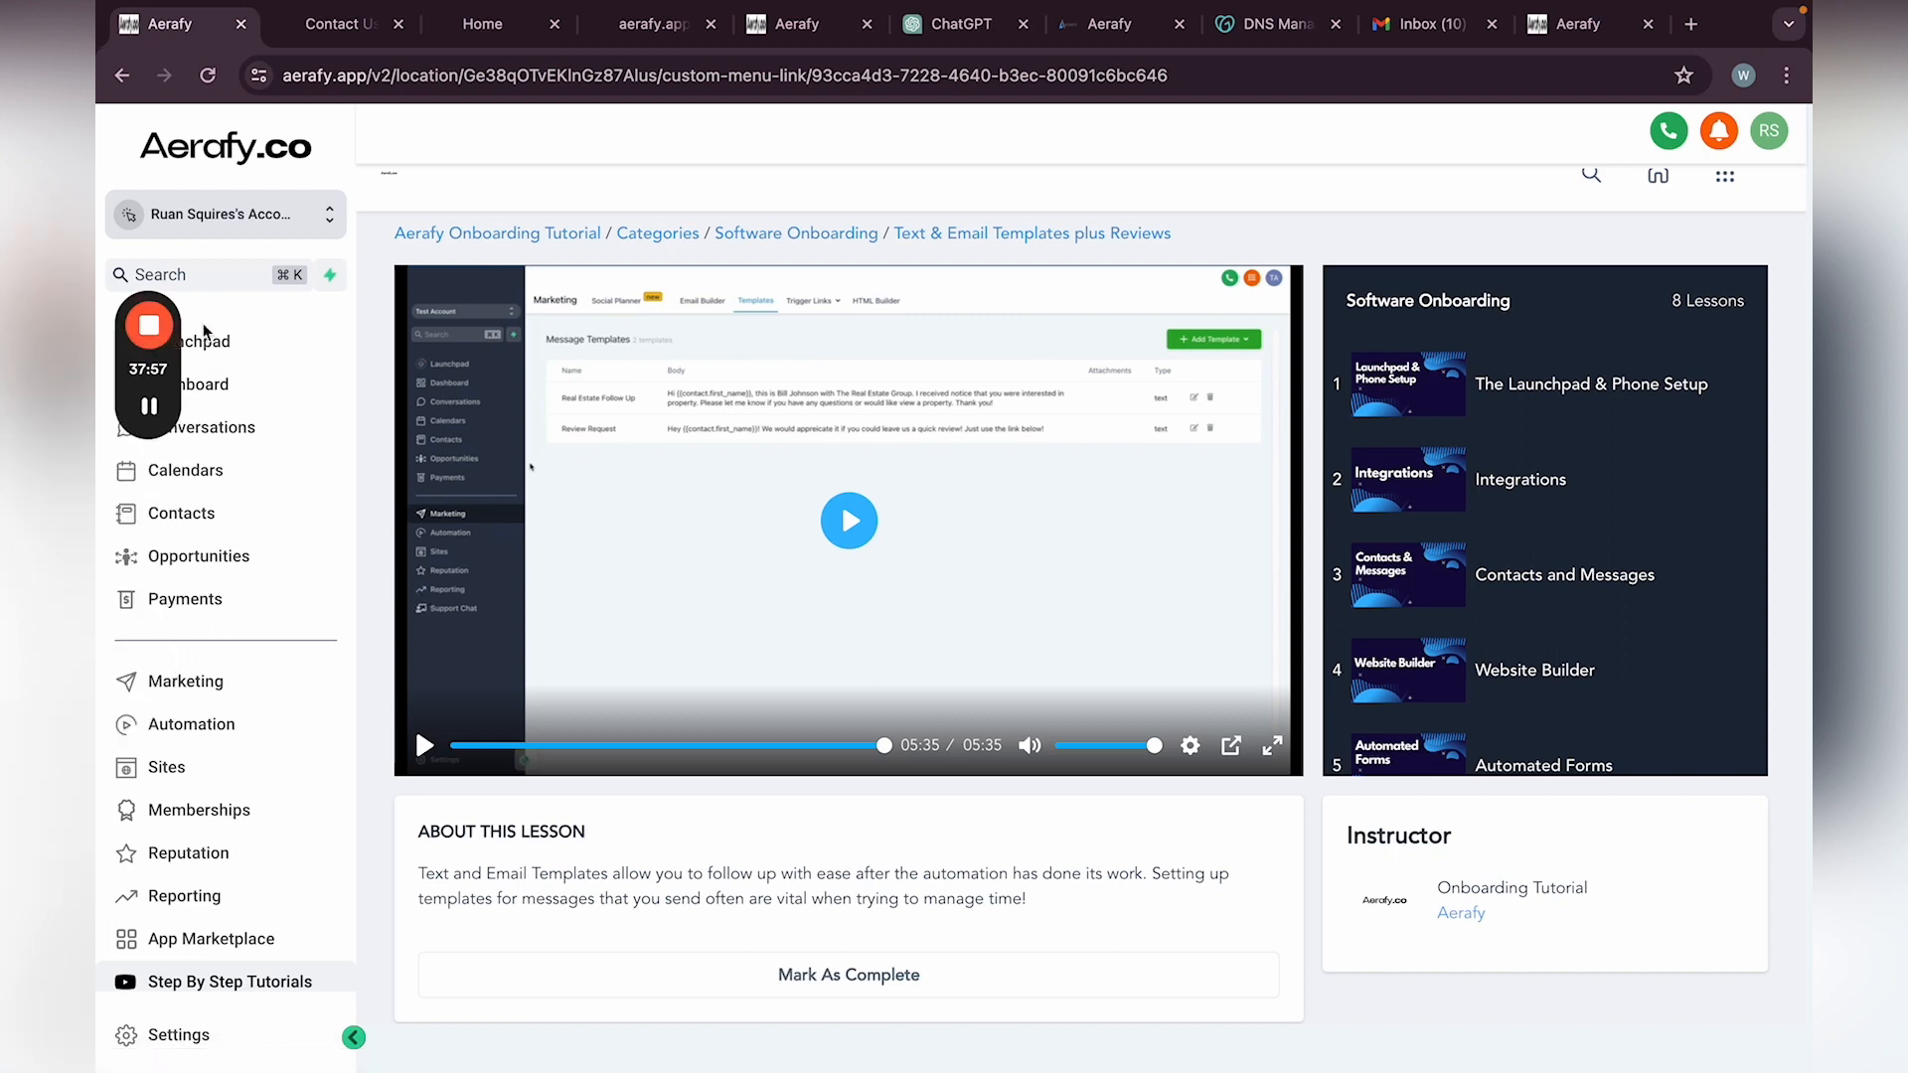
pyautogui.click(149, 325)
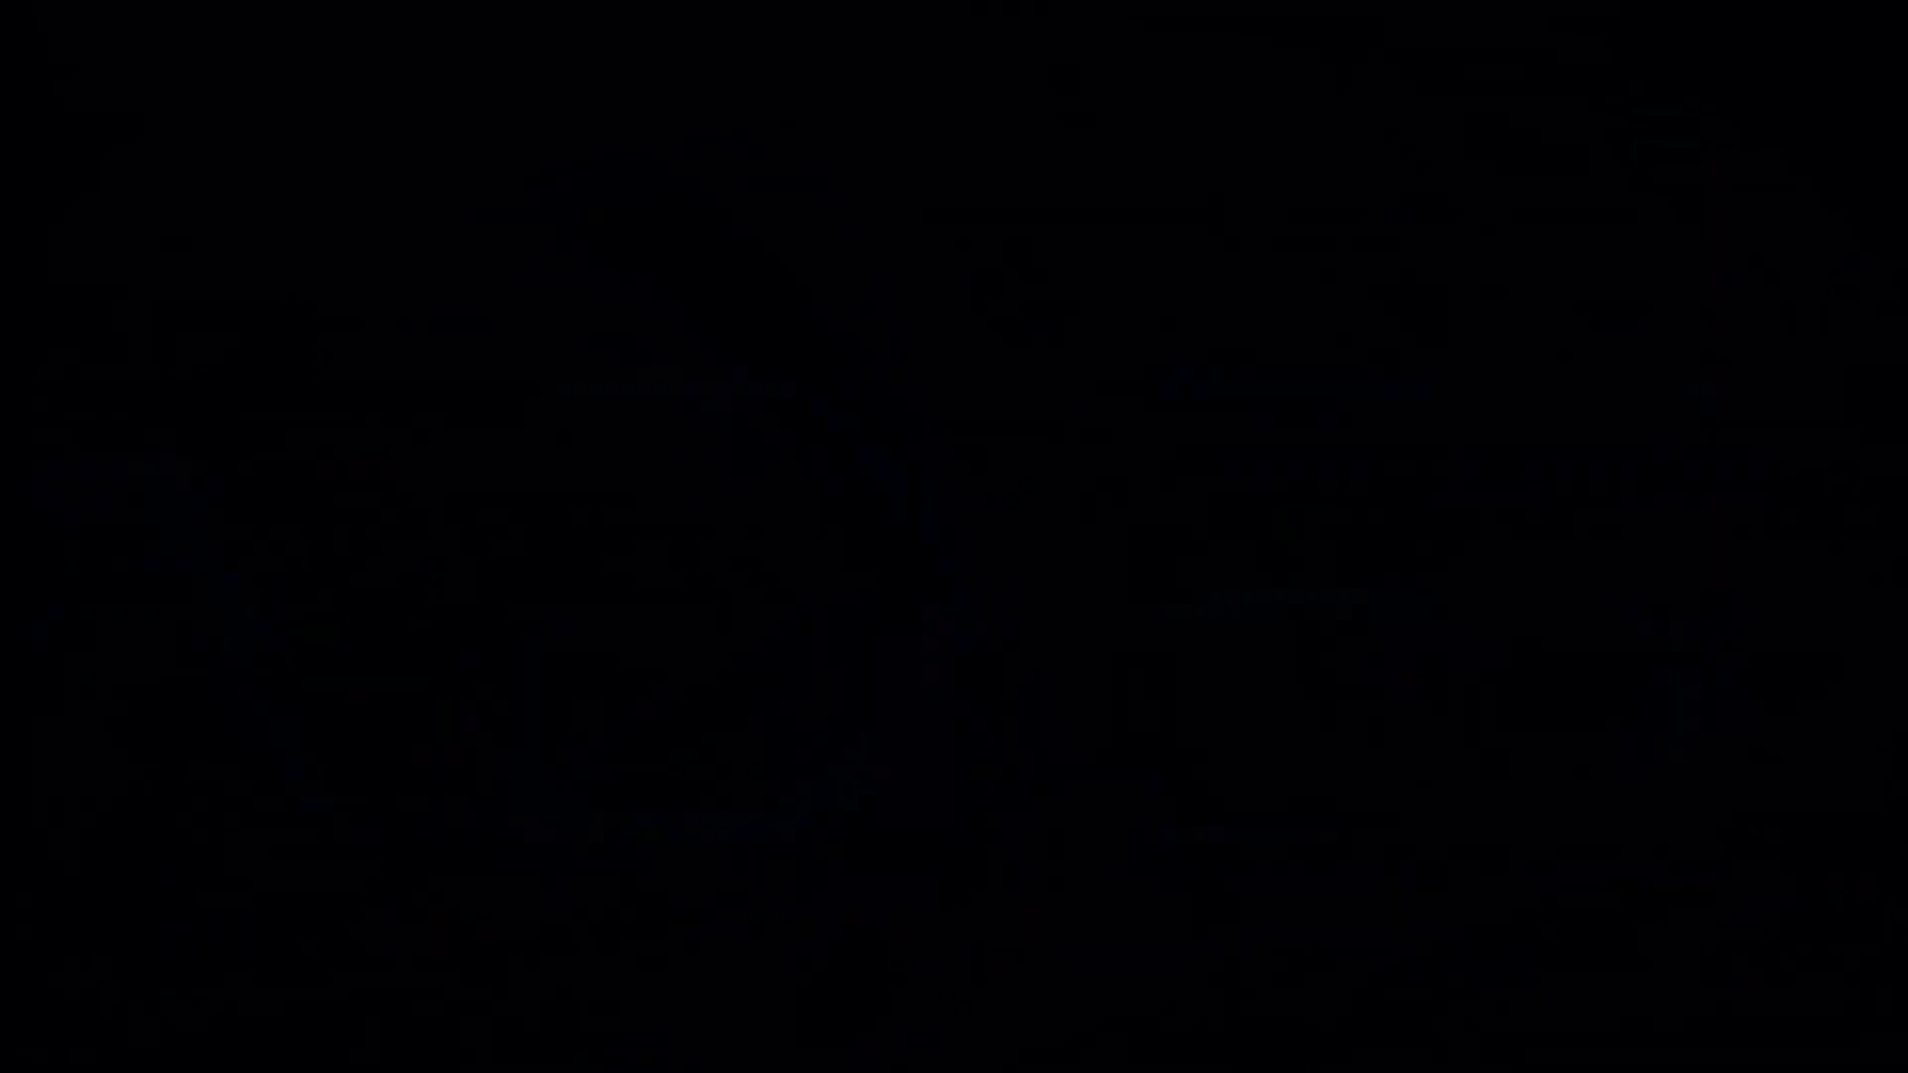